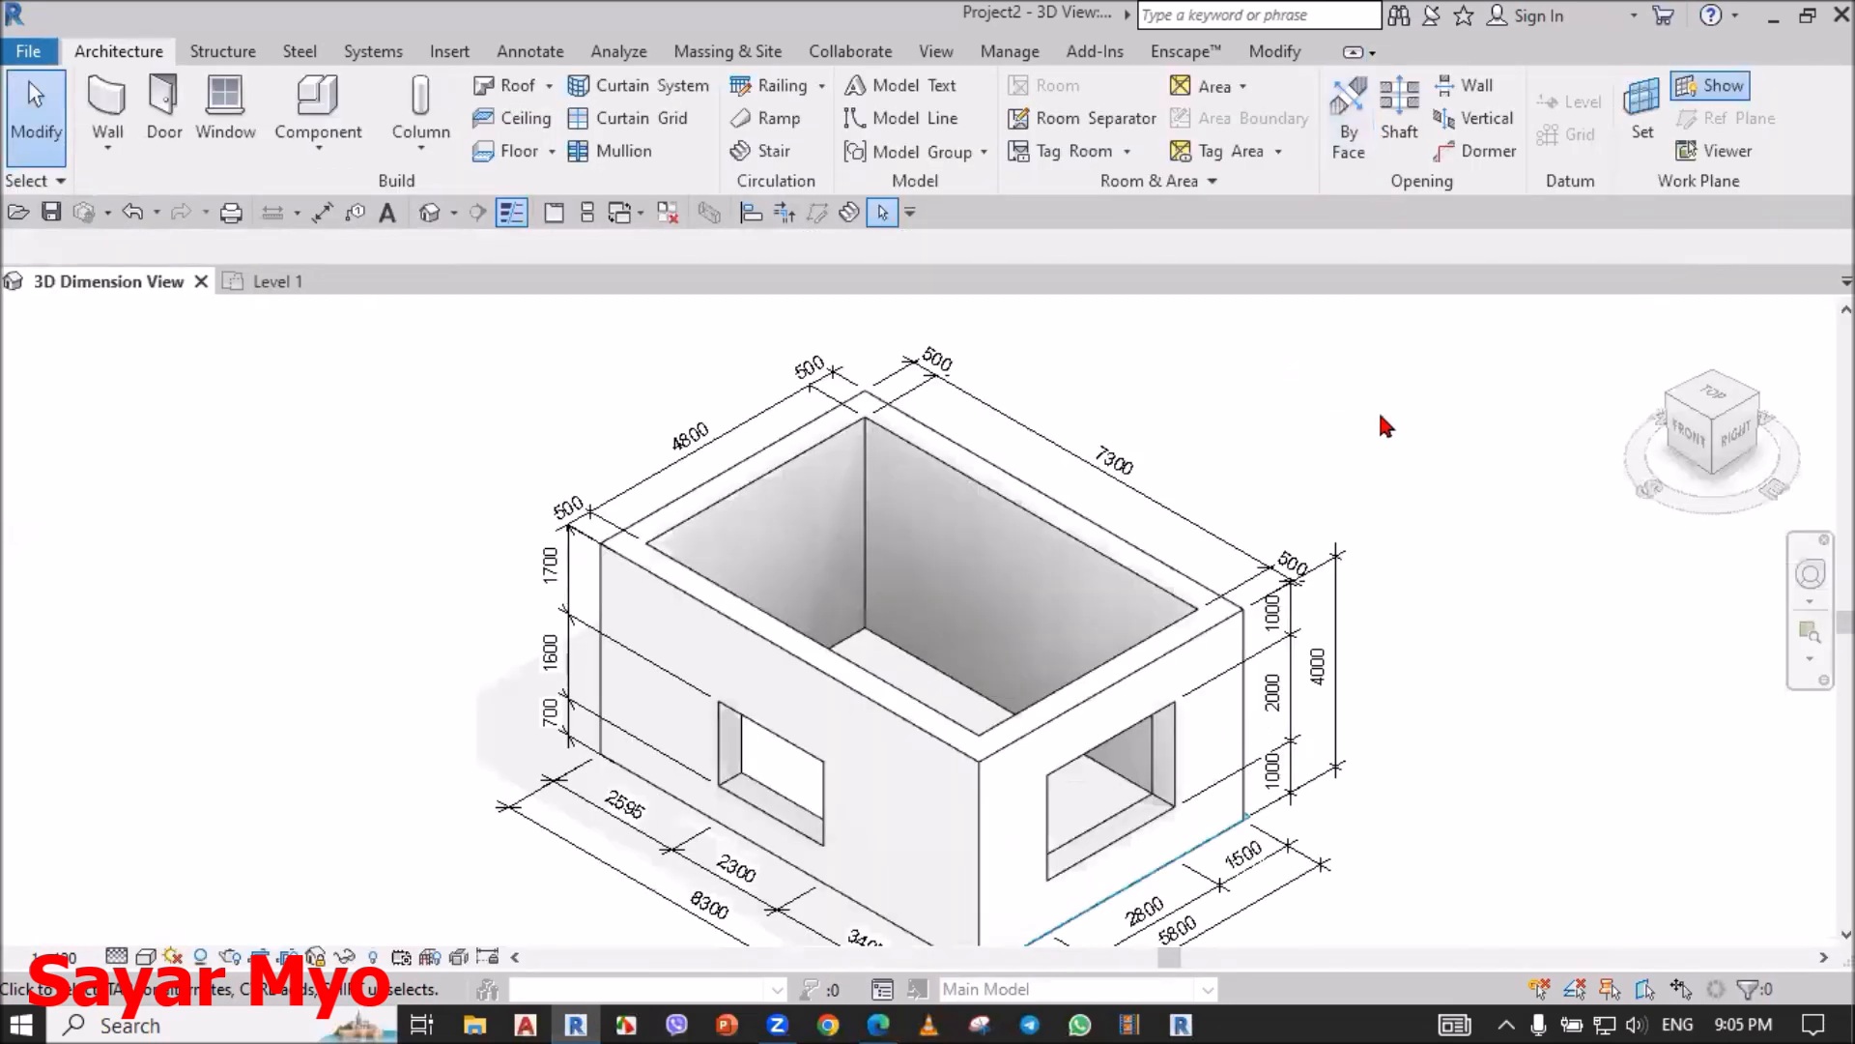
Step: Show the Project Browser and the Properties palette, and fit the 3D Dimension View in the window
{"action": "right_click", "coordinate": [1380, 415]}
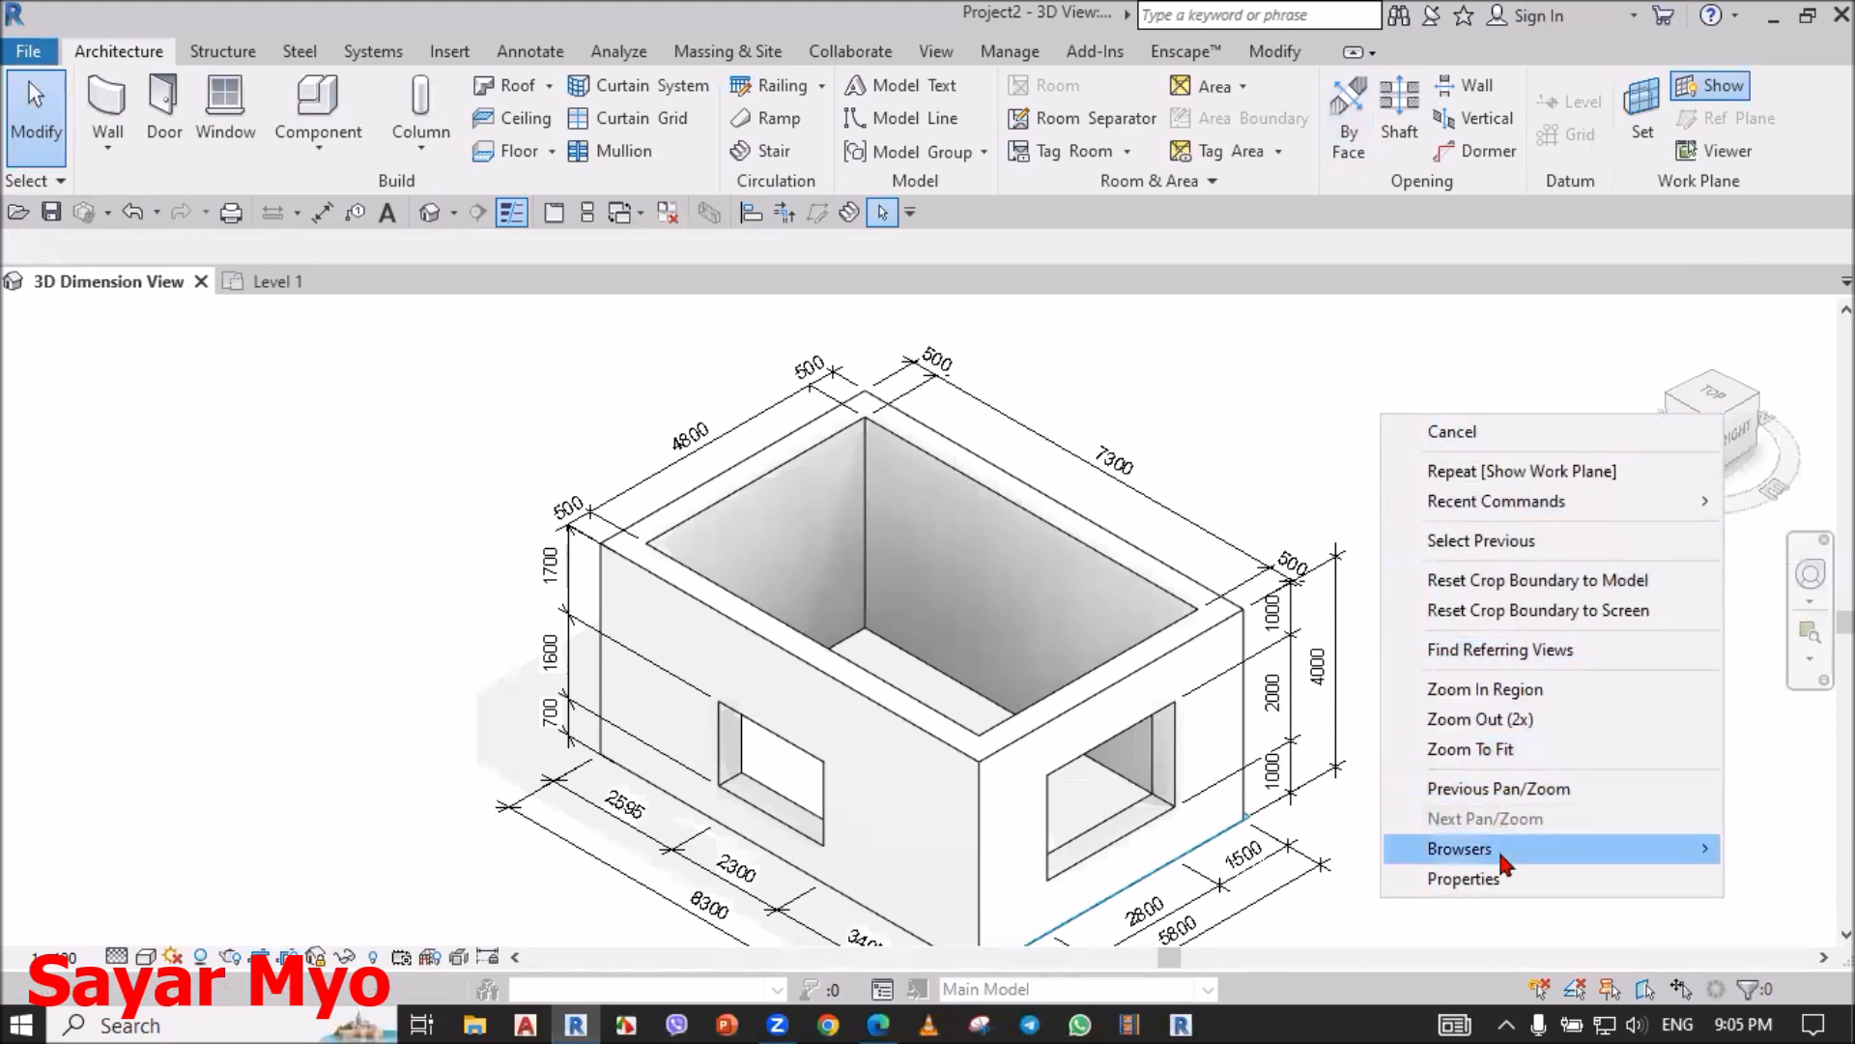
{"action": "mouse_move", "coordinate": [1498, 849]}
{"action": "left_click", "coordinate": [1259, 849]}
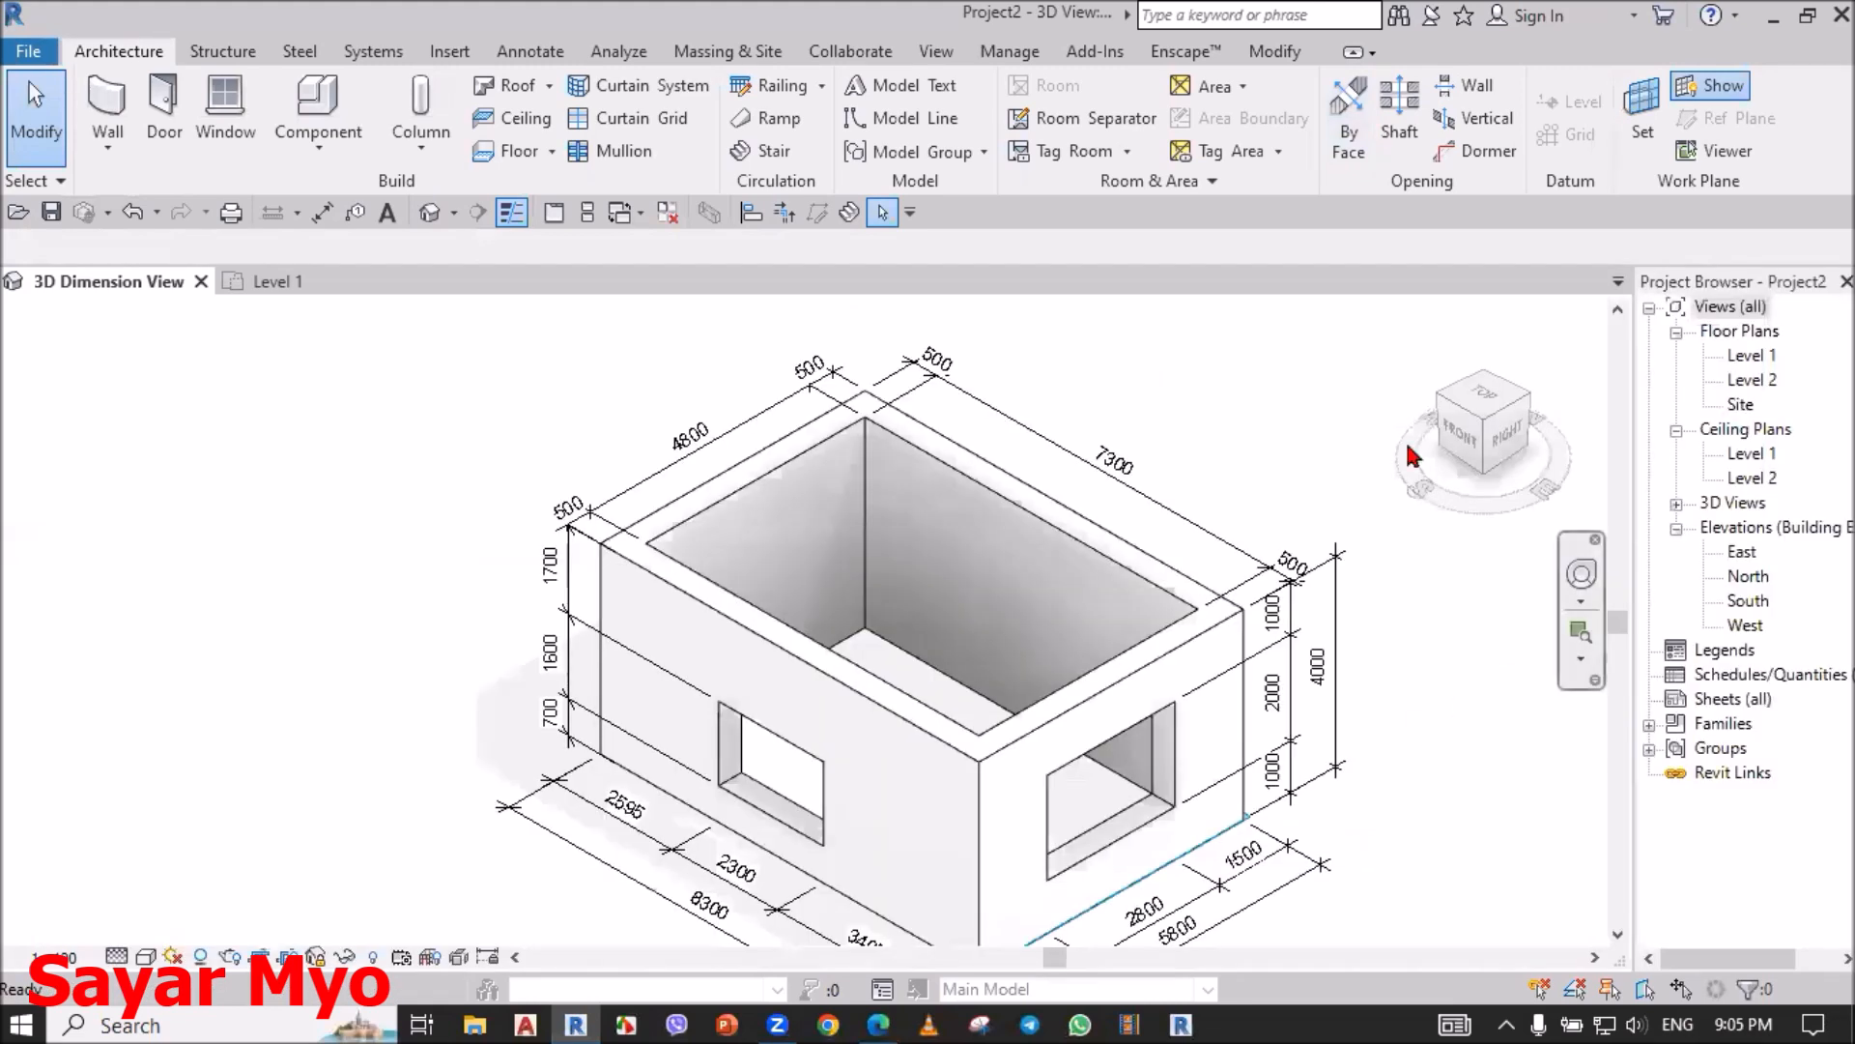
{"action": "right_click", "coordinate": [1268, 390]}
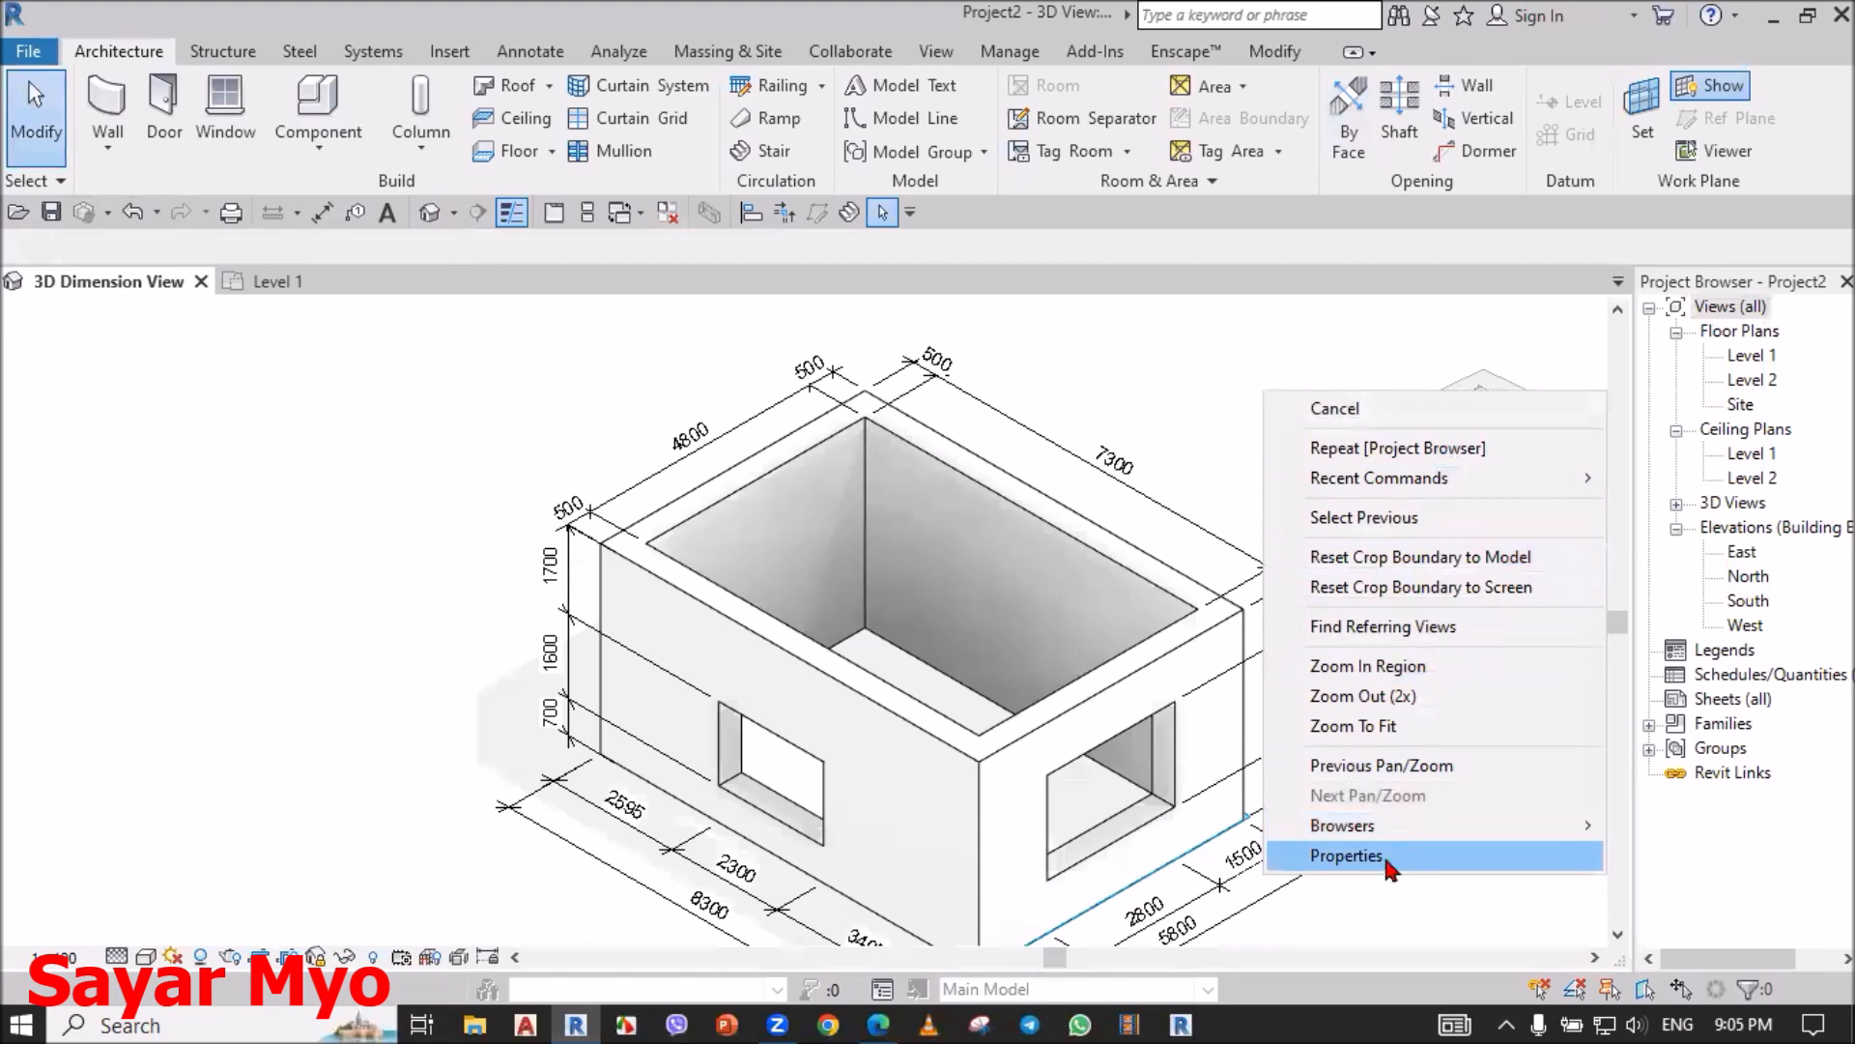
{"action": "left_click", "coordinate": [1386, 856]}
{"action": "middle_click", "coordinate": [424, 433]}
{"action": "middle_click", "coordinate": [423, 434]}
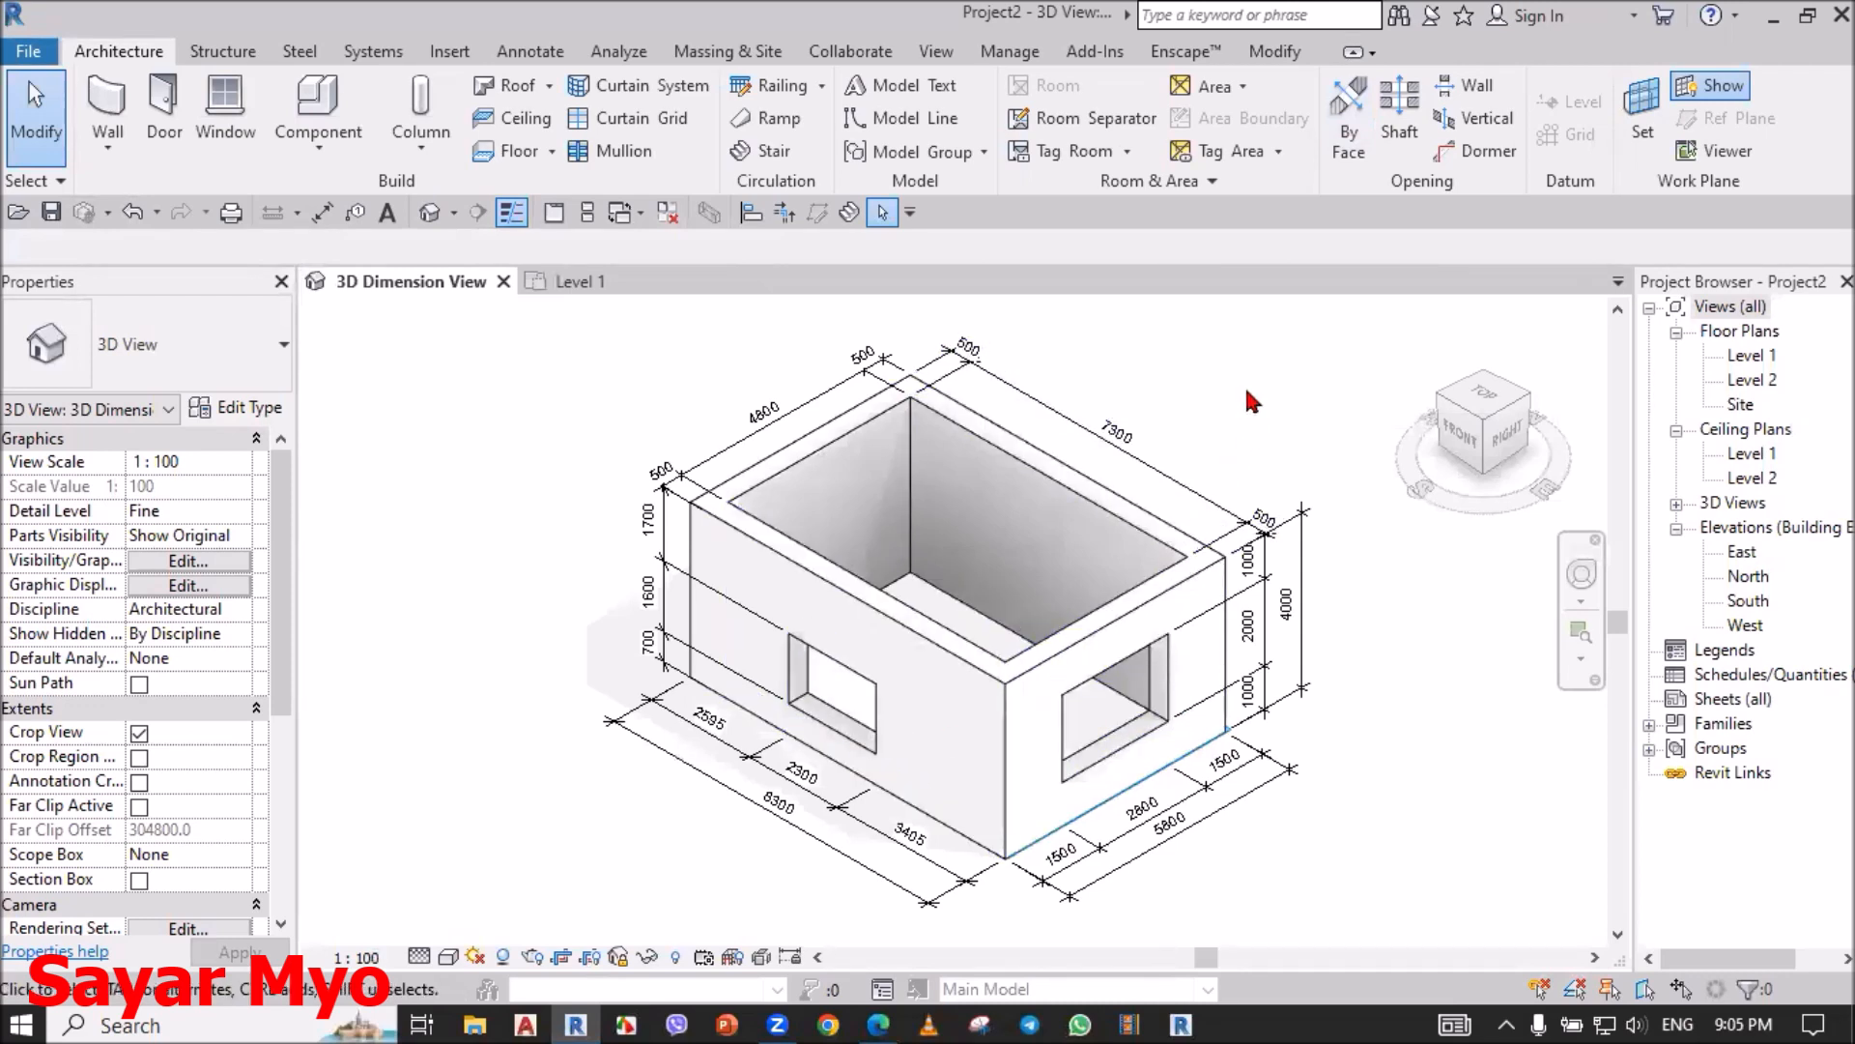
Step: On the Level 1 floor plan, add an aligned dimension for the building's overall length above the upper wall
{"action": "left_click", "coordinate": [582, 282]}
{"action": "scroll", "coordinate": [933, 642], "scroll_direction": "up", "scroll_amount": 4}
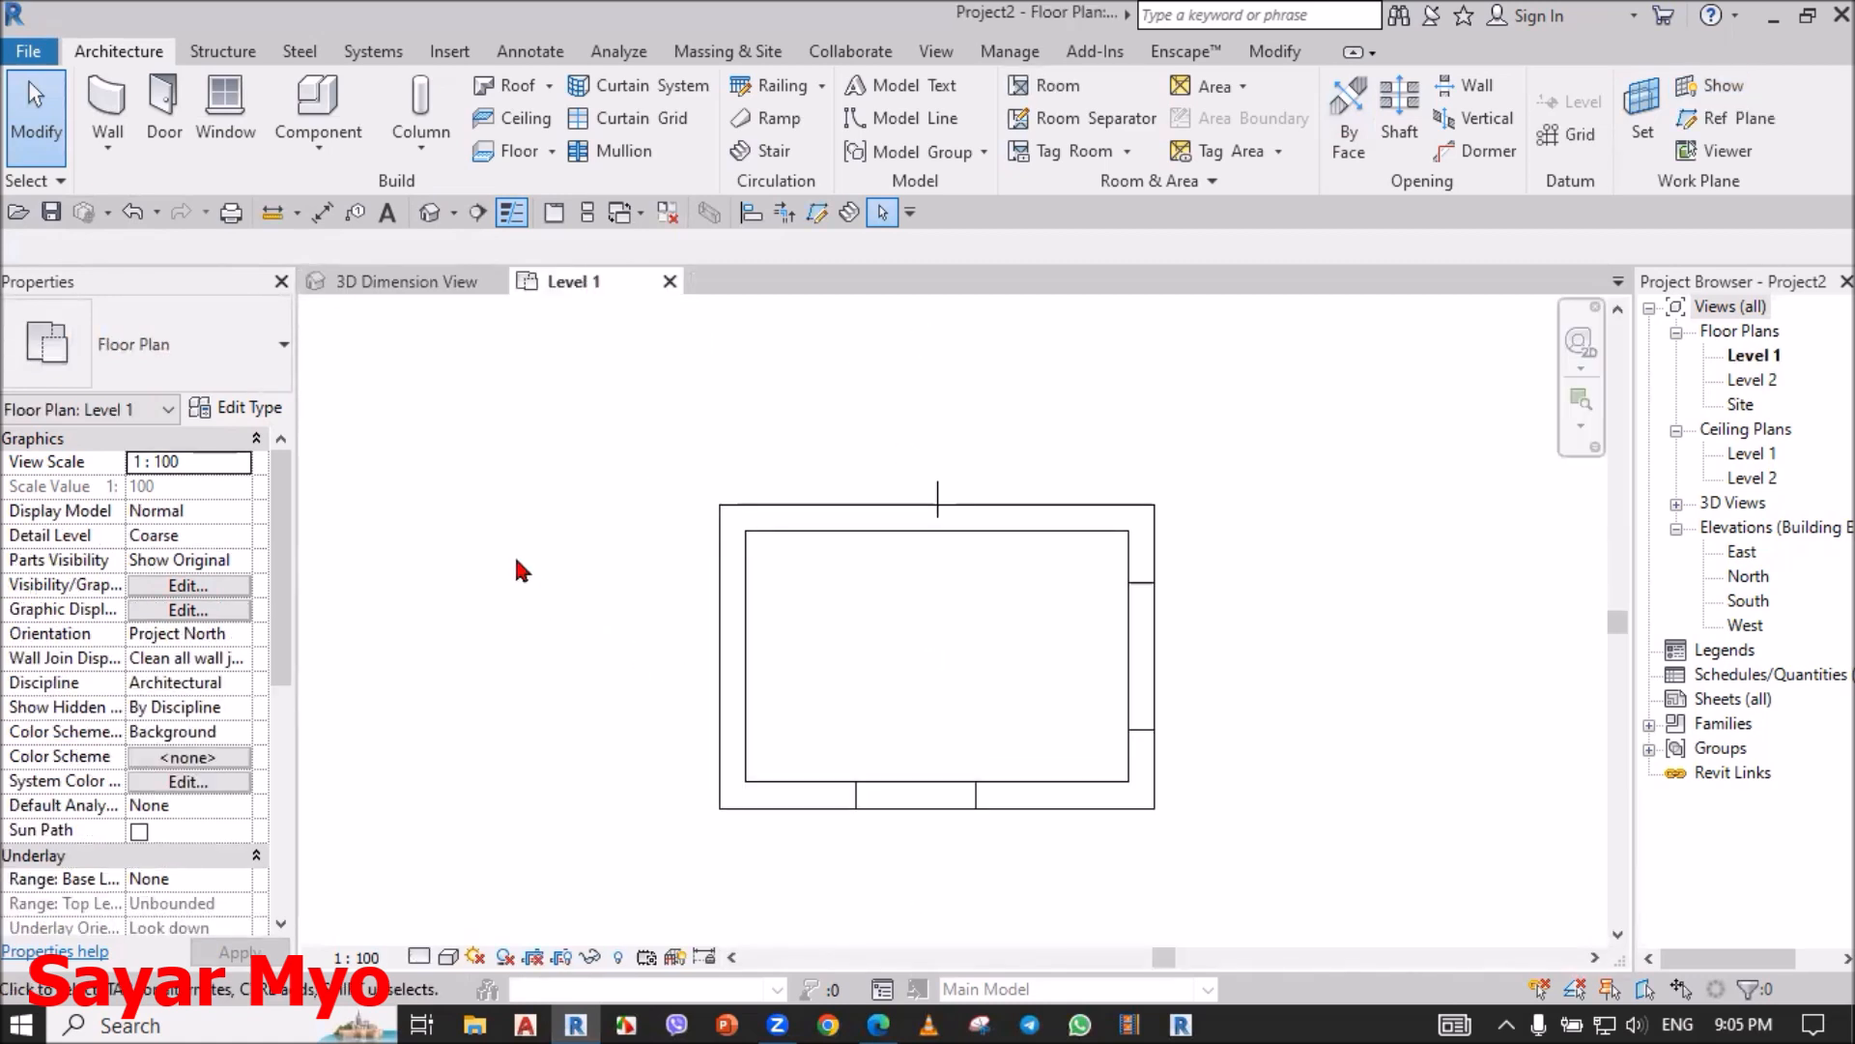
{"action": "left_click", "coordinate": [322, 213]}
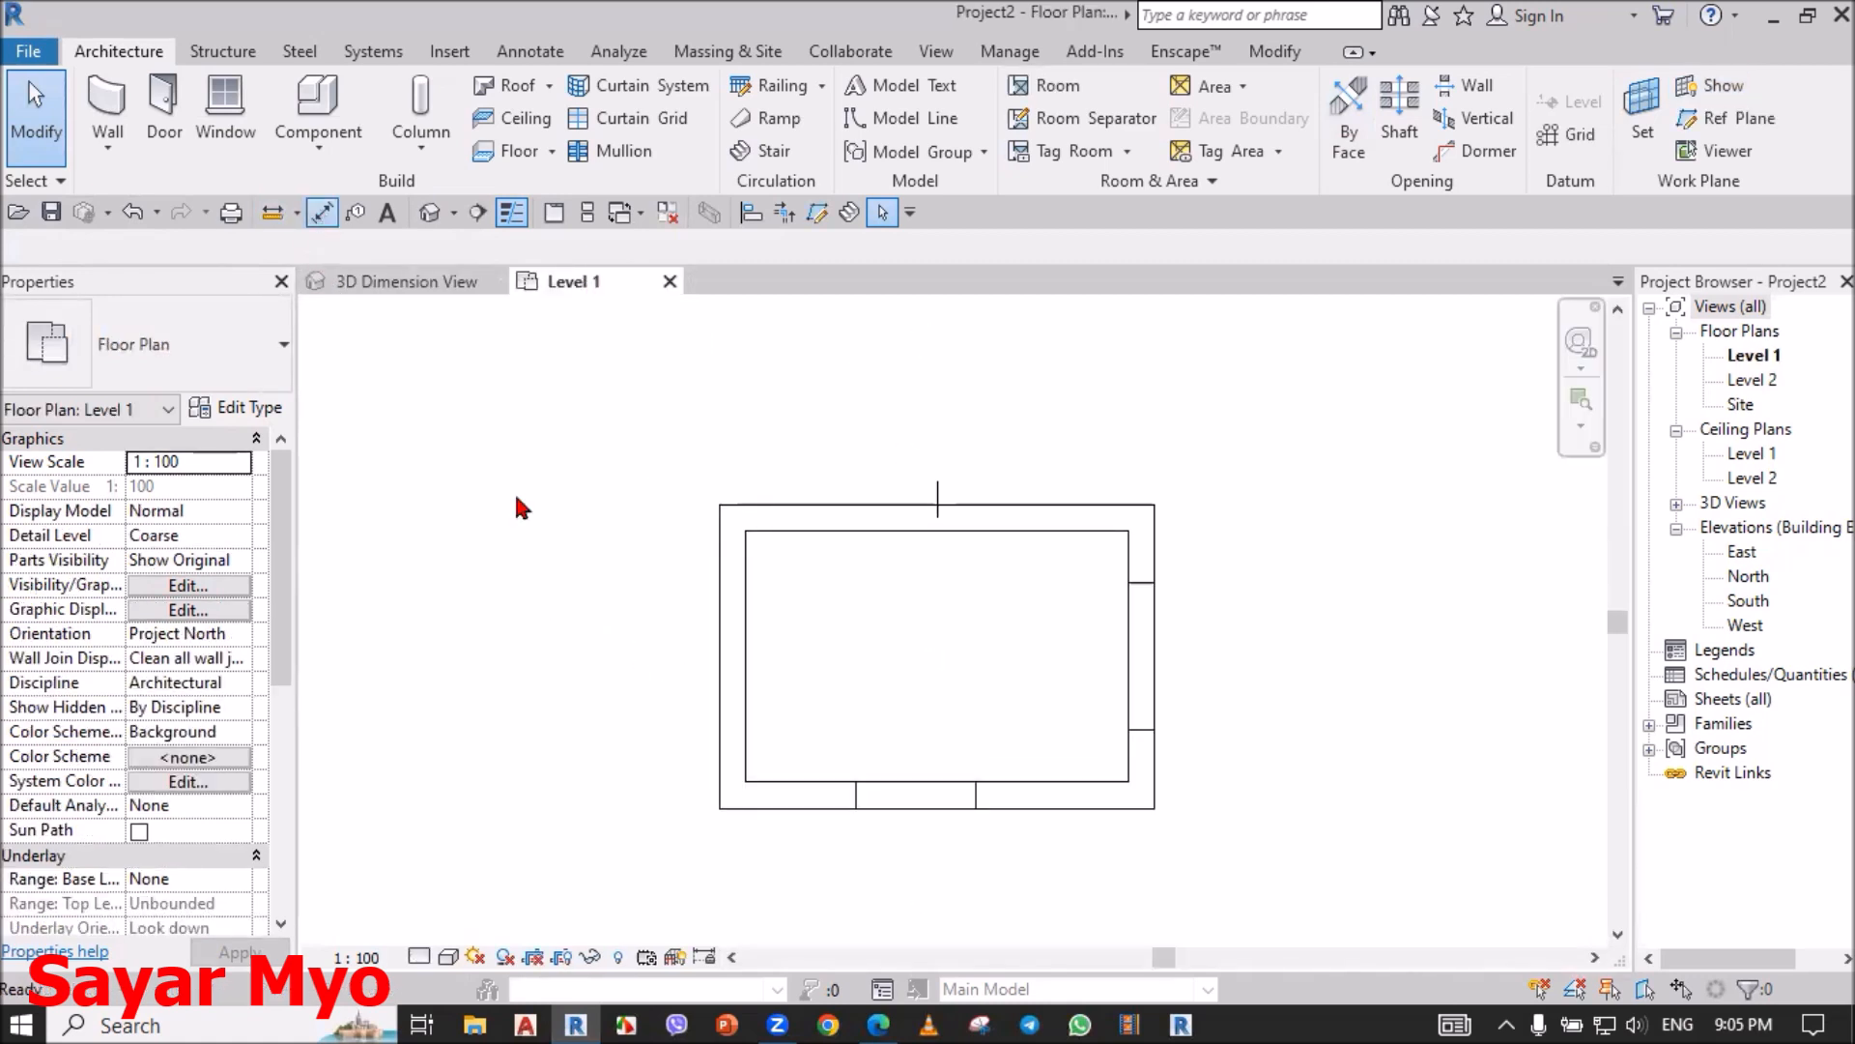
{"action": "left_click", "coordinate": [717, 640]}
{"action": "left_click", "coordinate": [1166, 650]}
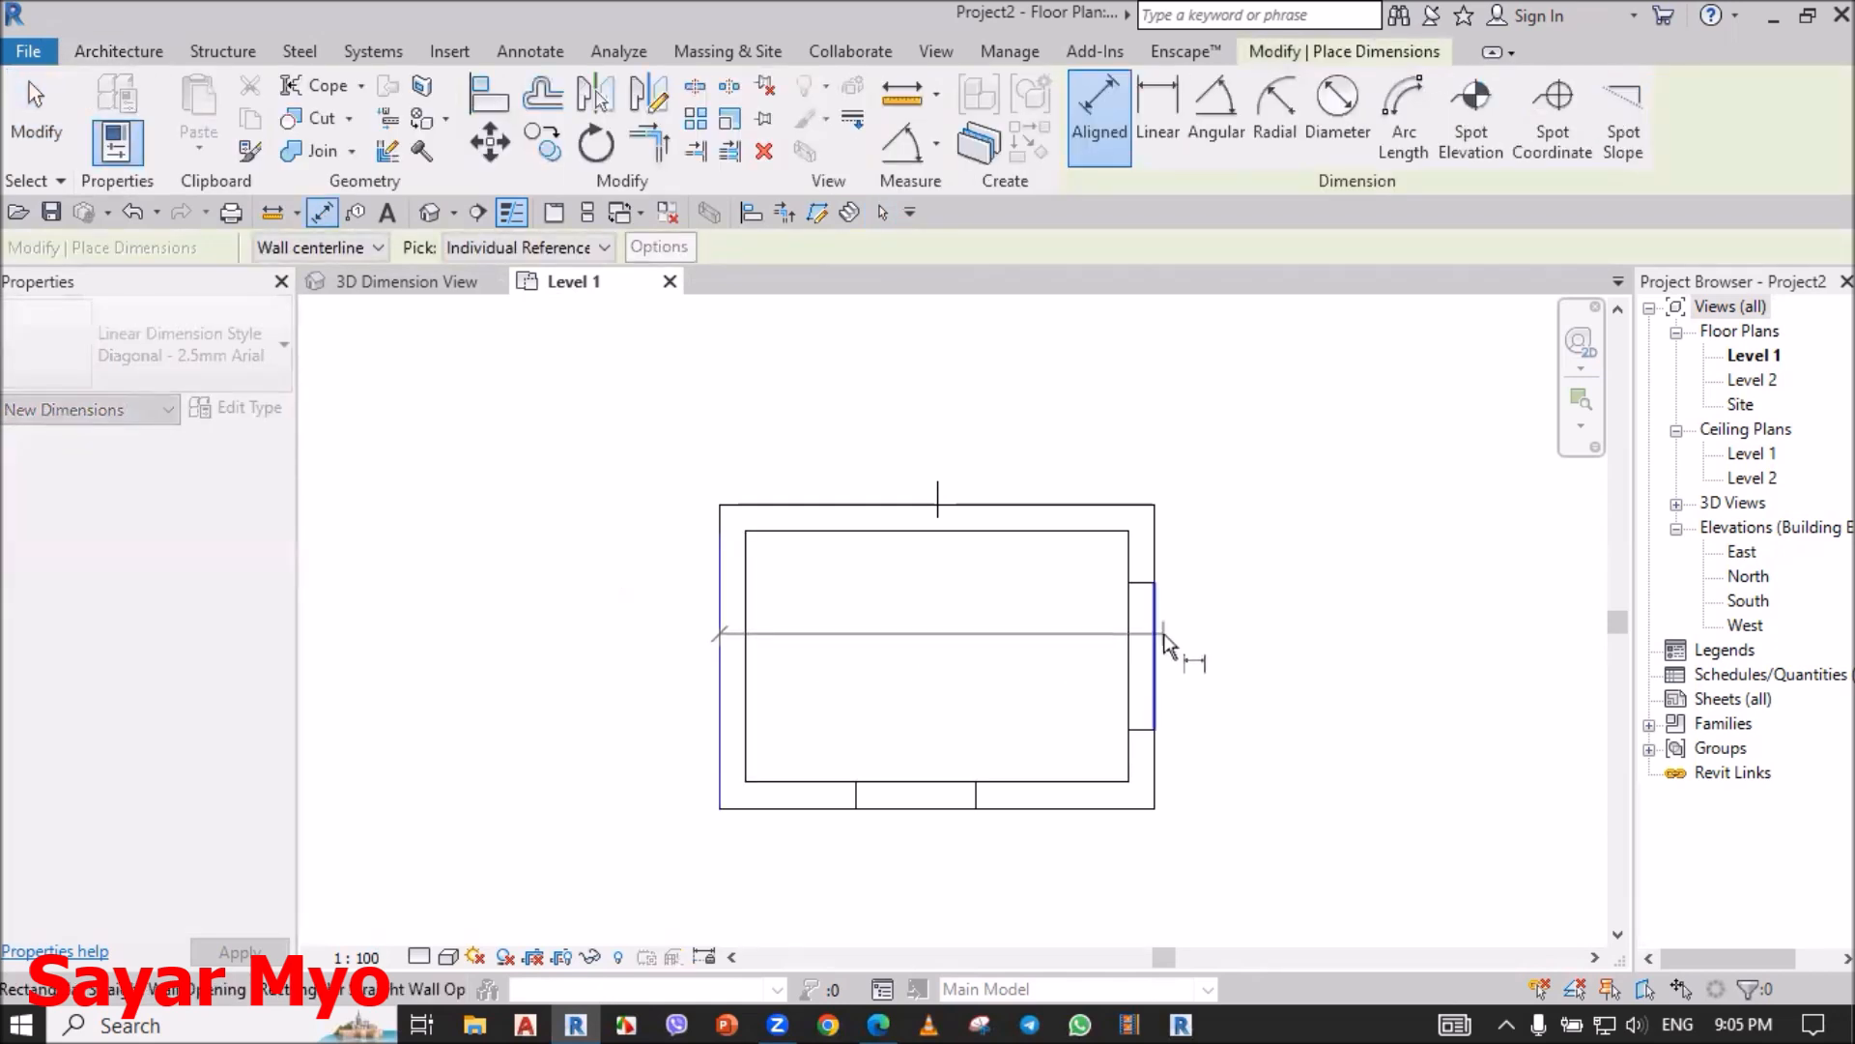
{"action": "left_click", "coordinate": [1083, 472]}
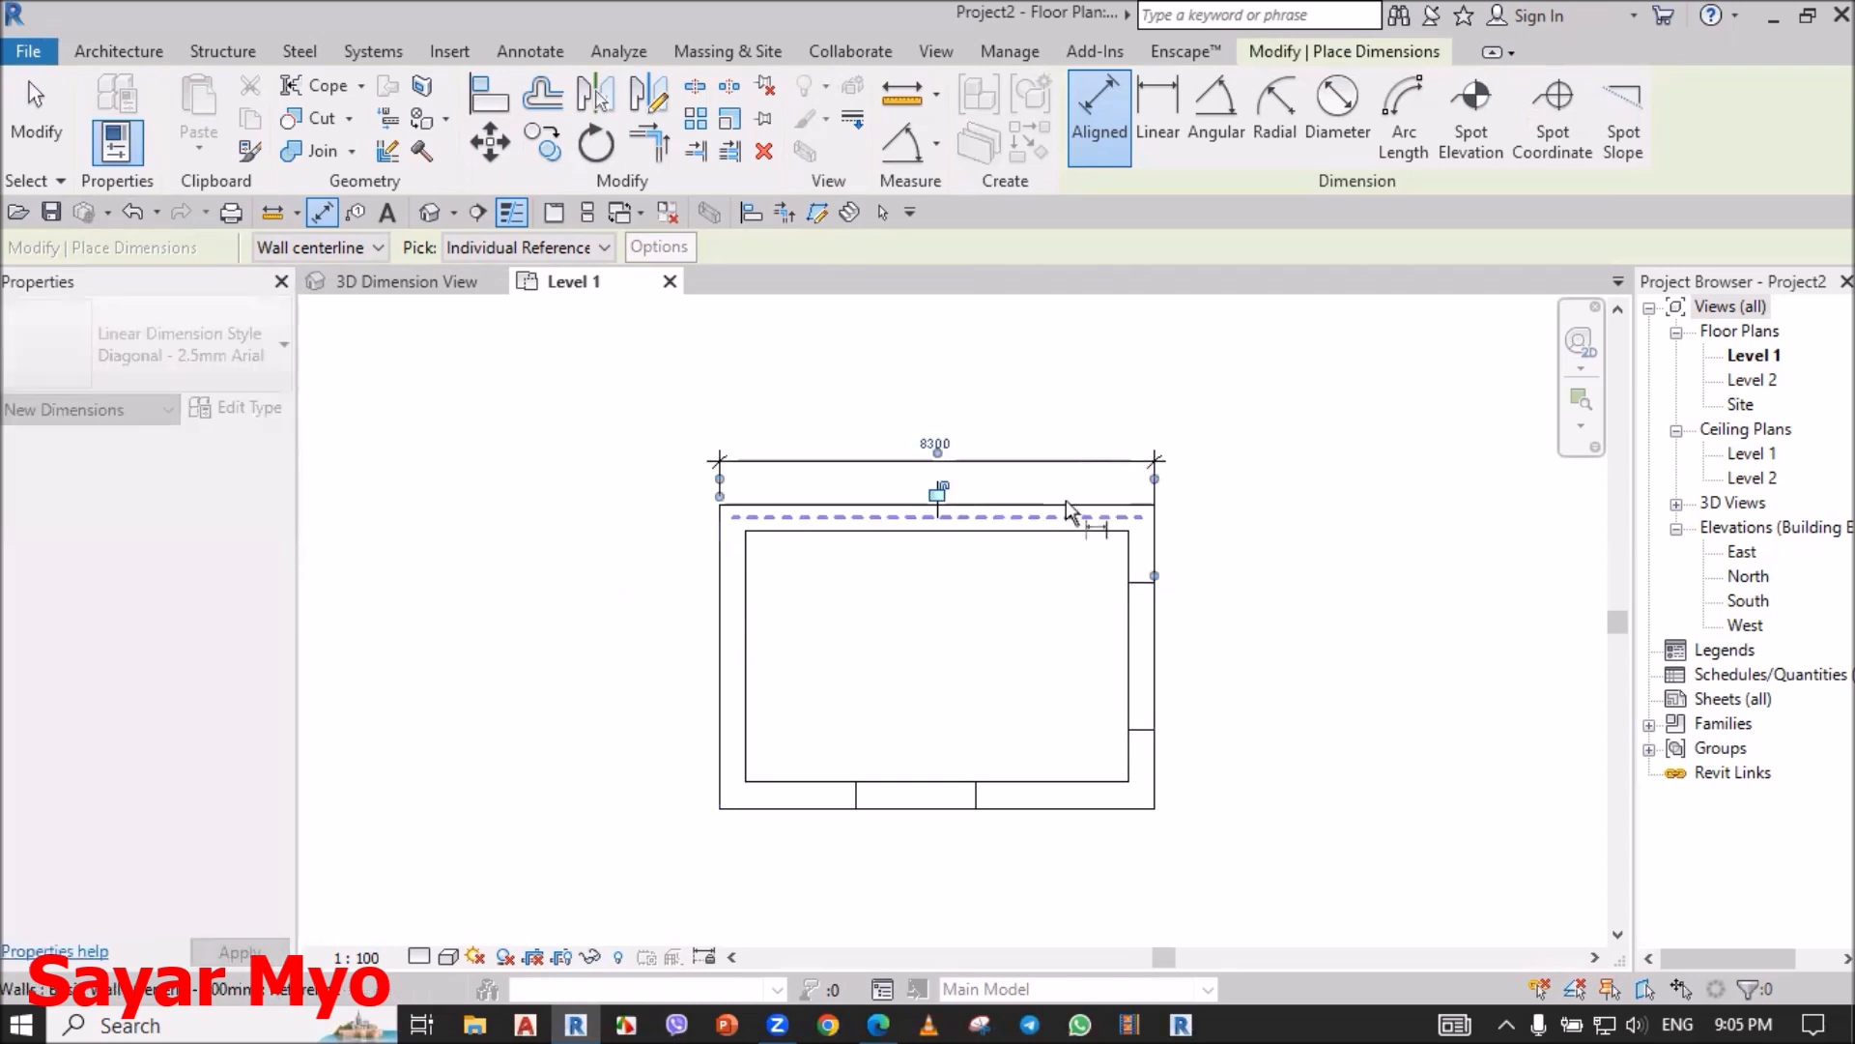
Step: Add an aligned dimension for the building's overall width between the outer faces of the upper and lower walls
{"action": "left_click", "coordinate": [1068, 507]}
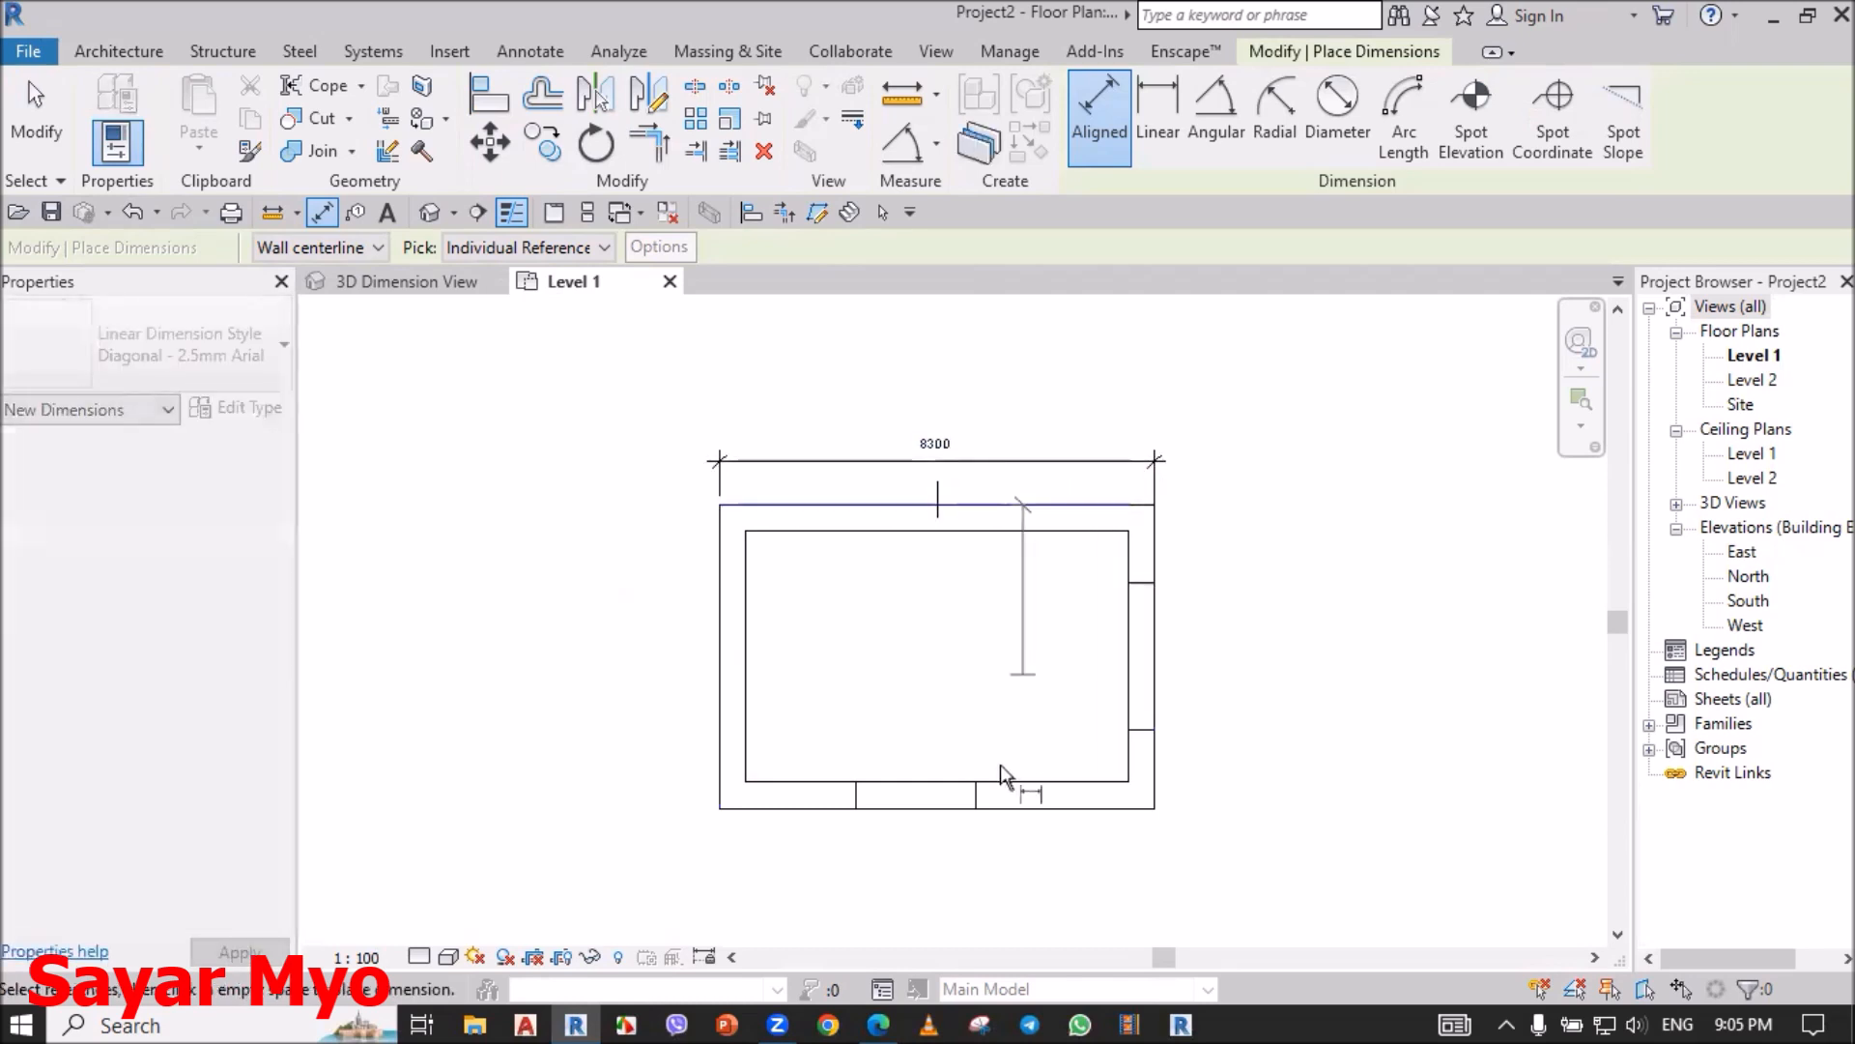
{"action": "left_click", "coordinate": [1005, 810]}
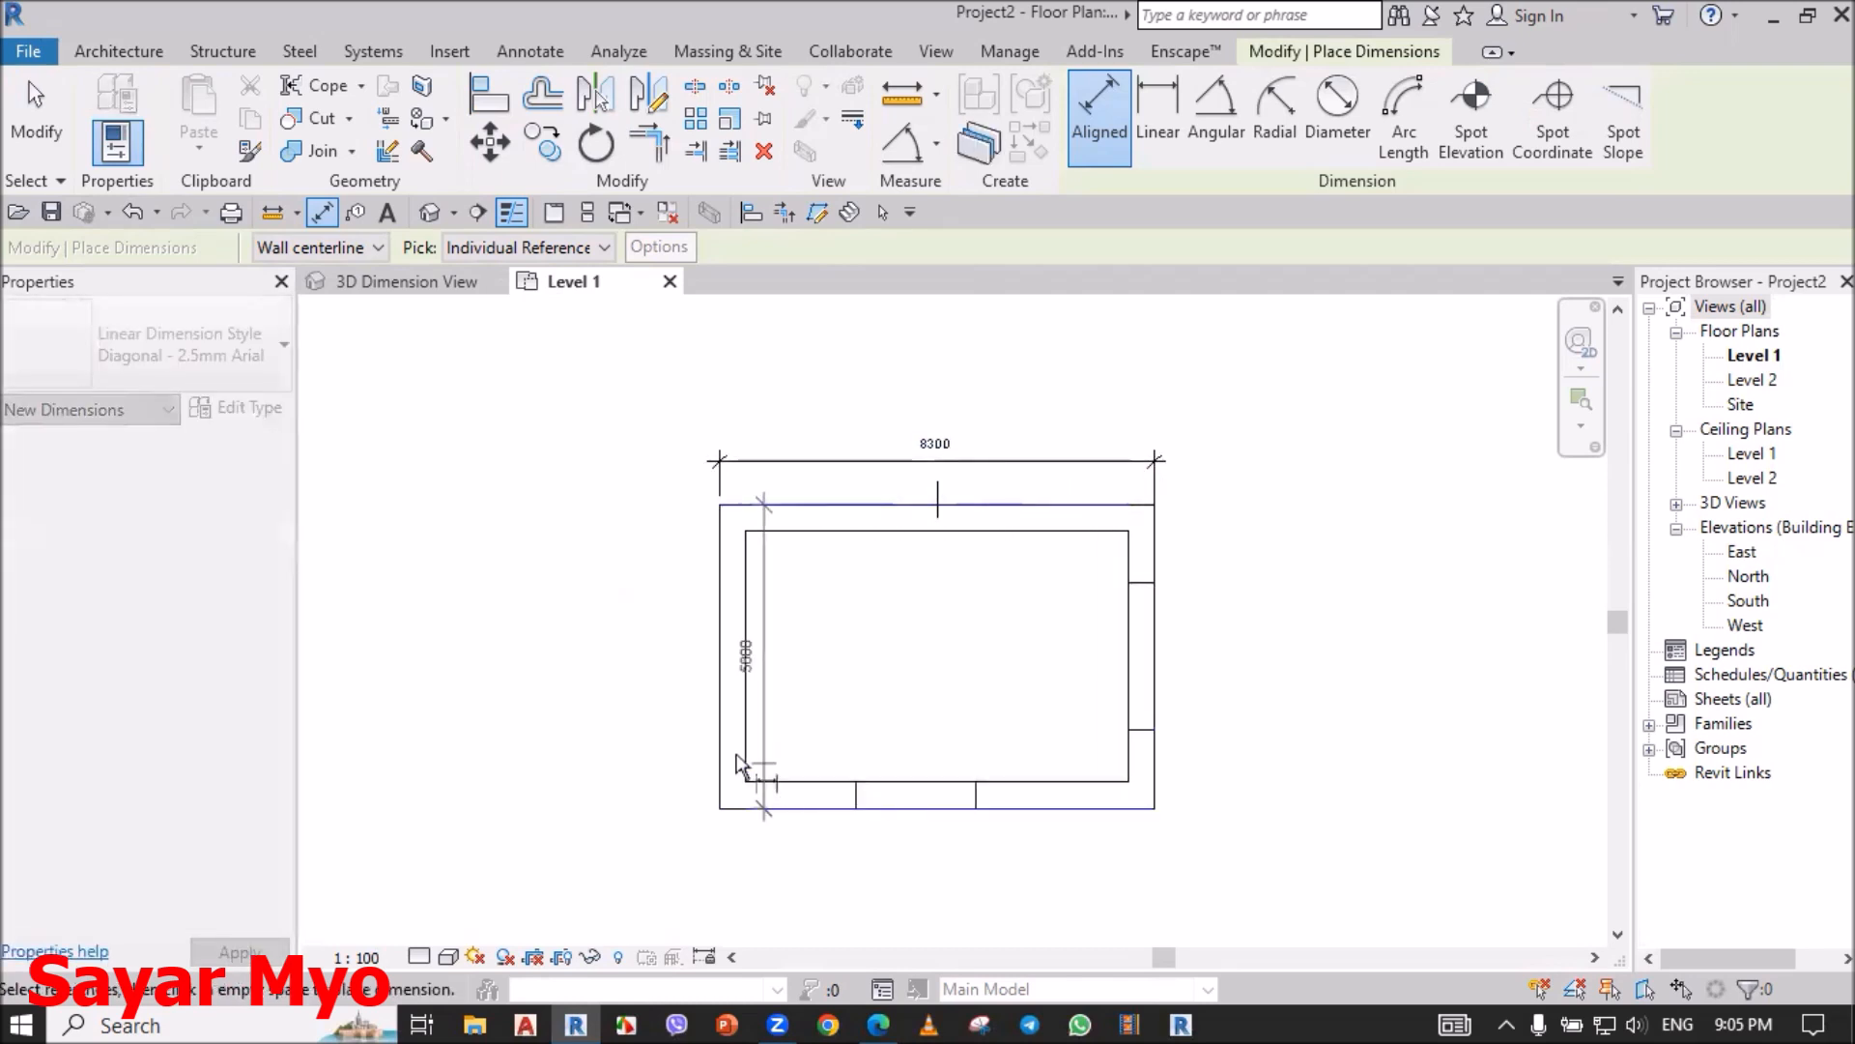
{"action": "left_click", "coordinate": [680, 666]}
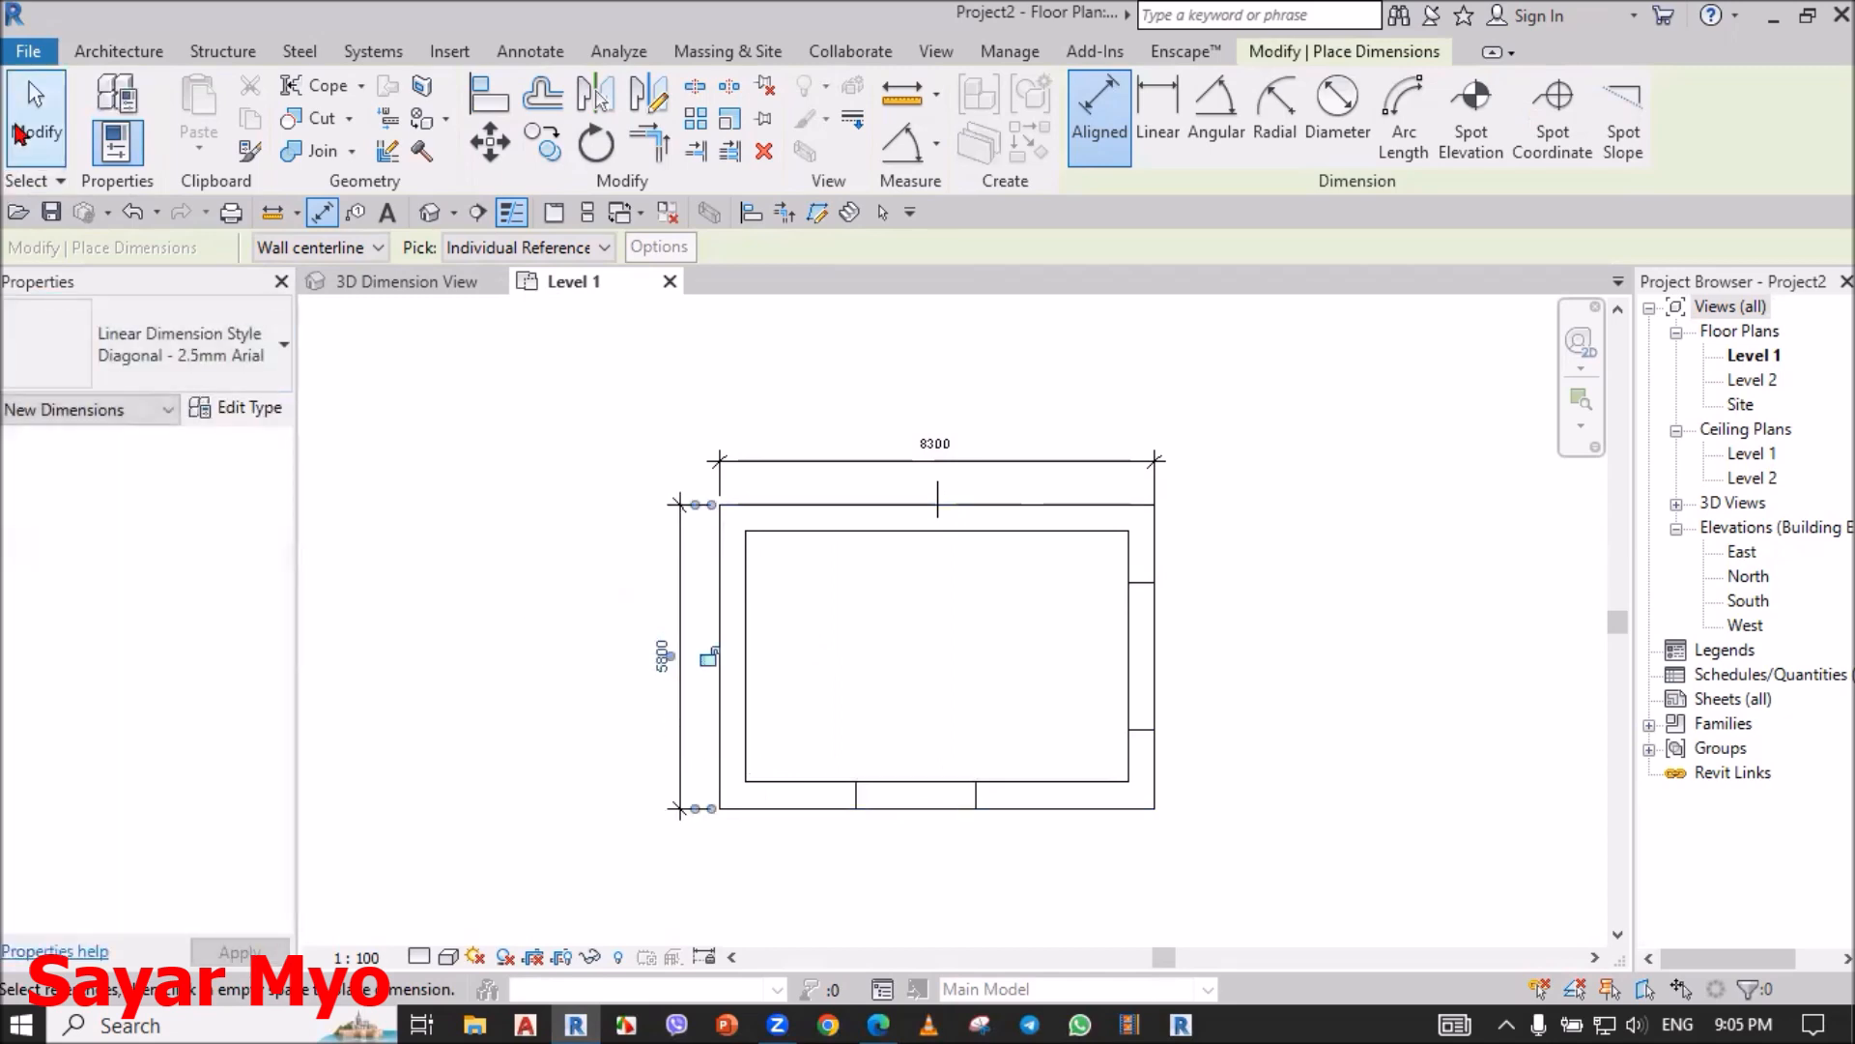
{"action": "key", "text": "Escape"}
{"action": "key", "text": "Escape"}
Step: In the default 3D view, add an aligned dimension along the building's front between the two side walls' centerlines
{"action": "left_click", "coordinate": [430, 214]}
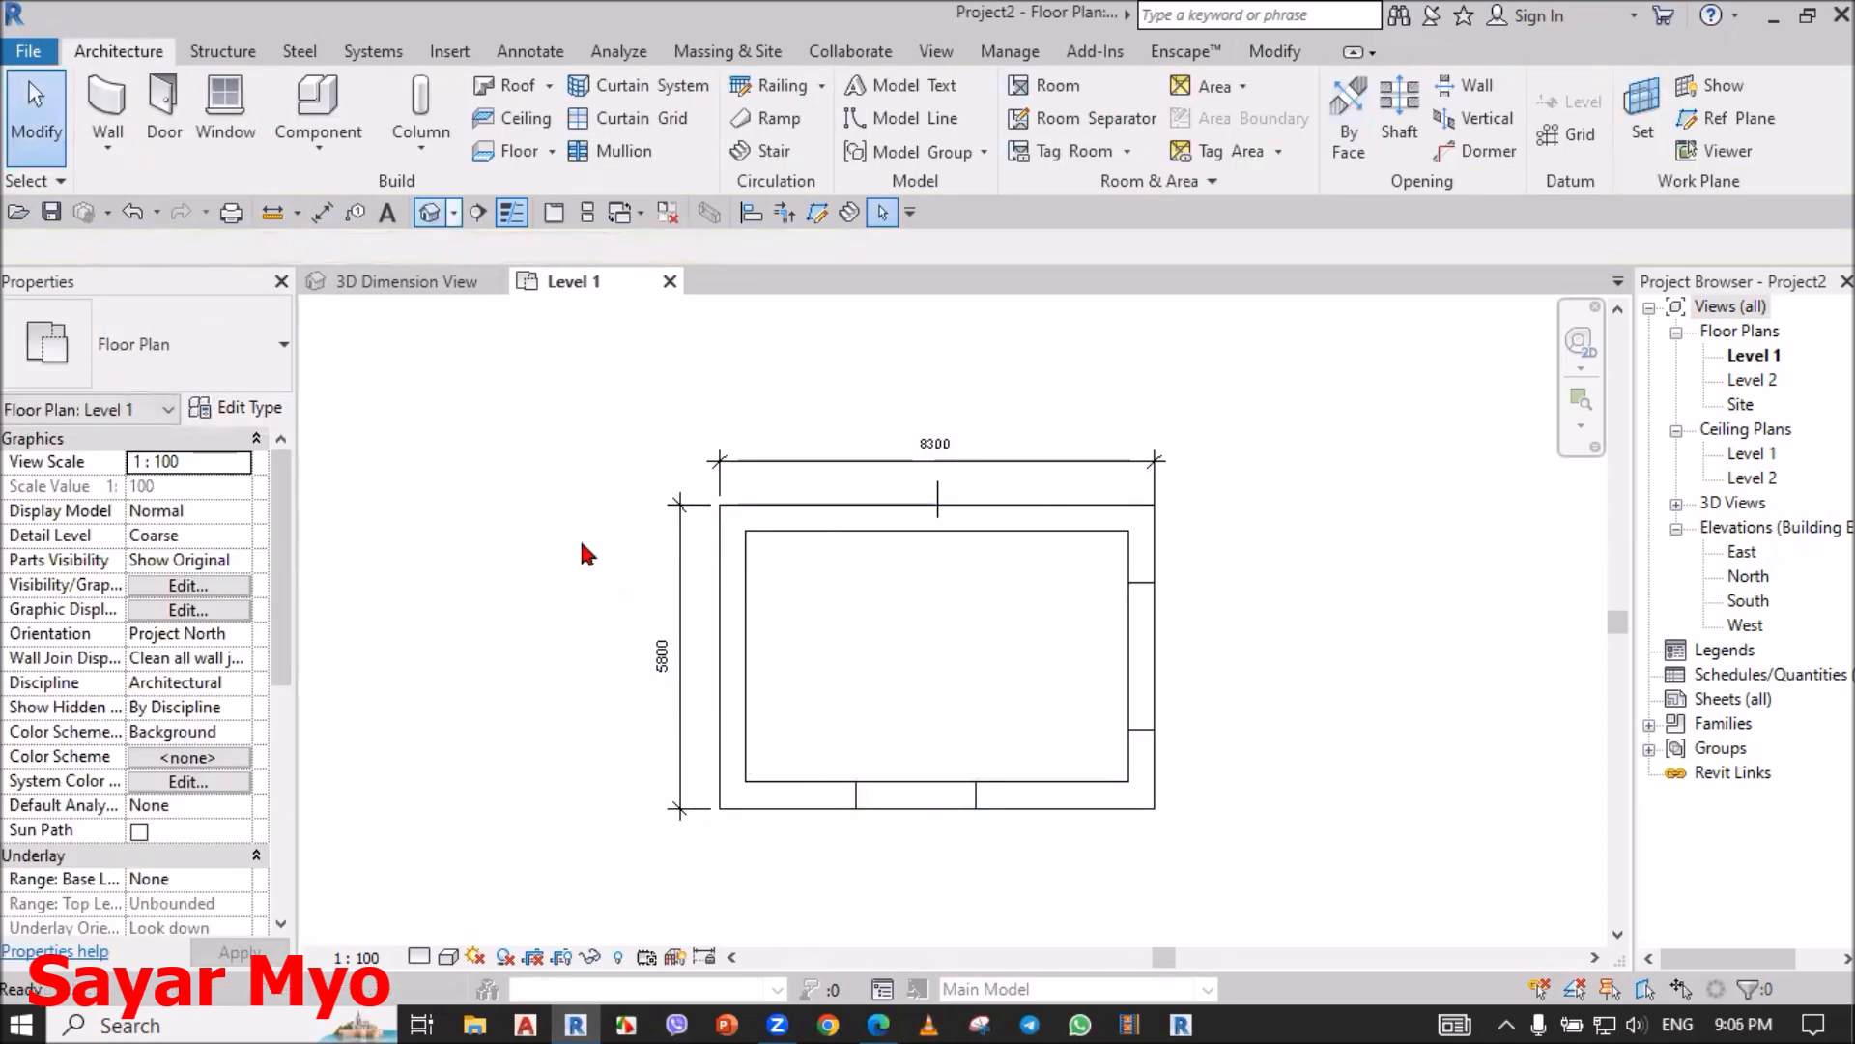
{"action": "scroll", "coordinate": [894, 498], "scroll_direction": "up", "scroll_amount": 3}
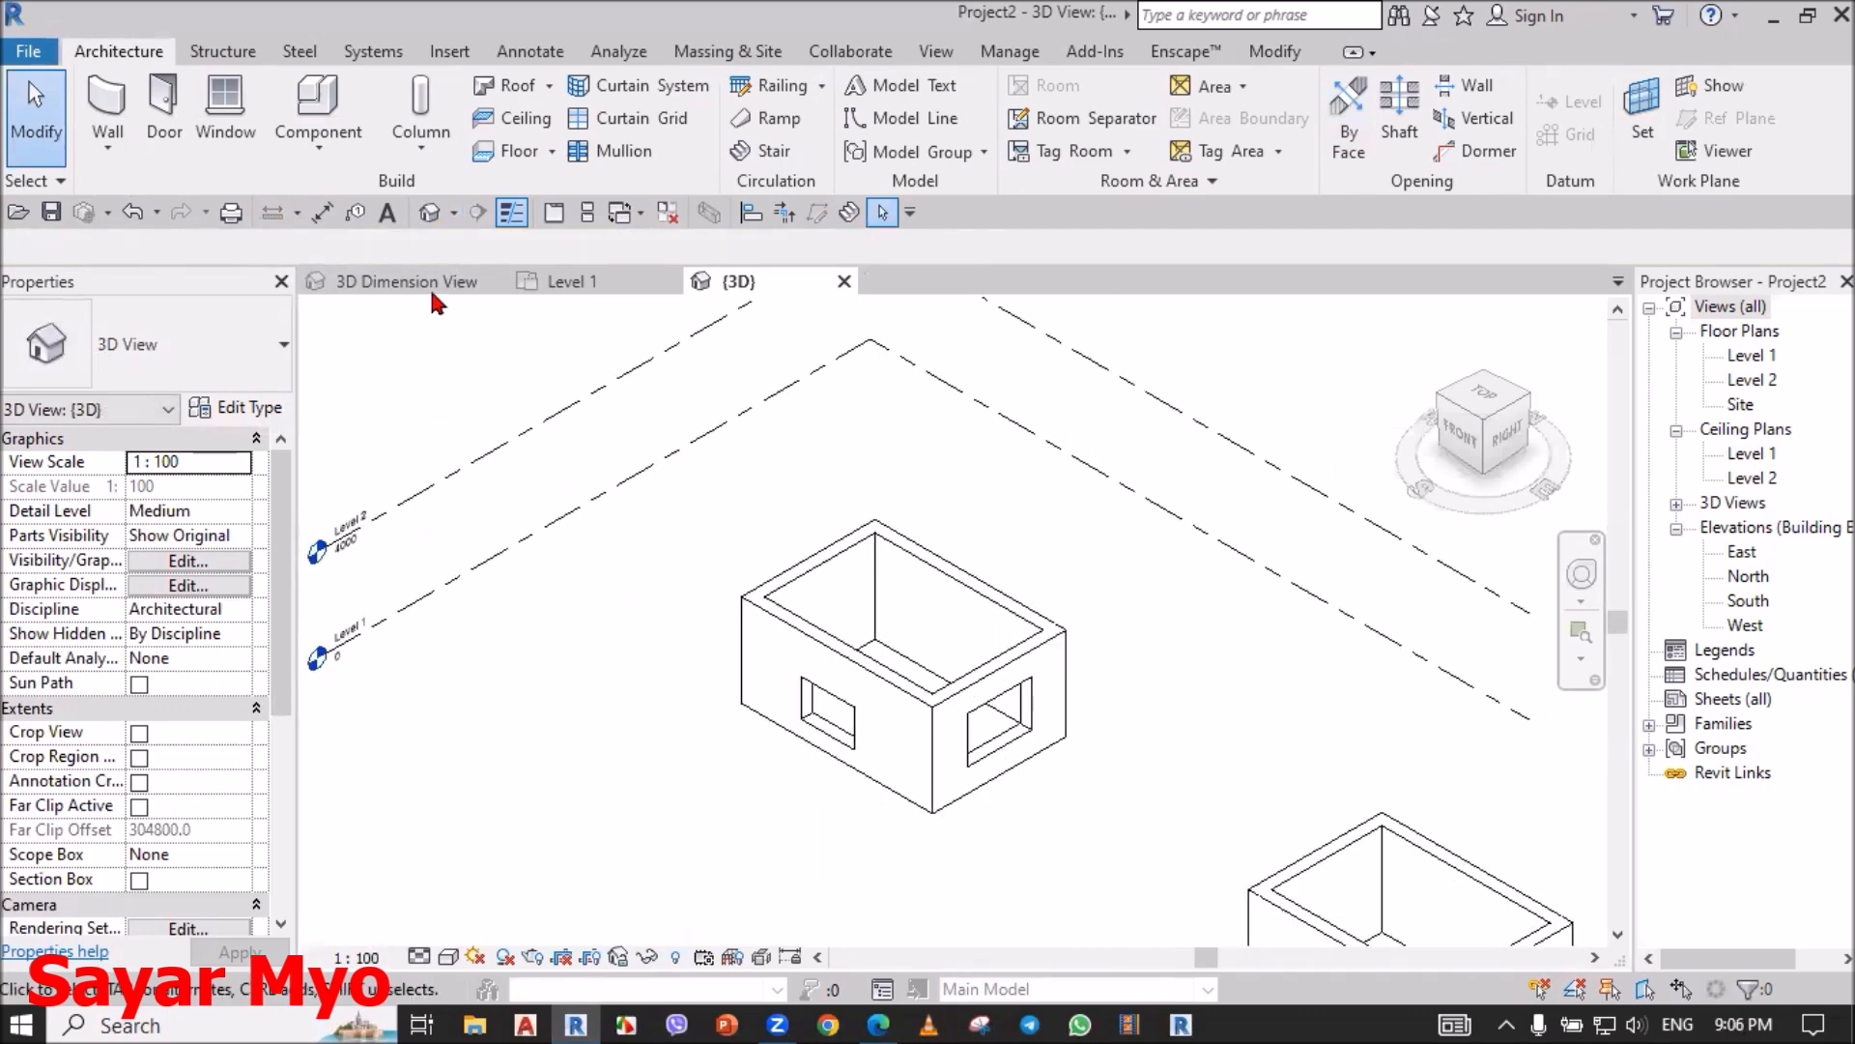
{"action": "left_click", "coordinate": [322, 212]}
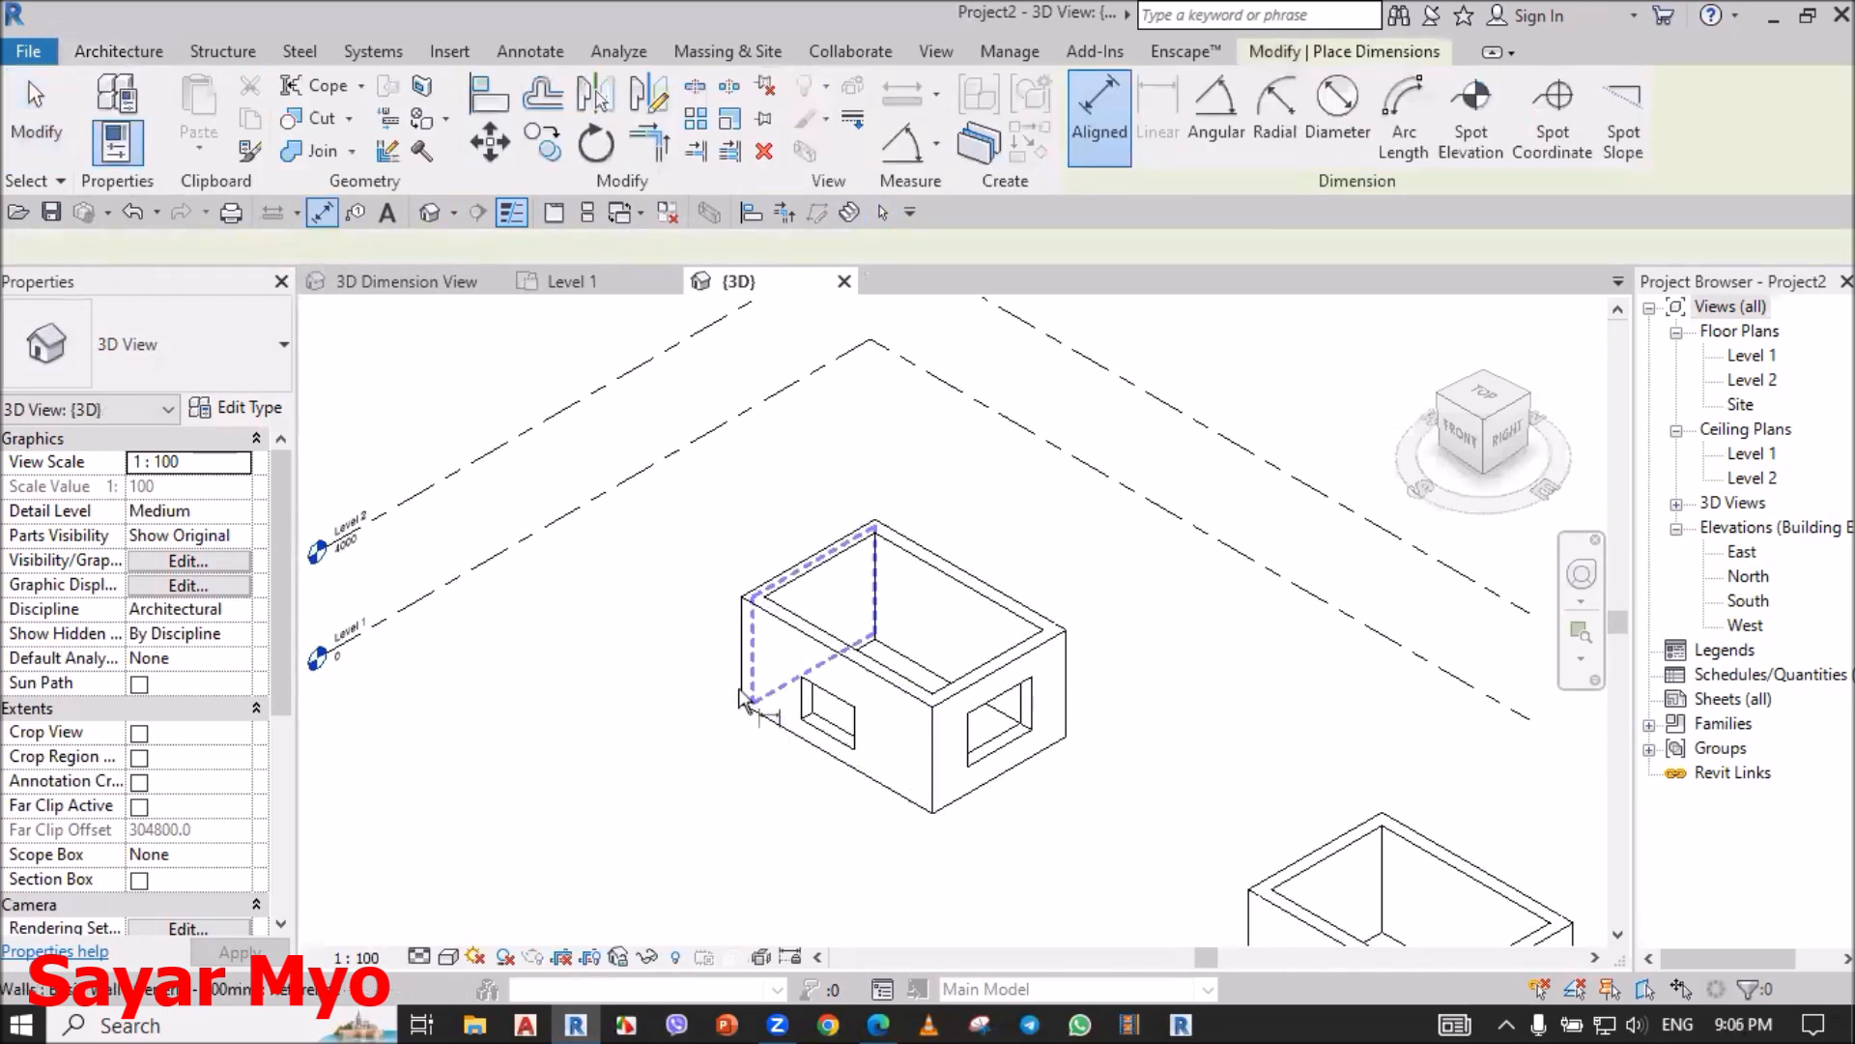
{"action": "left_click", "coordinate": [996, 779]}
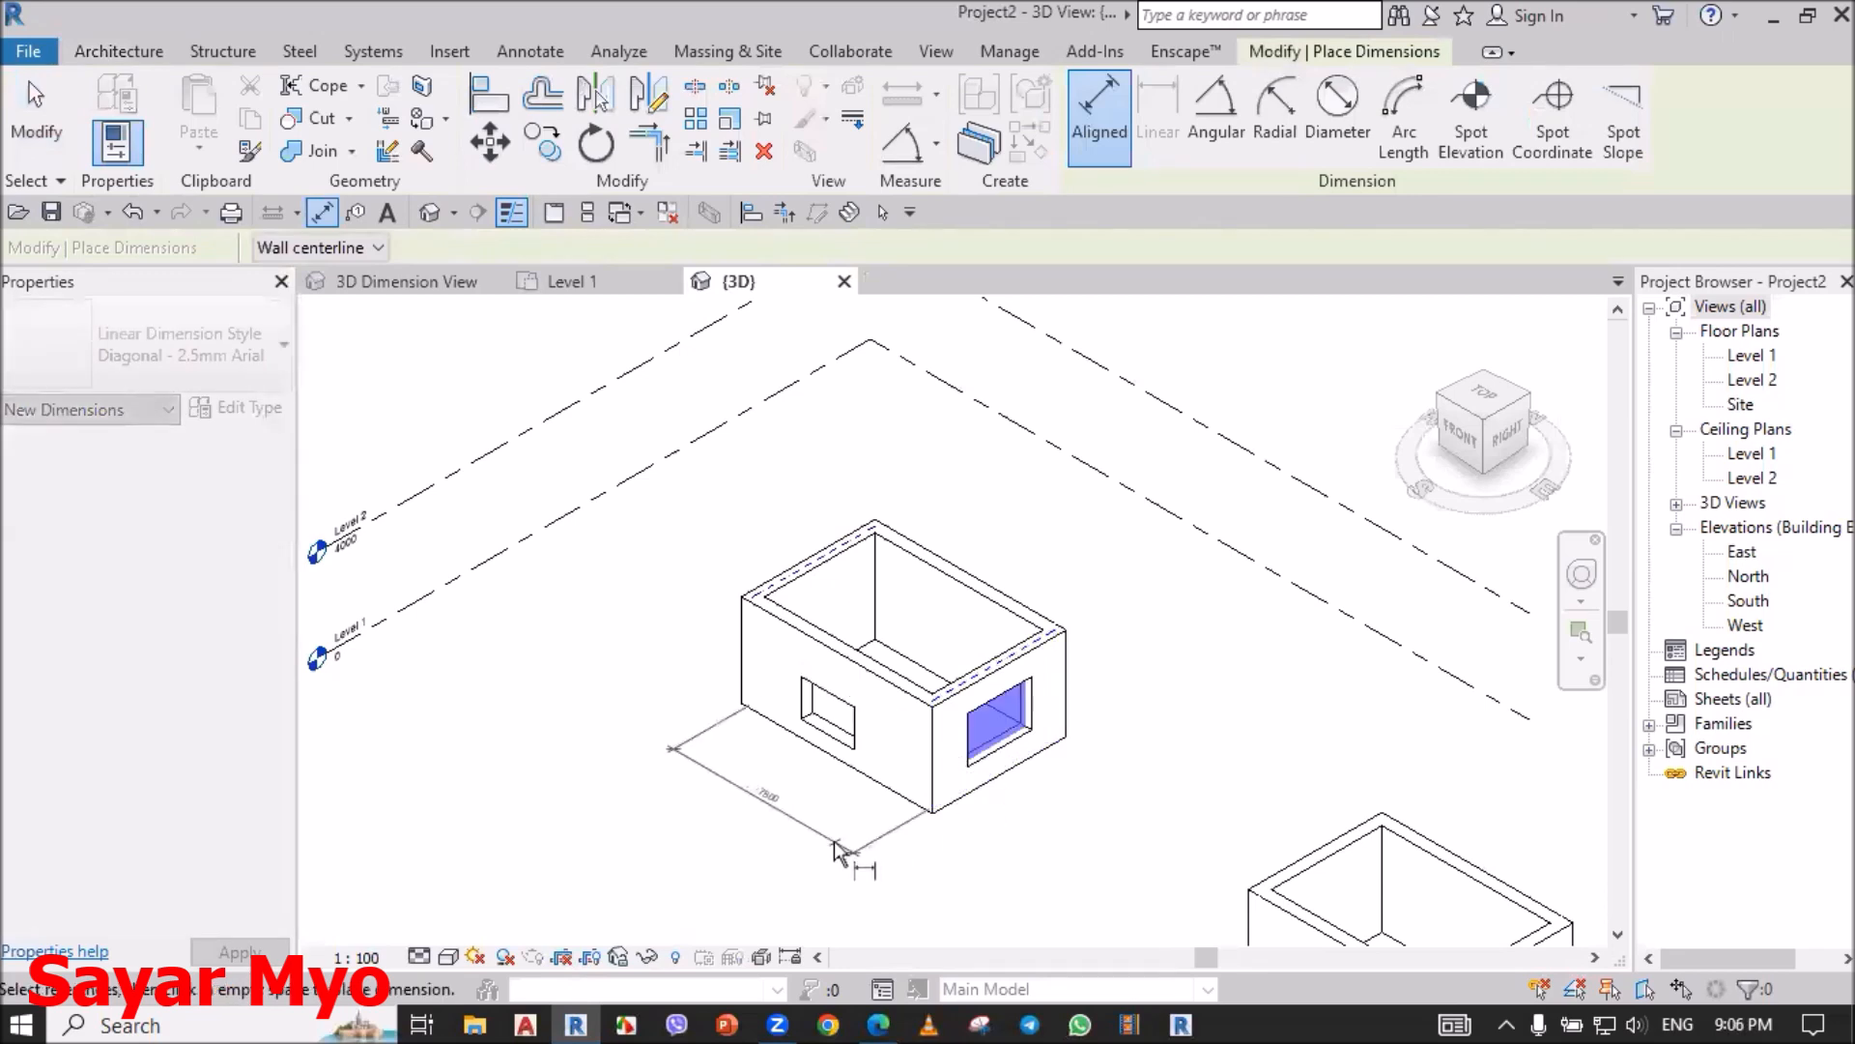
{"action": "scroll", "coordinate": [841, 857], "scroll_direction": "up", "scroll_amount": 3}
{"action": "left_click", "coordinate": [846, 822]}
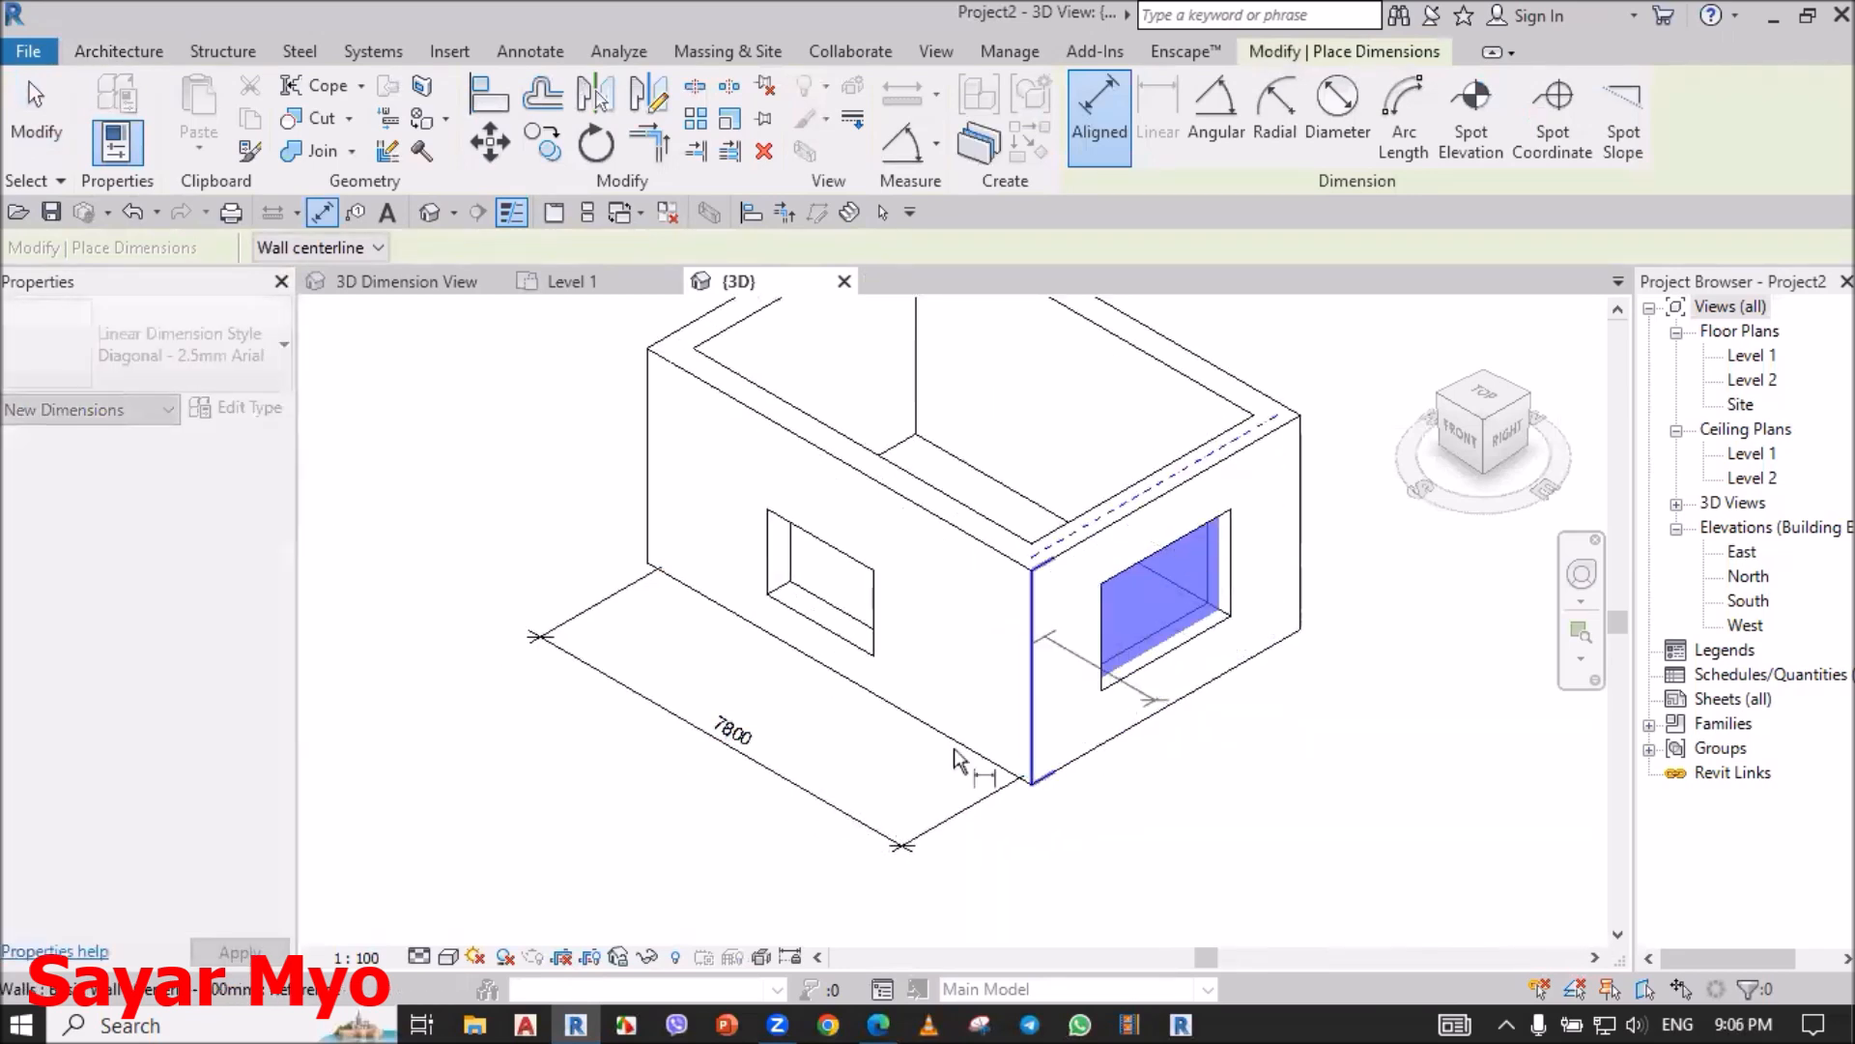
{"action": "scroll", "coordinate": [918, 802], "scroll_direction": "down", "scroll_amount": 4}
{"action": "scroll", "coordinate": [1102, 735], "scroll_direction": "up", "scroll_amount": 2}
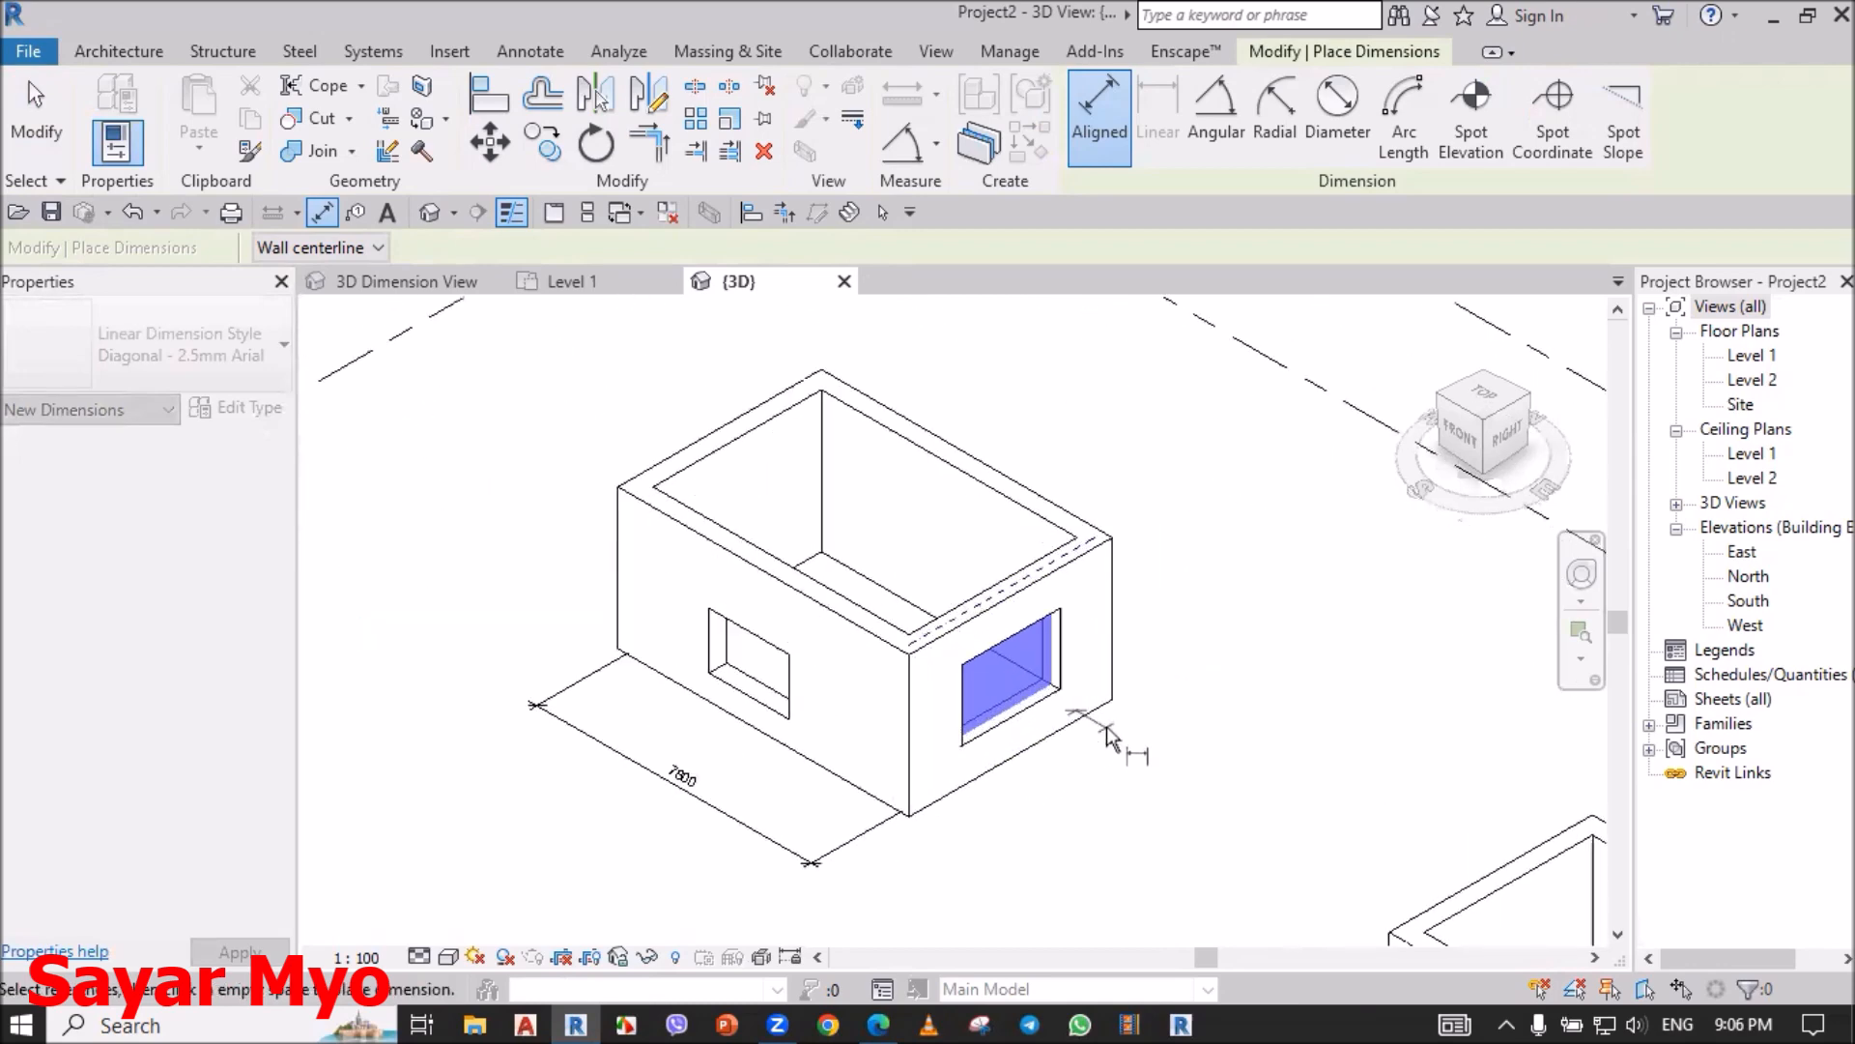
{"action": "key", "text": "Escape"}
{"action": "key", "text": "Escape"}
{"action": "scroll", "coordinate": [605, 458], "scroll_direction": "up", "scroll_amount": 2}
Step: Close the Level 1 view and tile the {3D} view beside the 3D Dimension View
{"action": "left_click", "coordinate": [667, 281]}
{"action": "left_click", "coordinate": [587, 214]}
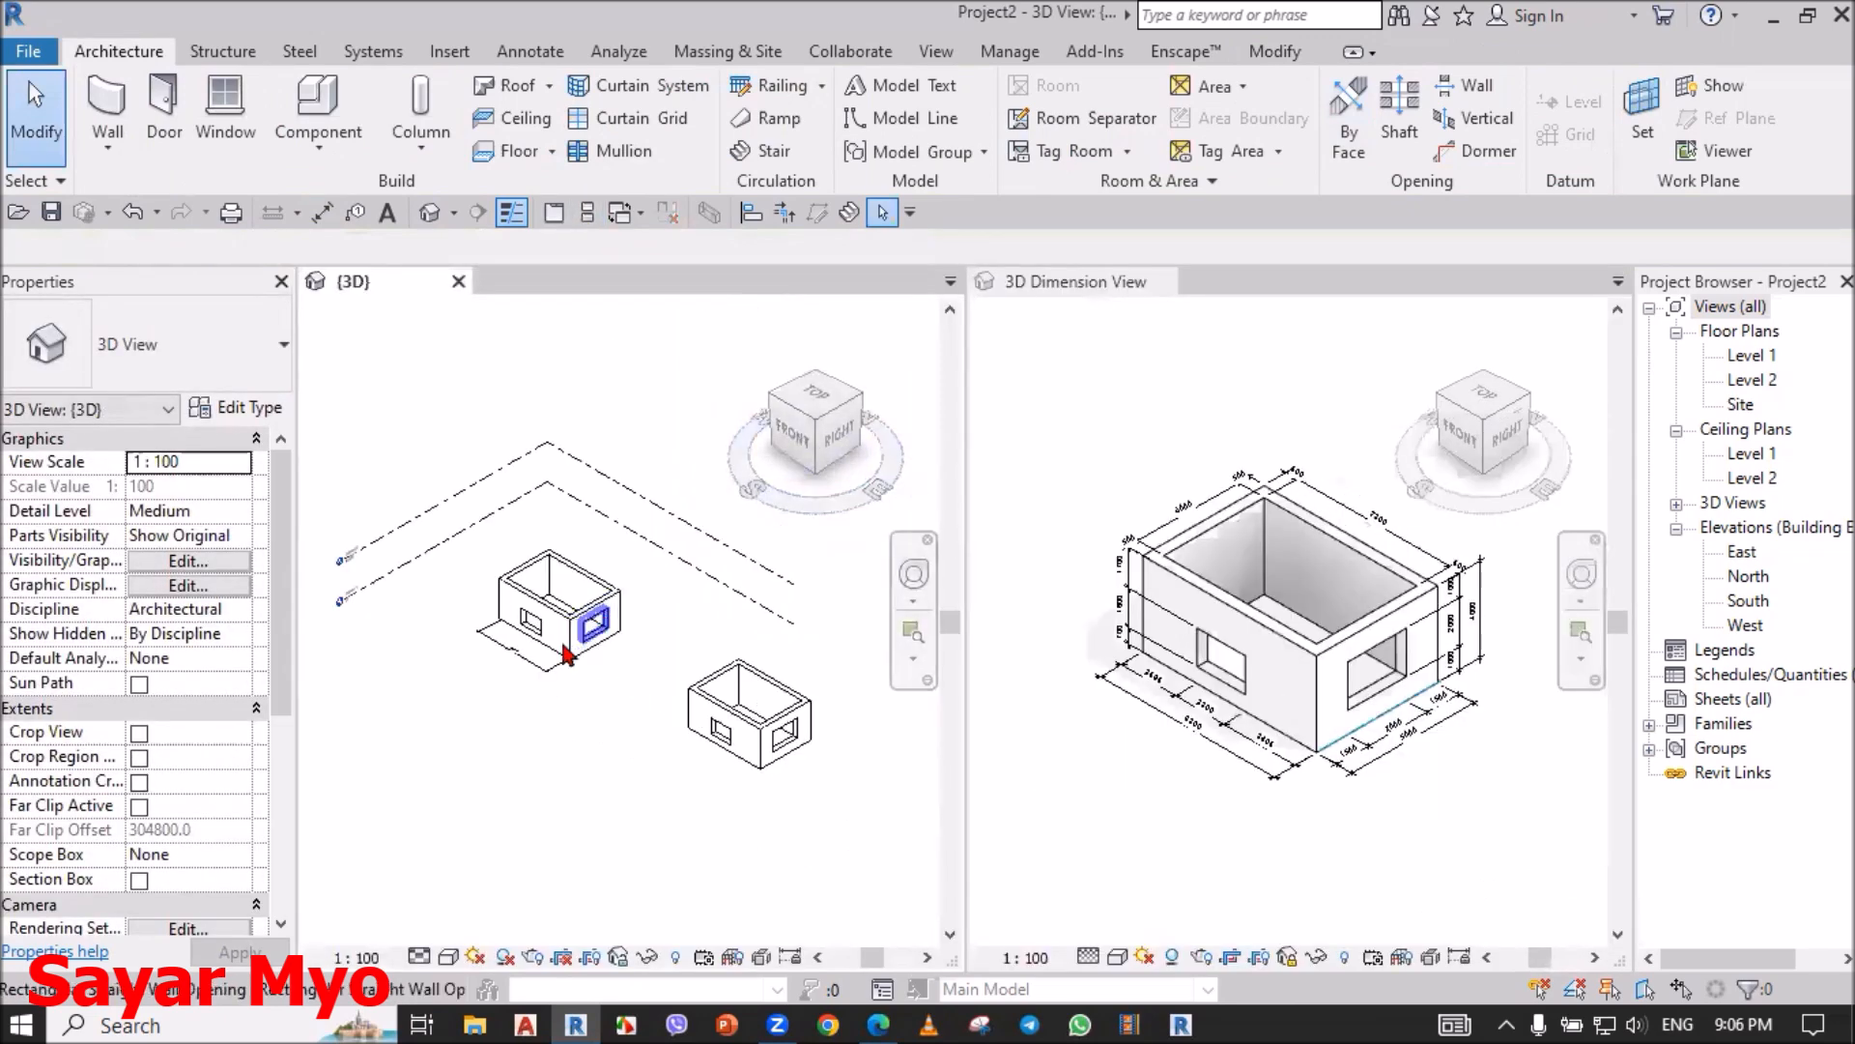
{"action": "scroll", "coordinate": [595, 619], "scroll_direction": "up", "scroll_amount": 5}
{"action": "scroll", "coordinate": [1396, 742], "scroll_direction": "up", "scroll_amount": 3}
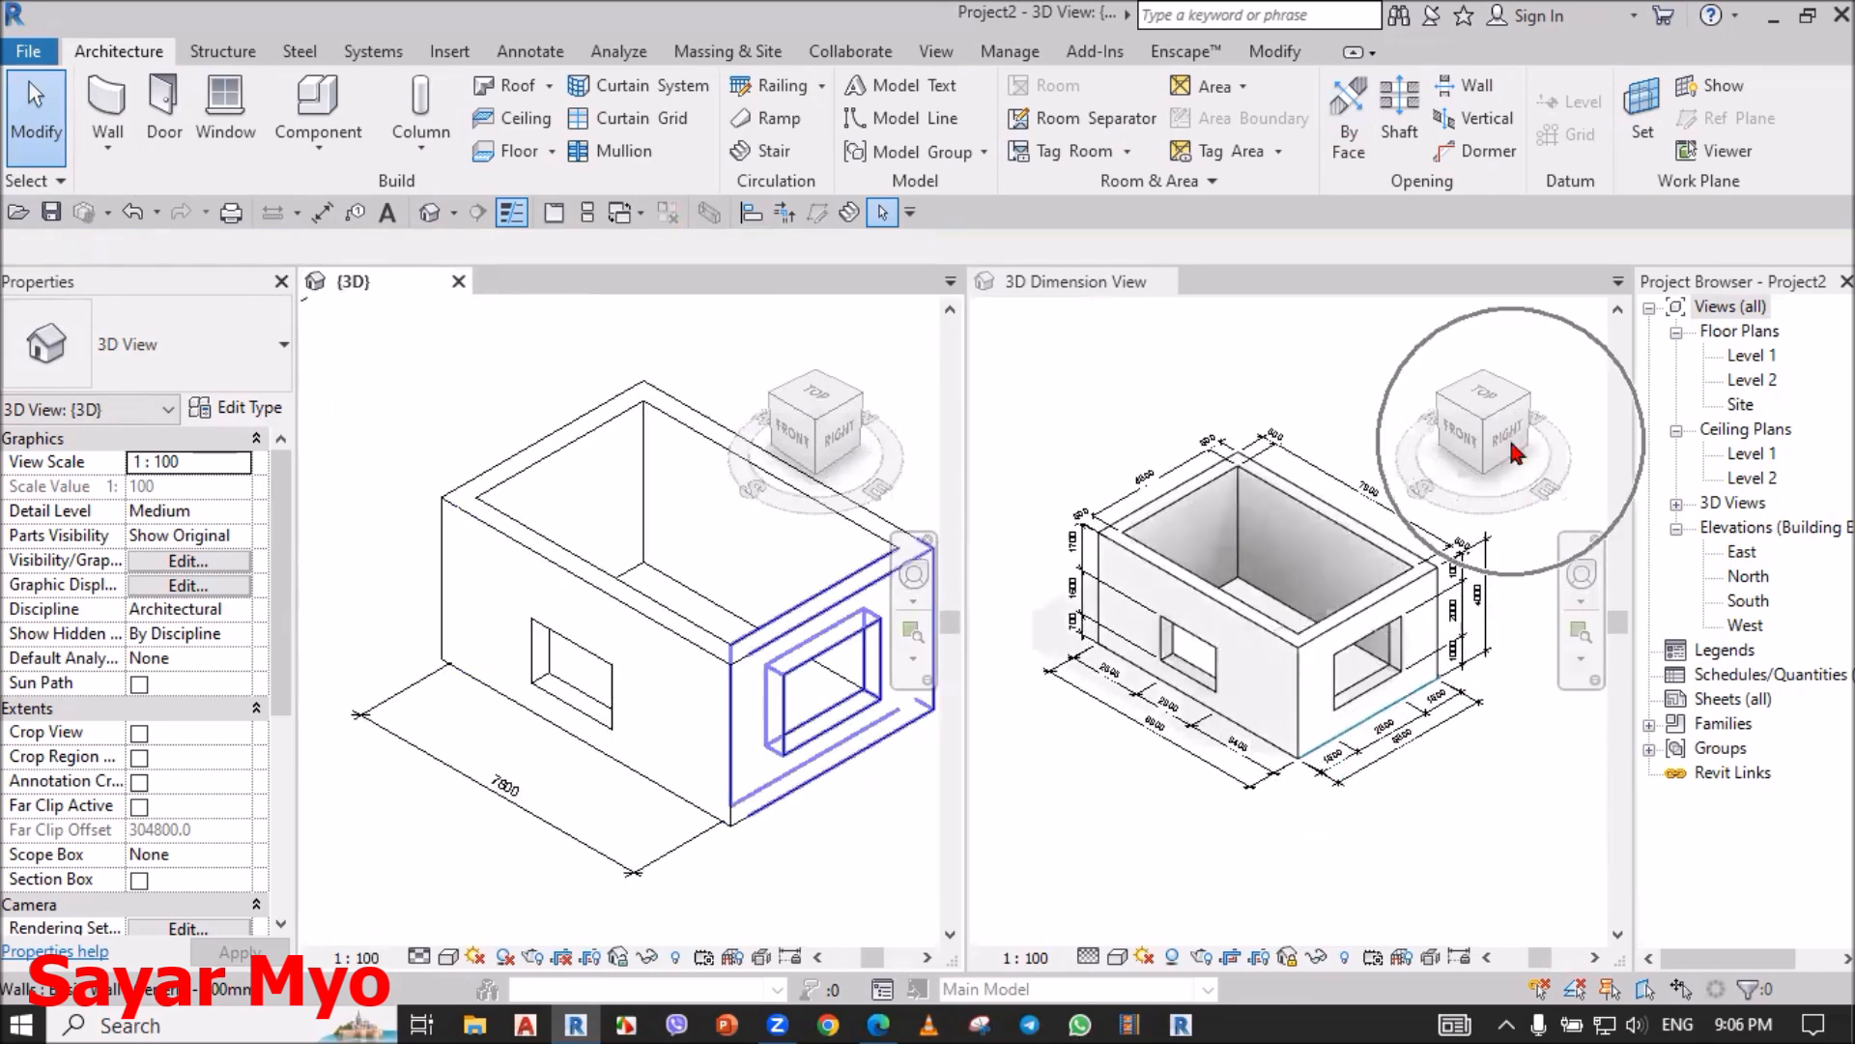
{"action": "left_click", "coordinate": [1466, 449]}
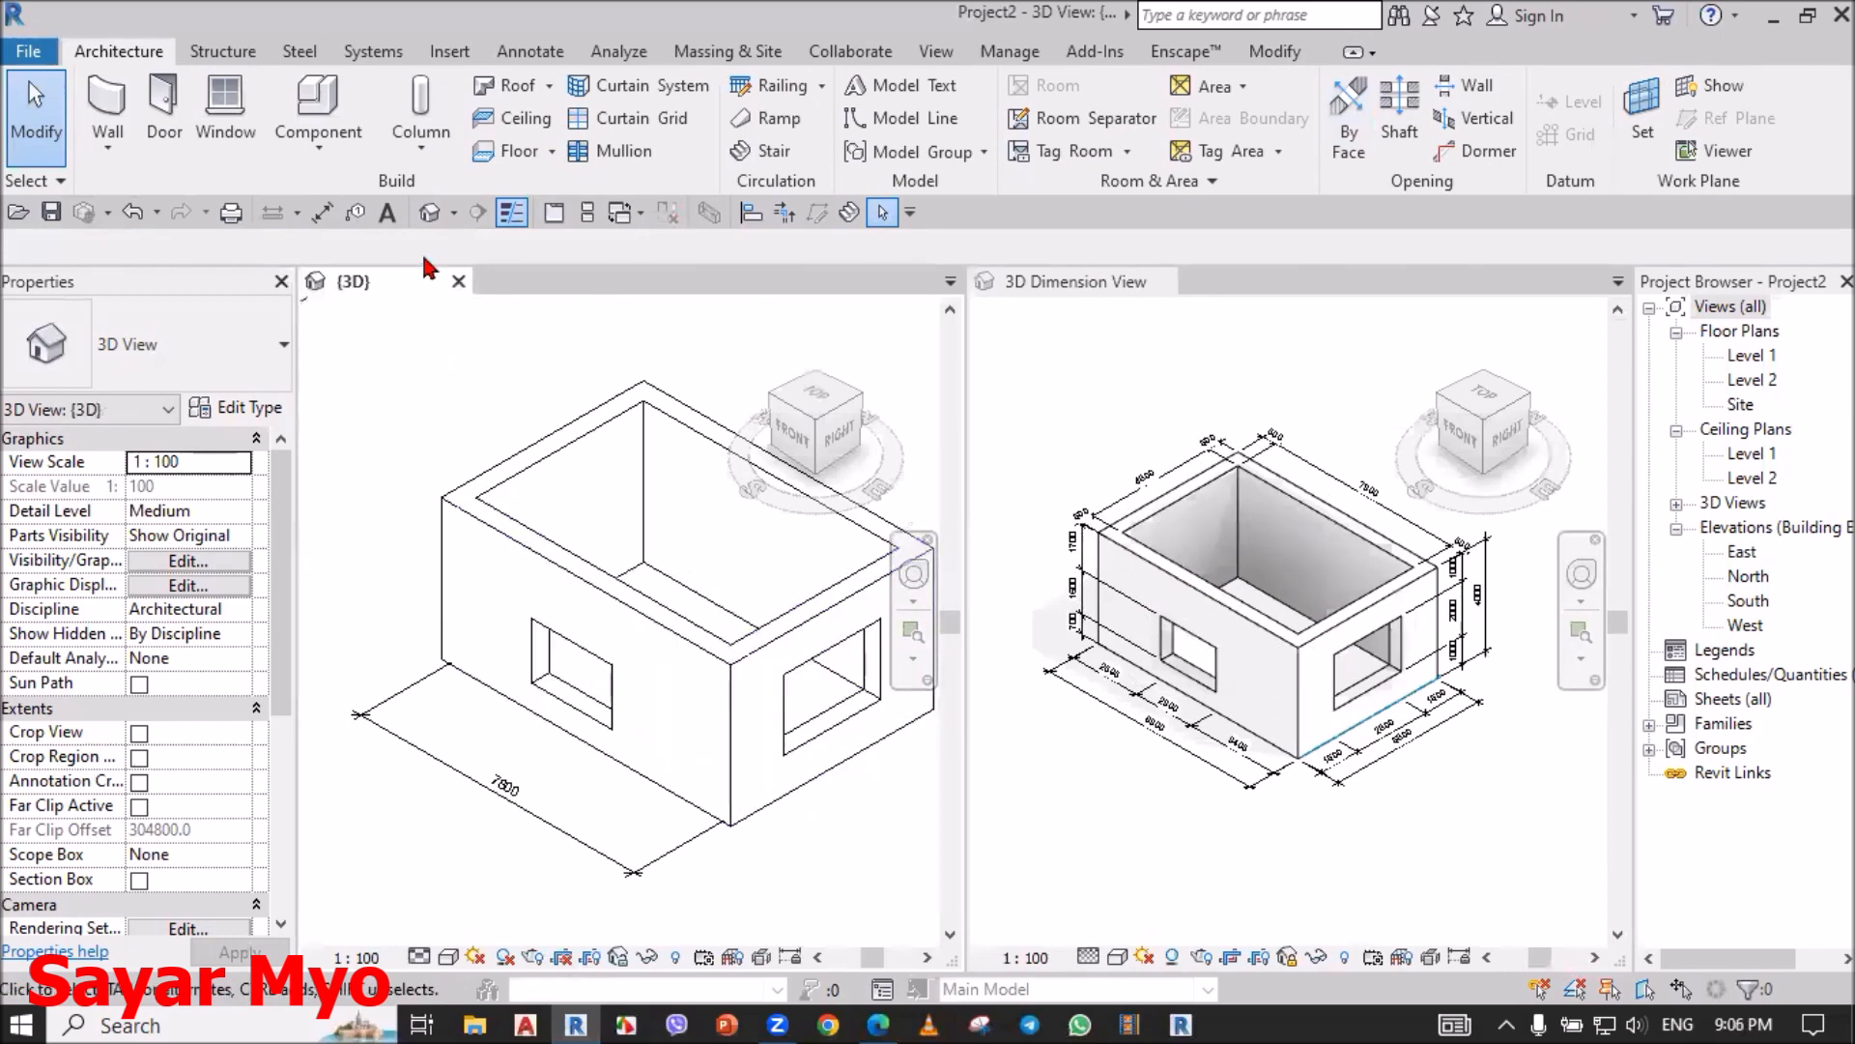
{"action": "left_click", "coordinate": [321, 214]}
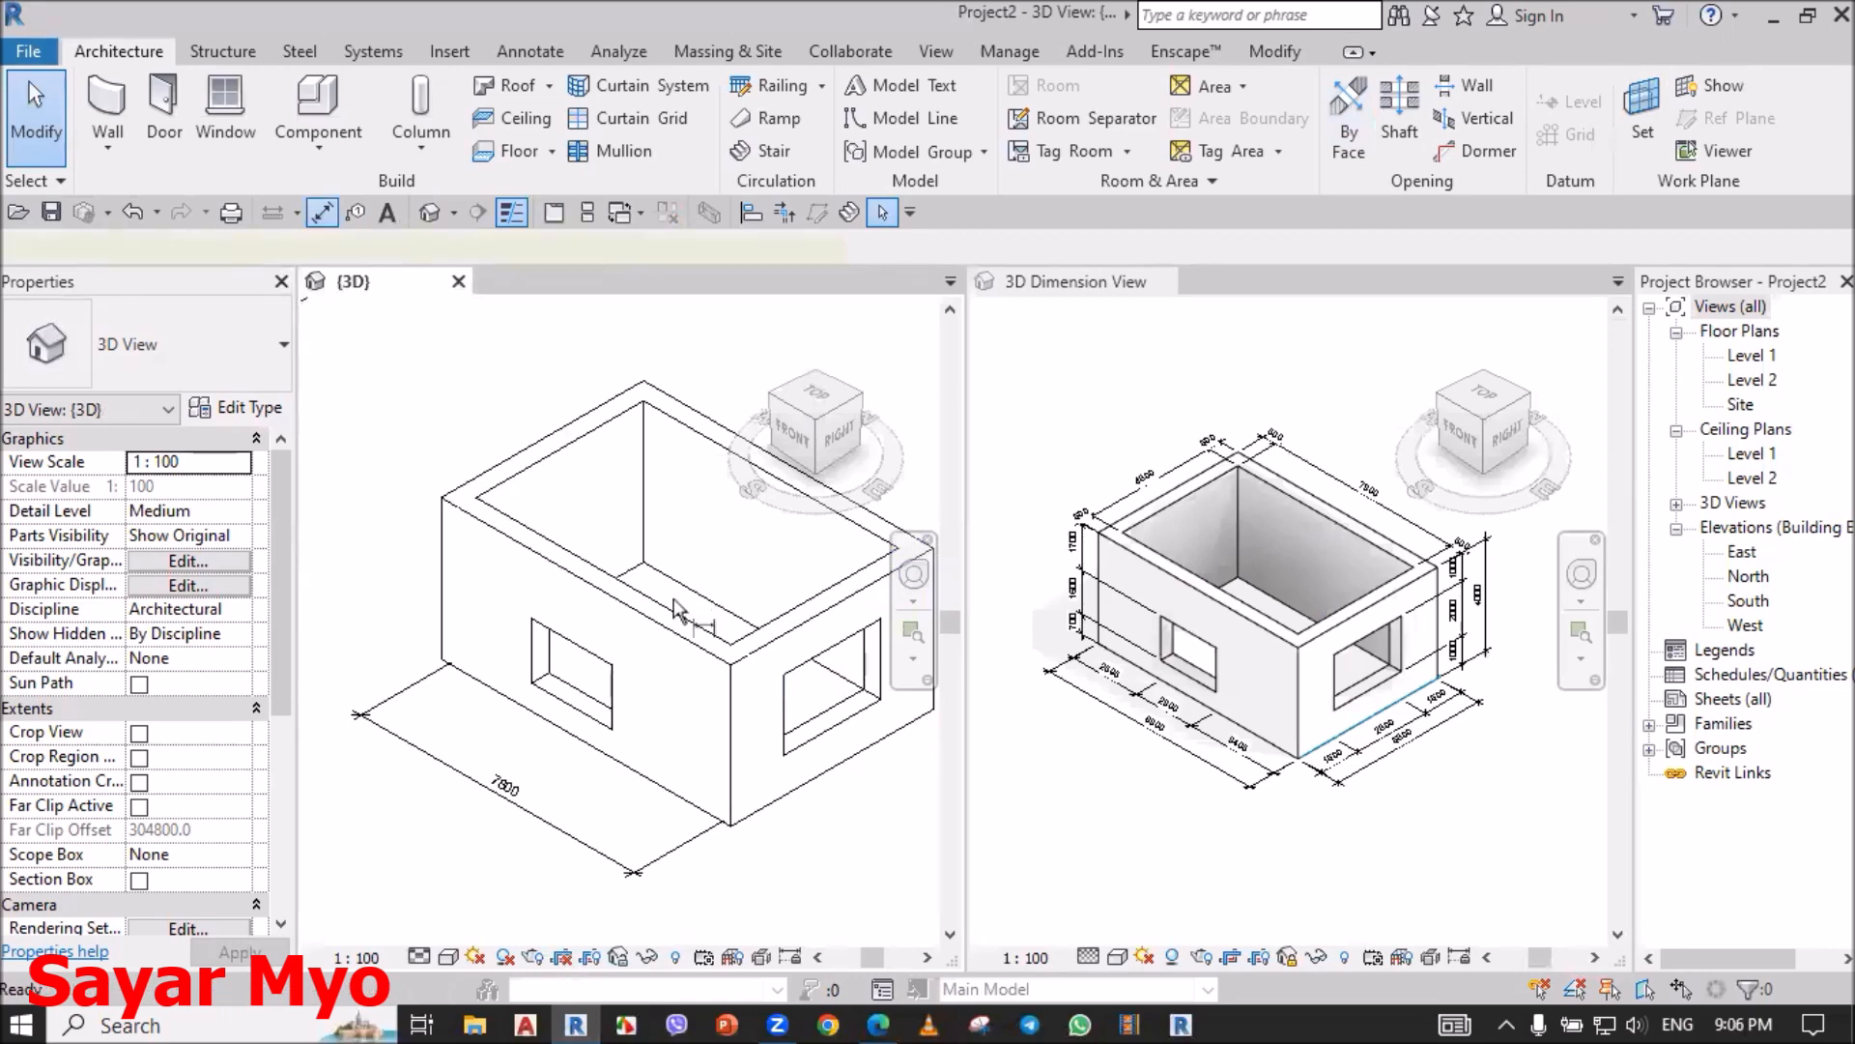
{"action": "left_click", "coordinate": [537, 454]}
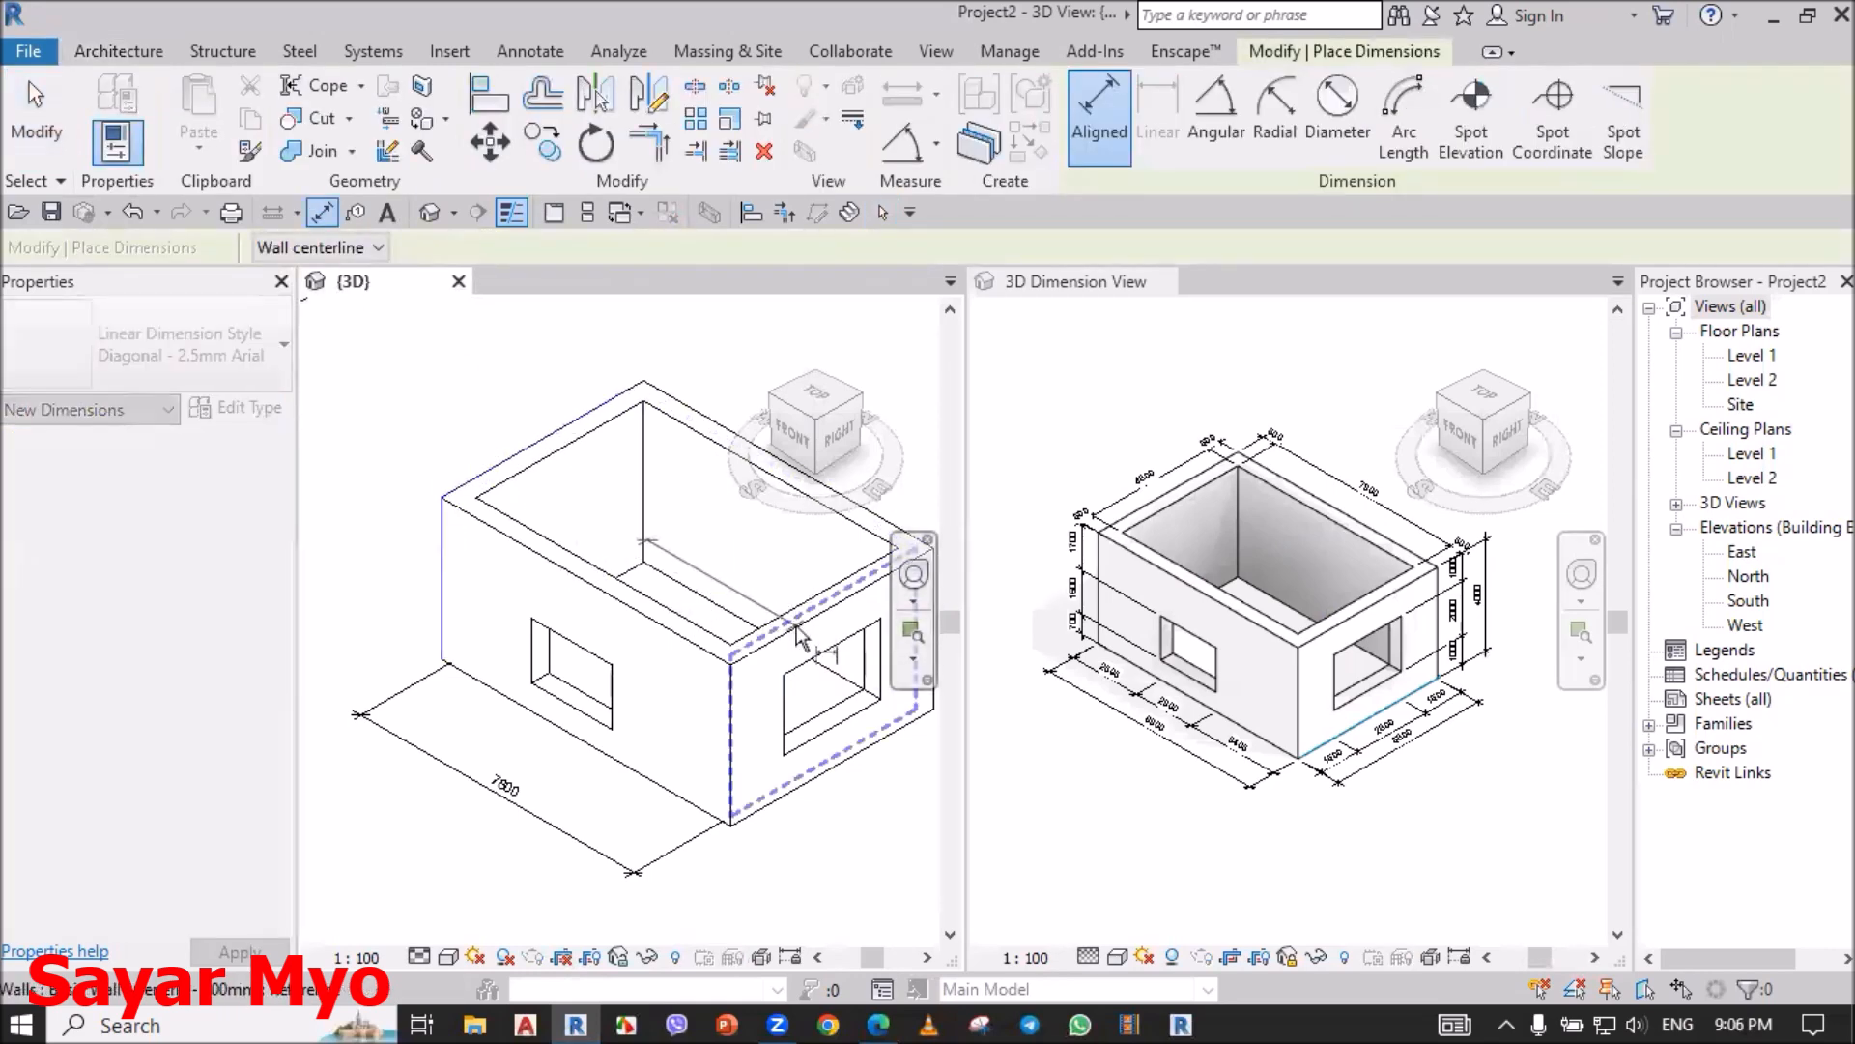
{"action": "key", "text": "Tab"}
{"action": "left_click", "coordinate": [798, 637]}
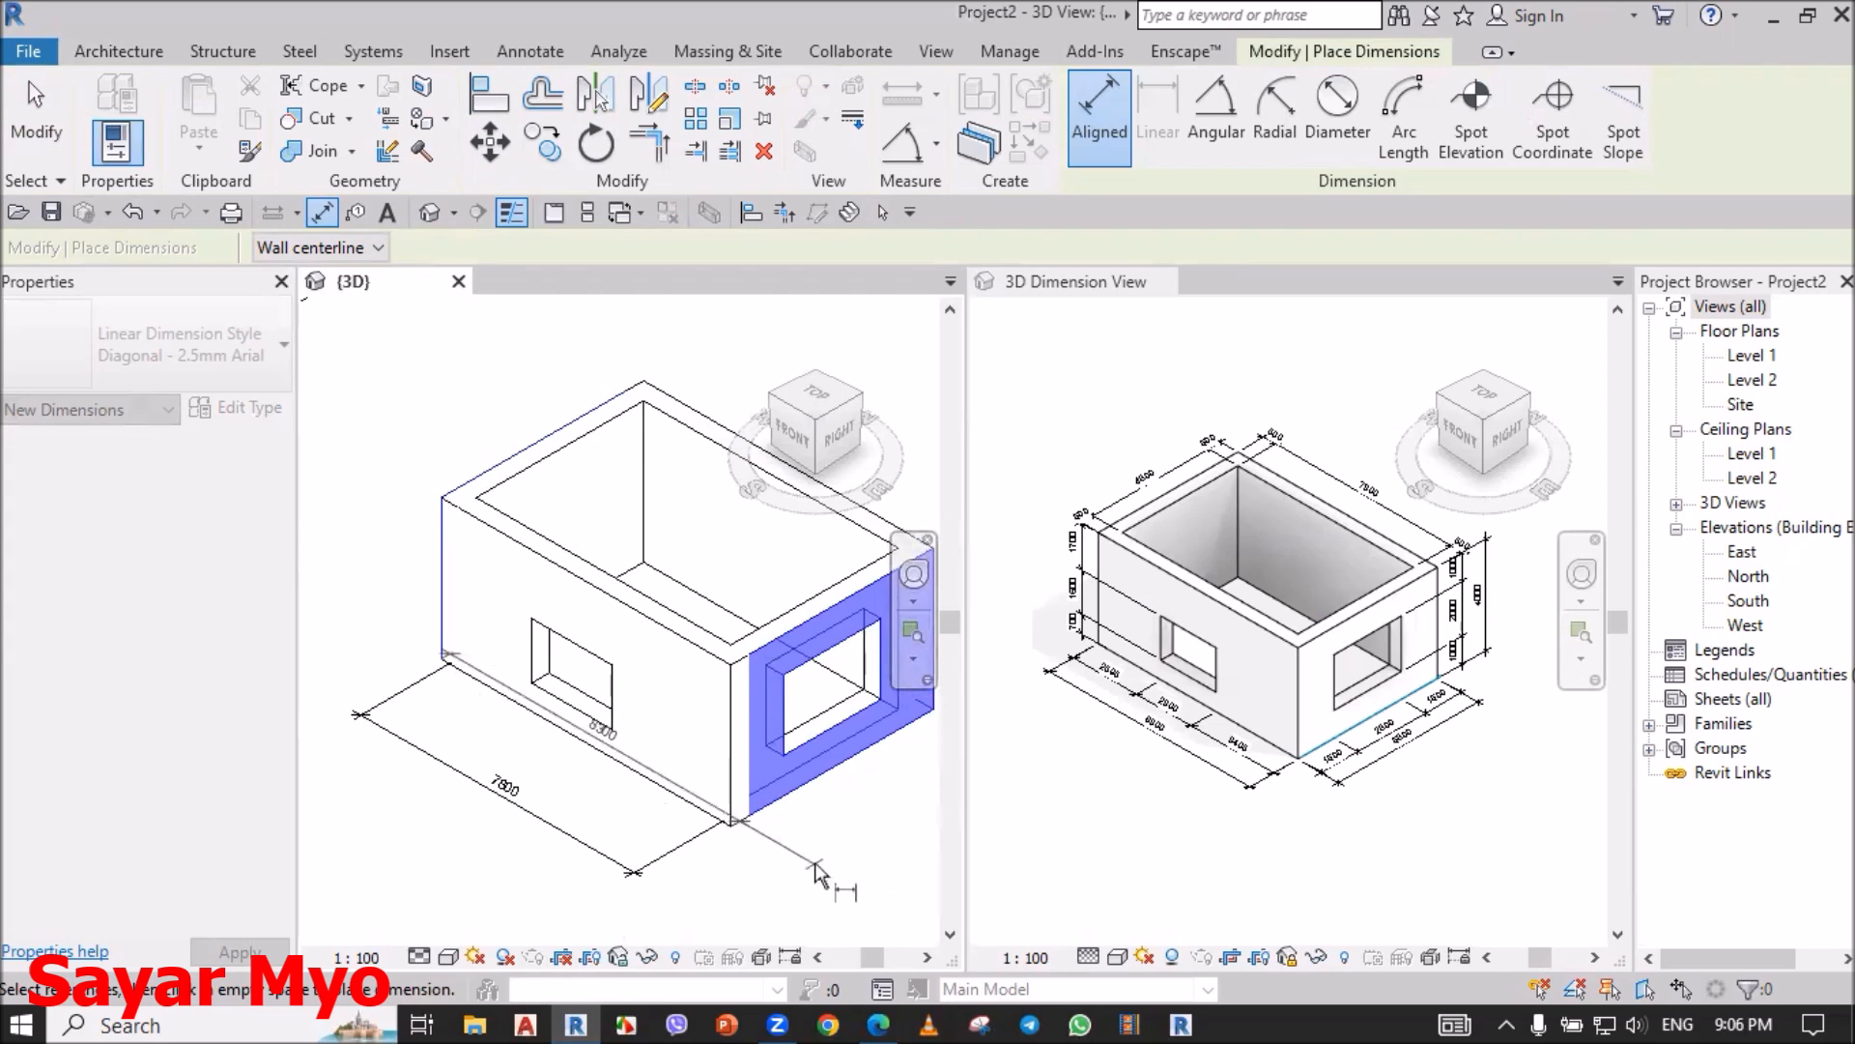
Step: In the {3D} view, add an aligned dimension along the window side between the front and back walls' outer faces
{"action": "left_click", "coordinate": [321, 214]}
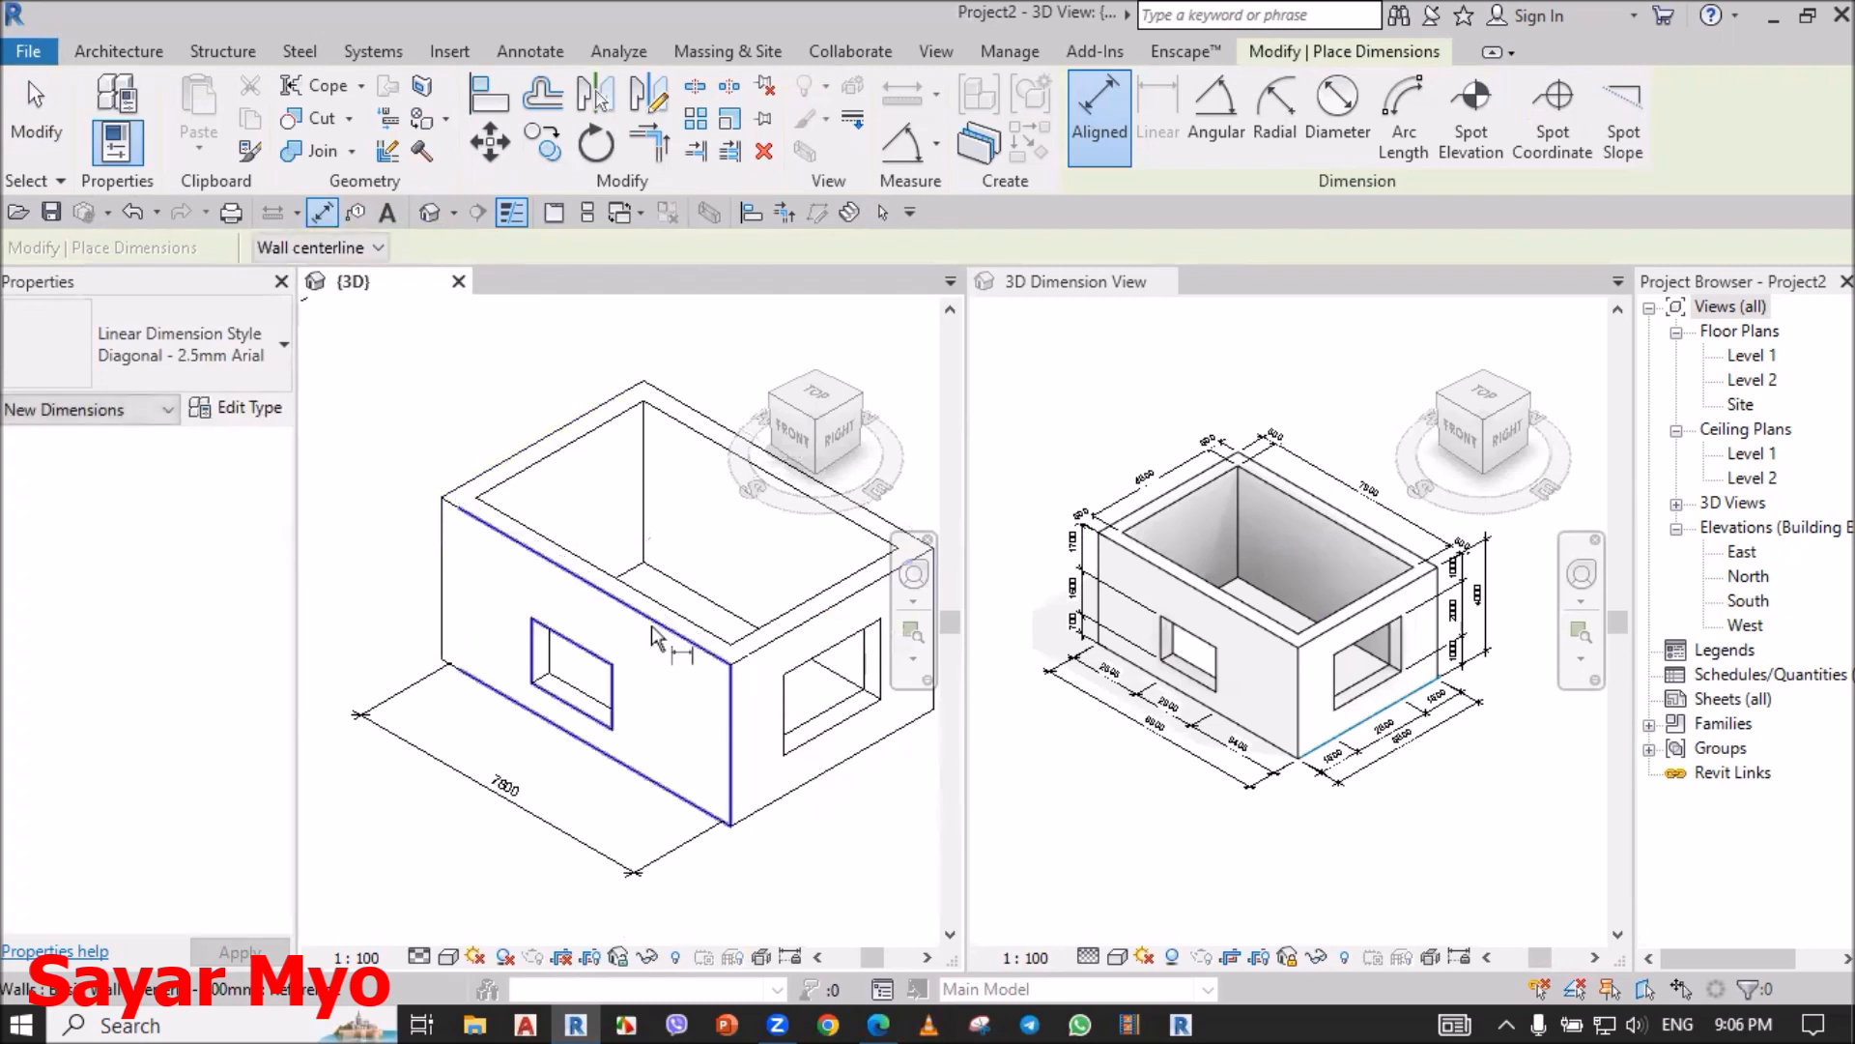
{"action": "left_click", "coordinate": [653, 638]}
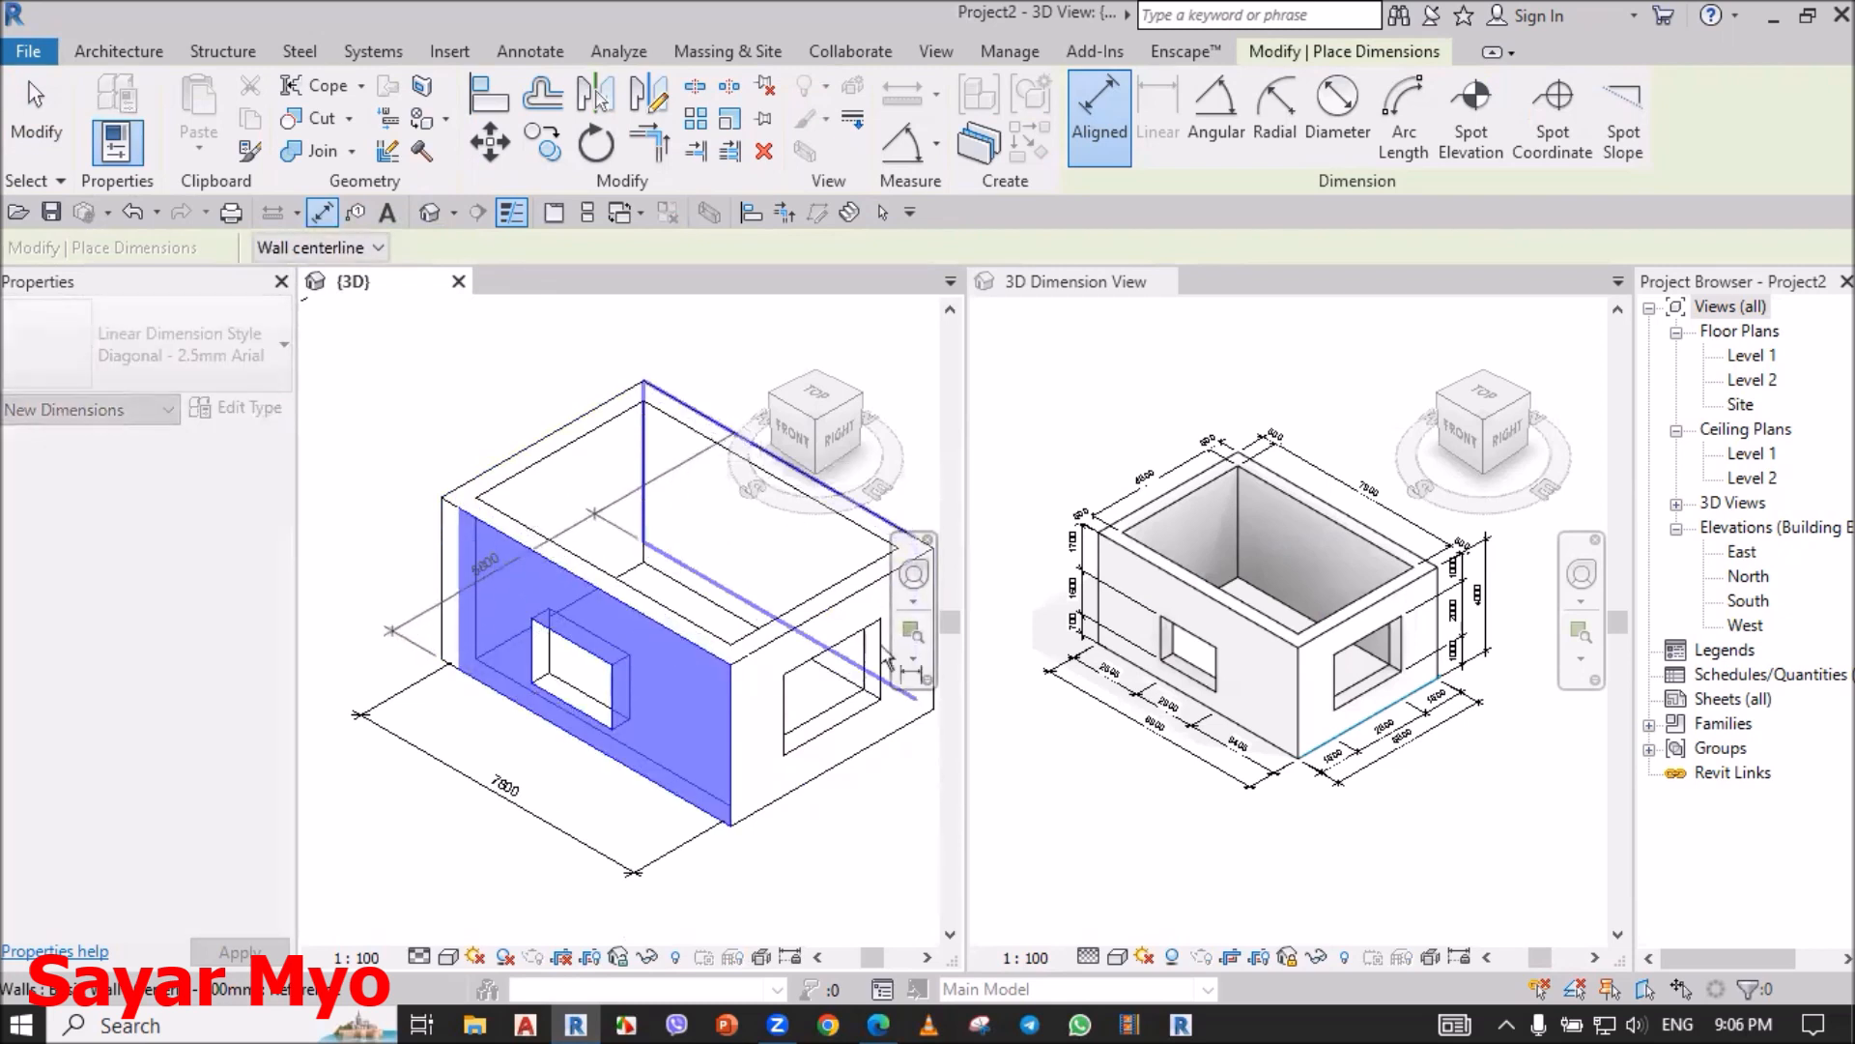
{"action": "left_click", "coordinate": [841, 593]}
{"action": "middle_click_drag", "start_coordinate": [874, 792], "coordinate": [785, 773]}
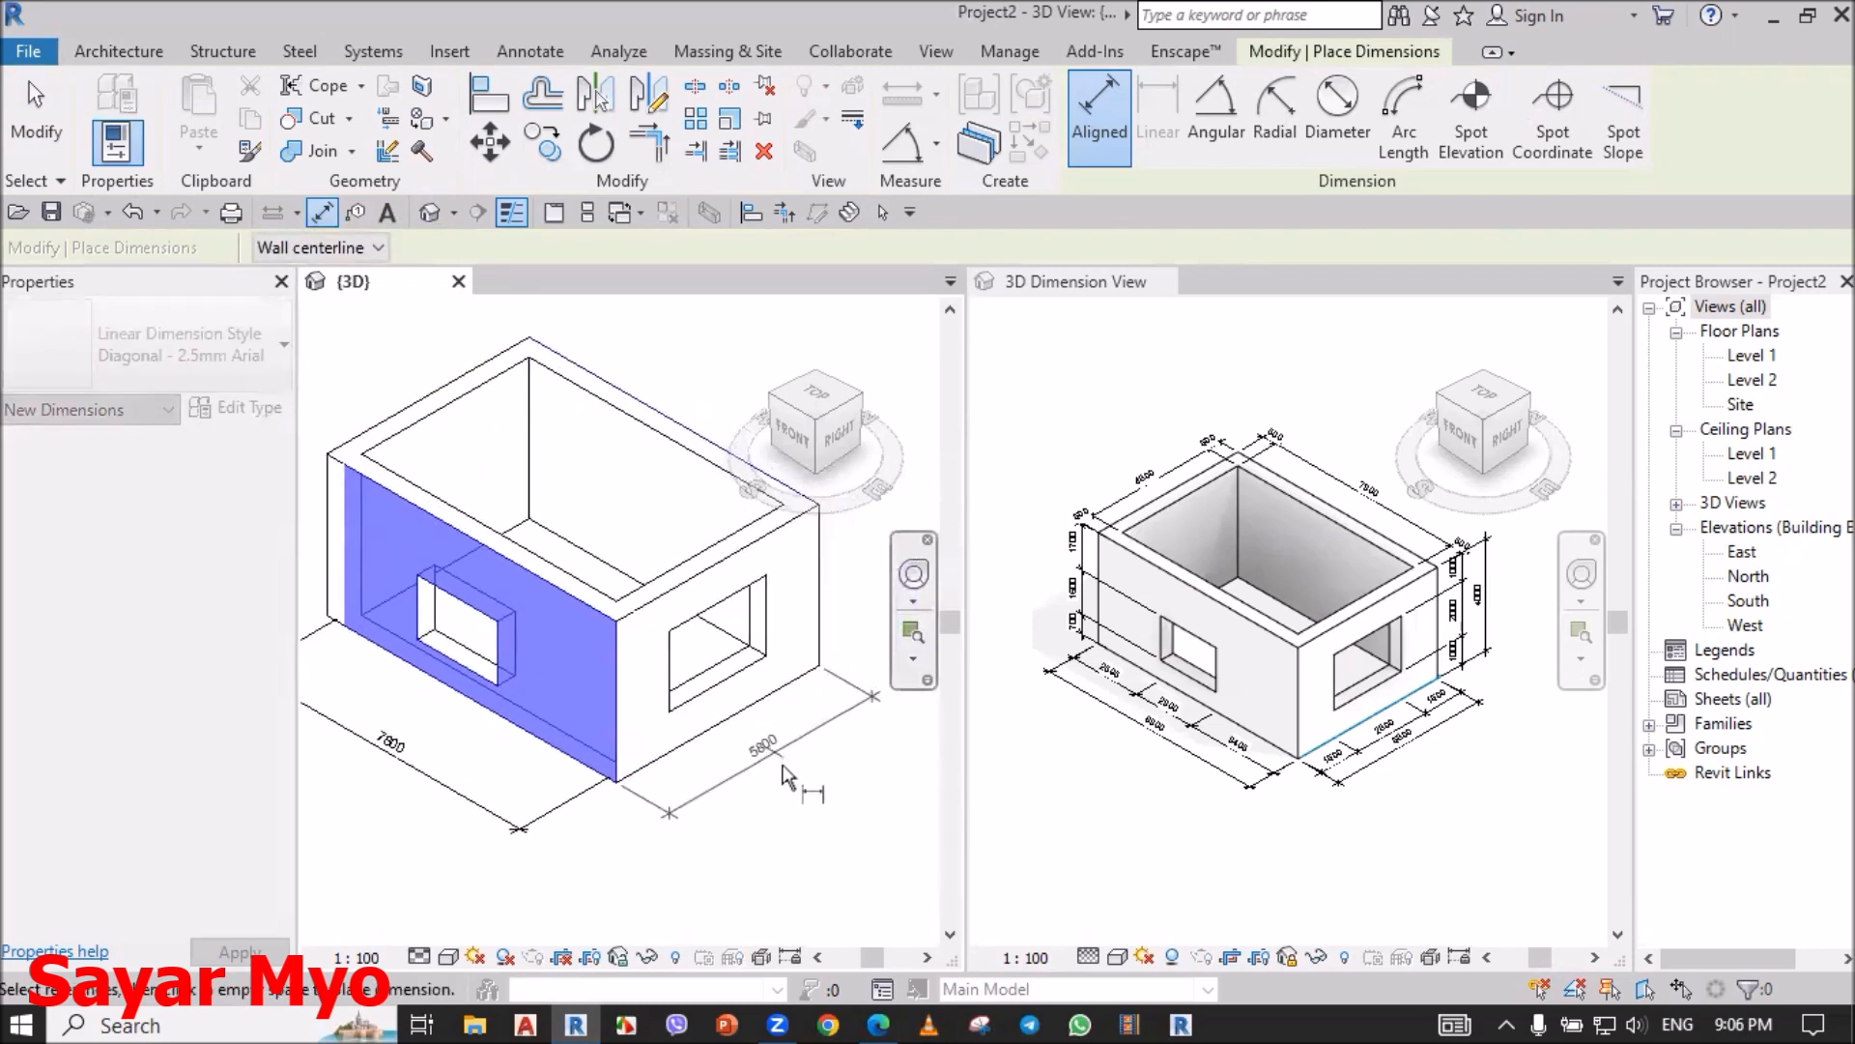
{"action": "left_click", "coordinate": [793, 791]}
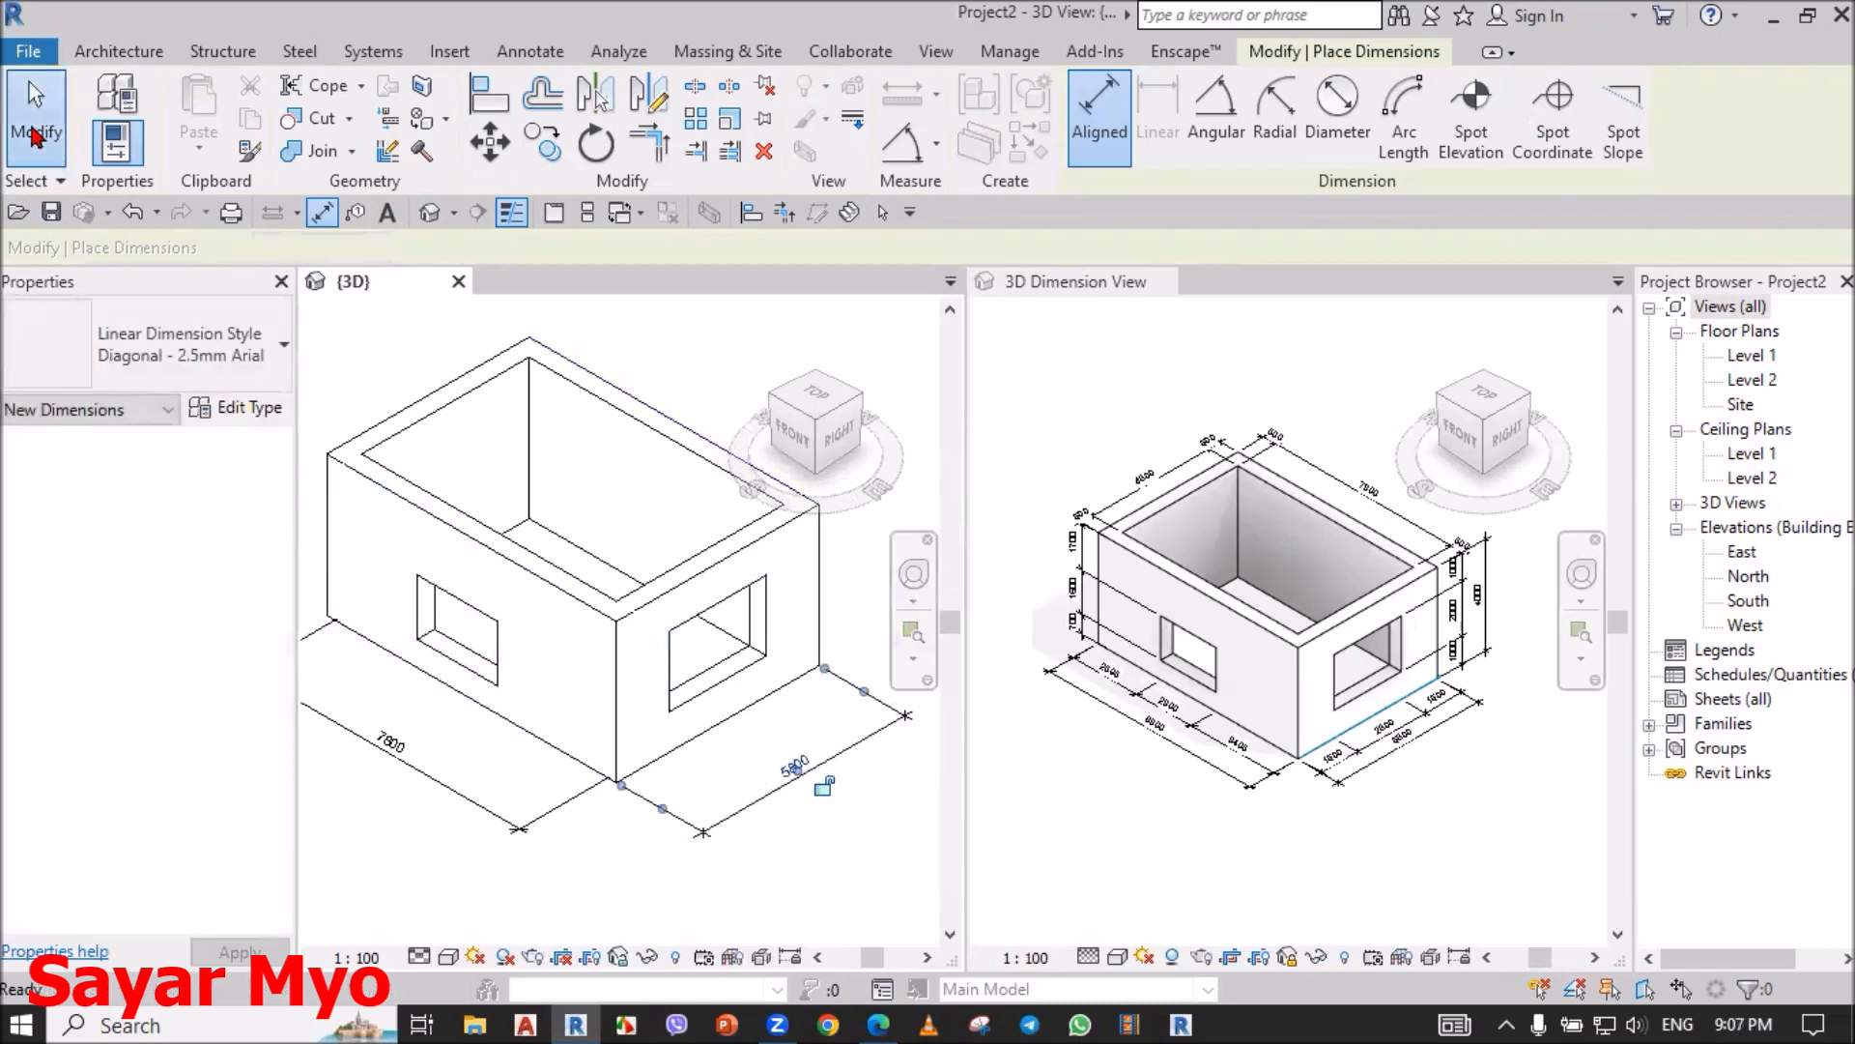
{"action": "left_click", "coordinate": [36, 131]}
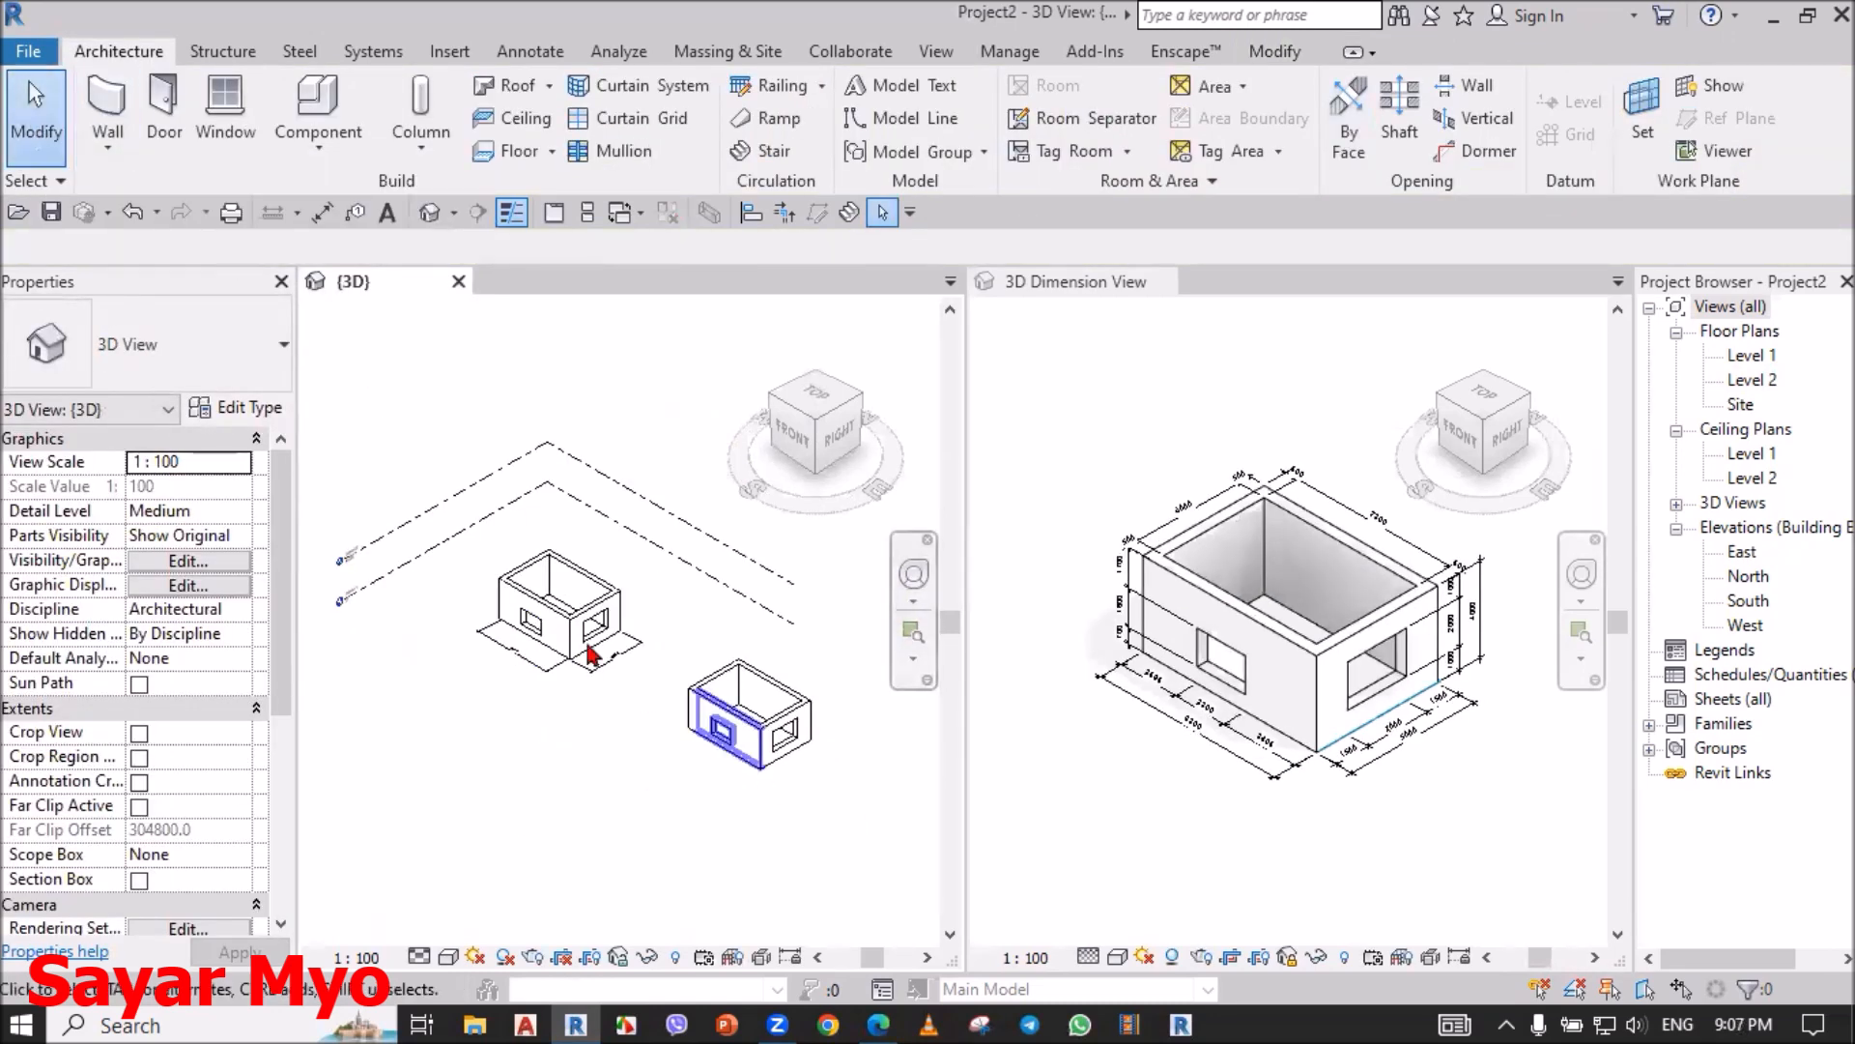
Step: Compare the dimensions in both 3D views, then close the {3D} view and fit the 3D Dimension View in the window
{"action": "scroll", "coordinate": [643, 618], "scroll_direction": "up", "scroll_amount": 2}
{"action": "scroll", "coordinate": [633, 601], "scroll_direction": "up", "scroll_amount": 3}
{"action": "middle_click_drag", "start_coordinate": [539, 629], "coordinate": [601, 626]}
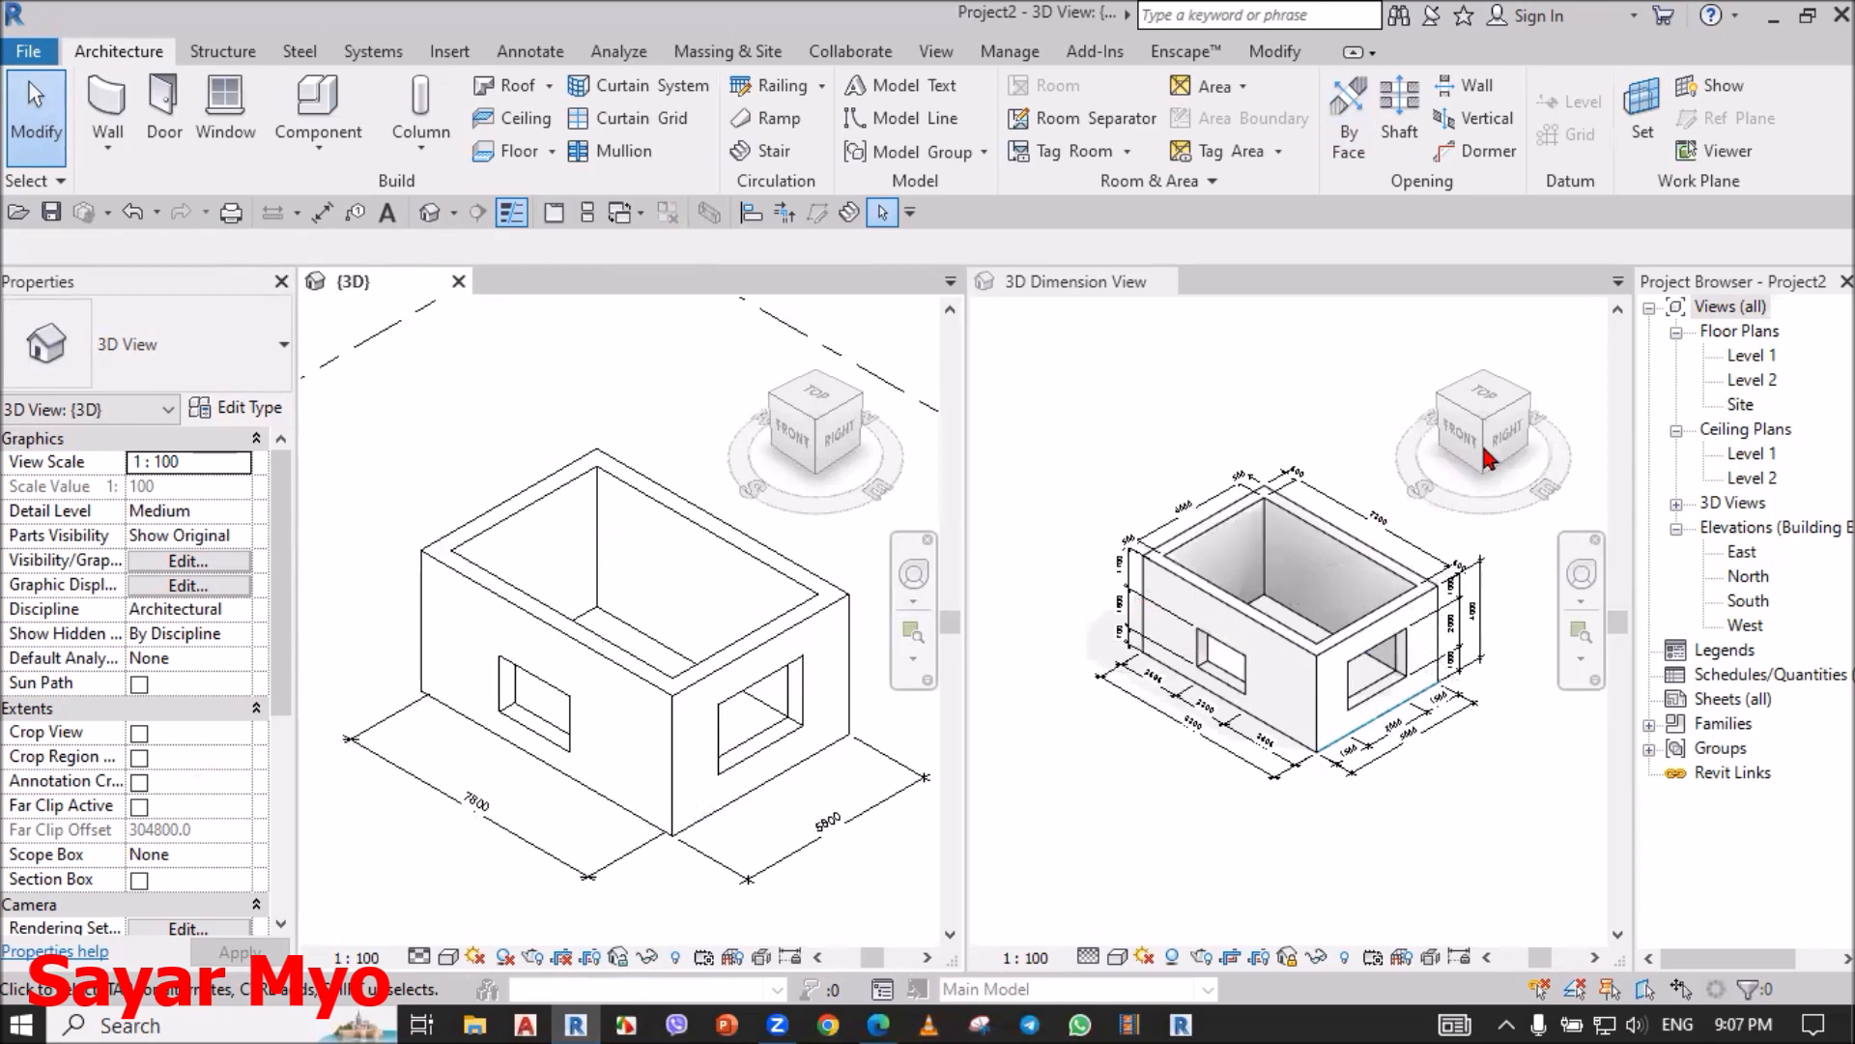
{"action": "left_click", "coordinate": [1491, 386]}
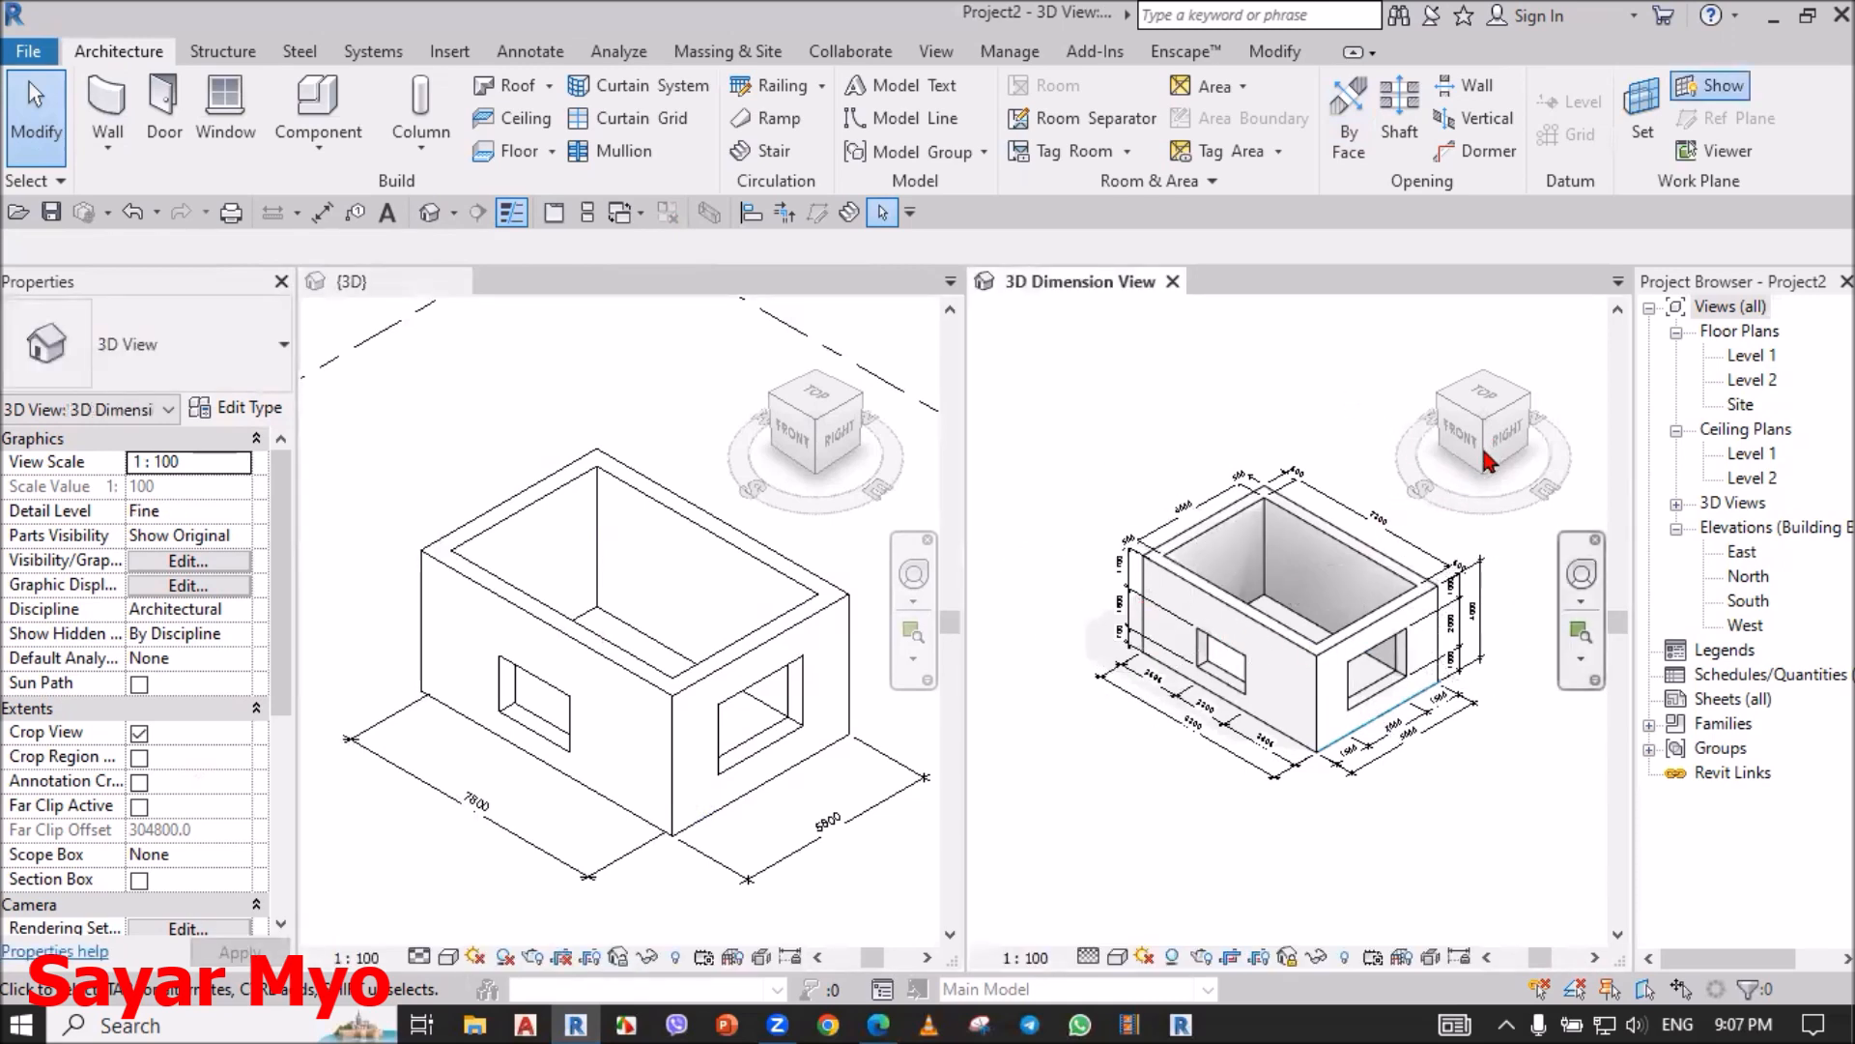
{"action": "left_click", "coordinate": [829, 464]}
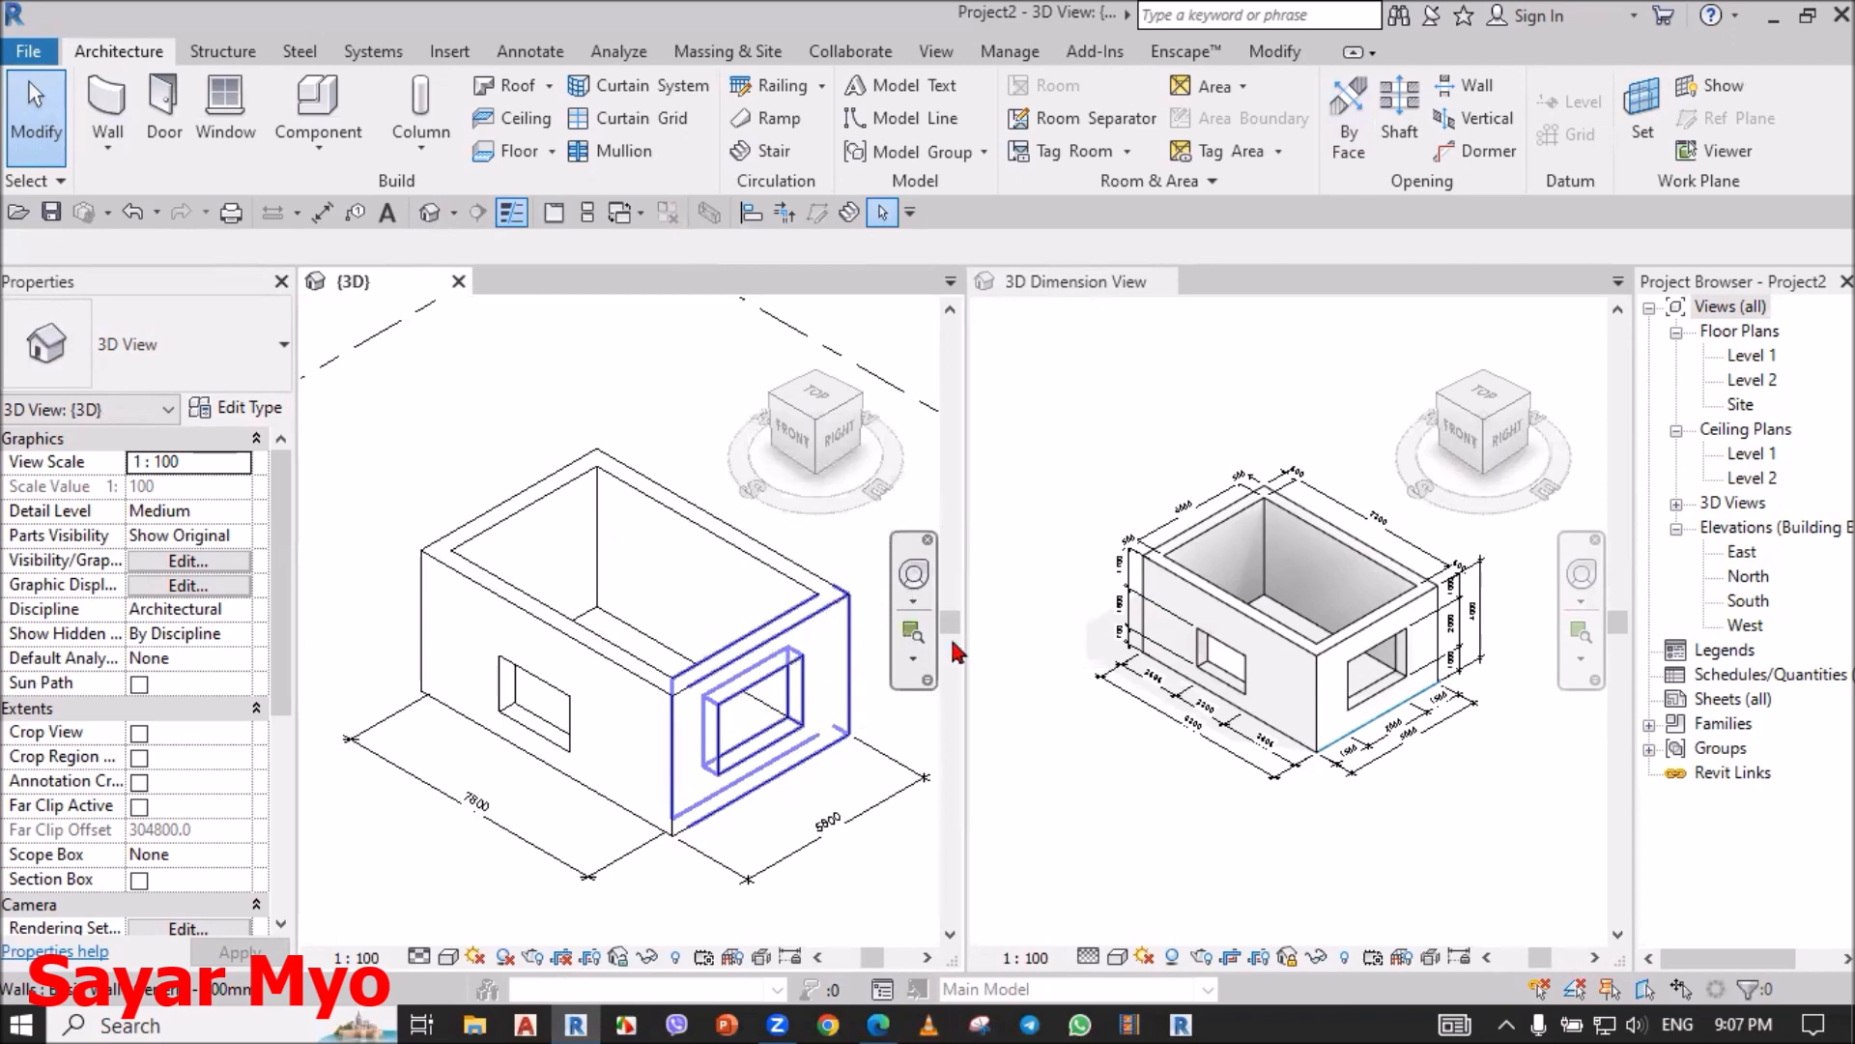
{"action": "left_click", "coordinate": [462, 281]}
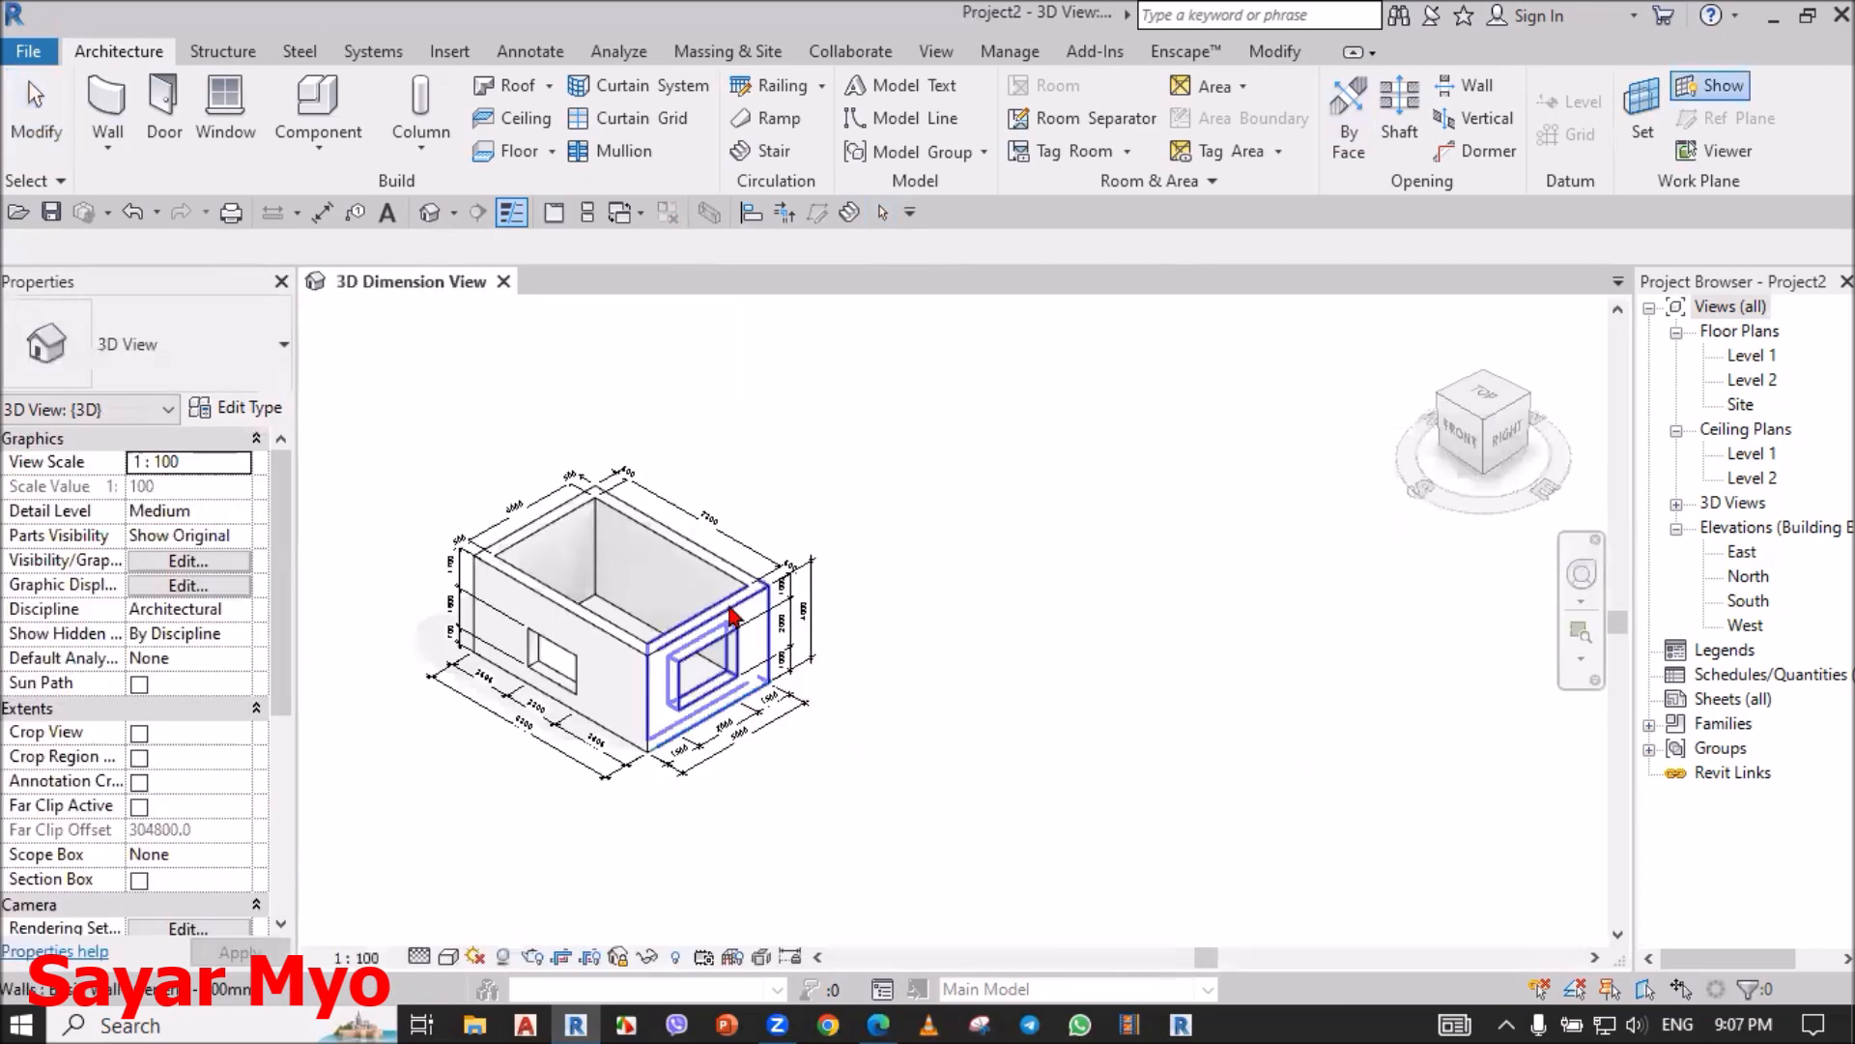
{"action": "middle_click", "coordinate": [735, 614]}
{"action": "middle_click", "coordinate": [735, 614]}
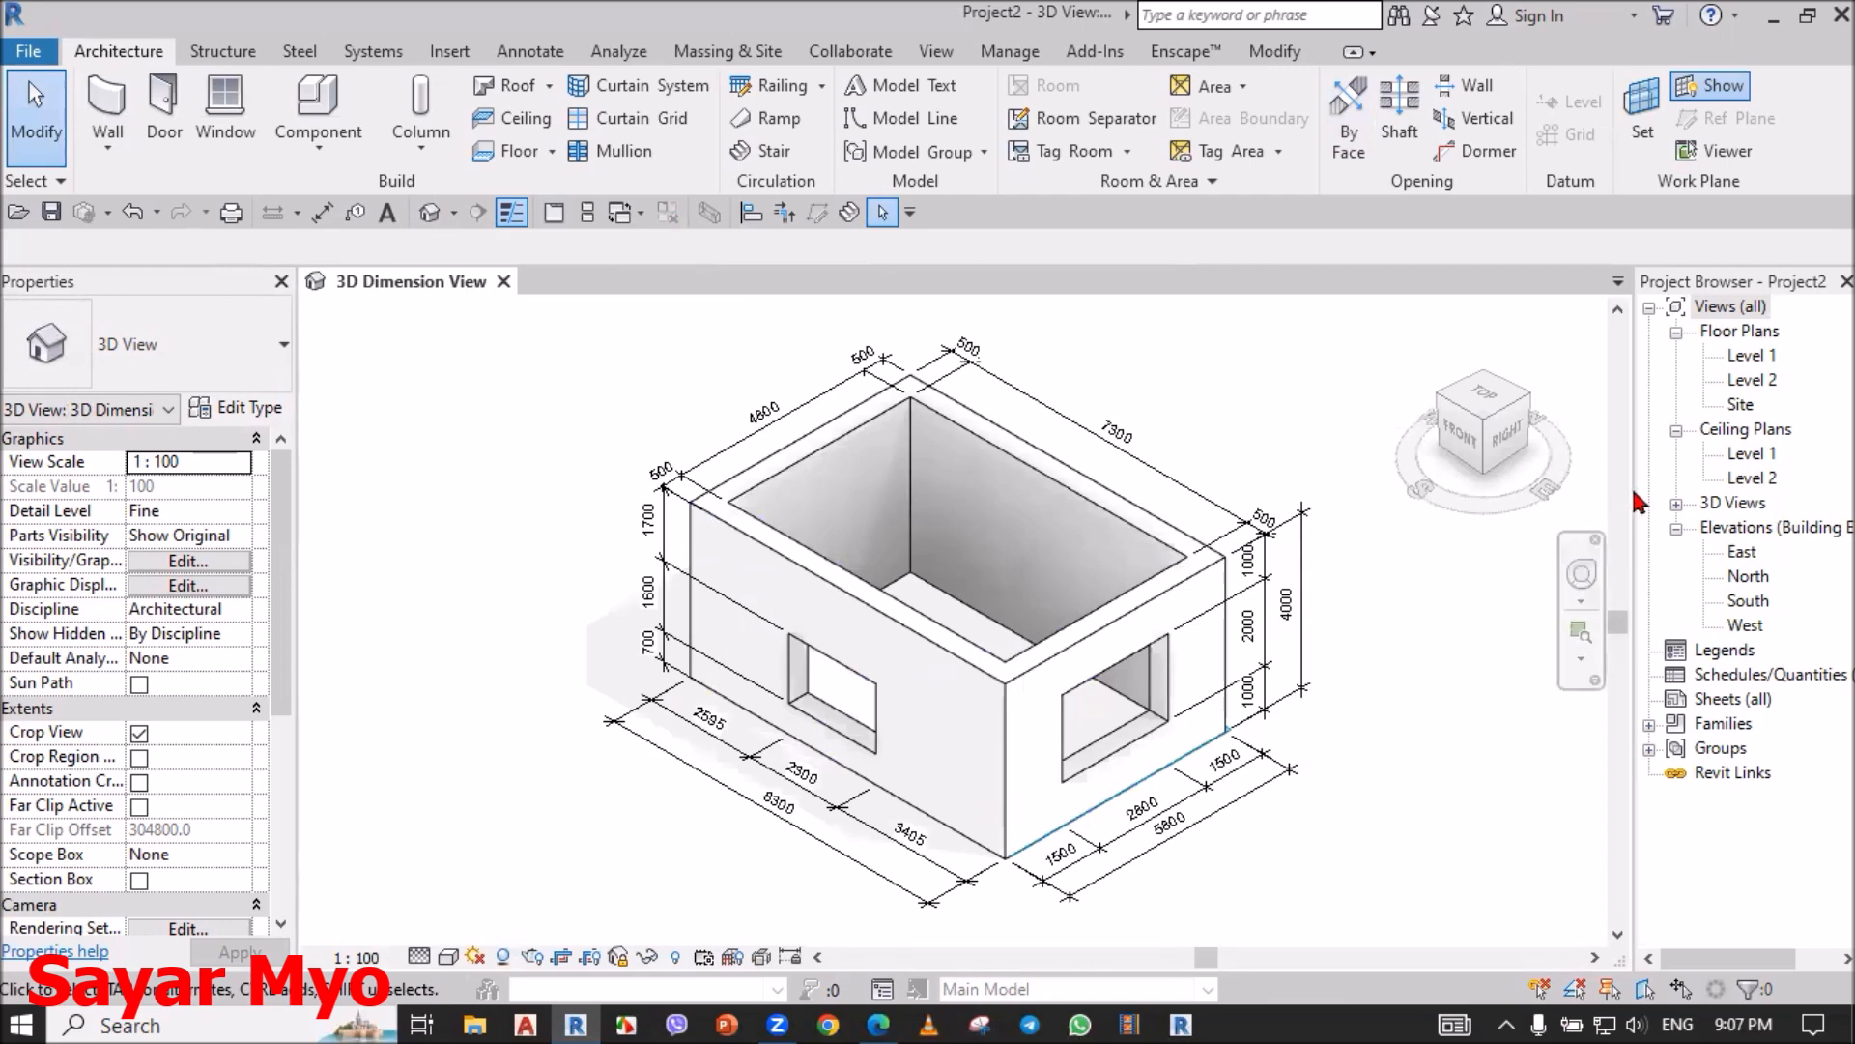
Step: Narrow the Project Browser and turn off view cropping in the 3D Dimension View
{"action": "left_click_drag", "start_coordinate": [1649, 503], "coordinate": [1687, 530]}
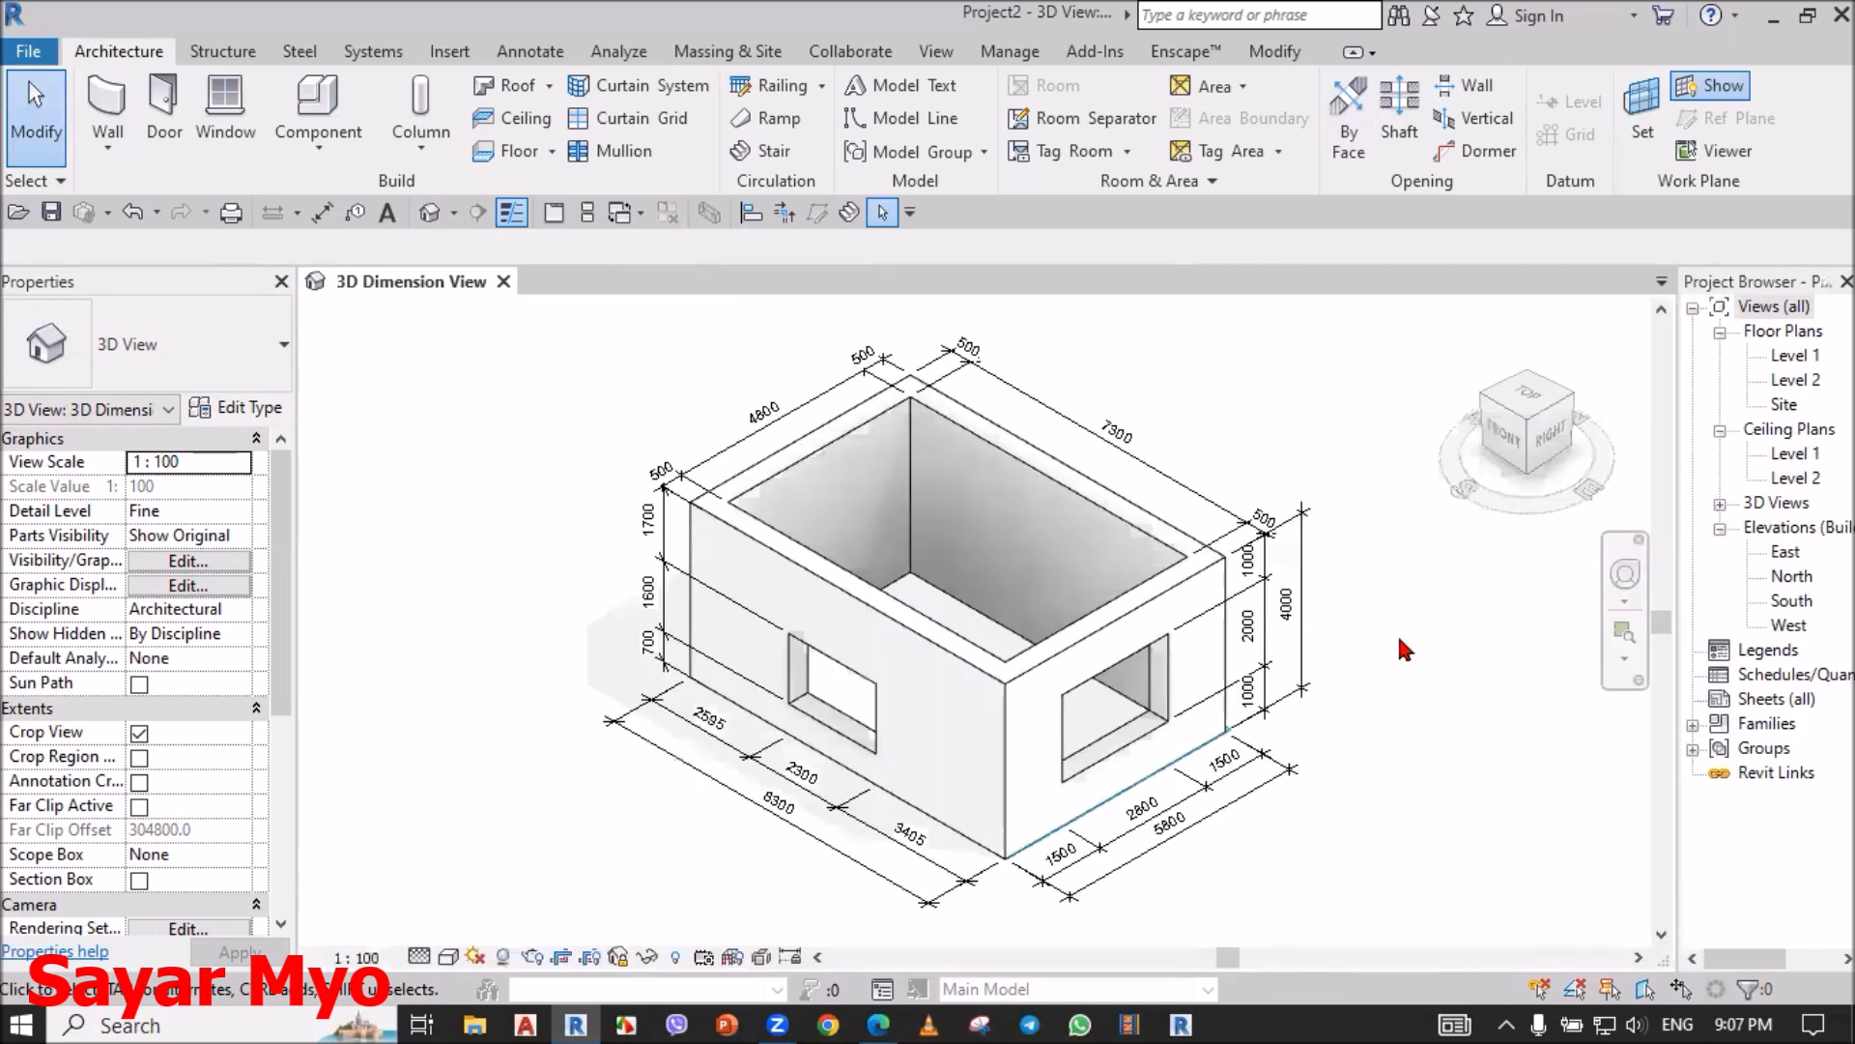
{"action": "left_click", "coordinate": [558, 958]}
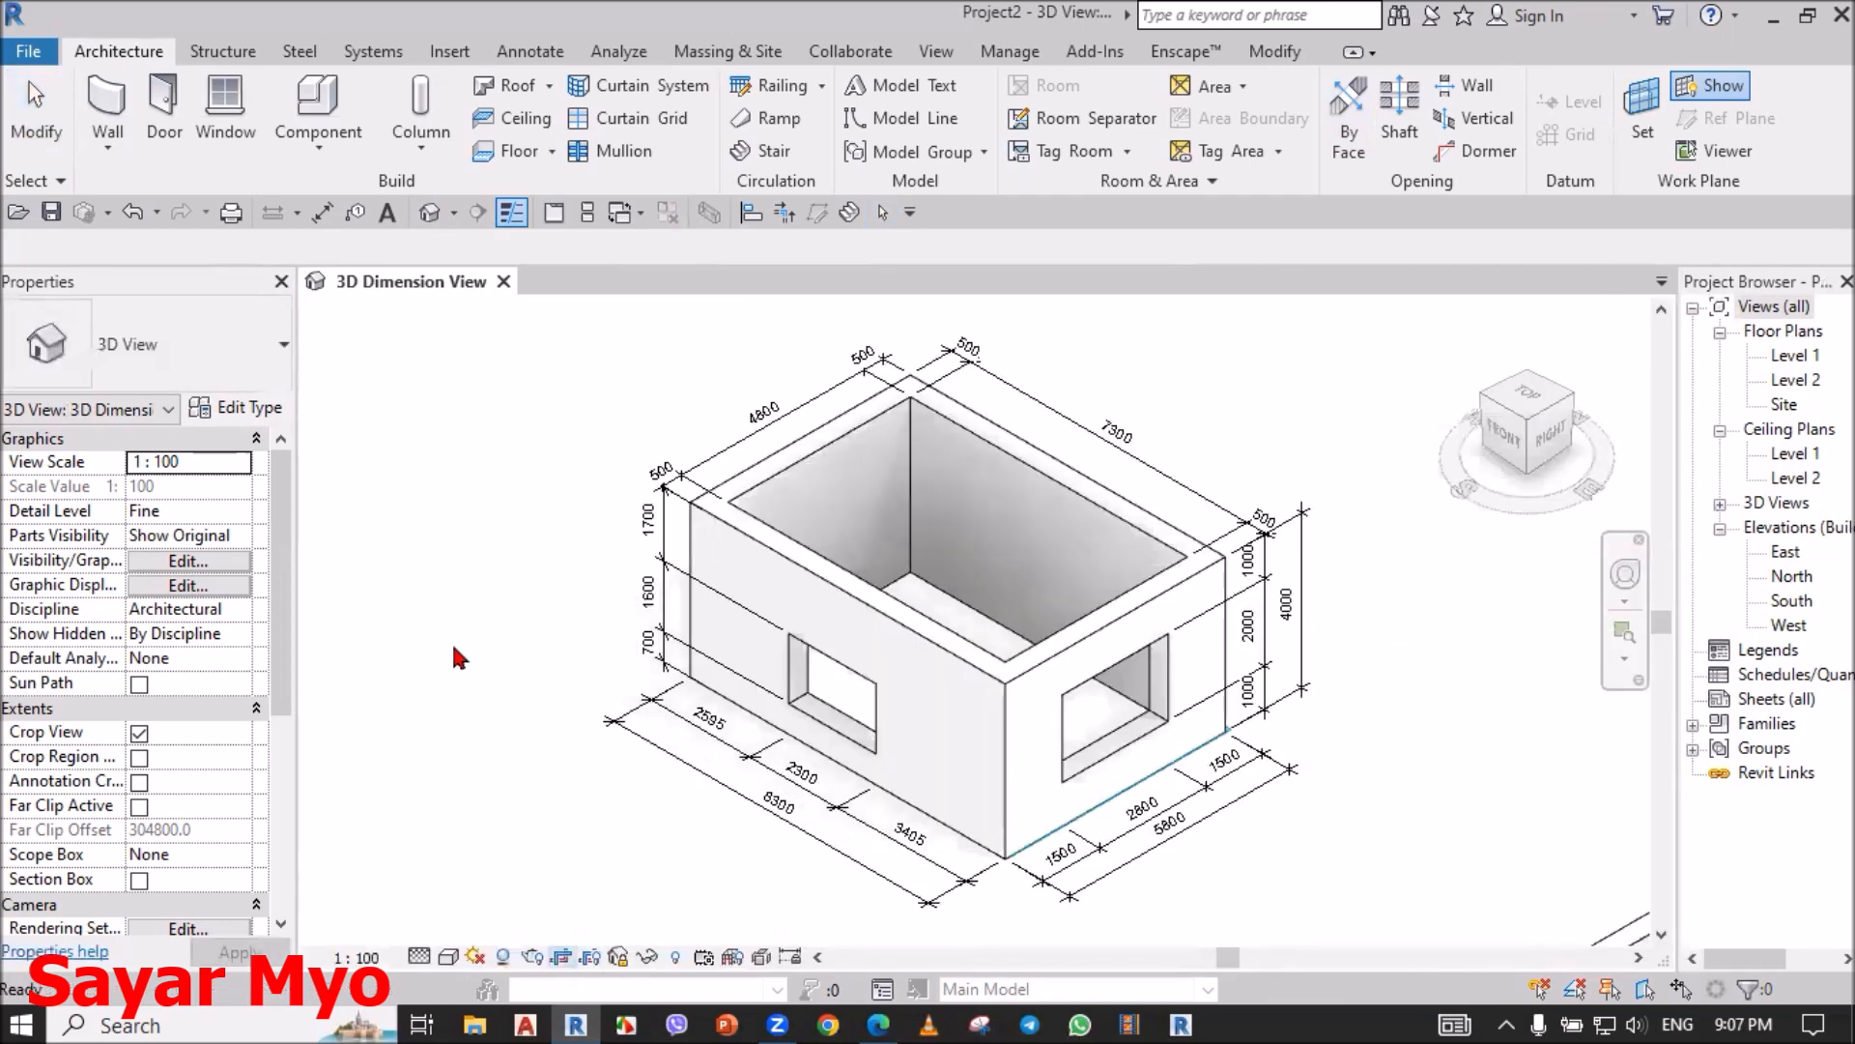
Step: Hide the active work plane in the 3D Dimension View
{"action": "key", "text": "a"}
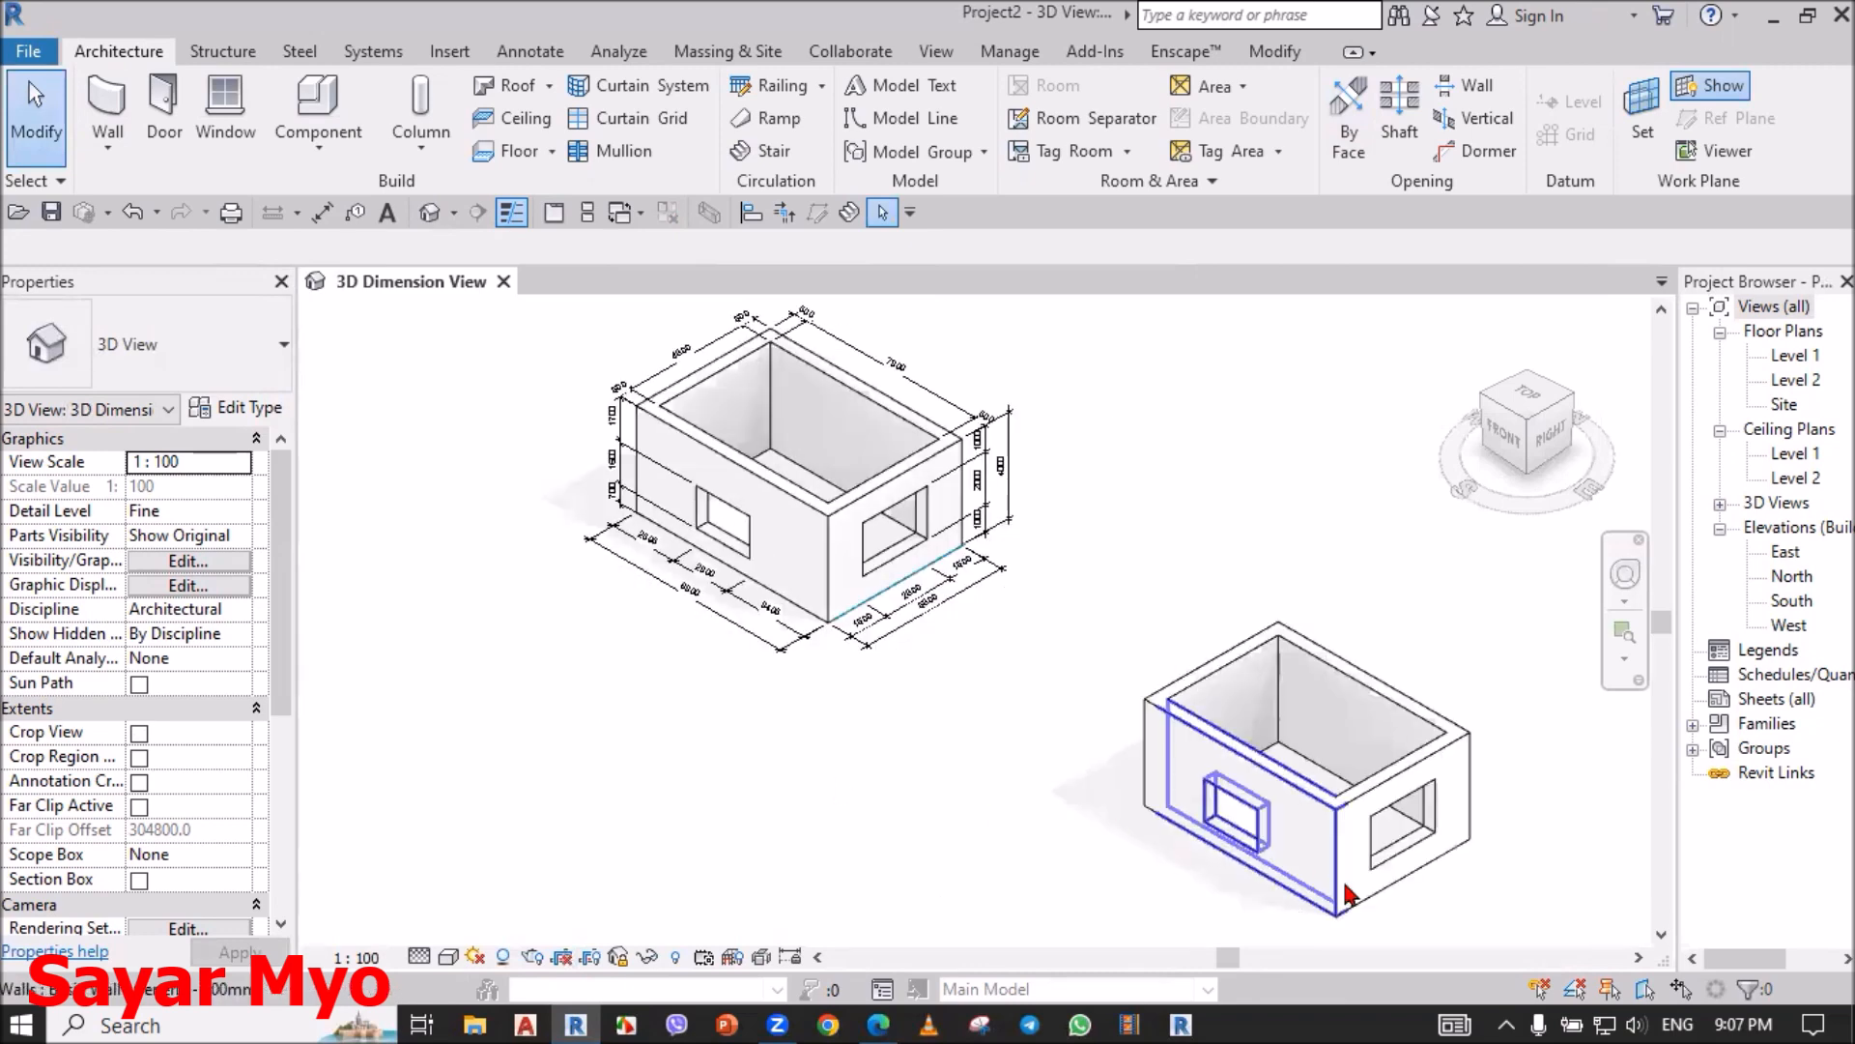
{"action": "key", "text": "ctrl"}
{"action": "scroll", "coordinate": [1436, 909], "scroll_direction": "up", "scroll_amount": 5}
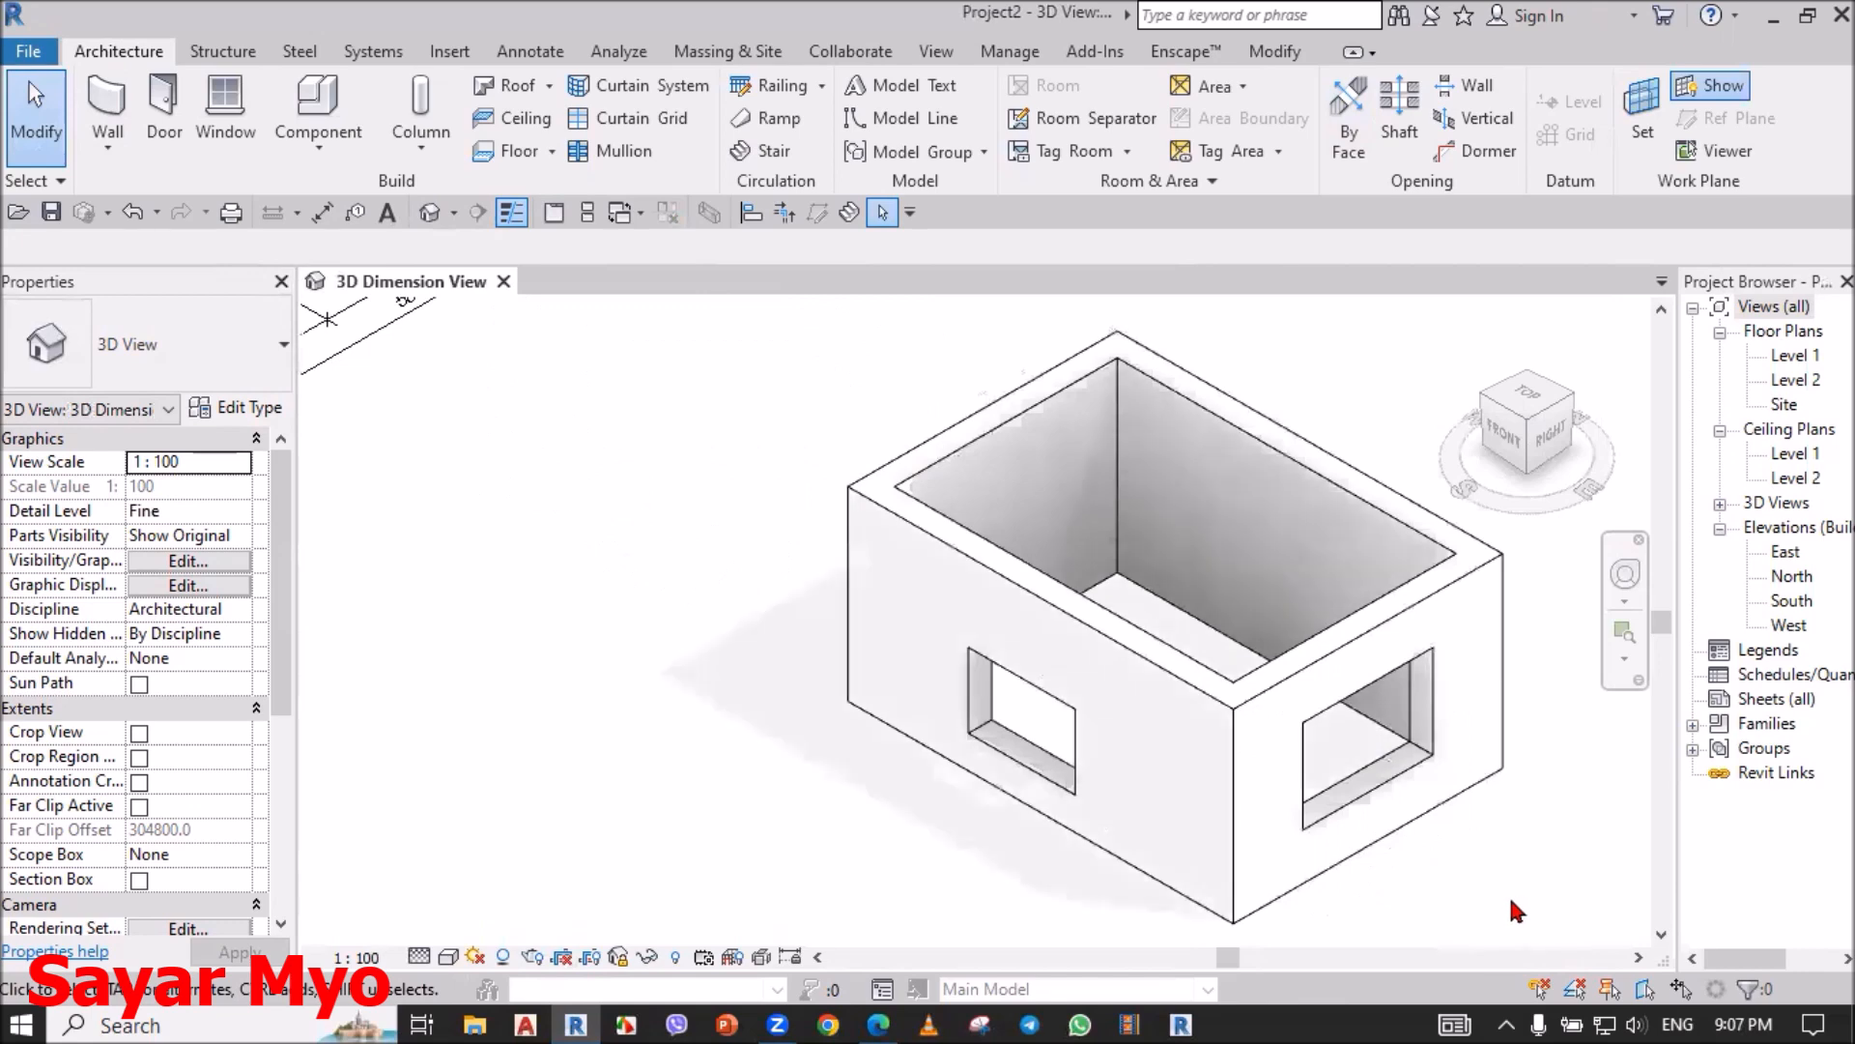
{"action": "middle_click_drag", "start_coordinate": [1497, 907], "coordinate": [1427, 876]}
{"action": "scroll", "coordinate": [1511, 857], "scroll_direction": "down", "scroll_amount": 3}
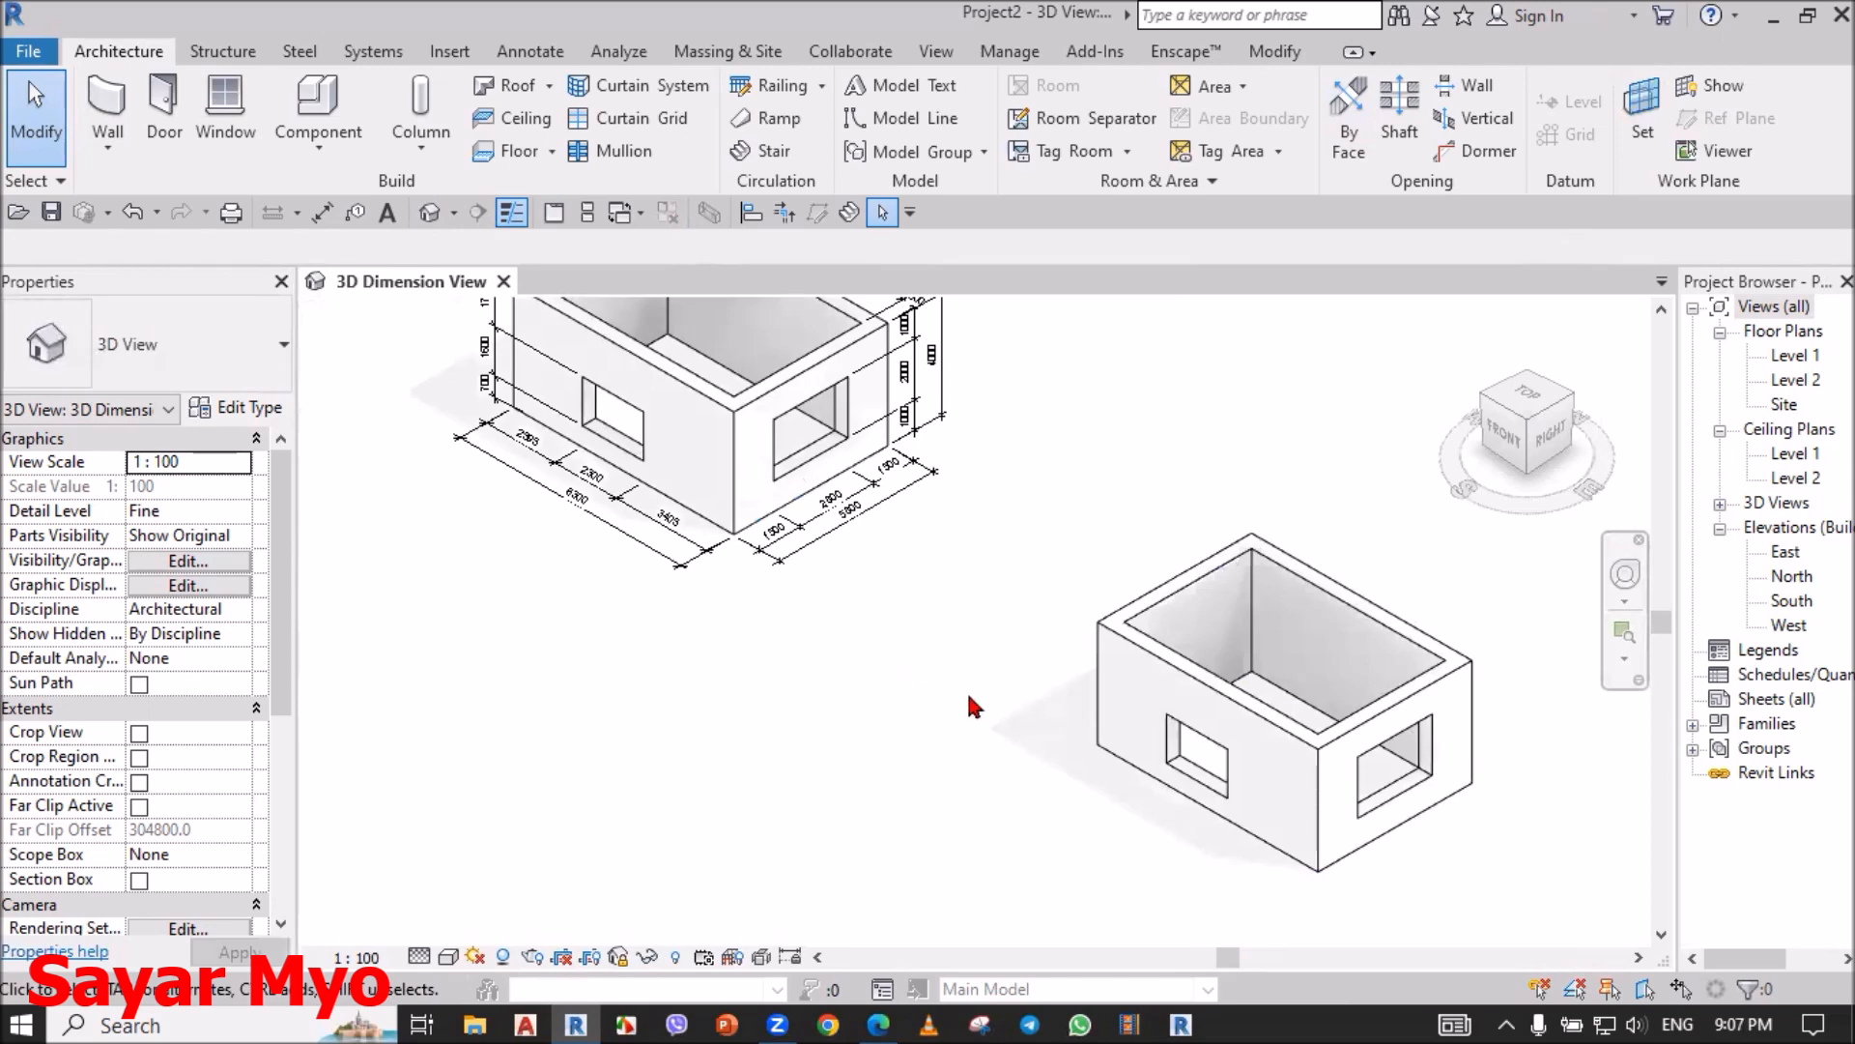
{"action": "middle_click_drag", "start_coordinate": [1425, 894], "coordinate": [1275, 856]}
{"action": "scroll", "coordinate": [1368, 784], "scroll_direction": "up", "scroll_amount": 2}
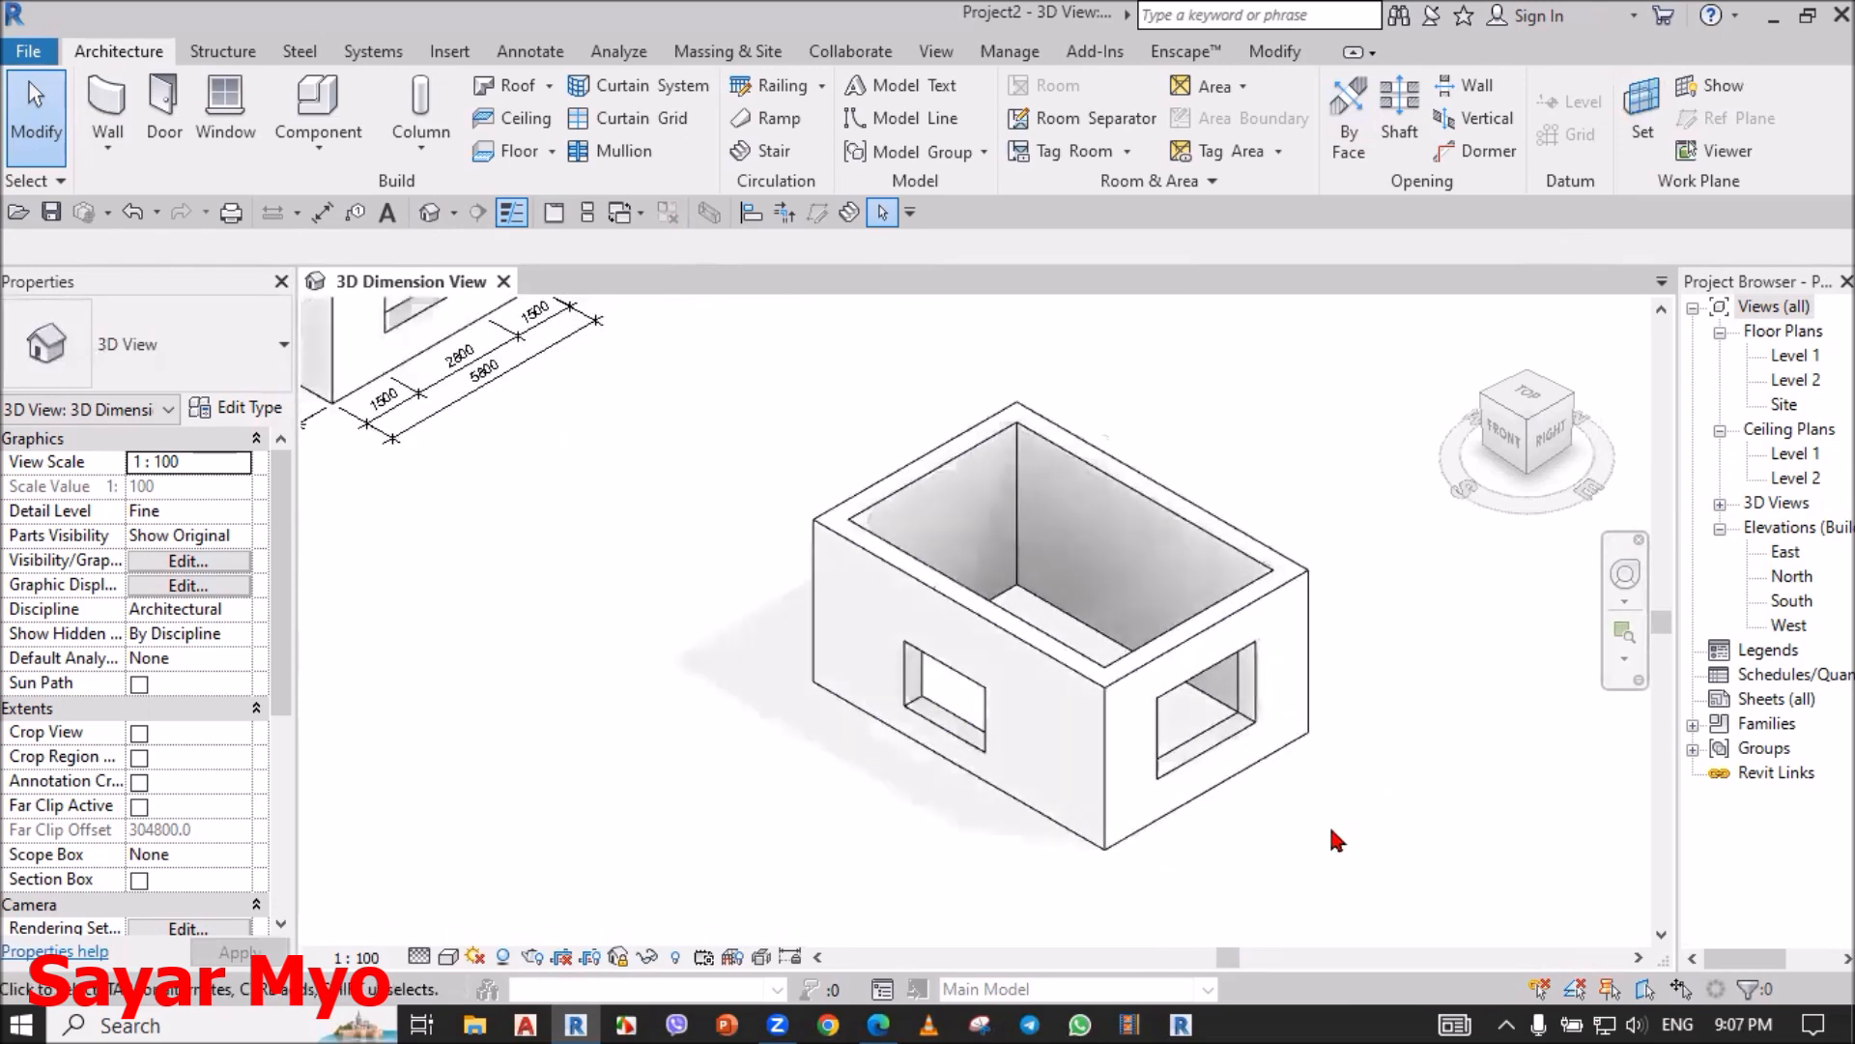
Step: Add an aligned dimension along the undimensioned building's long window wall, between the outer faces of the two end walls
{"action": "left_click", "coordinate": [322, 213]}
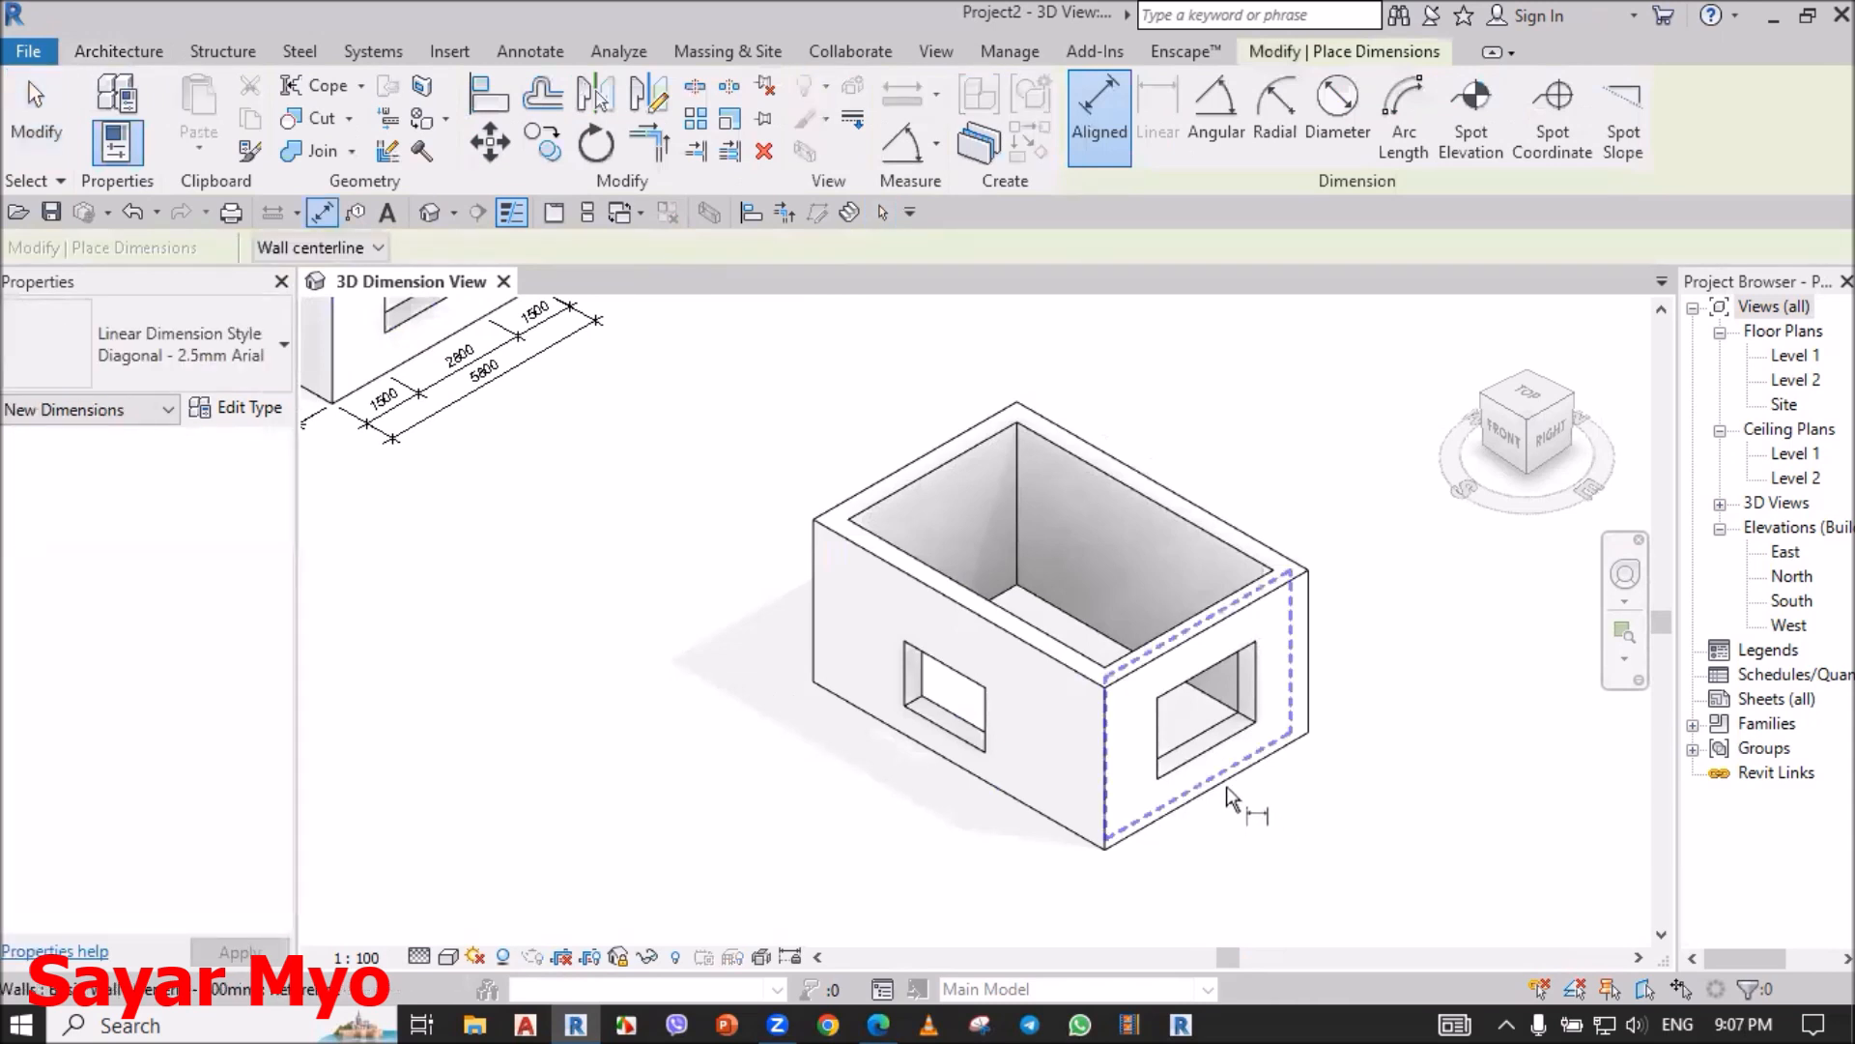
{"action": "key", "text": "Tab"}
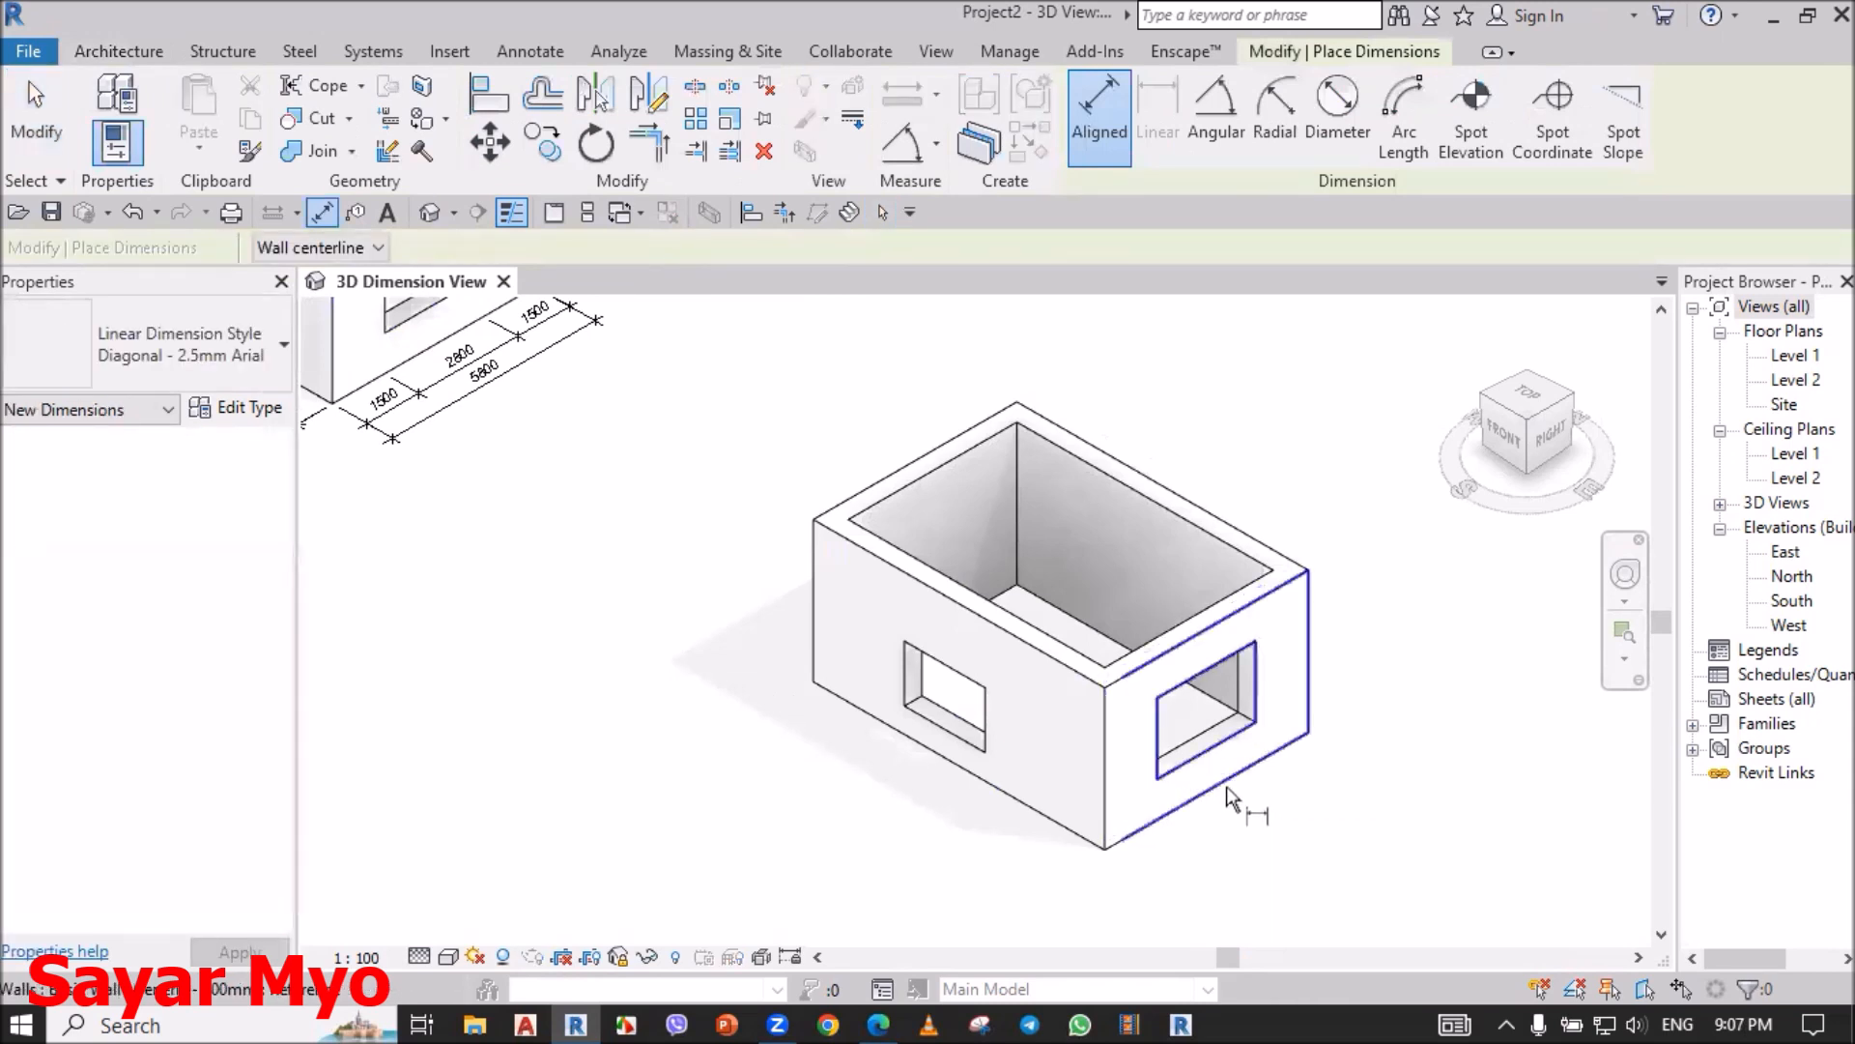
{"action": "left_click", "coordinate": [1229, 798]}
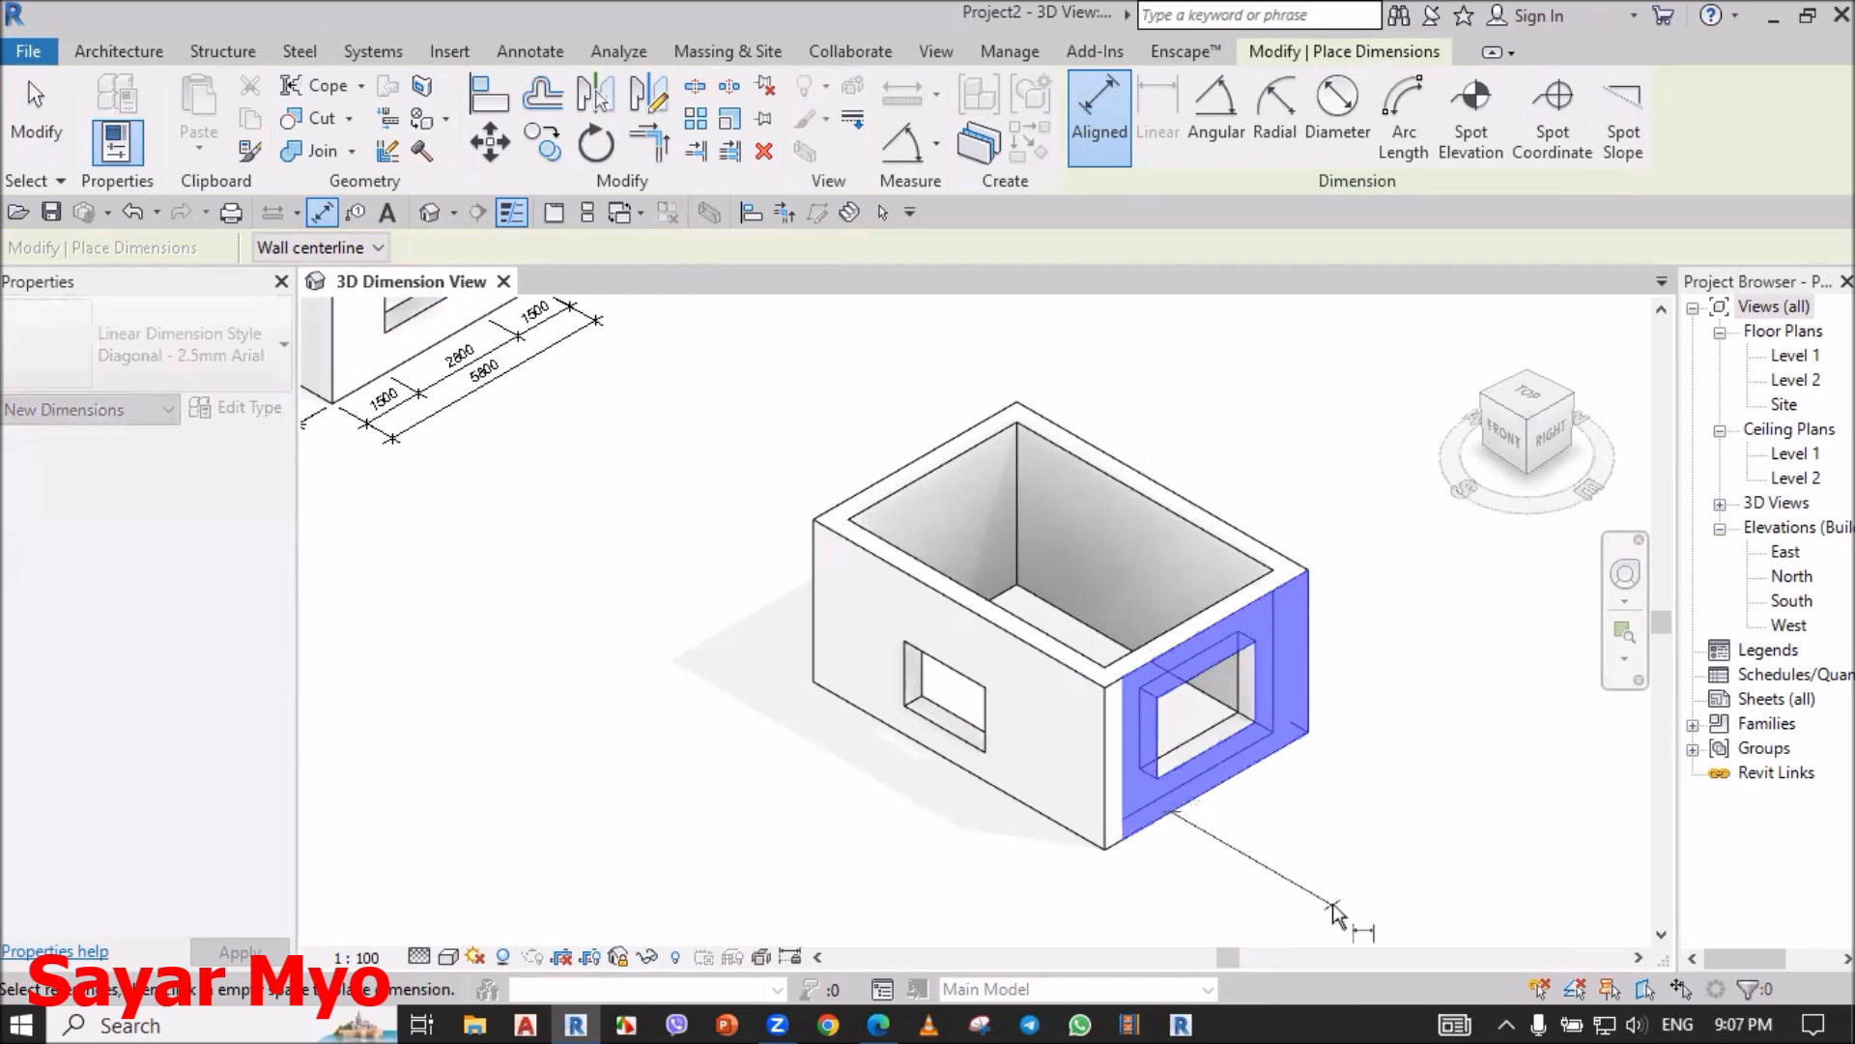
{"action": "key", "text": "Tab"}
{"action": "left_click", "coordinate": [883, 484]}
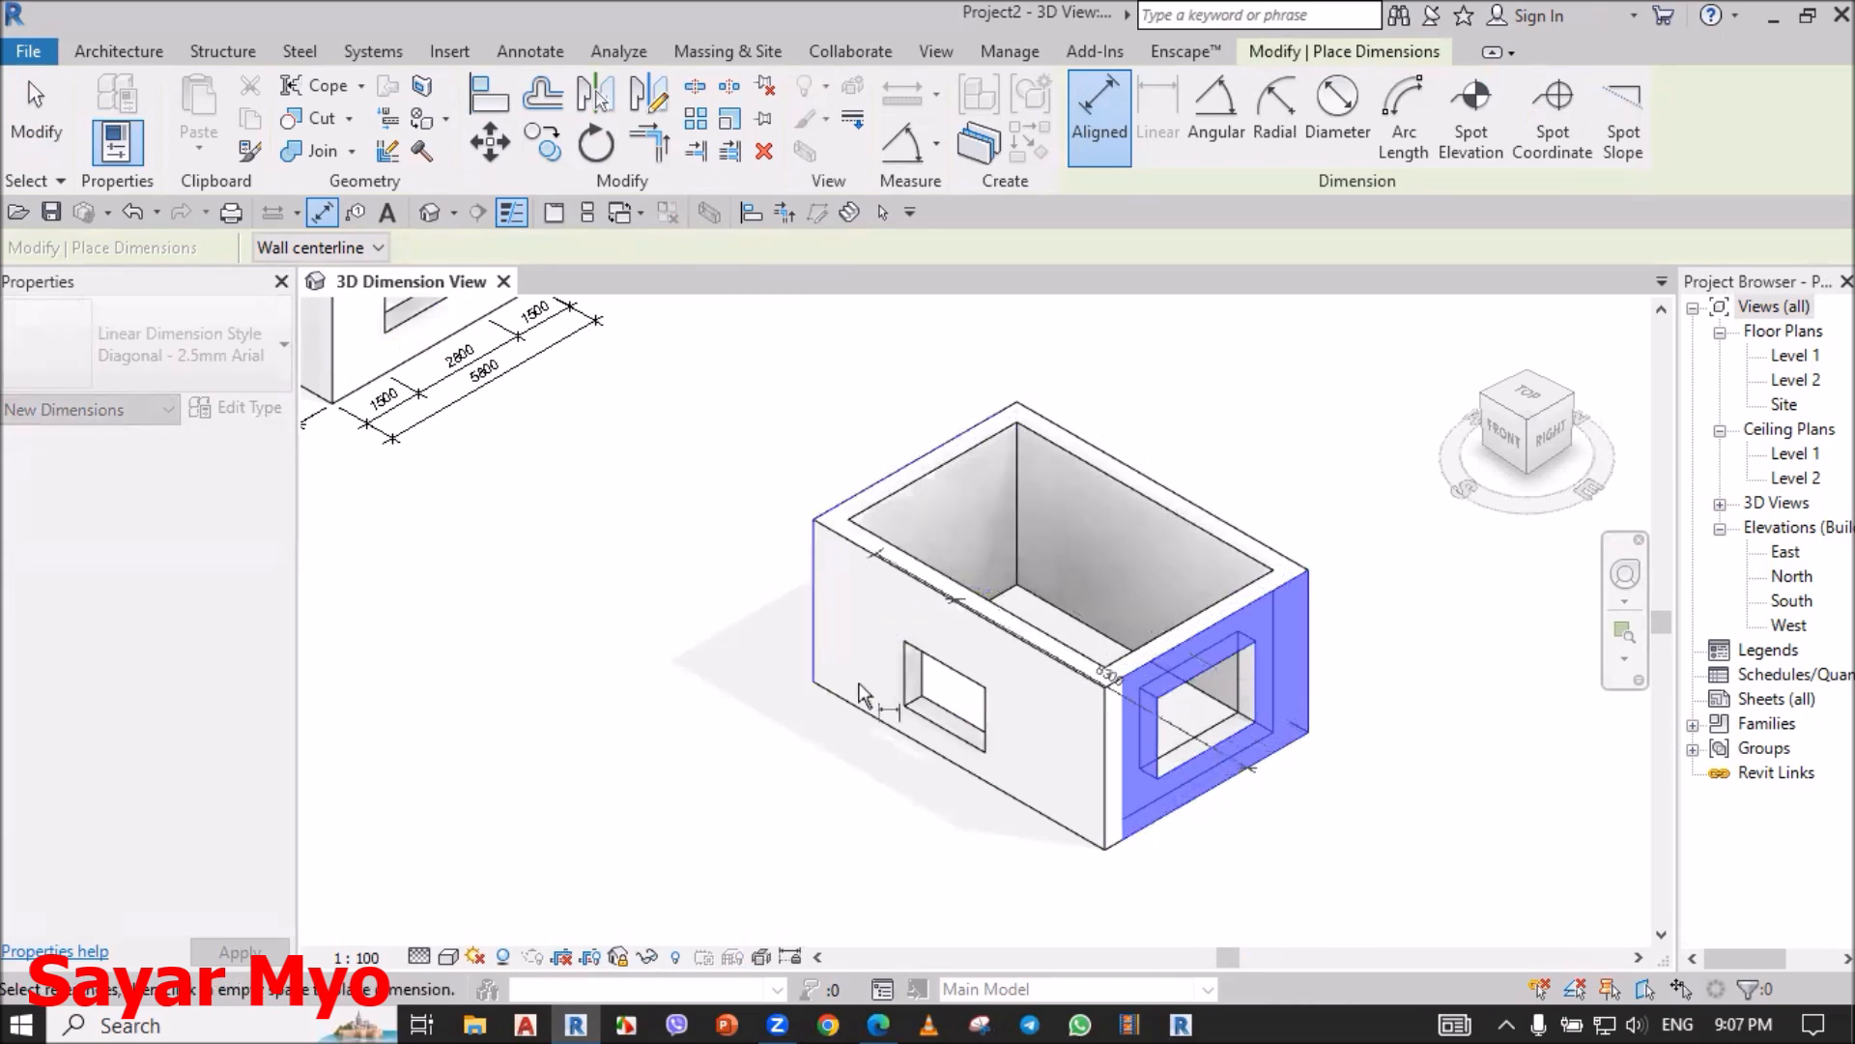
{"action": "scroll", "coordinate": [851, 800], "scroll_direction": "up", "scroll_amount": 4}
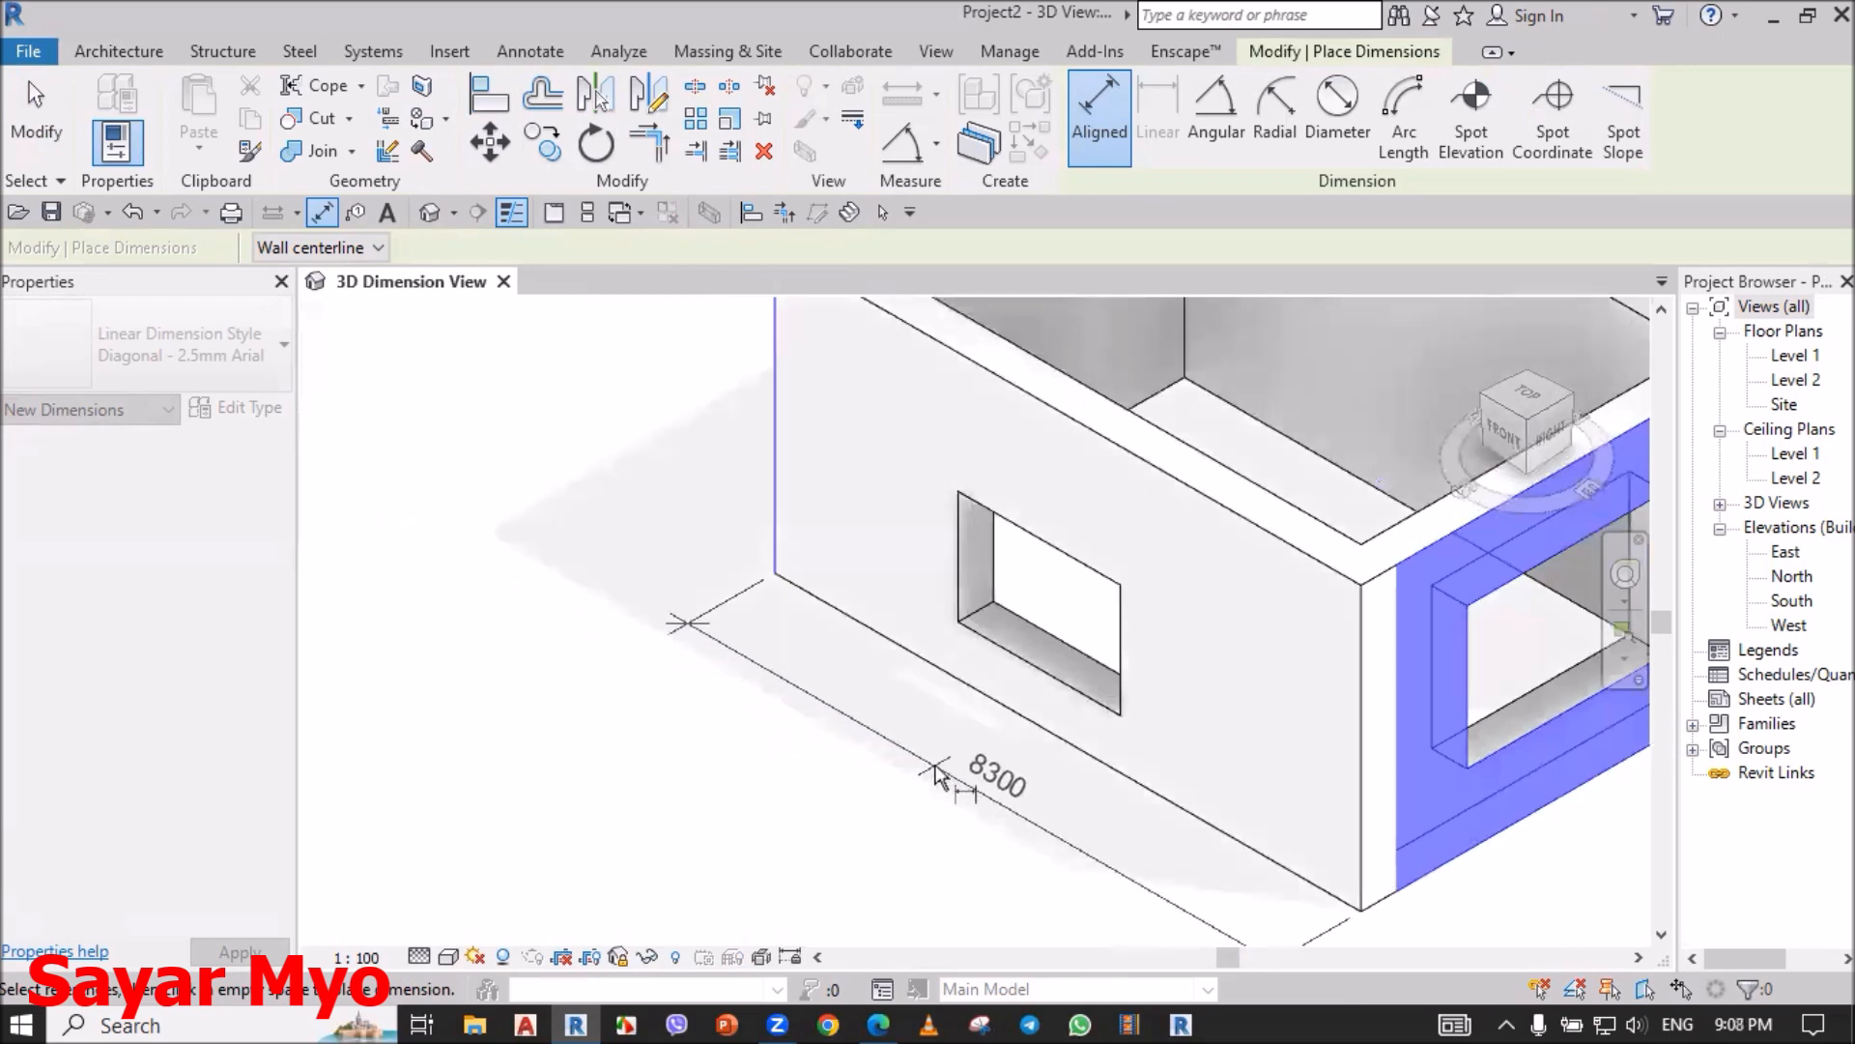
{"action": "scroll", "coordinate": [916, 804], "scroll_direction": "down", "scroll_amount": 3}
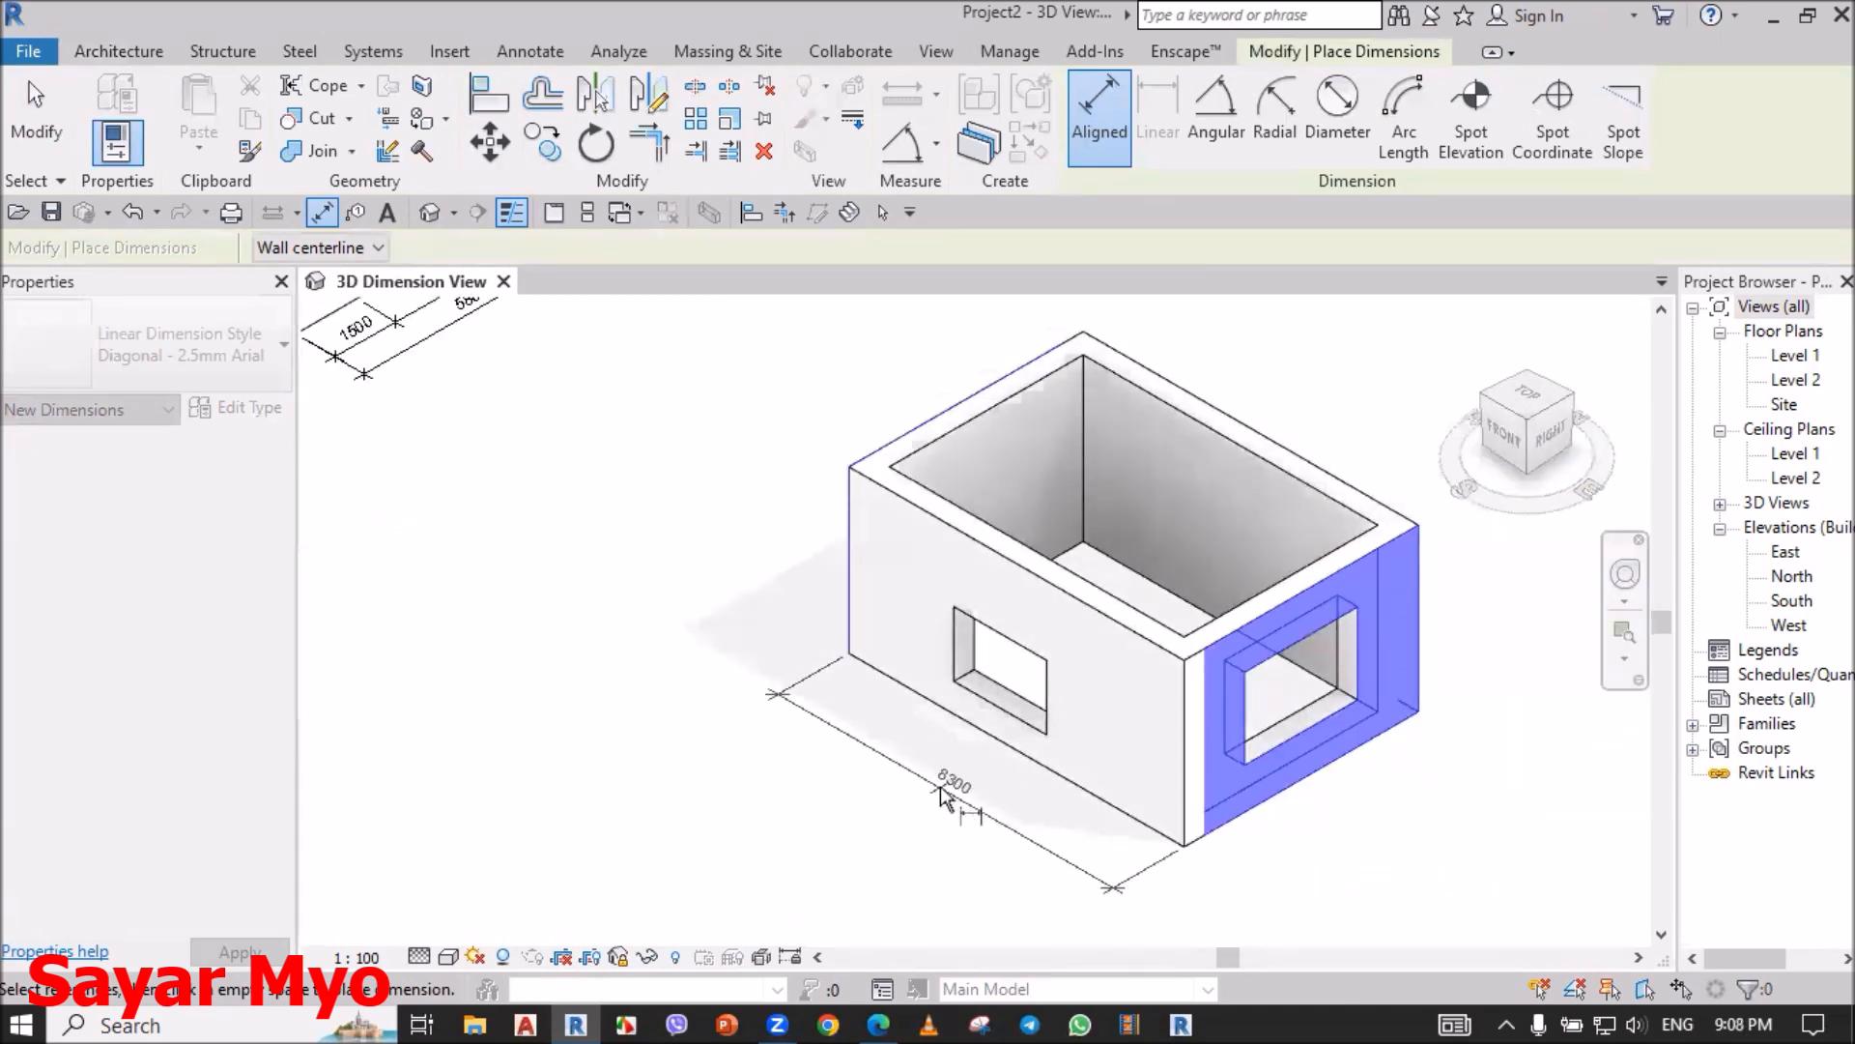
{"action": "left_click", "coordinate": [942, 798]}
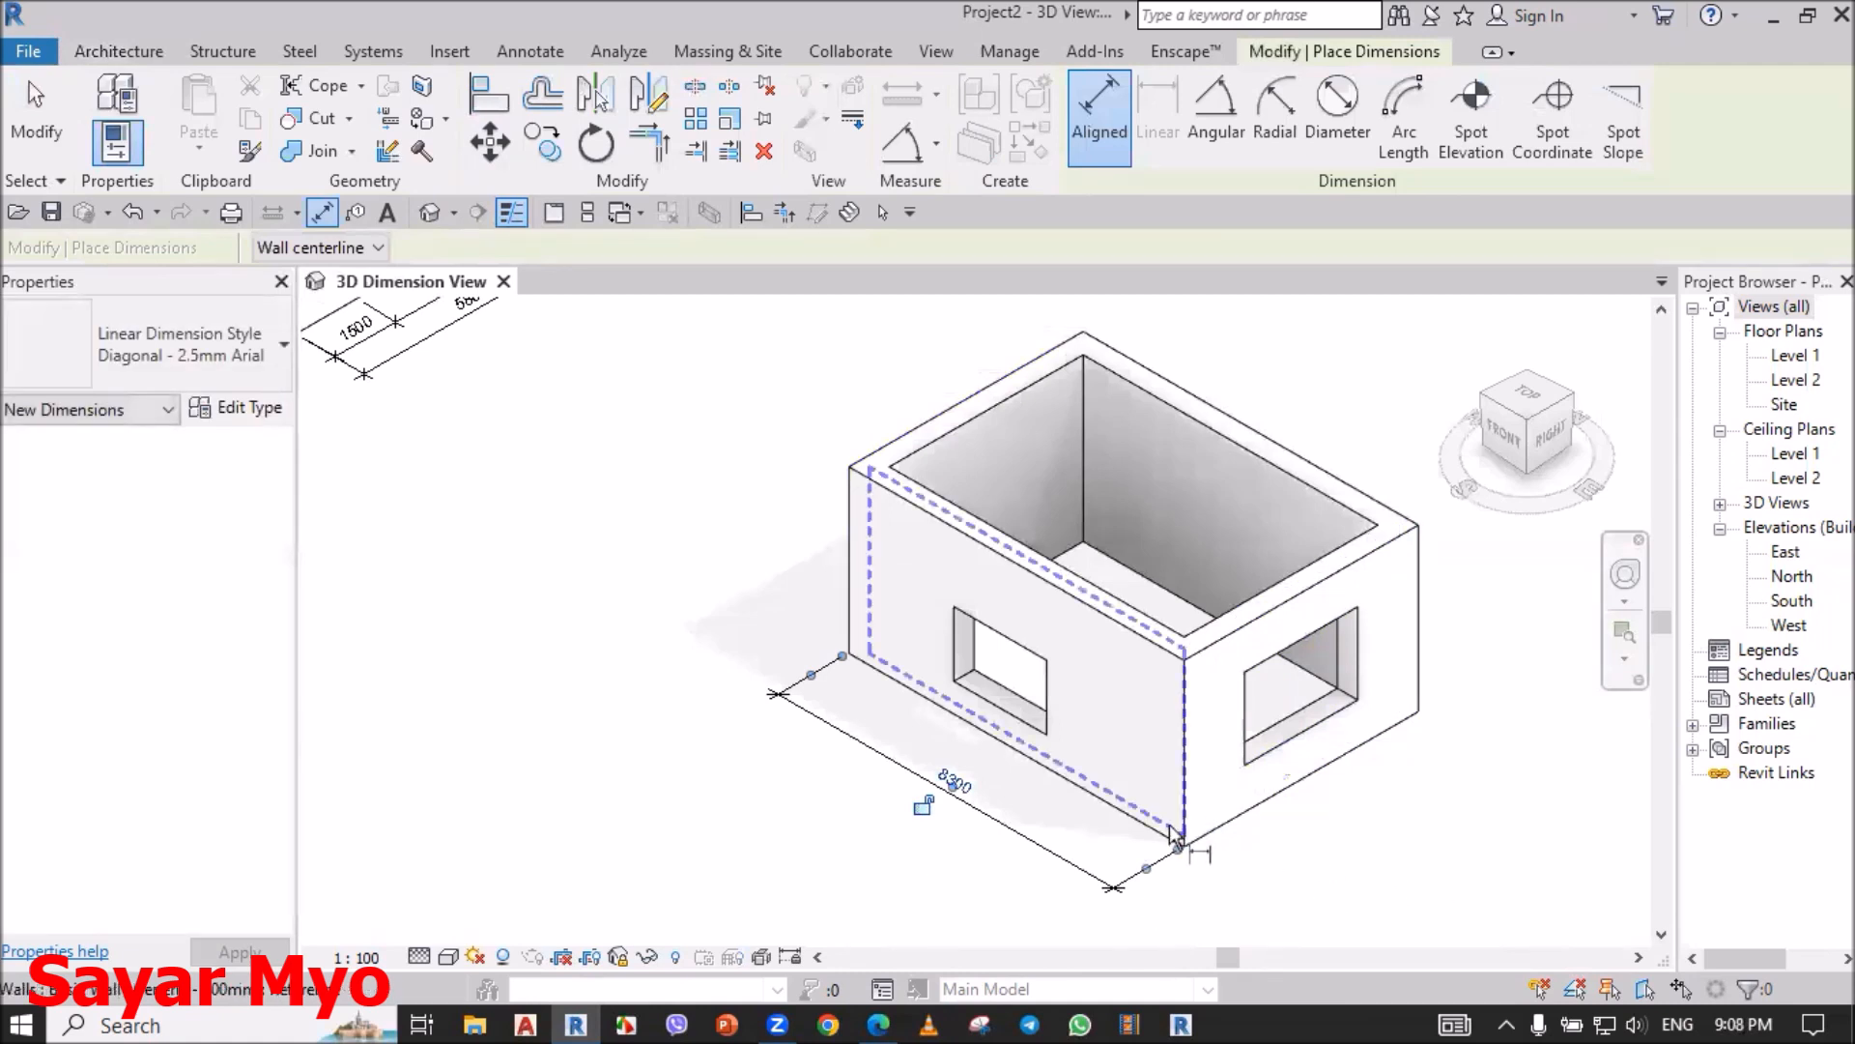
Step: Add an aligned dimension along the short window wall, between the outer faces of the two long walls, placed outside the building
{"action": "key", "text": "Tab"}
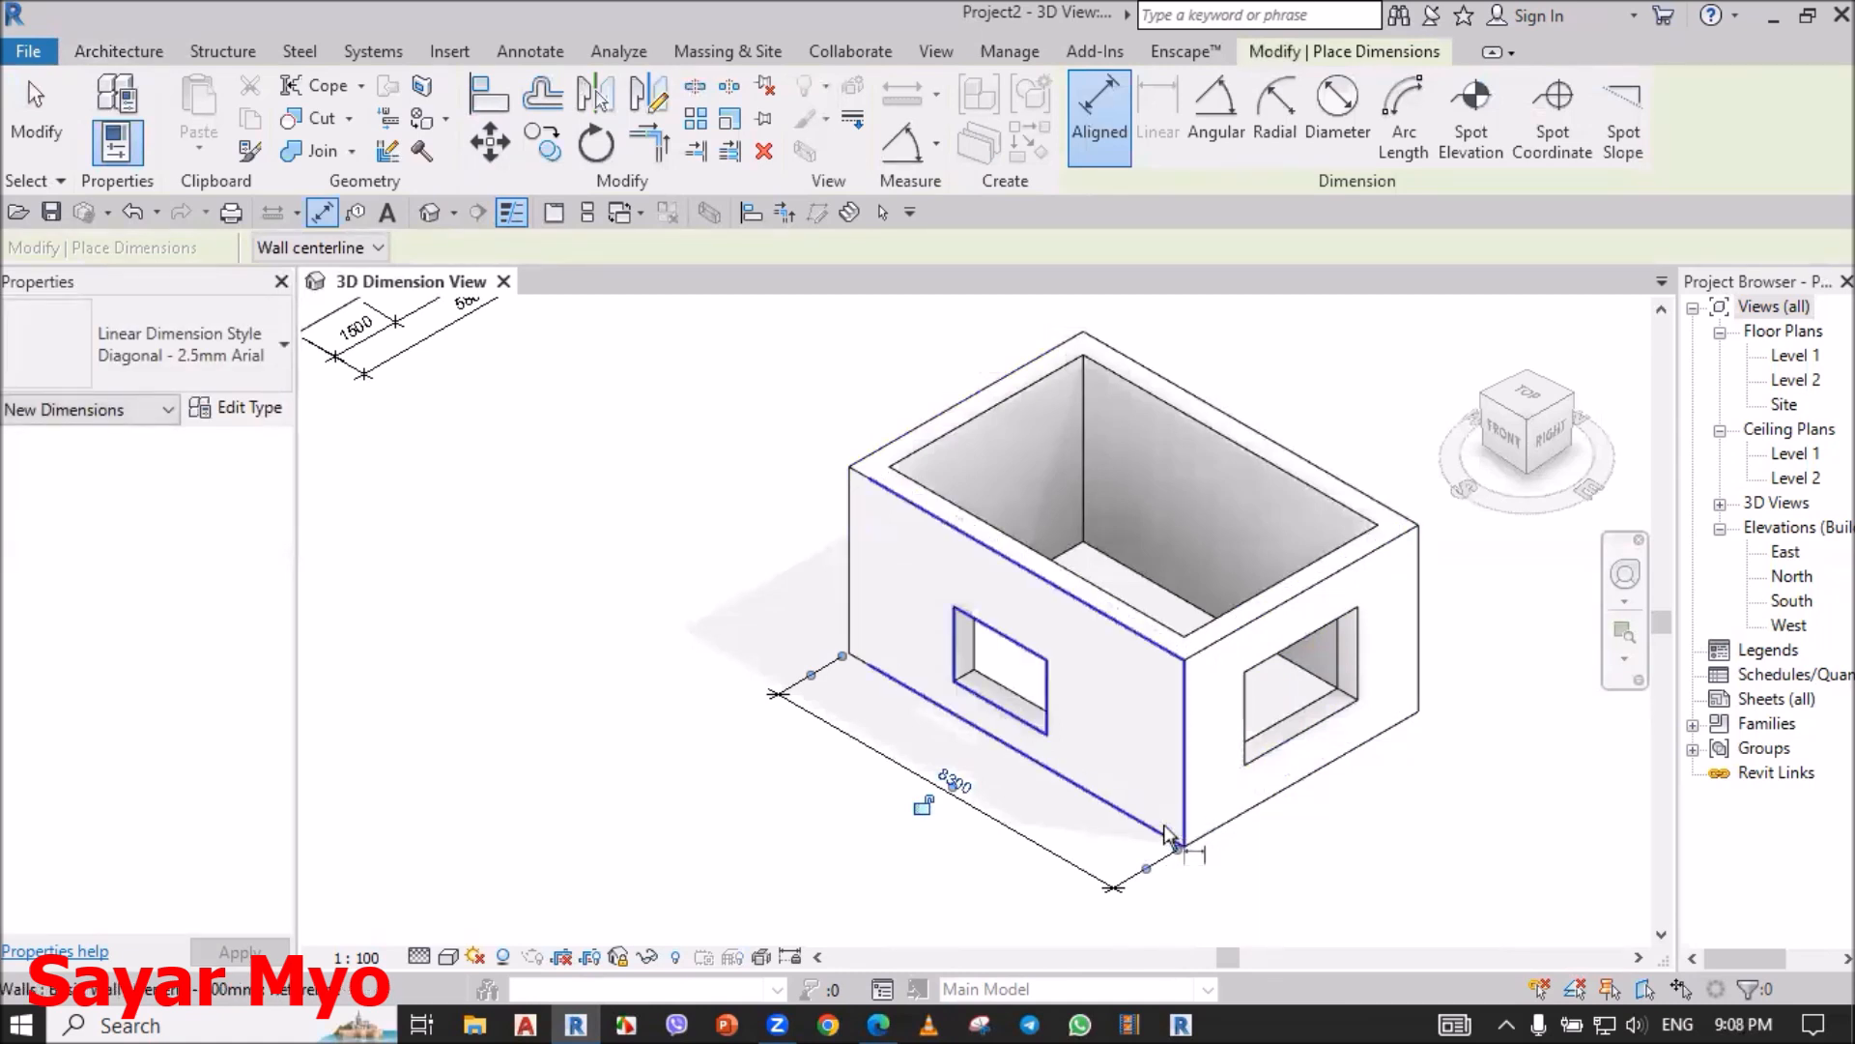
{"action": "left_click", "coordinate": [1166, 836]}
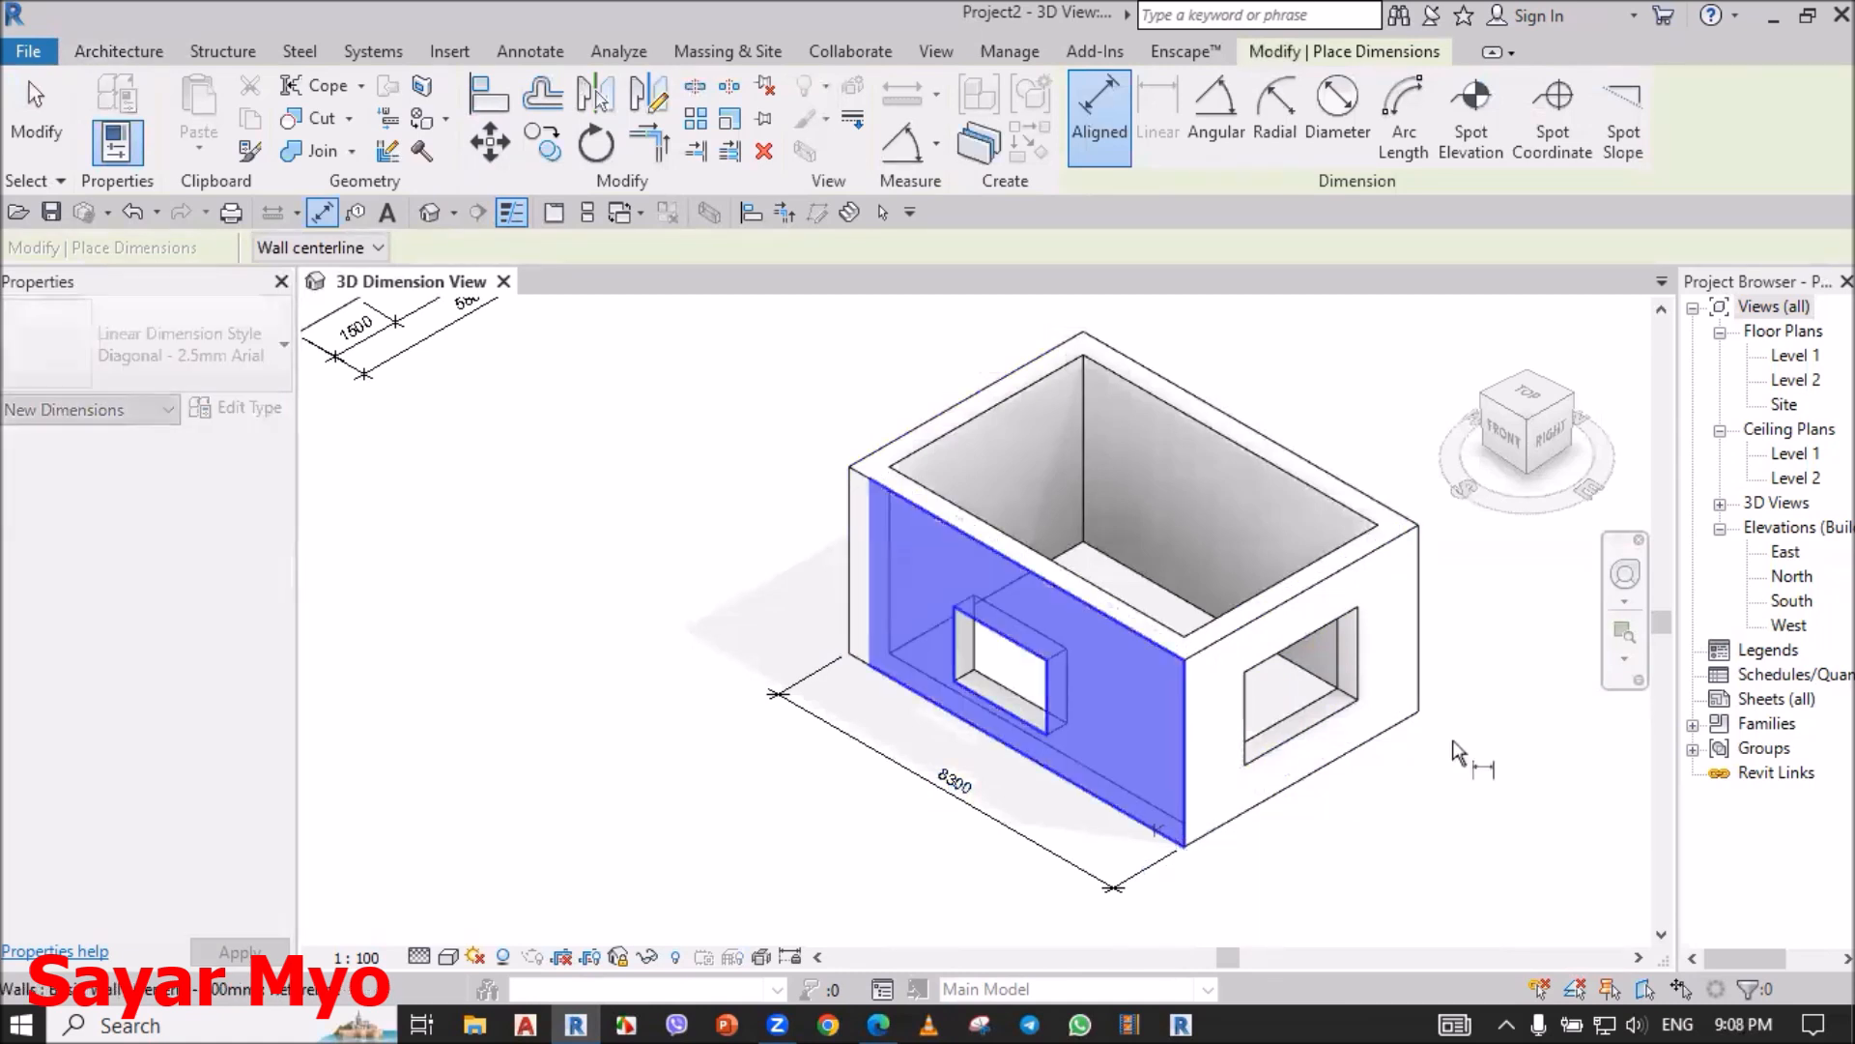
{"action": "left_click", "coordinate": [1427, 682]}
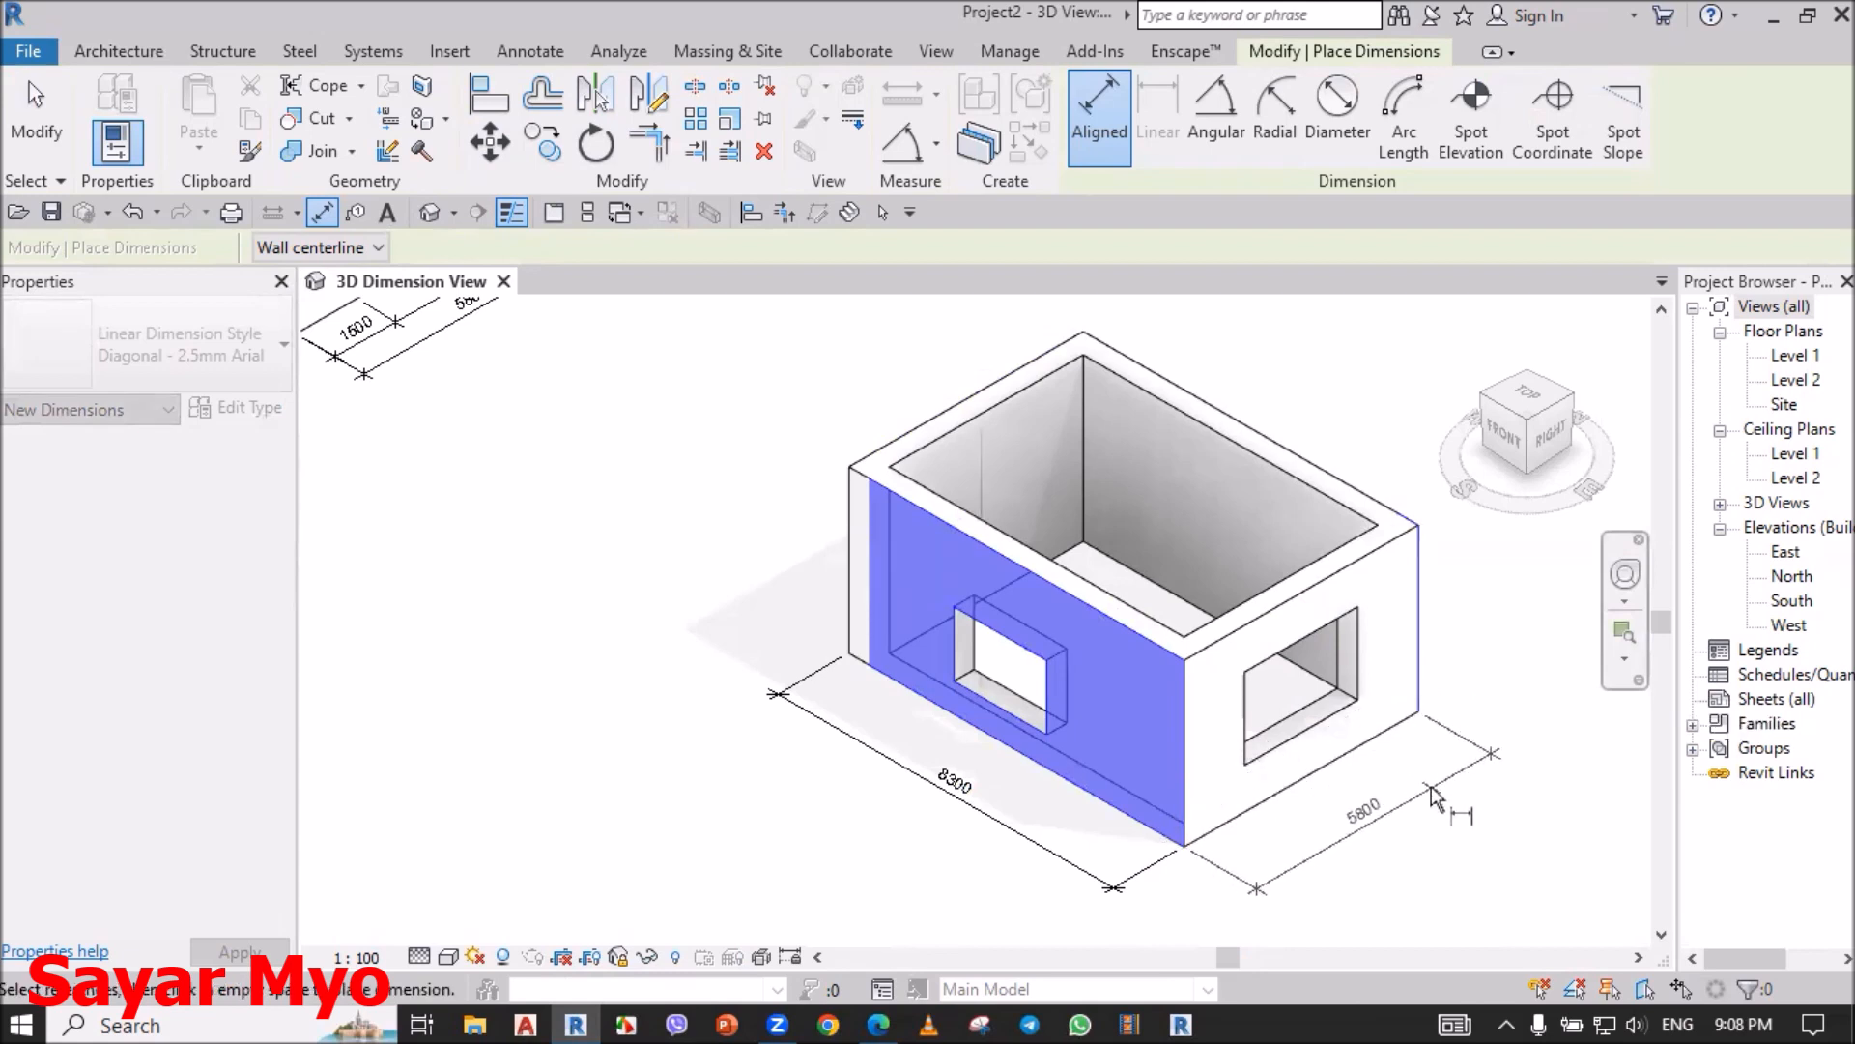
{"action": "left_click", "coordinate": [1434, 795]}
{"action": "scroll", "coordinate": [1461, 850], "scroll_direction": "up", "scroll_amount": 3}
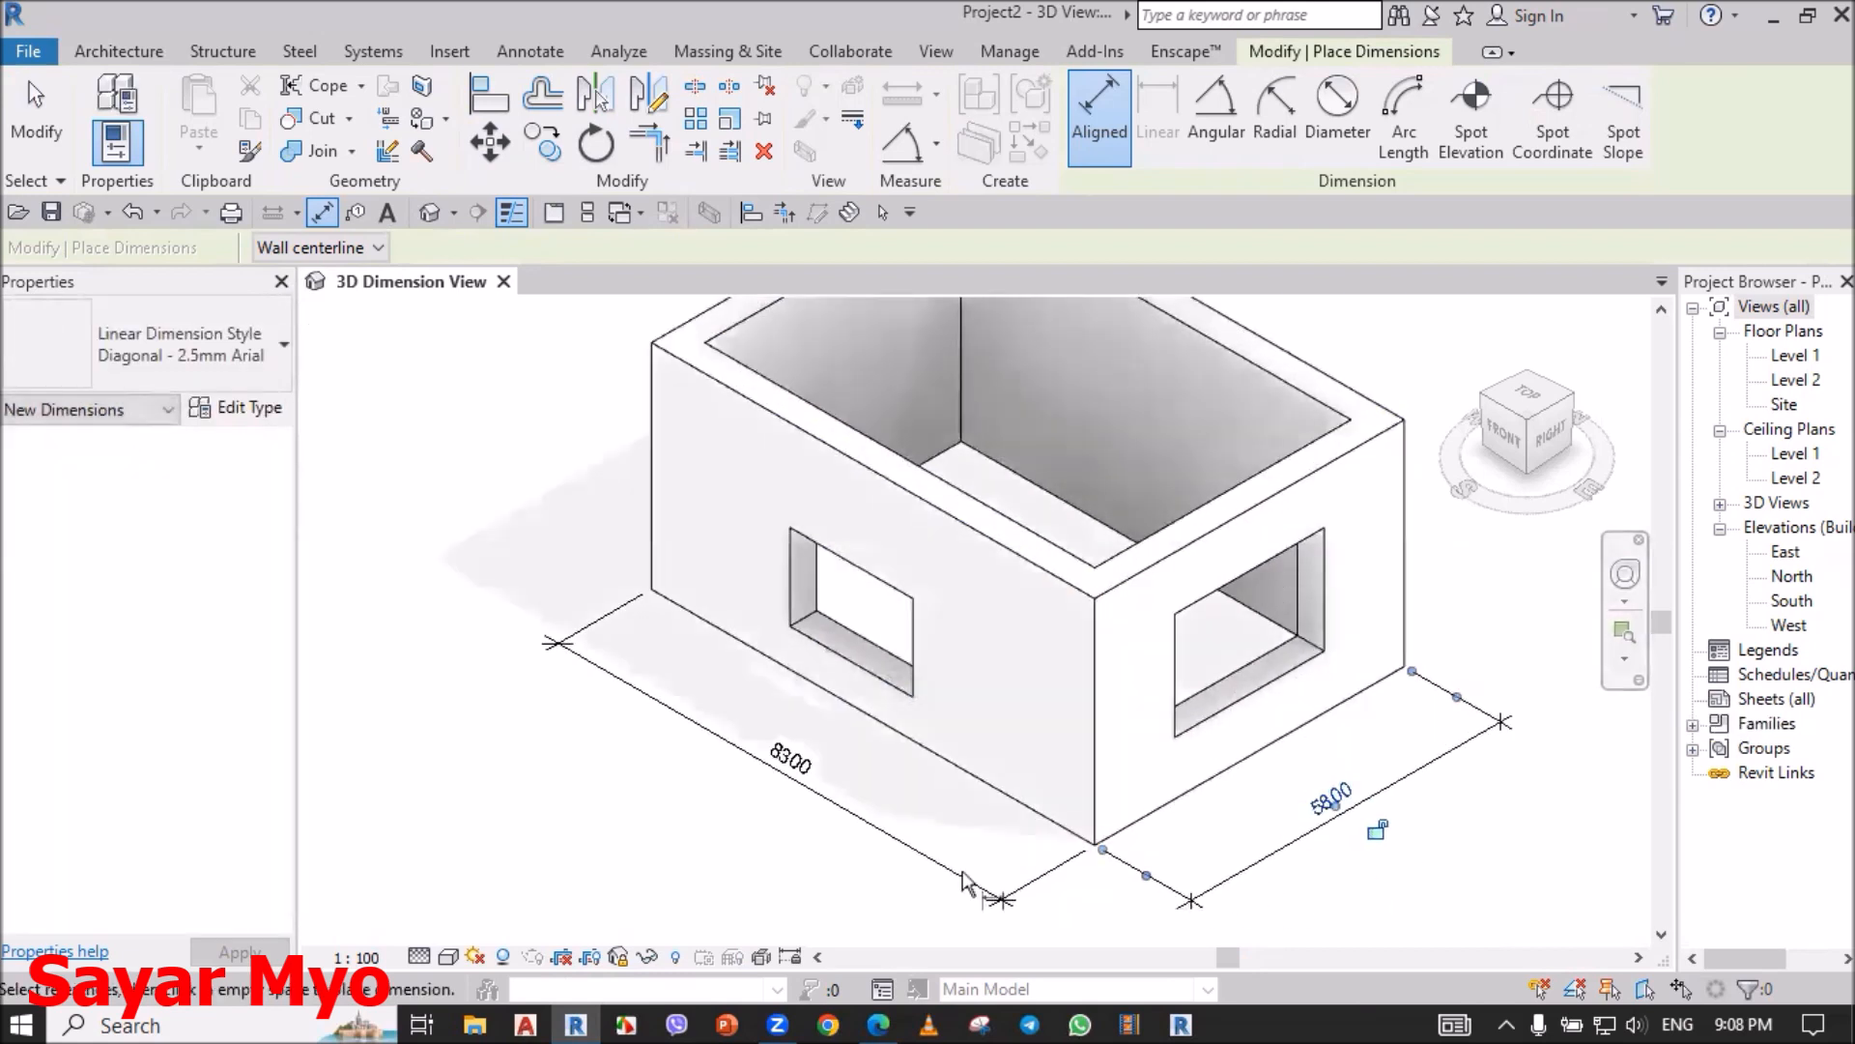
{"action": "scroll", "coordinate": [963, 881], "scroll_direction": "down", "scroll_amount": 2}
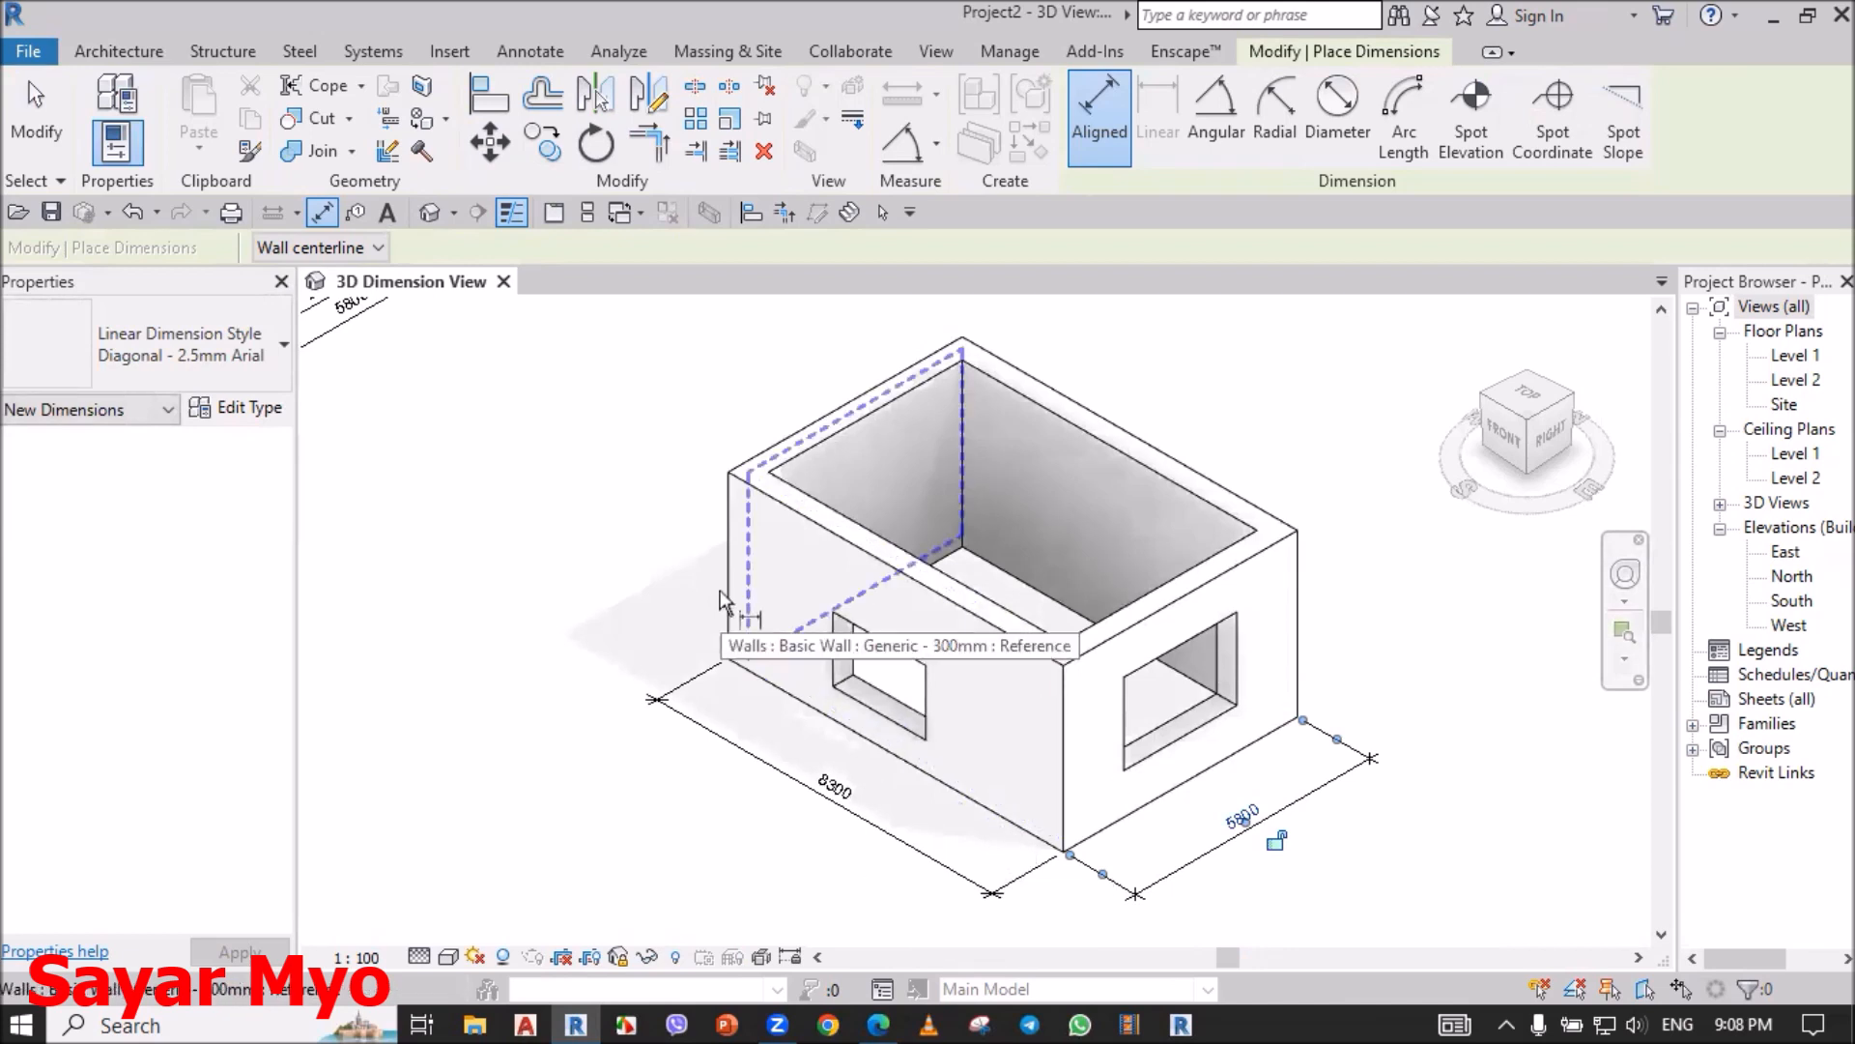
{"action": "left_click", "coordinate": [723, 601]}
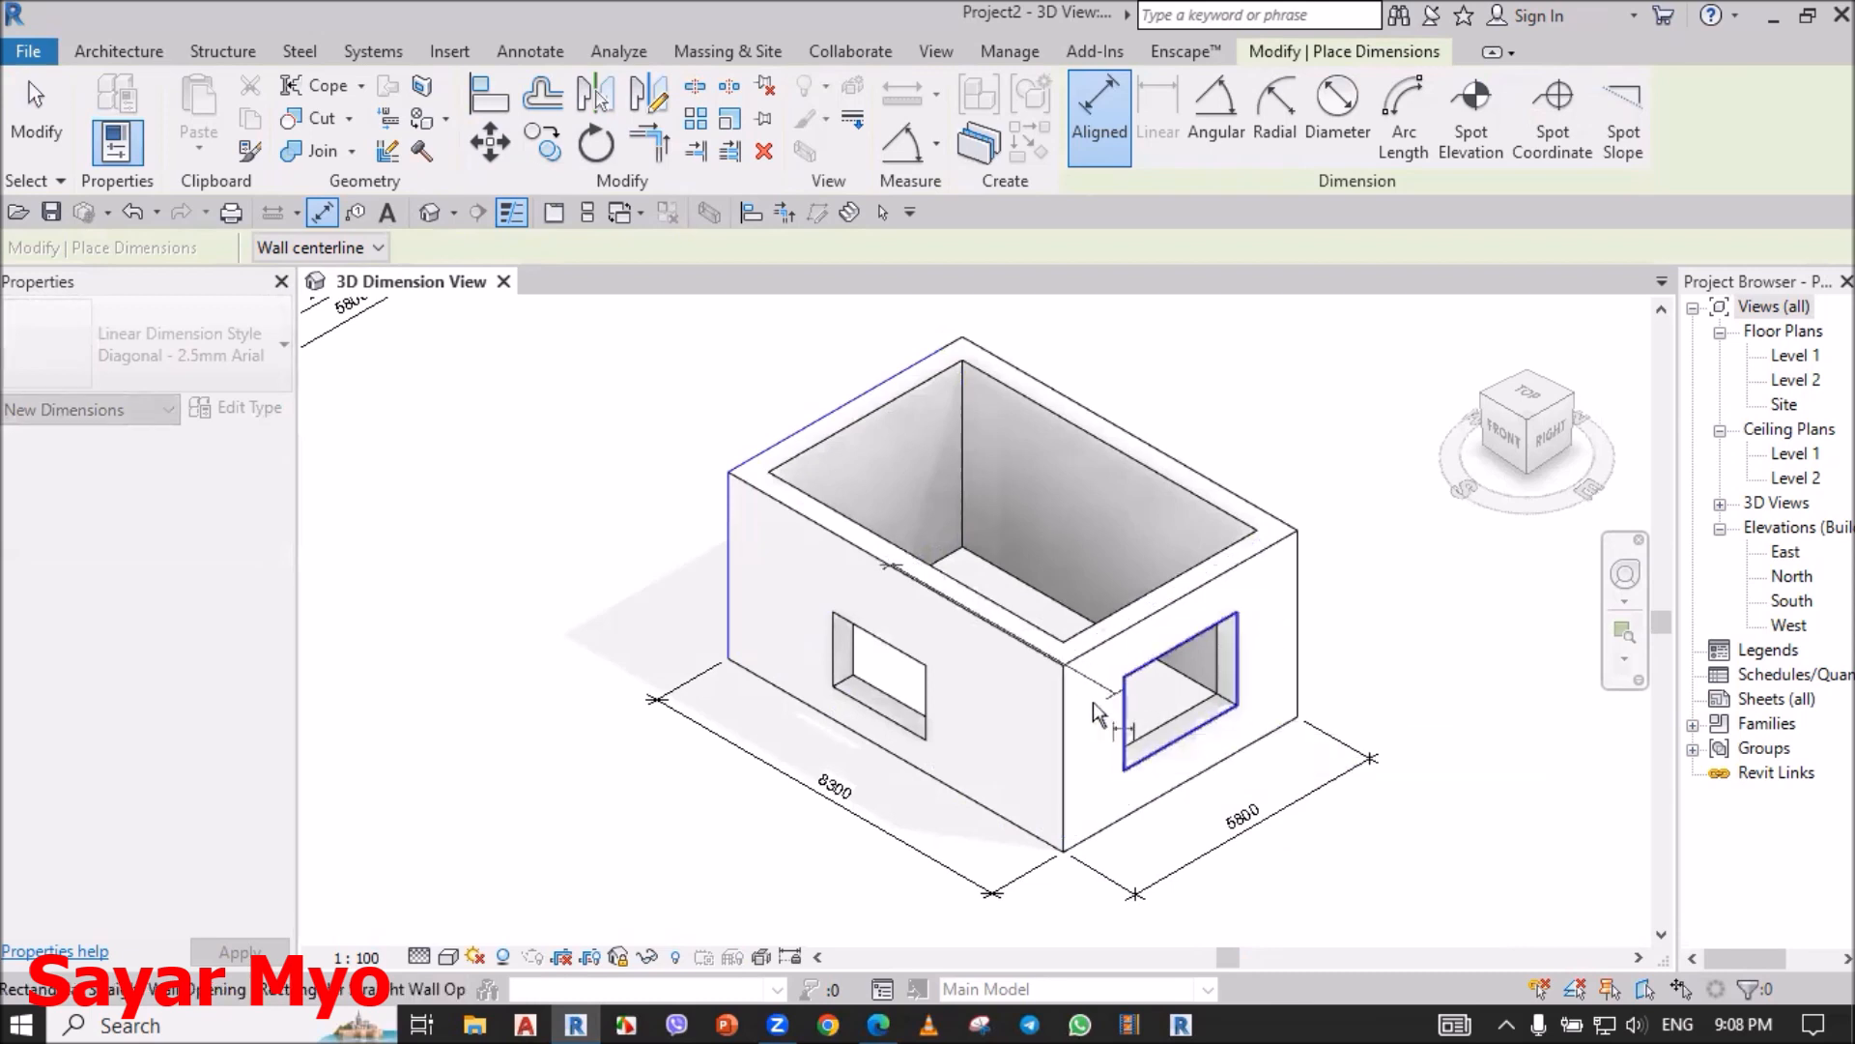
{"action": "left_click", "coordinate": [20, 133]}
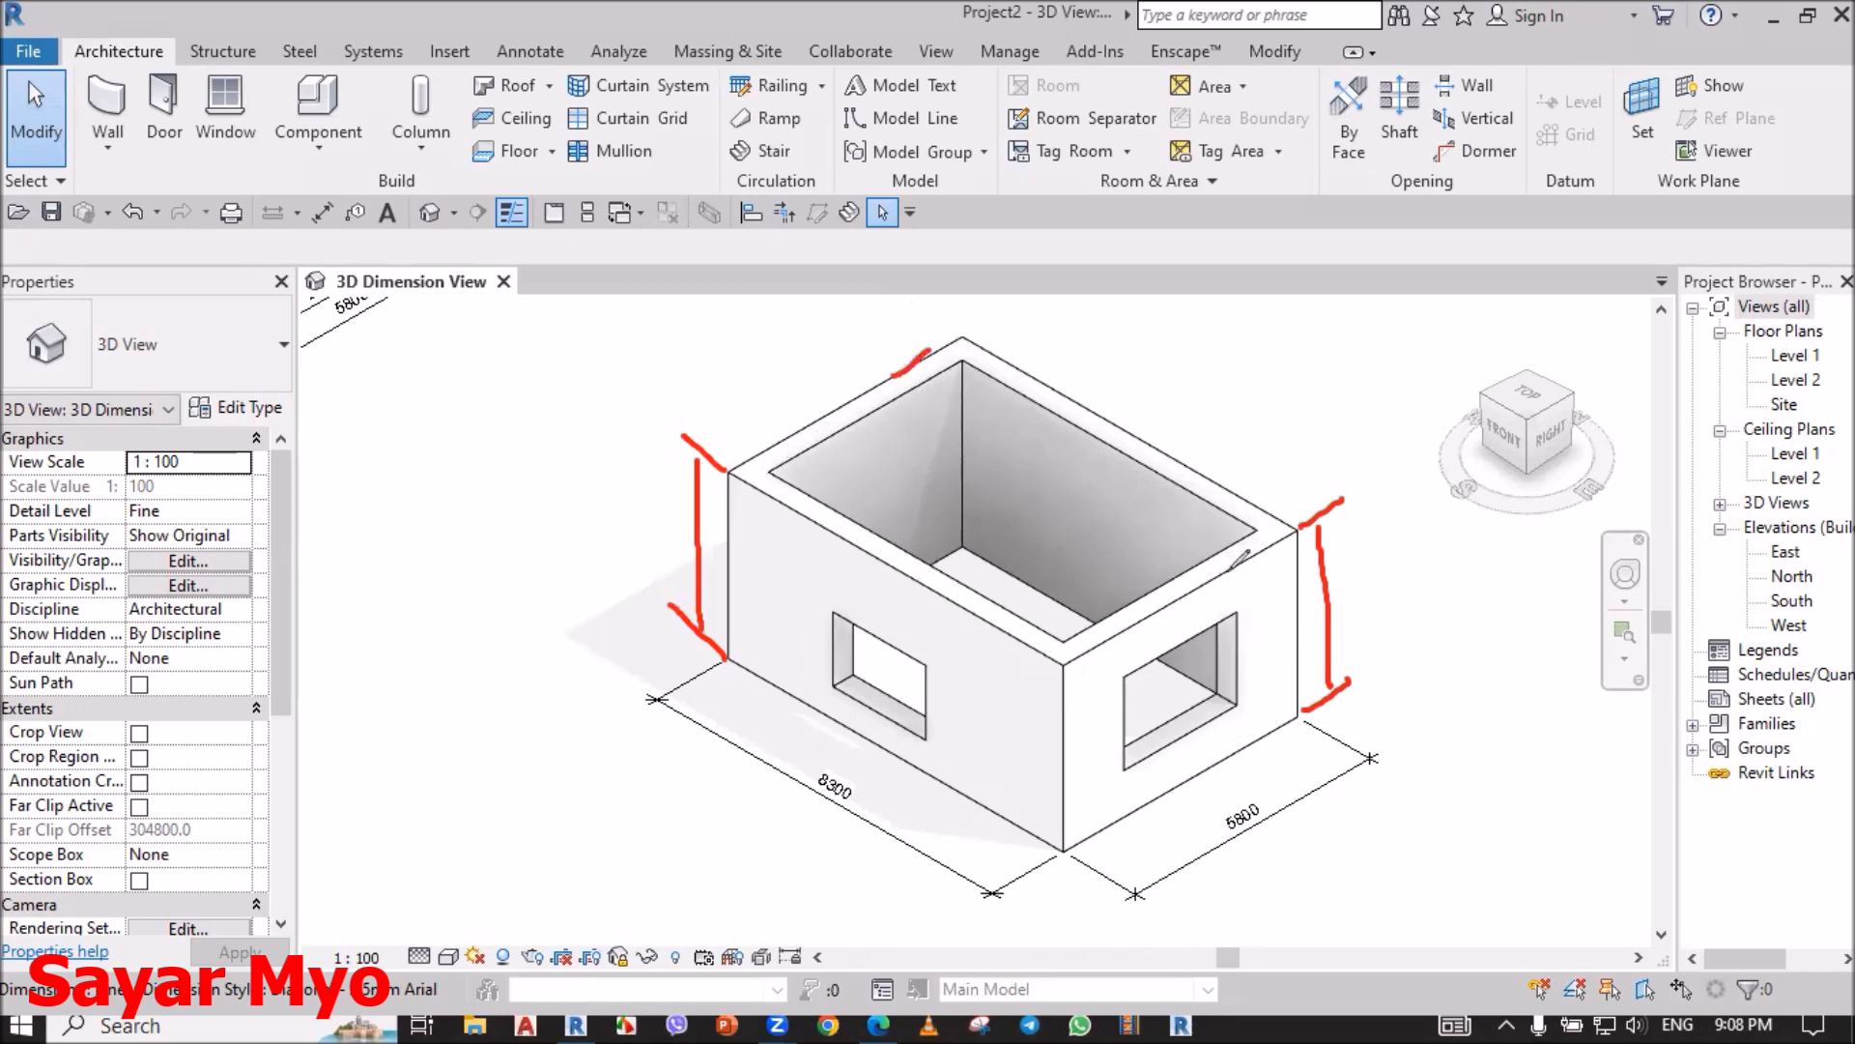
{"action": "left_click_drag", "start_coordinate": [923, 358], "coordinate": [1102, 504]}
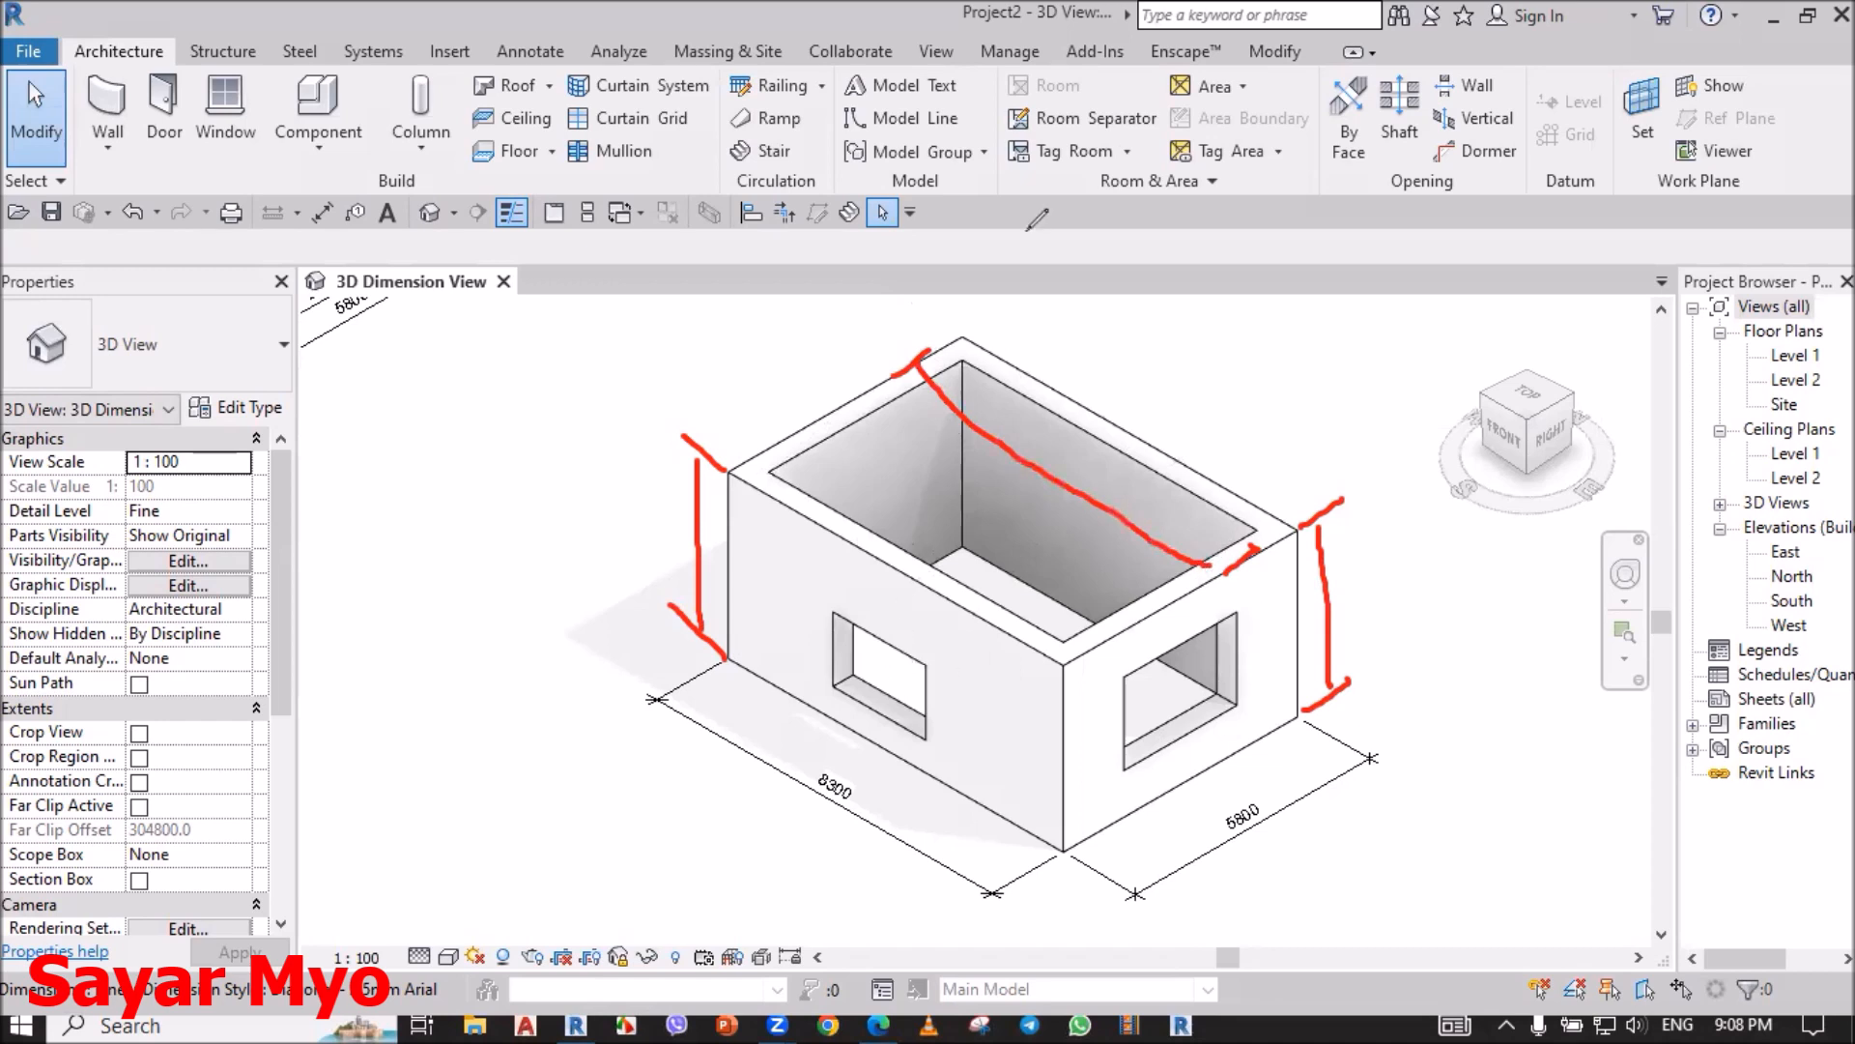
{"action": "mouse_move", "coordinate": [975, 365]}
{"action": "left_mouse_down"}
{"action": "mouse_move", "coordinate": [749, 556]}
{"action": "mouse_move", "coordinate": [891, 387]}
{"action": "left_mouse_up"}
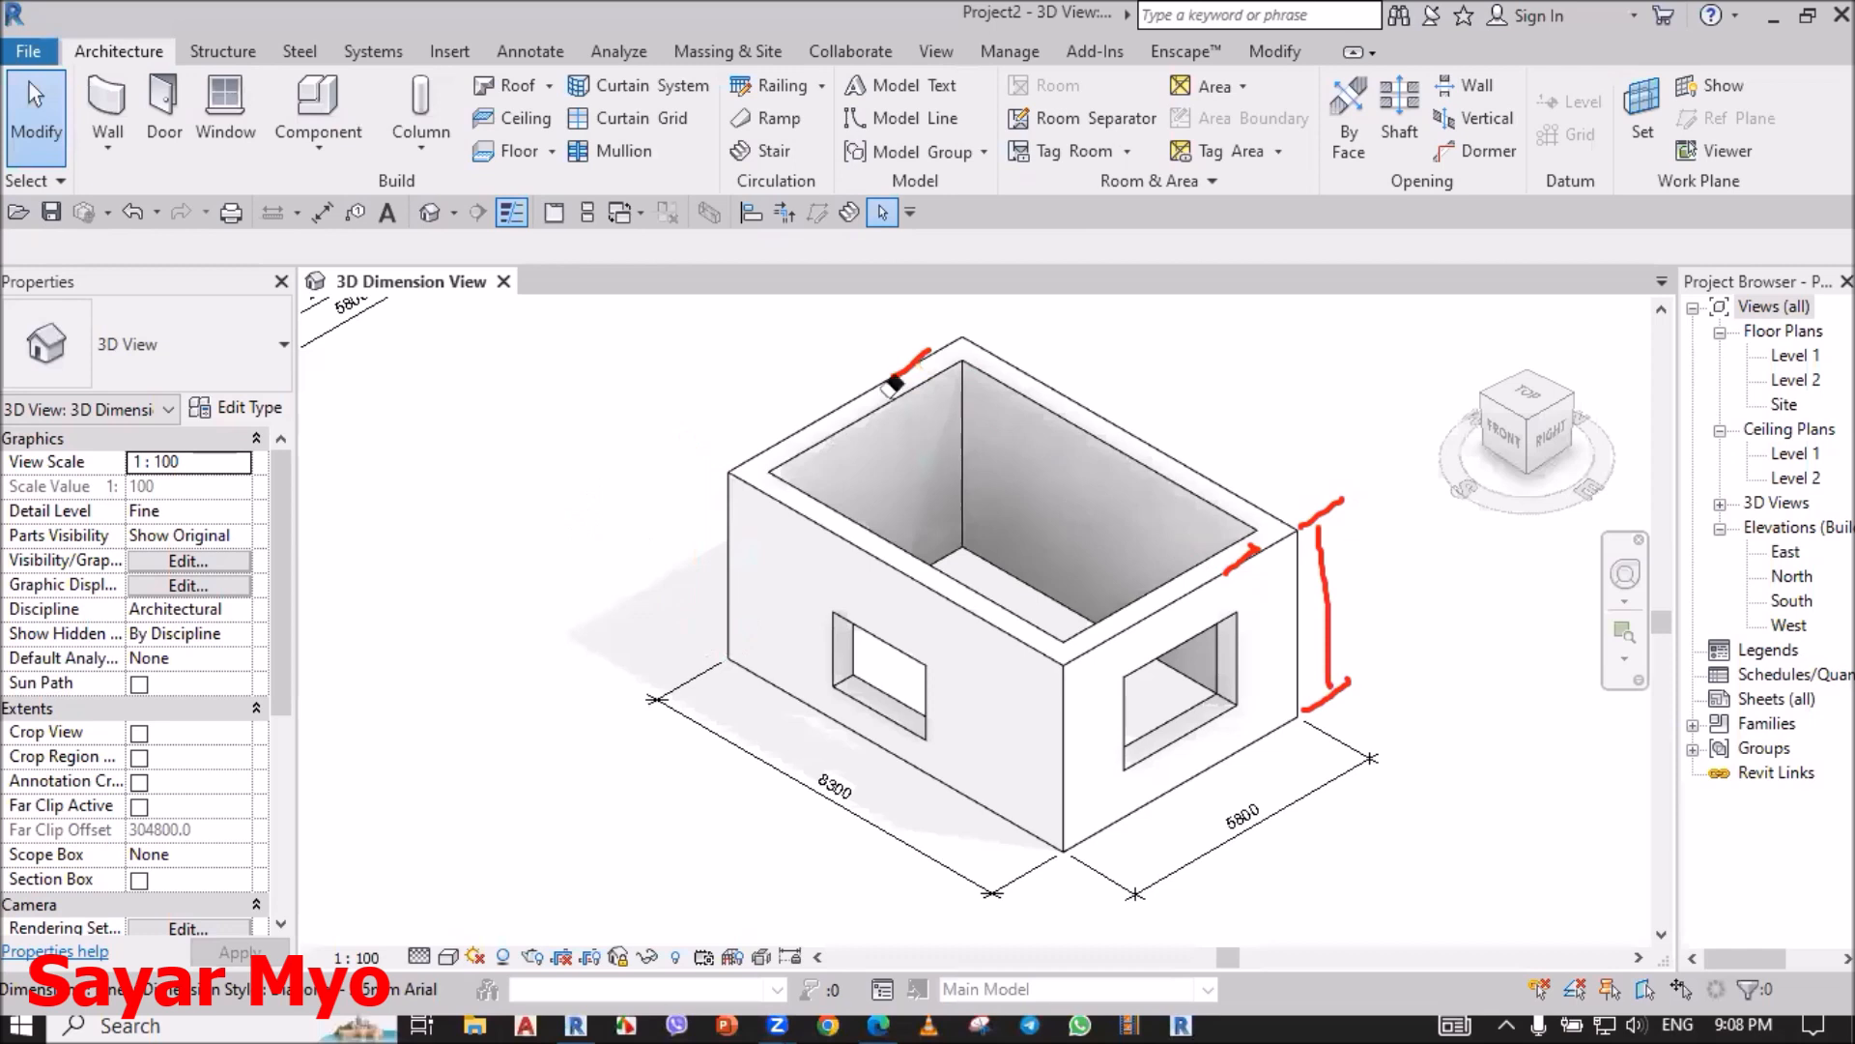
{"action": "left_click_drag", "start_coordinate": [1314, 491], "coordinate": [1318, 726]}
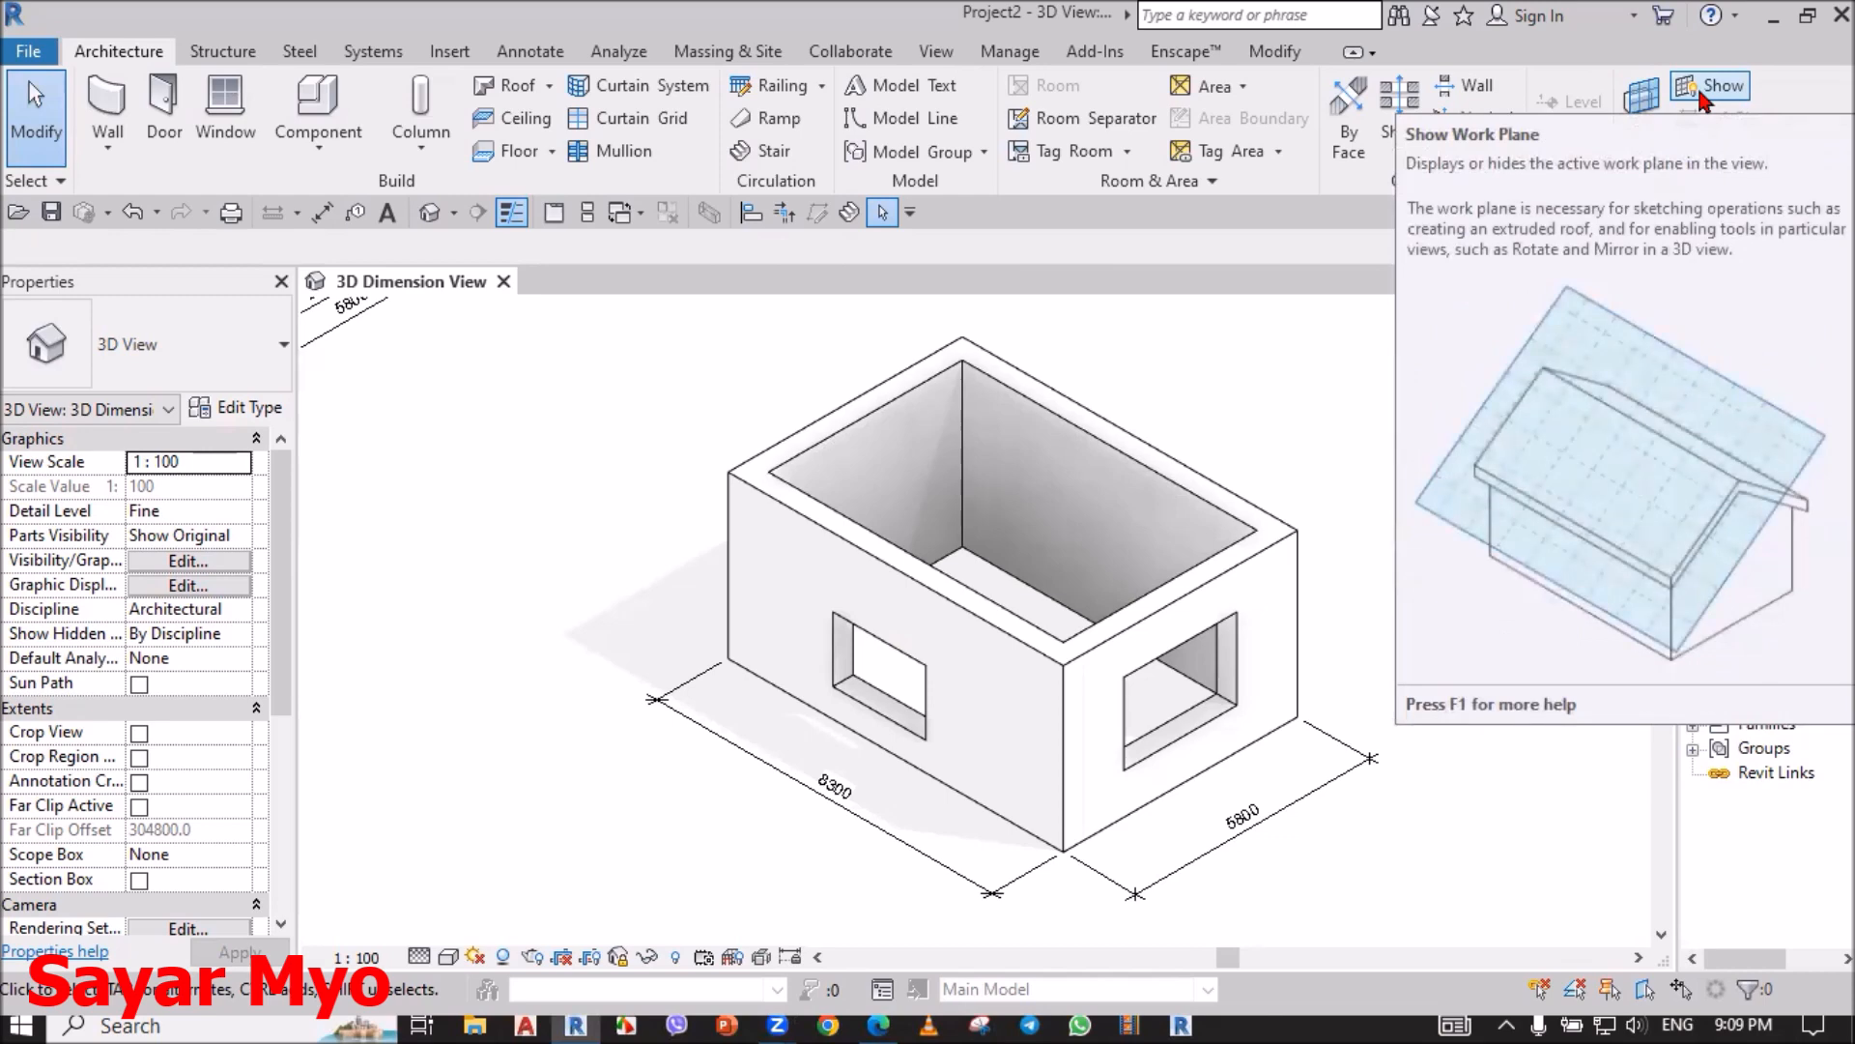
Step: Show the active work plane at the base of the fully dimensioned building
{"action": "left_click", "coordinate": [1697, 85]}
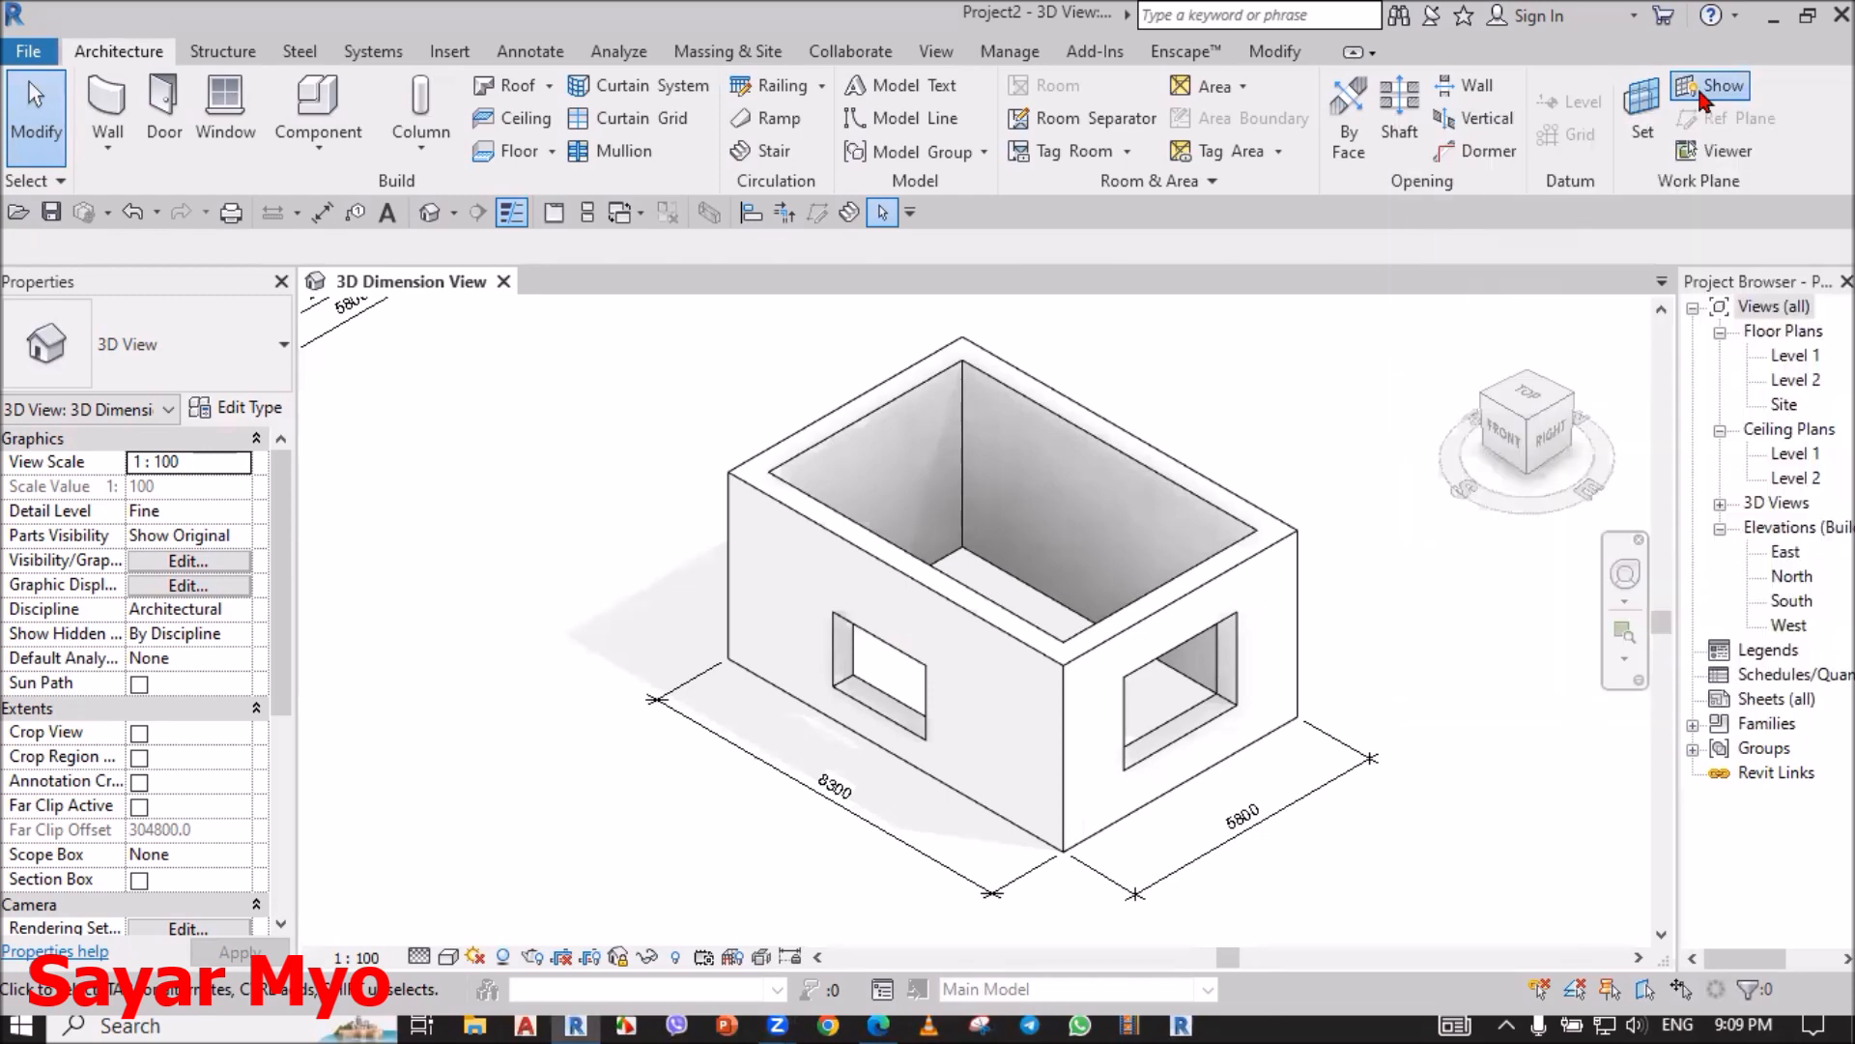
{"action": "scroll", "coordinate": [1424, 751], "scroll_direction": "down", "scroll_amount": 1}
{"action": "scroll", "coordinate": [1425, 751], "scroll_direction": "down", "scroll_amount": 1}
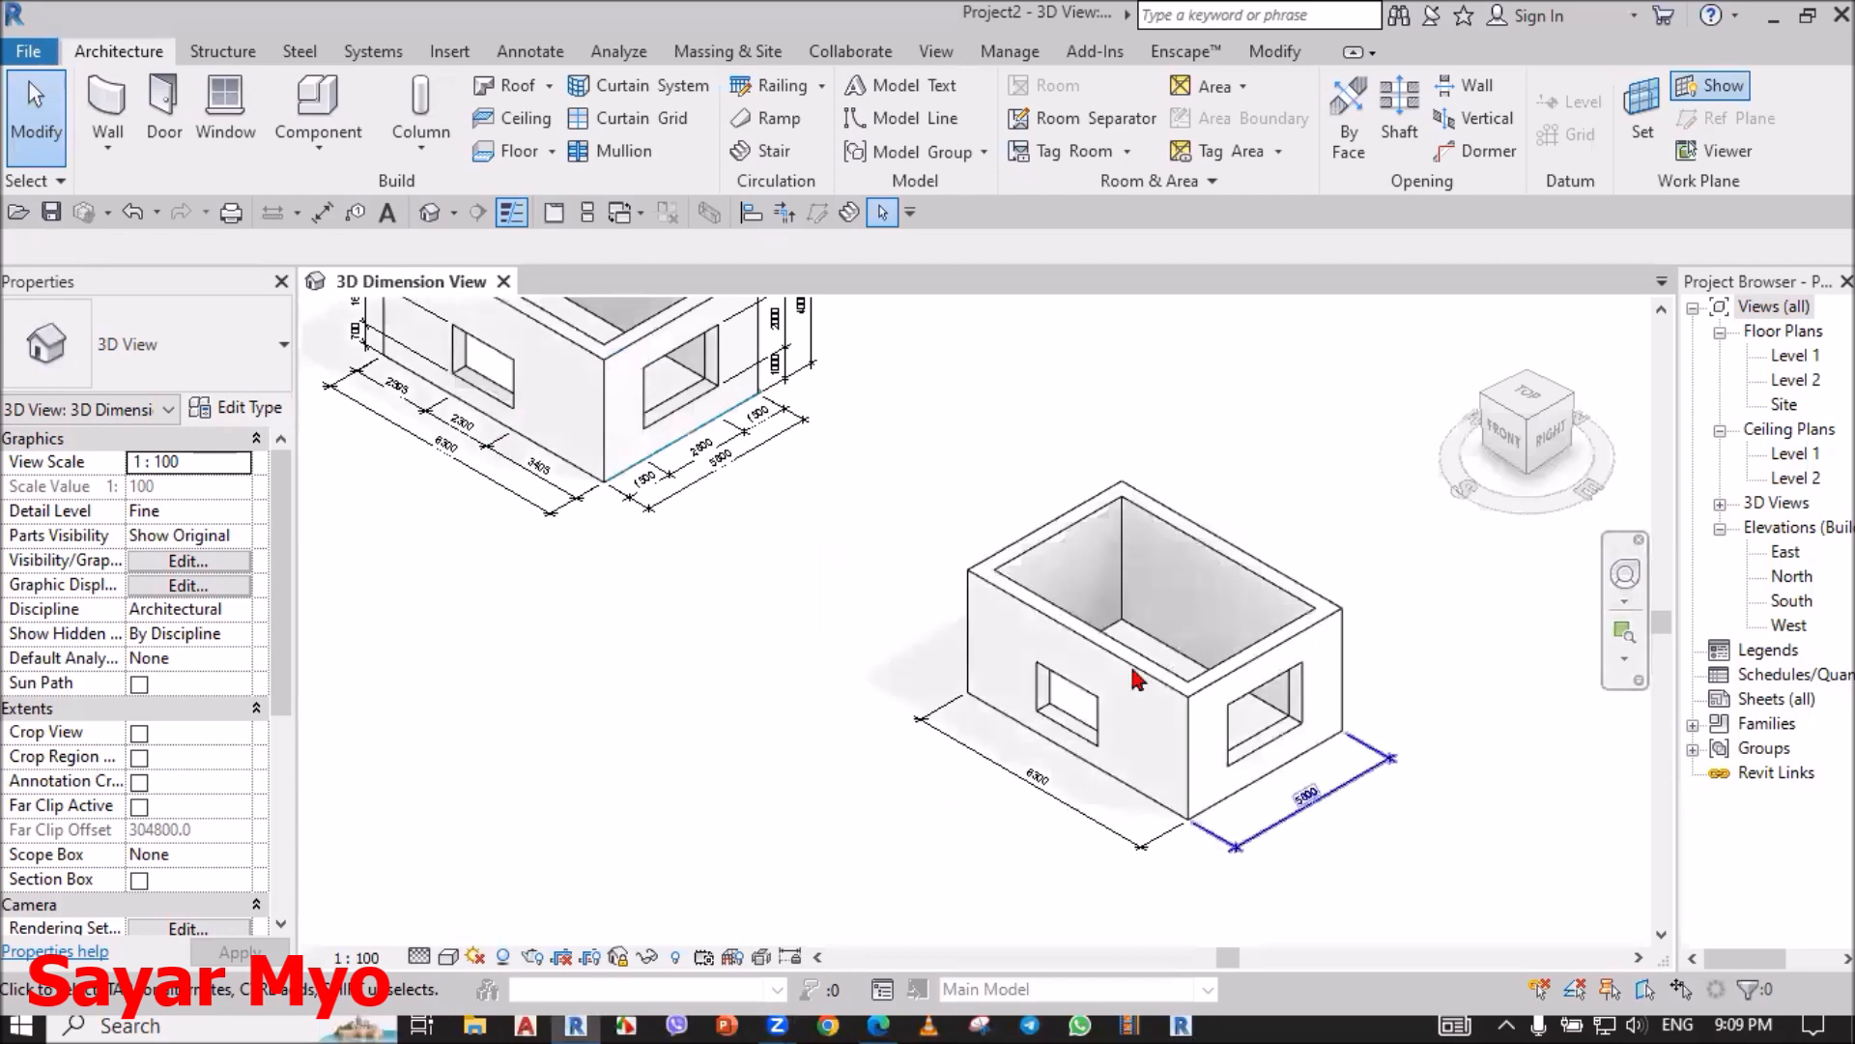
{"action": "scroll", "coordinate": [597, 359], "scroll_direction": "up", "scroll_amount": 2}
{"action": "scroll", "coordinate": [654, 568], "scroll_direction": "up", "scroll_amount": 3}
{"action": "scroll", "coordinate": [577, 525], "scroll_direction": "up", "scroll_amount": 1}
{"action": "middle_click_drag", "start_coordinate": [579, 786], "coordinate": [657, 806]}
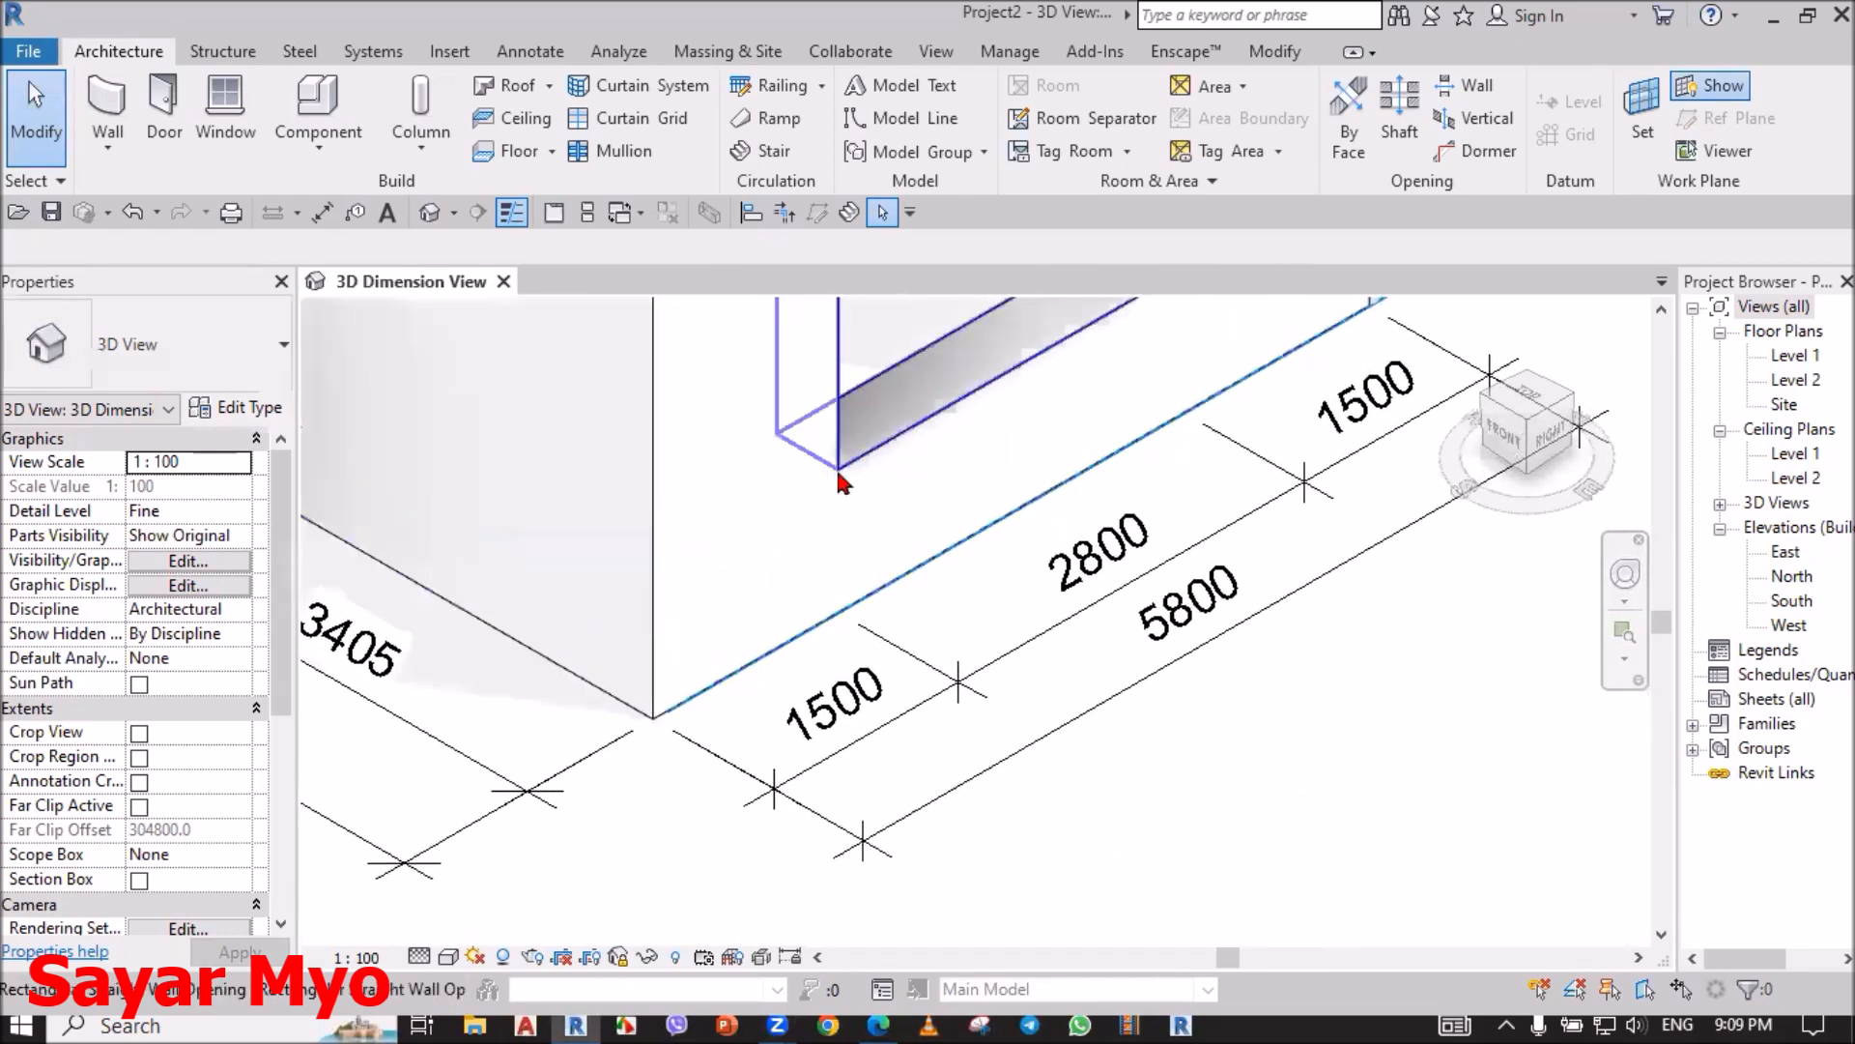
Step: Set the 3D Dimension View's visual style to Wireframe and clear the selection of the wall opening
{"action": "left_click", "coordinate": [828, 490]}
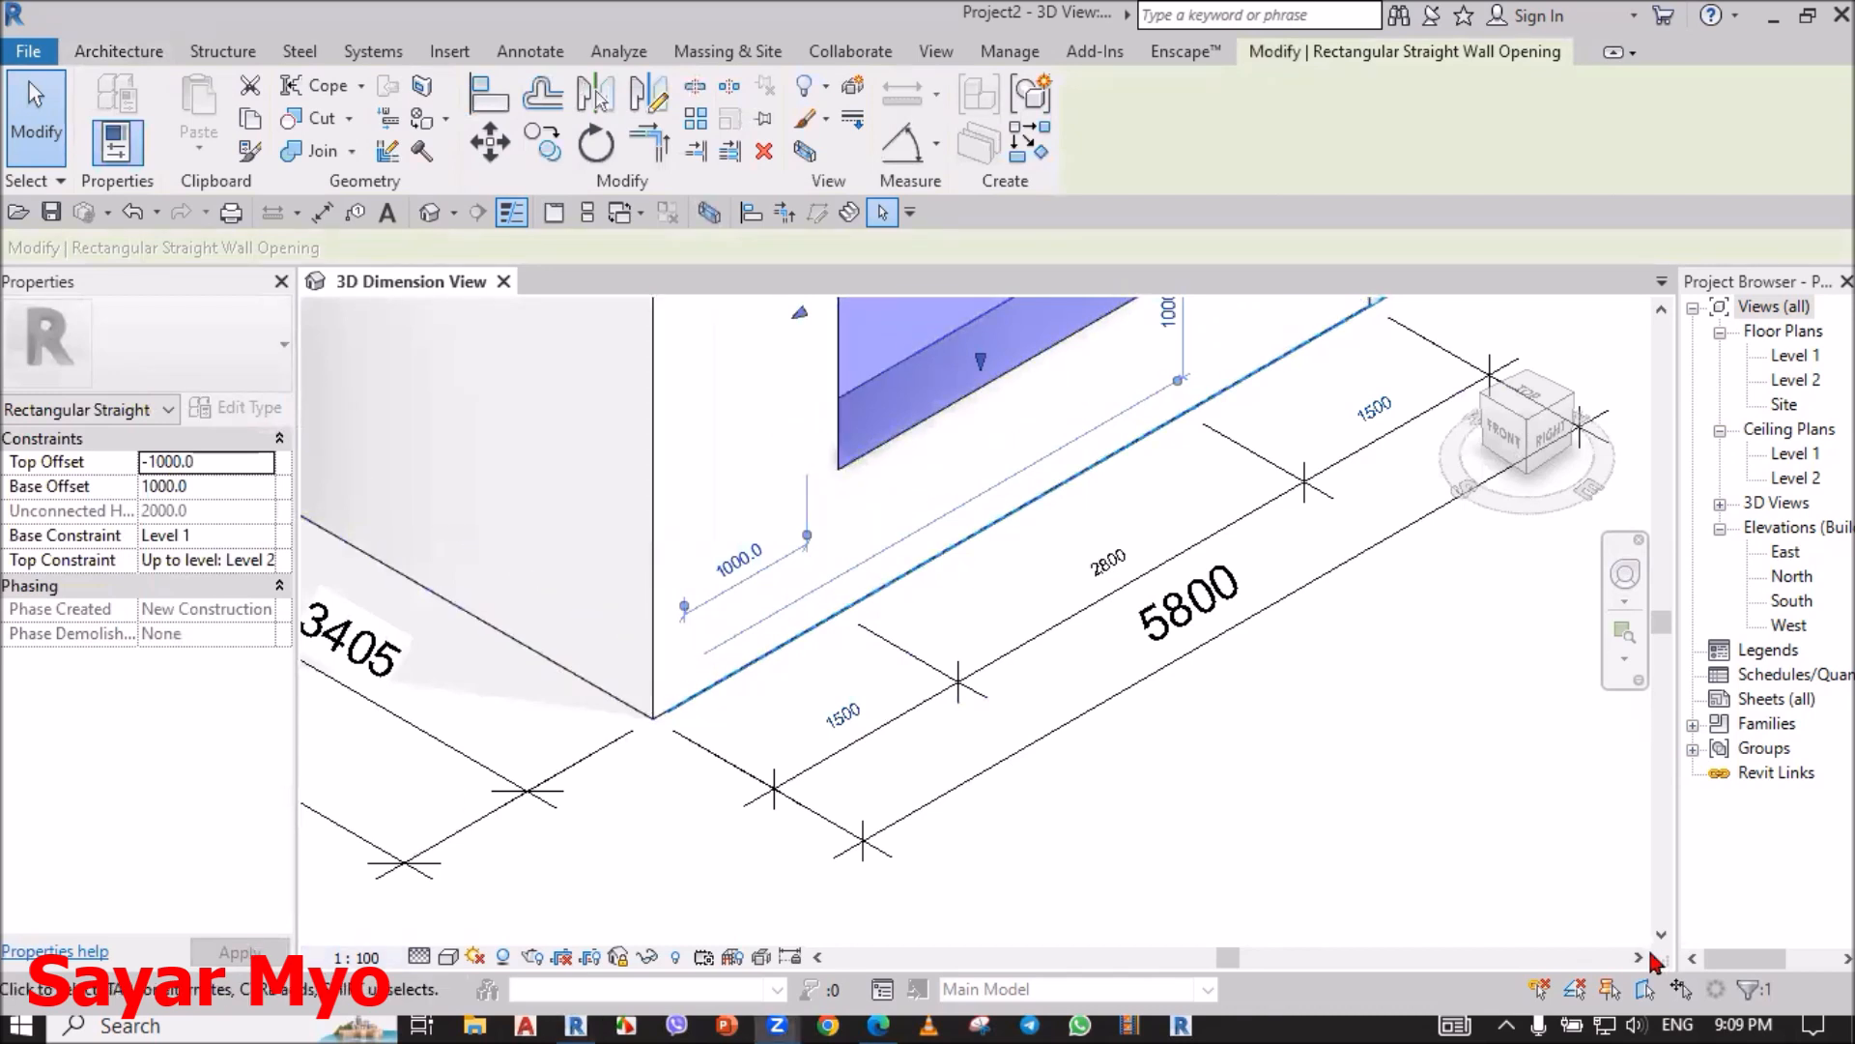
{"action": "left_click", "coordinate": [446, 953]}
{"action": "left_click", "coordinate": [503, 785]}
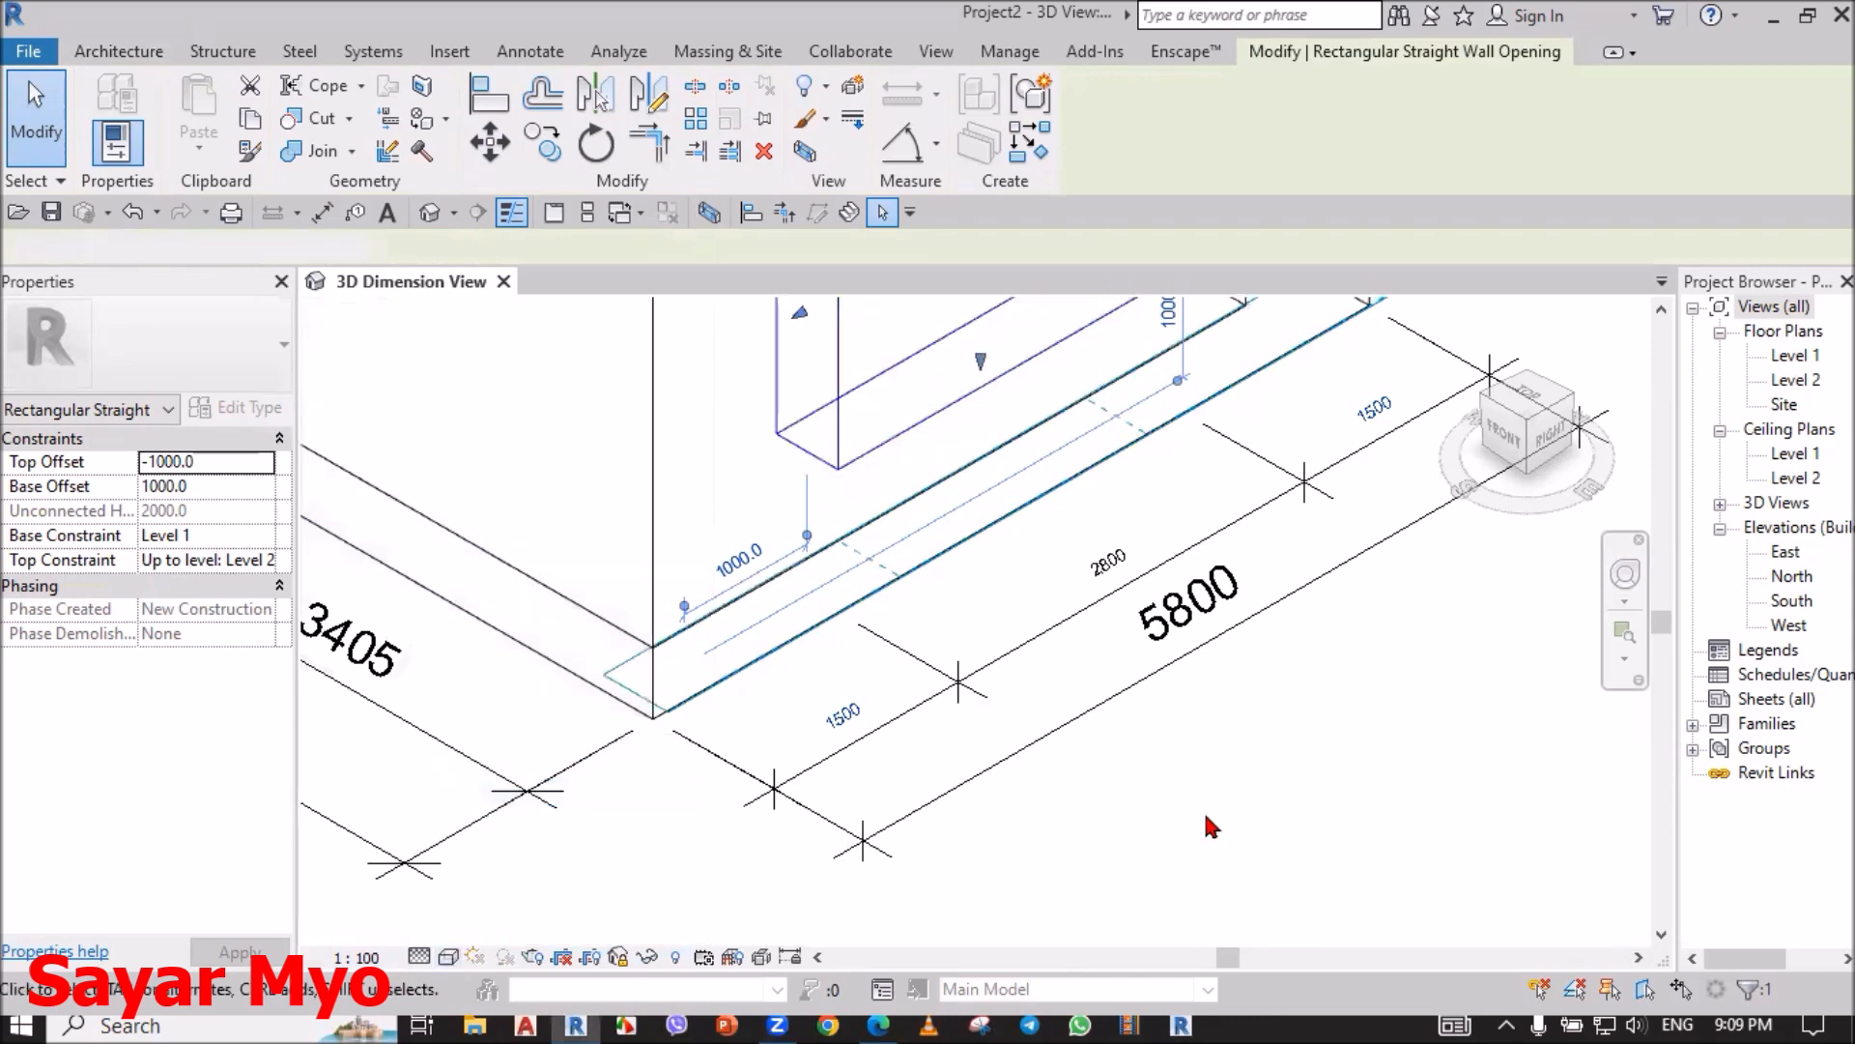
{"action": "left_click", "coordinate": [1206, 817]}
Step: Turn off thin line display for the model
{"action": "scroll", "coordinate": [1206, 817], "scroll_direction": "down", "scroll_amount": 1}
{"action": "middle_click_drag", "start_coordinate": [1244, 803], "coordinate": [1147, 884]}
{"action": "scroll", "coordinate": [927, 657], "scroll_direction": "up", "scroll_amount": 3}
{"action": "key", "text": "ctrl"}
{"action": "key", "text": "ctrl"}
{"action": "key", "text": "ctrl"}
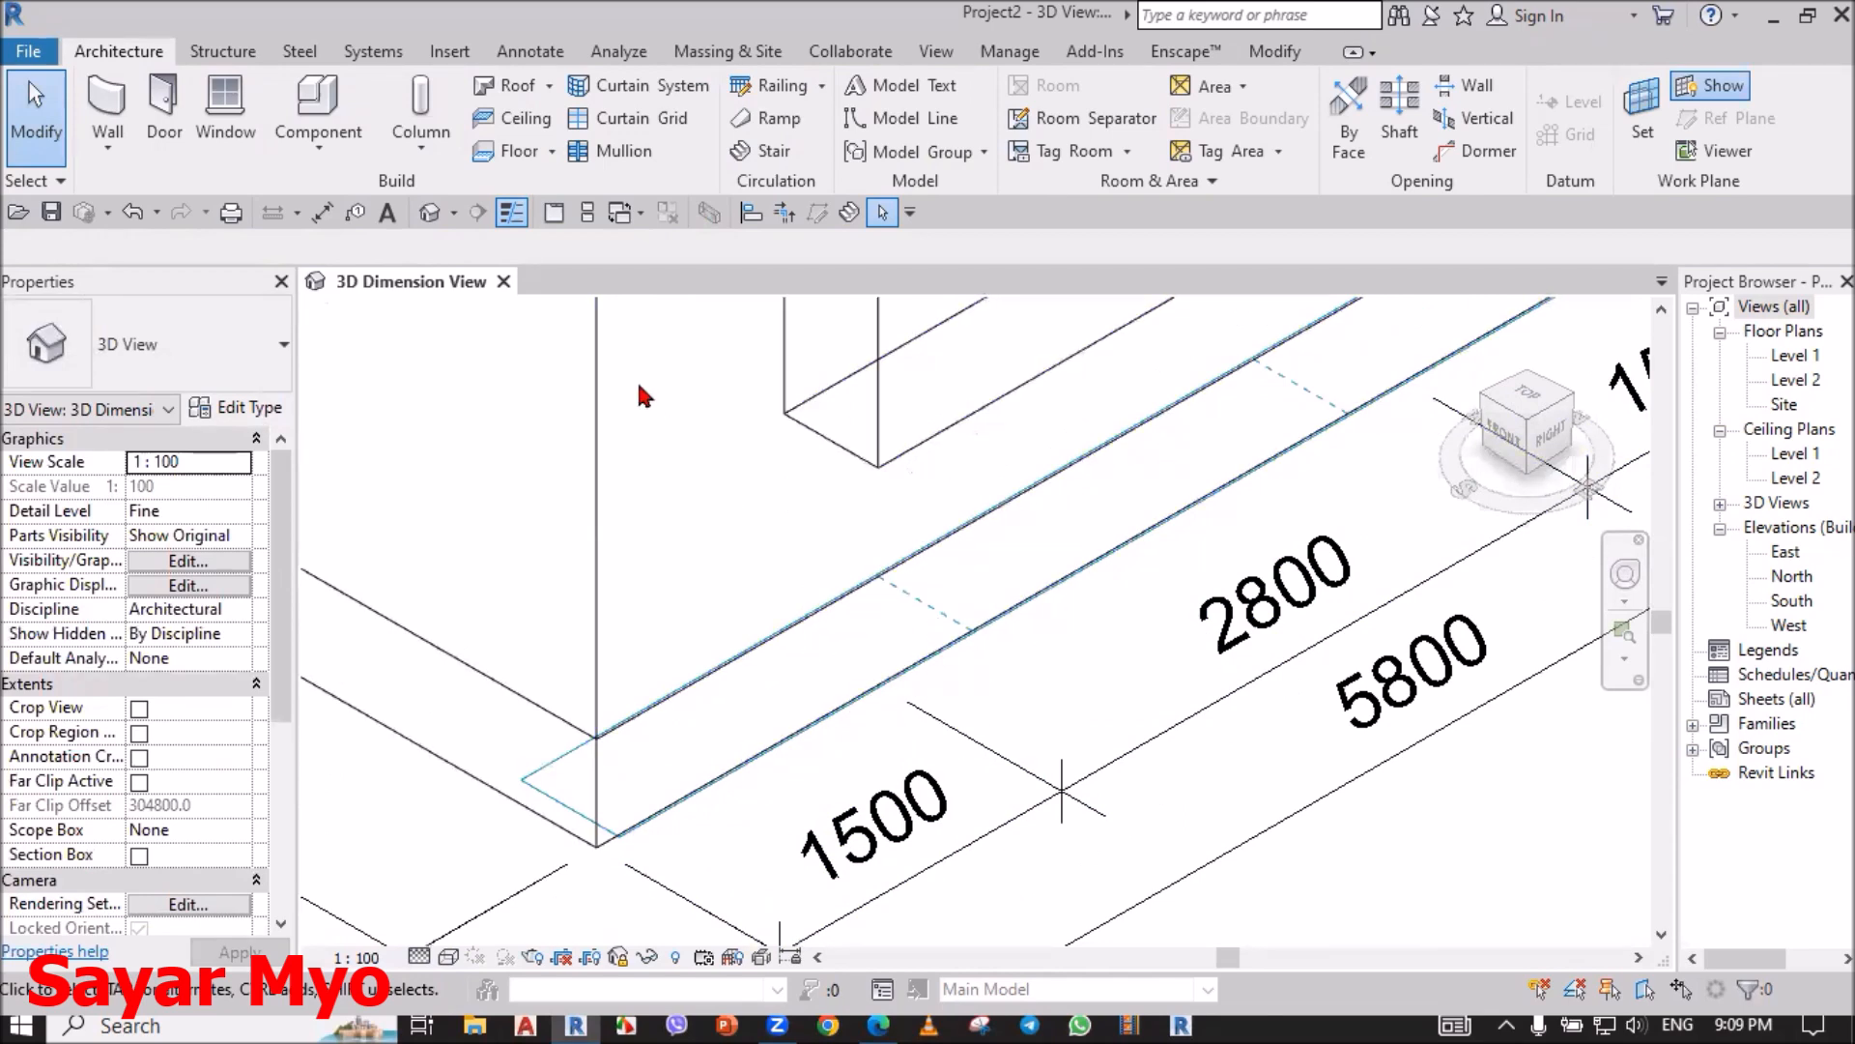
{"action": "left_click", "coordinate": [509, 212]}
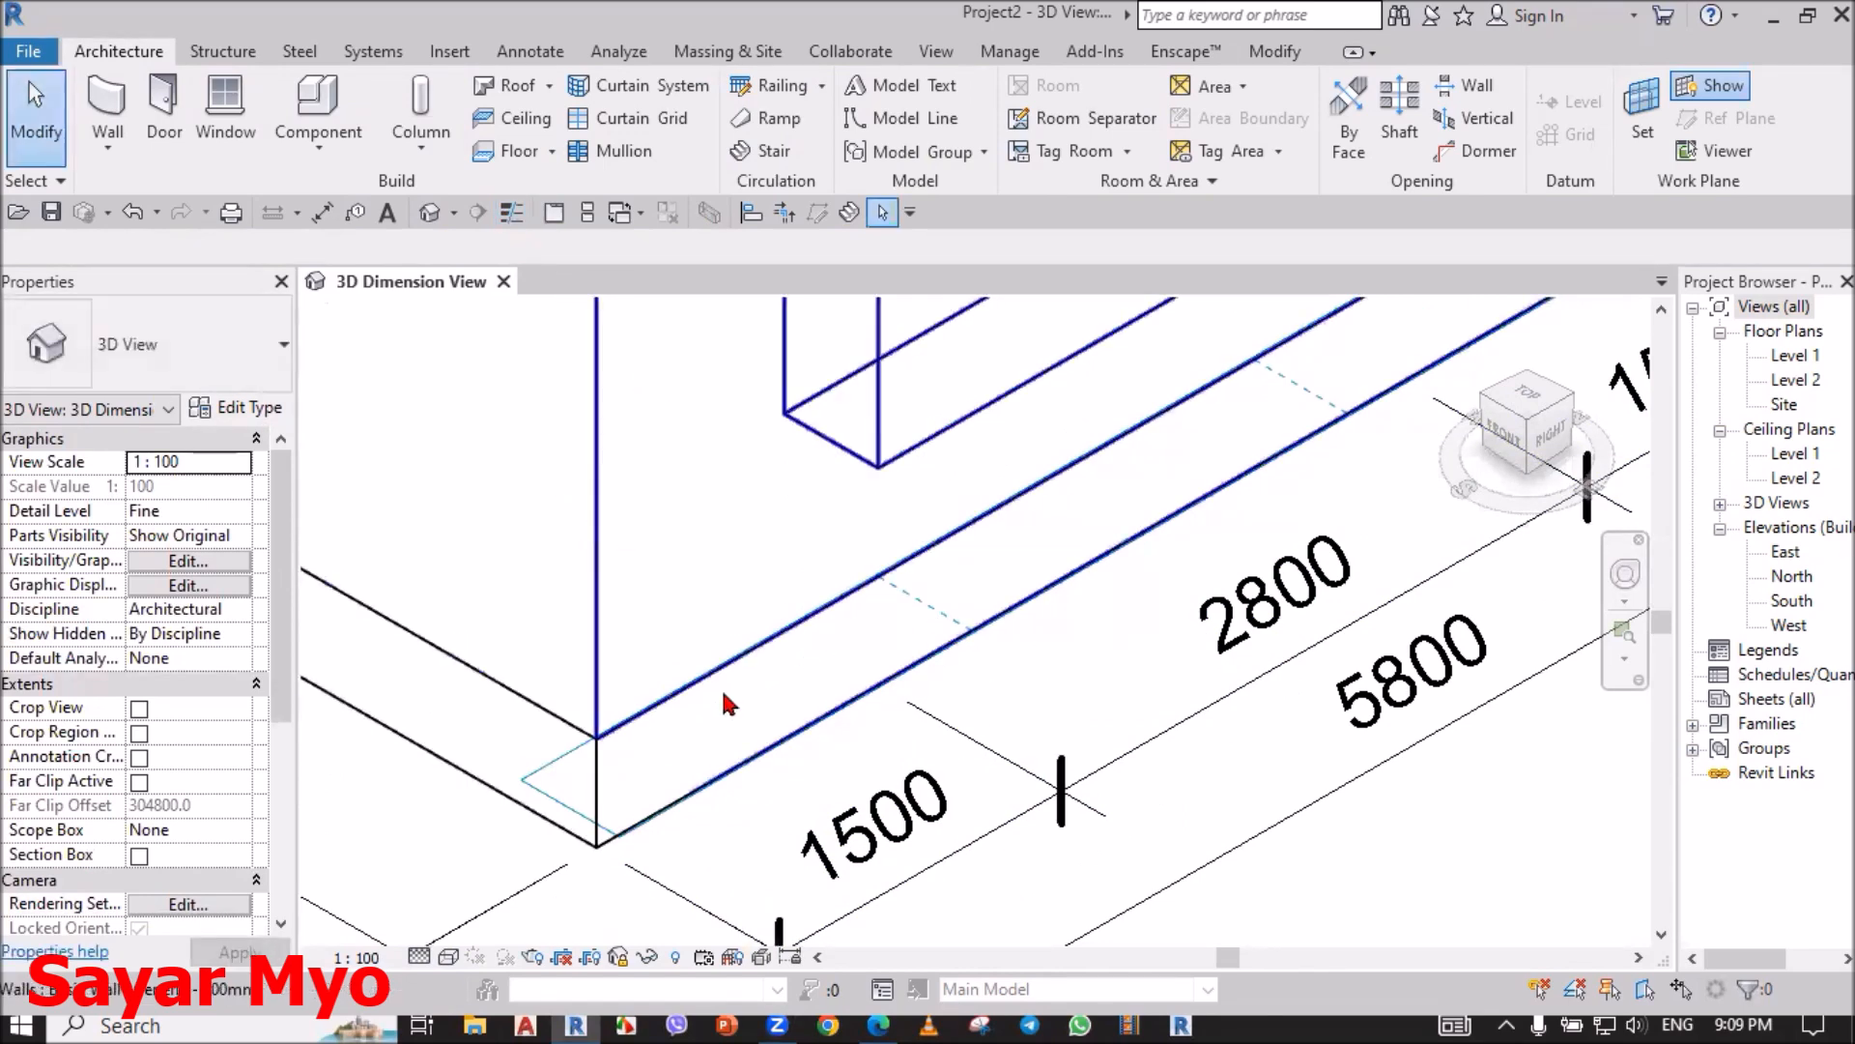
Step: Select the work plane grid along the short wall's base to examine its extent, then deselect it
{"action": "key", "text": "ctrl"}
{"action": "left_click", "coordinate": [561, 805]}
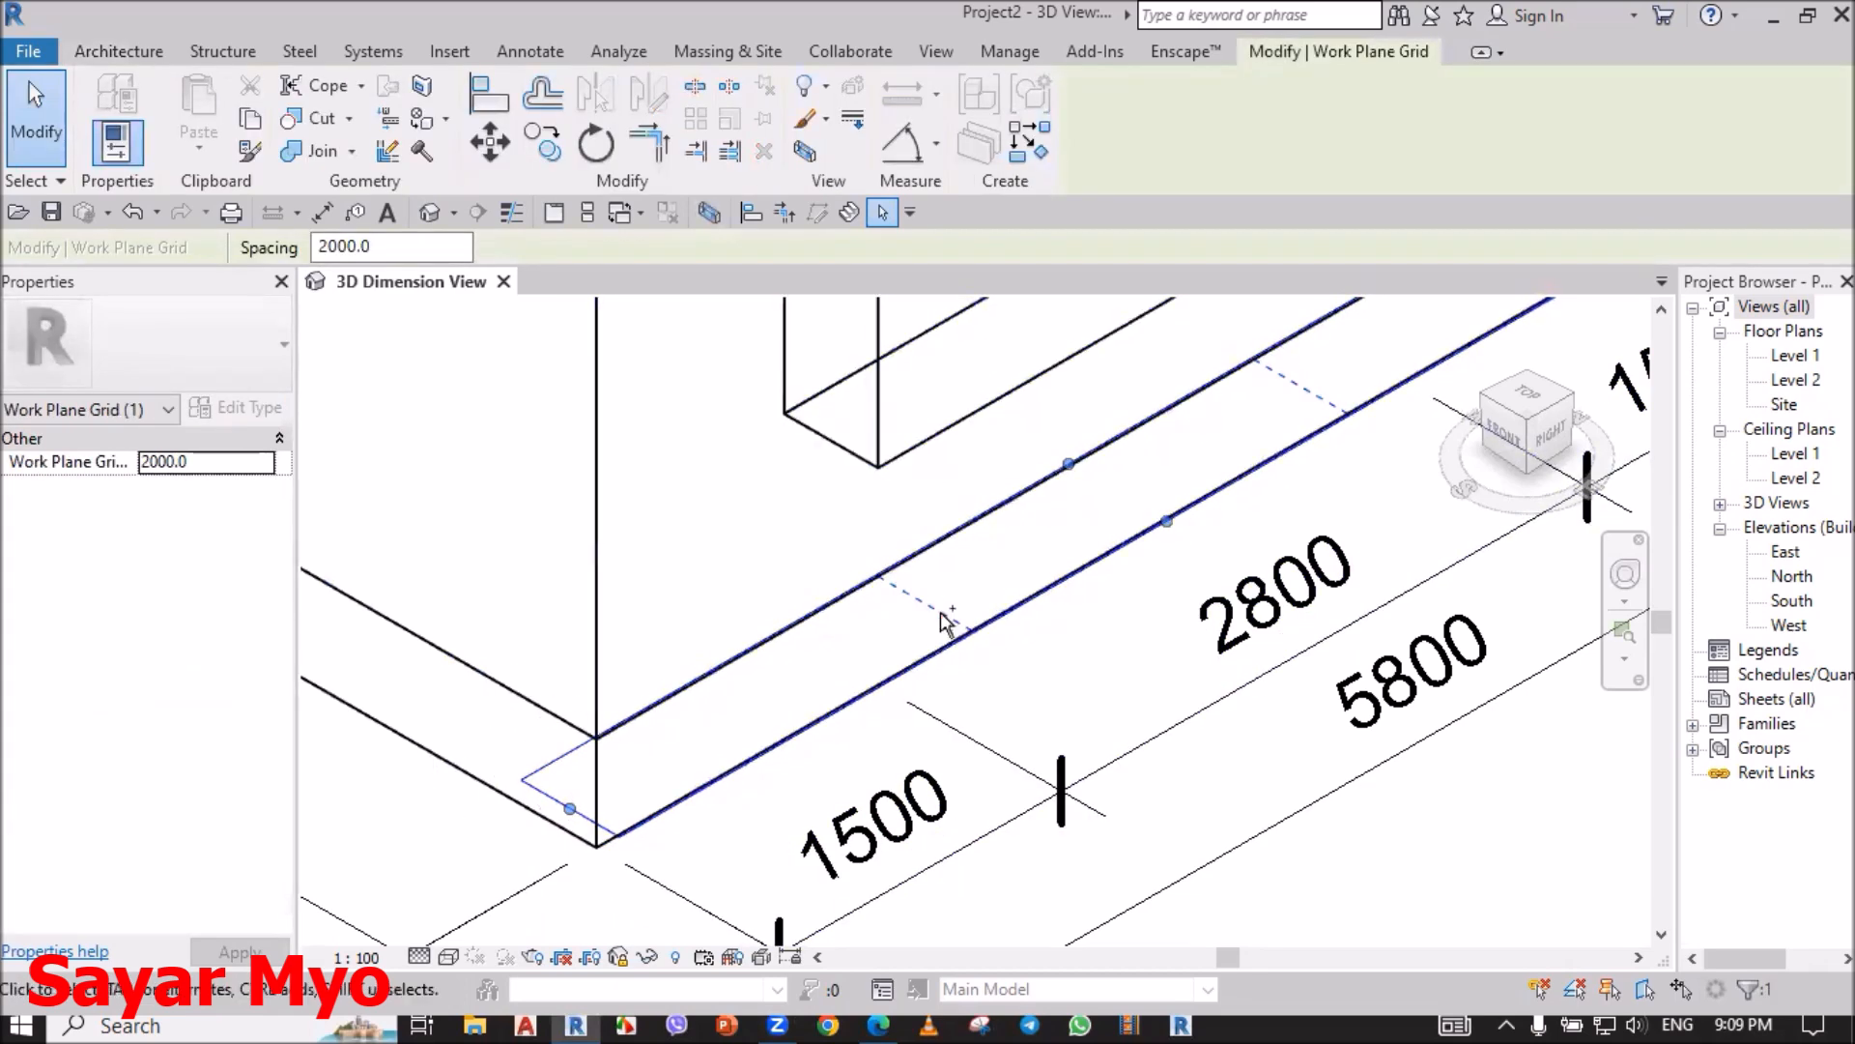
{"action": "scroll", "coordinate": [853, 628], "scroll_direction": "down", "scroll_amount": 4}
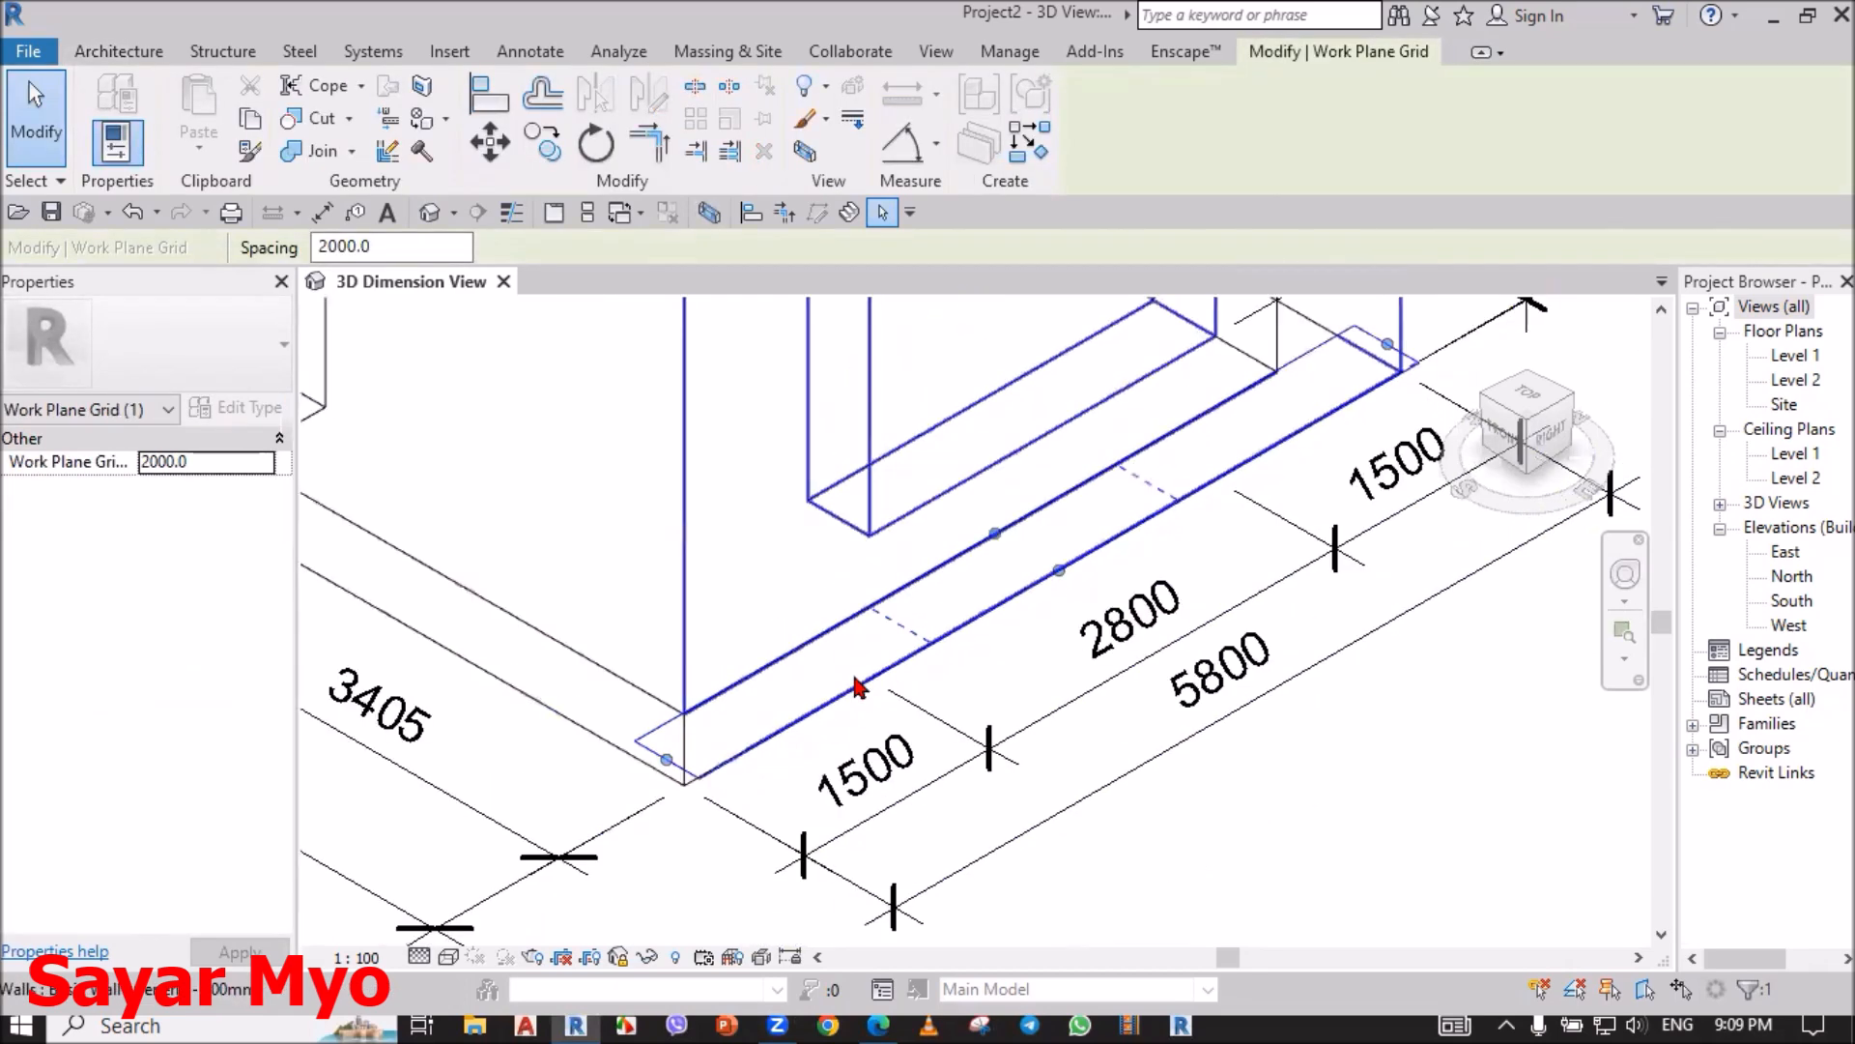
{"action": "left_click", "coordinate": [1345, 833]}
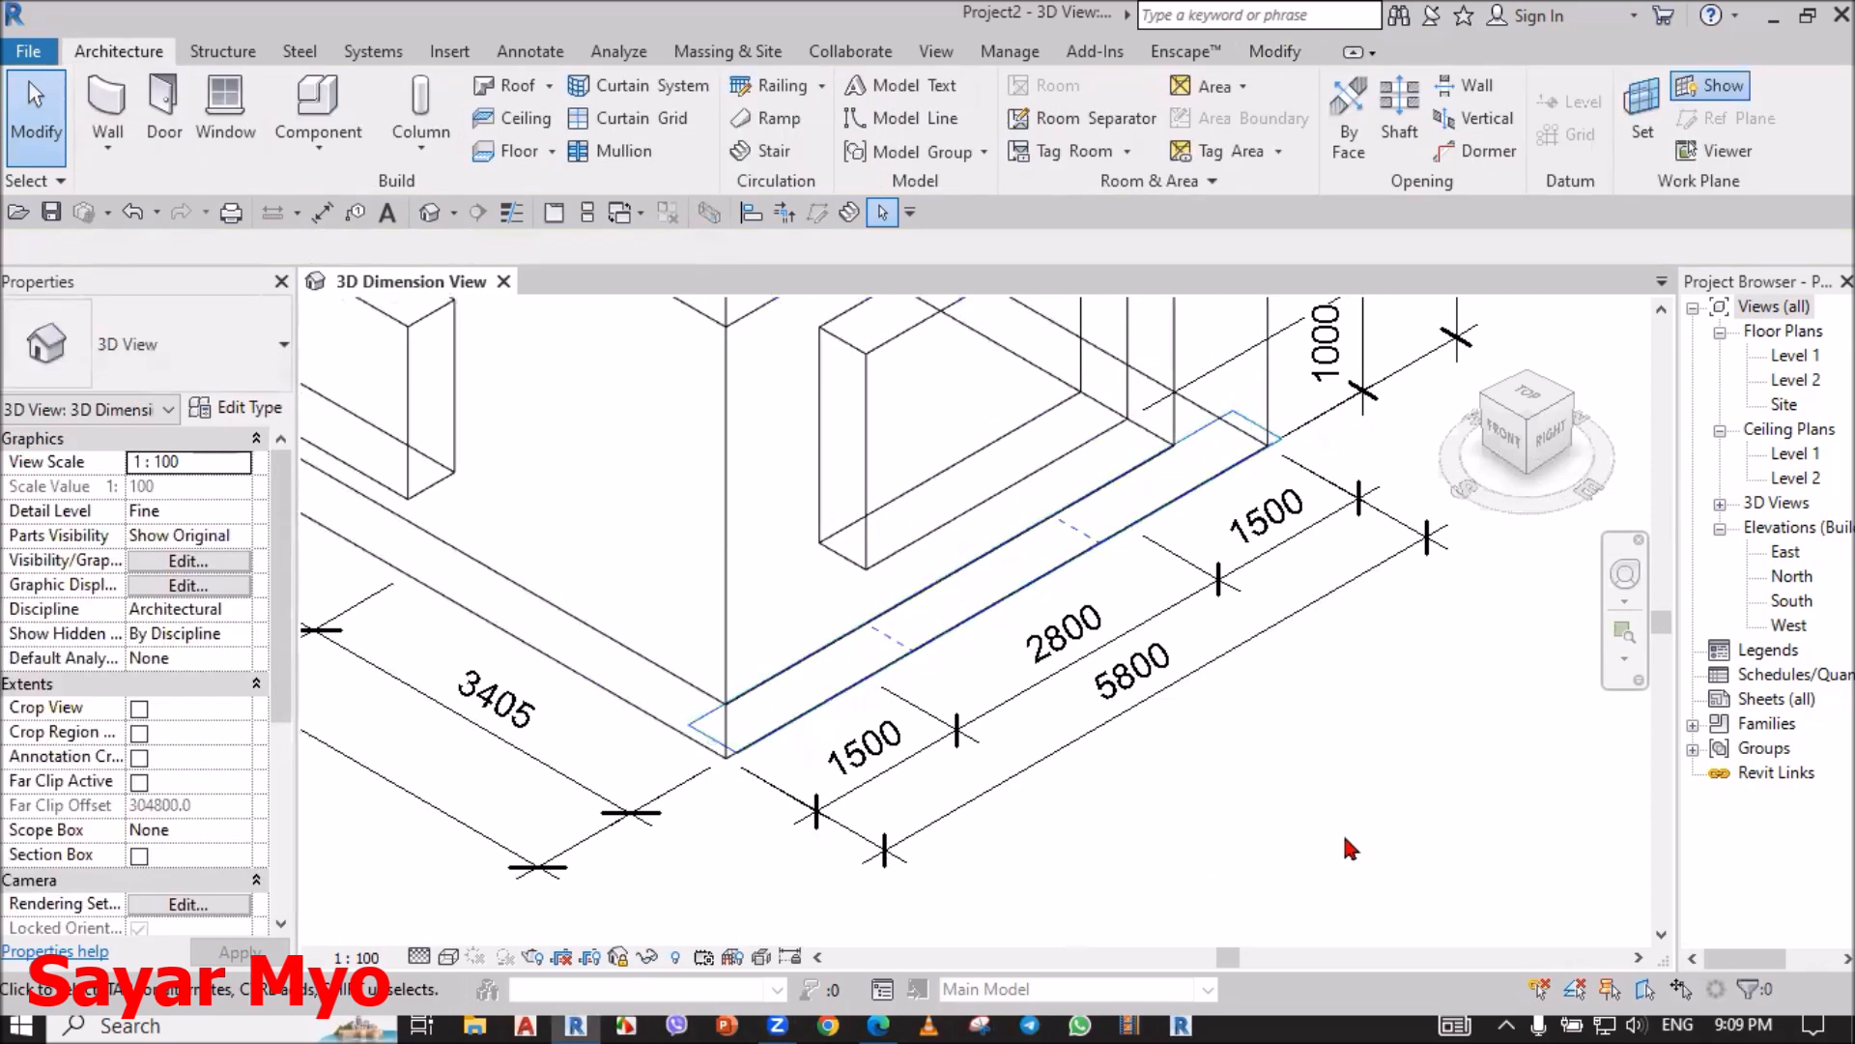
Step: Set the 3D Dimension View's visual style to Hidden Line
{"action": "scroll", "coordinate": [1112, 843], "scroll_direction": "down", "scroll_amount": 3}
{"action": "scroll", "coordinate": [1225, 826], "scroll_direction": "down", "scroll_amount": 2}
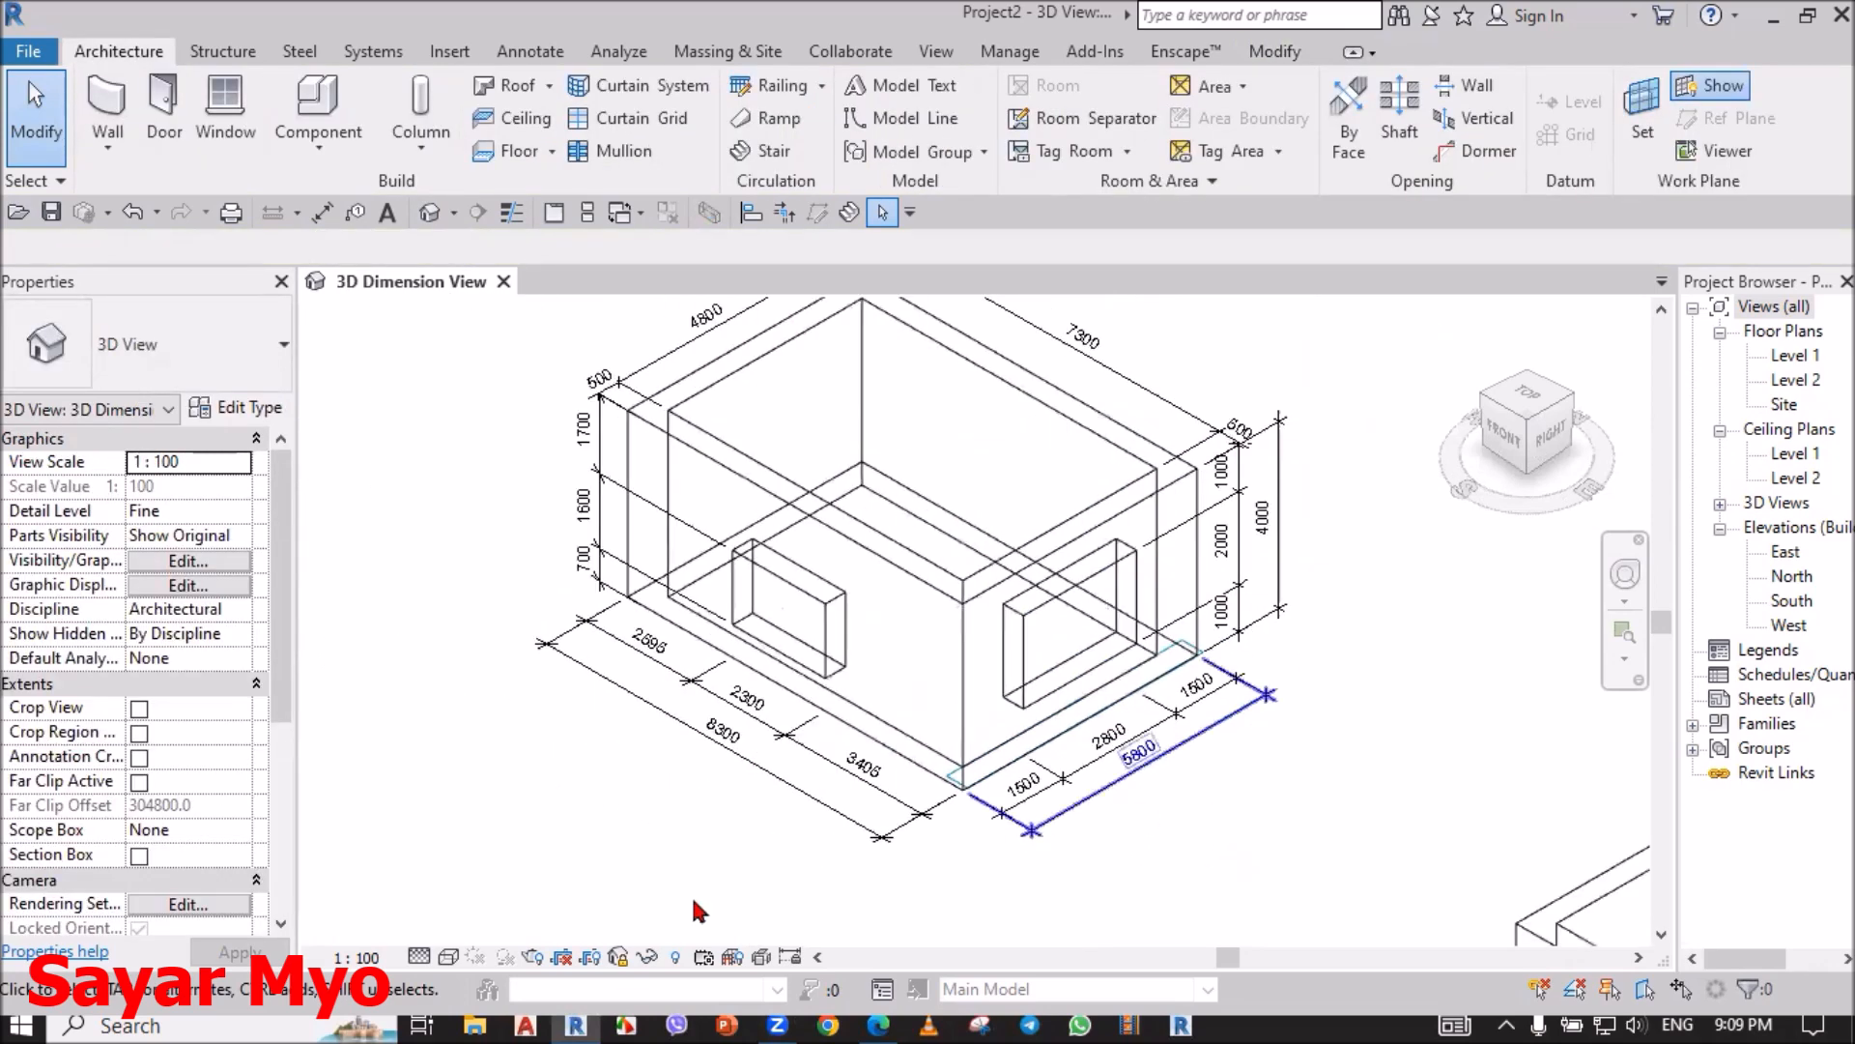
{"action": "left_click", "coordinate": [448, 957]}
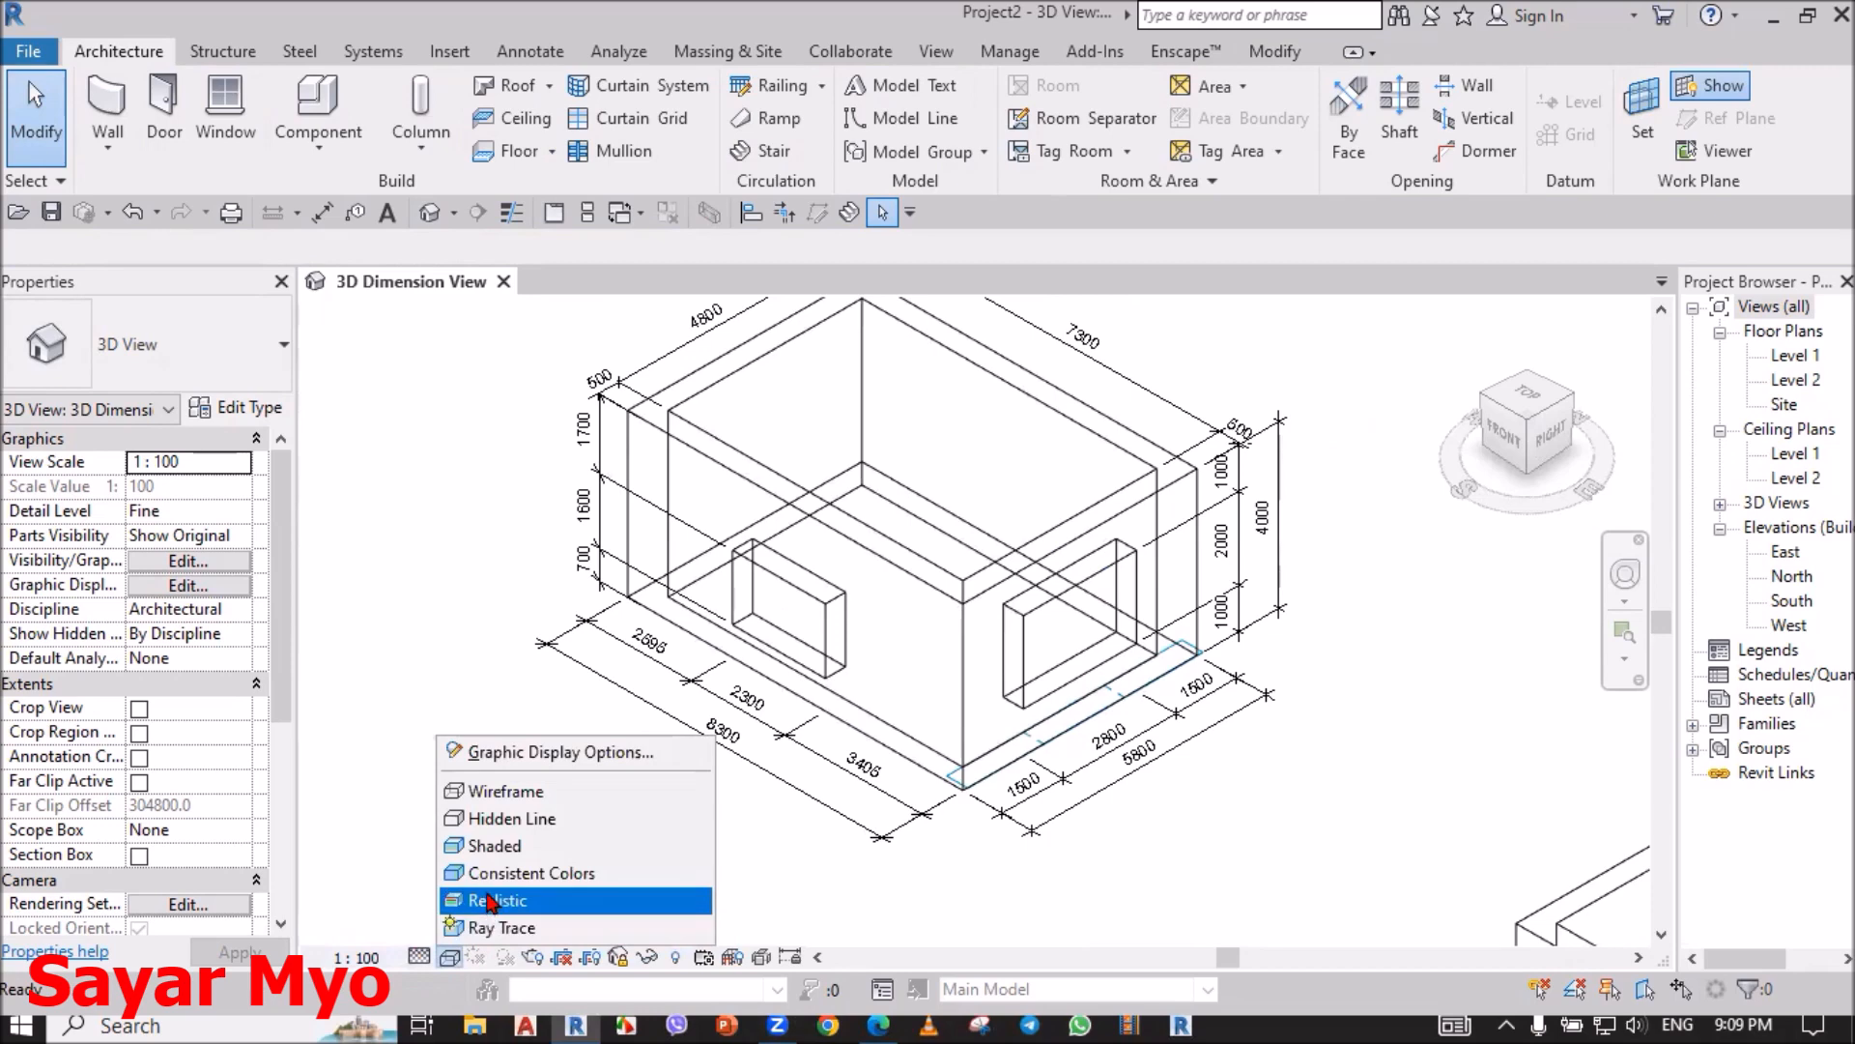
{"action": "left_click", "coordinate": [483, 818]}
{"action": "scroll", "coordinate": [735, 783], "scroll_direction": "down", "scroll_amount": 3}
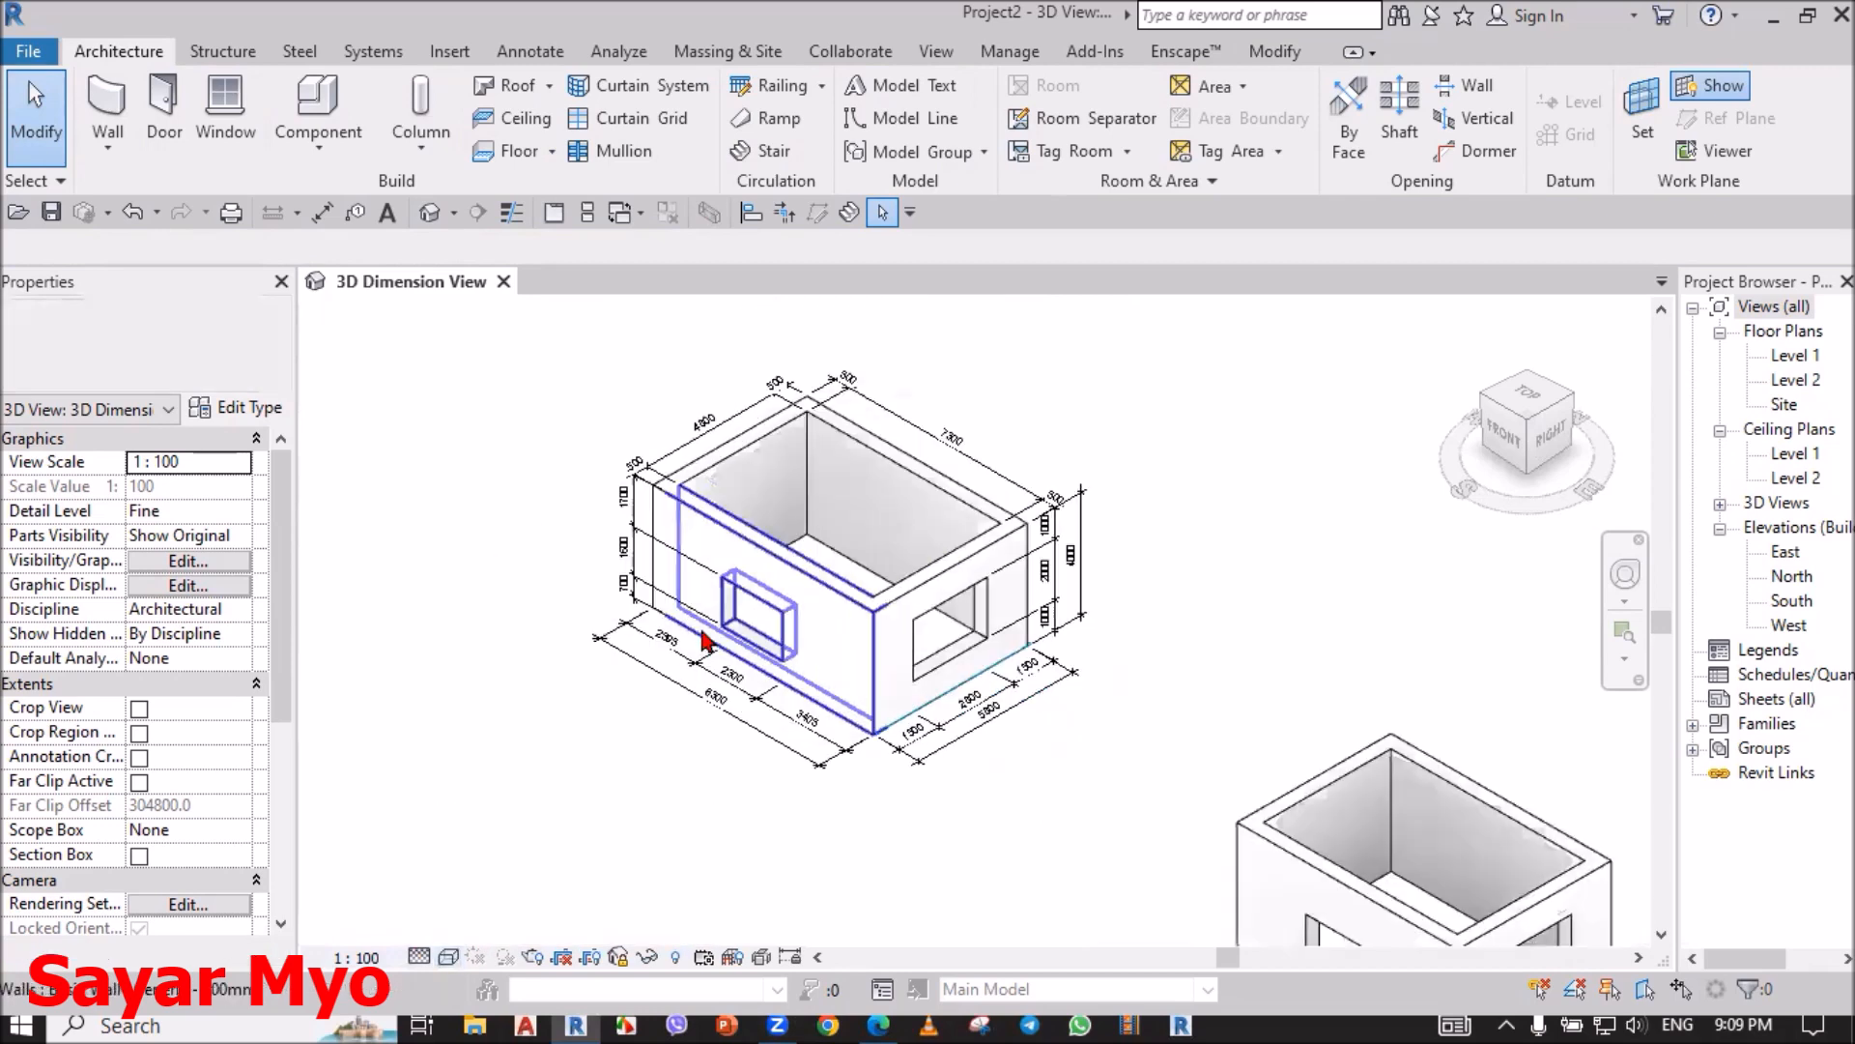
{"action": "scroll", "coordinate": [1197, 774], "scroll_direction": "up", "scroll_amount": 5}
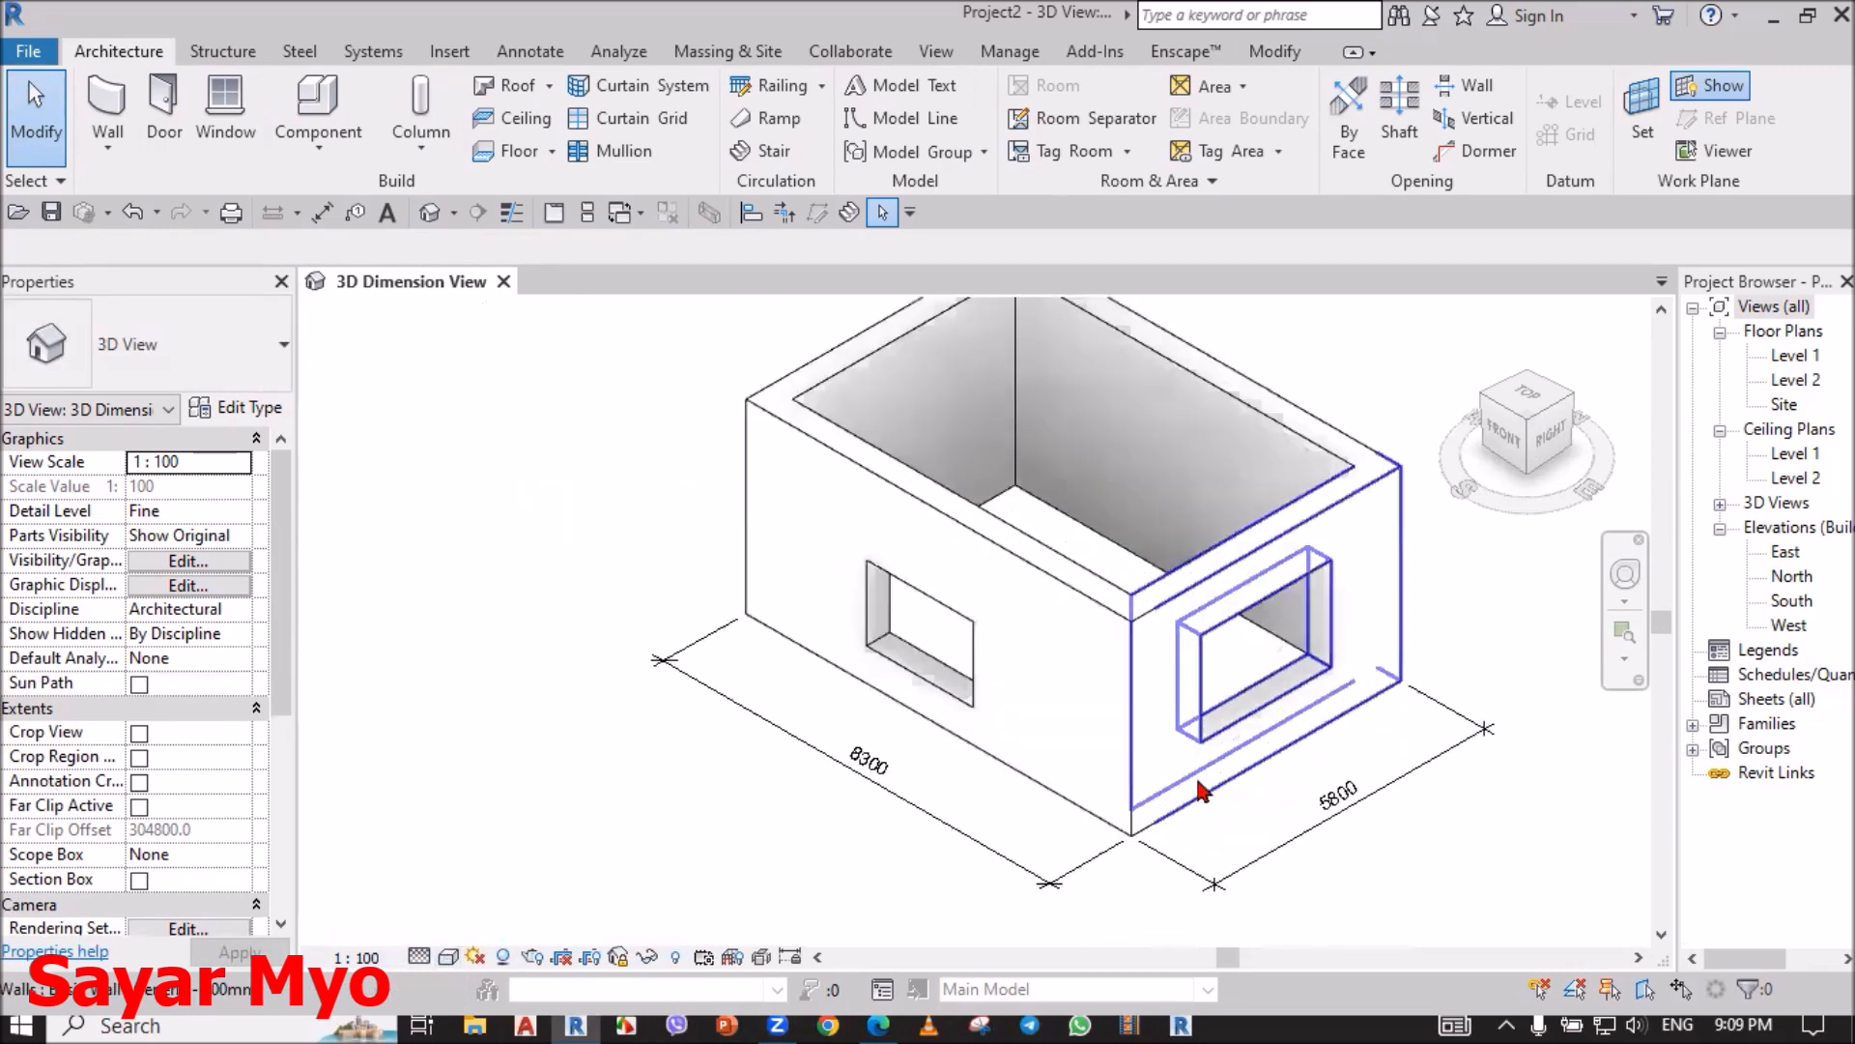
Step: Set the work plane by picking the short wall's outer face, check its grid, and hide the work plane
{"action": "scroll", "coordinate": [1165, 798], "scroll_direction": "down", "scroll_amount": 2}
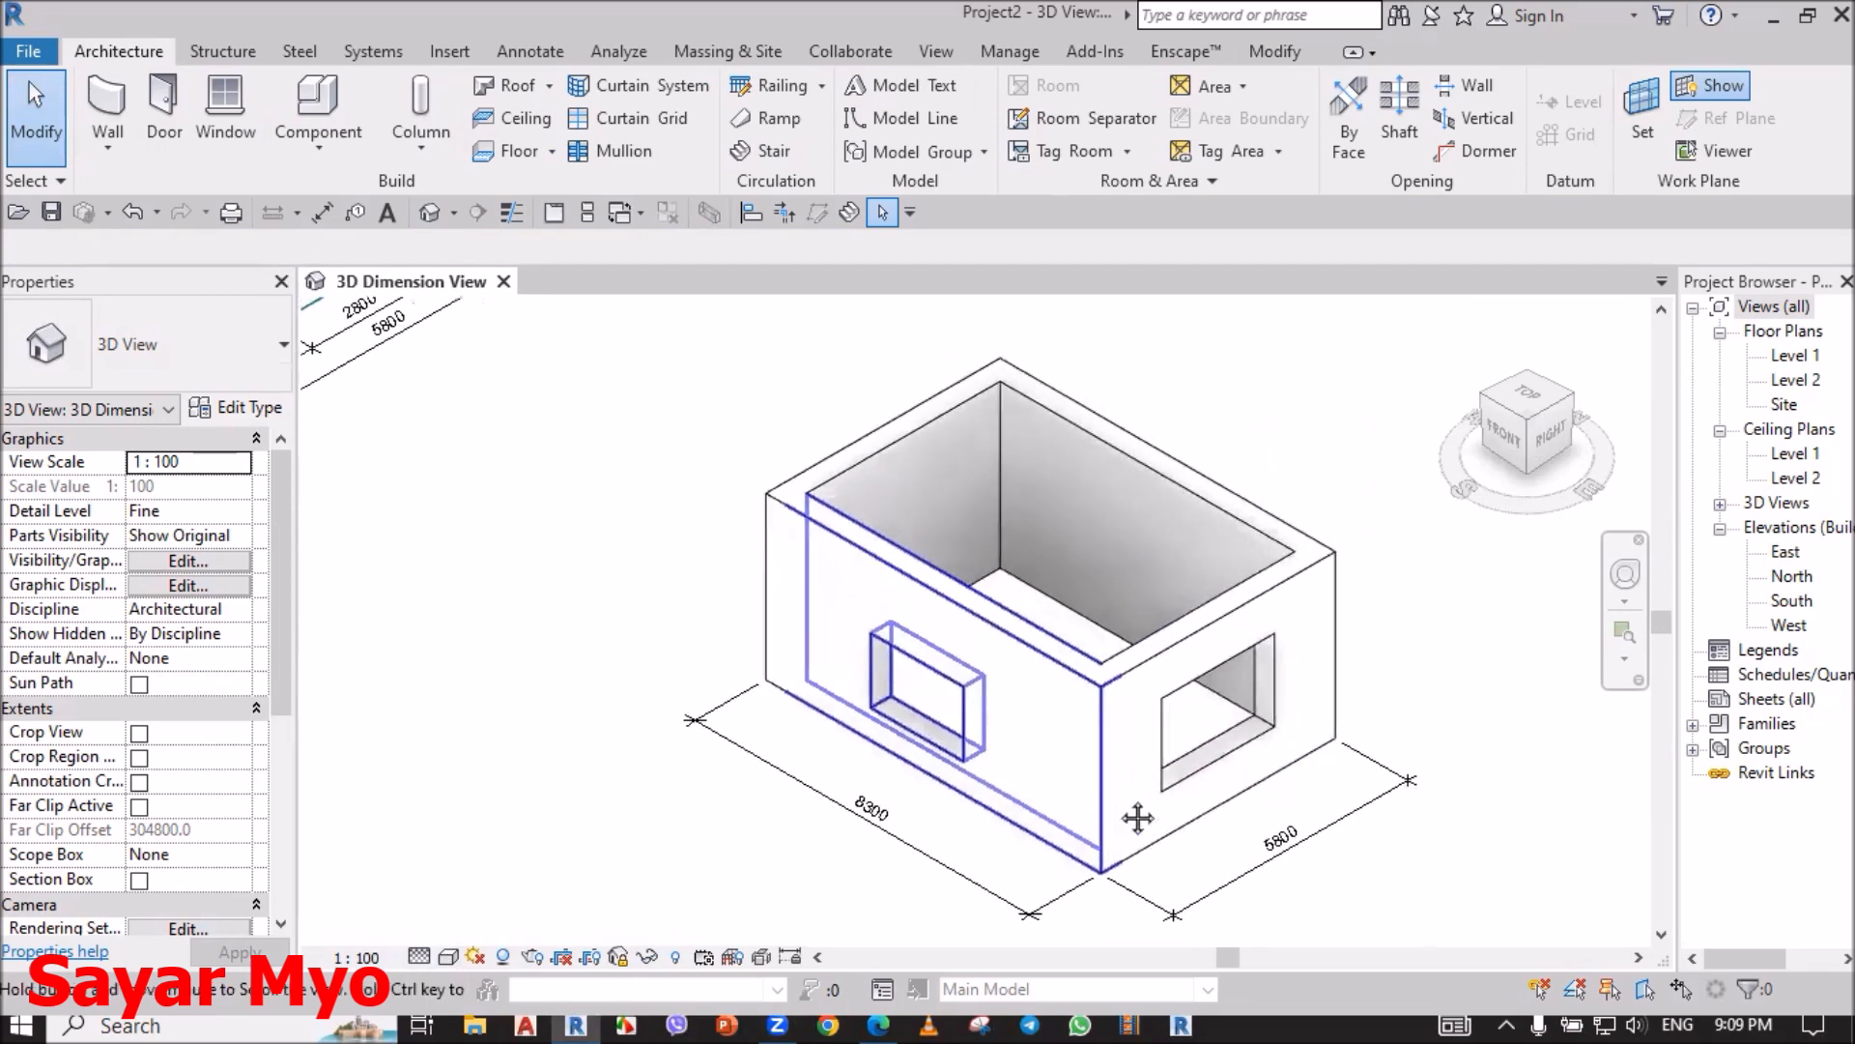
{"action": "scroll", "coordinate": [1141, 816], "scroll_direction": "up", "scroll_amount": 1}
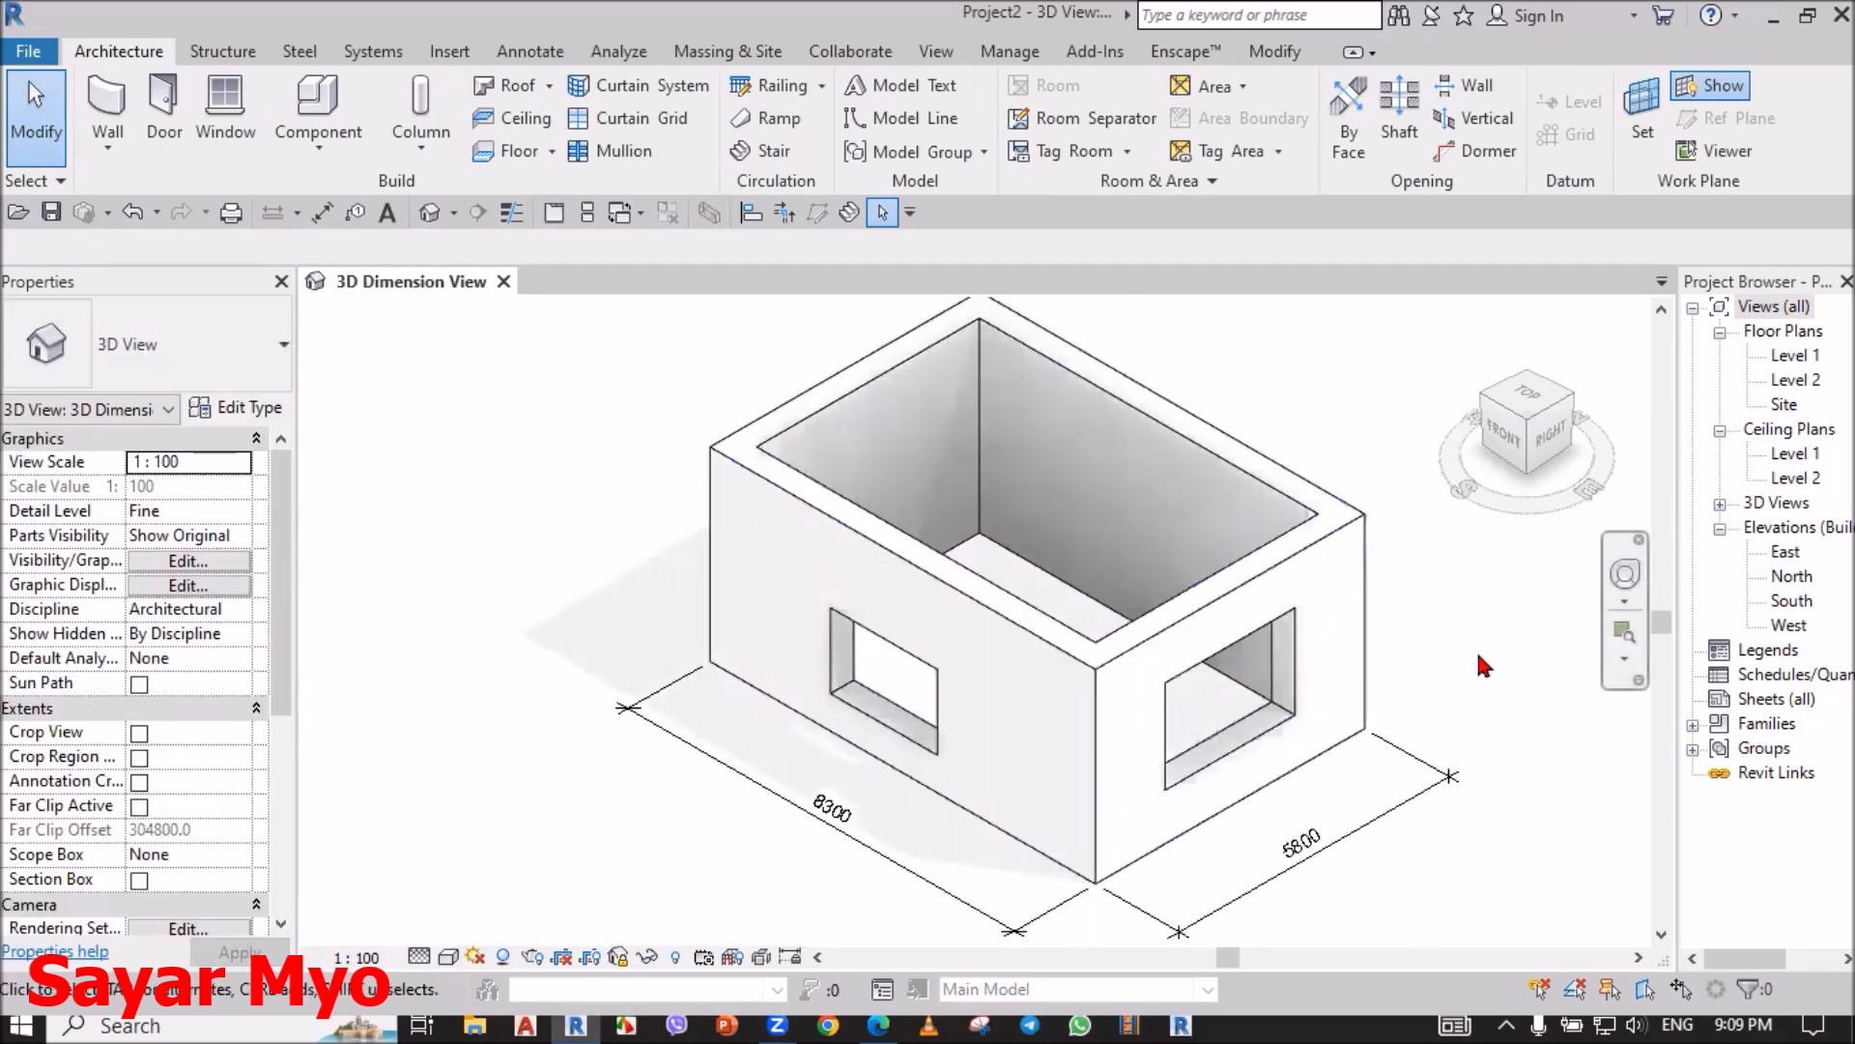
{"action": "left_click", "coordinate": [1640, 141]}
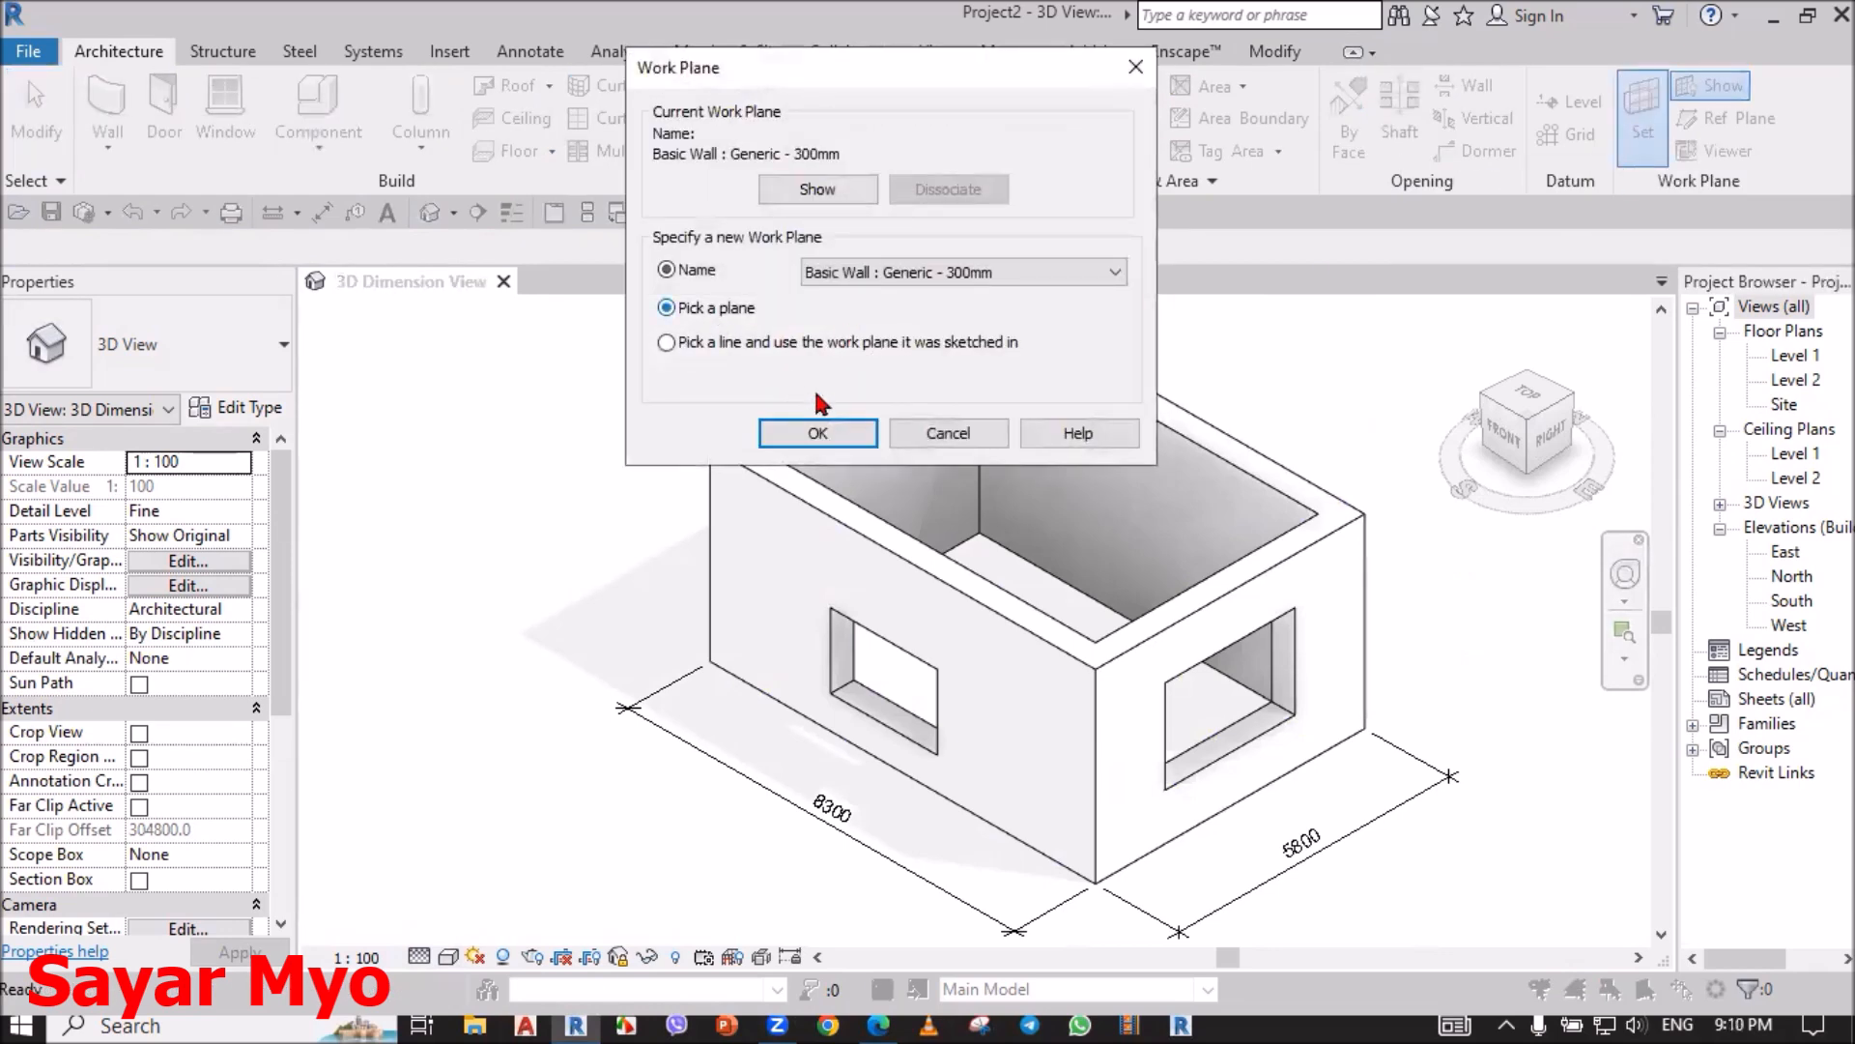
{"action": "left_click", "coordinate": [822, 433]}
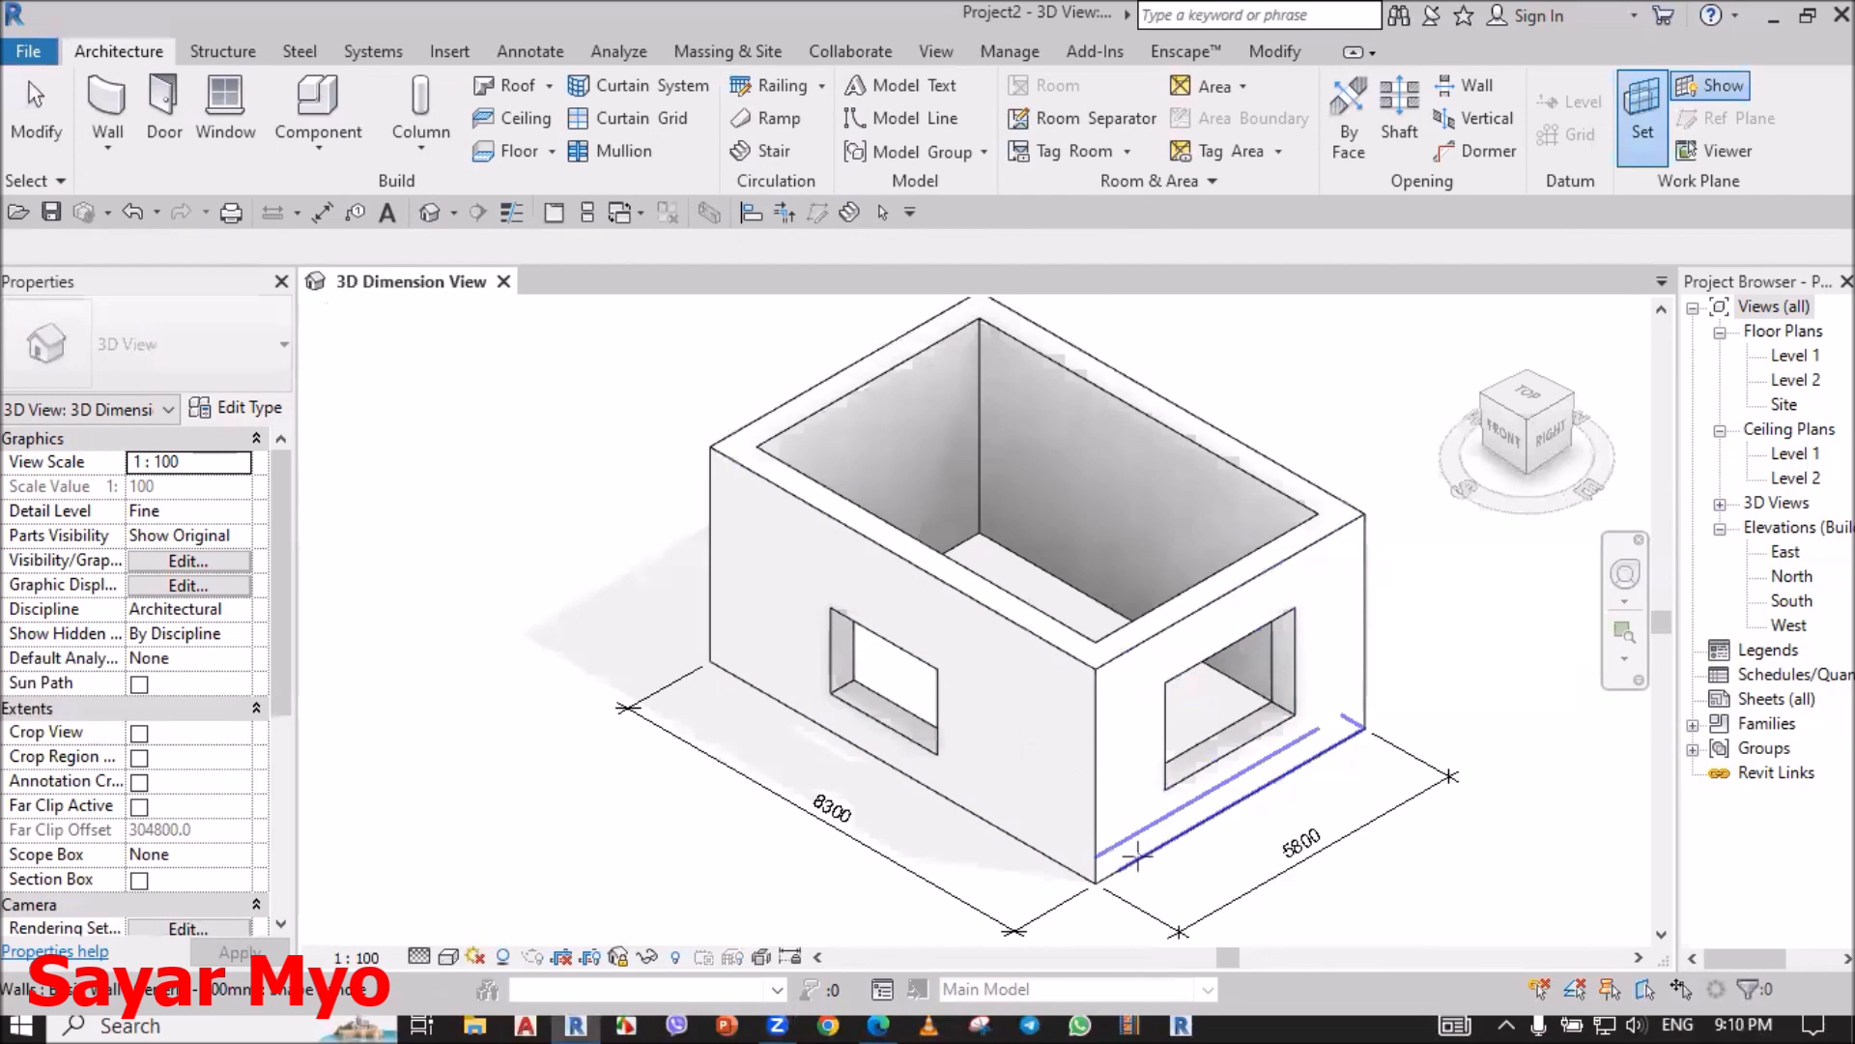
{"action": "left_click", "coordinate": [1336, 566]}
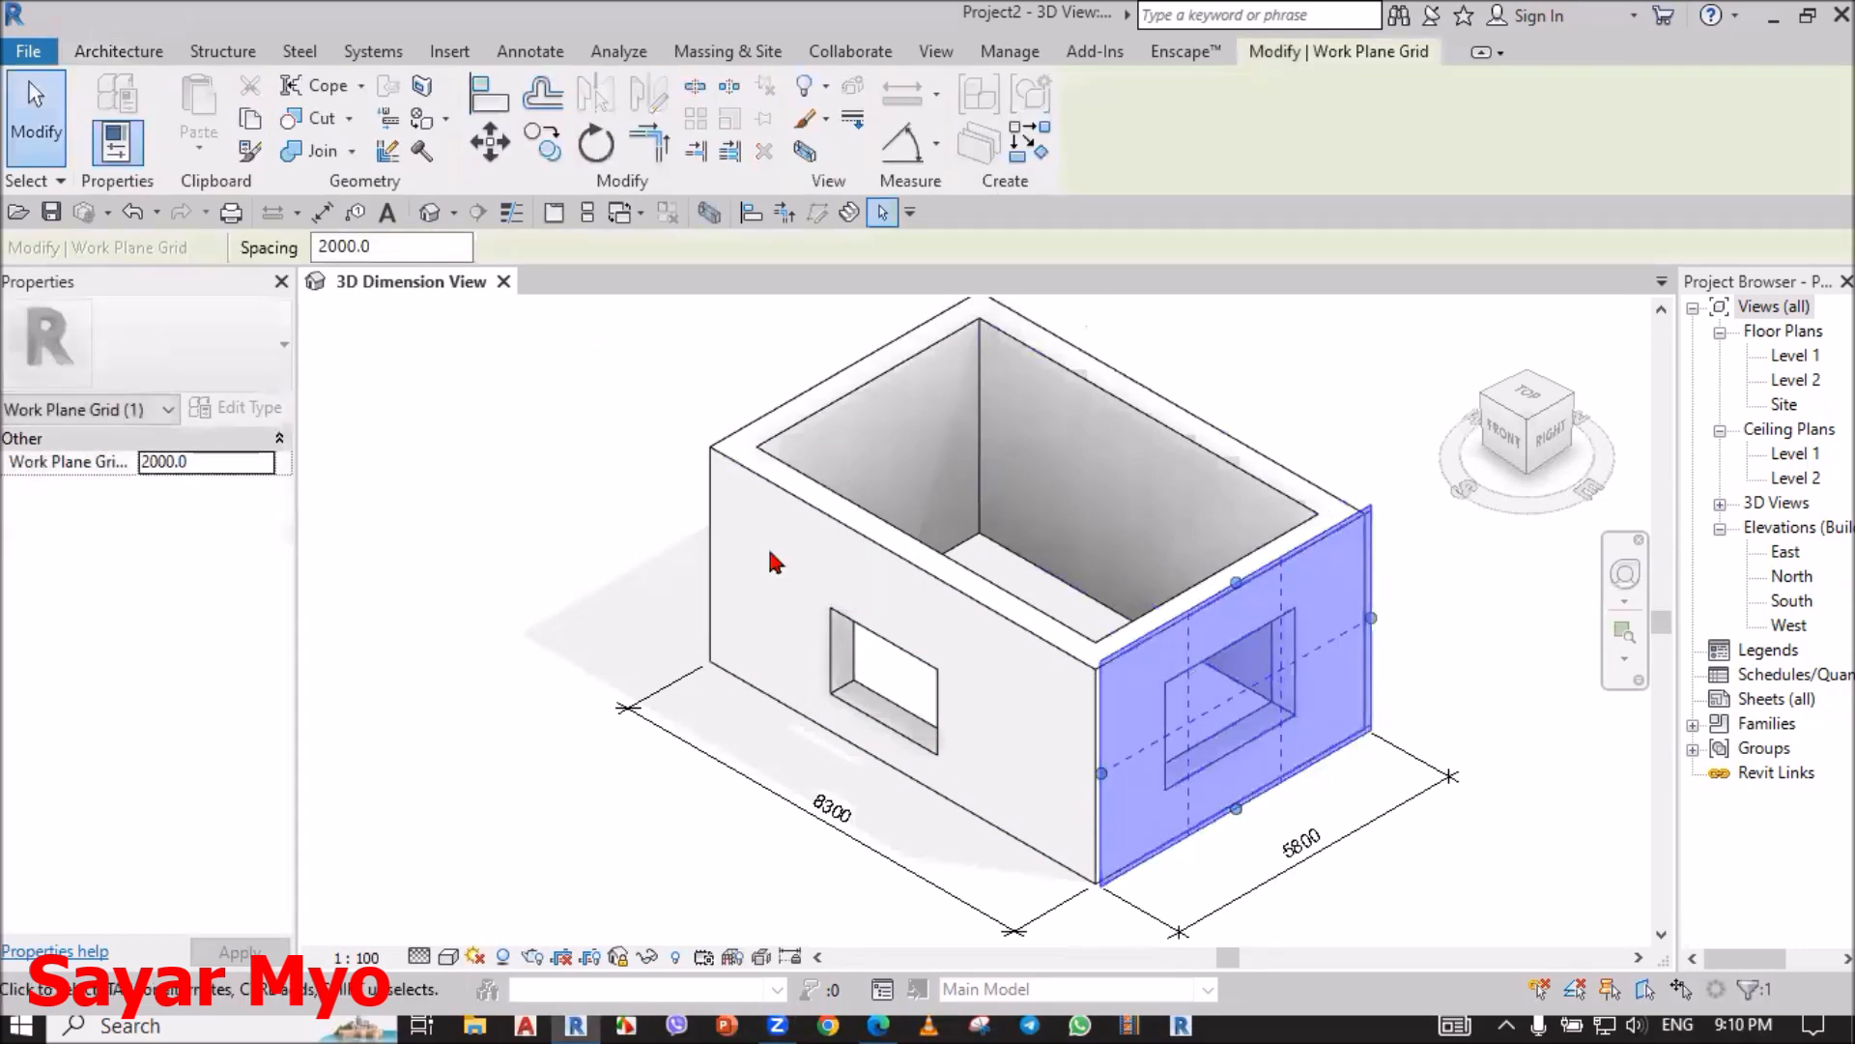
{"action": "left_click", "coordinate": [1452, 644]}
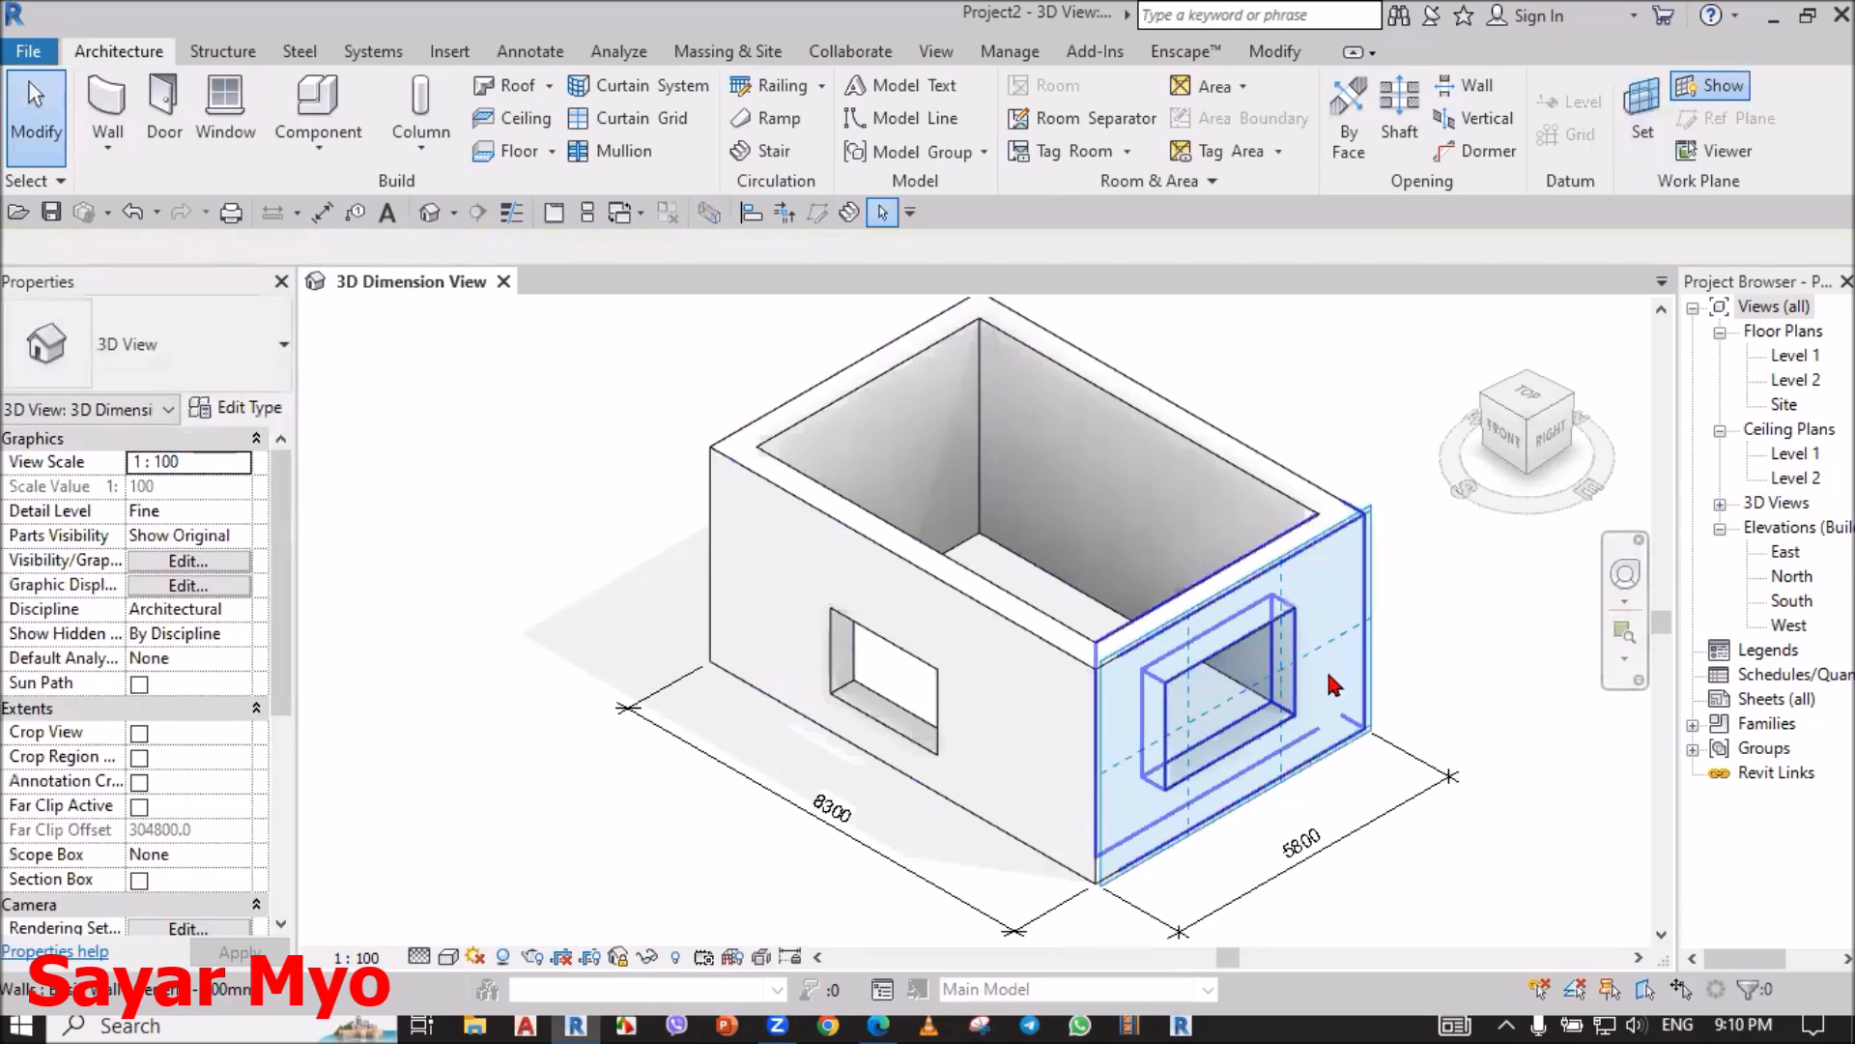
{"action": "left_click", "coordinate": [1695, 85]}
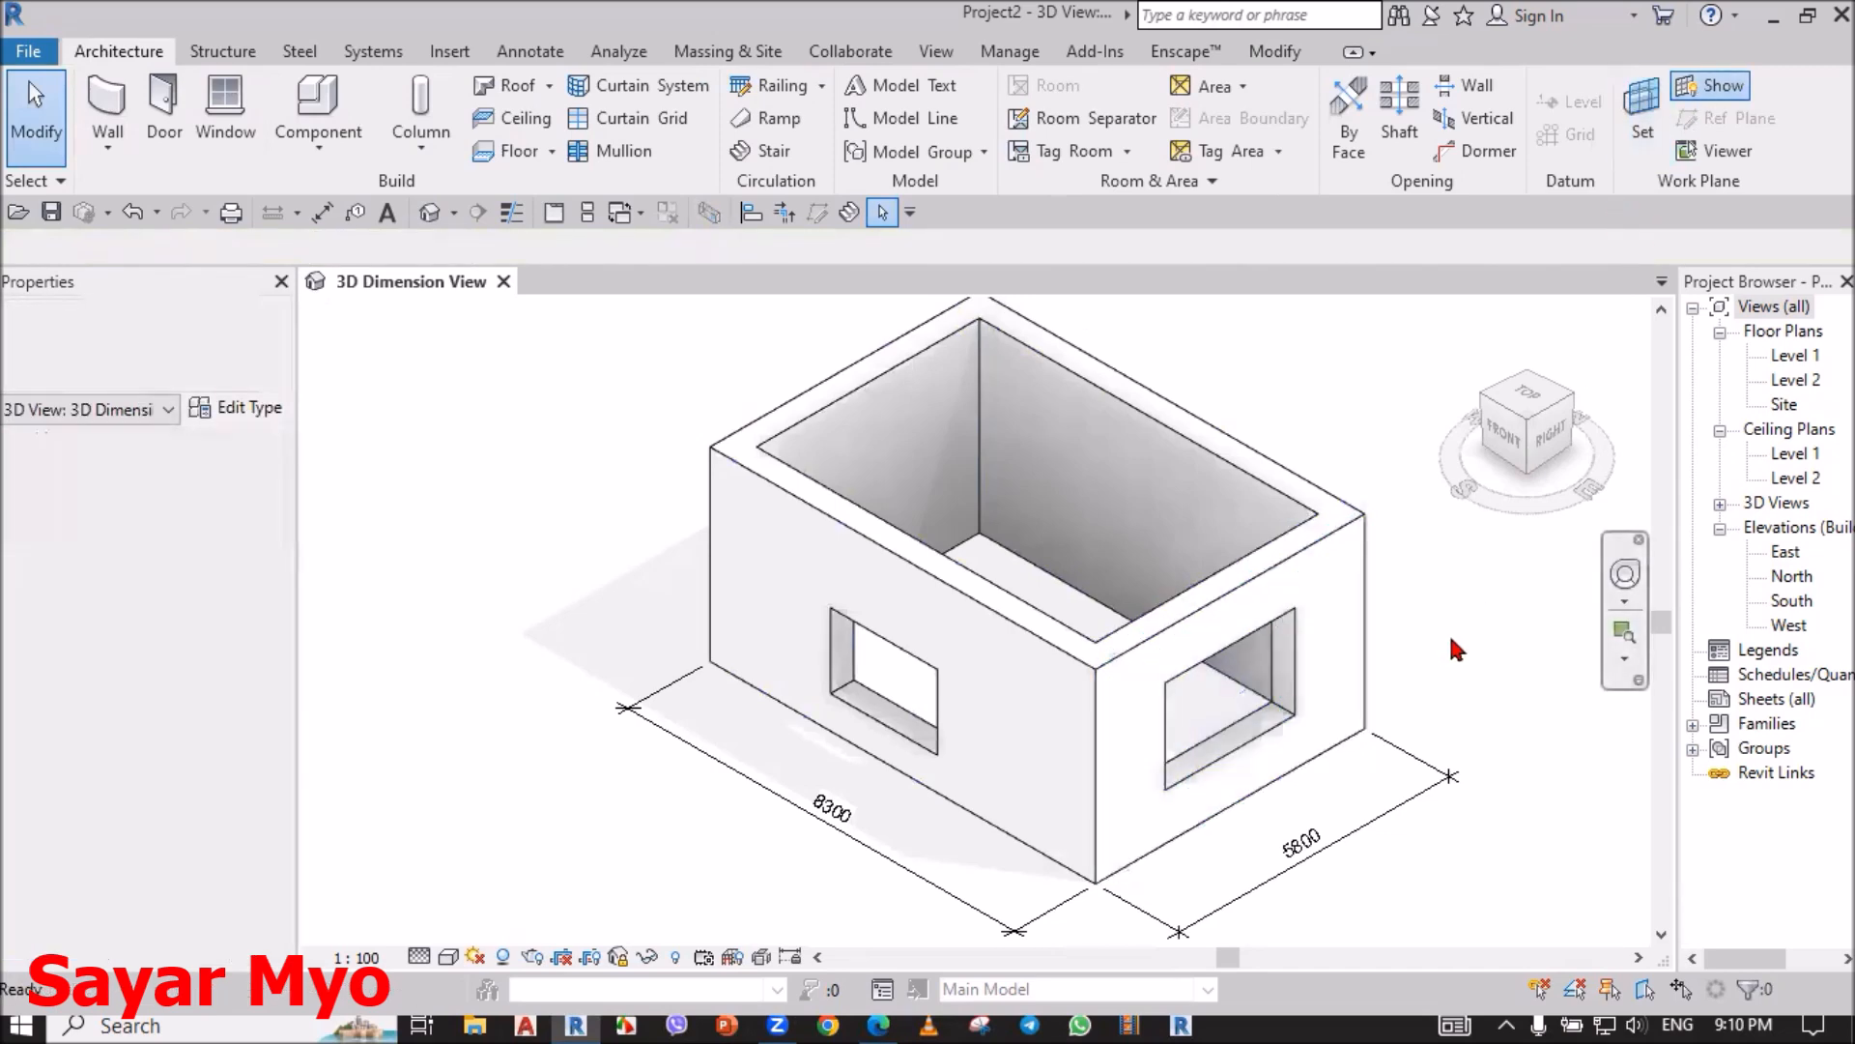
Step: Place a vertical aligned dimension string beside the short wall through its top edge, the opening's top and bottom, and the wall base
{"action": "left_click", "coordinate": [1282, 566]}
{"action": "left_click", "coordinate": [1286, 616]}
{"action": "left_click", "coordinate": [1286, 722]}
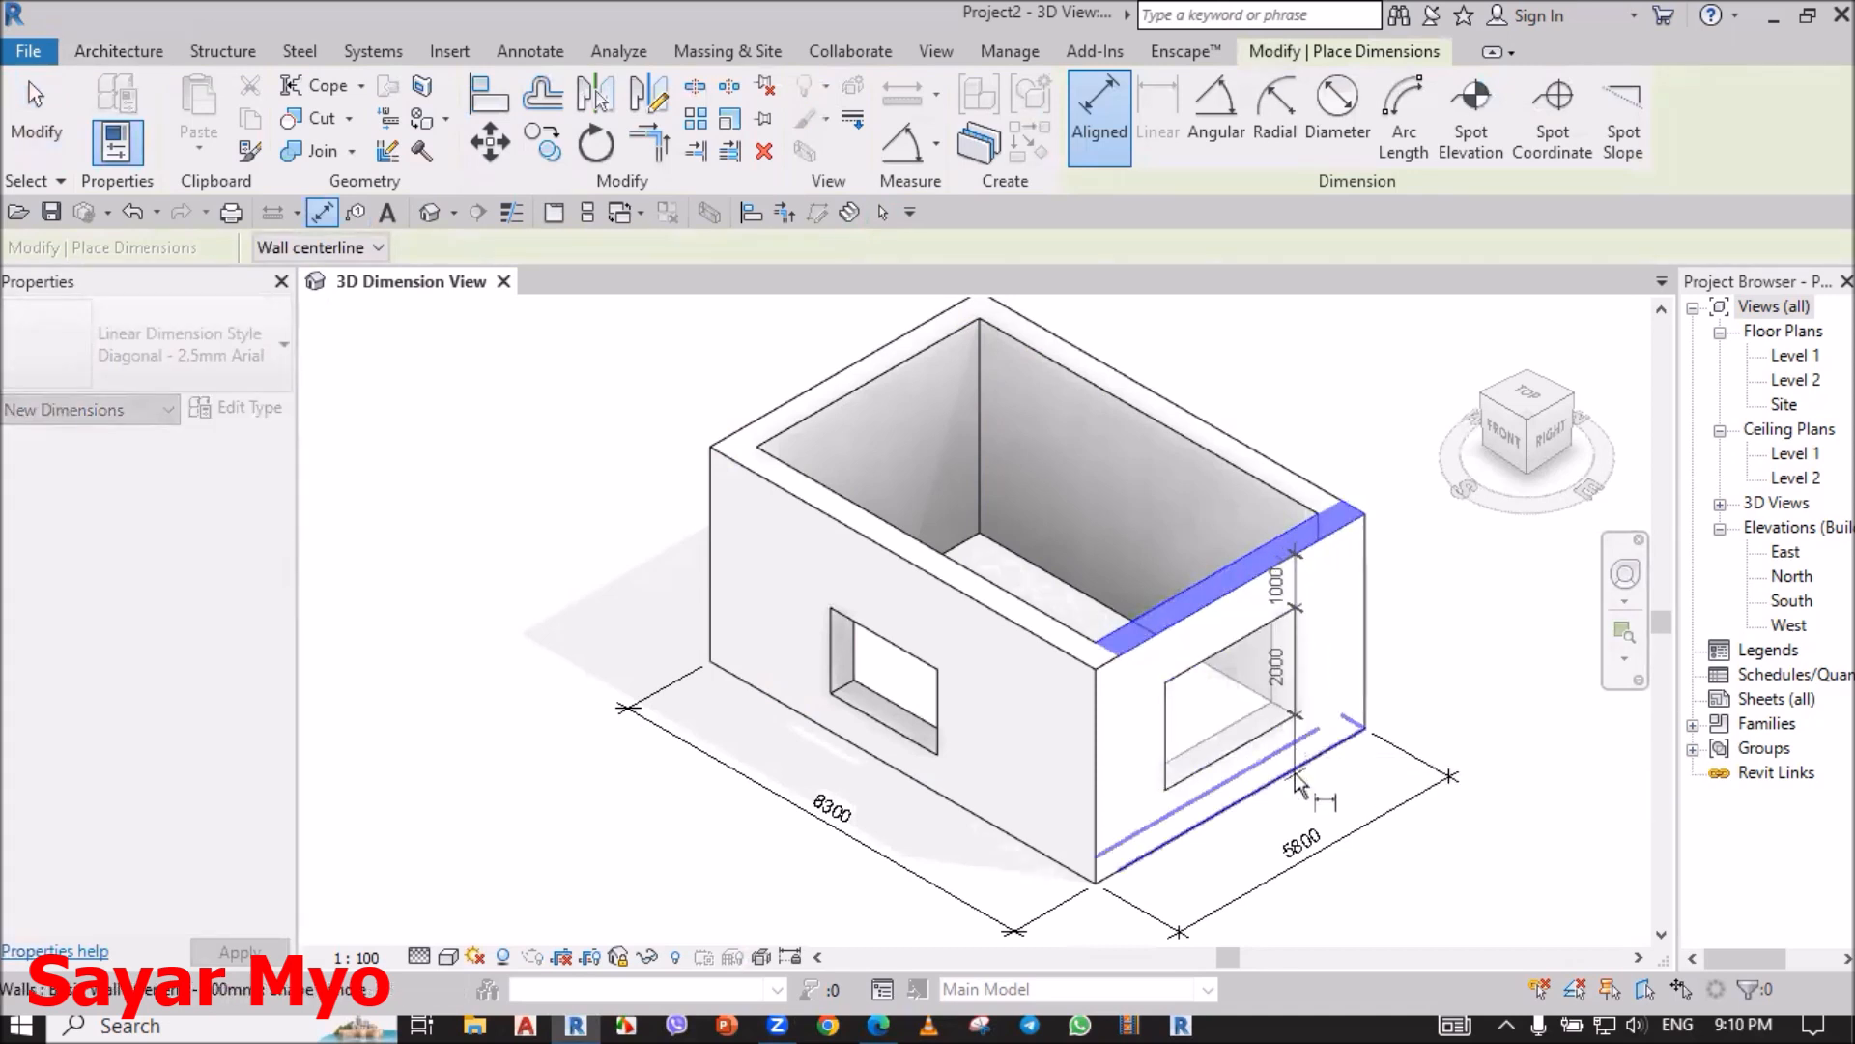
{"action": "left_click", "coordinate": [1296, 782]}
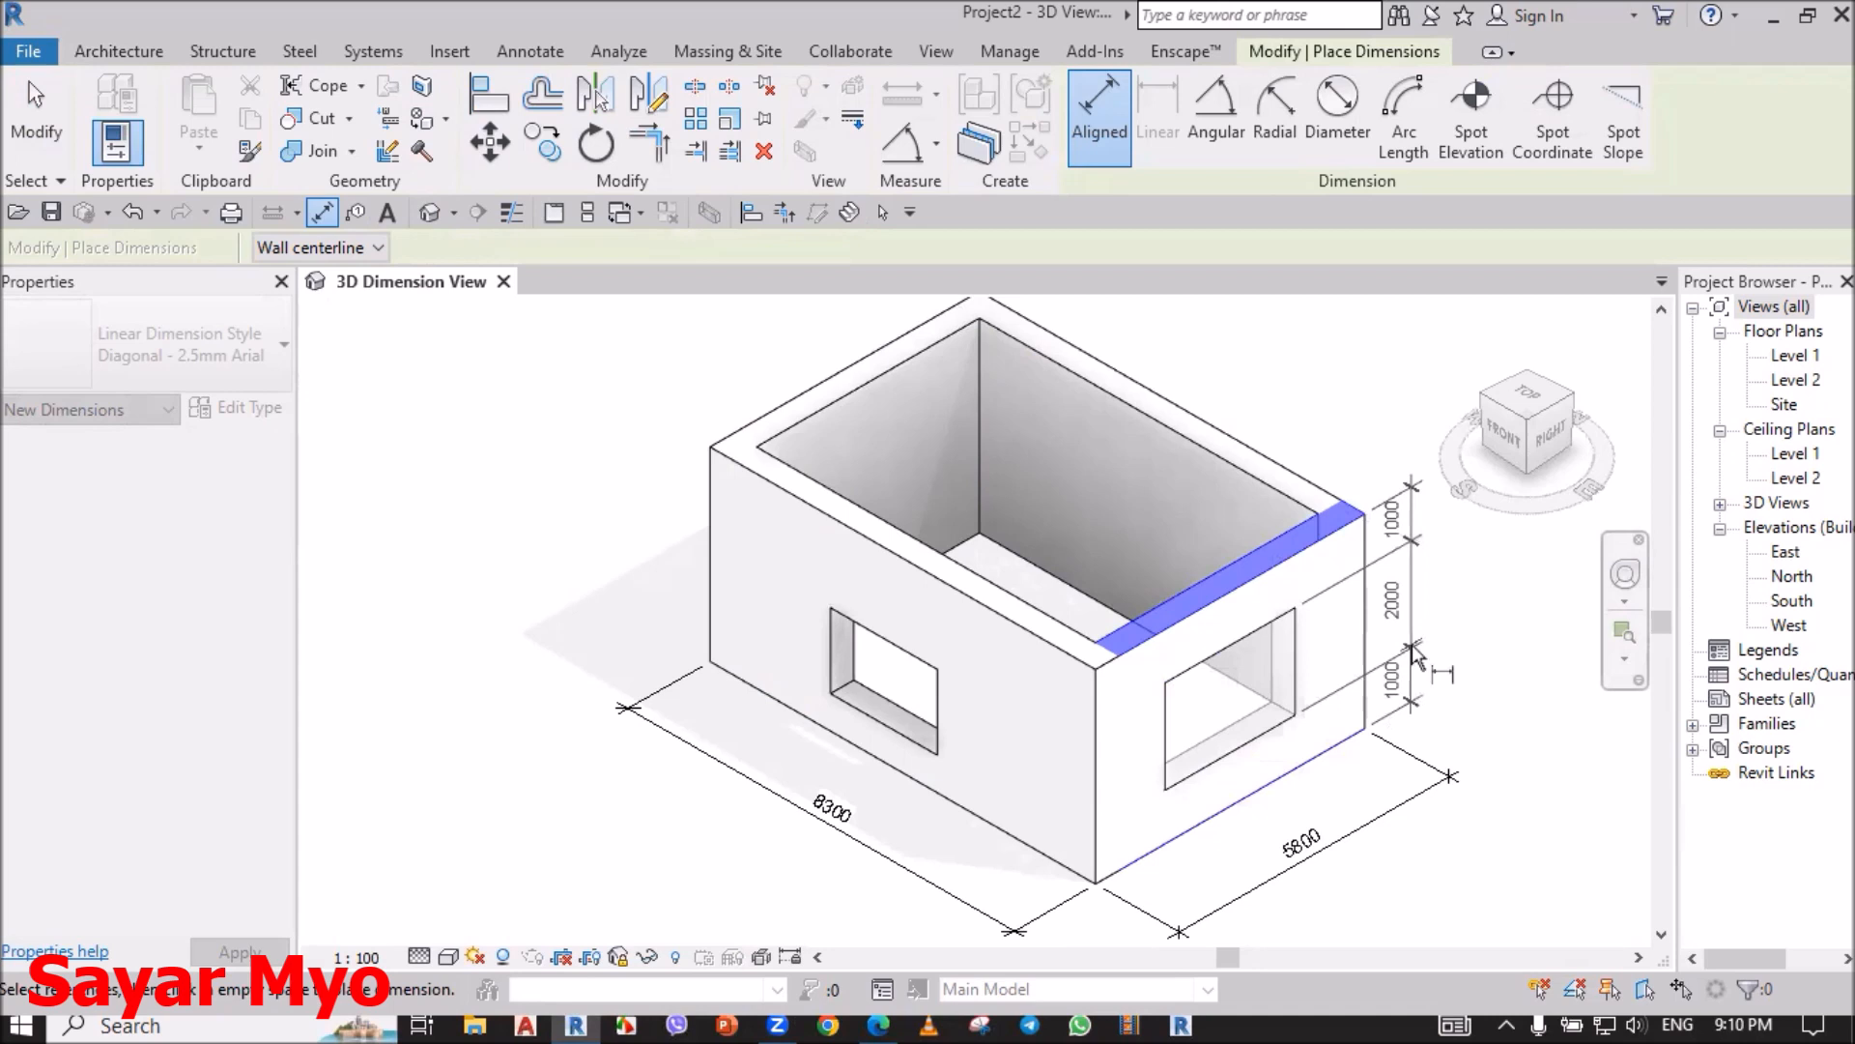
{"action": "left_click", "coordinate": [1413, 658]}
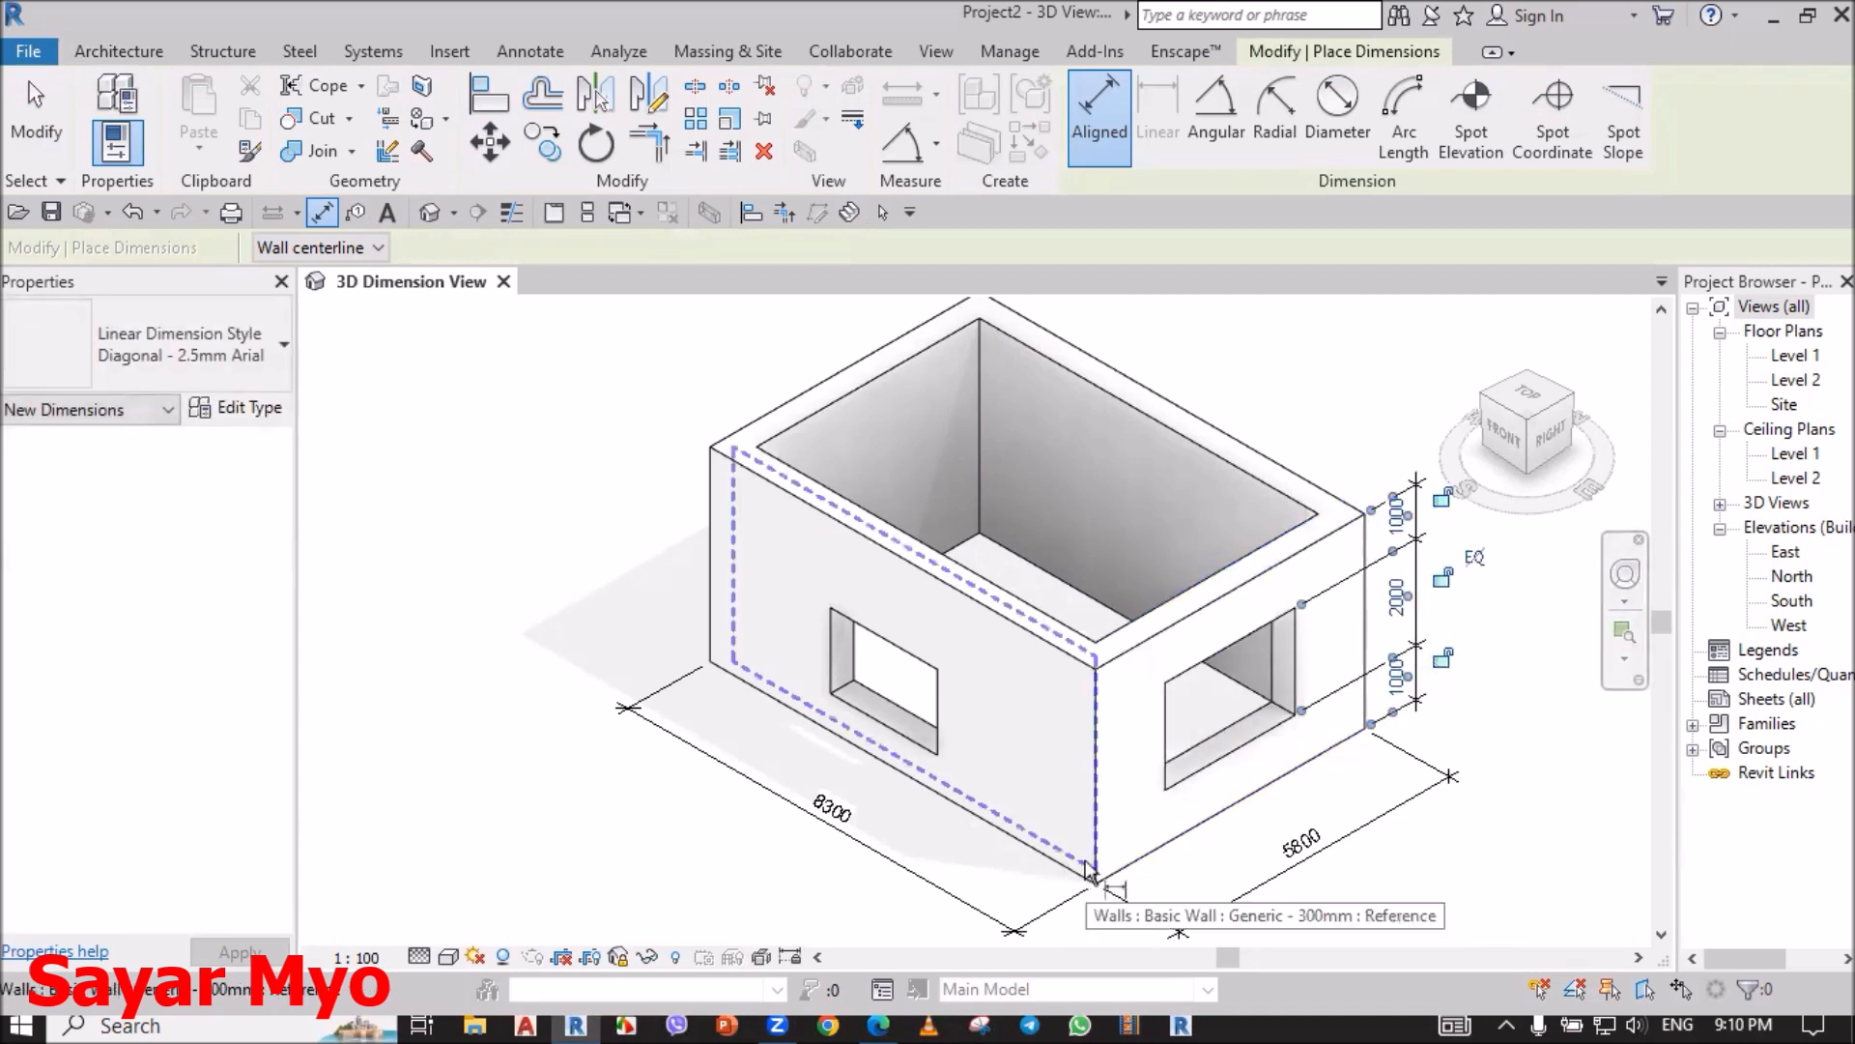
{"action": "left_click", "coordinate": [868, 763]}
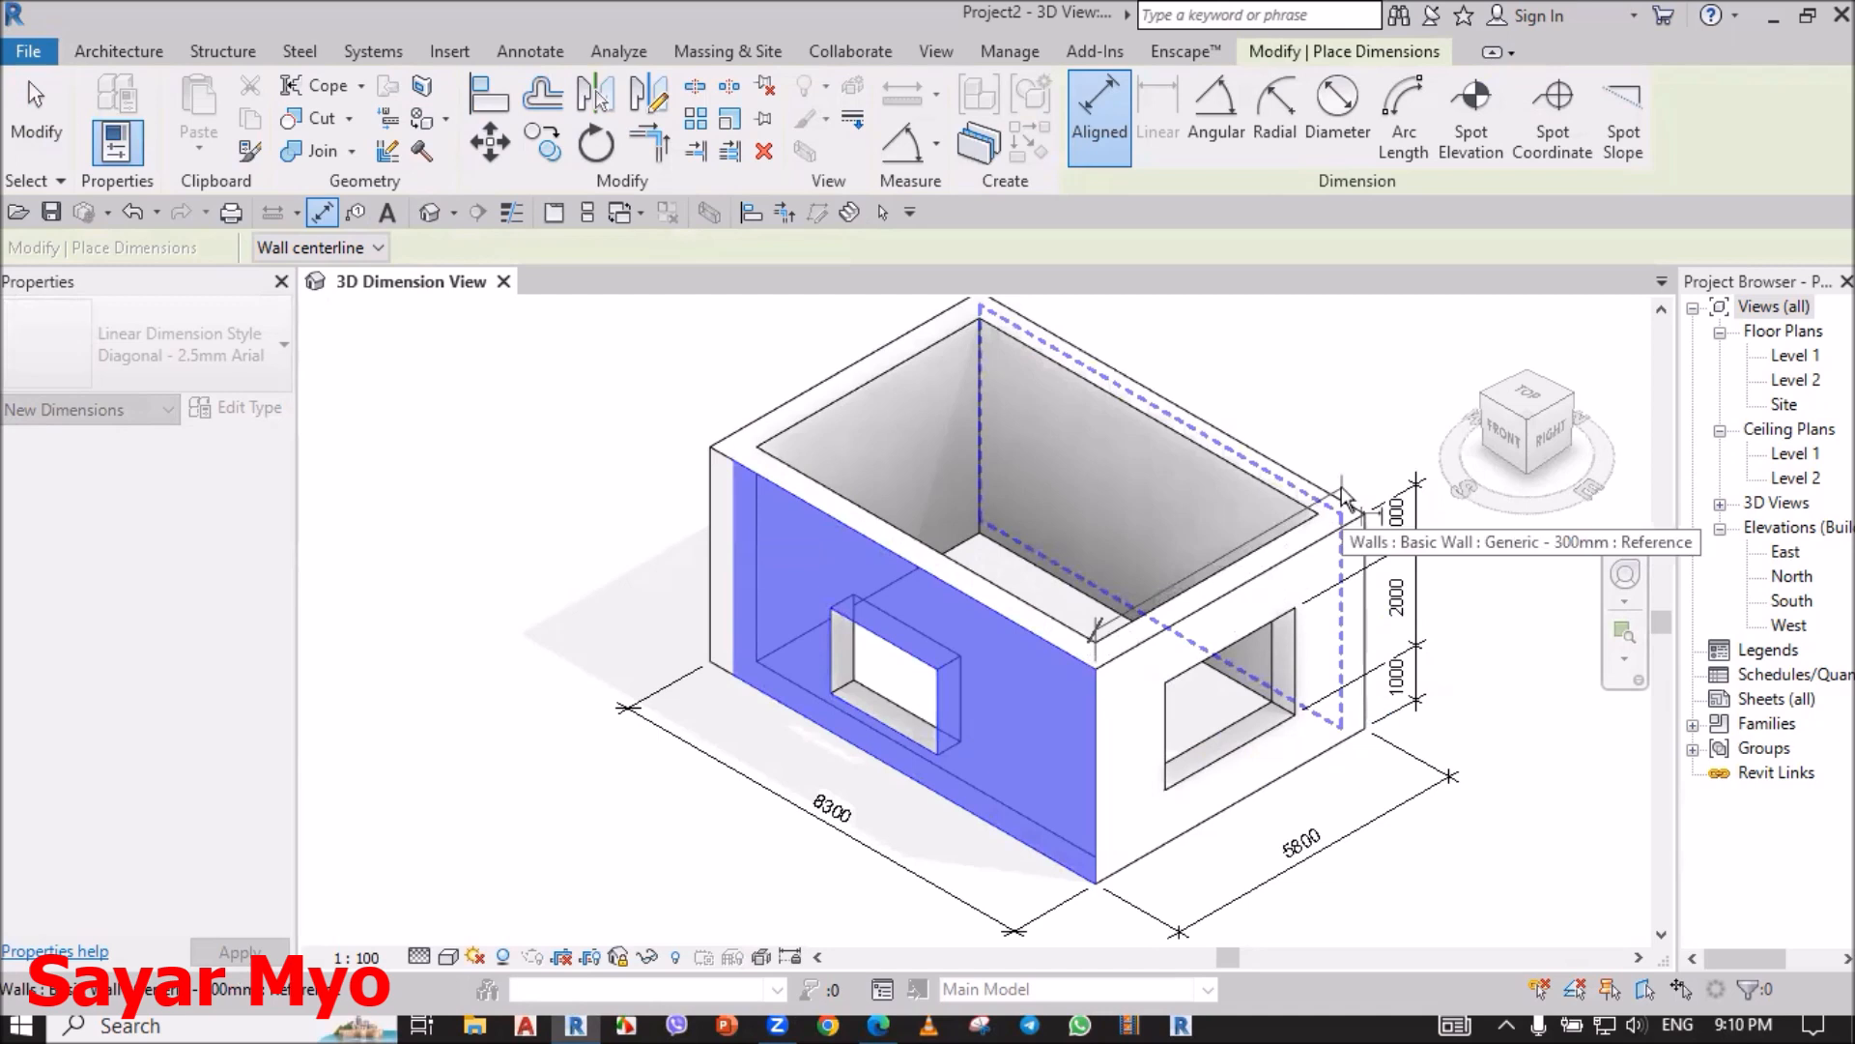
{"action": "key", "text": "Tab"}
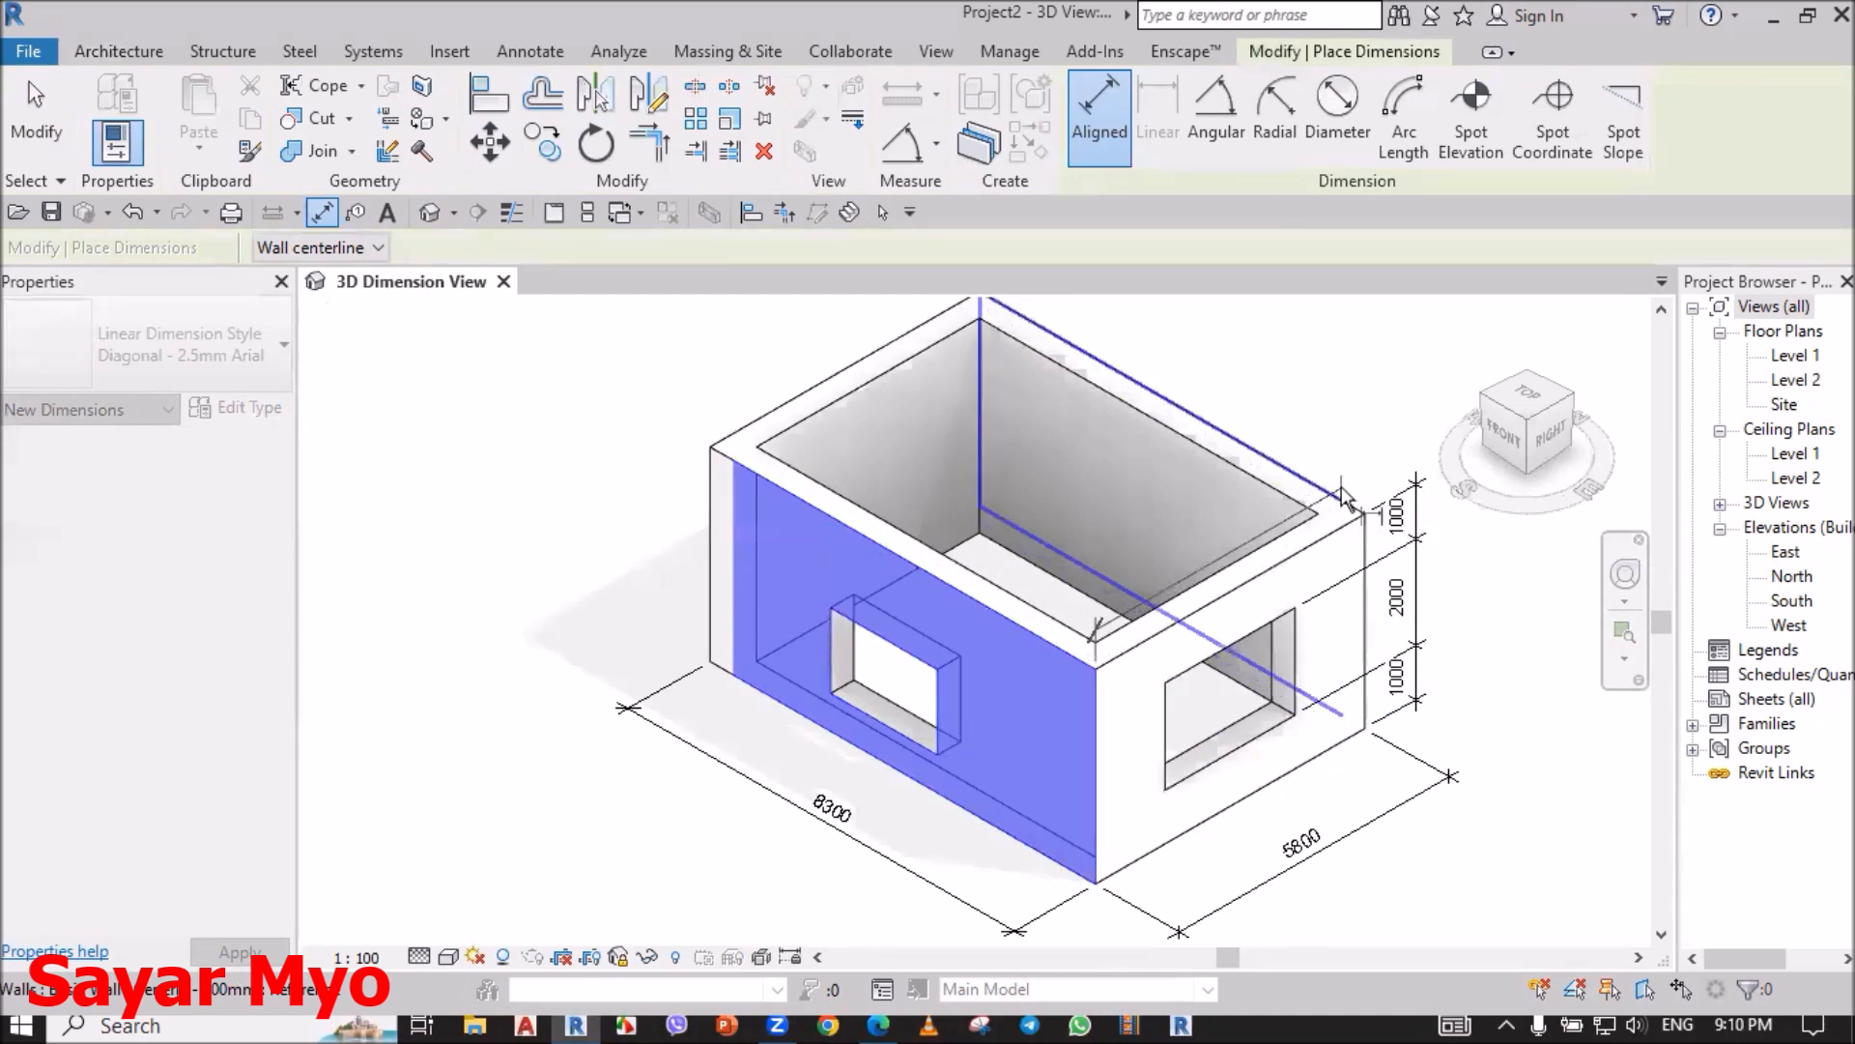
{"action": "left_click", "coordinate": [1342, 495]}
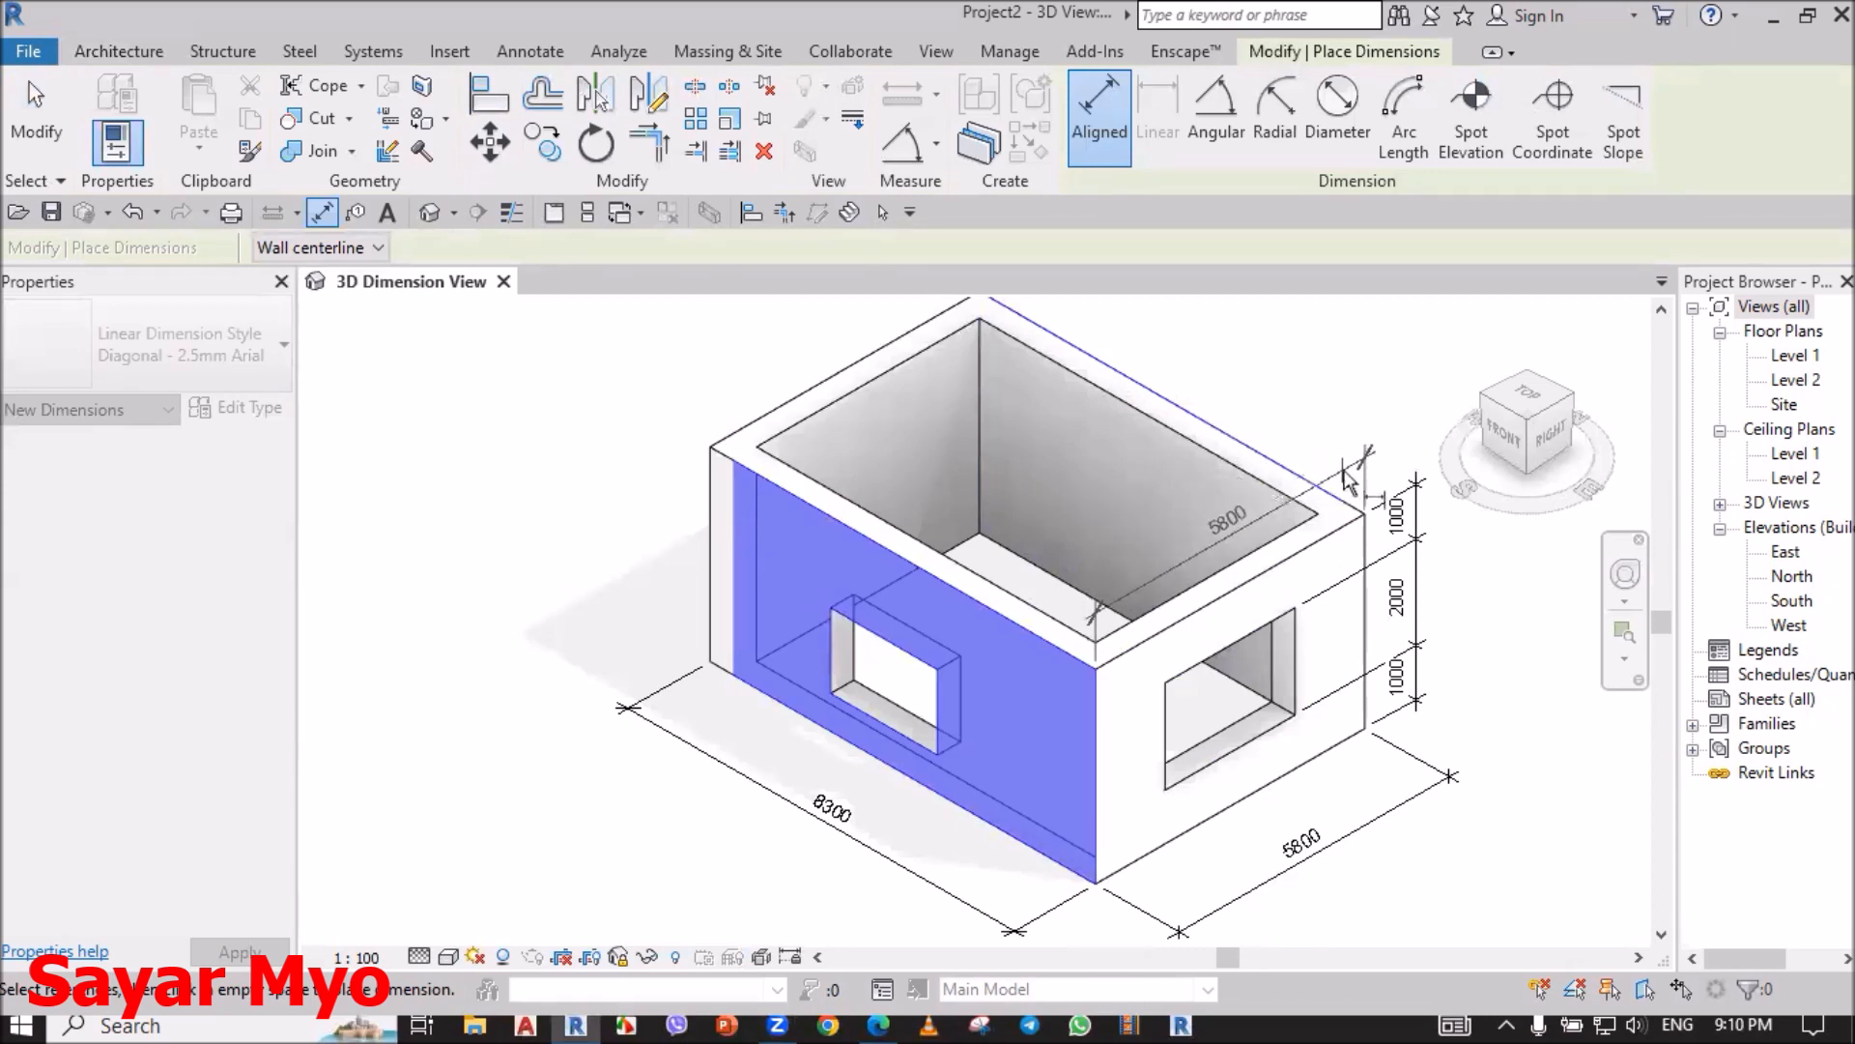
{"action": "left_click", "coordinate": [1292, 633]}
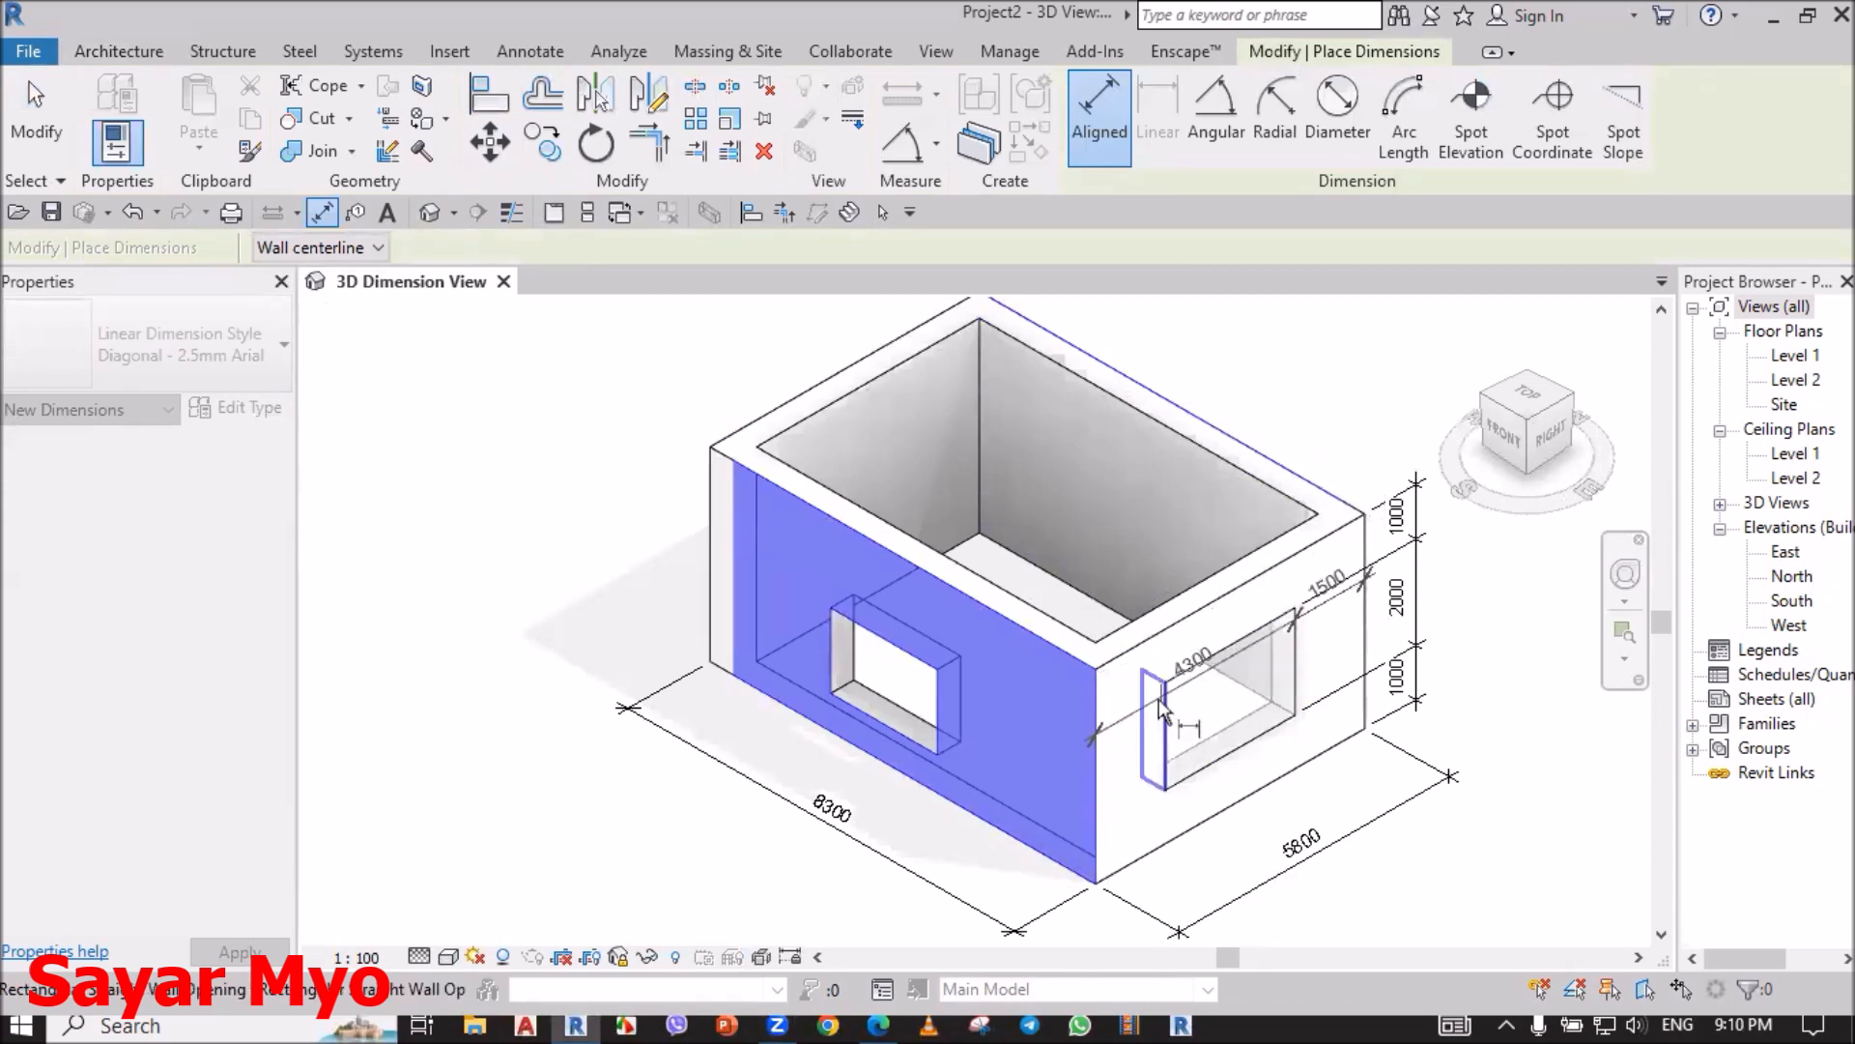
{"action": "left_click", "coordinate": [1157, 706]}
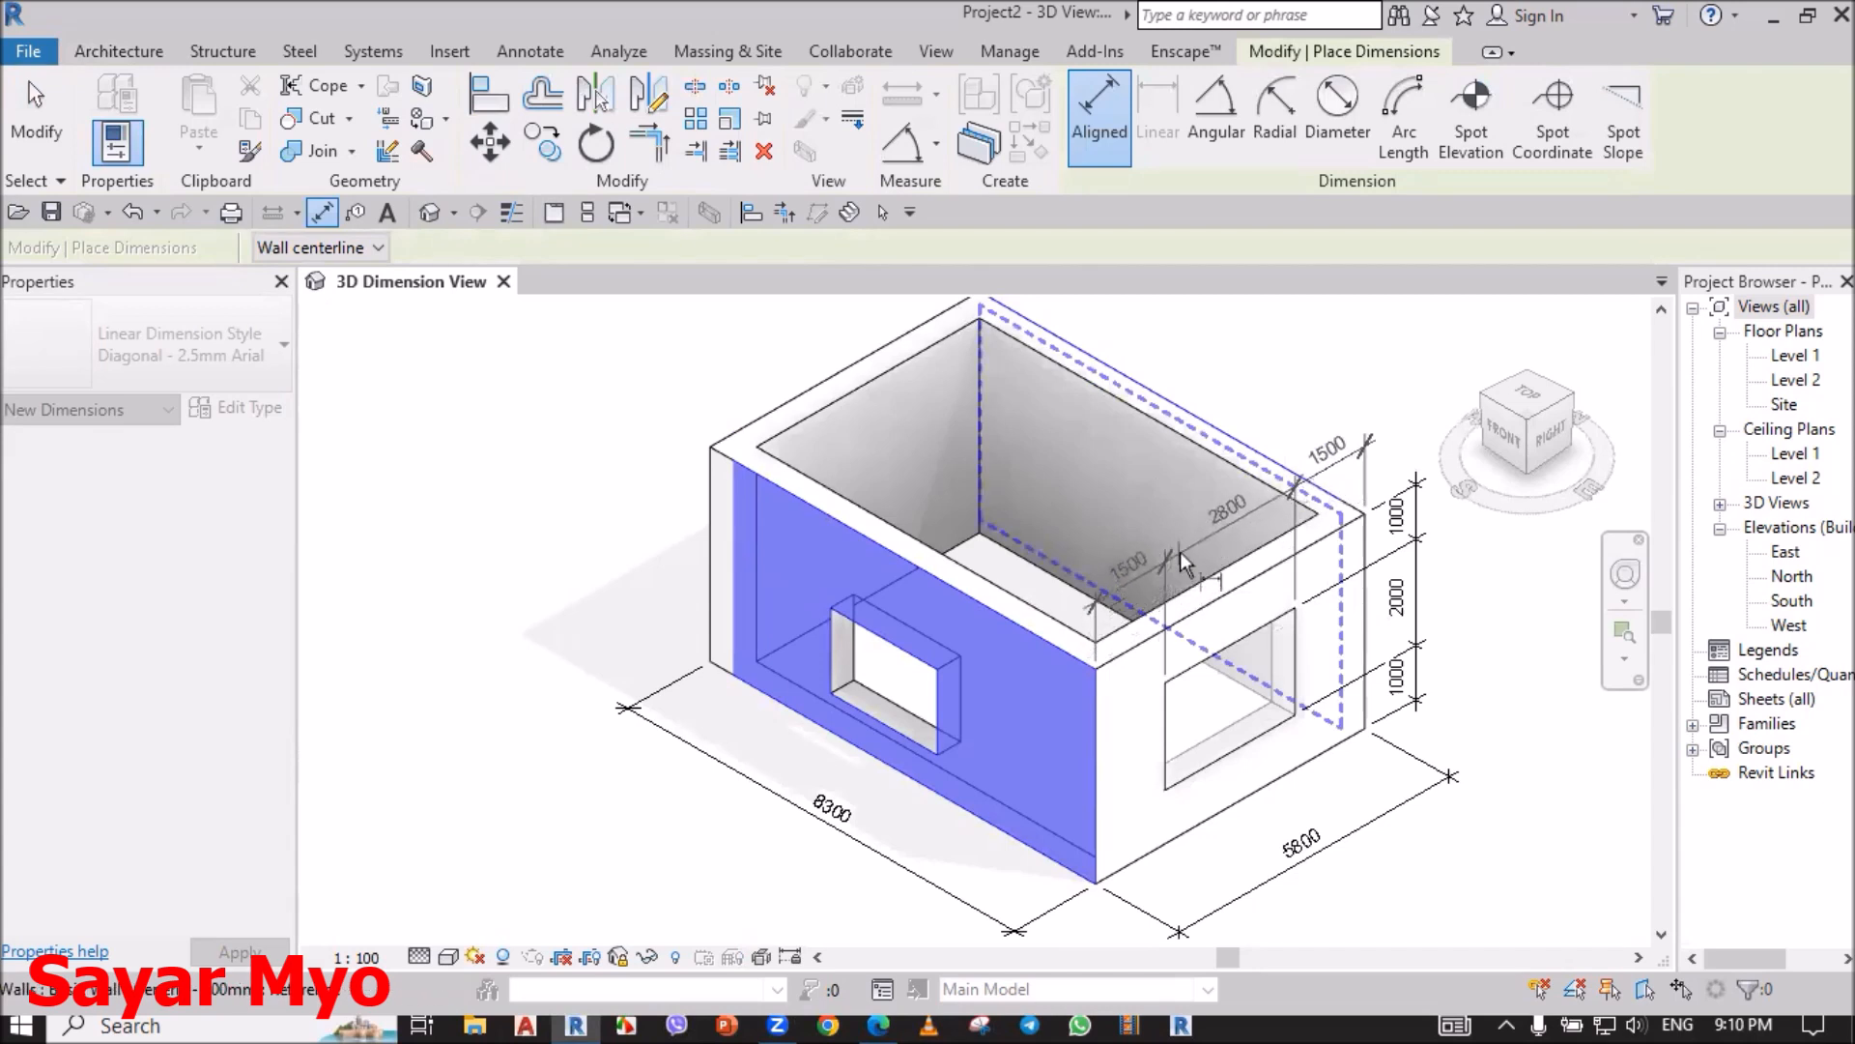
{"action": "scroll", "coordinate": [1193, 470], "scroll_direction": "down", "scroll_amount": 3}
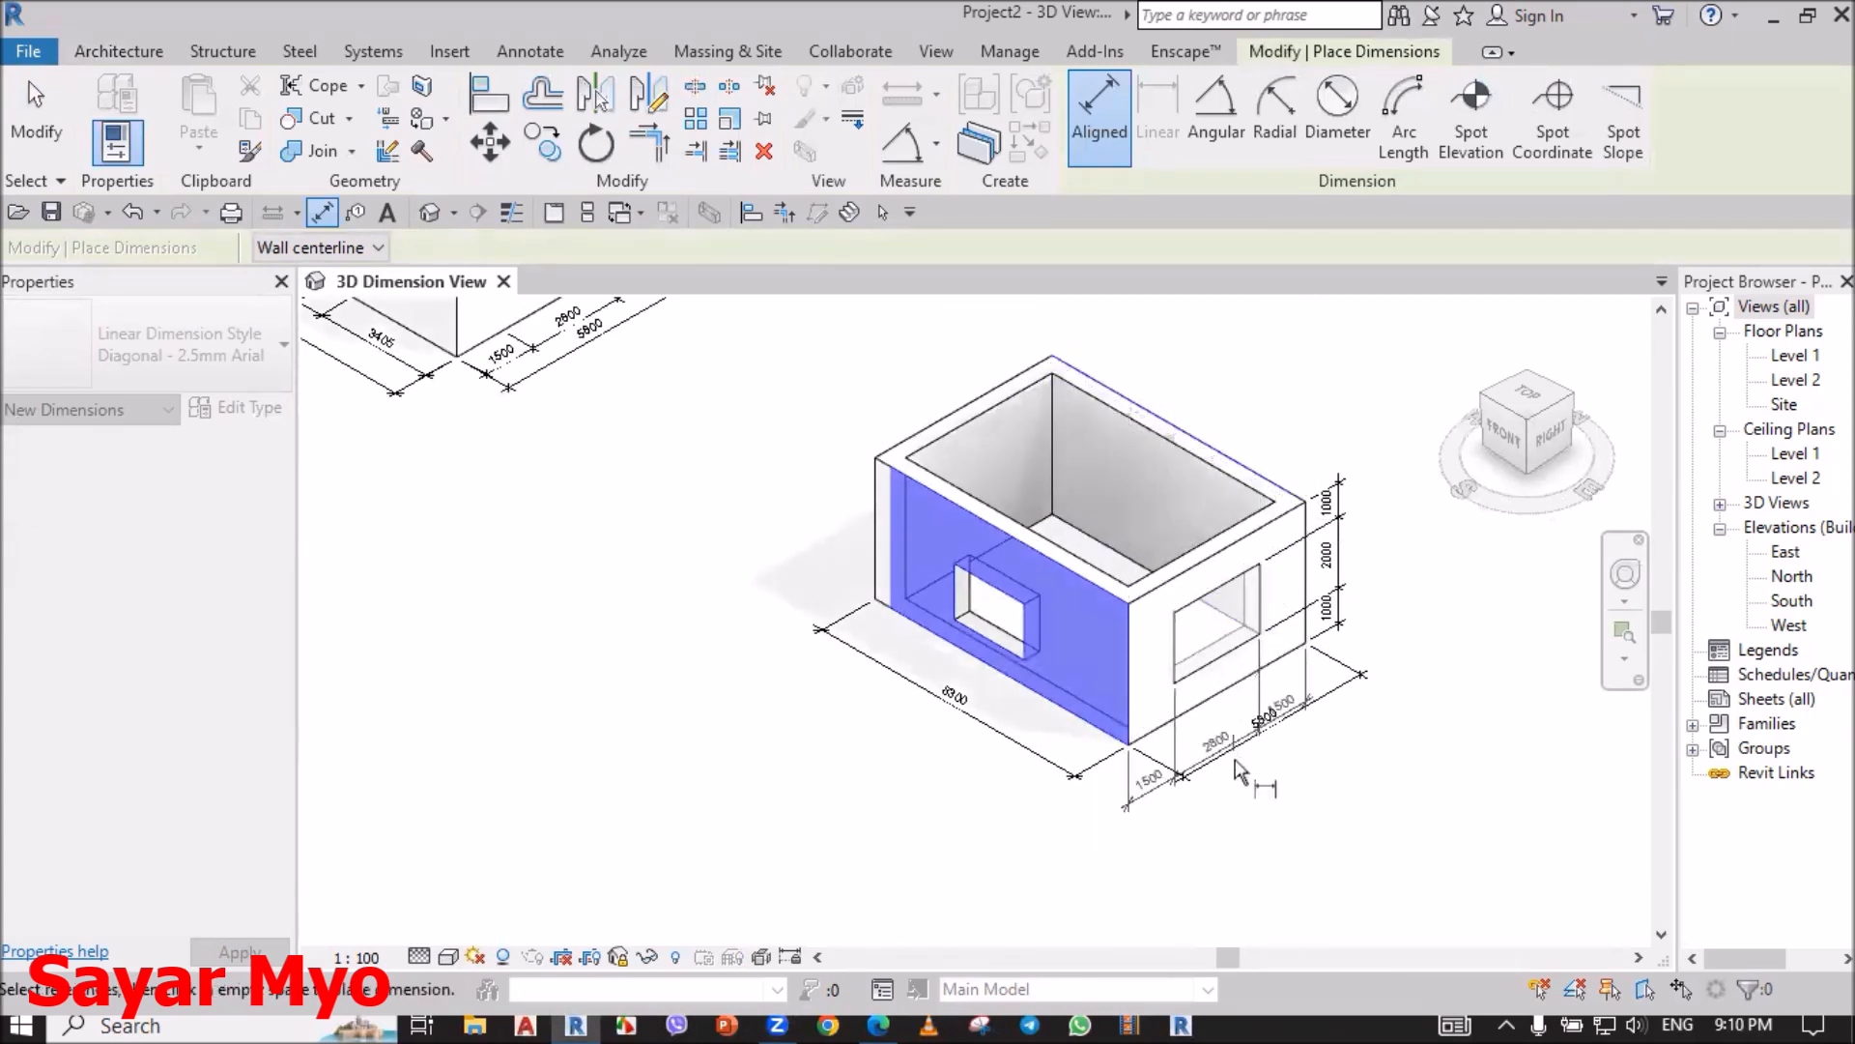
{"action": "scroll", "coordinate": [1229, 724], "scroll_direction": "up", "scroll_amount": 5}
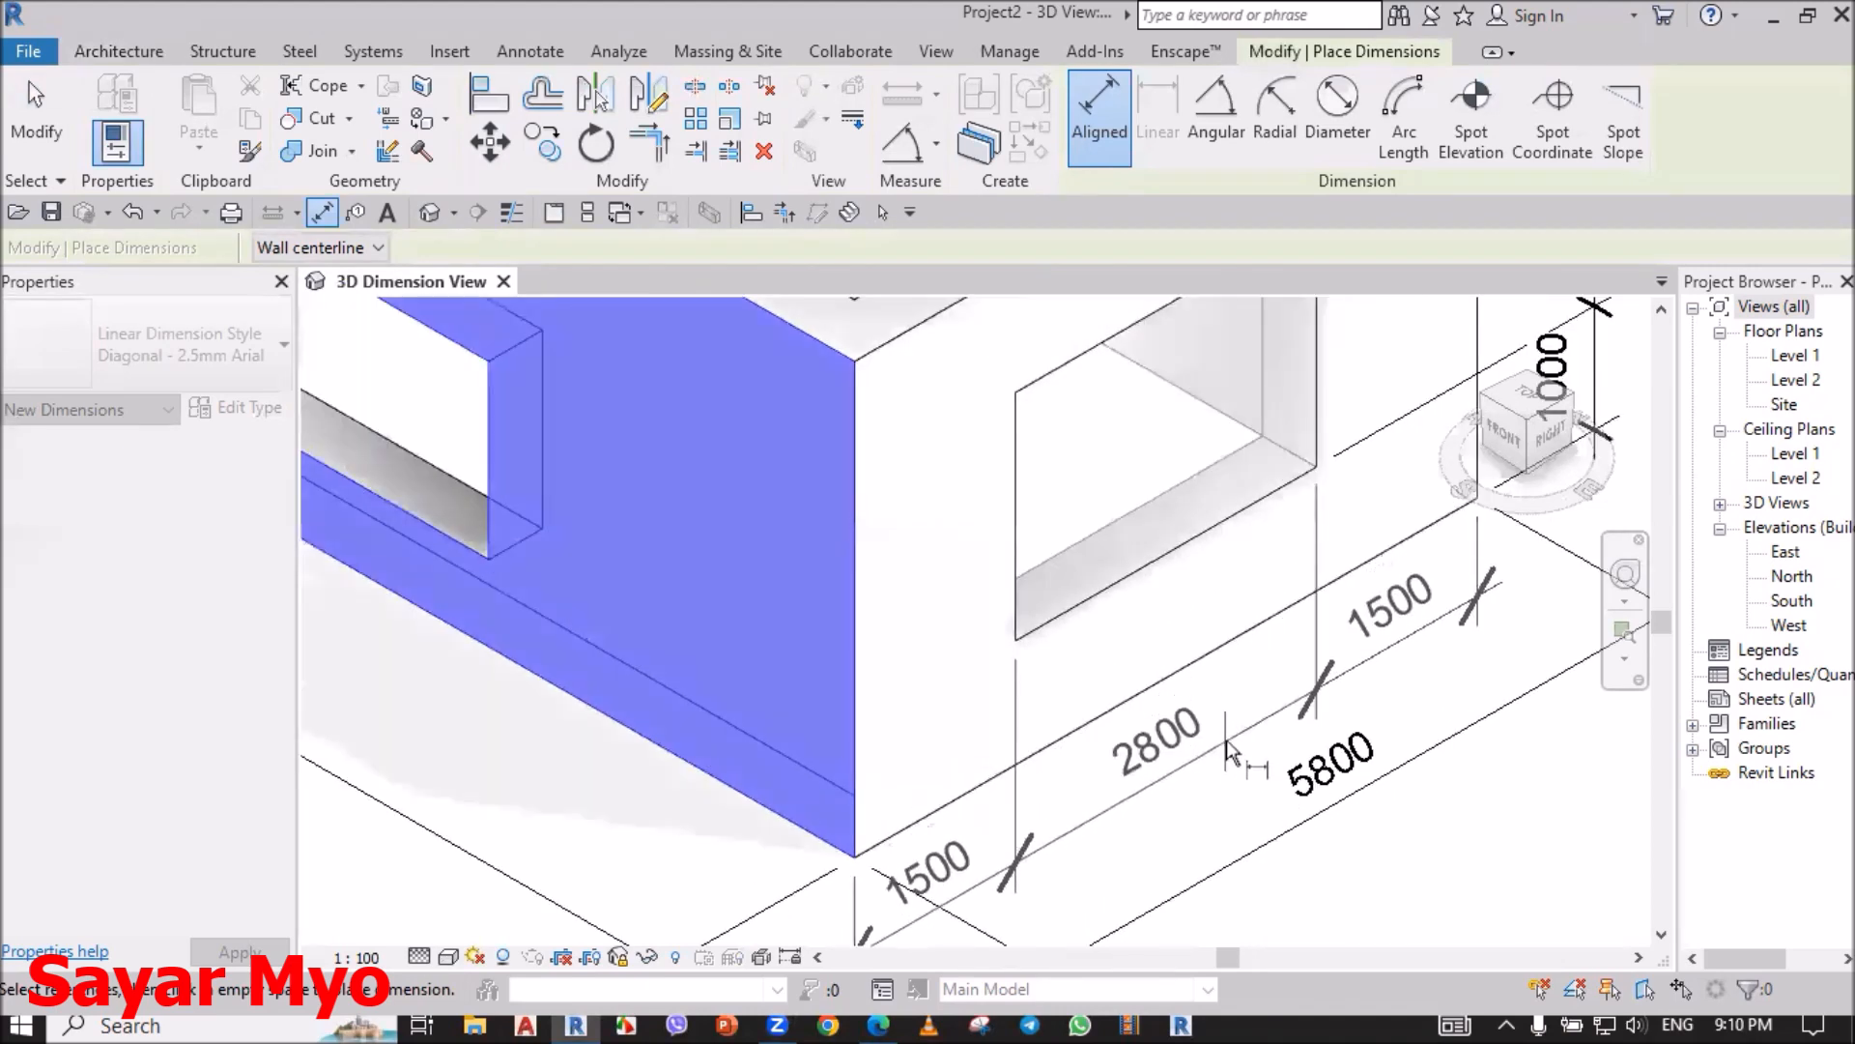
{"action": "scroll", "coordinate": [1230, 751], "scroll_direction": "down", "scroll_amount": 5}
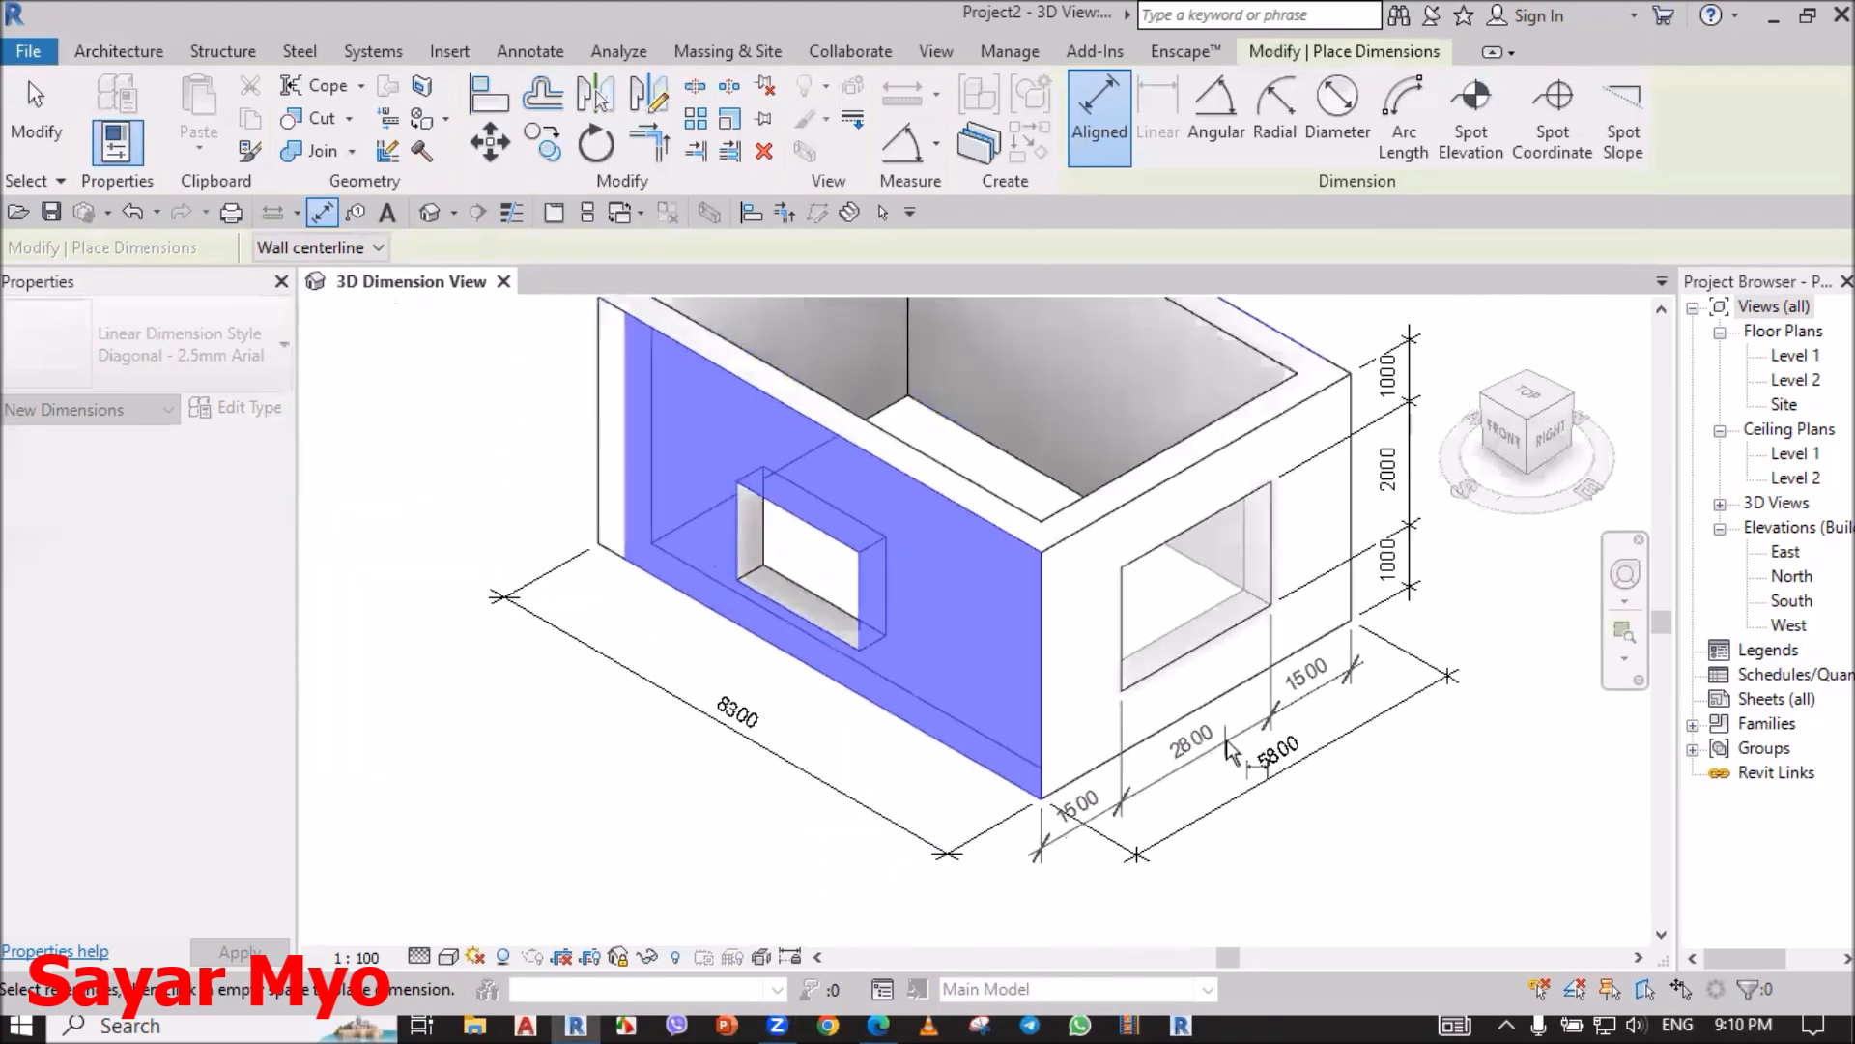
{"action": "key", "text": "Escape"}
Step: Show the active work plane on the short wall's face to check its position, then hide it
{"action": "scroll", "coordinate": [1336, 630], "scroll_direction": "up", "scroll_amount": 3}
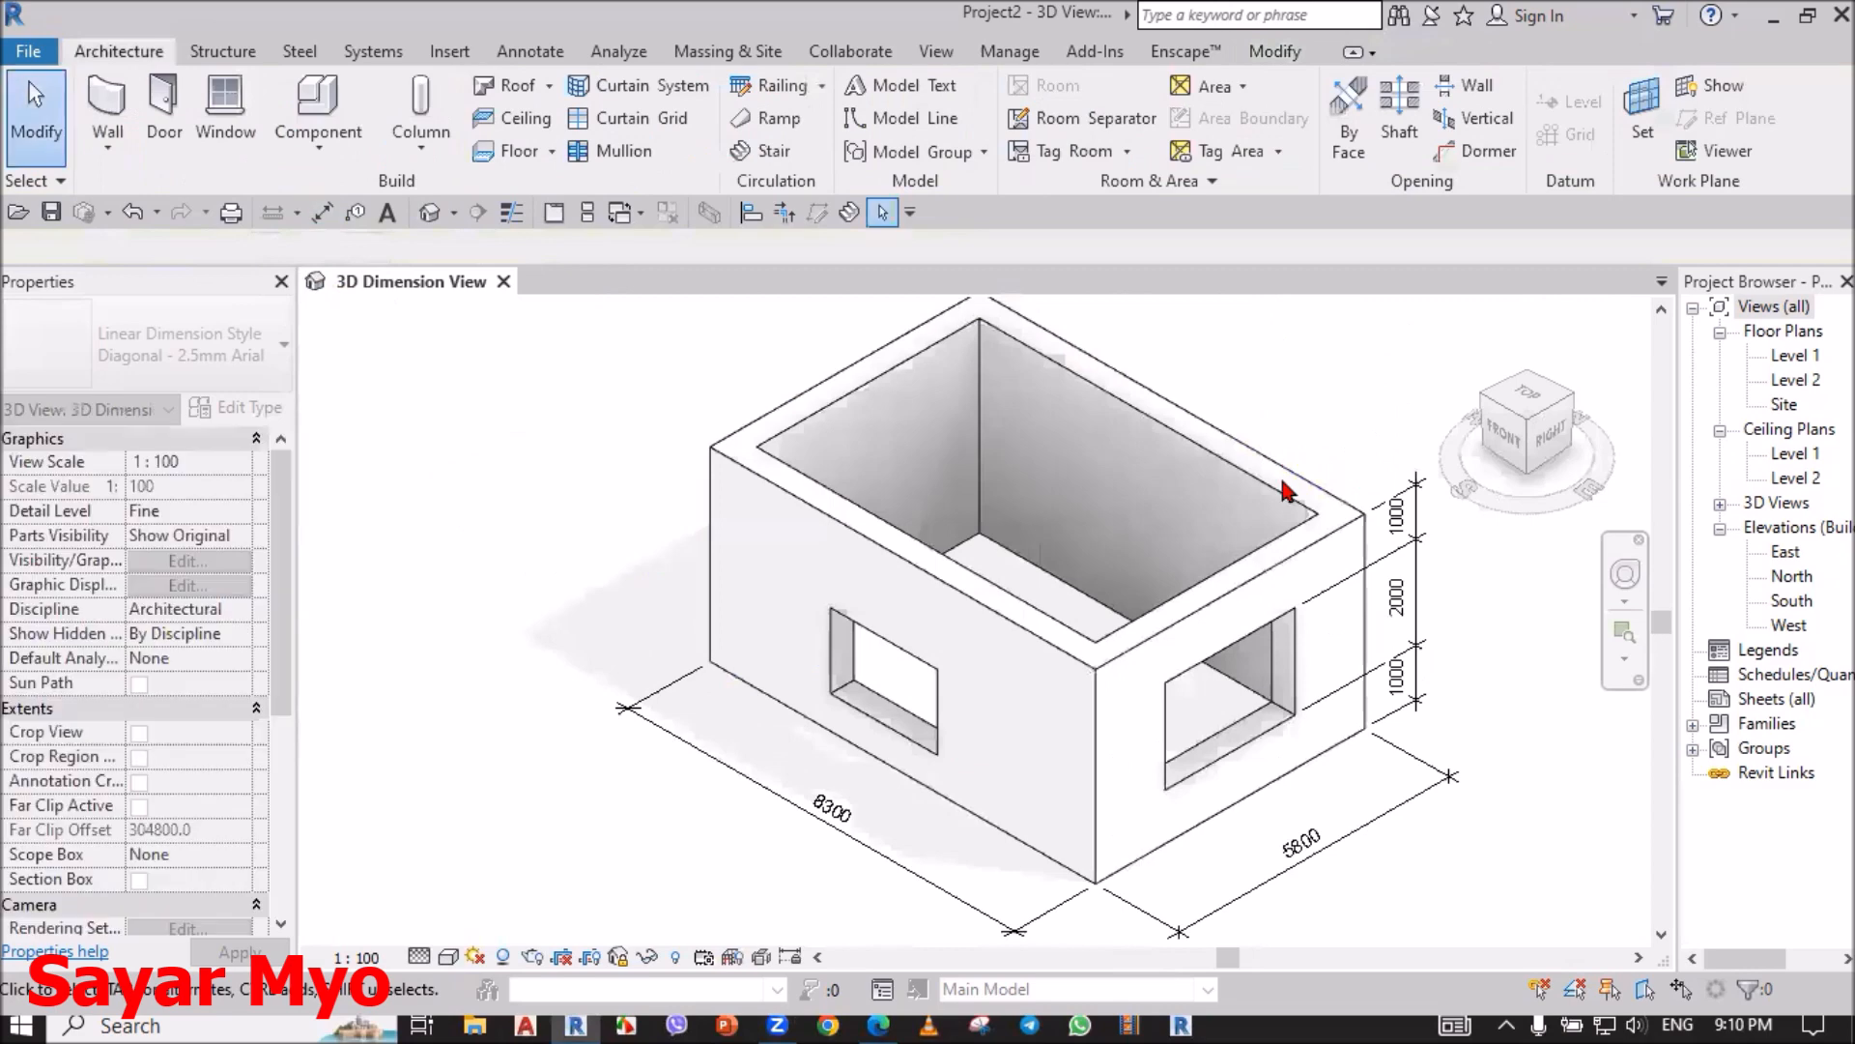
{"action": "middle_click_drag", "start_coordinate": [1331, 688], "coordinate": [1284, 609]}
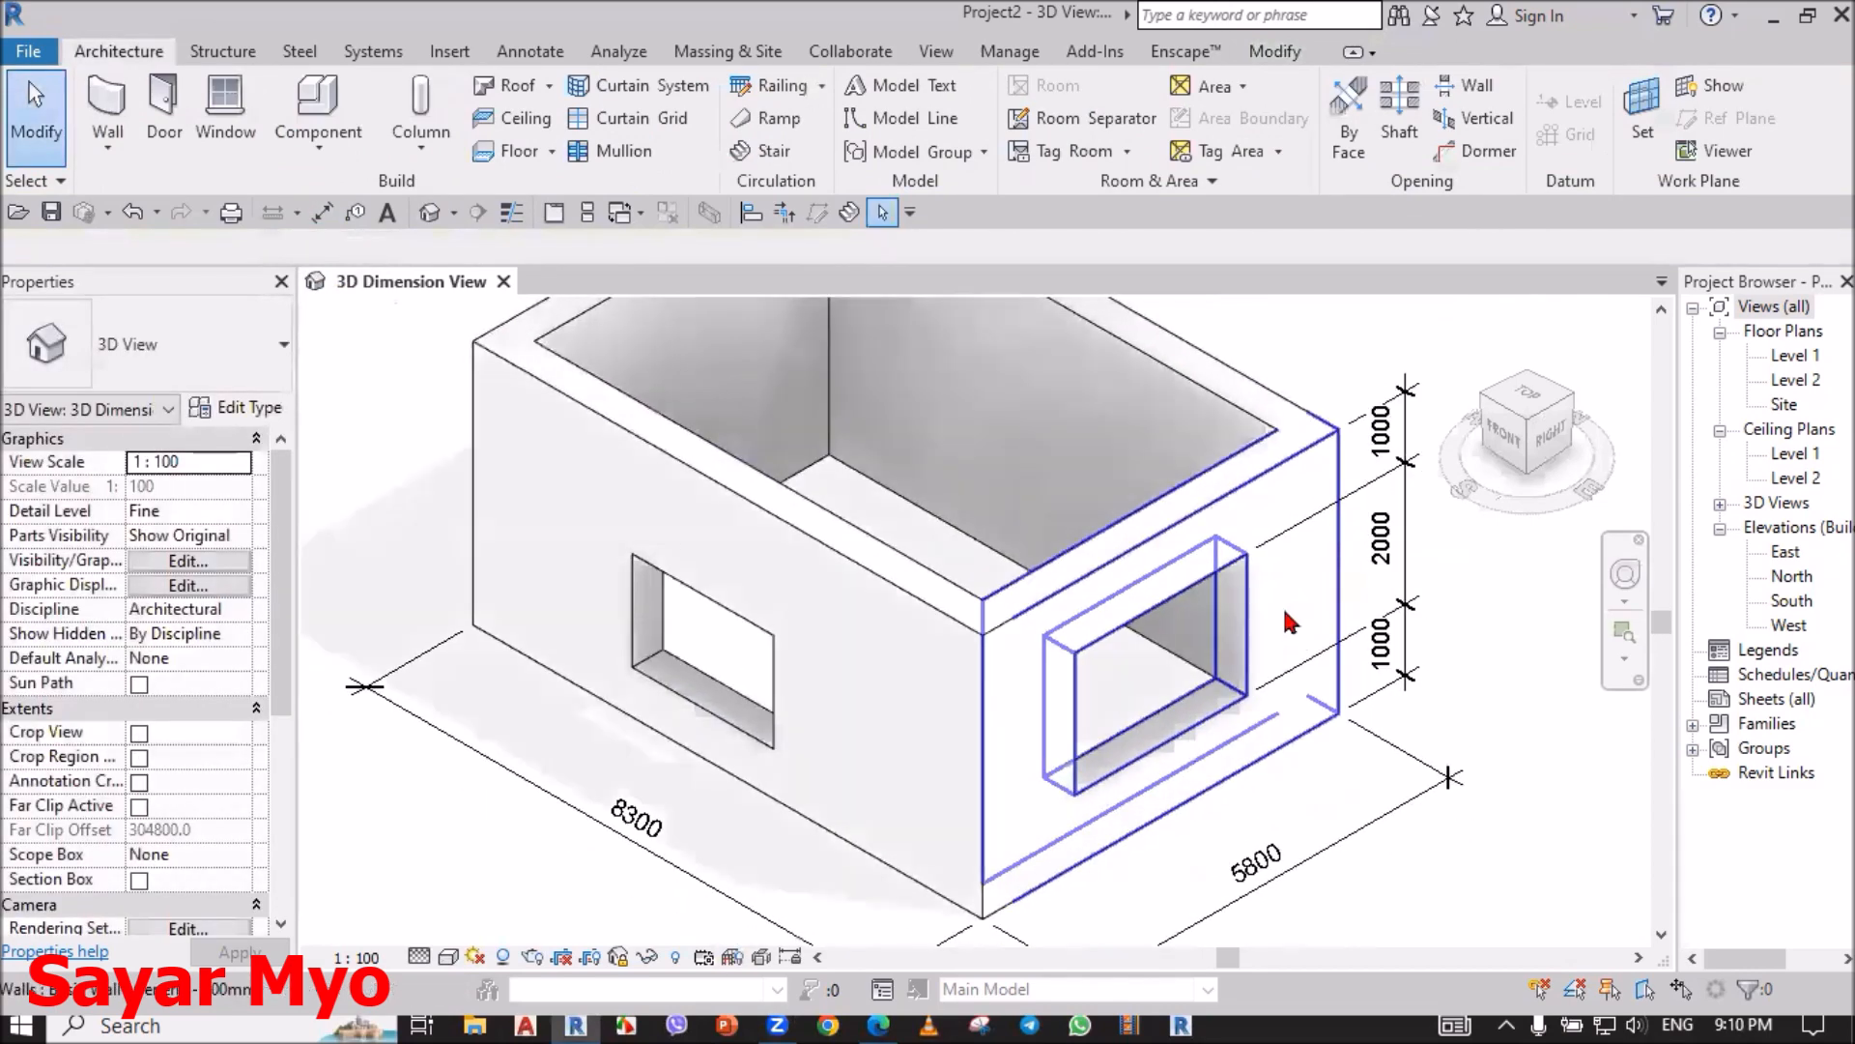
{"action": "left_click", "coordinate": [1284, 610]}
{"action": "left_click", "coordinate": [1721, 96]}
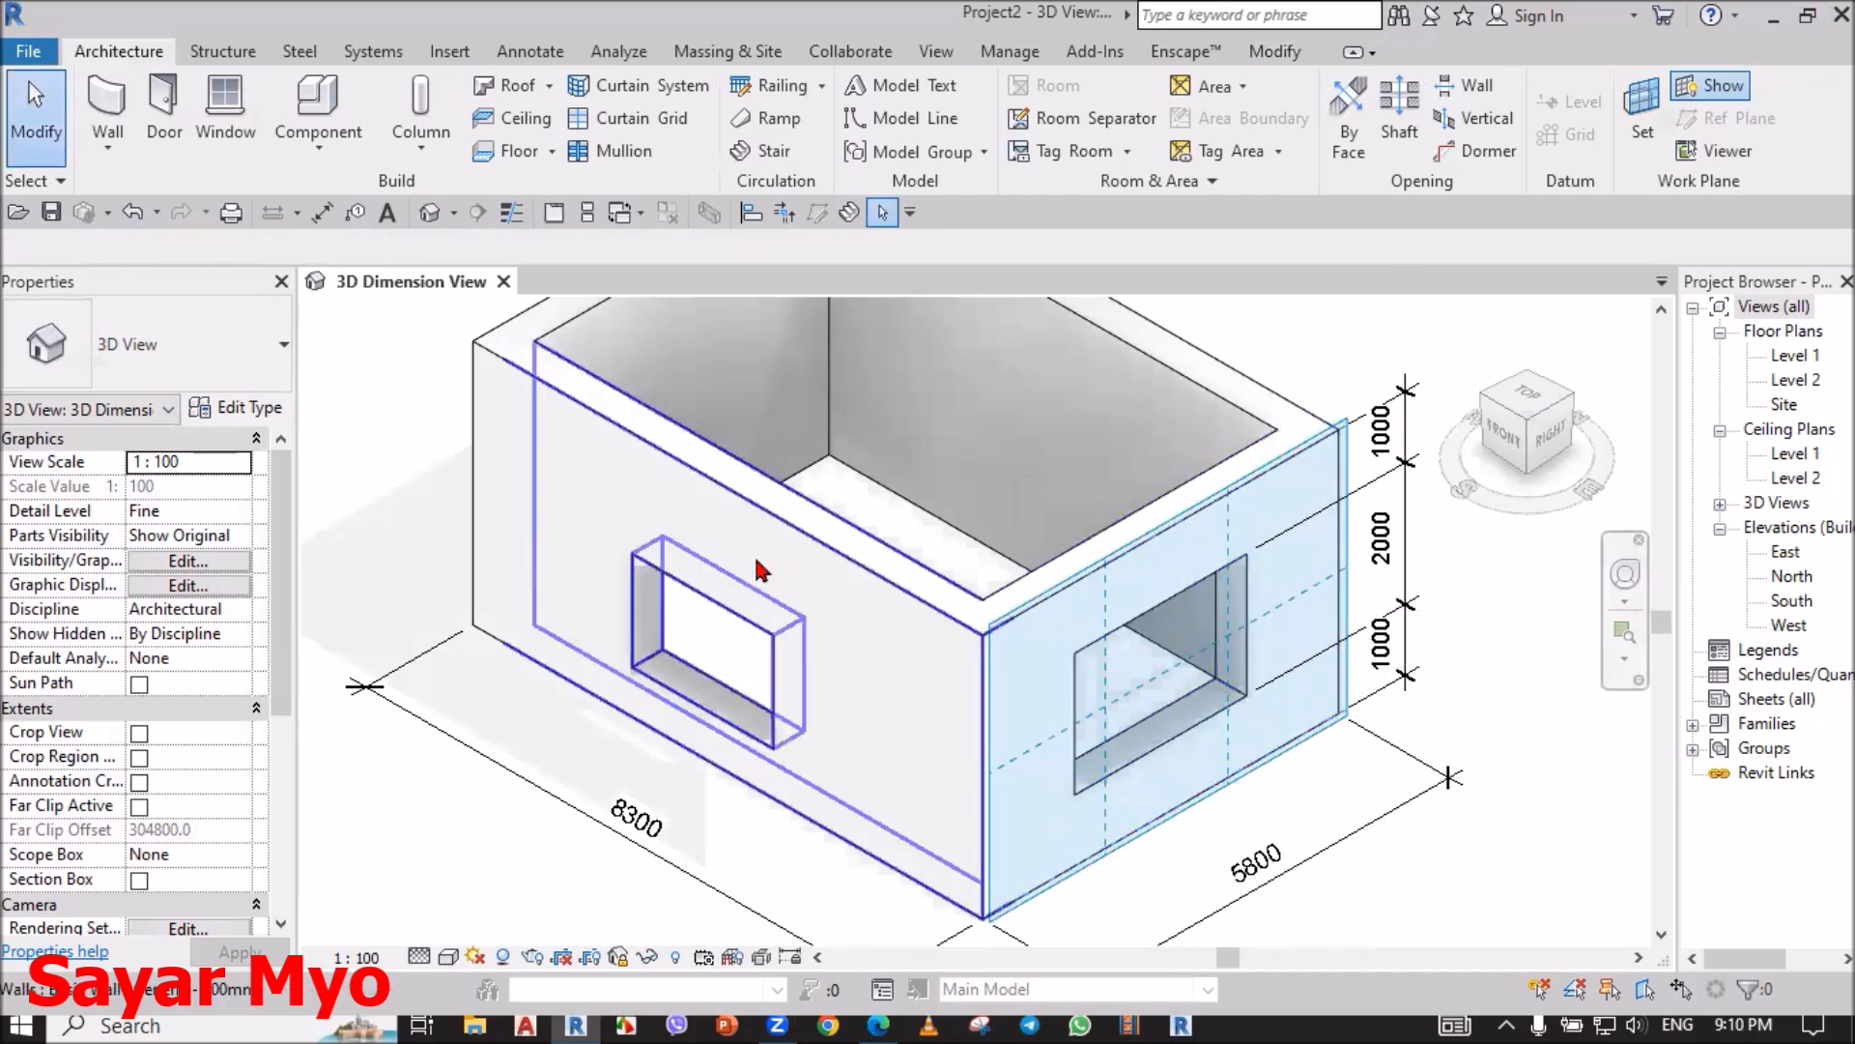
{"action": "left_click", "coordinate": [1706, 83]}
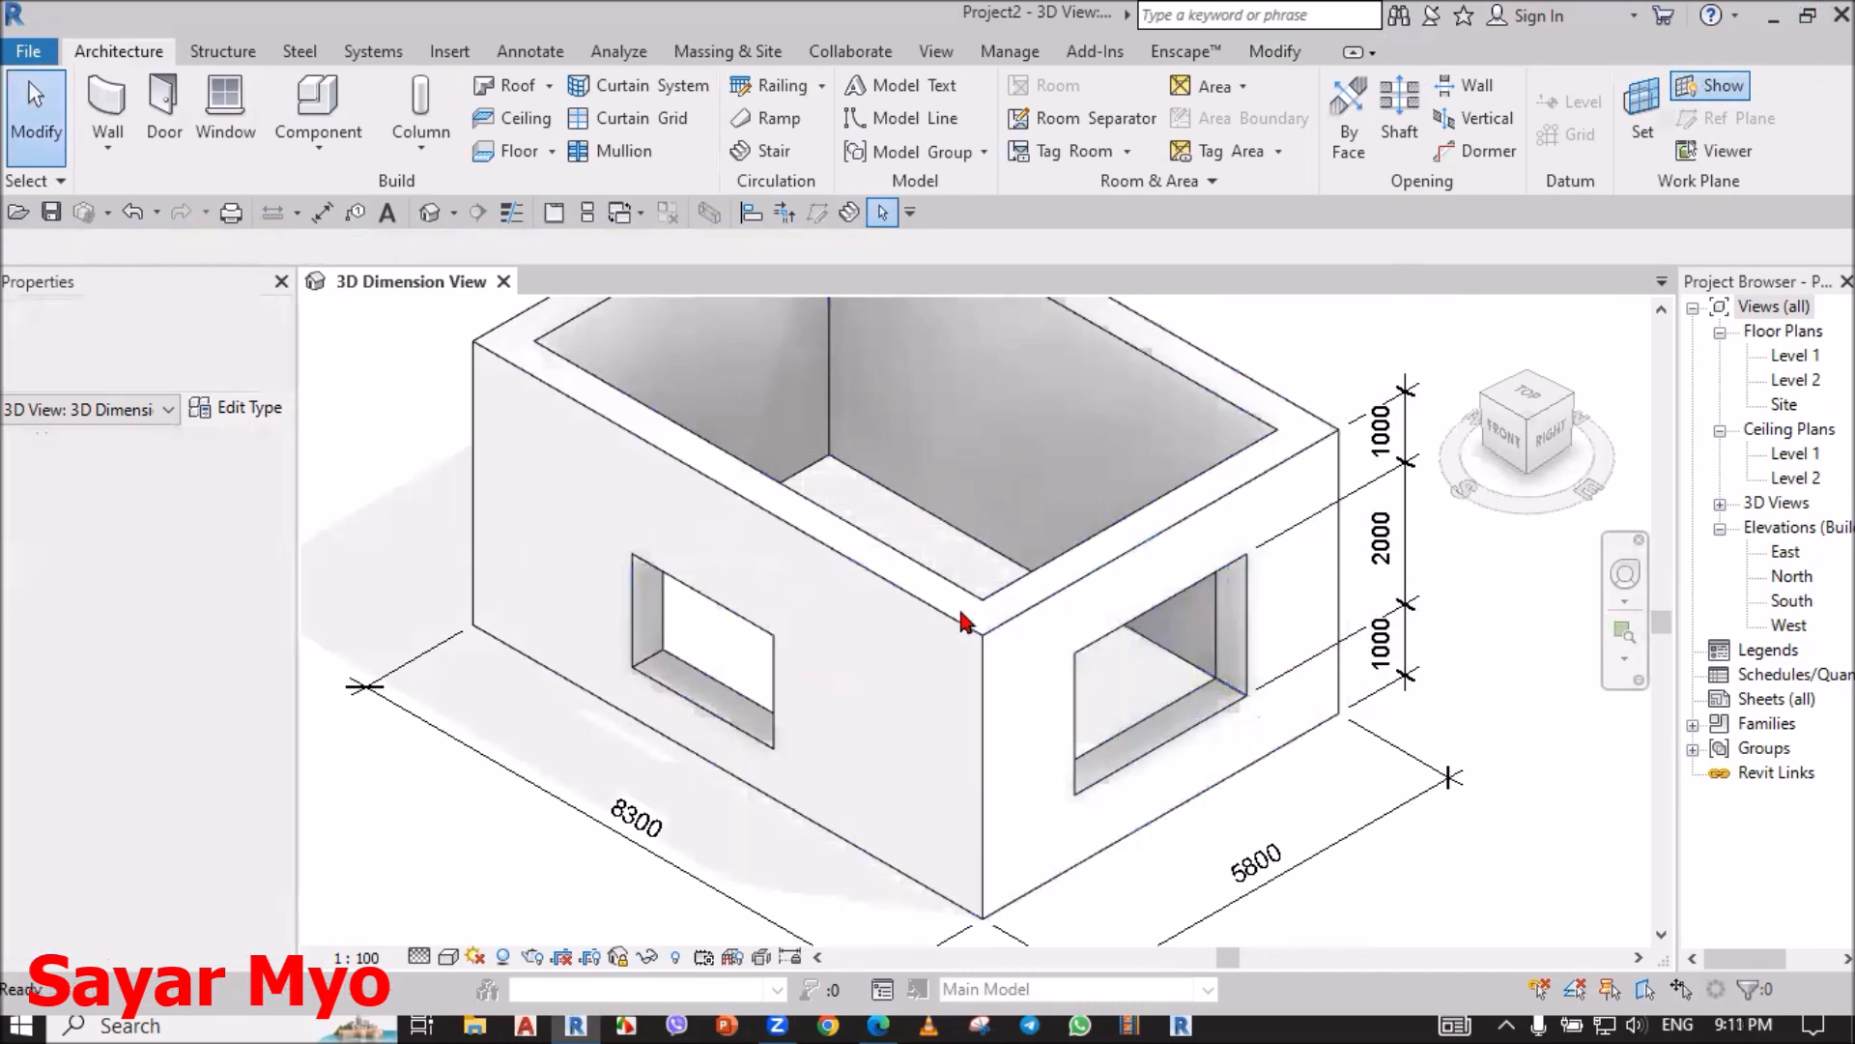
Step: Set the work plane by picking the long wall's outer face, display it to check the plane, and hide it
{"action": "scroll", "coordinate": [887, 651], "scroll_direction": "down", "scroll_amount": 1}
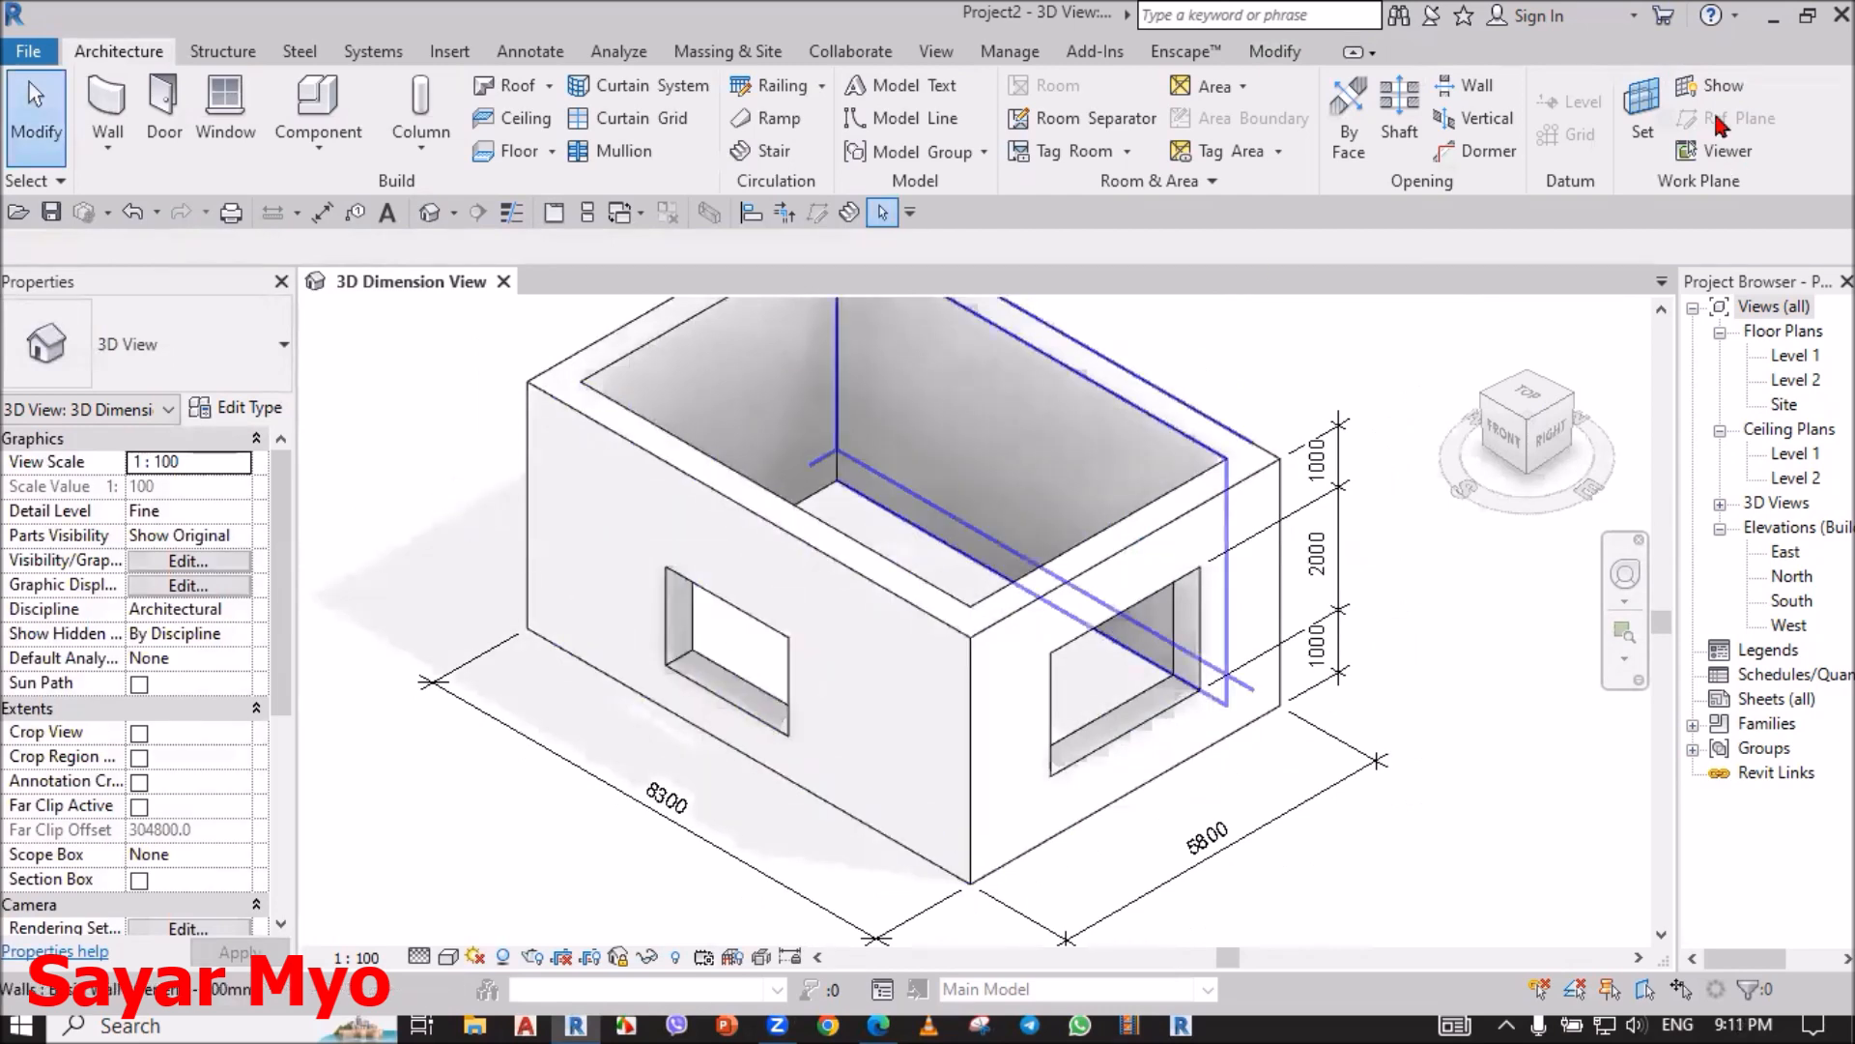
{"action": "left_click", "coordinate": [1655, 152]}
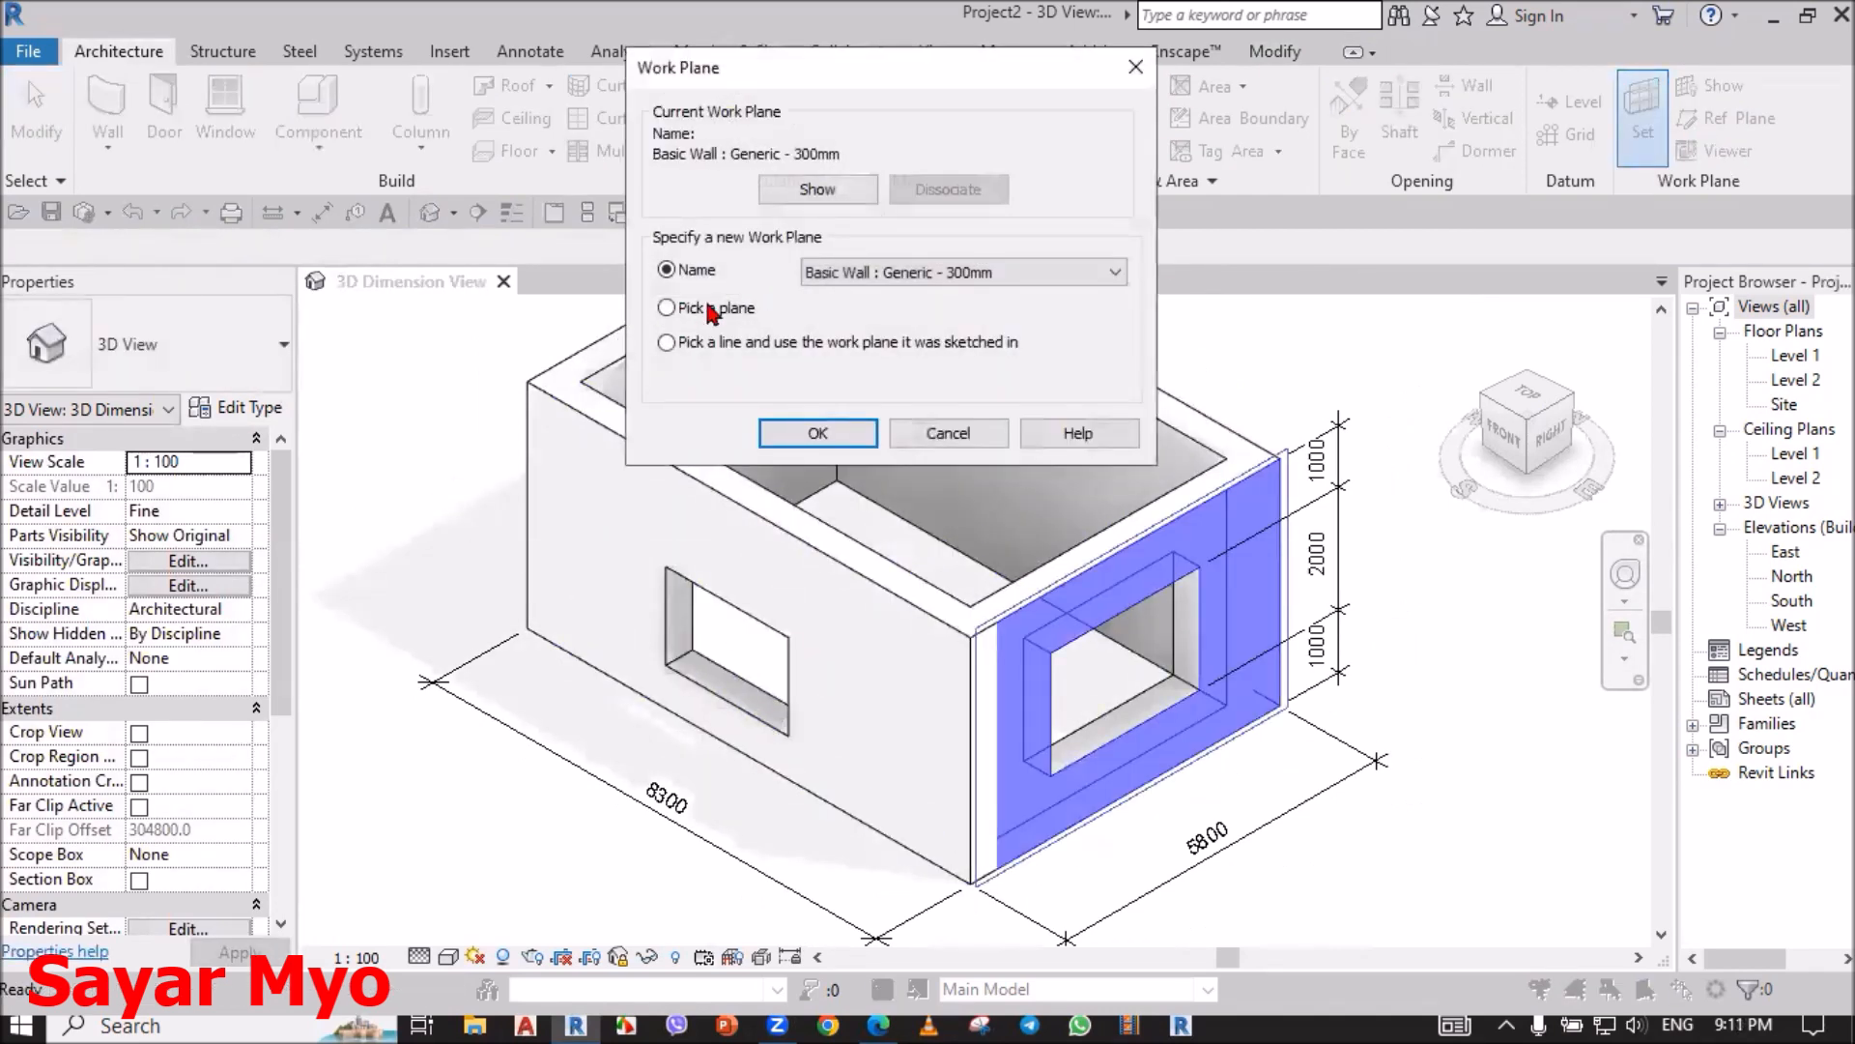
{"action": "left_click", "coordinate": [818, 433]}
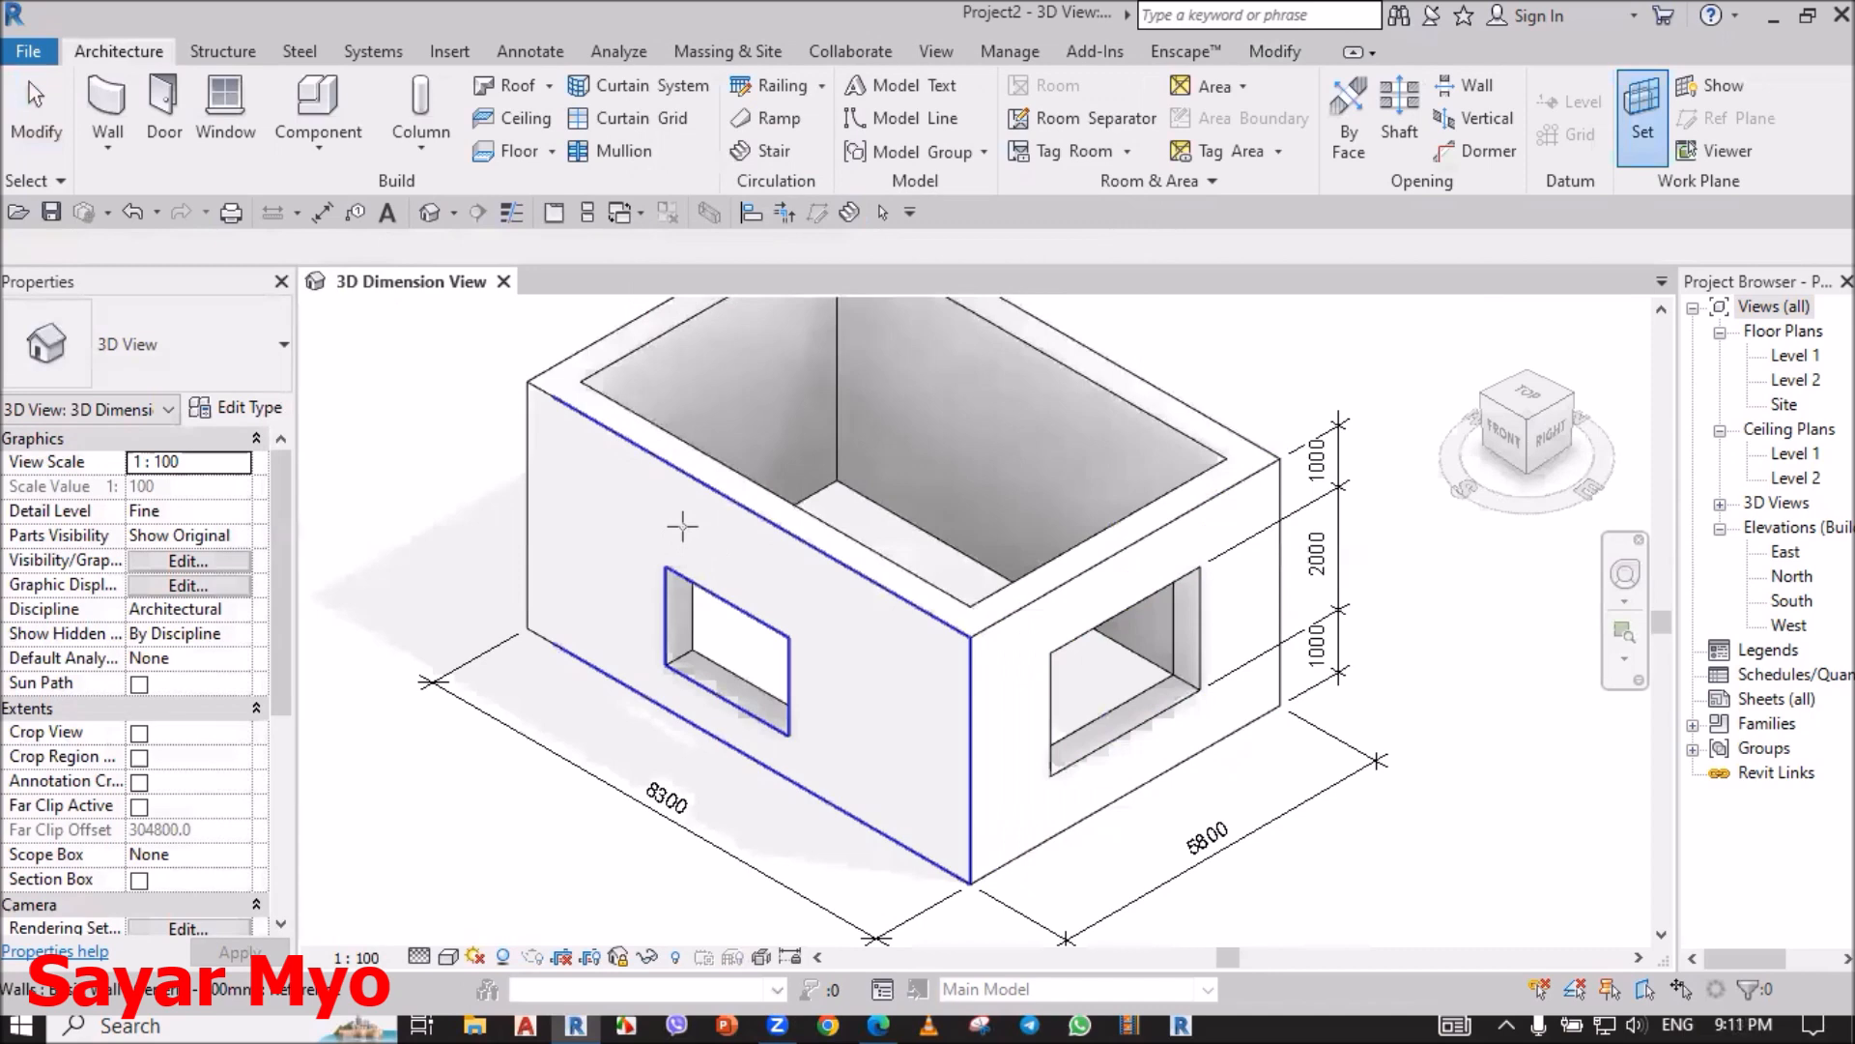
{"action": "left_click", "coordinate": [750, 550]}
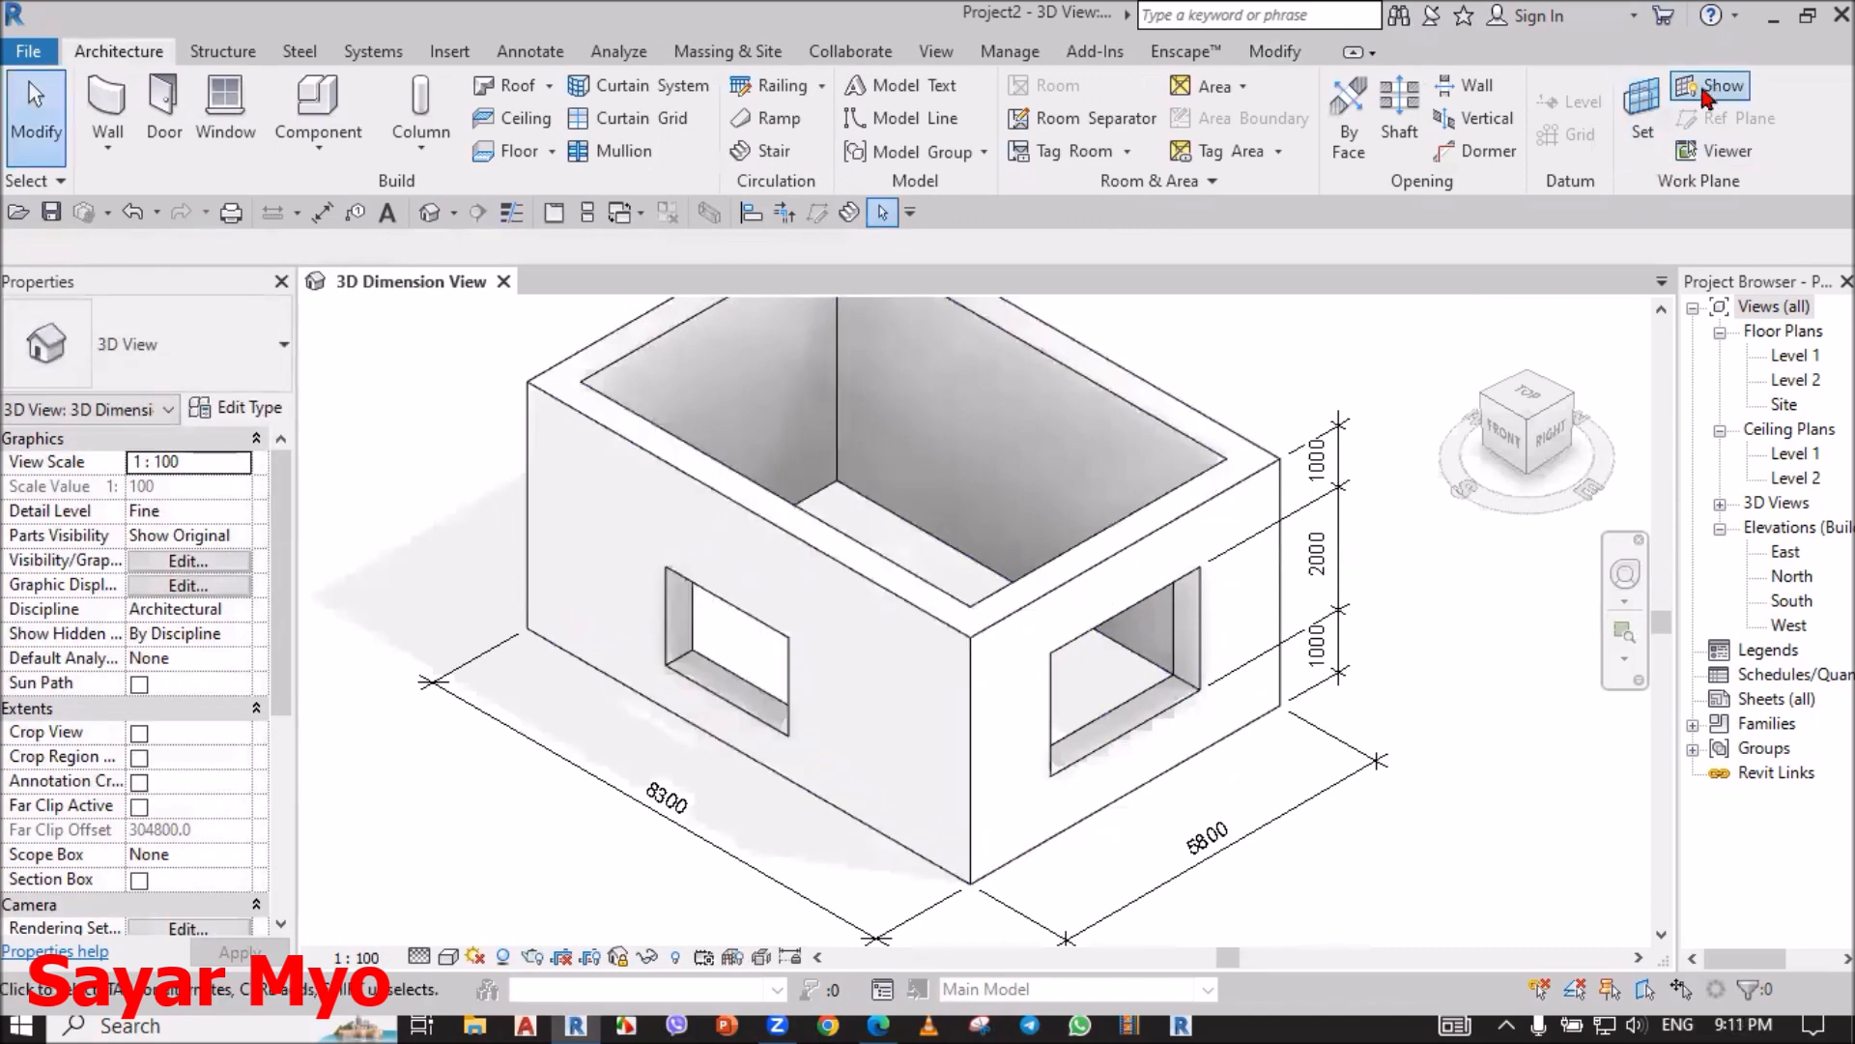
{"action": "left_click", "coordinate": [1706, 87]}
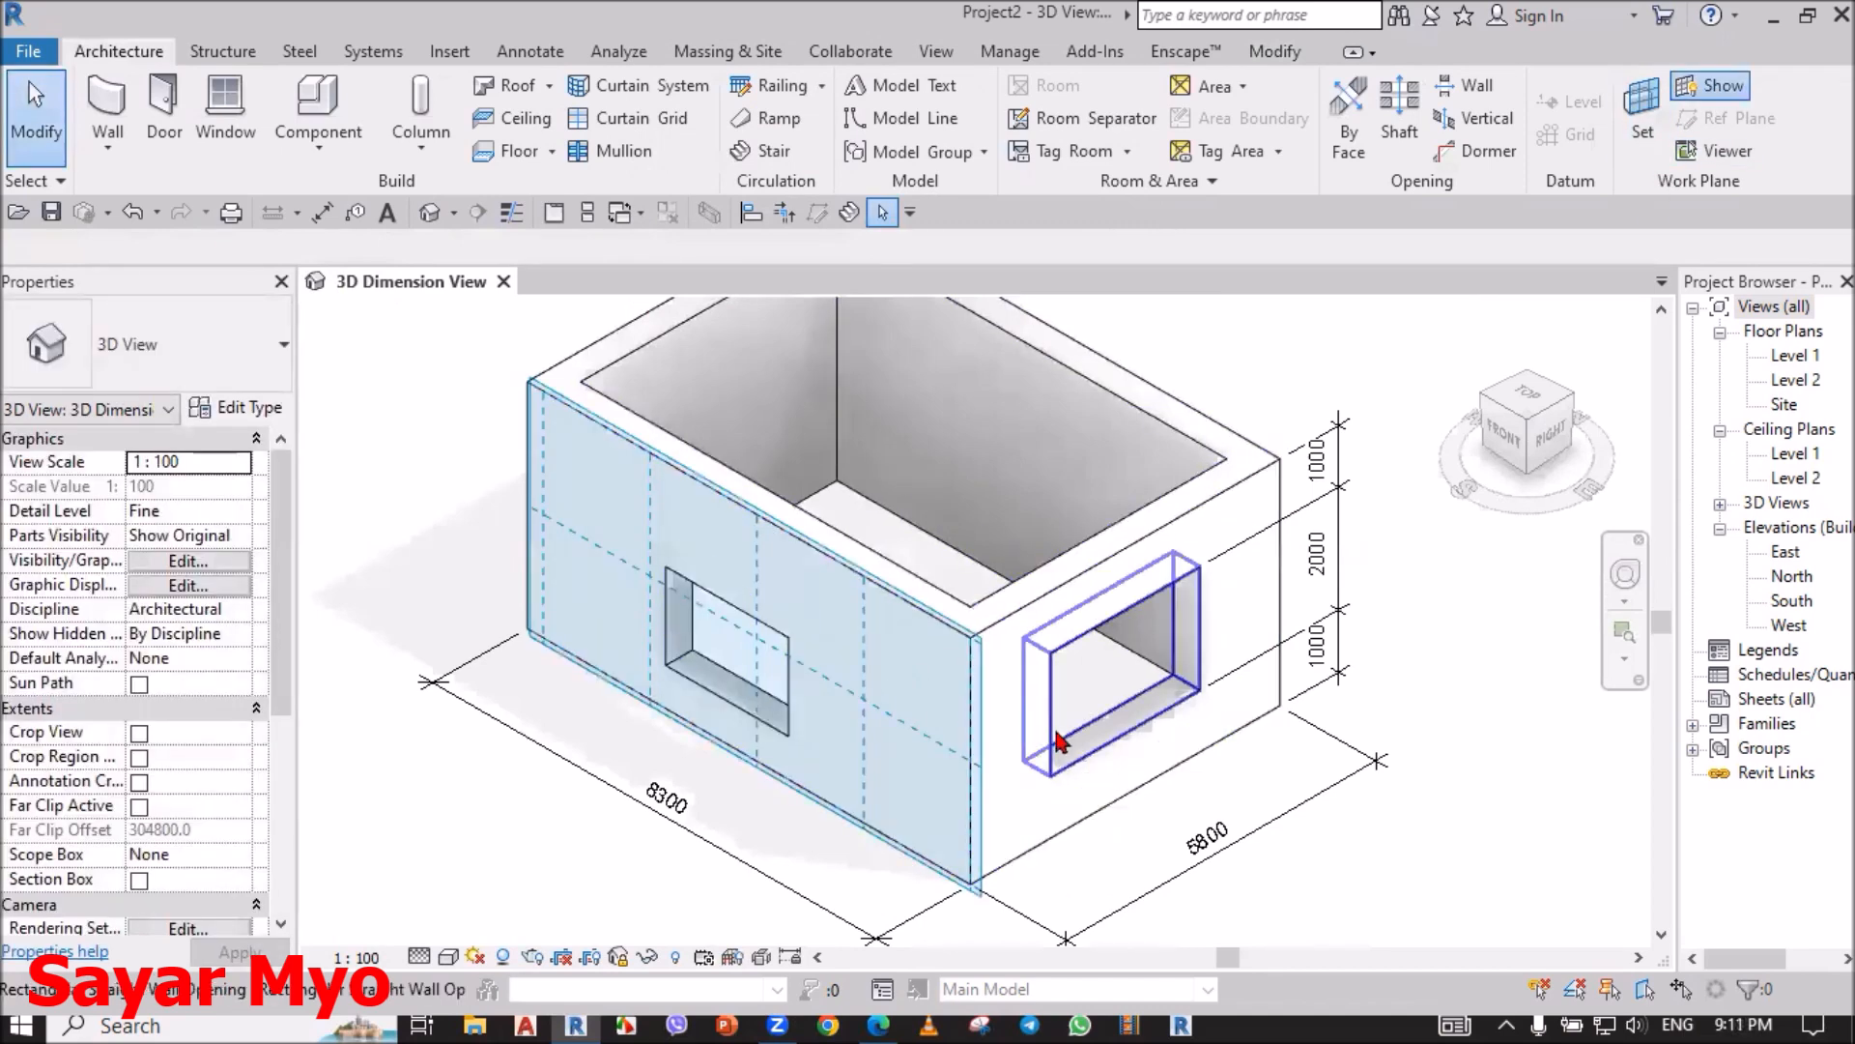
{"action": "scroll", "coordinate": [1056, 750], "scroll_direction": "down", "scroll_amount": 3}
{"action": "left_click", "coordinate": [1722, 89]}
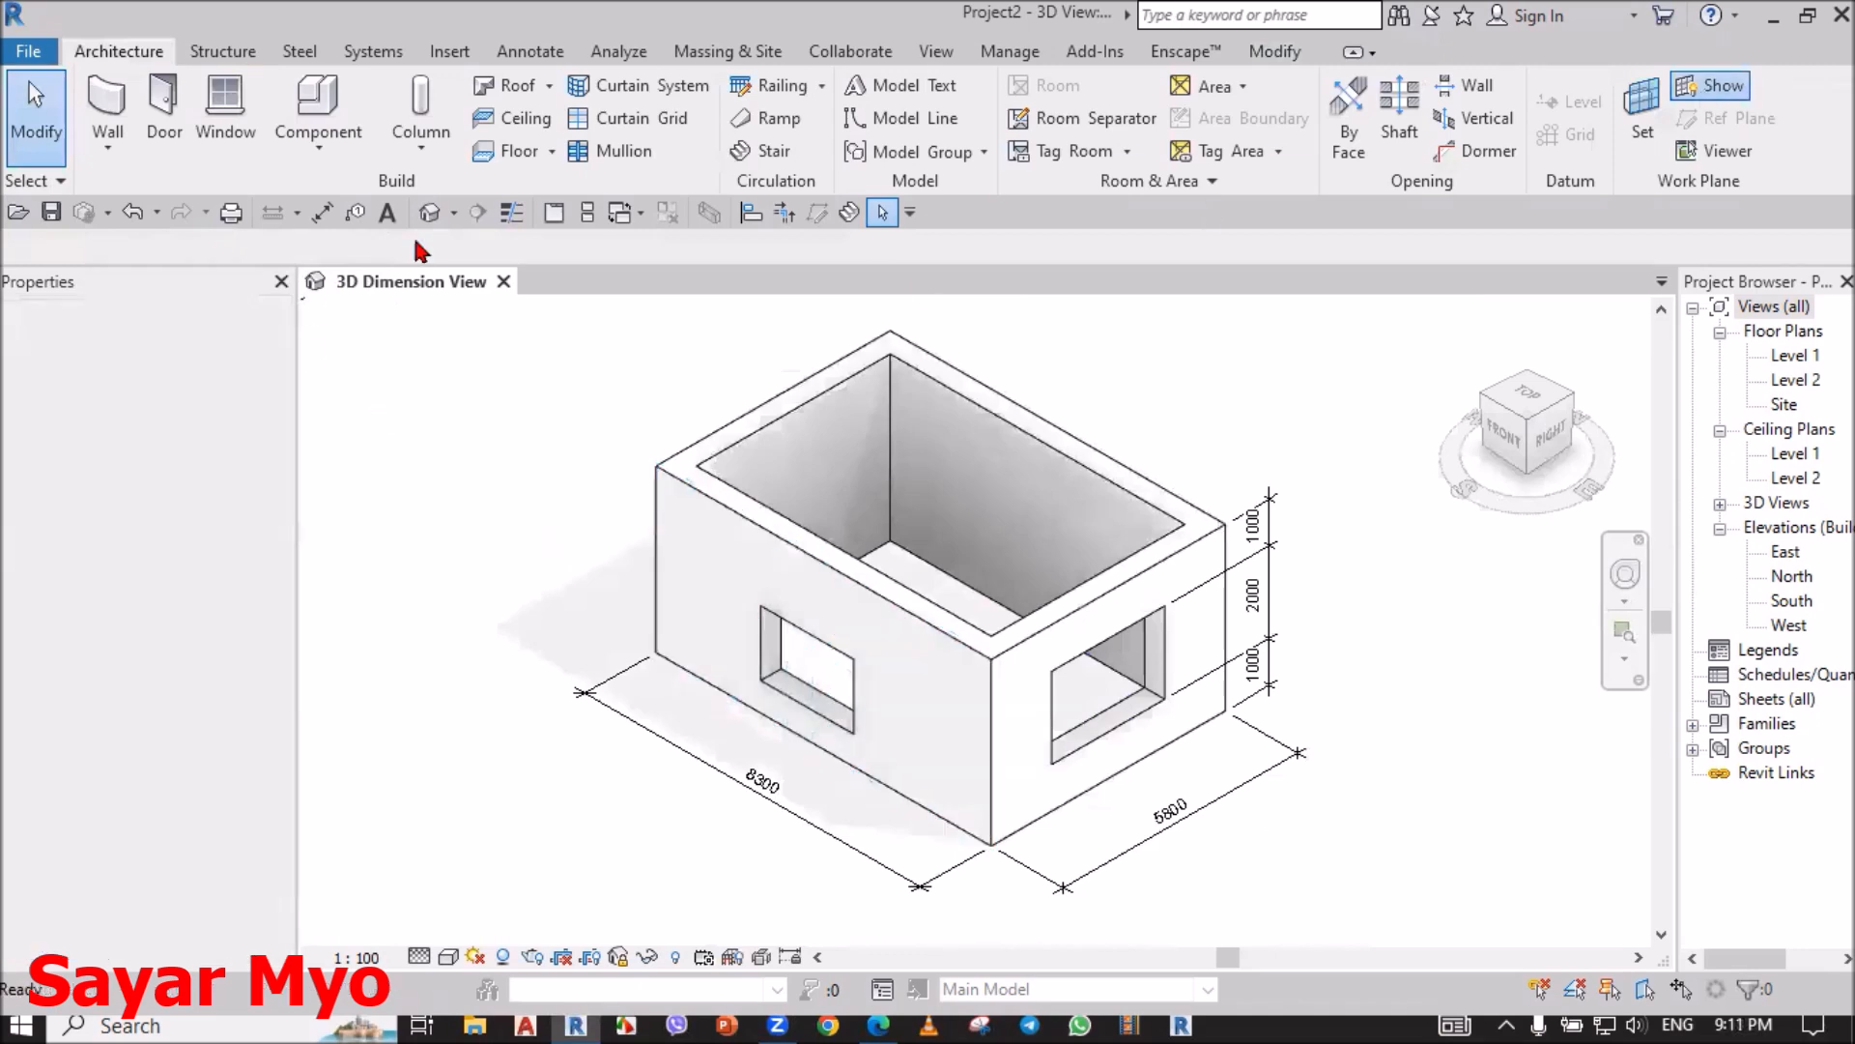
{"action": "key", "text": "d"}
{"action": "key", "text": "i"}
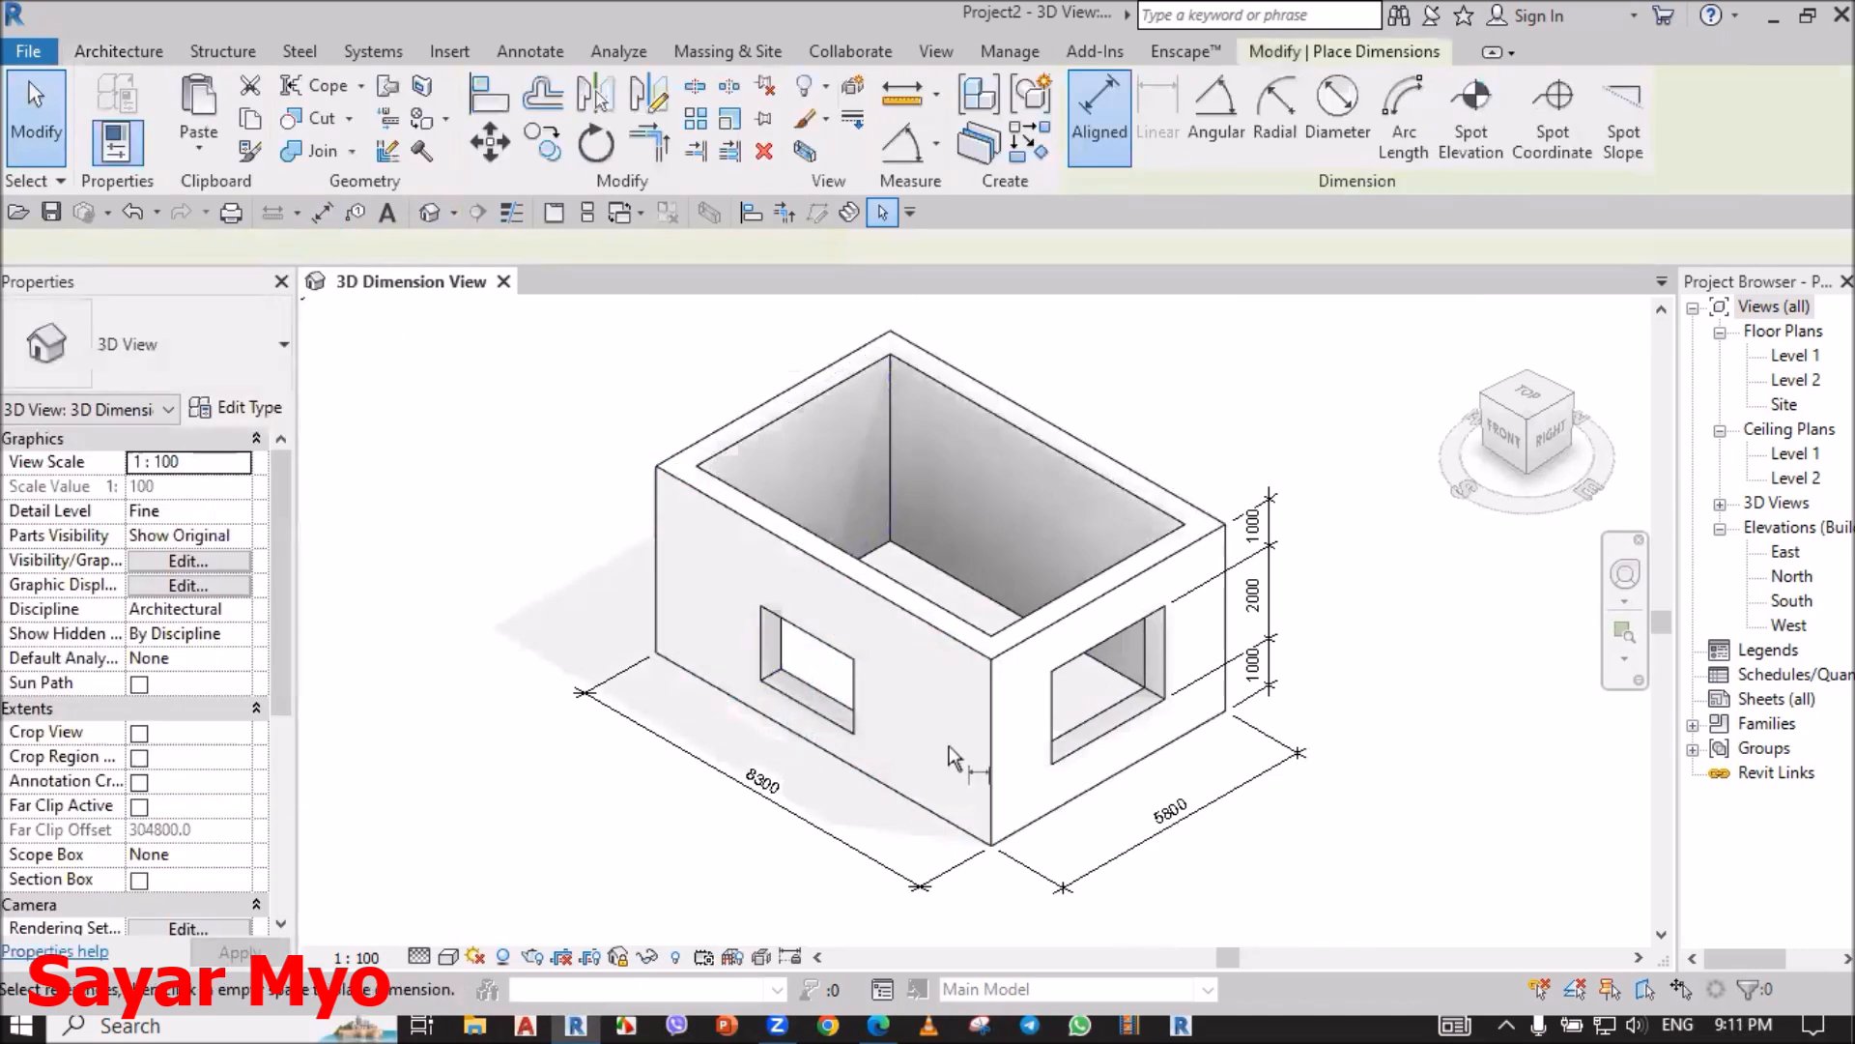
{"action": "left_click", "coordinate": [987, 775]}
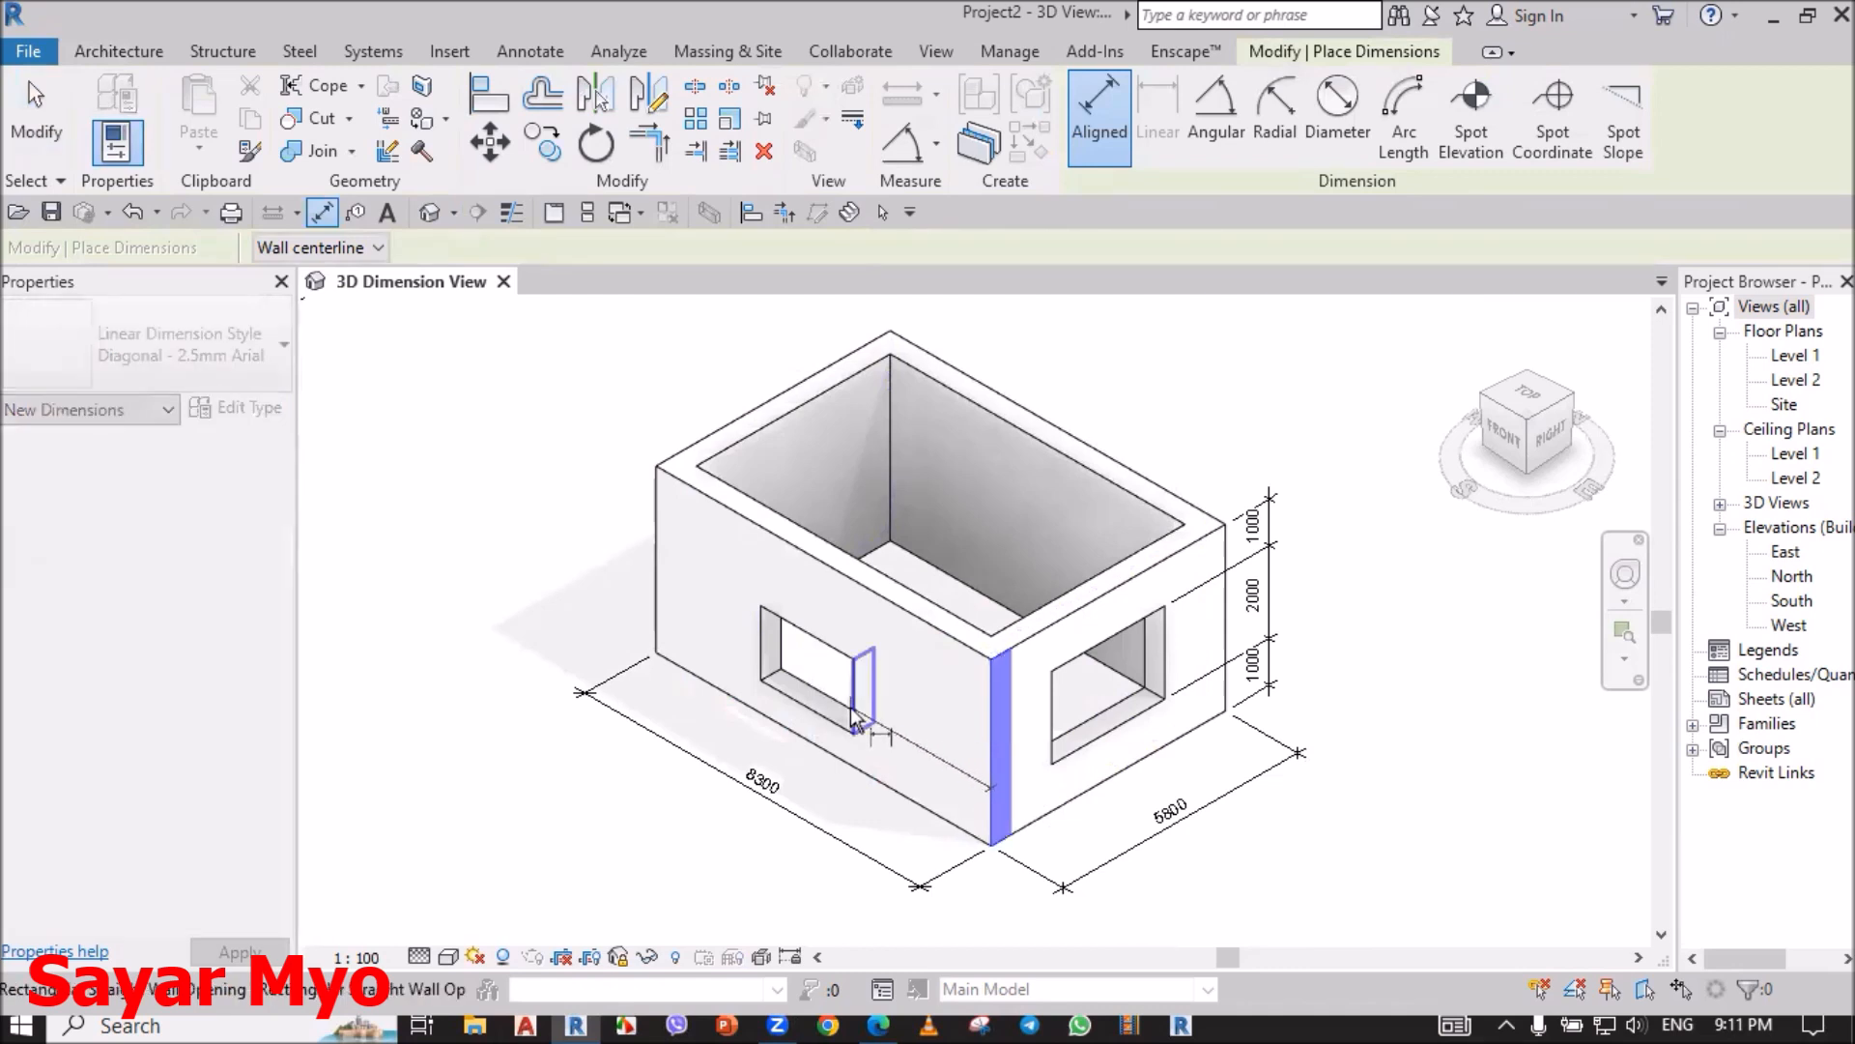
{"action": "left_click", "coordinate": [855, 720]}
{"action": "left_click", "coordinate": [762, 672]}
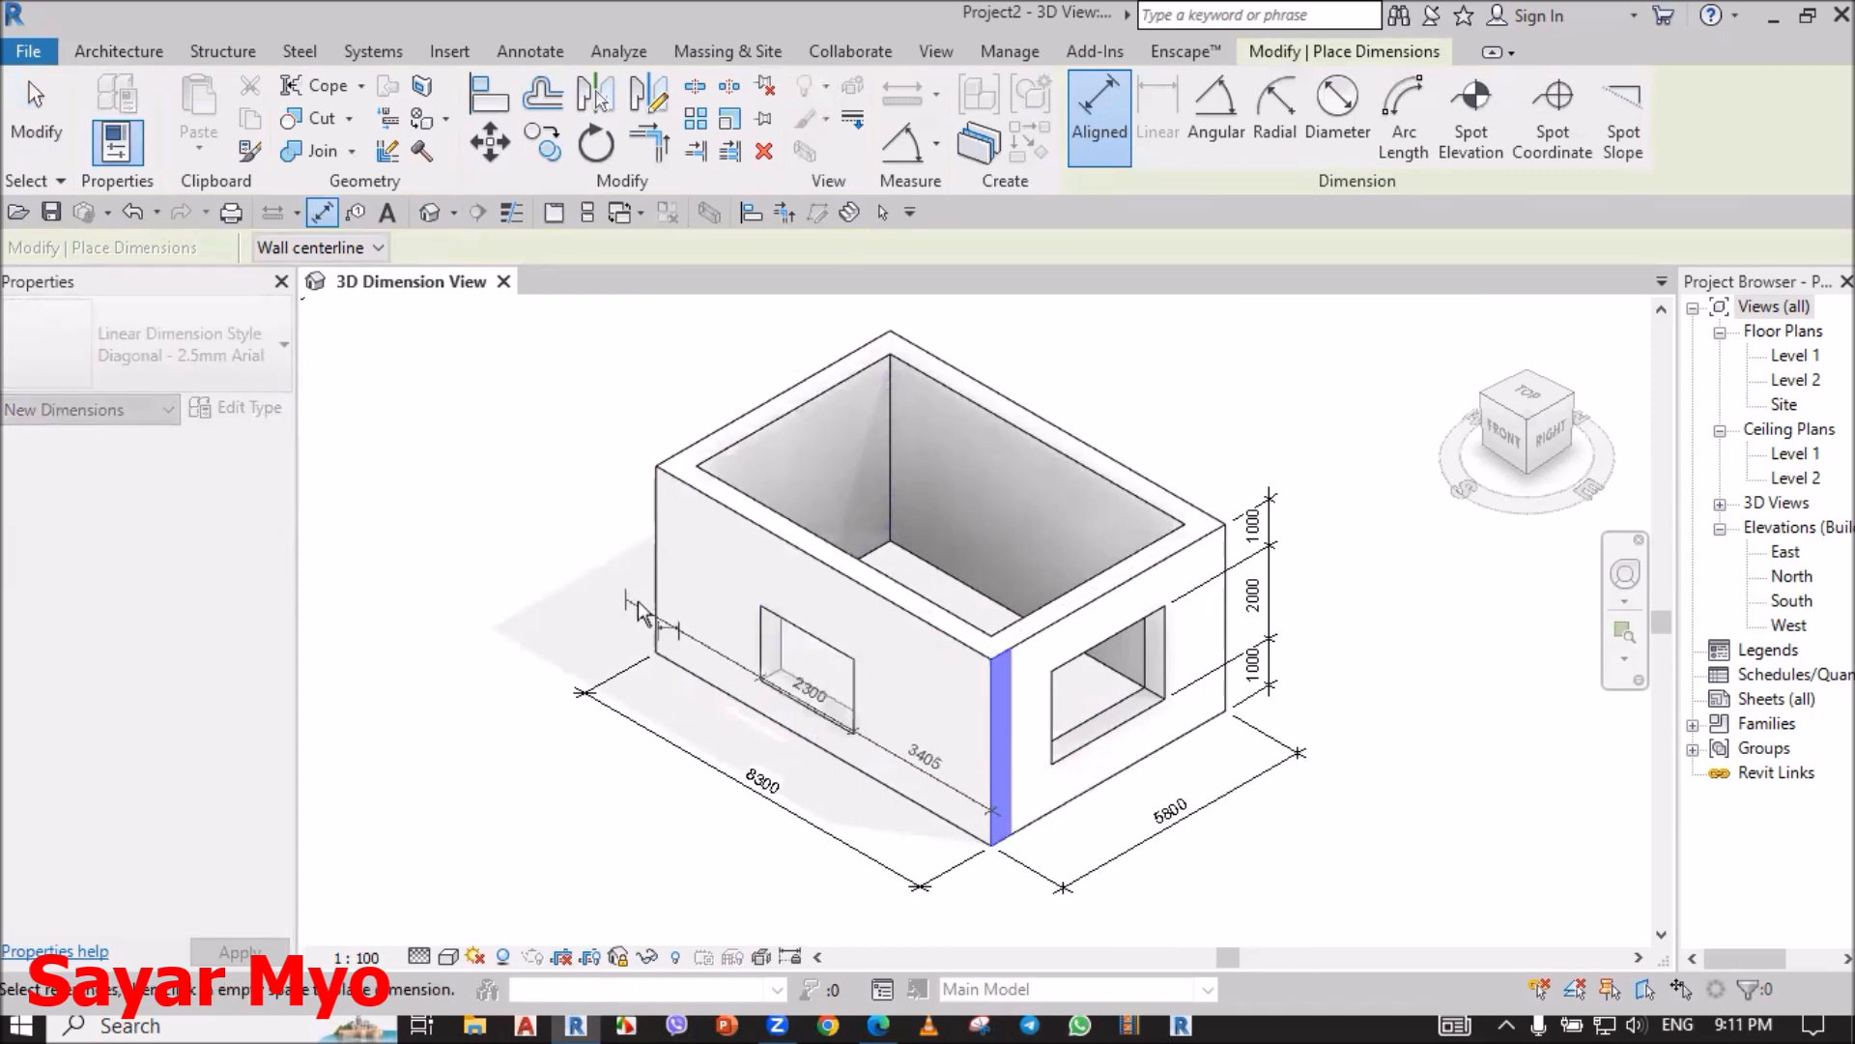
{"action": "left_click", "coordinate": [659, 618]}
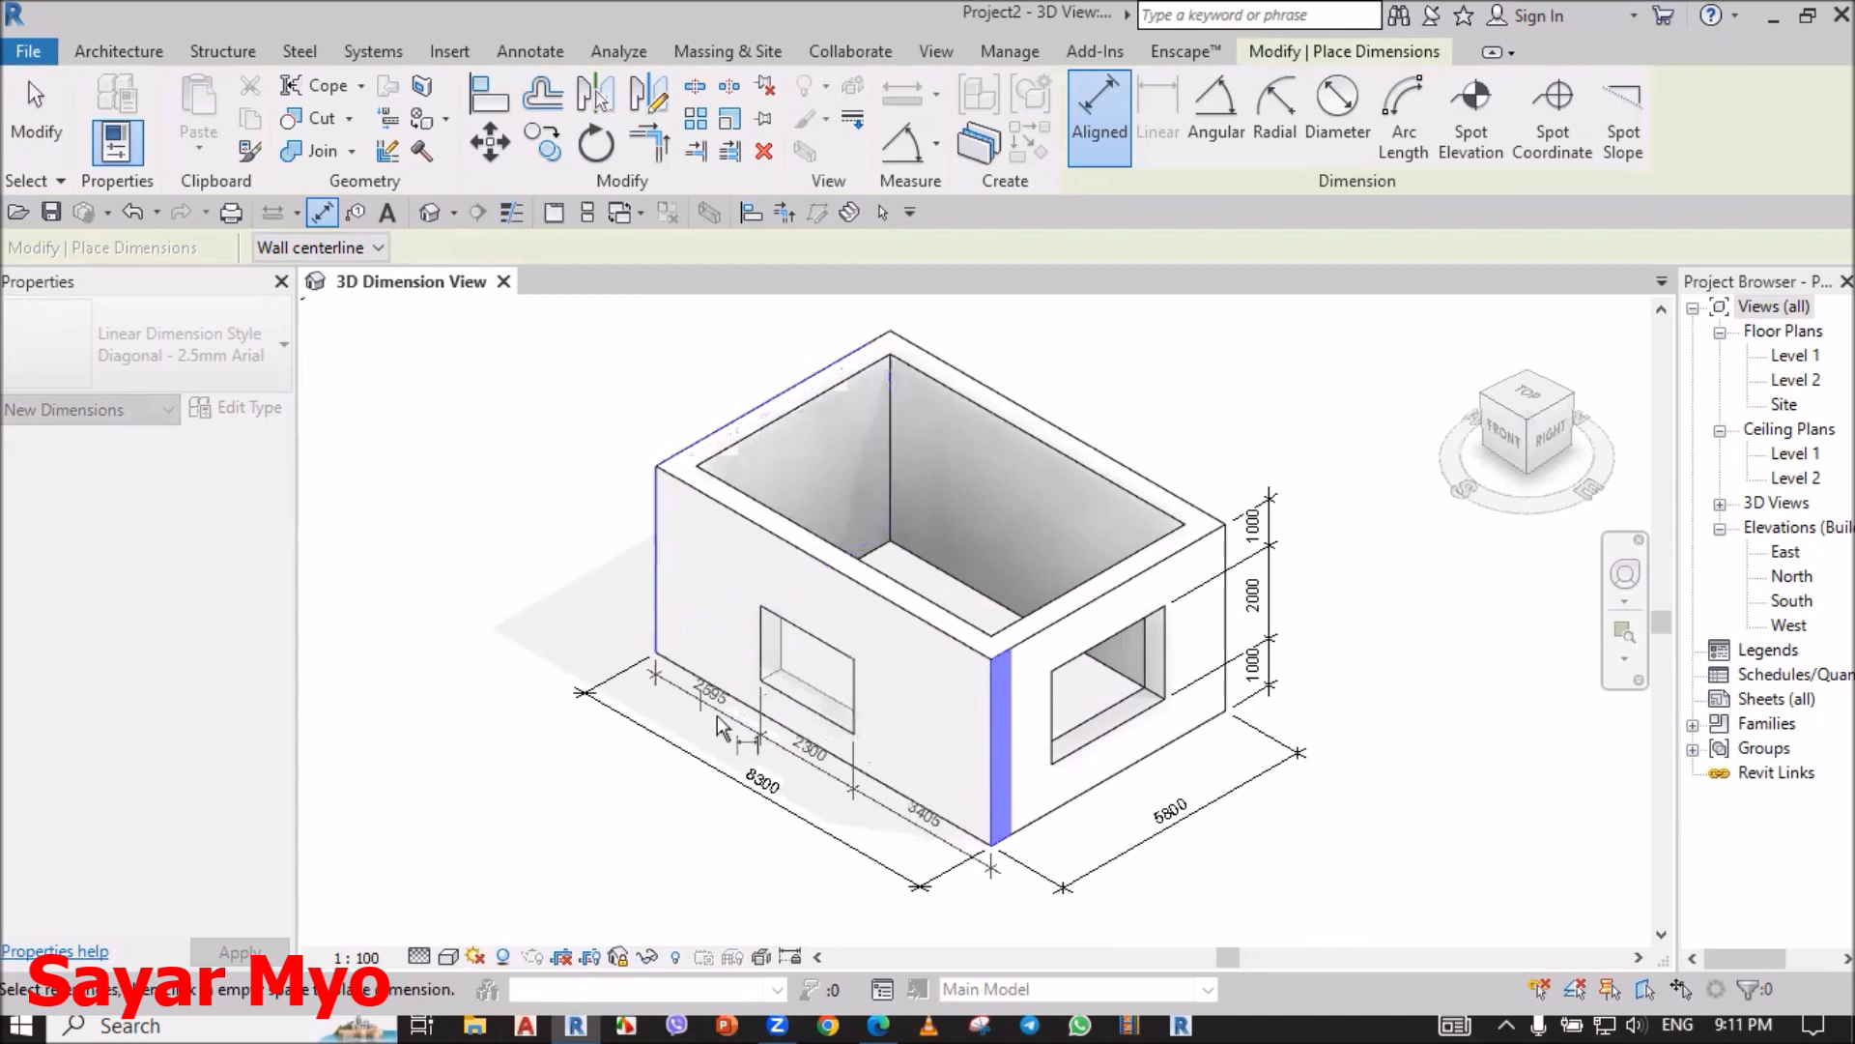
{"action": "scroll", "coordinate": [773, 749], "scroll_direction": "up", "scroll_amount": 3}
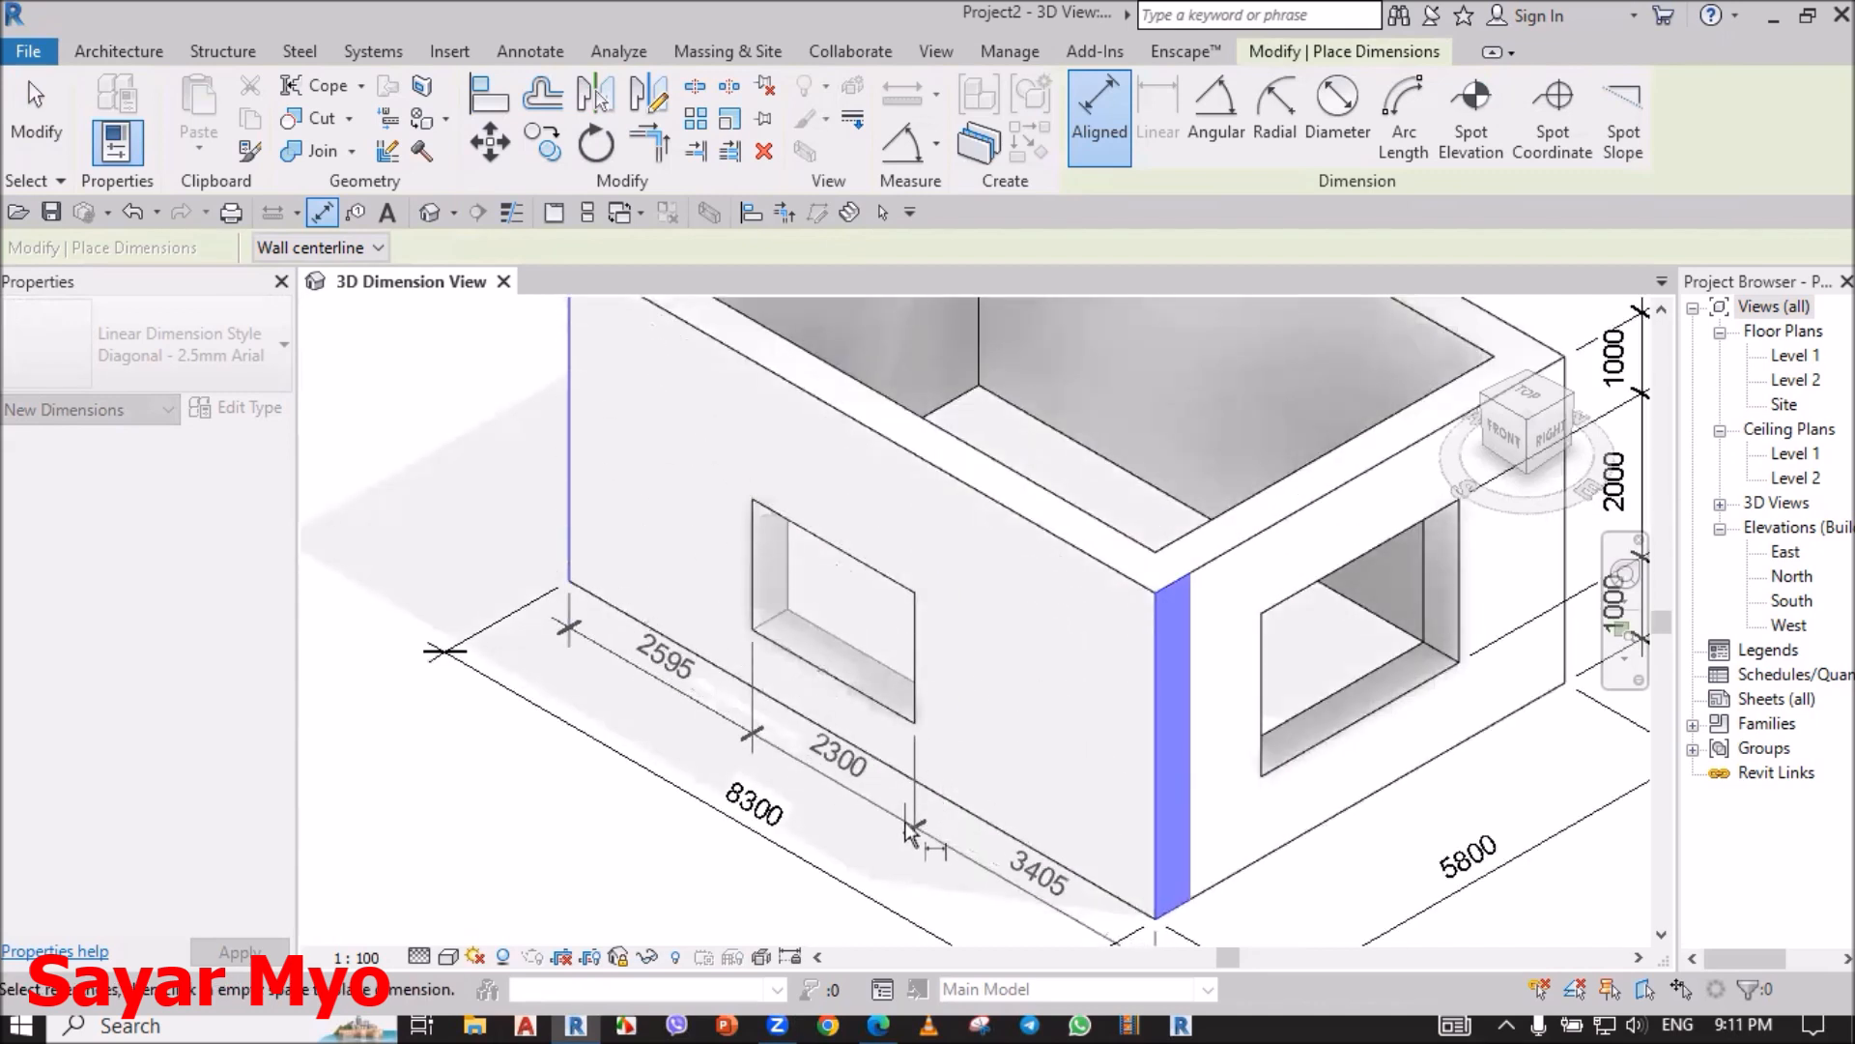
{"action": "scroll", "coordinate": [913, 840], "scroll_direction": "down", "scroll_amount": 3}
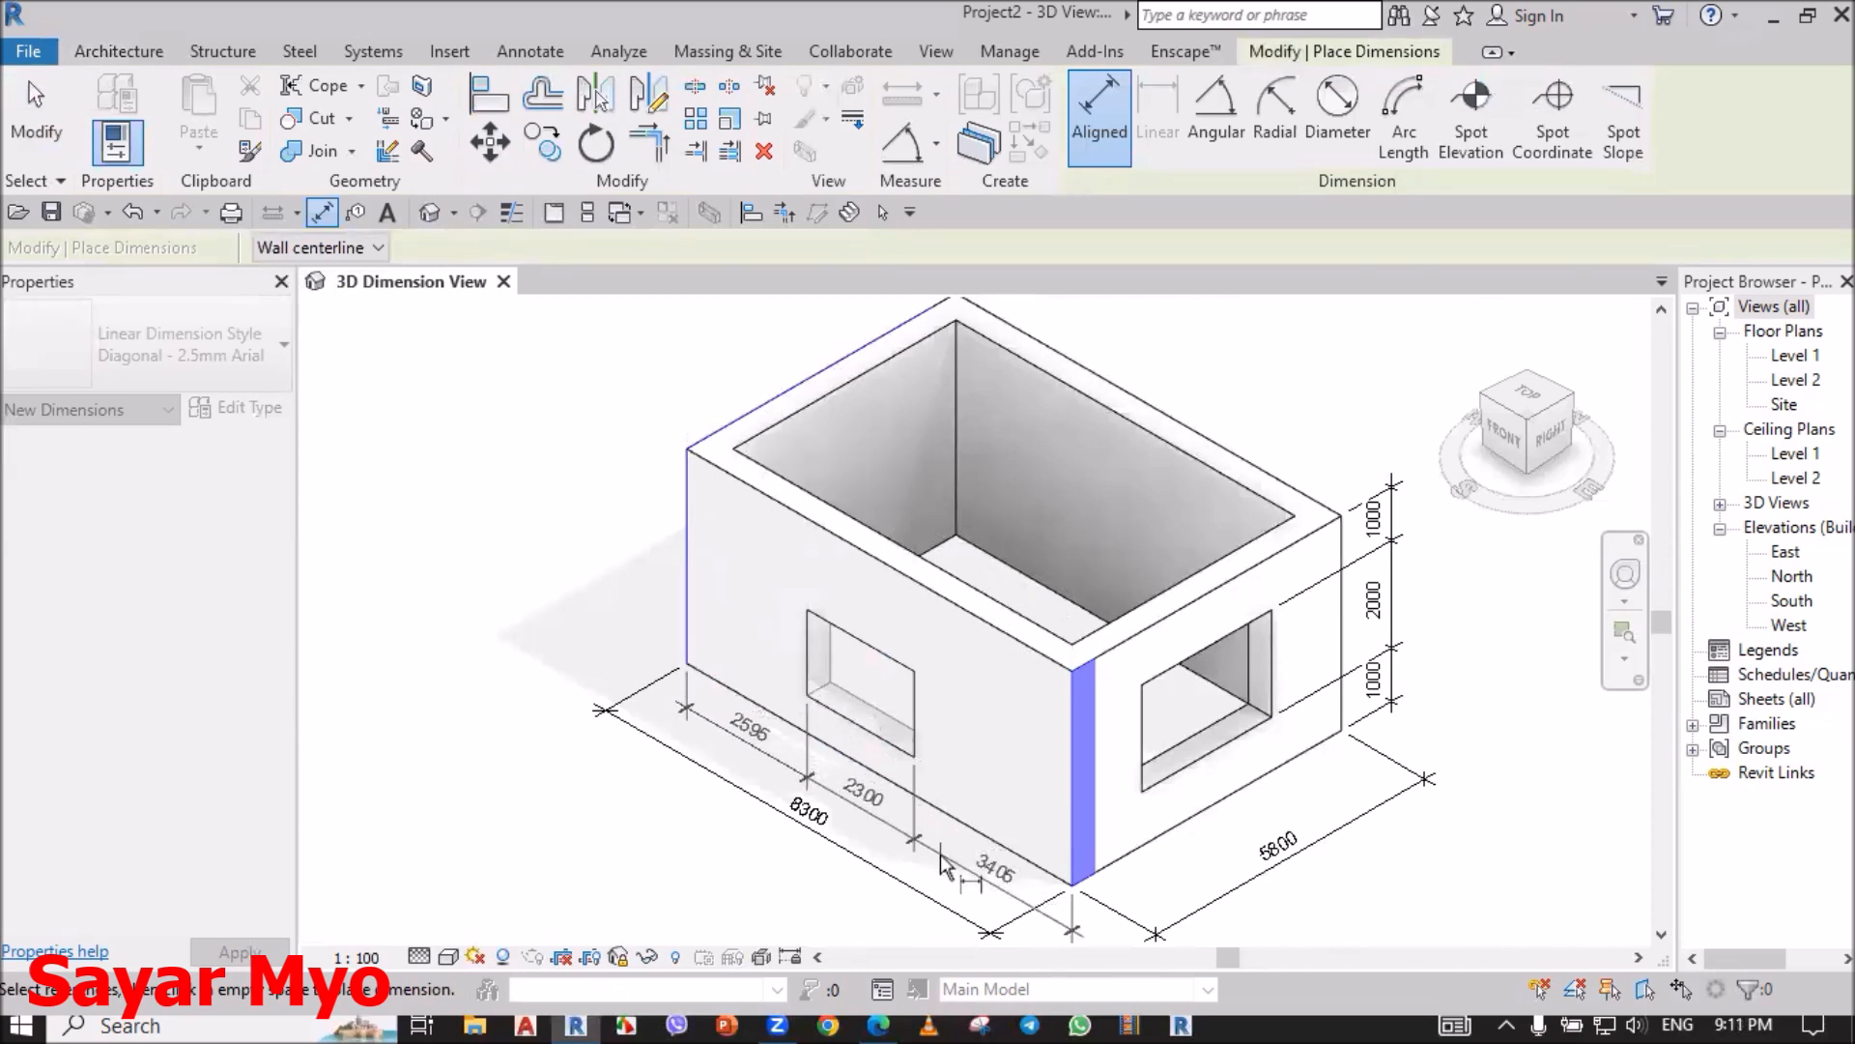
{"action": "key", "text": "Escape"}
{"action": "key", "text": "Escape"}
{"action": "scroll", "coordinate": [907, 804], "scroll_direction": "down", "scroll_amount": 1}
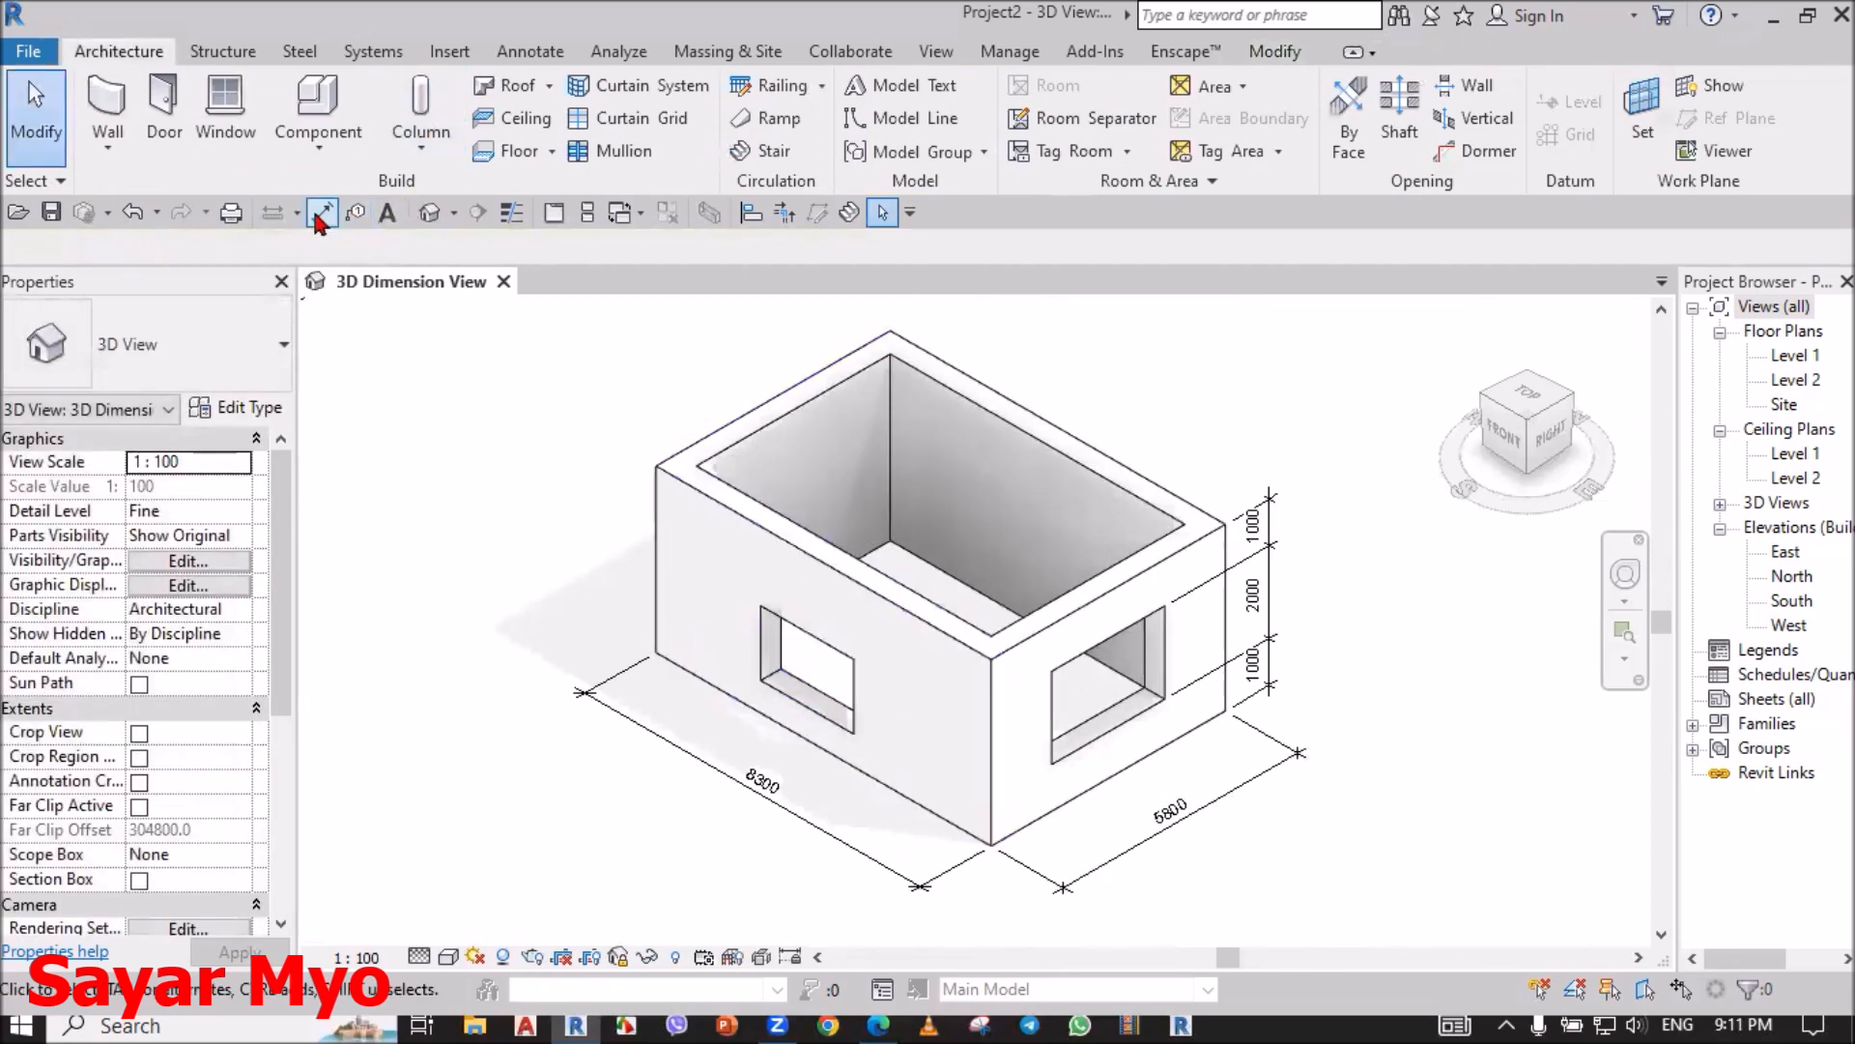
Step: Place a vertical aligned dimension string beside the long wall through its base, the opening's bottom and top, and the wall's top edge
{"action": "key", "text": "d"}
{"action": "key", "text": "i"}
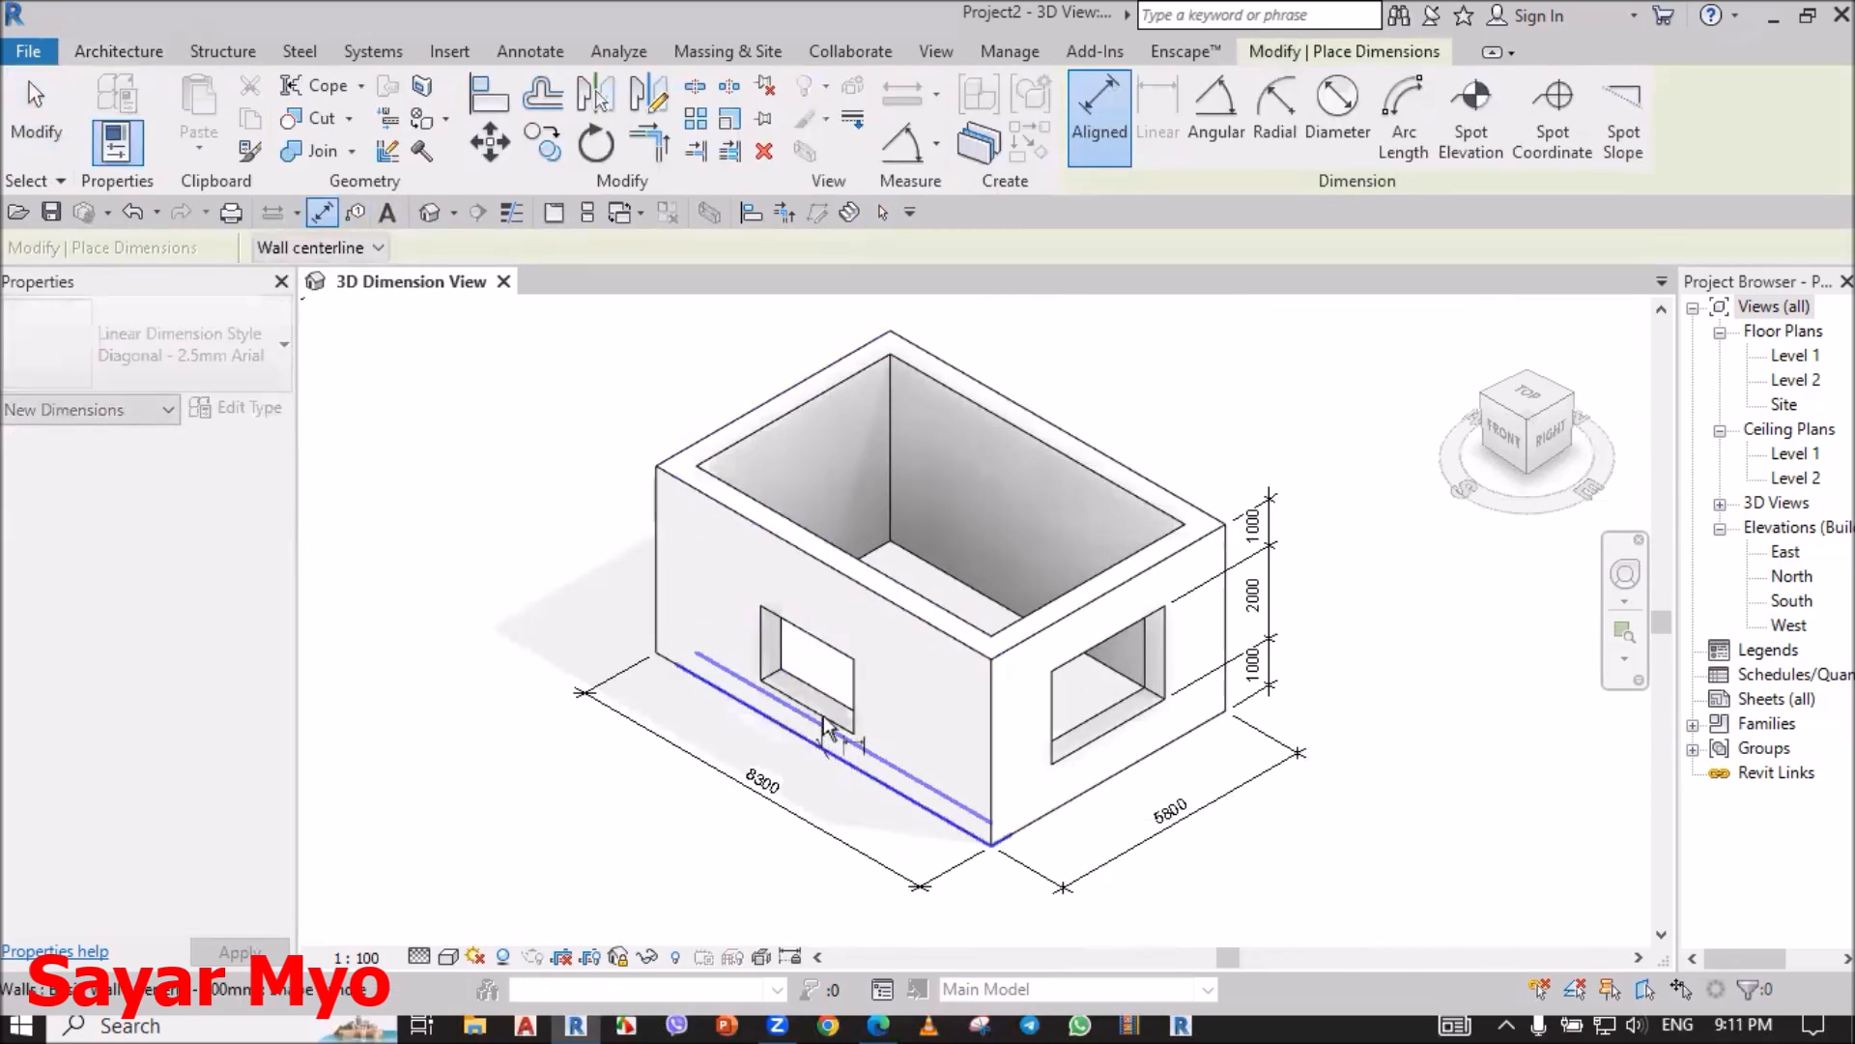
{"action": "left_click", "coordinate": [824, 716]}
{"action": "left_click", "coordinate": [849, 658]}
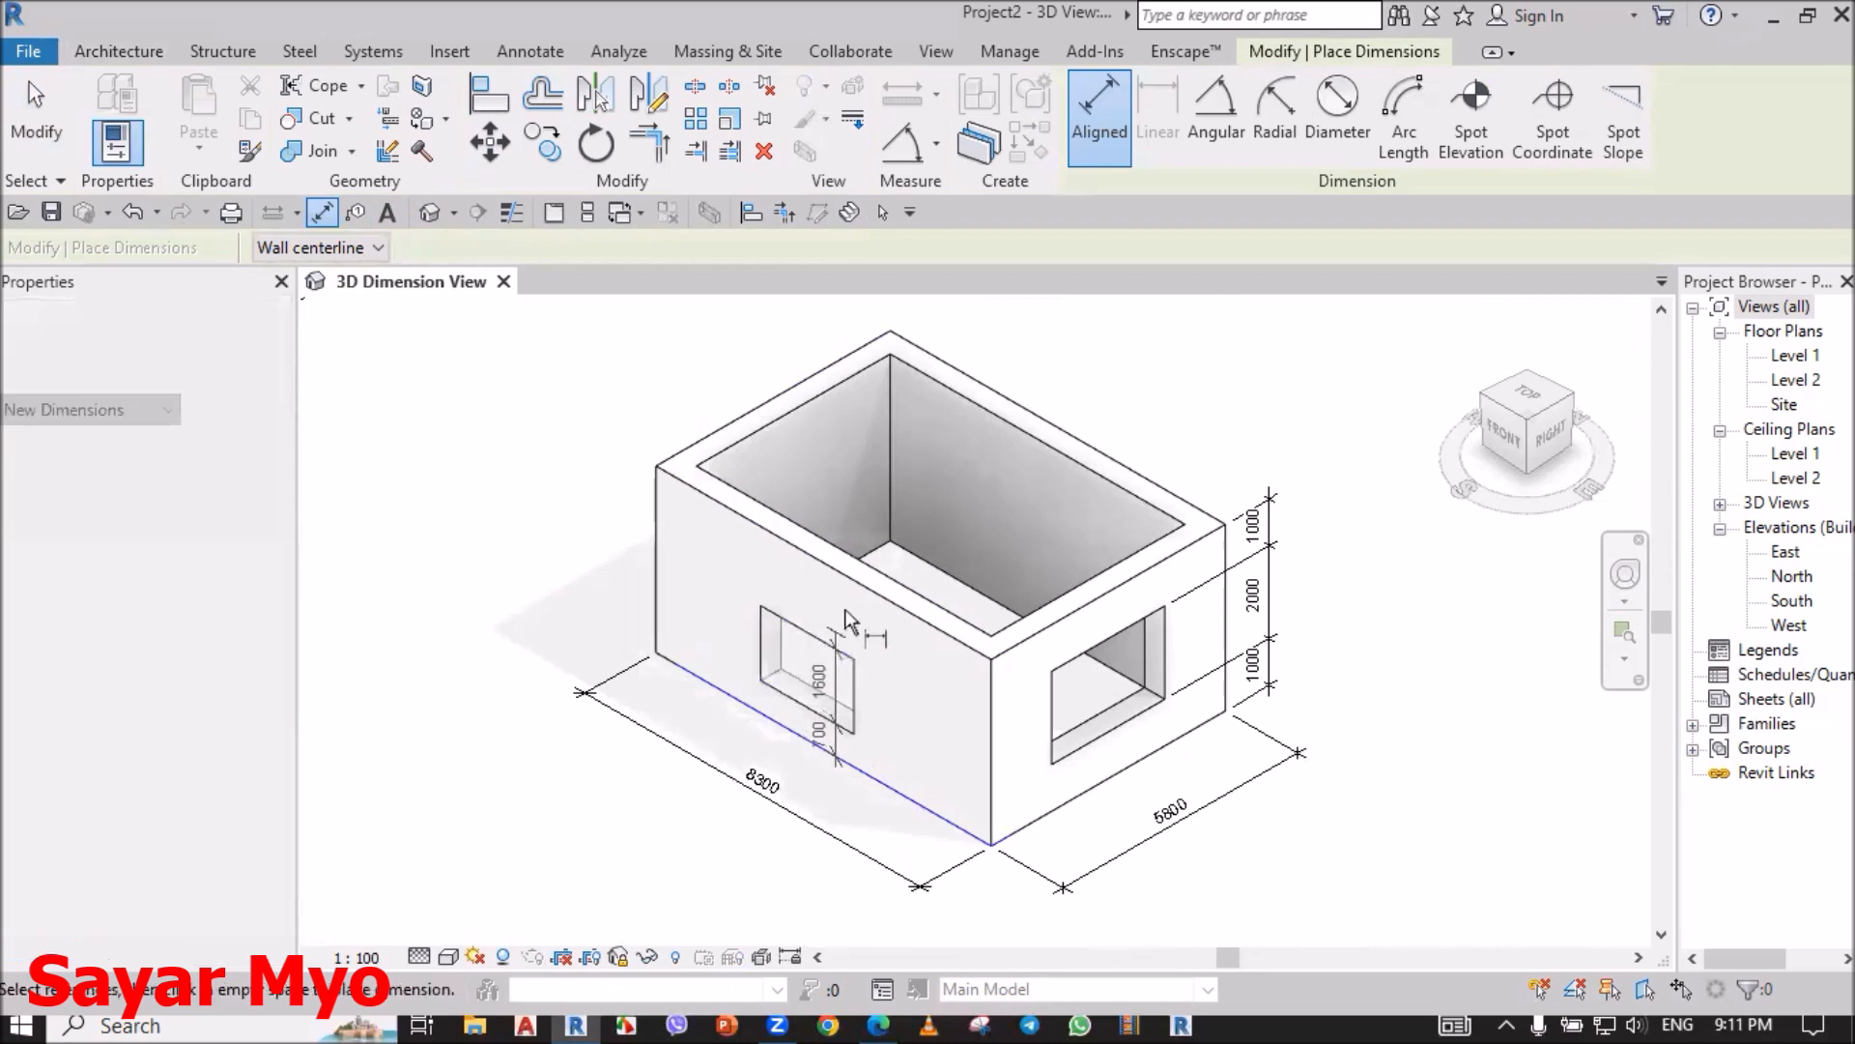
{"action": "left_click", "coordinate": [850, 592]}
{"action": "scroll", "coordinate": [635, 558], "scroll_direction": "up", "scroll_amount": 3}
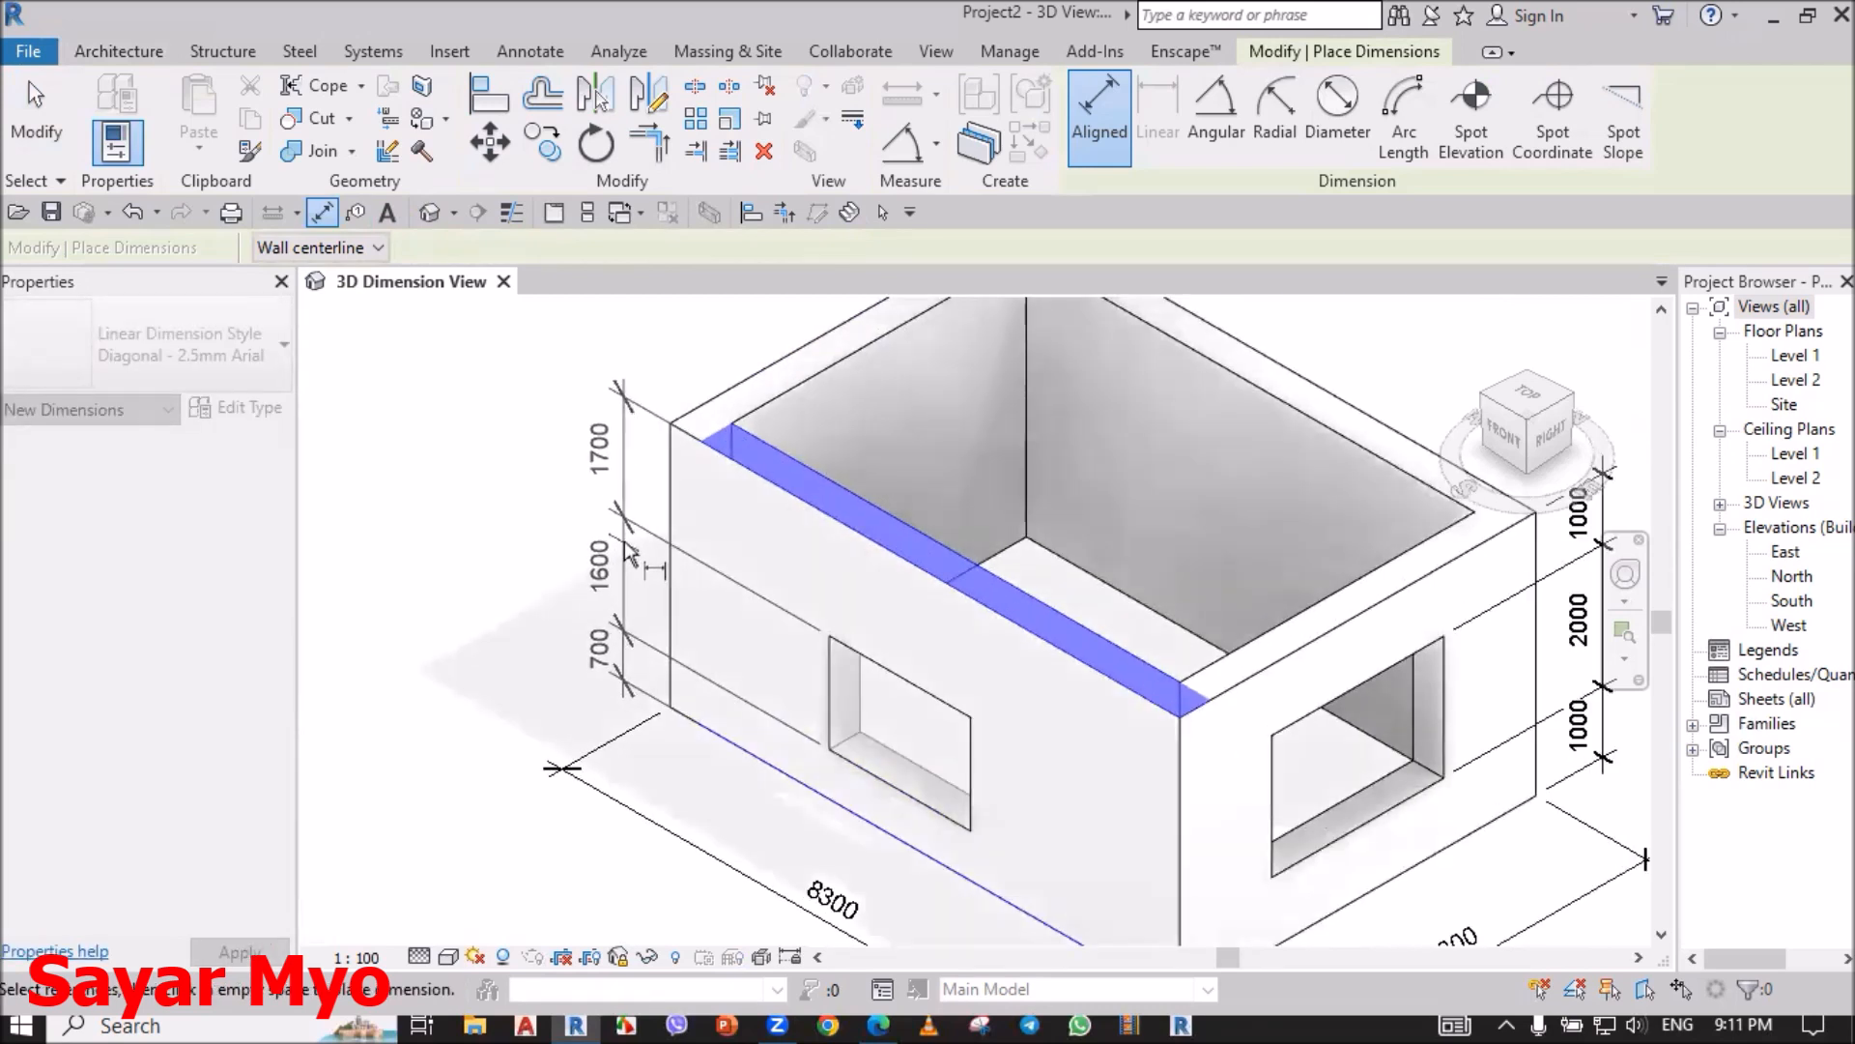
{"action": "left_click", "coordinate": [628, 553]}
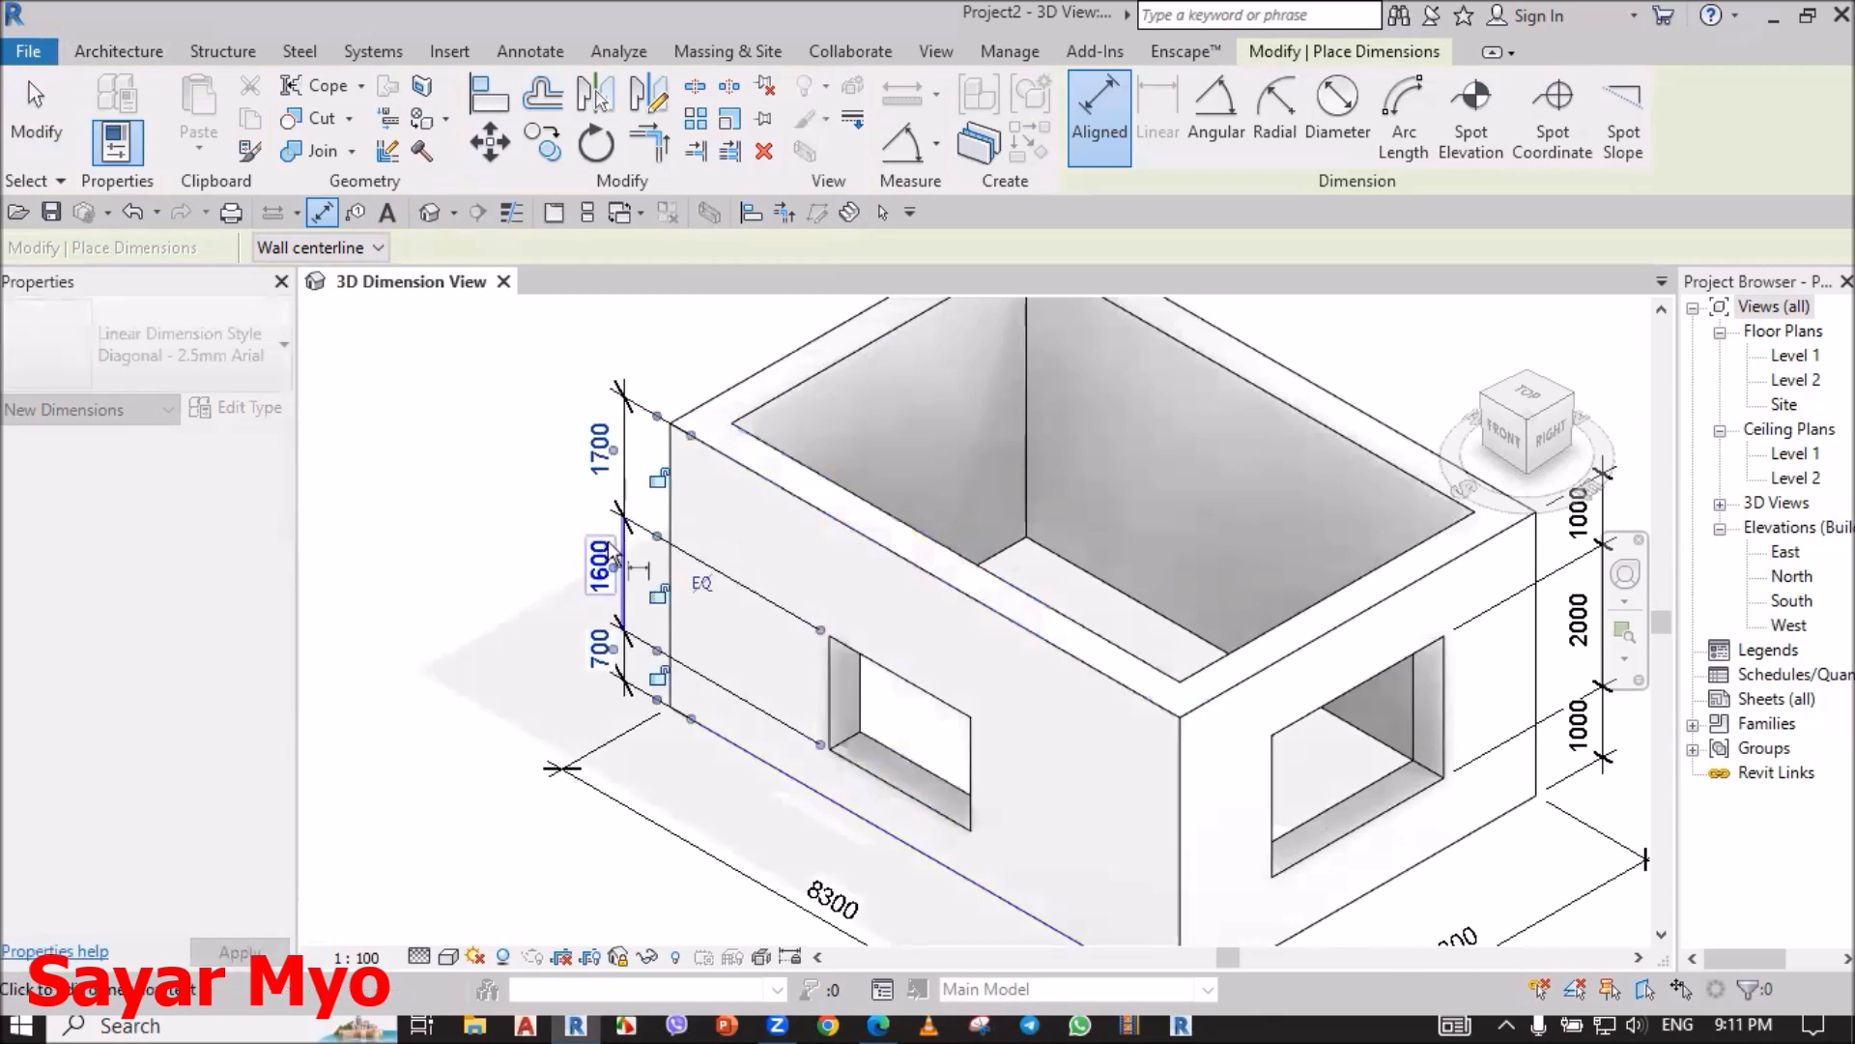
{"action": "scroll", "coordinate": [628, 555], "scroll_direction": "down", "scroll_amount": 3}
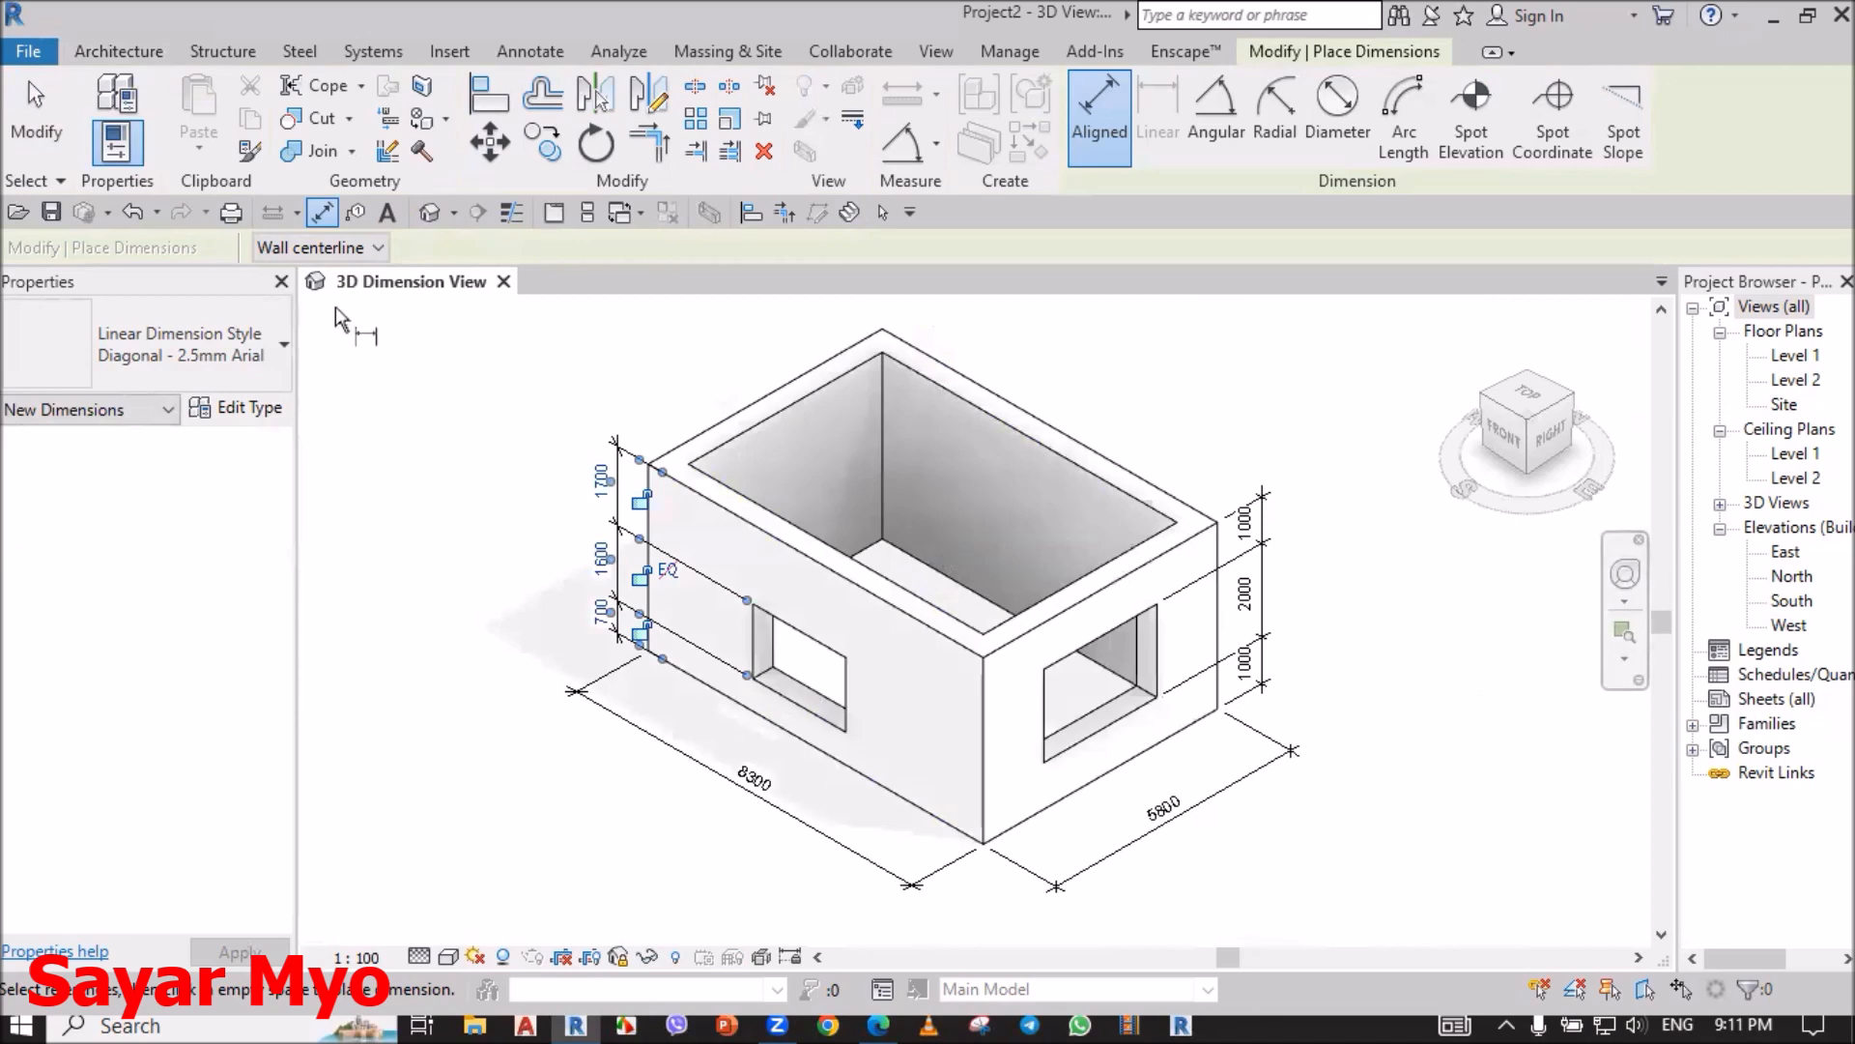
{"action": "left_click", "coordinate": [36, 136]}
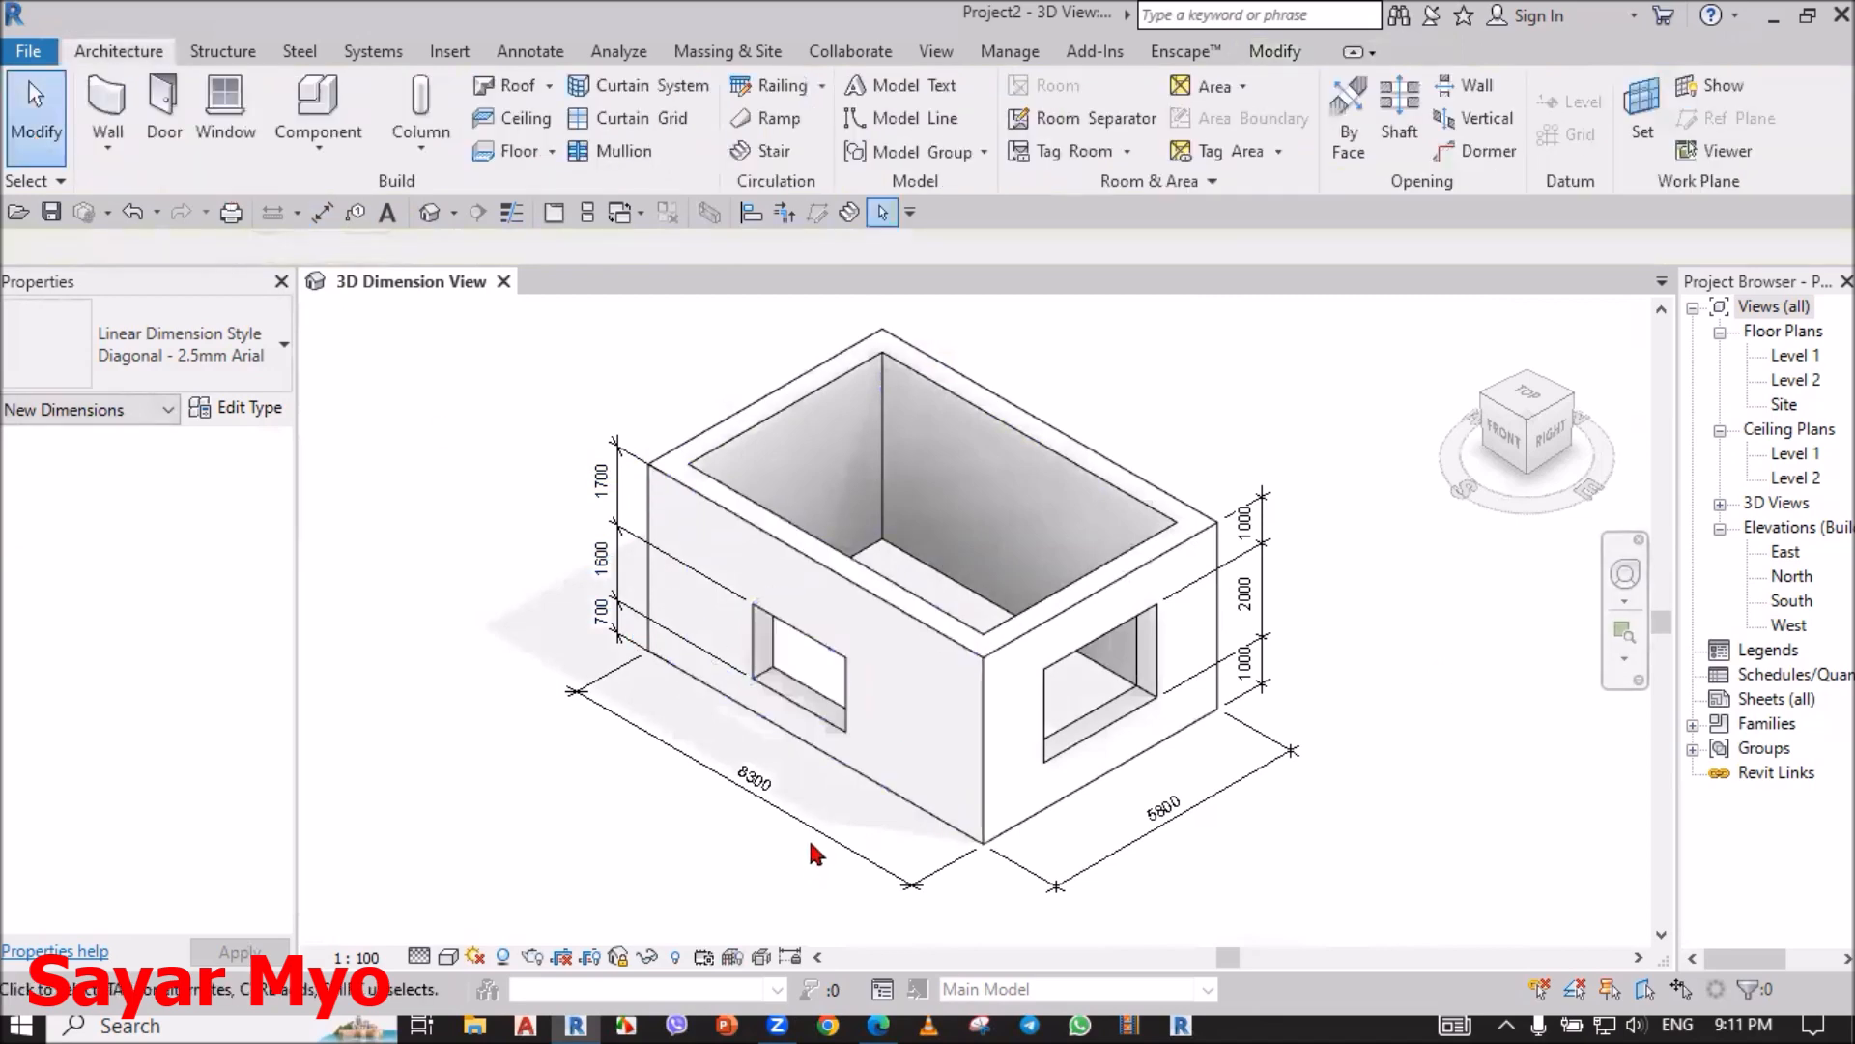
Step: Examine the horizontal dimension strings on the already dimensioned building and compare them with the building in progress
{"action": "scroll", "coordinate": [809, 839], "scroll_direction": "up", "scroll_amount": 1}
{"action": "scroll", "coordinate": [926, 723], "scroll_direction": "down", "scroll_amount": 5}
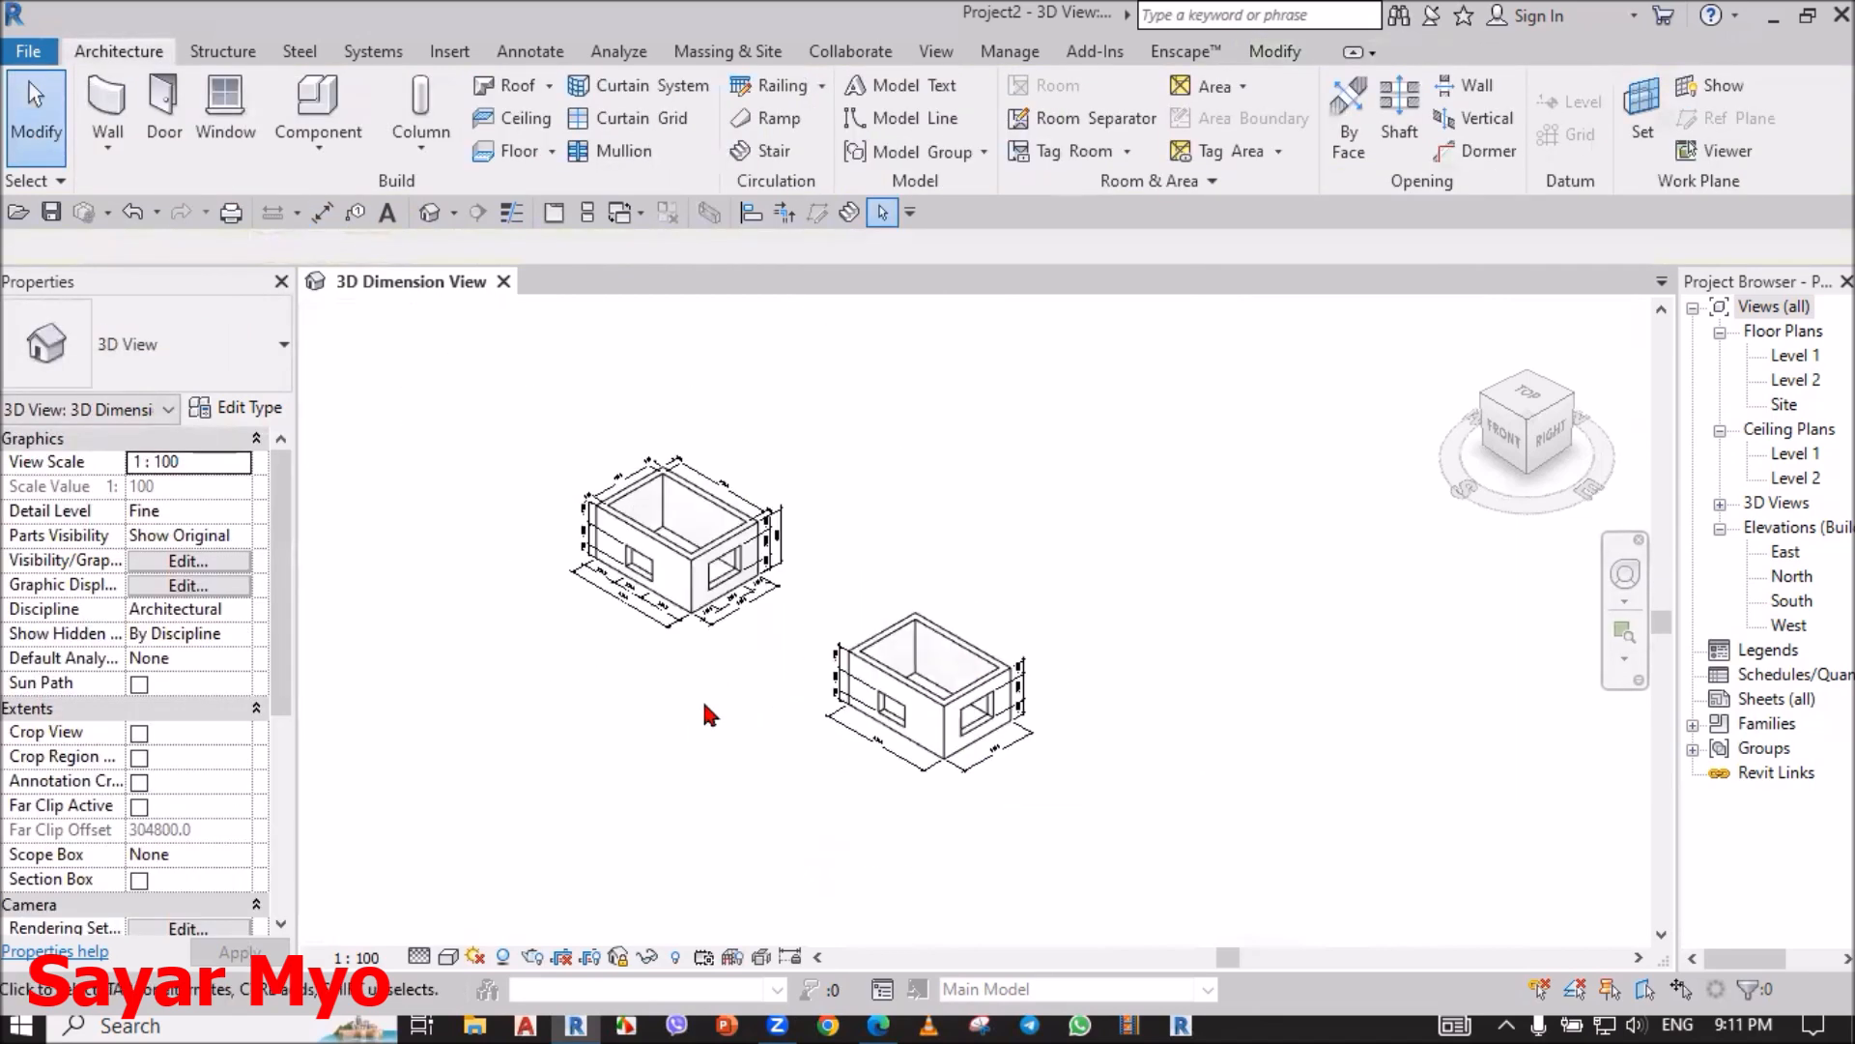
{"action": "scroll", "coordinate": [624, 604], "scroll_direction": "up", "scroll_amount": 5}
{"action": "scroll", "coordinate": [628, 621], "scroll_direction": "up", "scroll_amount": 1}
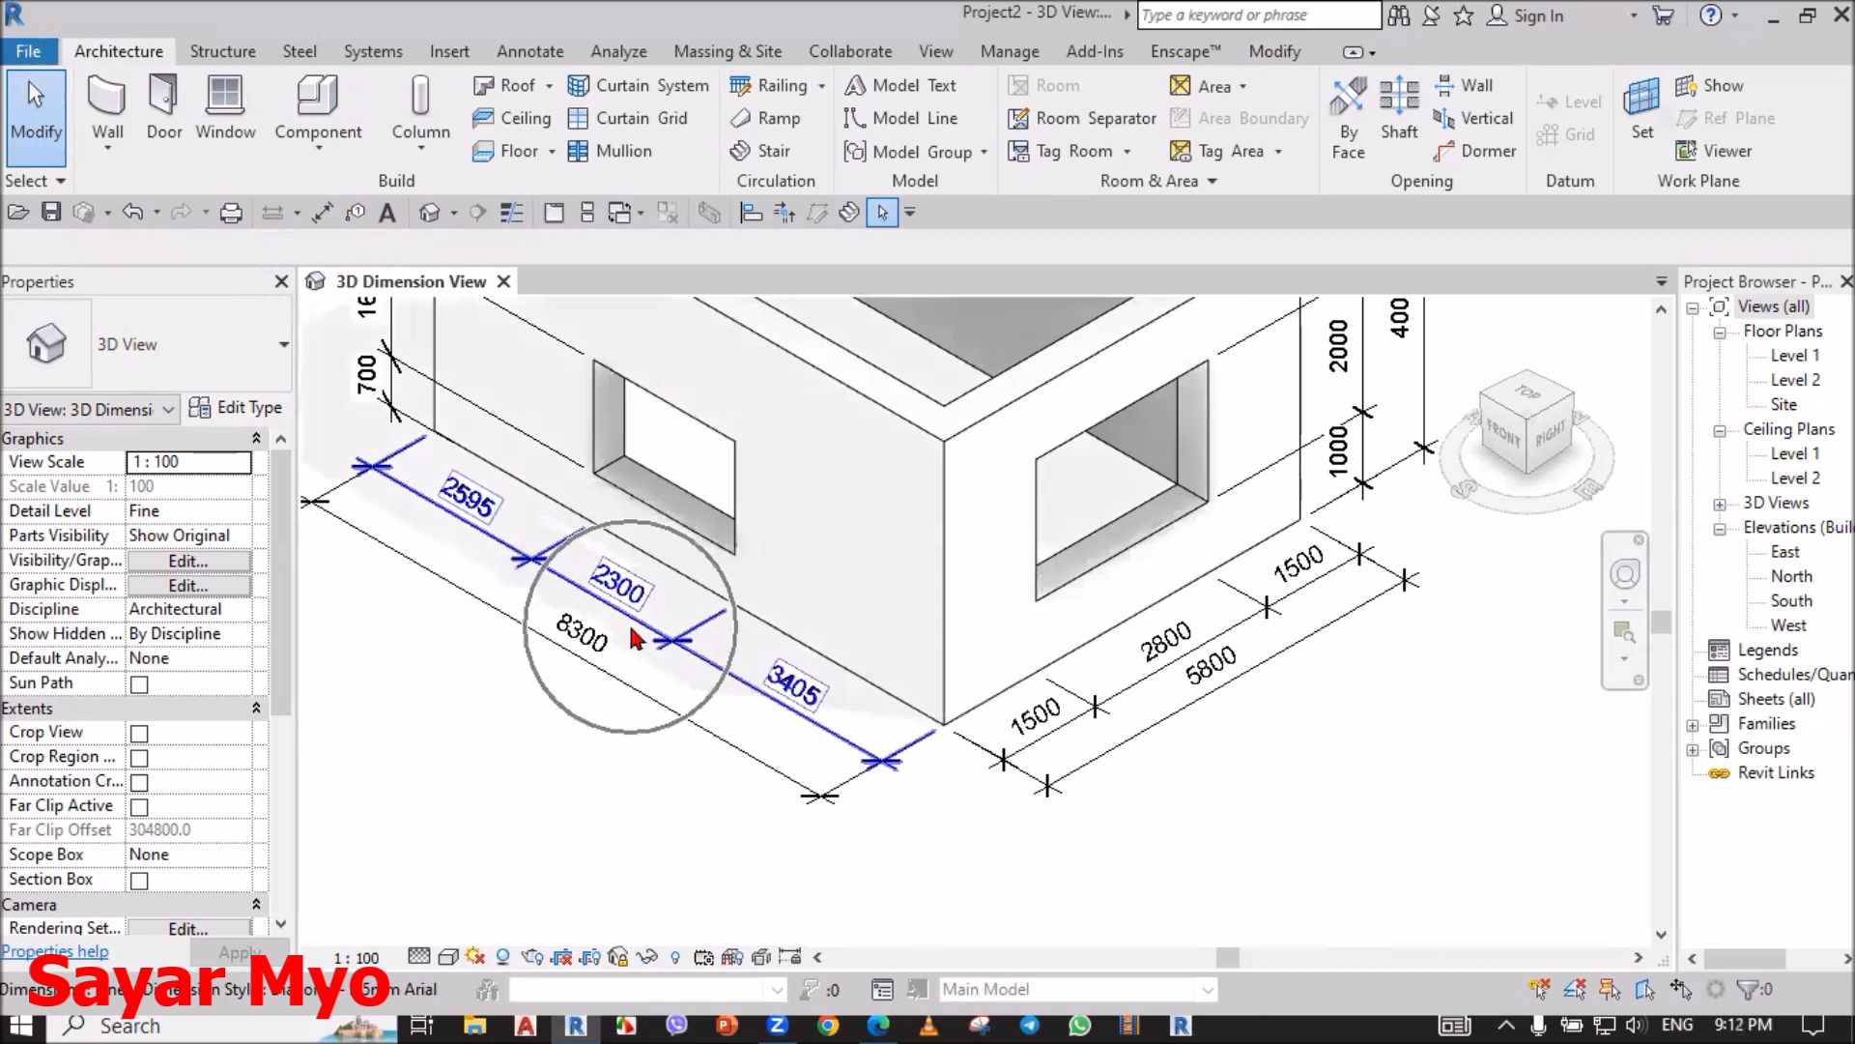
{"action": "scroll", "coordinate": [626, 626], "scroll_direction": "up", "scroll_amount": 2}
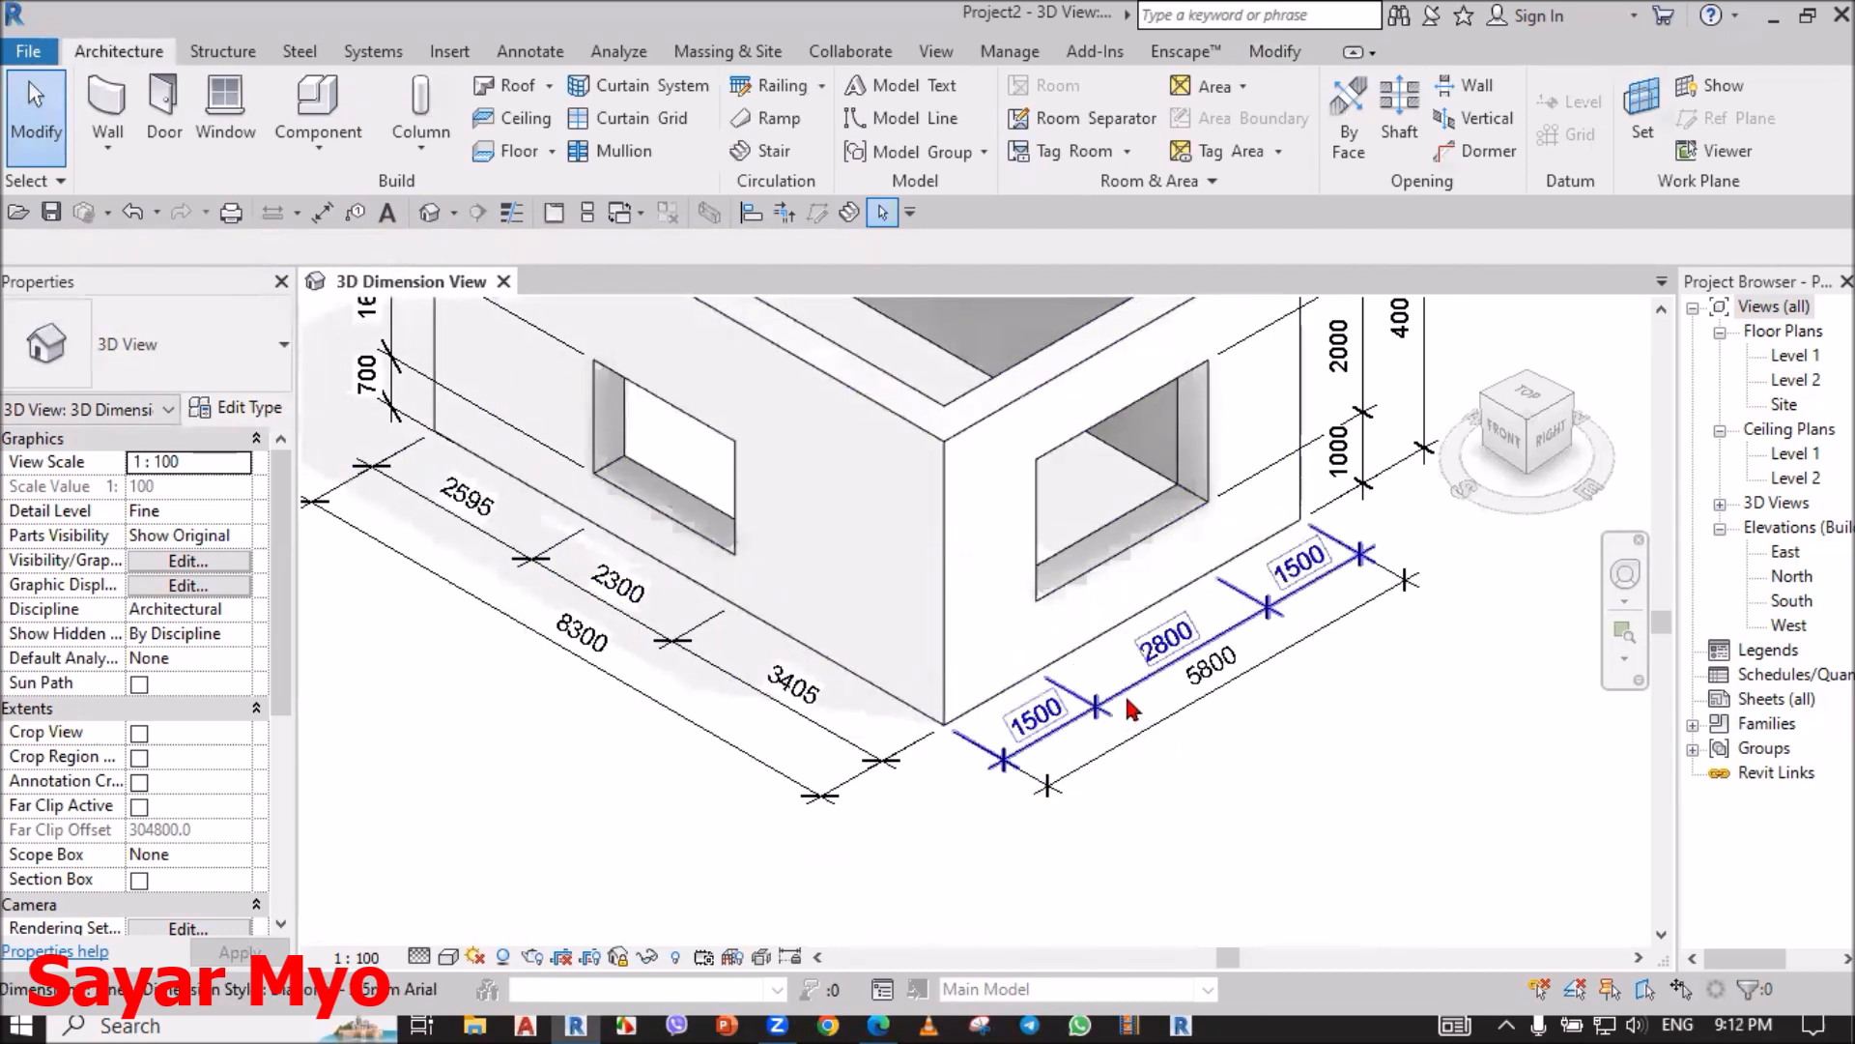
{"action": "scroll", "coordinate": [899, 589], "scroll_direction": "down", "scroll_amount": 5}
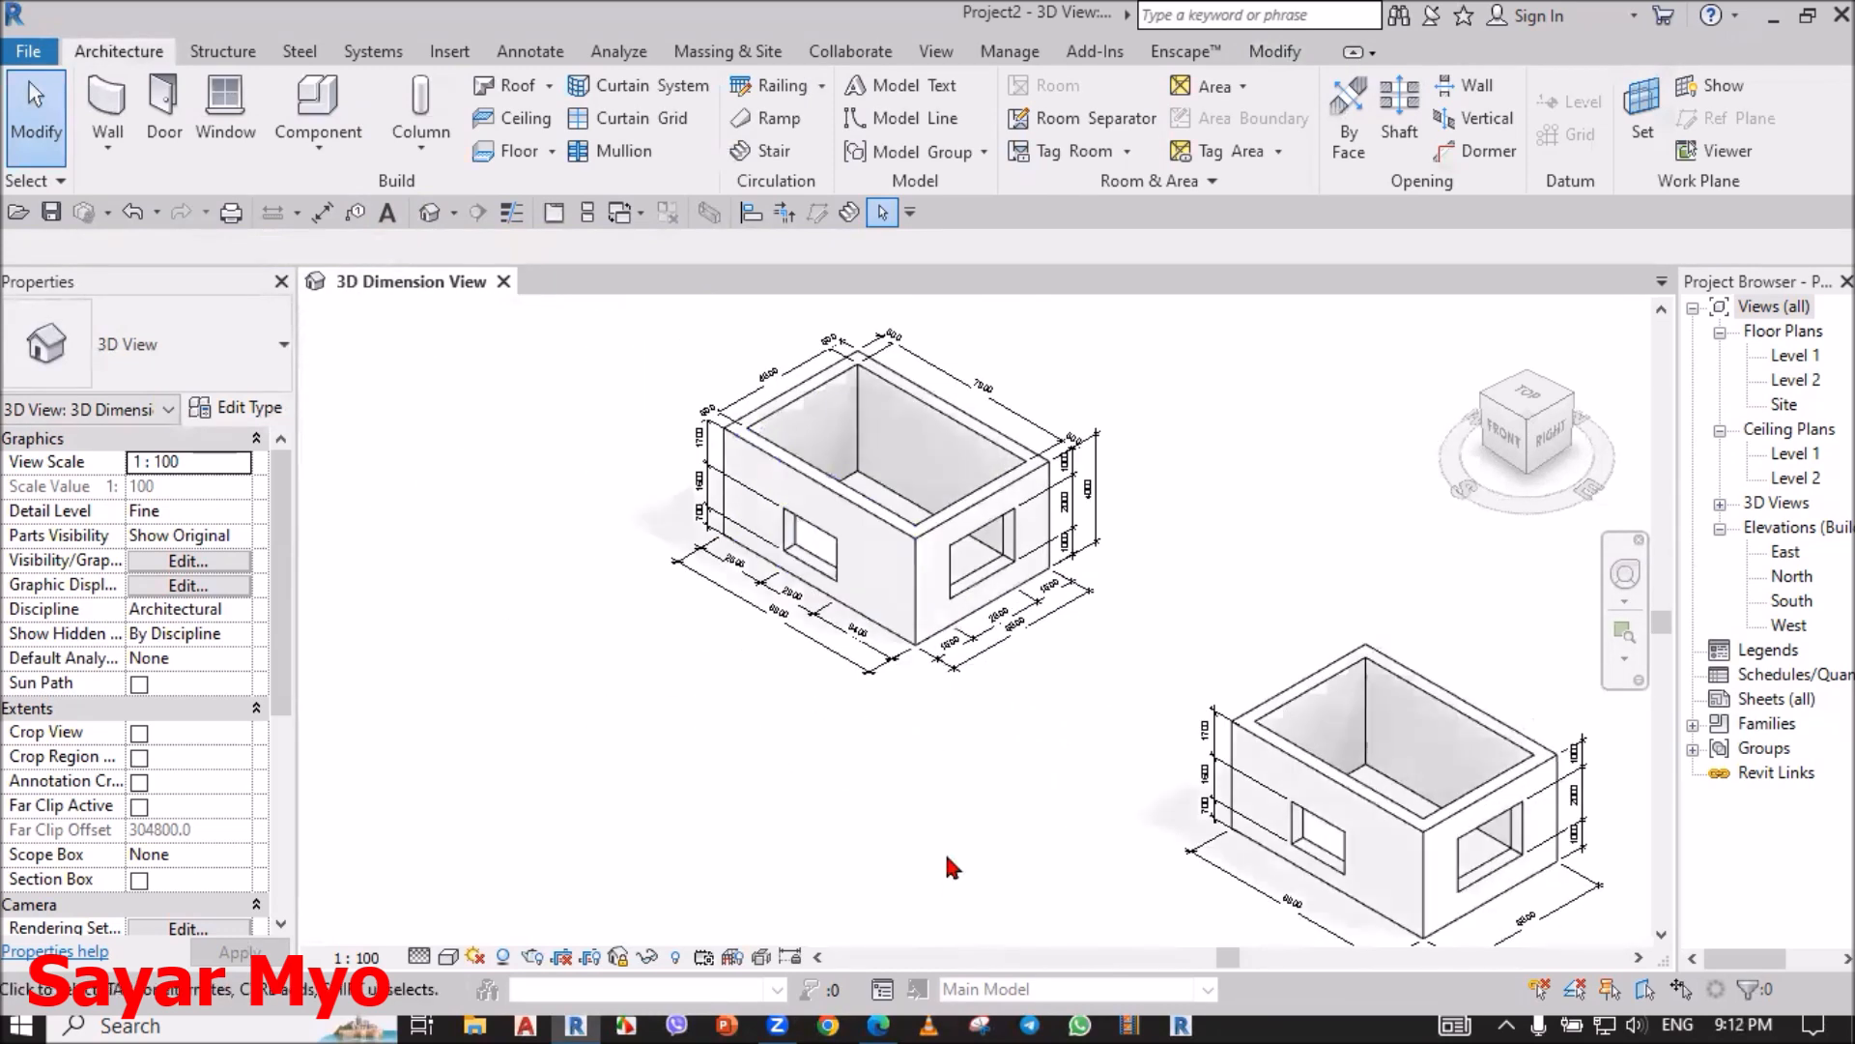
{"action": "scroll", "coordinate": [1466, 875], "scroll_direction": "up", "scroll_amount": 3}
{"action": "middle_click_drag", "start_coordinate": [1600, 866], "coordinate": [1276, 737]}
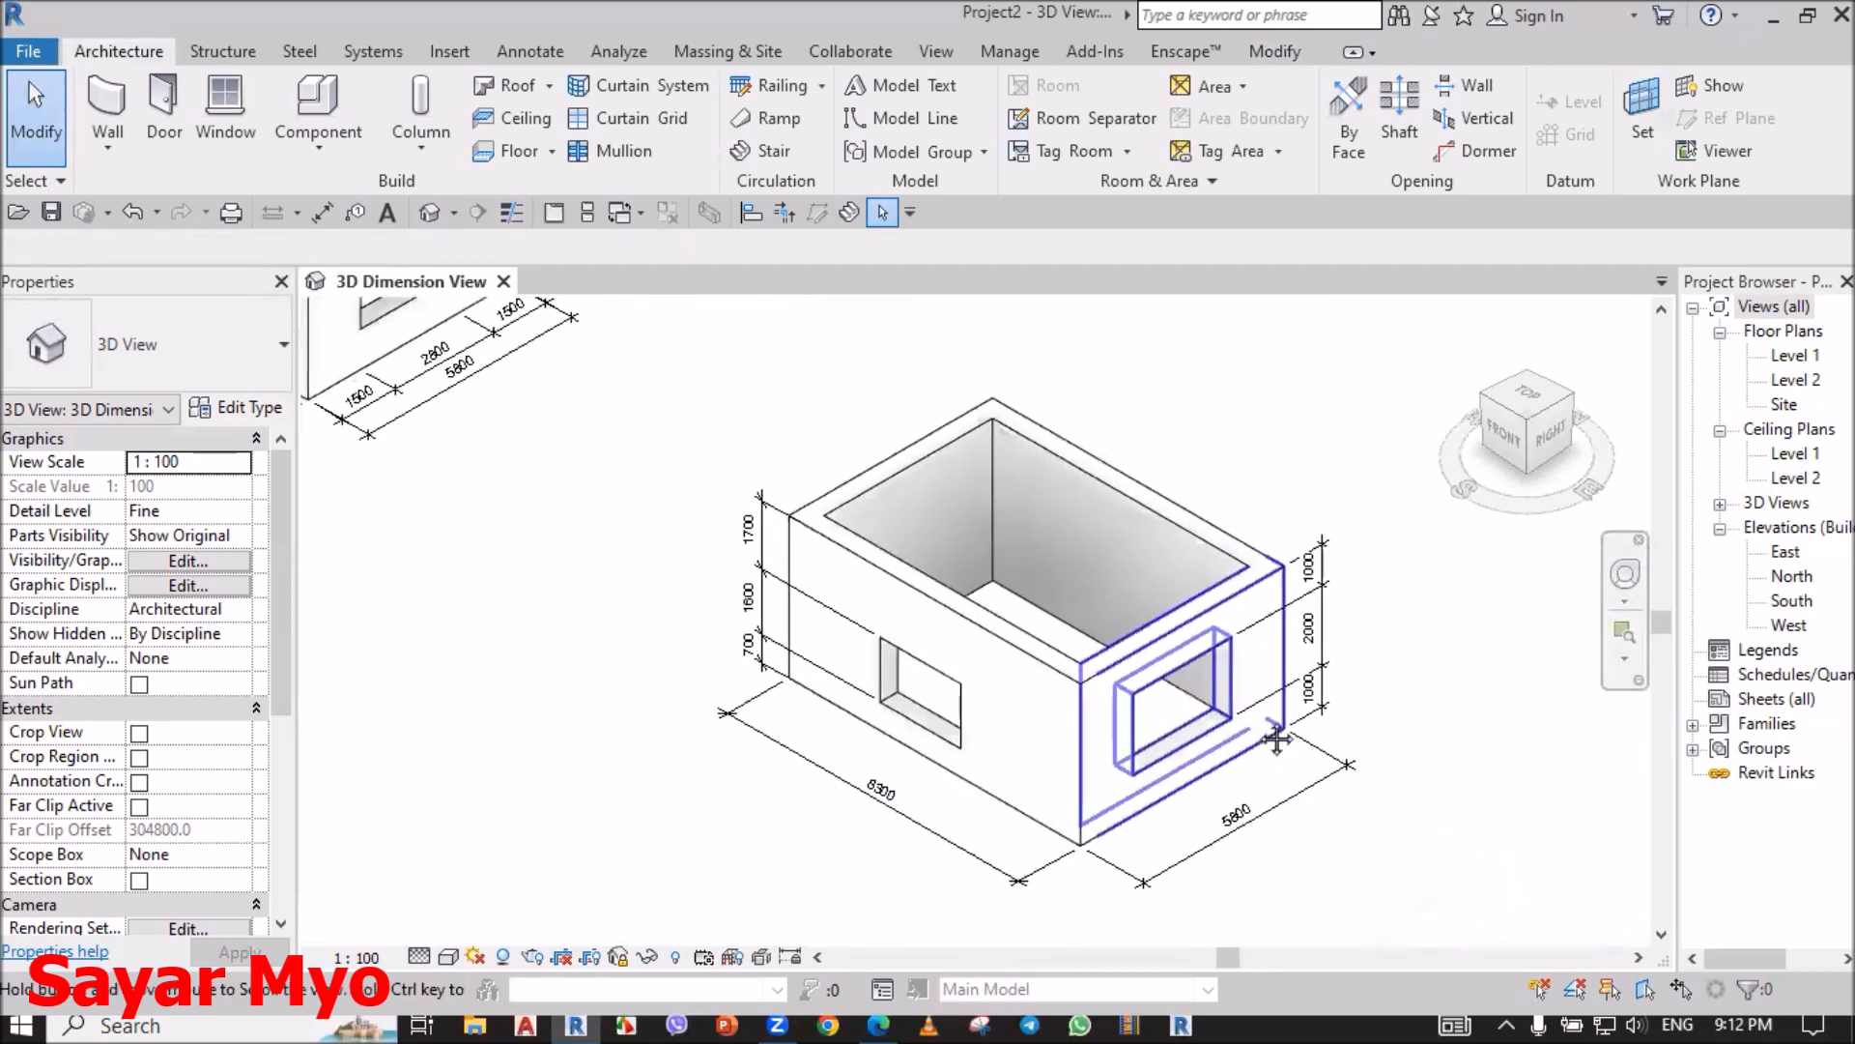
{"action": "scroll", "coordinate": [1024, 570], "scroll_direction": "up", "scroll_amount": 2}
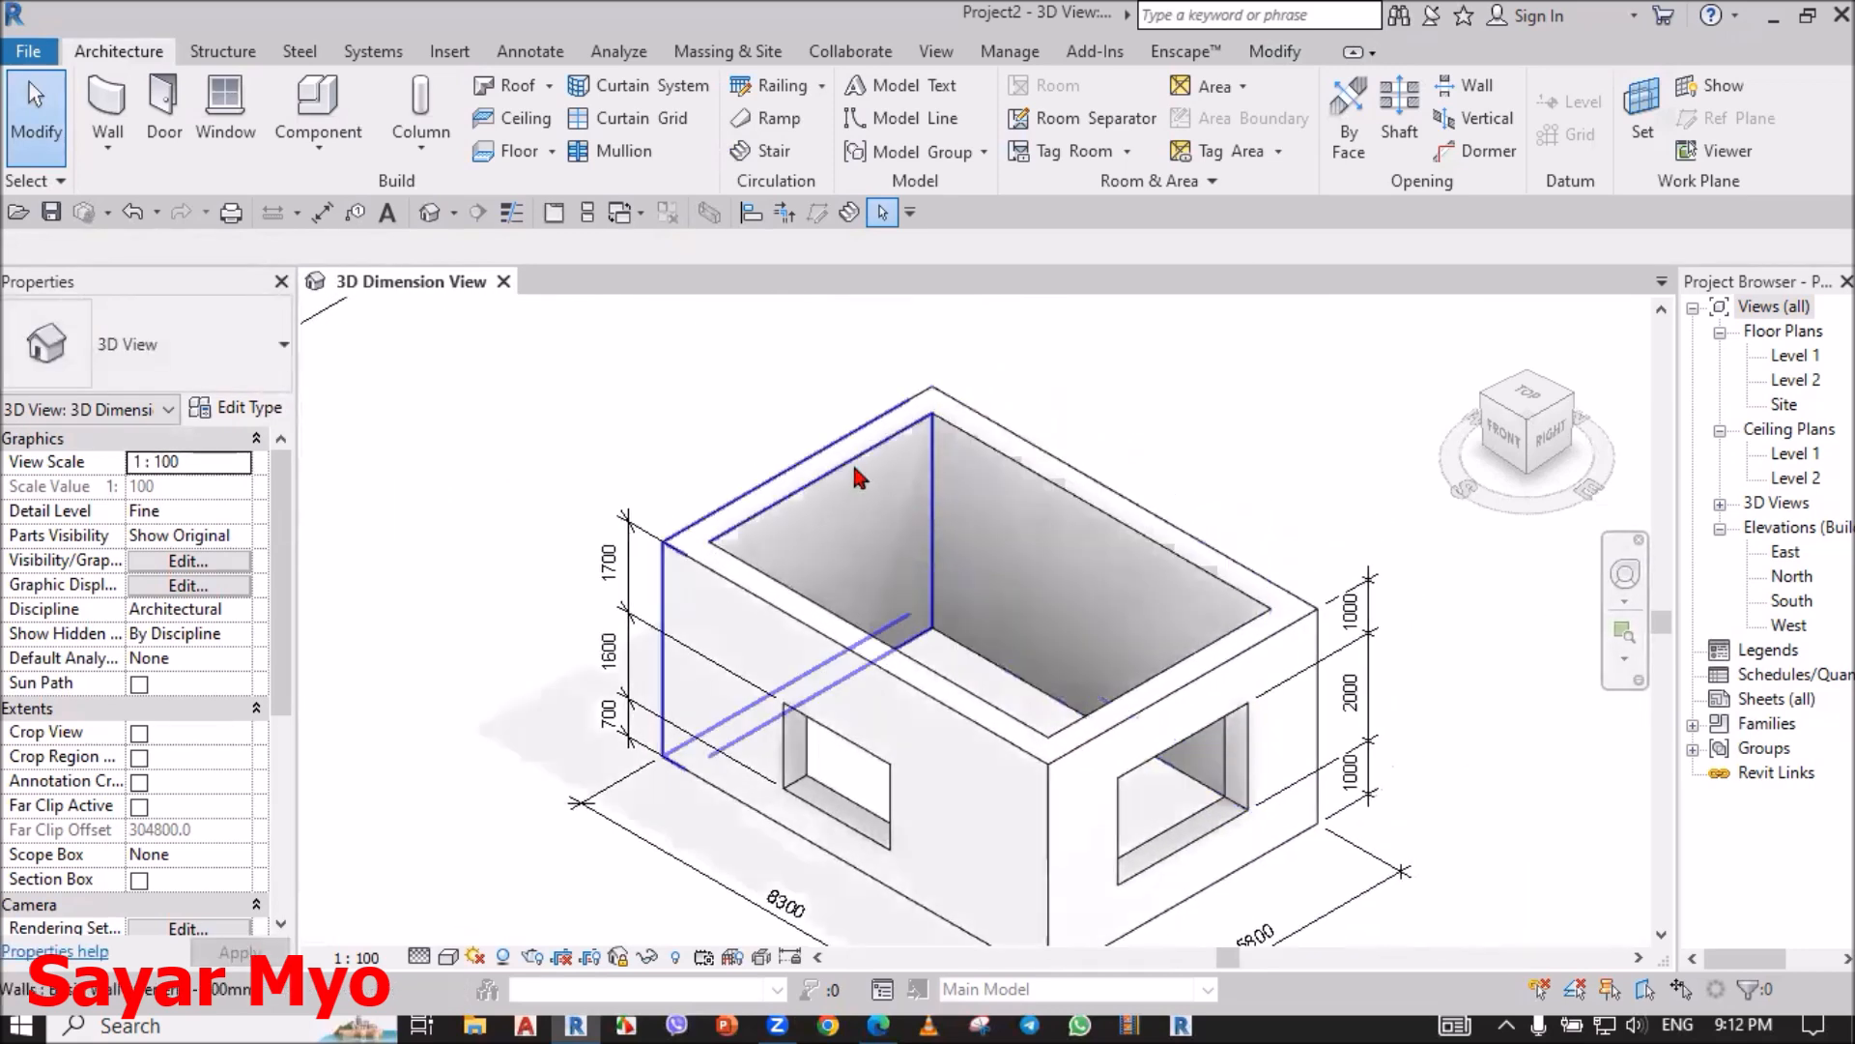
Step: Set the work plane by picking the top face of the walls
{"action": "scroll", "coordinate": [933, 600], "scroll_direction": "down", "scroll_amount": 2}
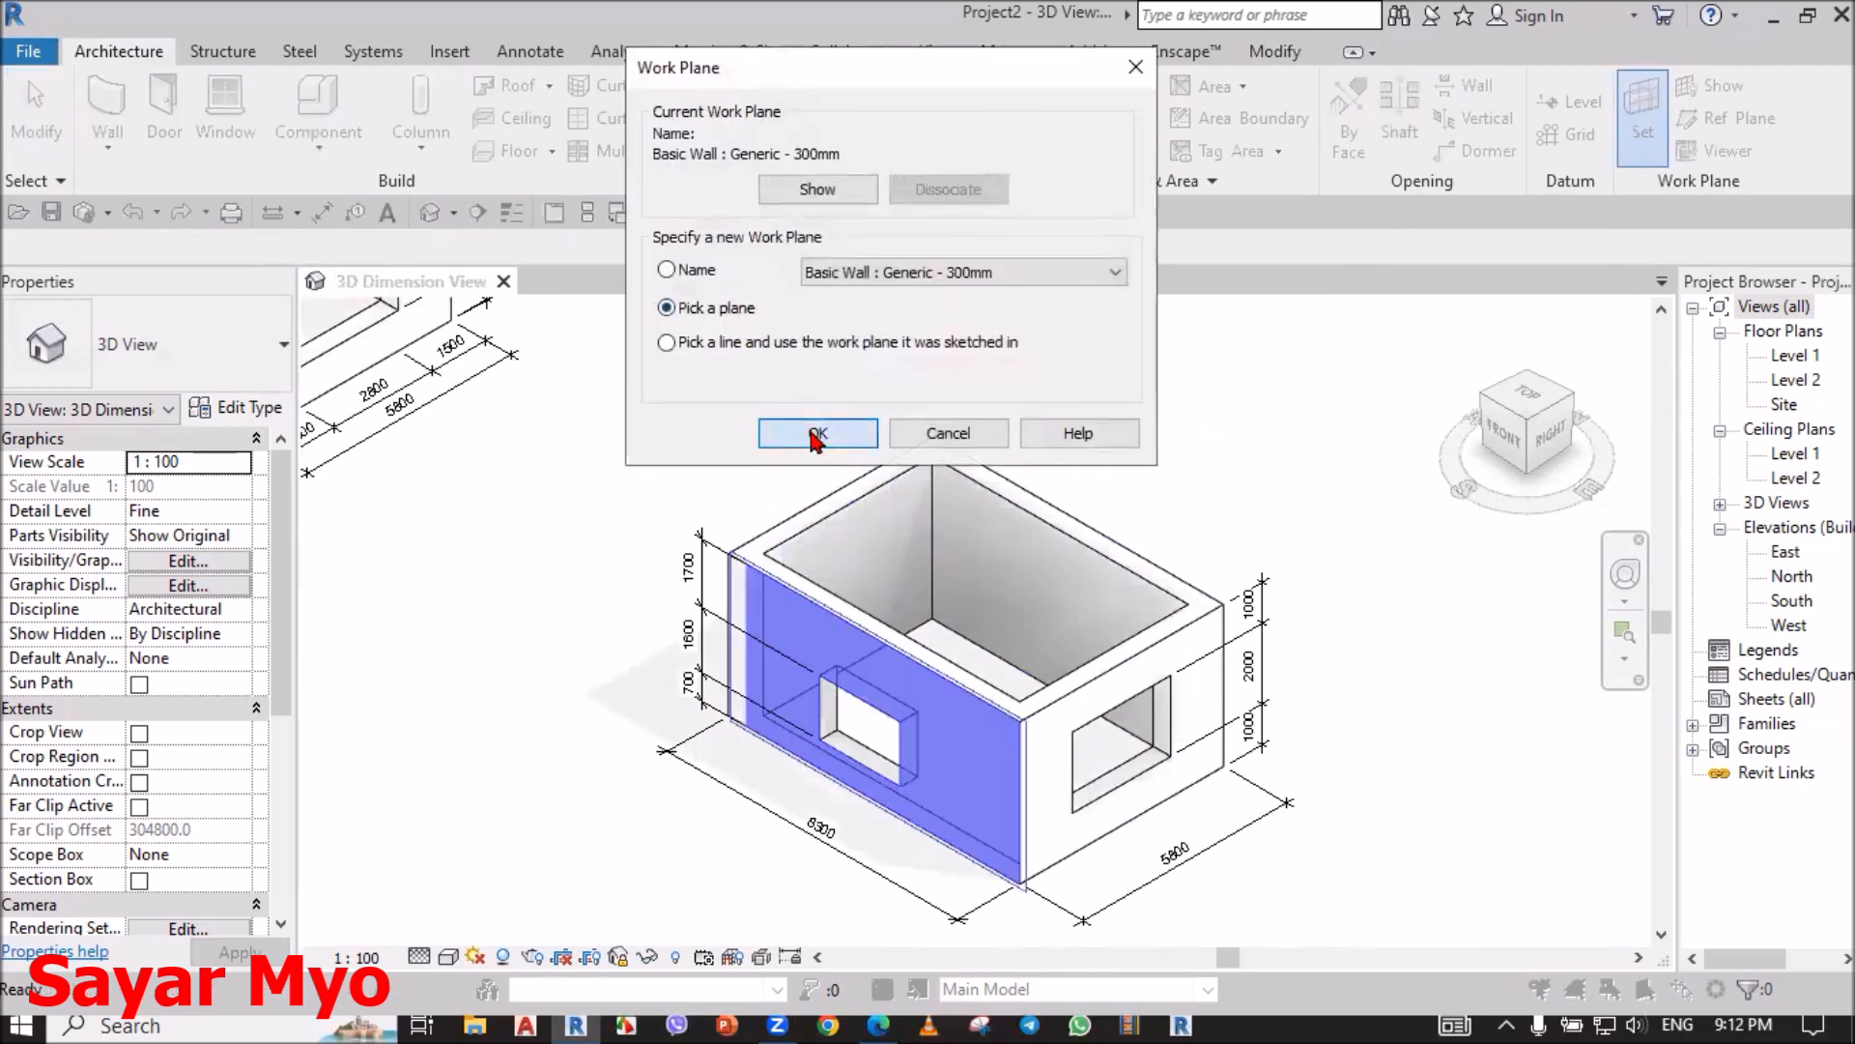
{"action": "left_click", "coordinate": [816, 436]}
{"action": "scroll", "coordinate": [869, 544], "scroll_direction": "up", "scroll_amount": 3}
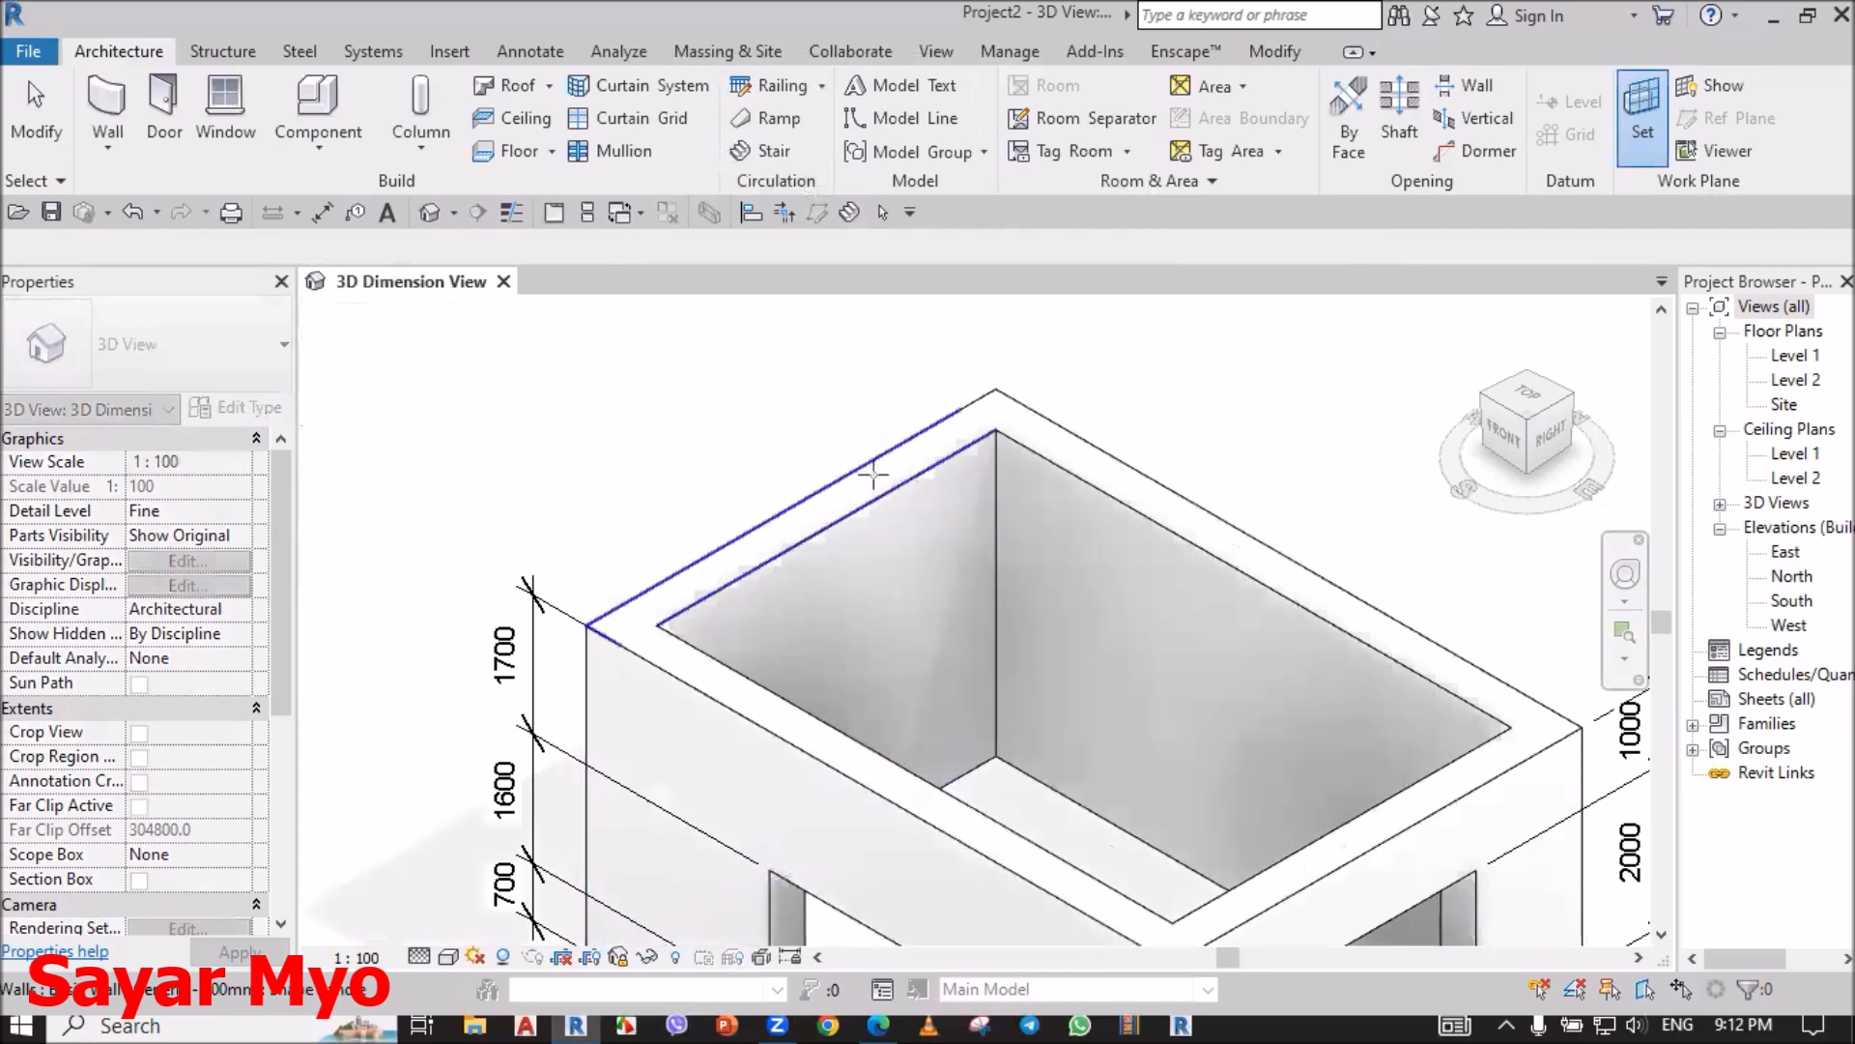
{"action": "left_click", "coordinate": [872, 473]}
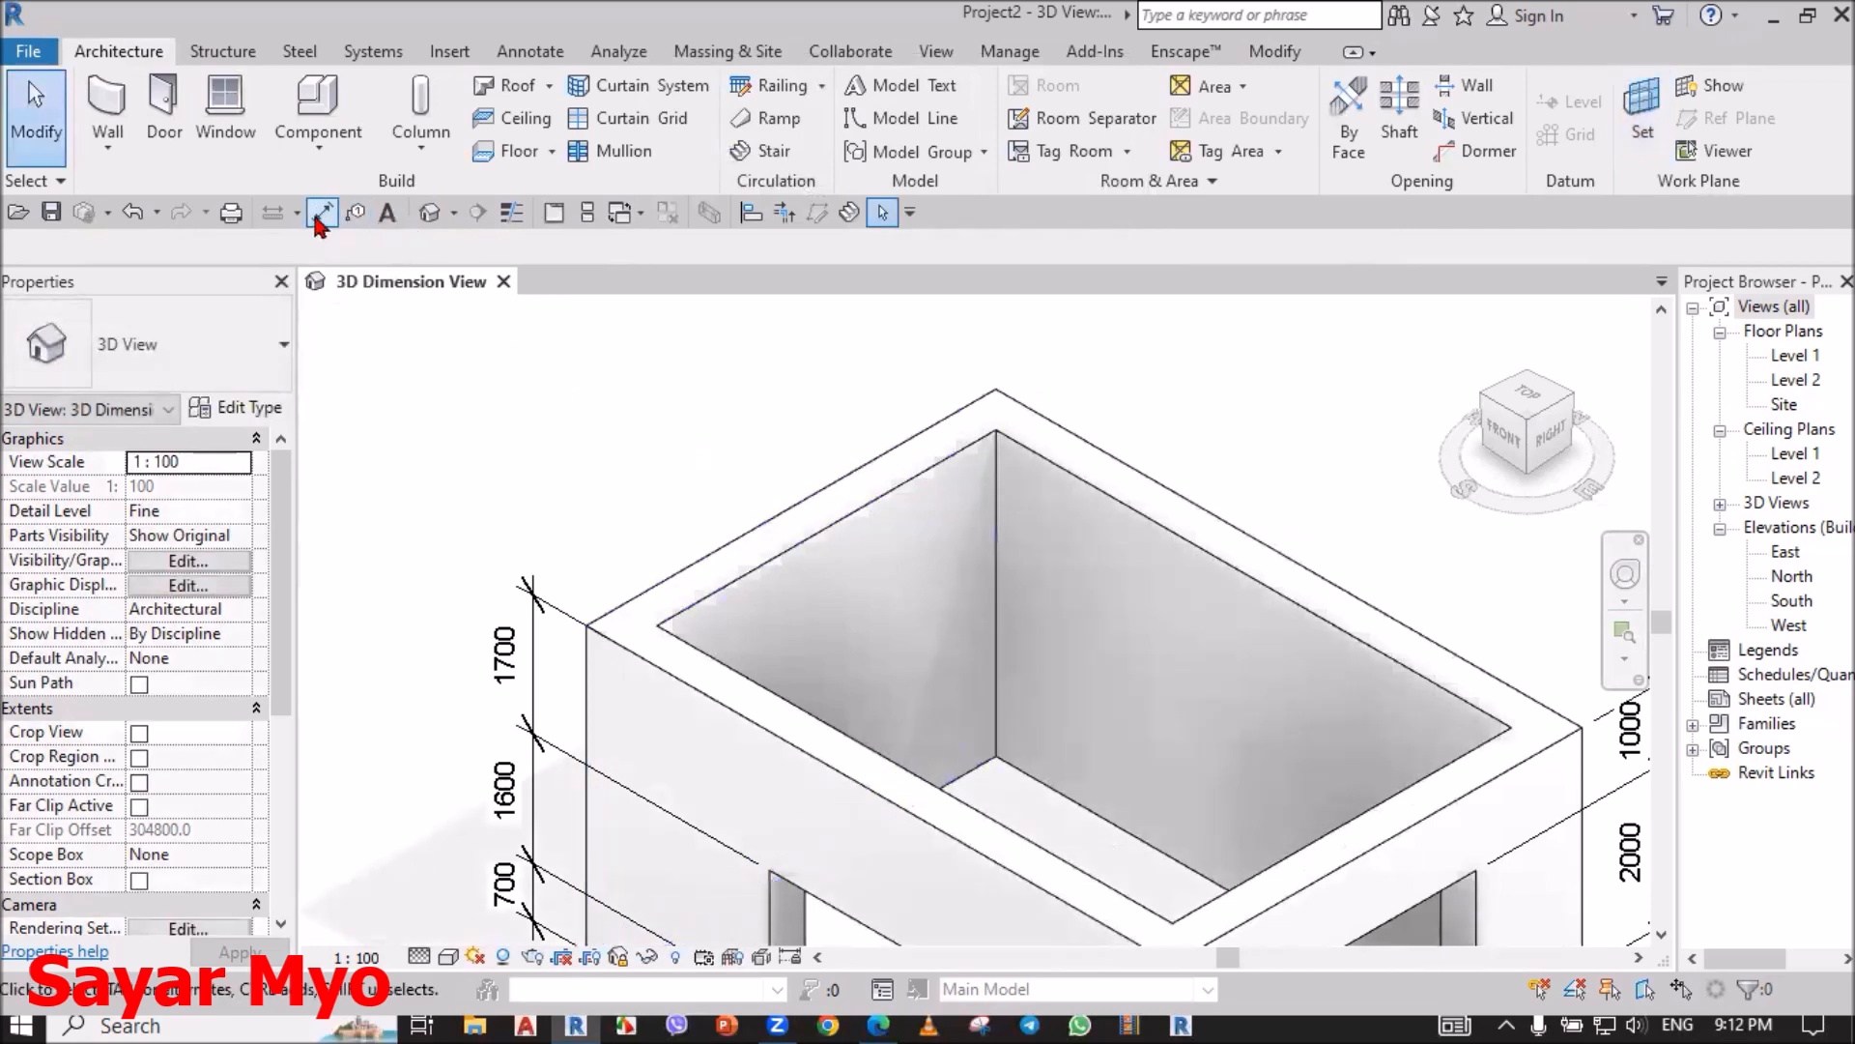
Step: Place an aligned dimension string along the far short wall's top edge, covering both long walls' thicknesses and the inside width
{"action": "scroll", "coordinate": [713, 467], "scroll_direction": "down", "scroll_amount": 3}
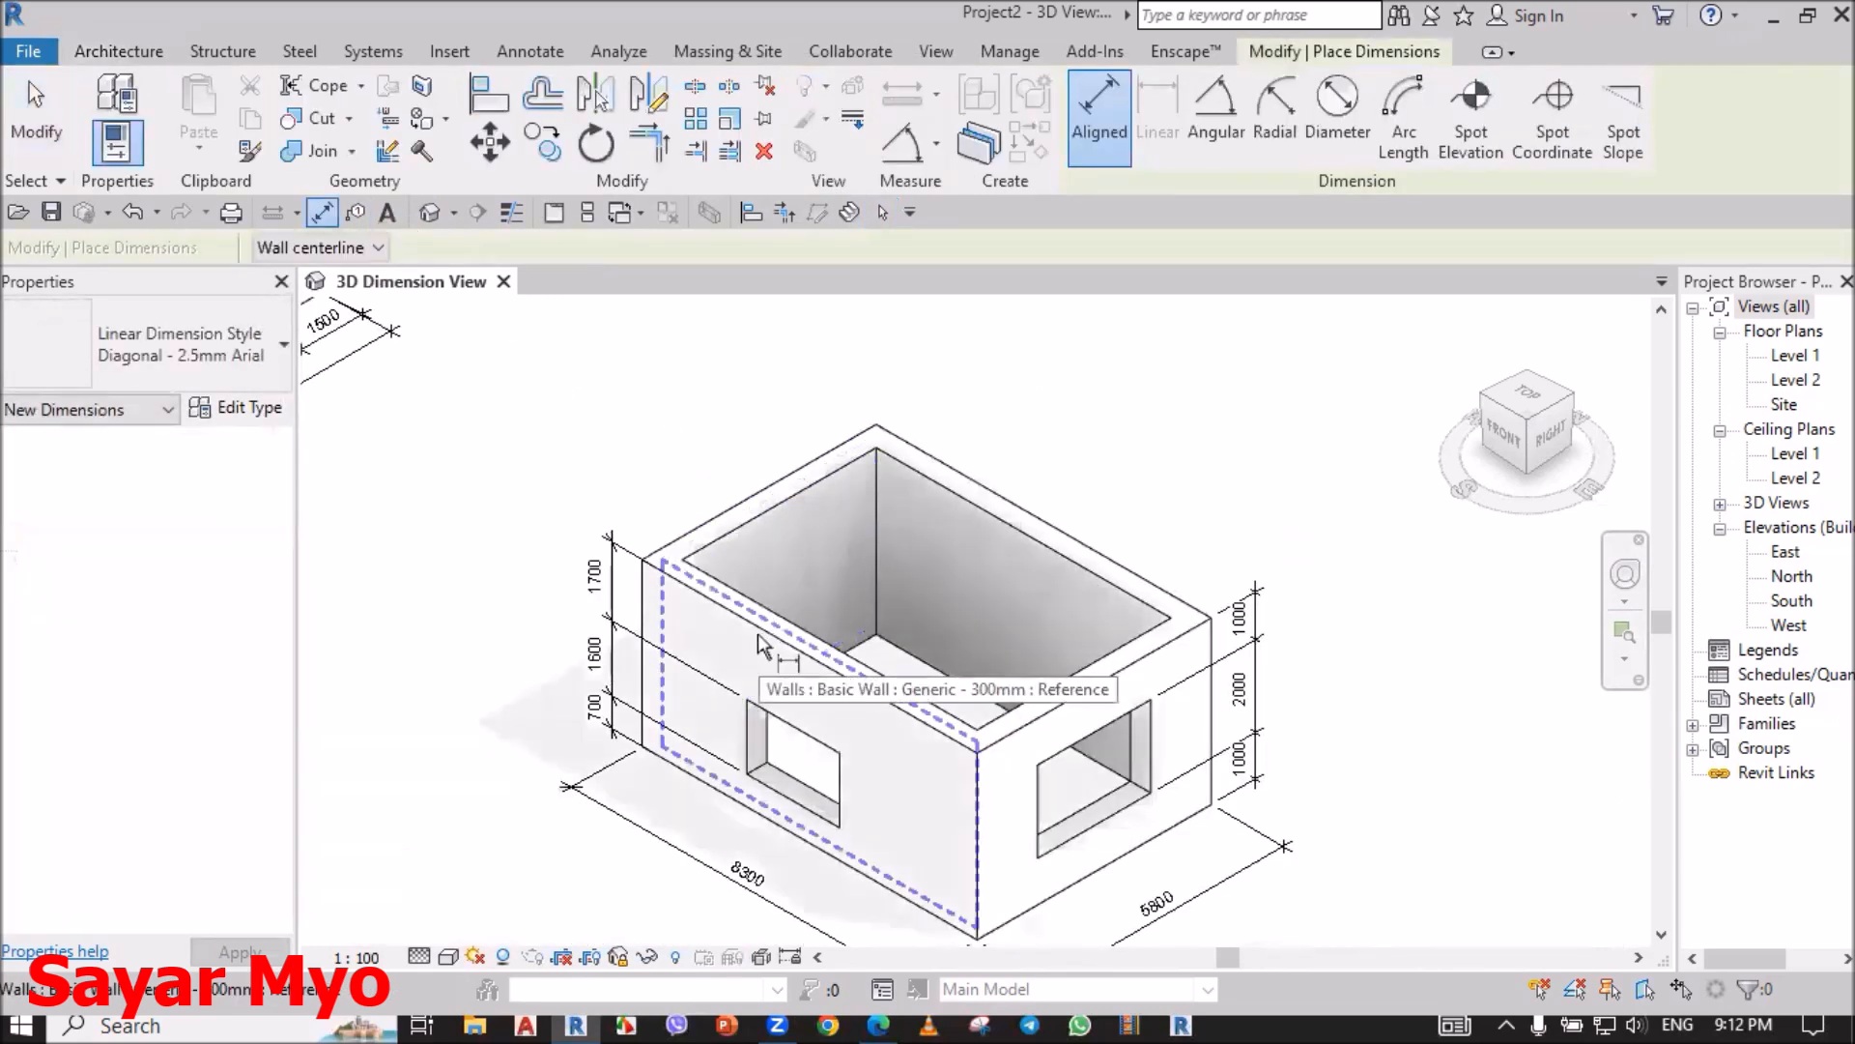
{"action": "left_click", "coordinate": [758, 645]}
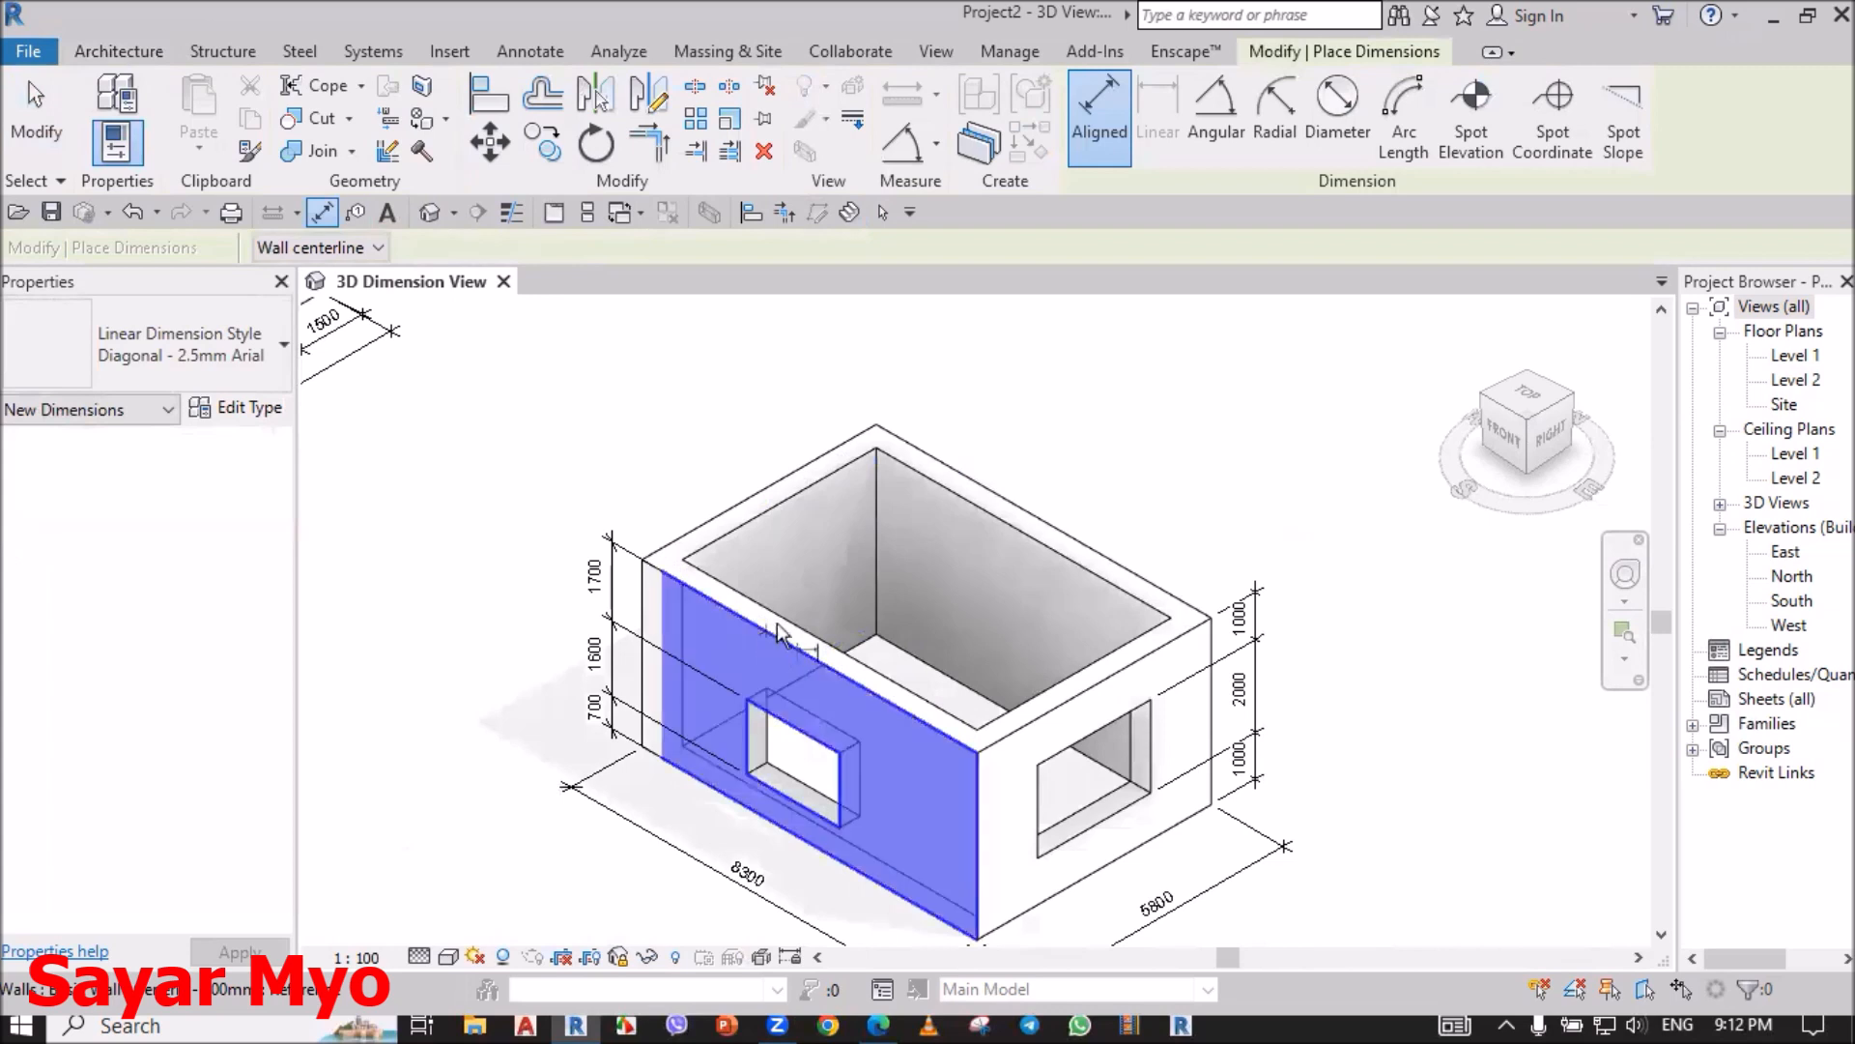
{"action": "left_click", "coordinate": [981, 516]}
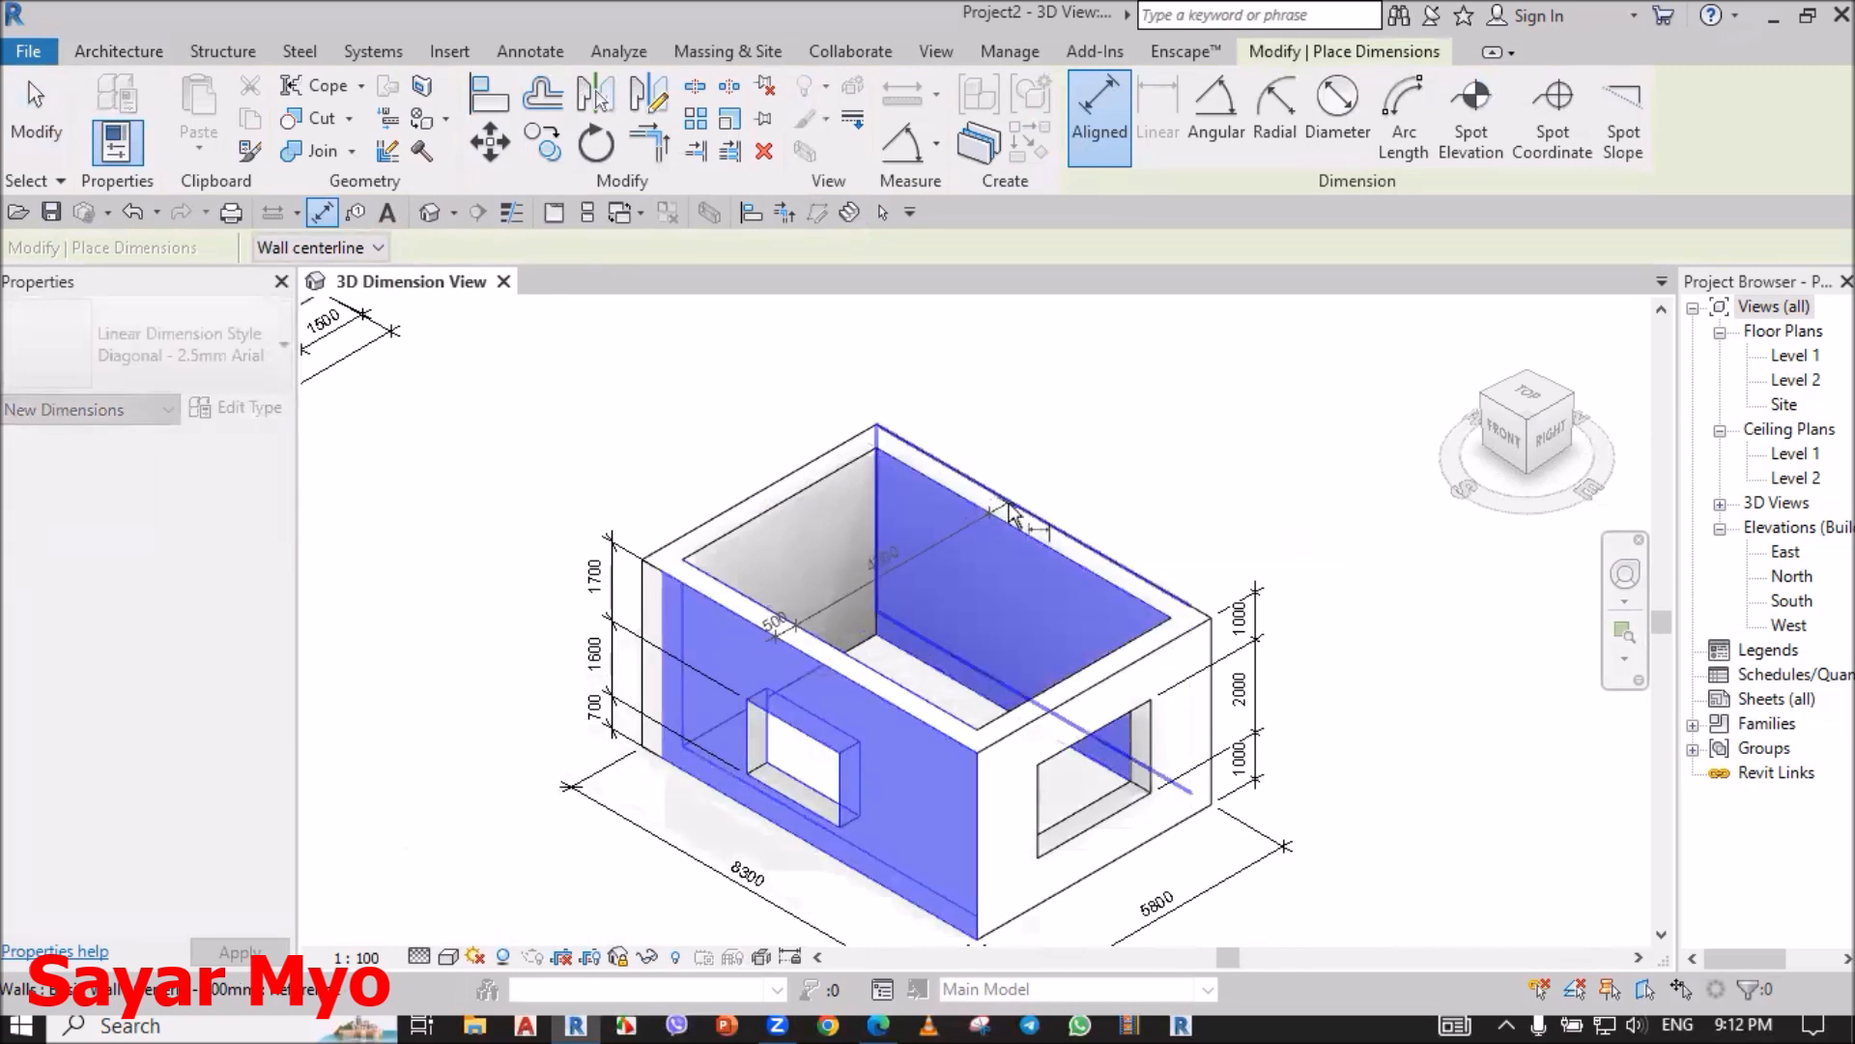
{"action": "scroll", "coordinate": [769, 469], "scroll_direction": "up", "scroll_amount": 2}
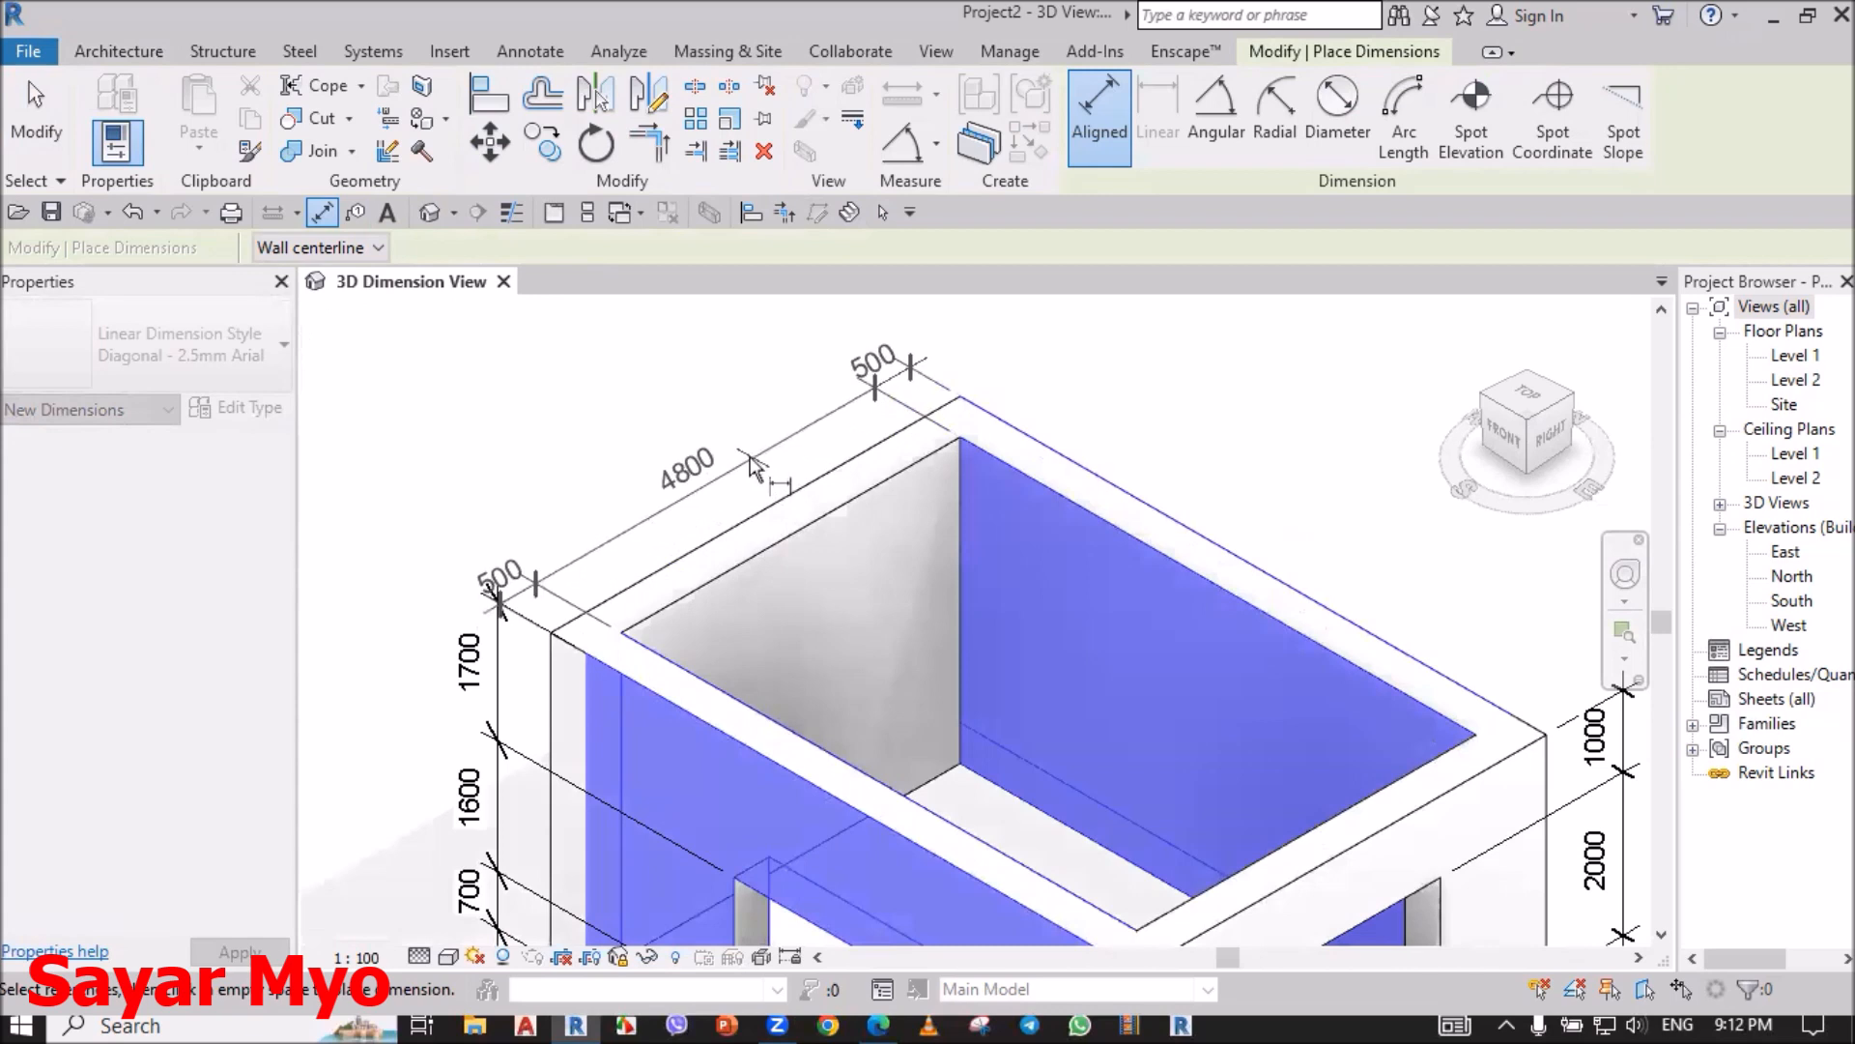
{"action": "left_click", "coordinate": [754, 468]}
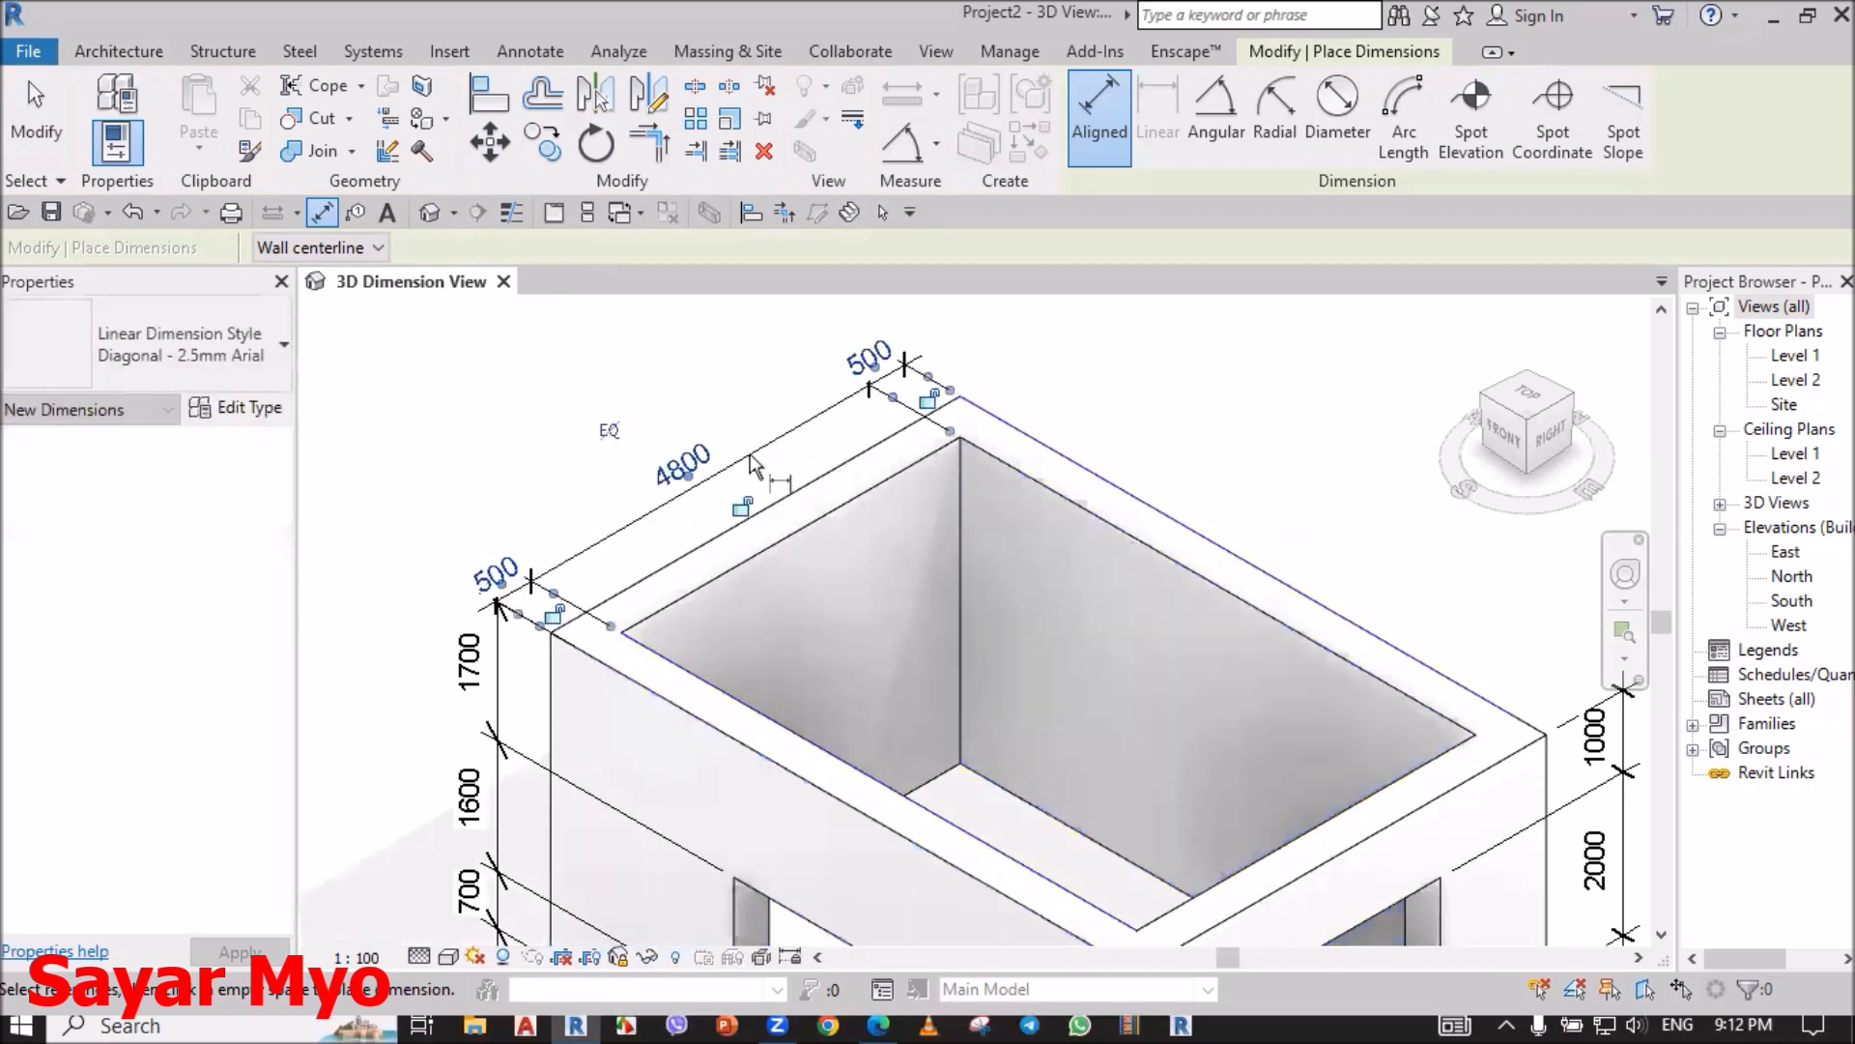
Step: Place an aligned dimension string along the far long wall's top edge, covering both short walls' thicknesses and the inside length
{"action": "left_click", "coordinate": [802, 526]}
{"action": "left_click", "coordinate": [1285, 835]}
{"action": "scroll", "coordinate": [1270, 739], "scroll_direction": "down", "scroll_amount": 2}
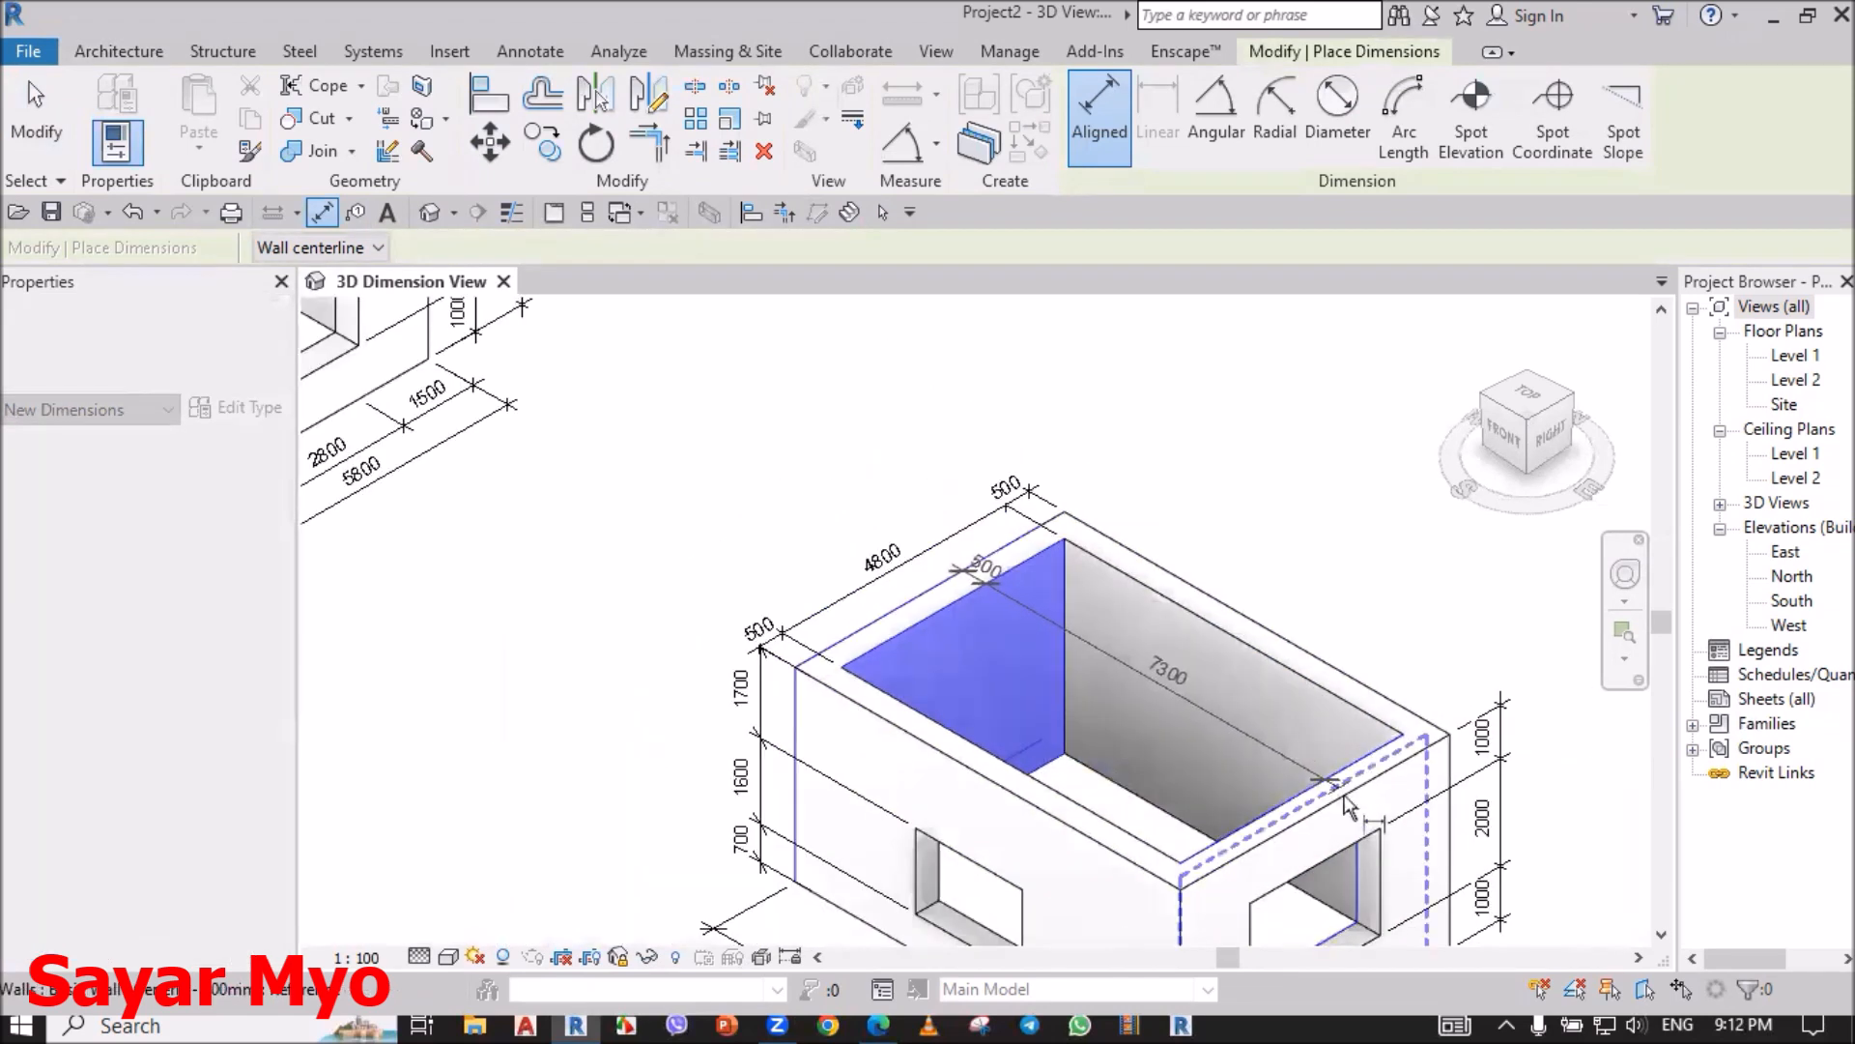
{"action": "left_click", "coordinate": [1392, 743]}
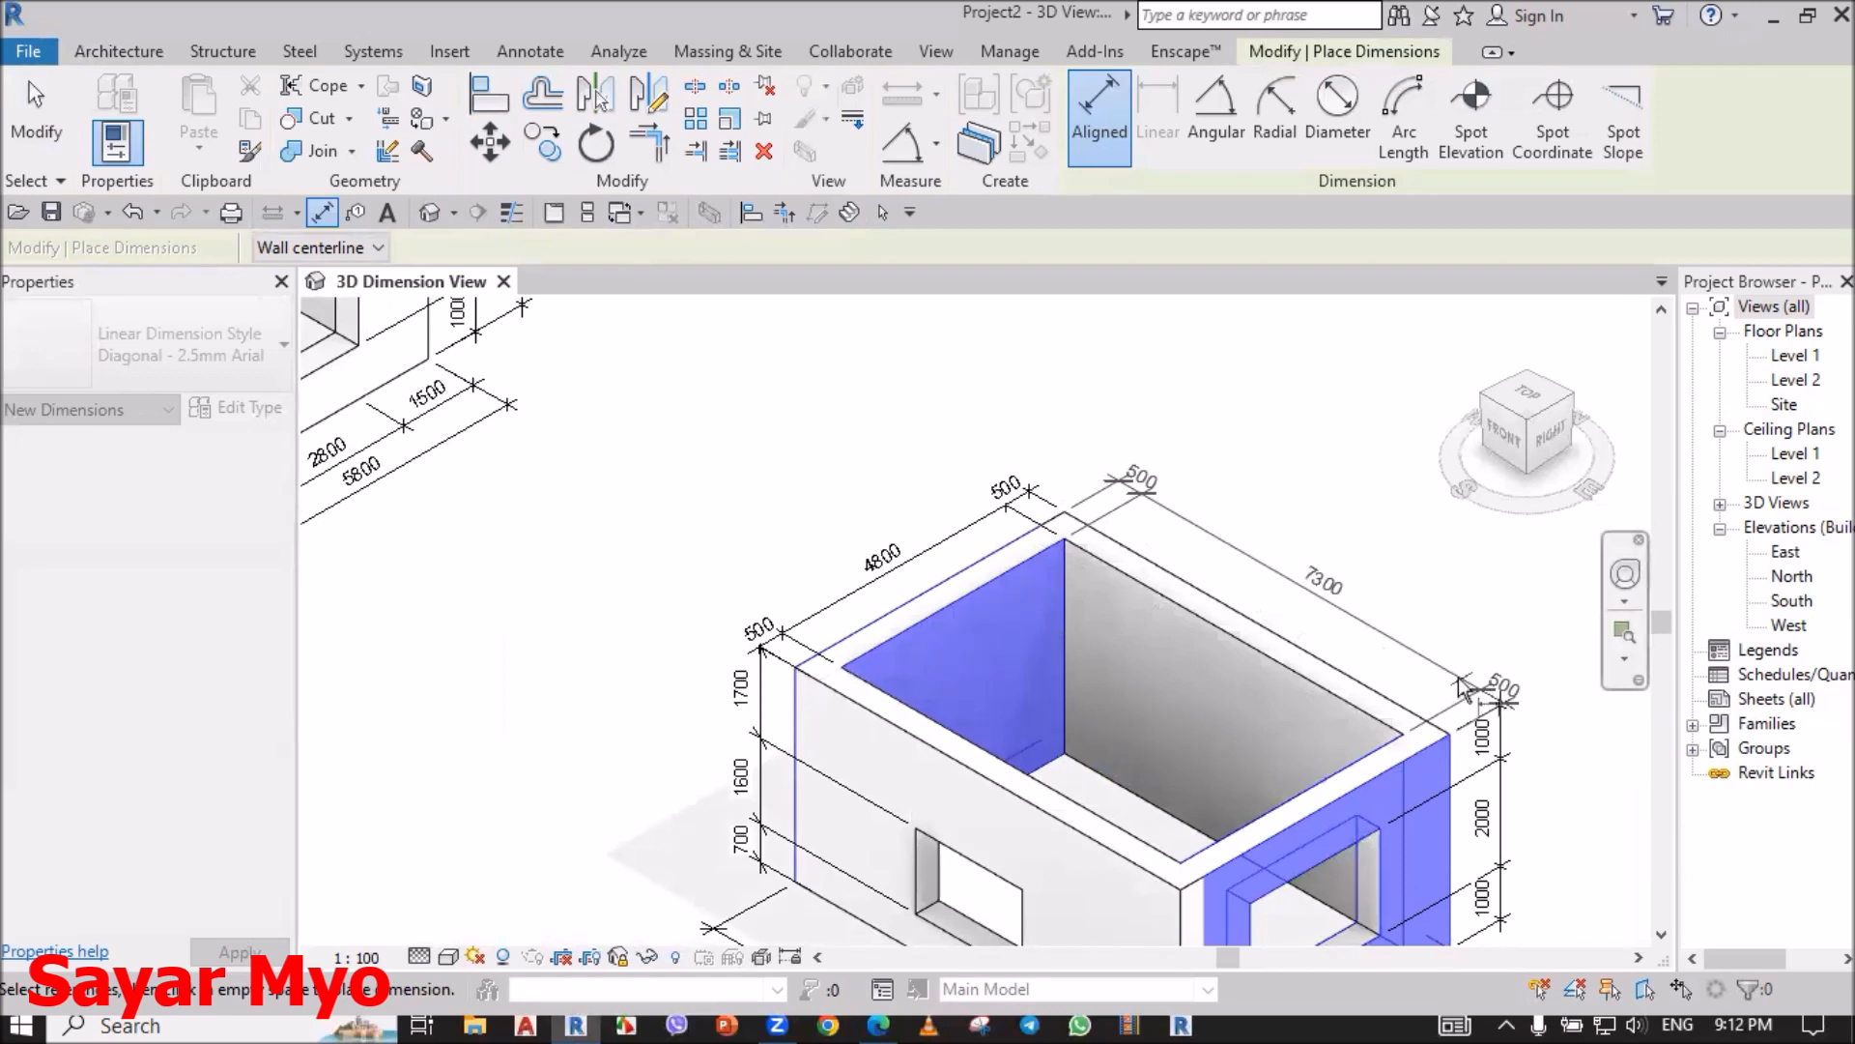
{"action": "left_click", "coordinate": [1461, 688]}
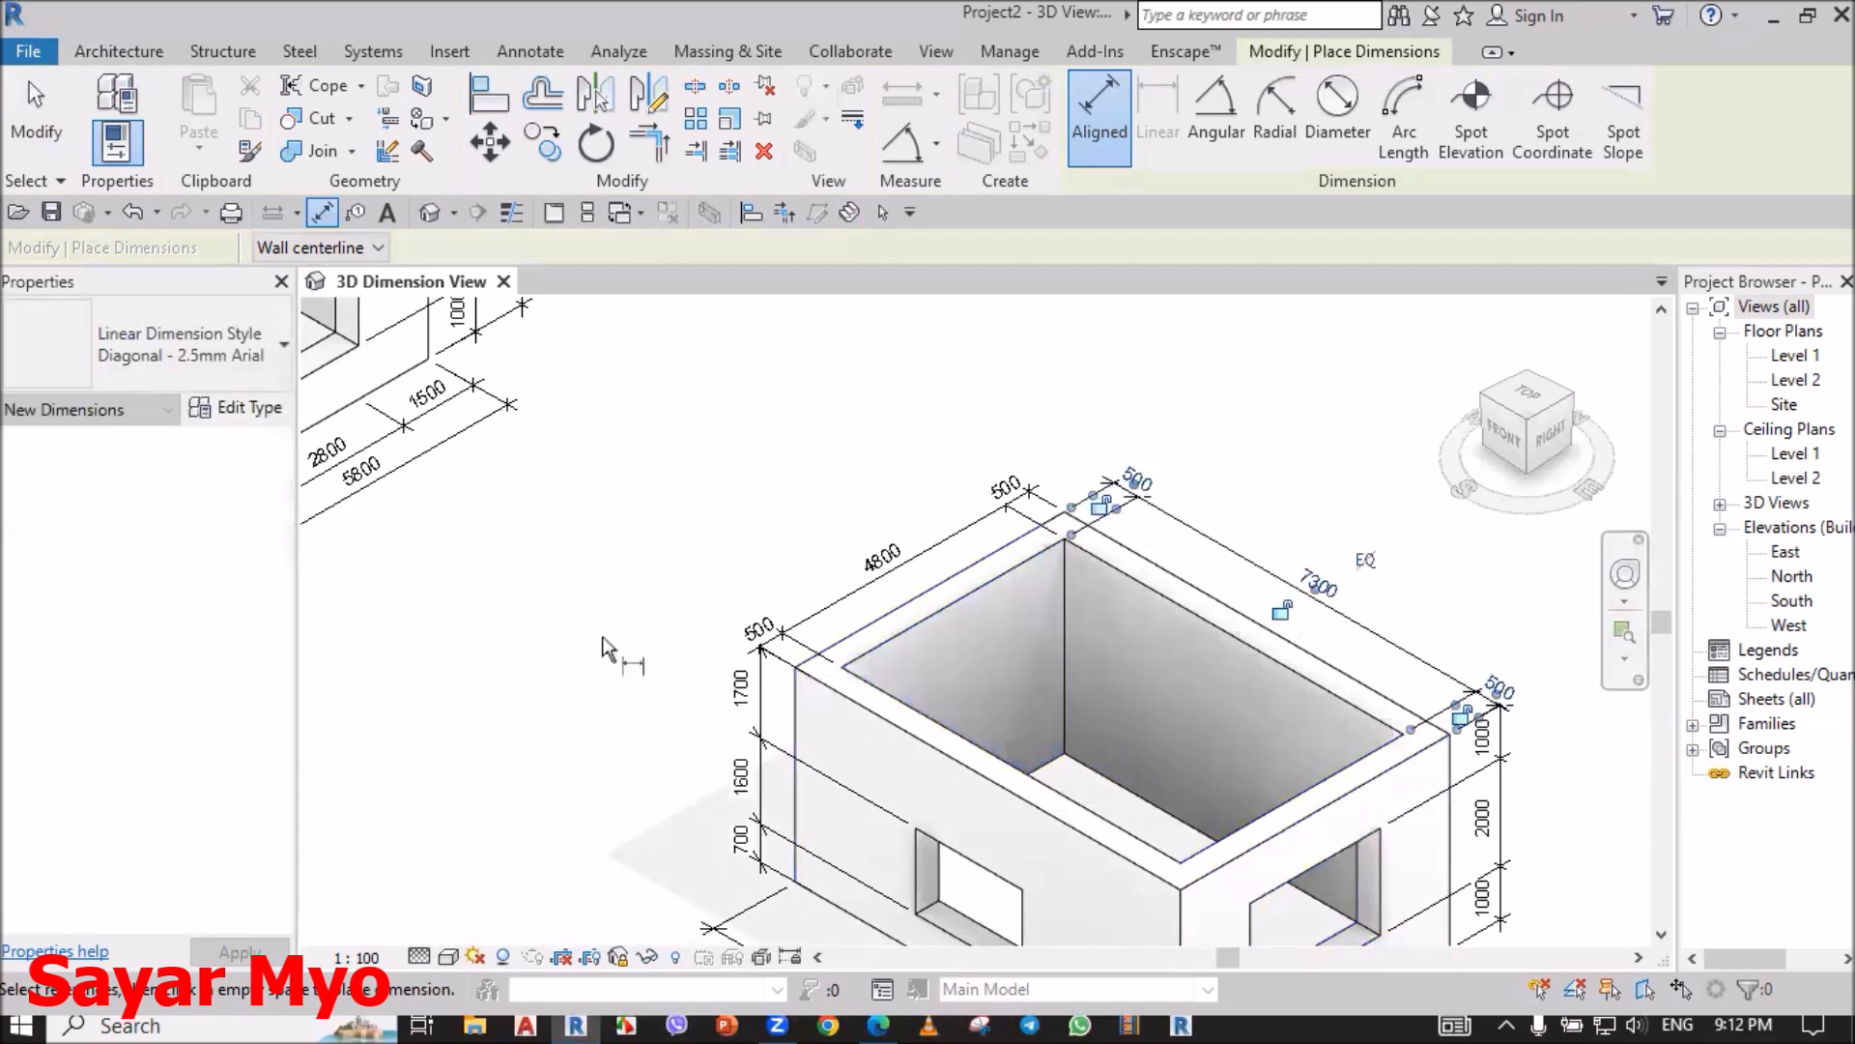
{"action": "left_click", "coordinate": [14, 129]}
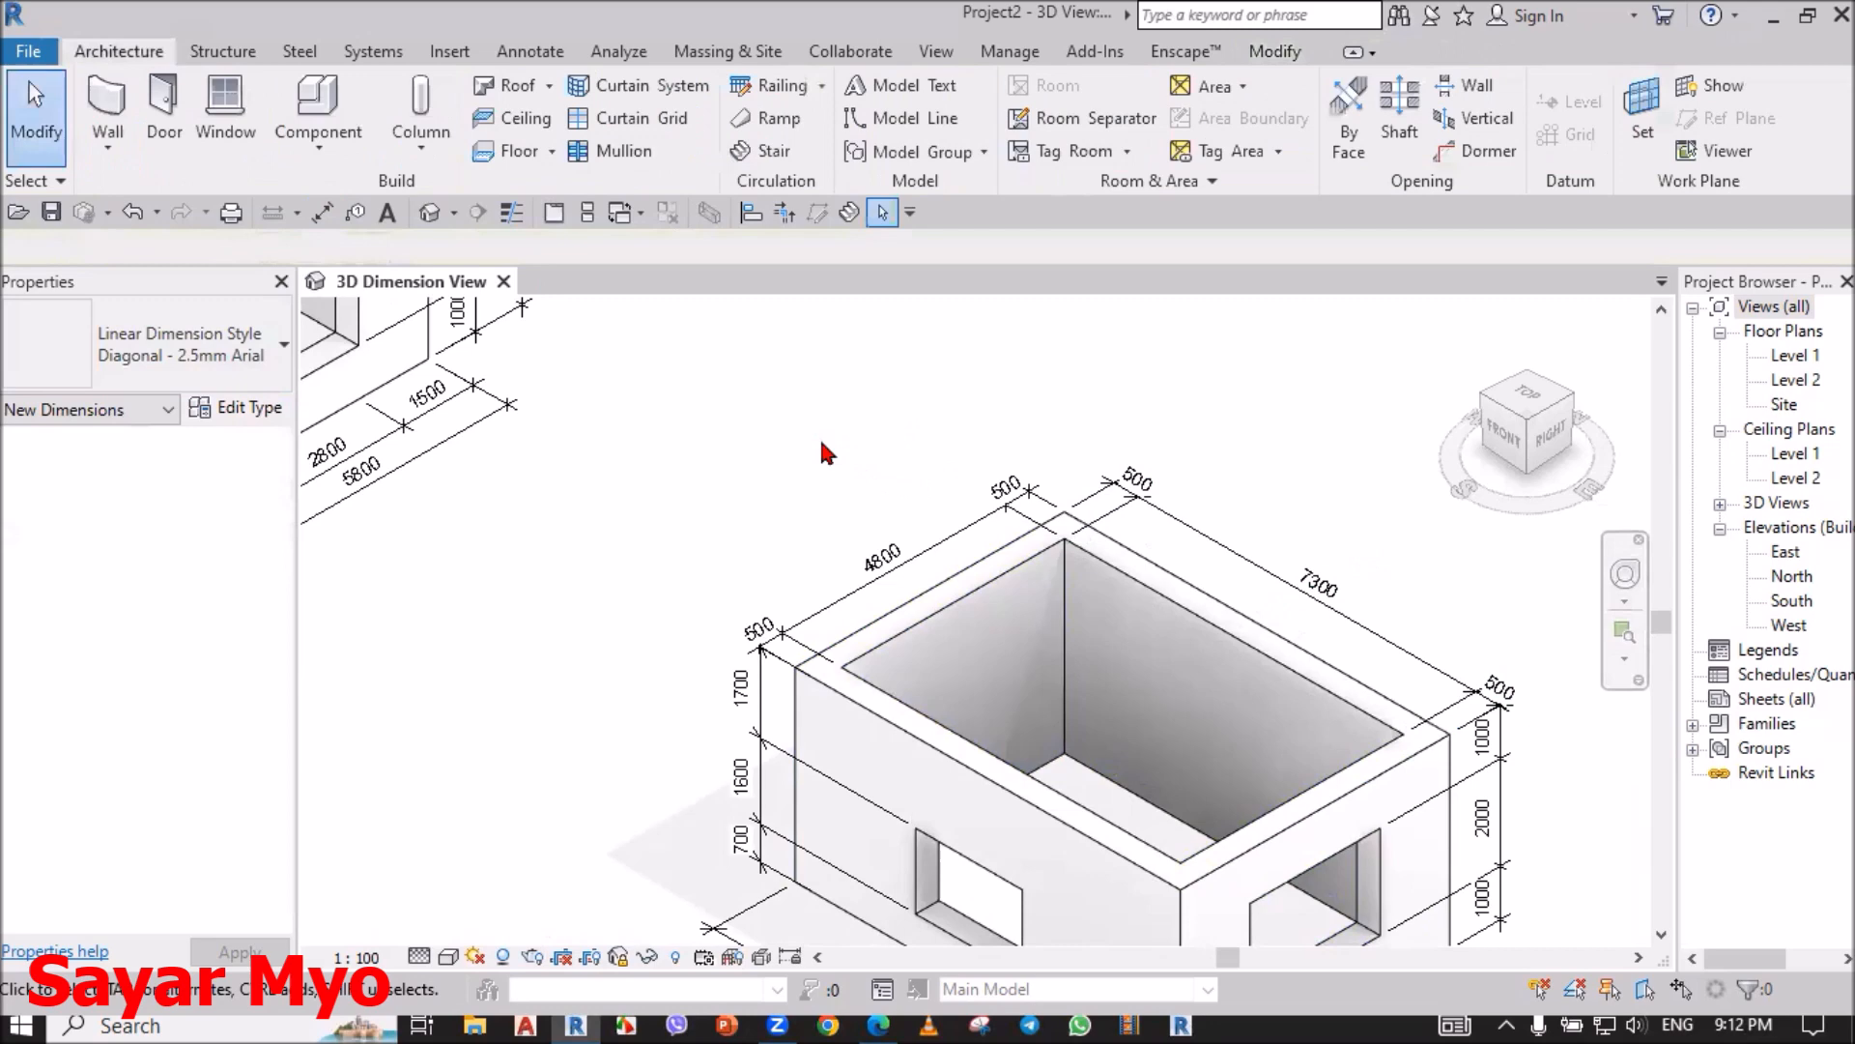
{"action": "middle_click_drag", "start_coordinate": [819, 436], "coordinate": [852, 458], "text": "shift"}
{"action": "scroll", "coordinate": [1095, 849], "scroll_direction": "up", "scroll_amount": 3}
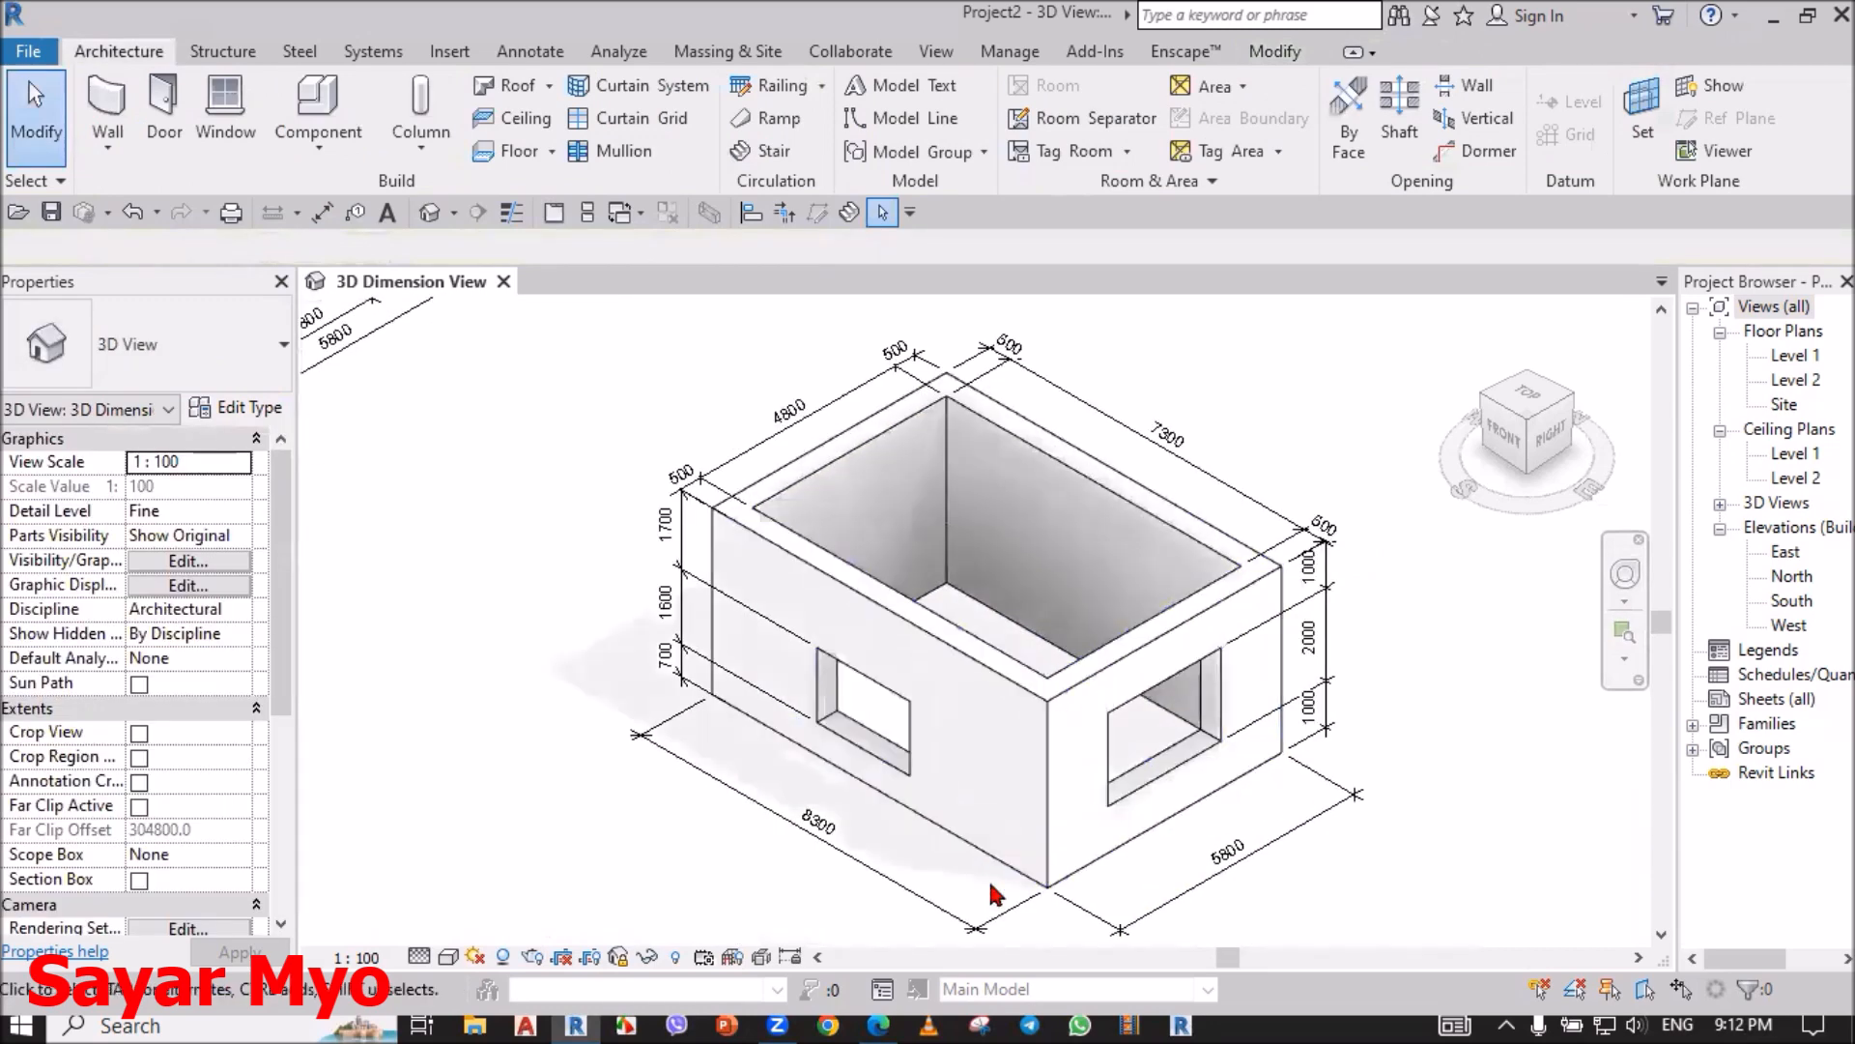
{"action": "scroll", "coordinate": [912, 611], "scroll_direction": "down", "scroll_amount": 3}
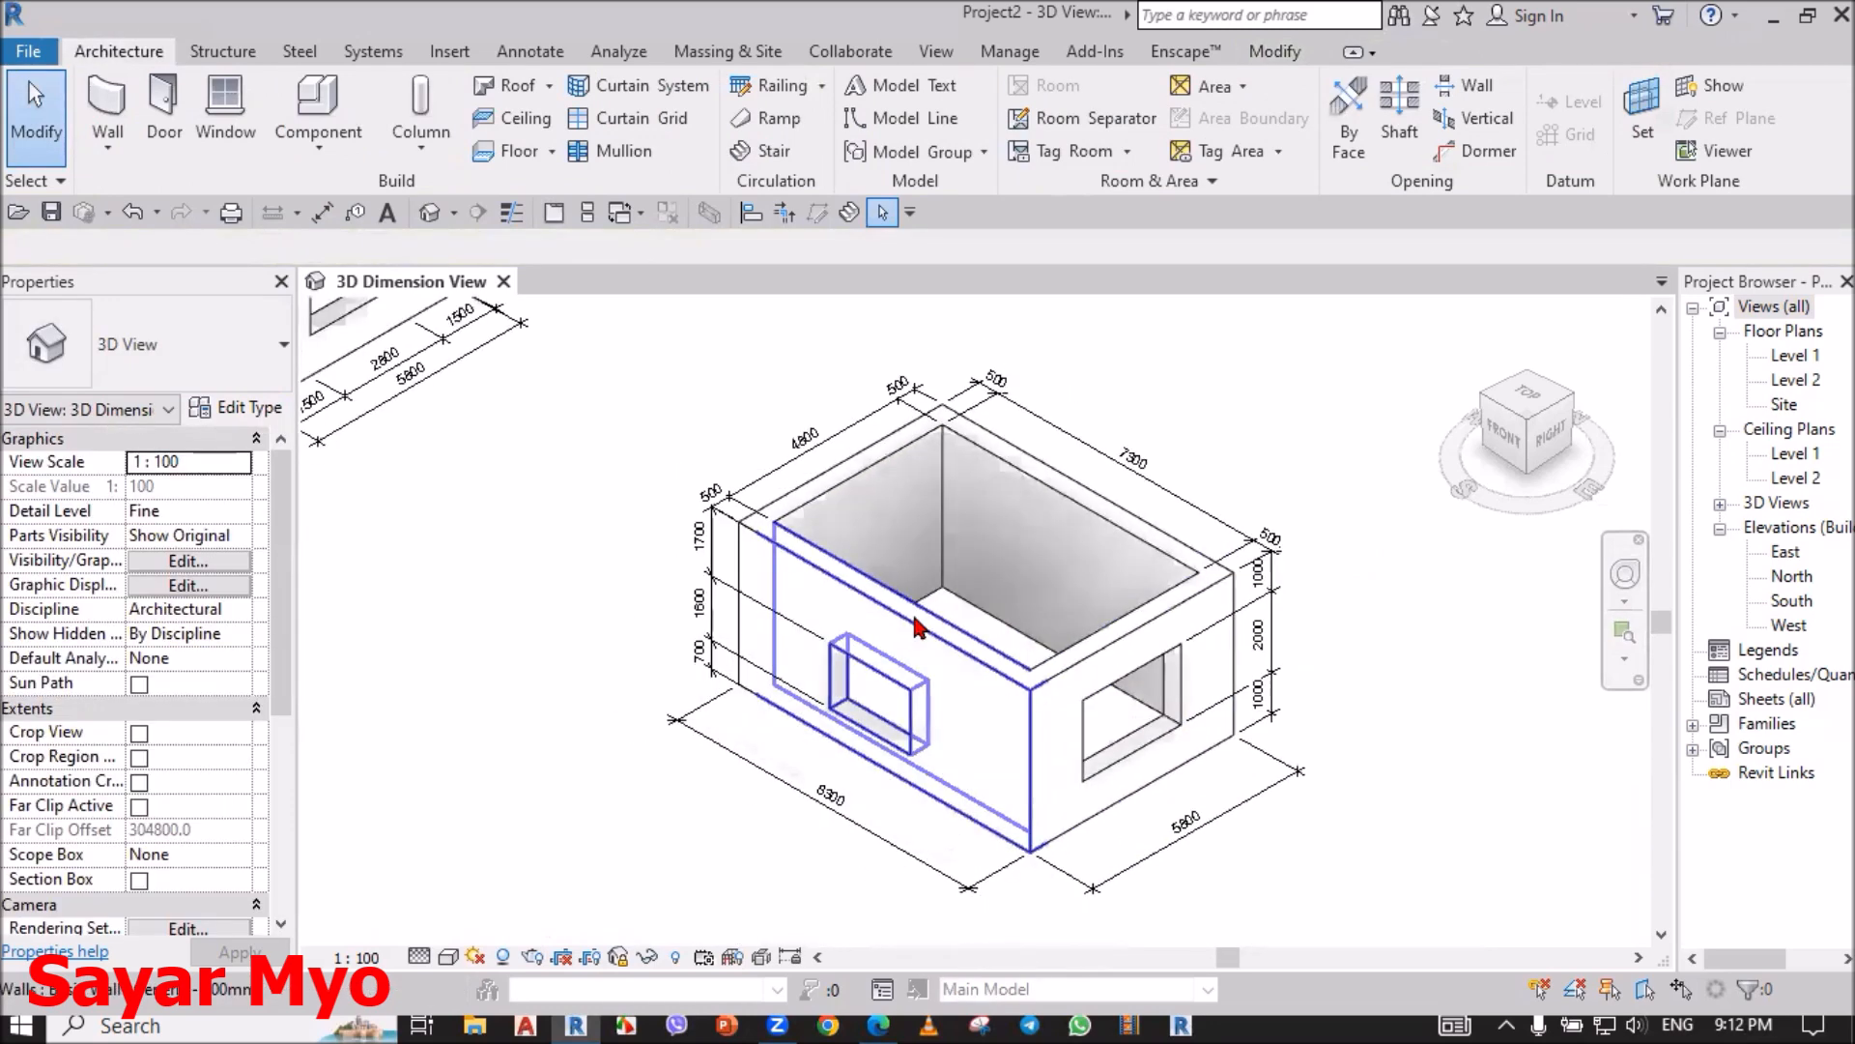
{"action": "left_click", "coordinate": [386, 214]}
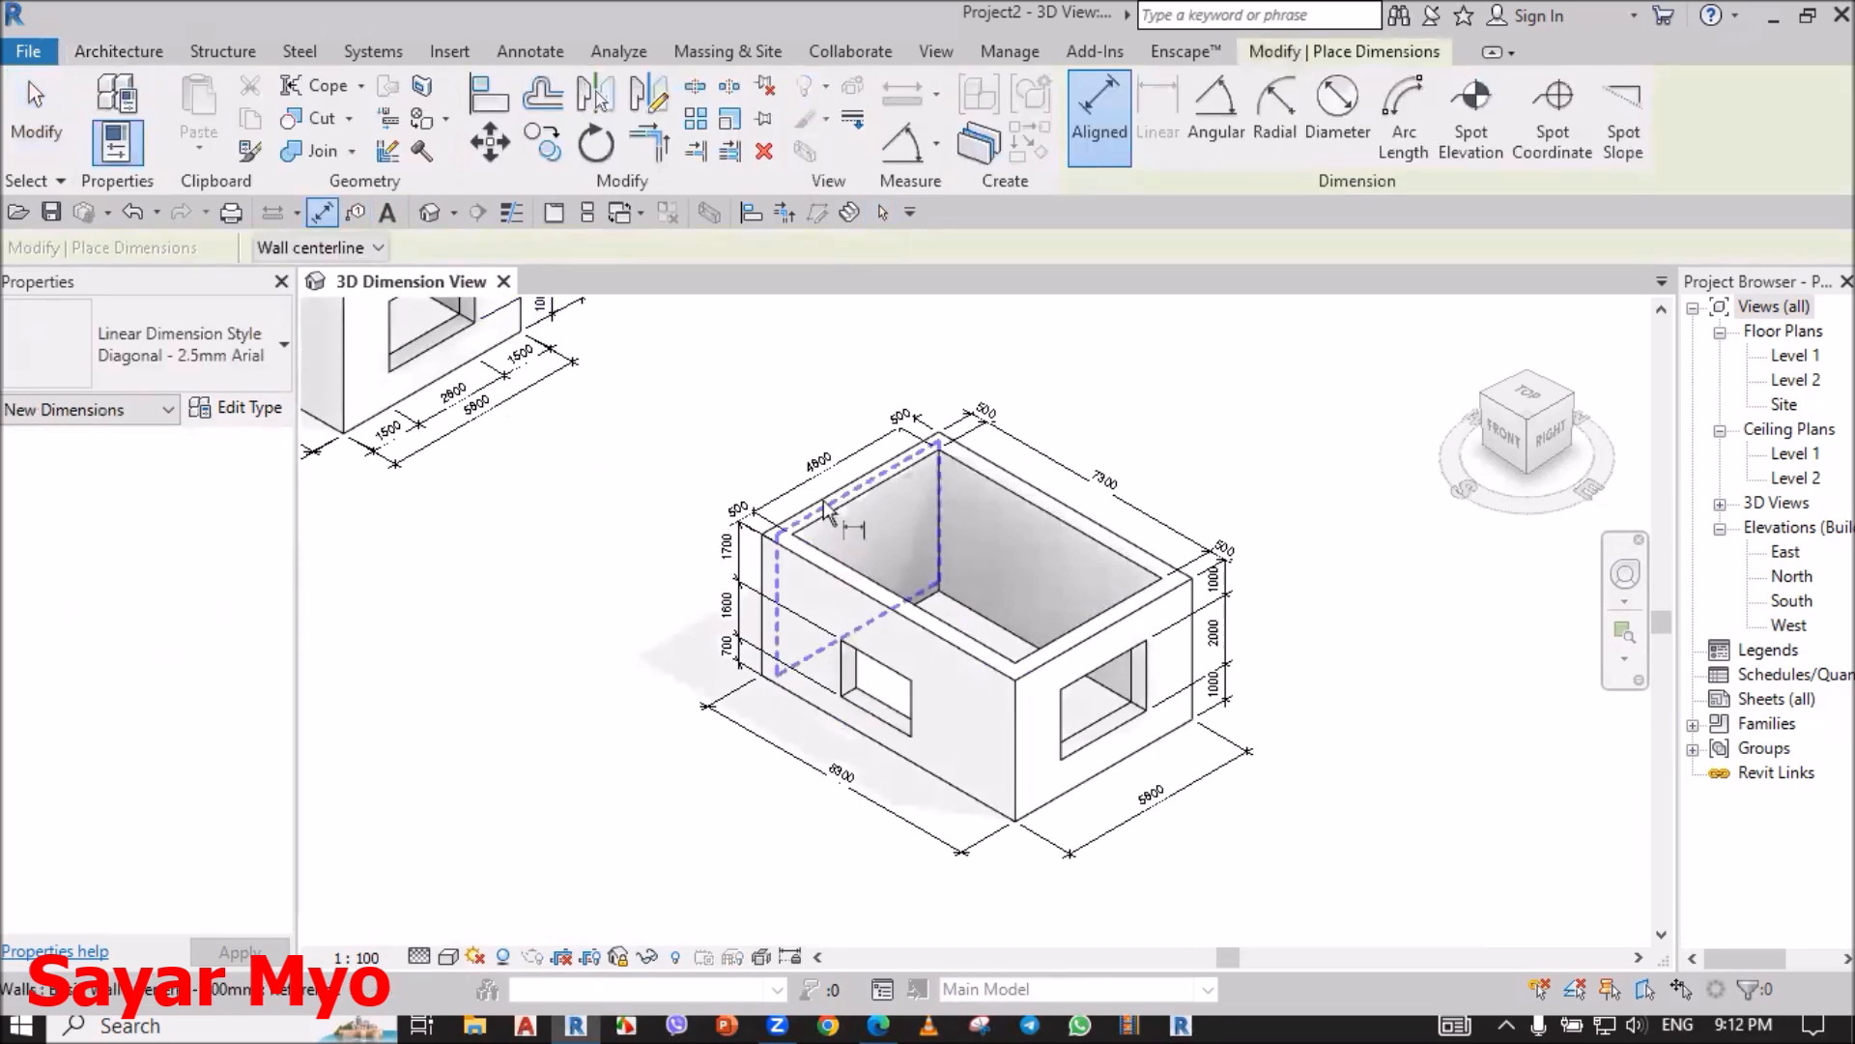
{"action": "scroll", "coordinate": [827, 513], "scroll_direction": "up", "scroll_amount": 3}
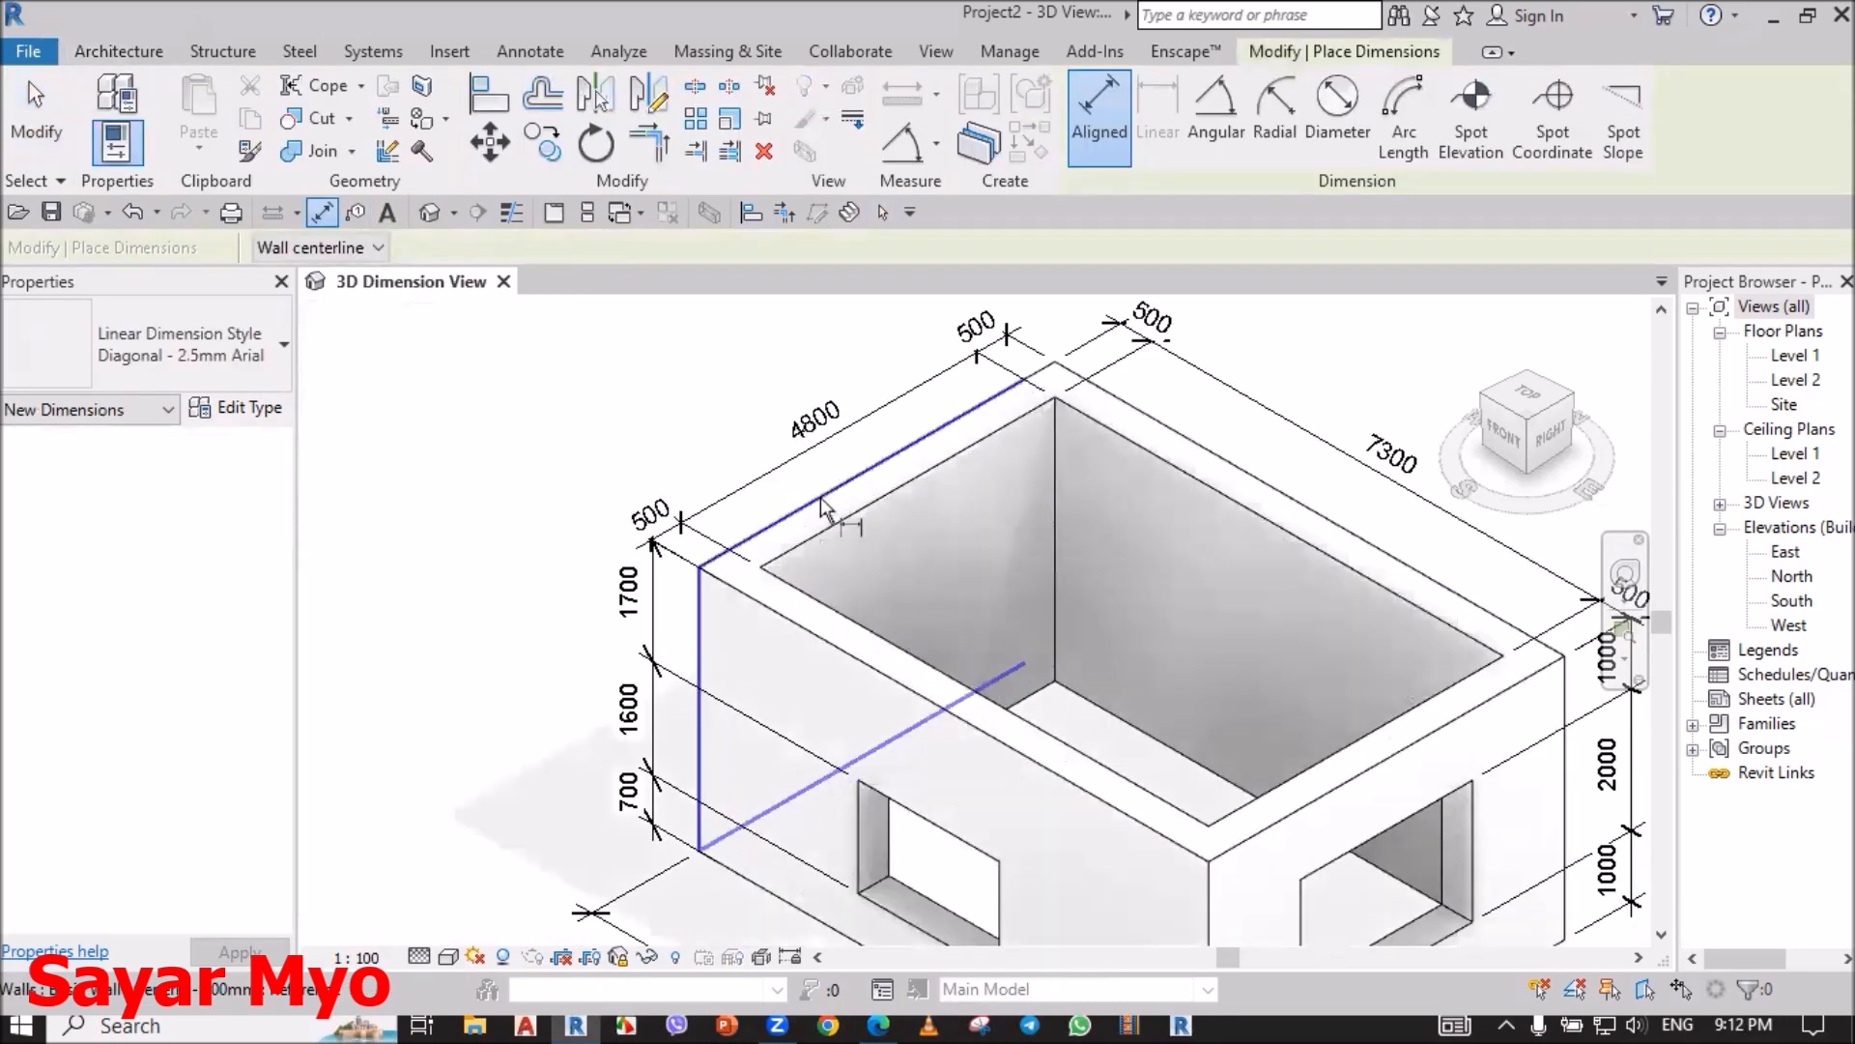
{"action": "left_click", "coordinate": [833, 510]}
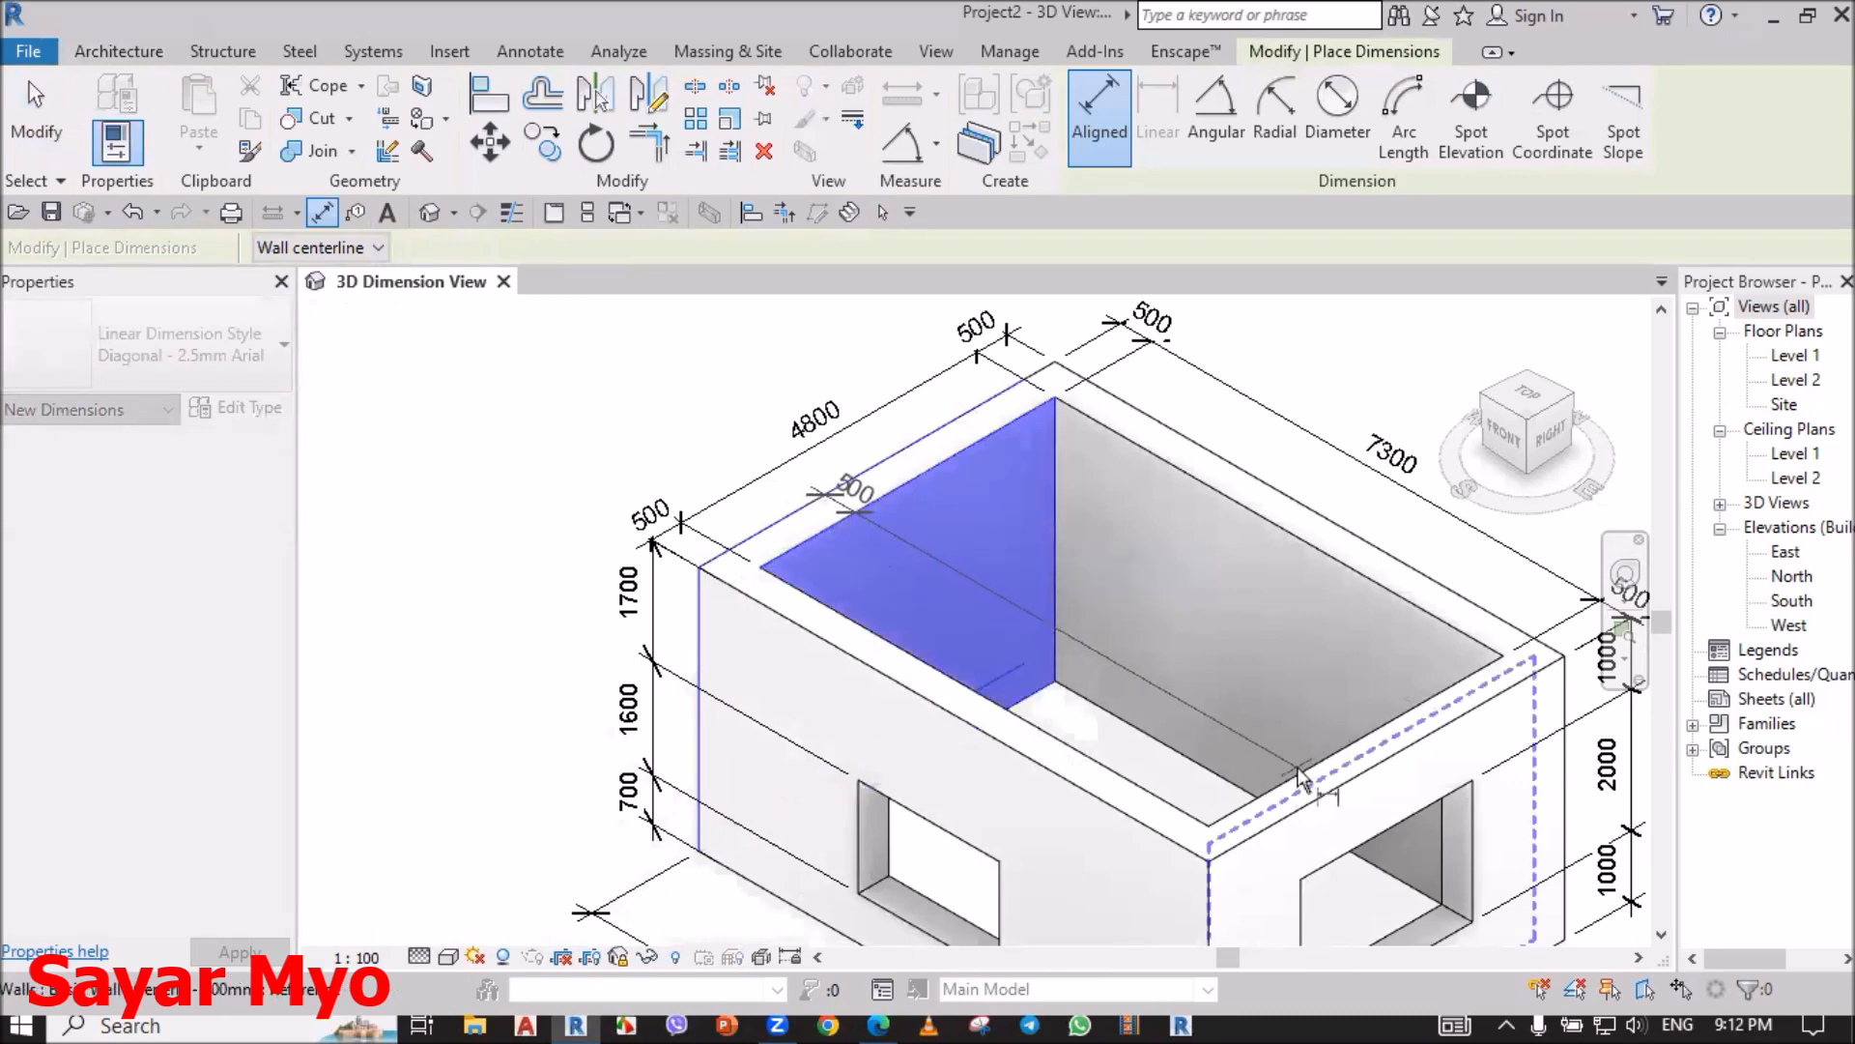
{"action": "scroll", "coordinate": [1341, 808], "scroll_direction": "down", "scroll_amount": 5}
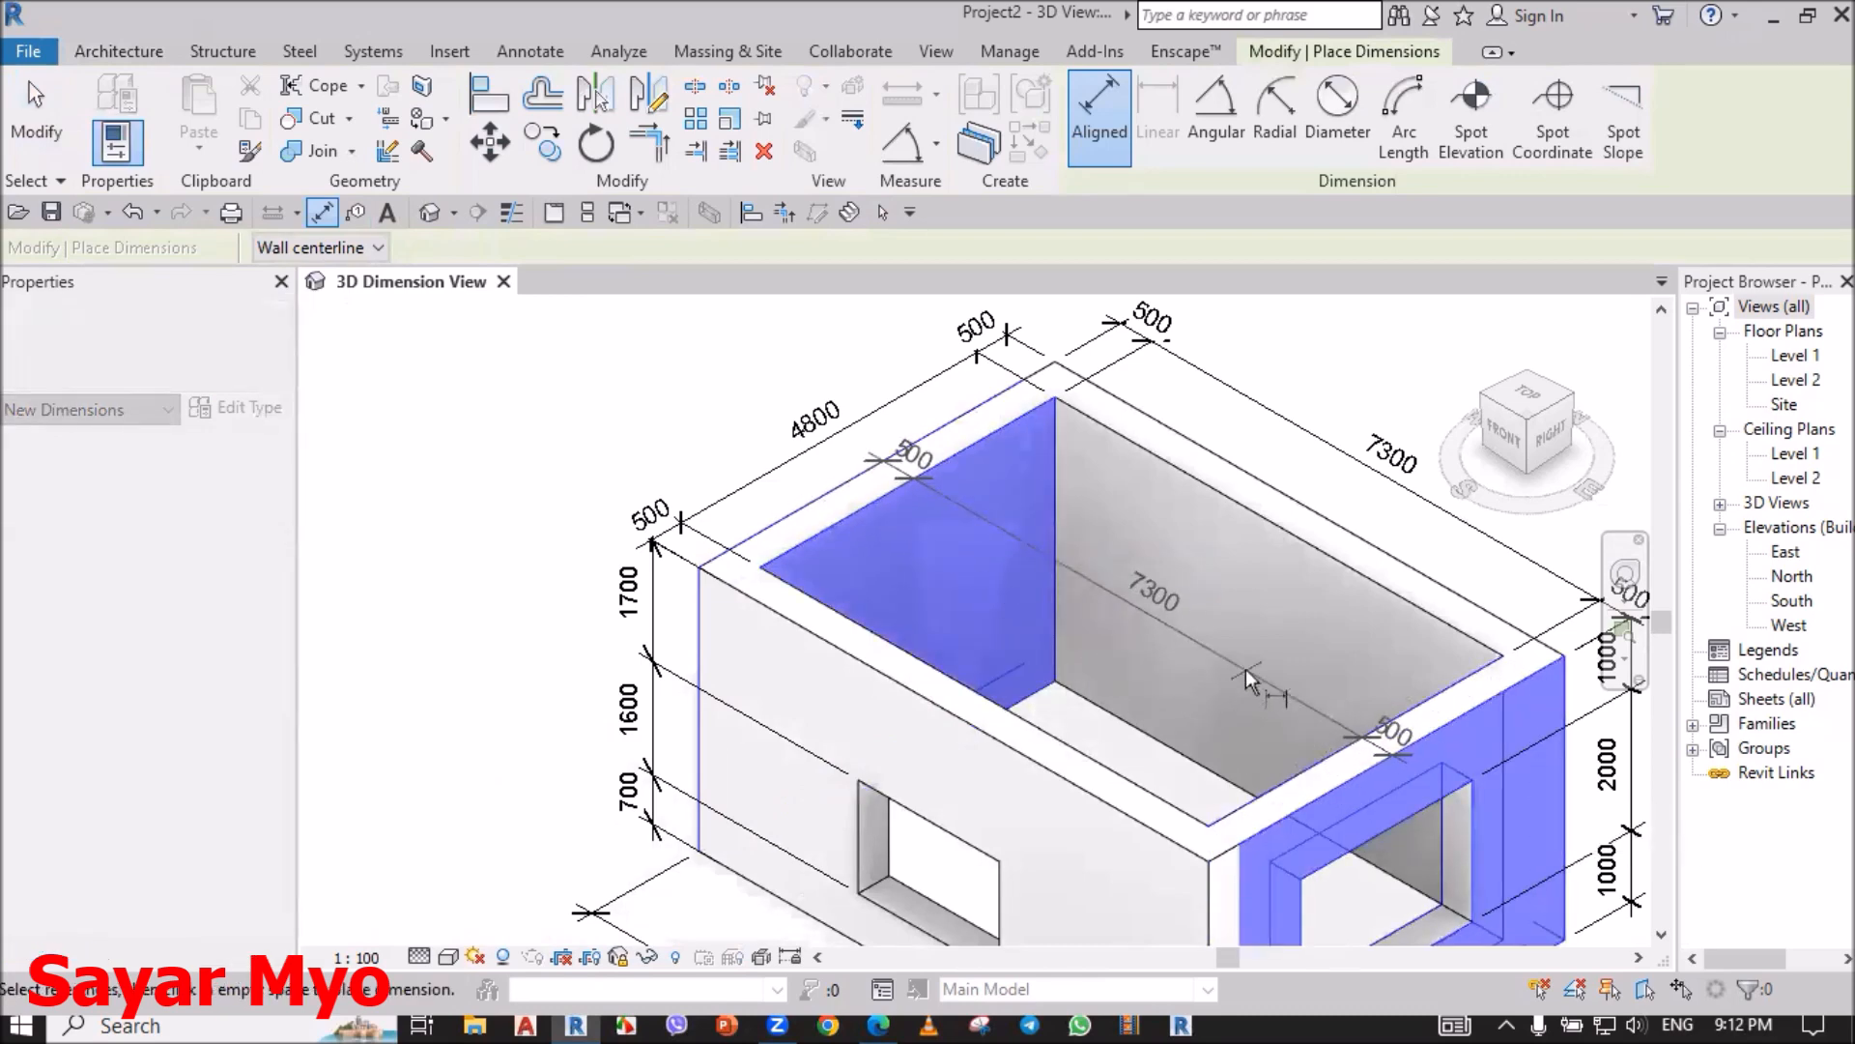
{"action": "middle_click_drag", "start_coordinate": [1071, 716], "coordinate": [1172, 535]}
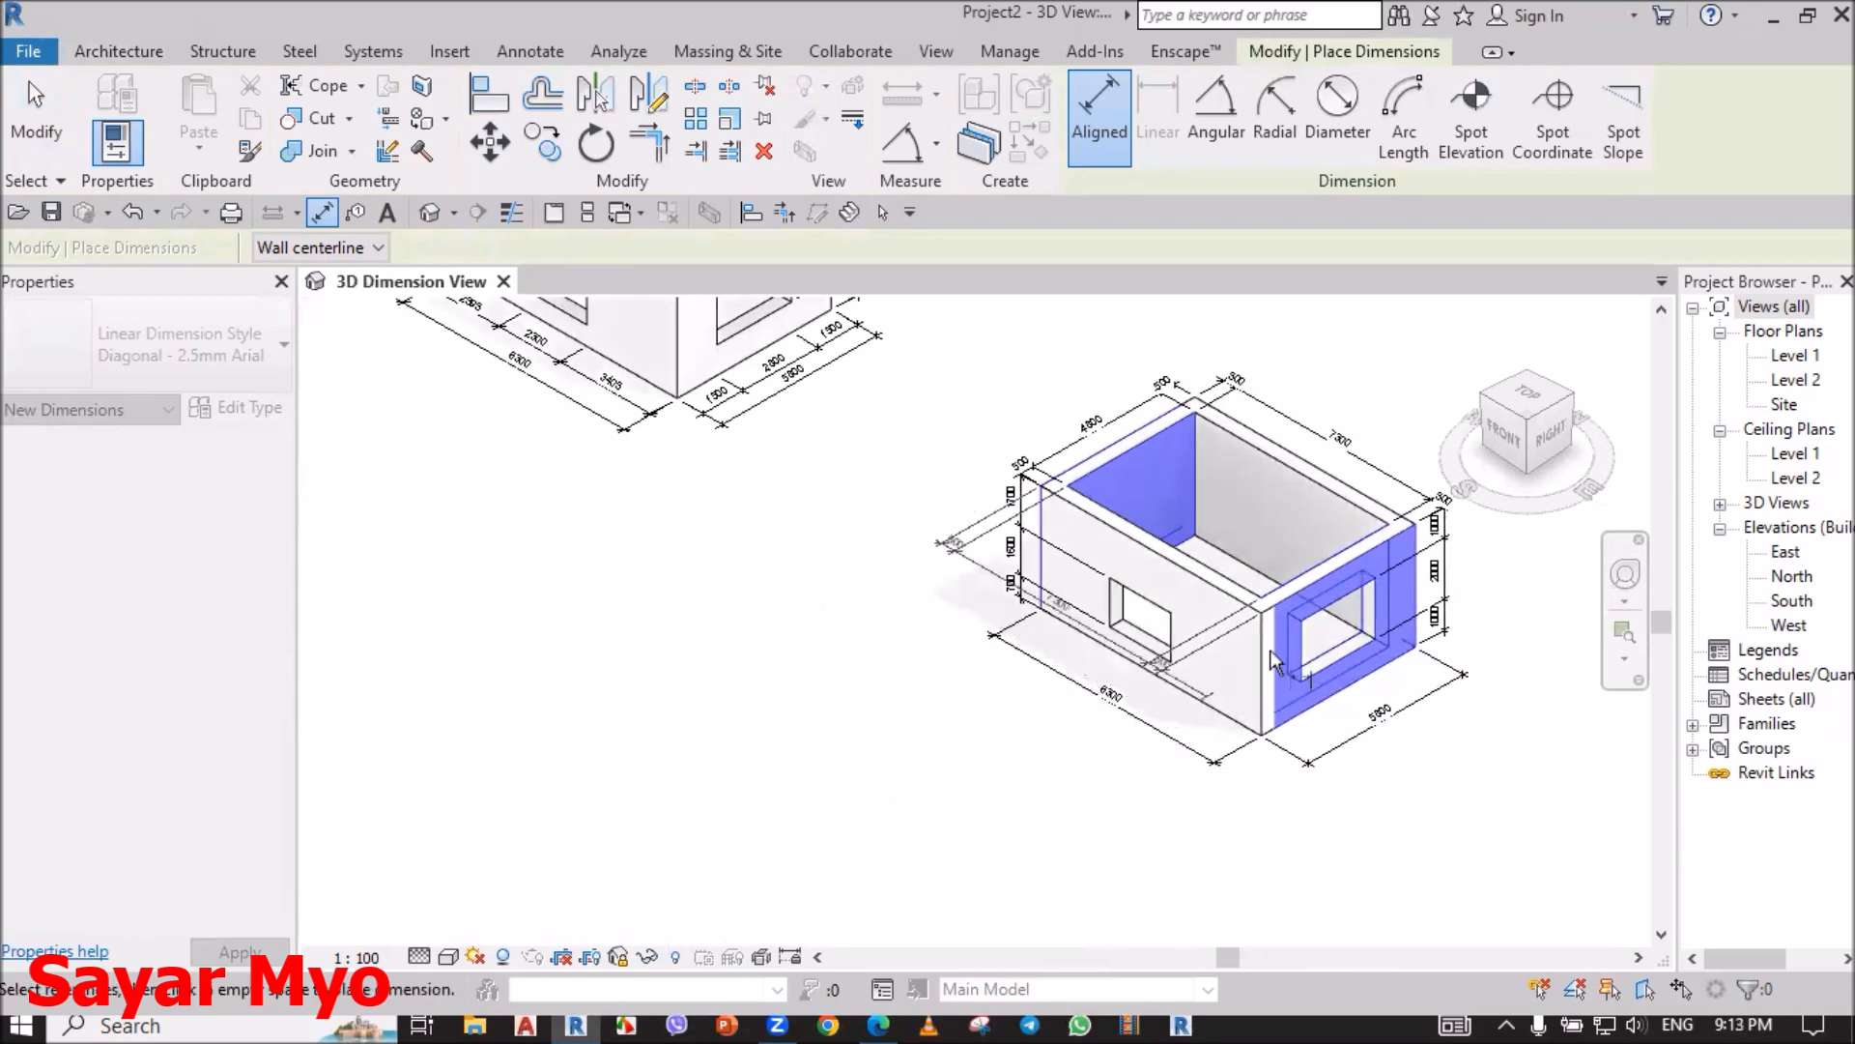
{"action": "scroll", "coordinate": [1264, 611], "scroll_direction": "up", "scroll_amount": 4}
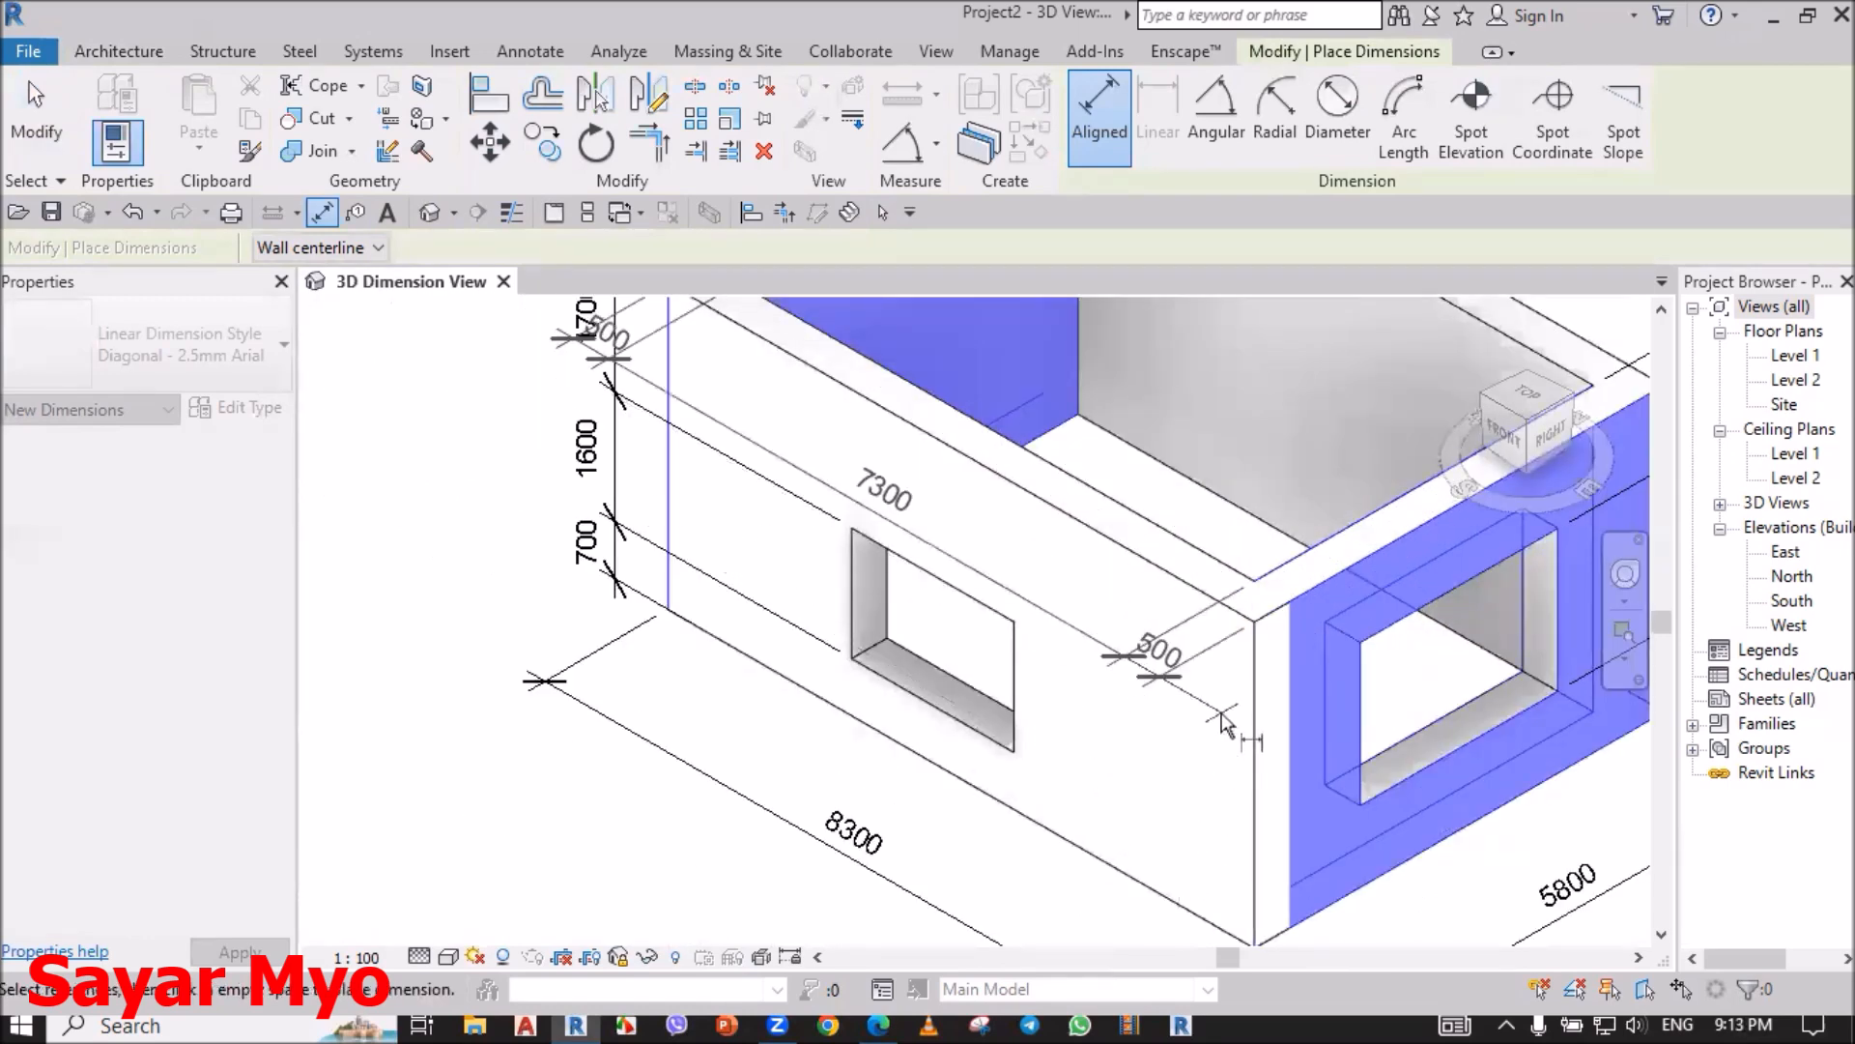
{"action": "scroll", "coordinate": [1246, 677], "scroll_direction": "down", "scroll_amount": 3}
{"action": "scroll", "coordinate": [971, 817], "scroll_direction": "up", "scroll_amount": 3}
{"action": "scroll", "coordinate": [970, 815], "scroll_direction": "up", "scroll_amount": 3}
{"action": "left_click", "coordinate": [963, 814]}
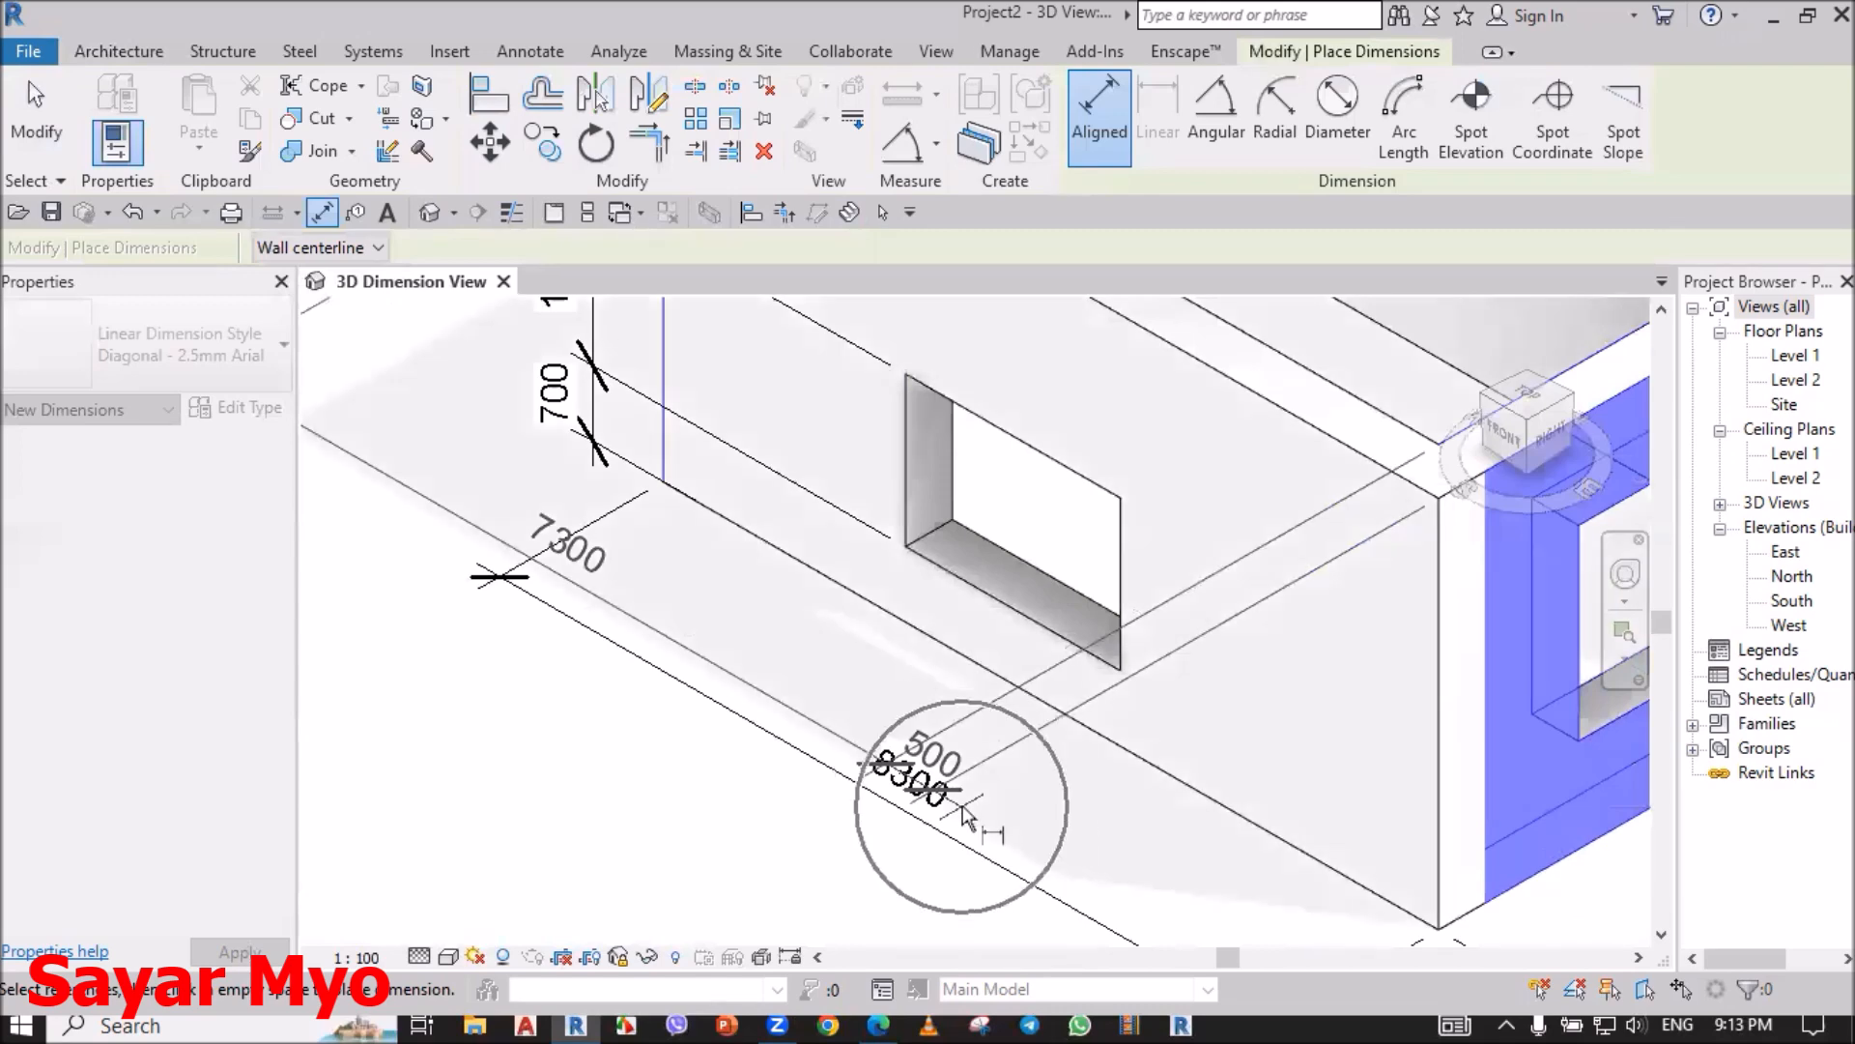
{"action": "scroll", "coordinate": [976, 798], "scroll_direction": "down", "scroll_amount": 5}
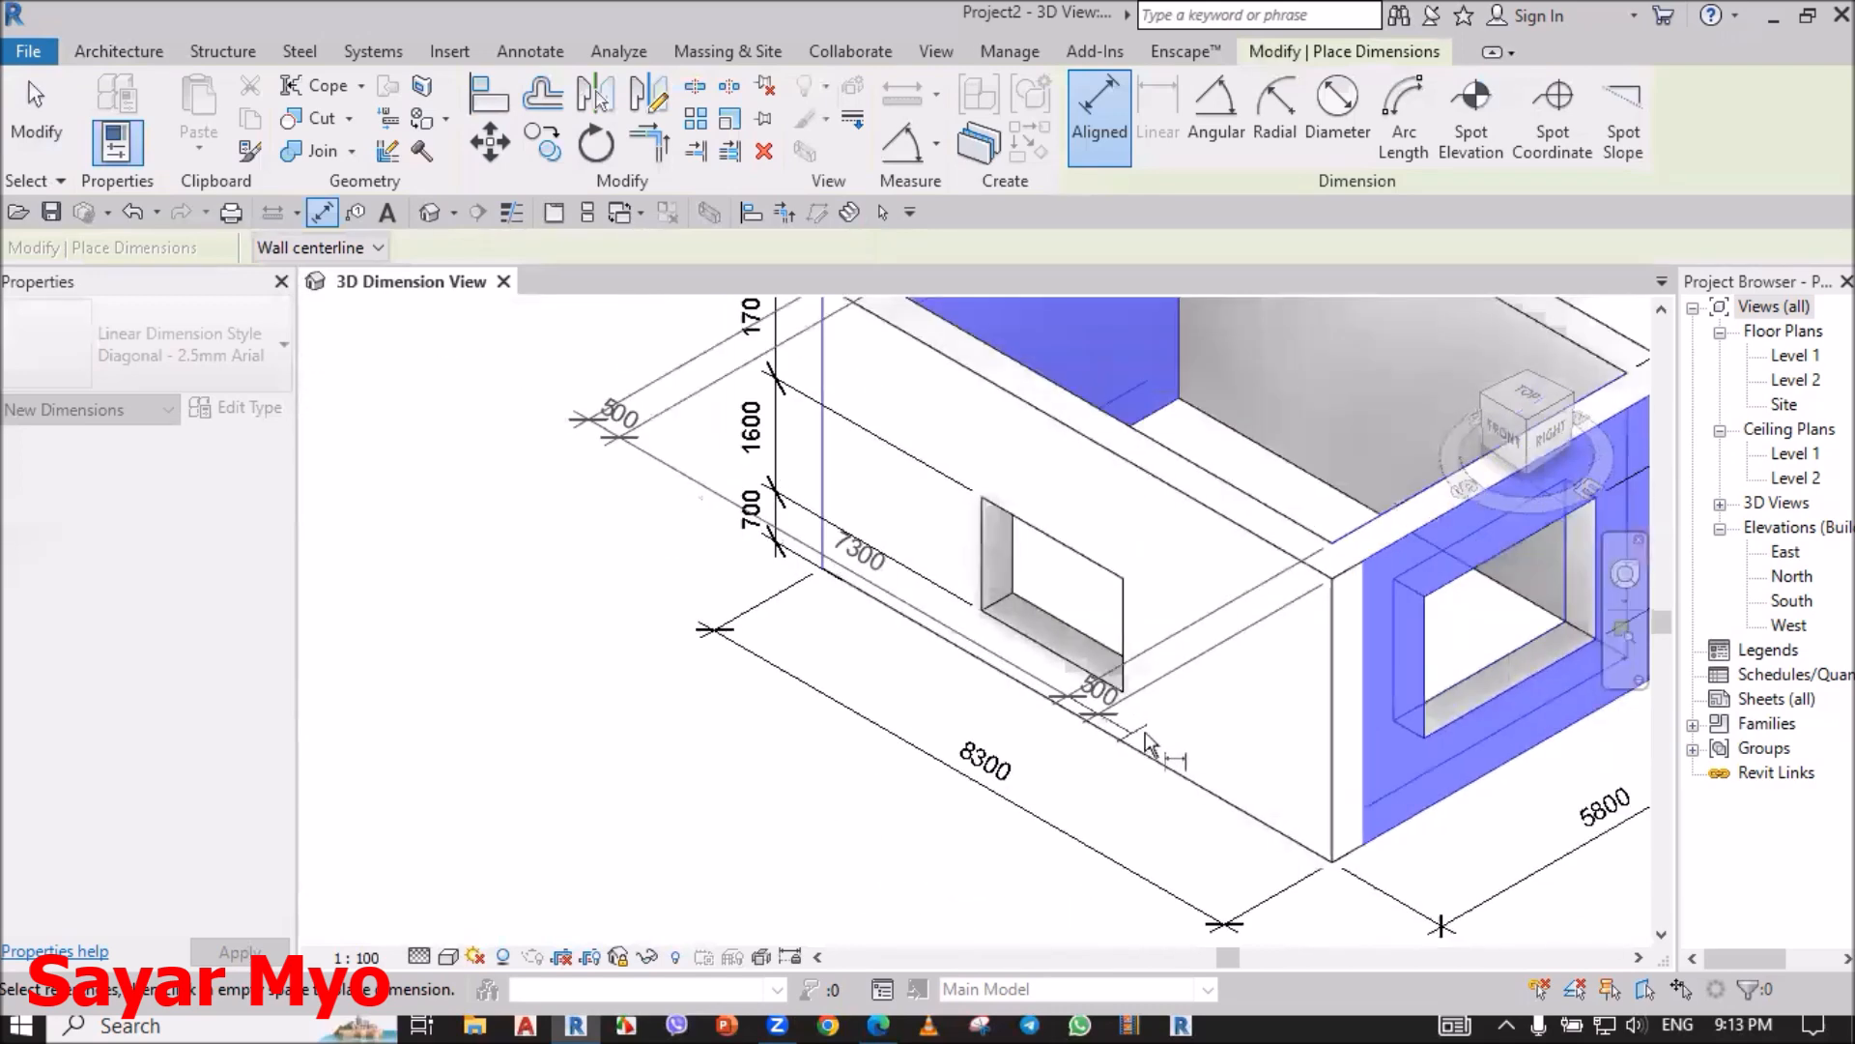
{"action": "key", "text": "Escape"}
{"action": "key", "text": "Escape"}
{"action": "scroll", "coordinate": [1042, 684], "scroll_direction": "up", "scroll_amount": 3}
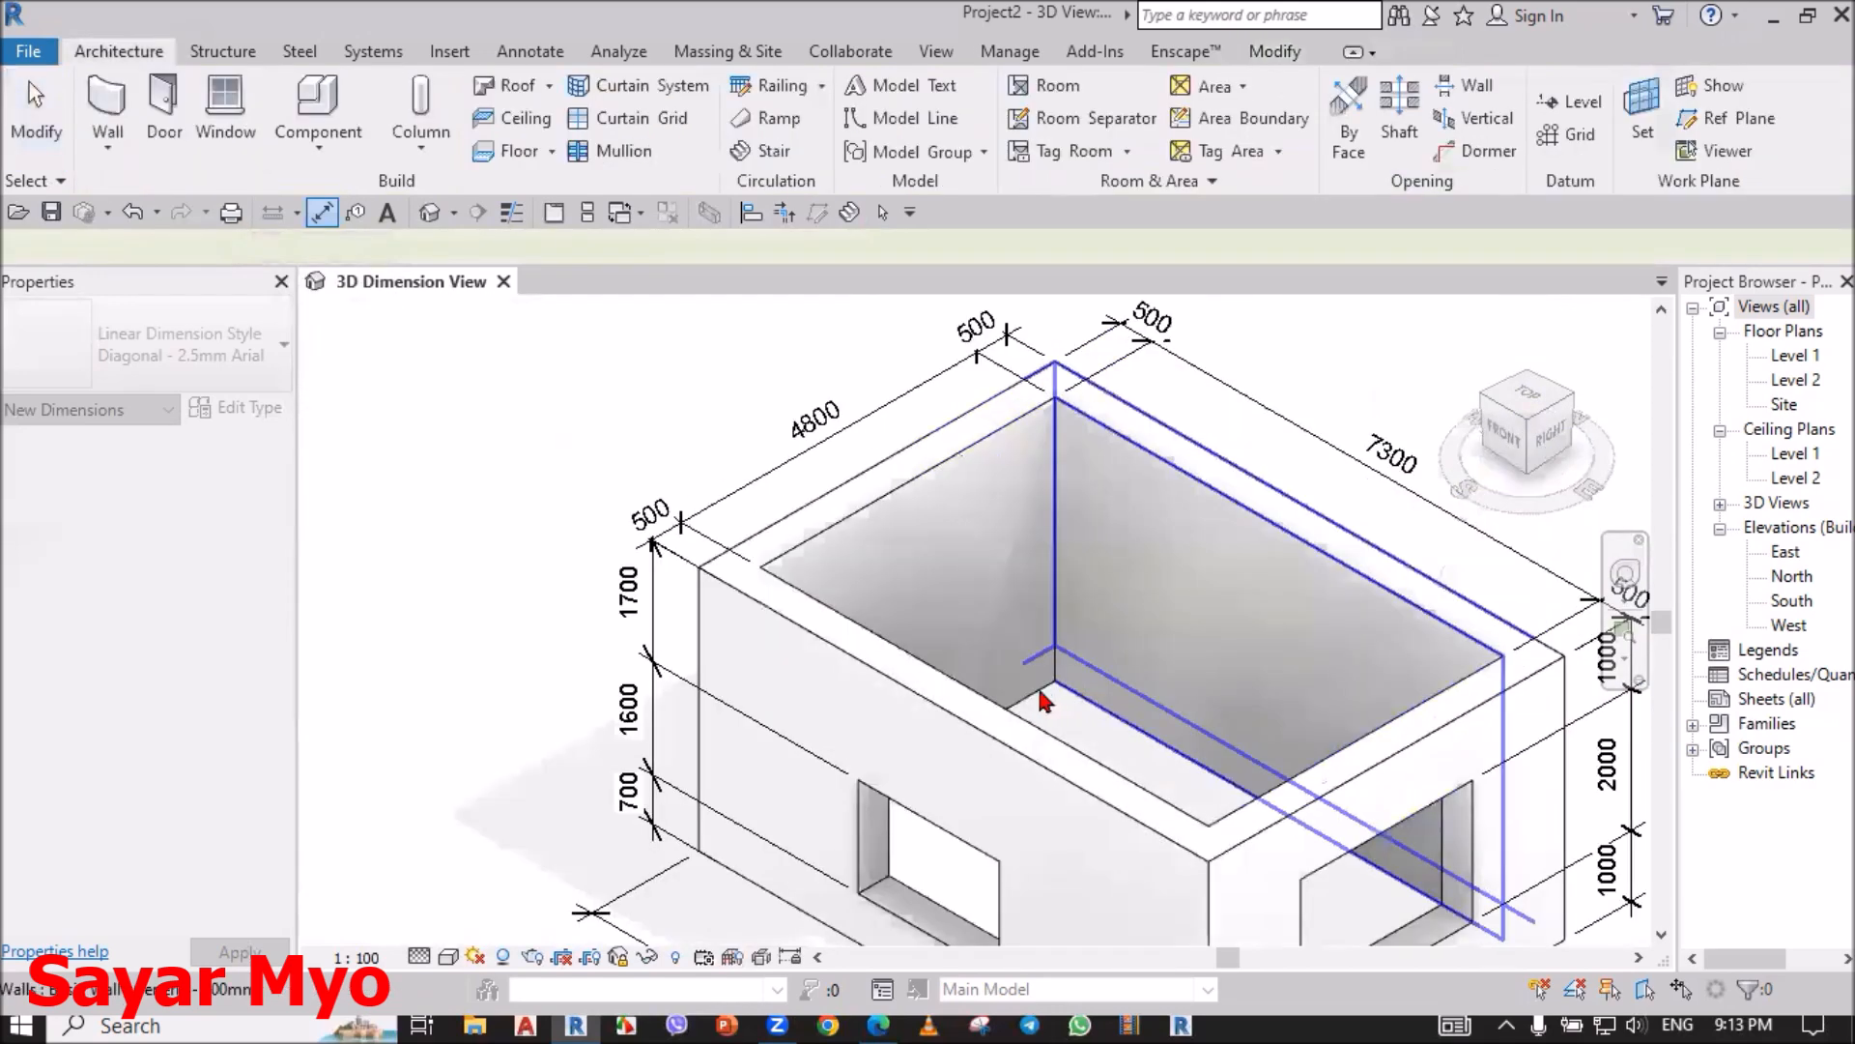
Step: Set the work plane by picking the bottom face of the front long wall
{"action": "scroll", "coordinate": [1169, 778], "scroll_direction": "up", "scroll_amount": 3}
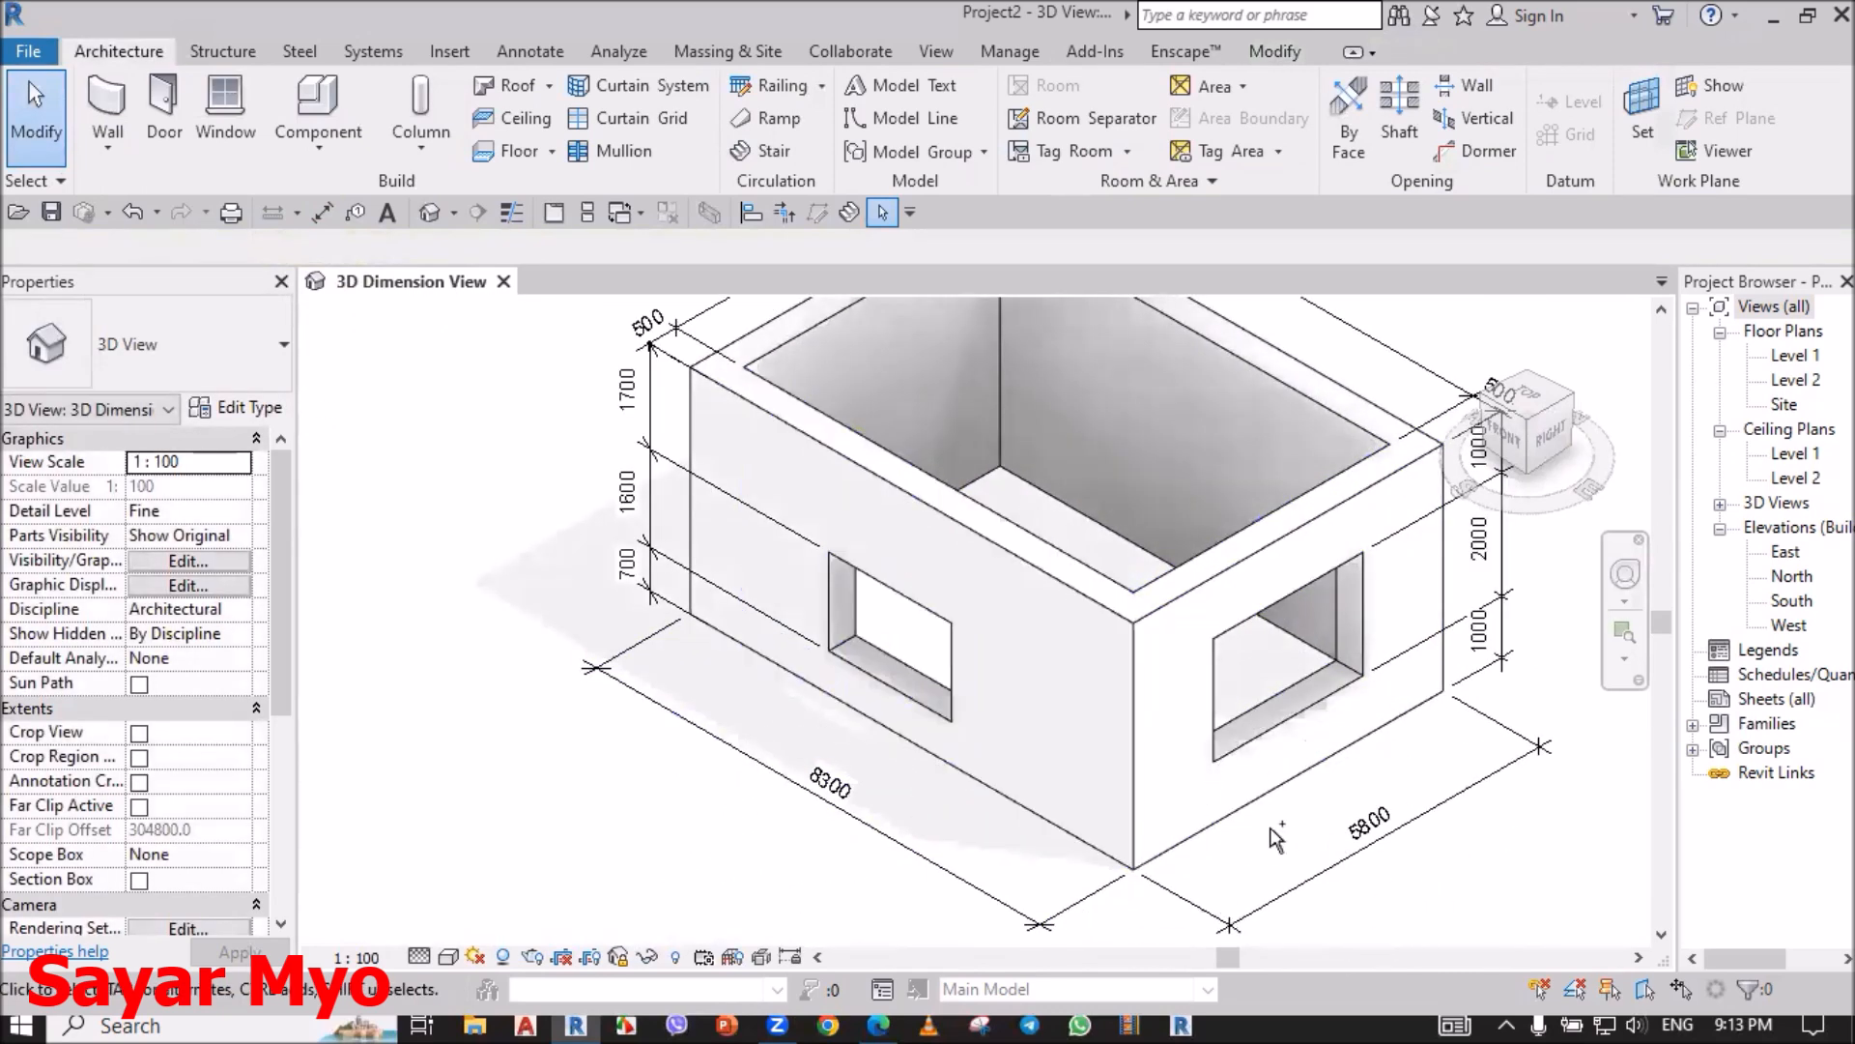
{"action": "scroll", "coordinate": [1316, 847], "scroll_direction": "down", "scroll_amount": 5}
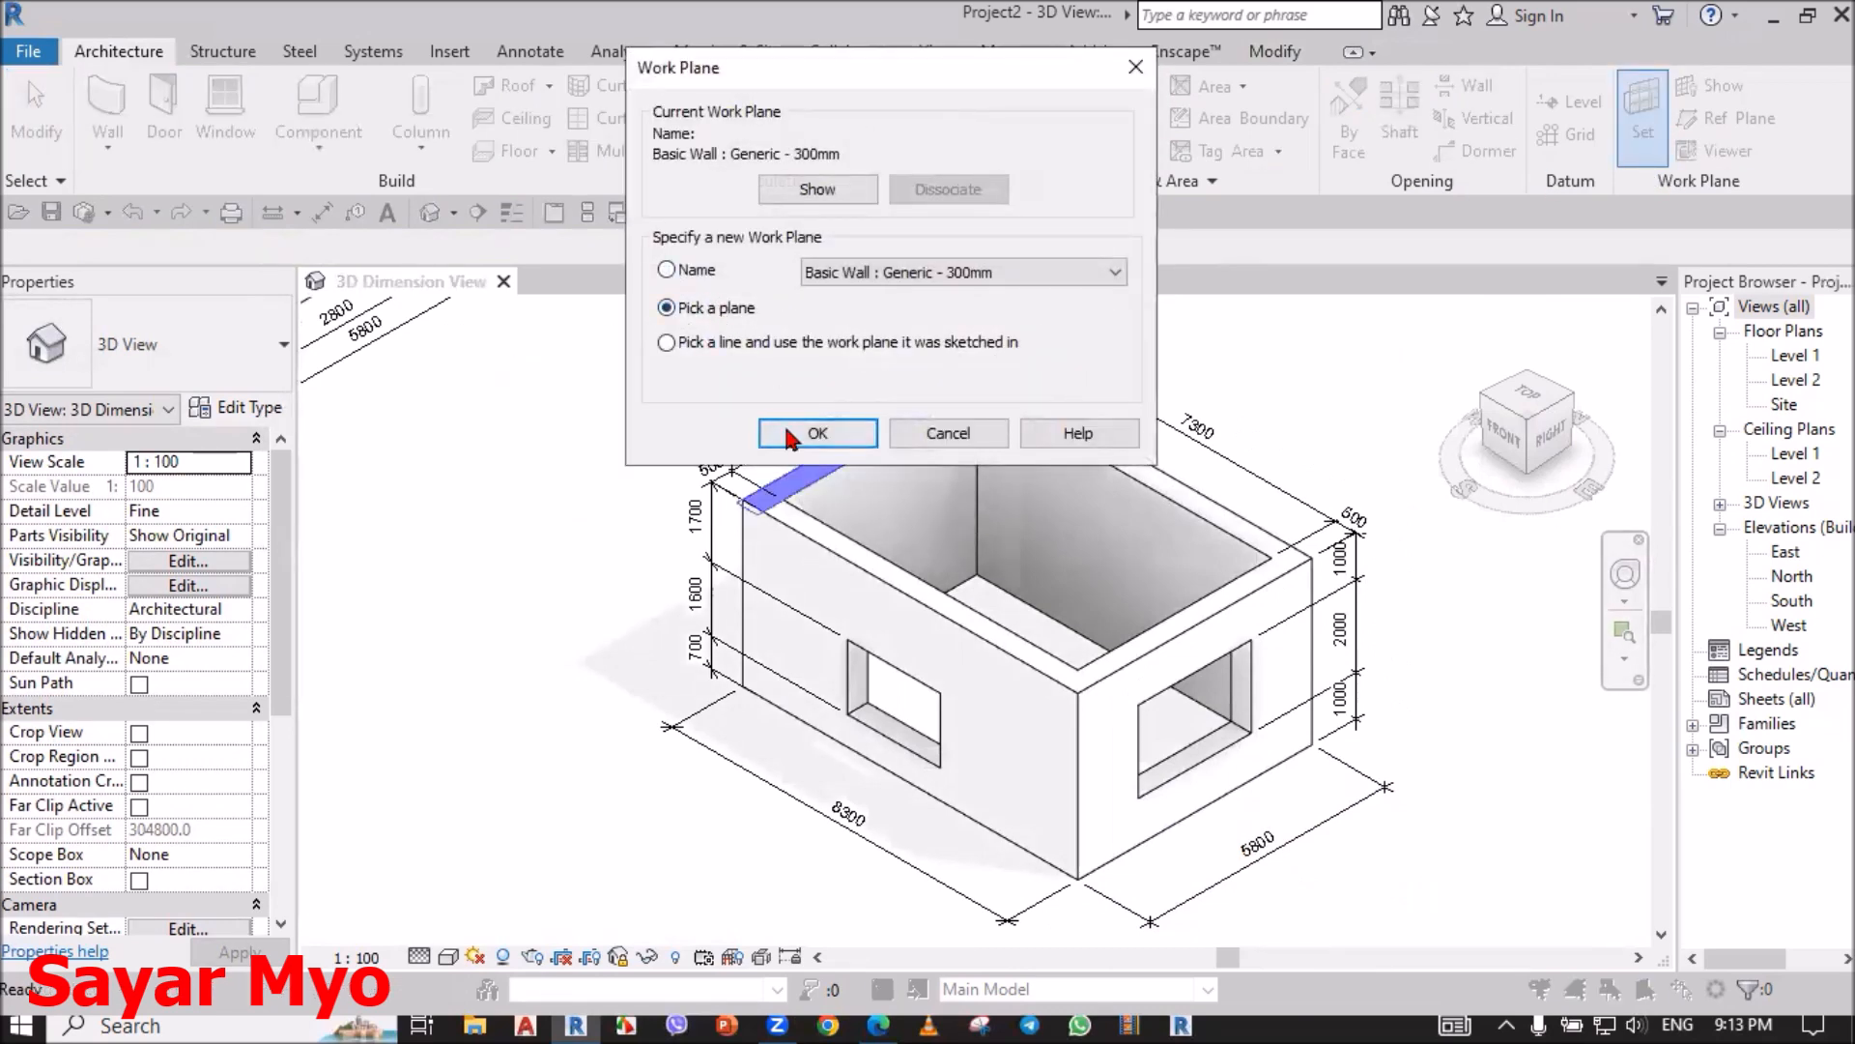
{"action": "left_click", "coordinate": [791, 437]}
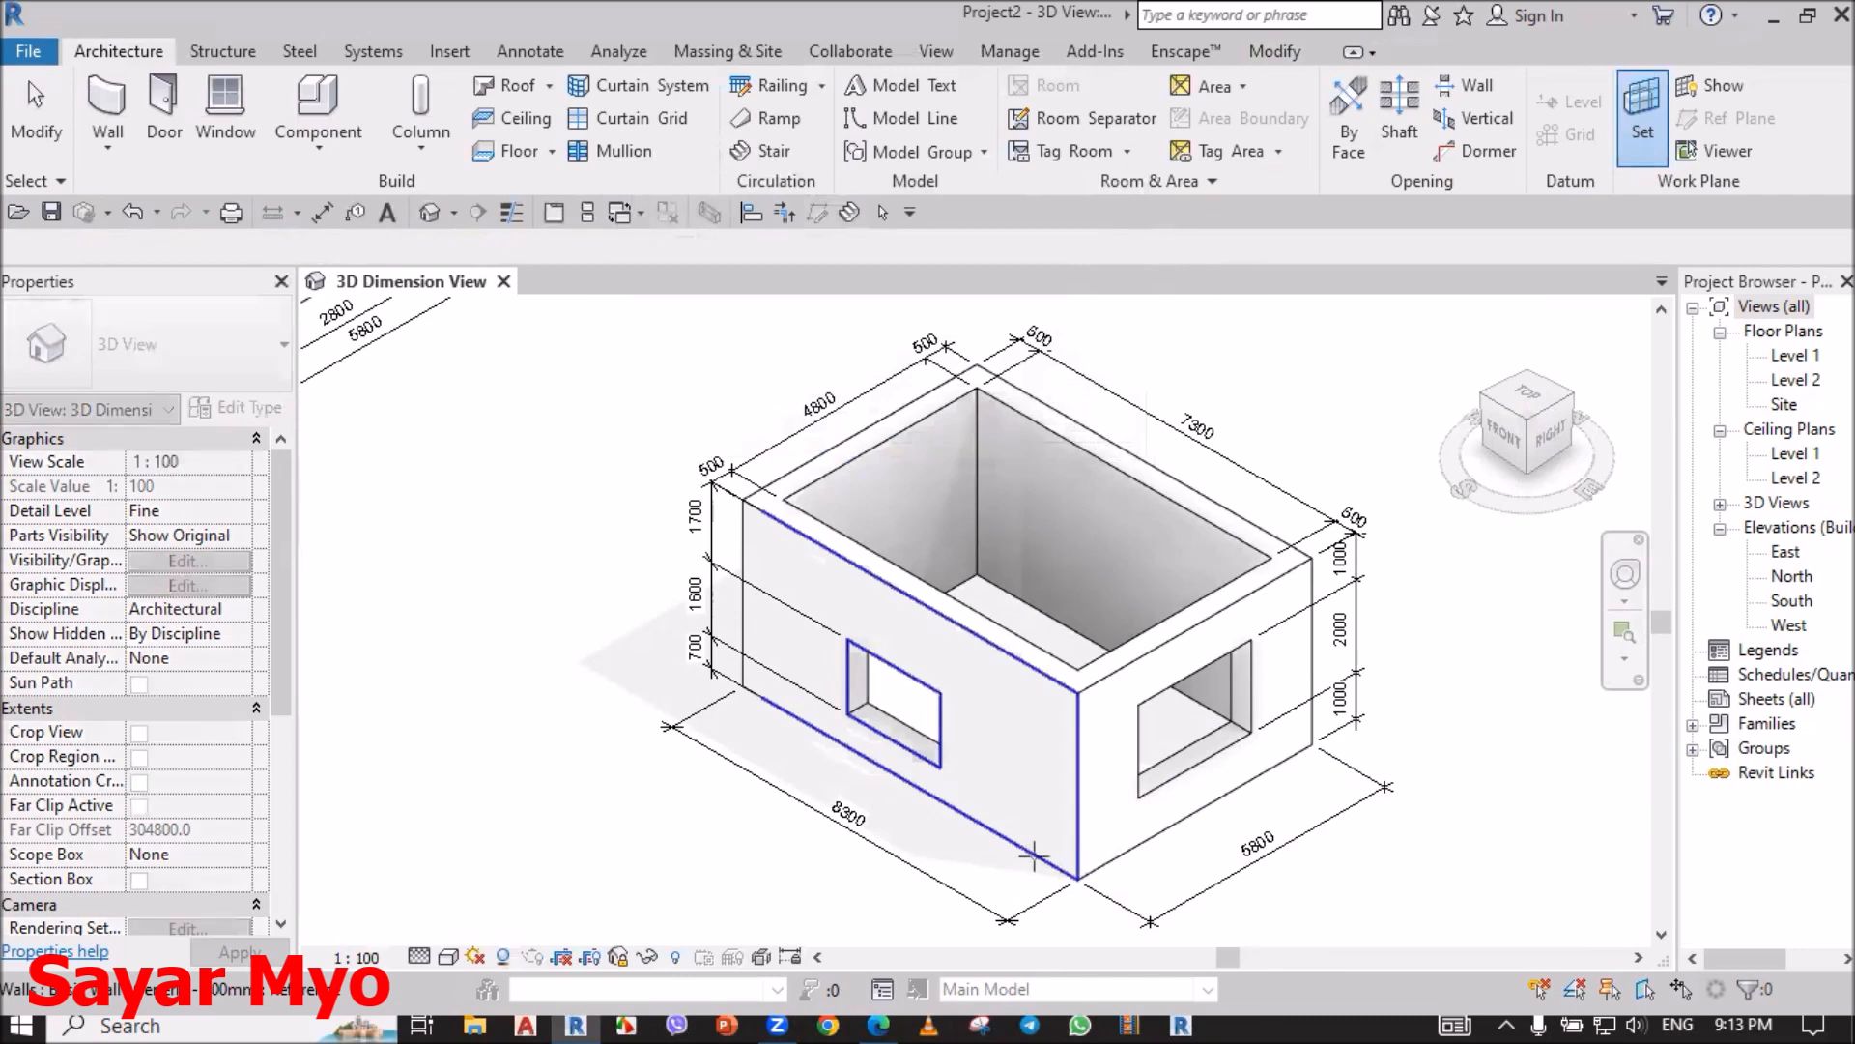
{"action": "scroll", "coordinate": [1046, 855], "scroll_direction": "up", "scroll_amount": 5}
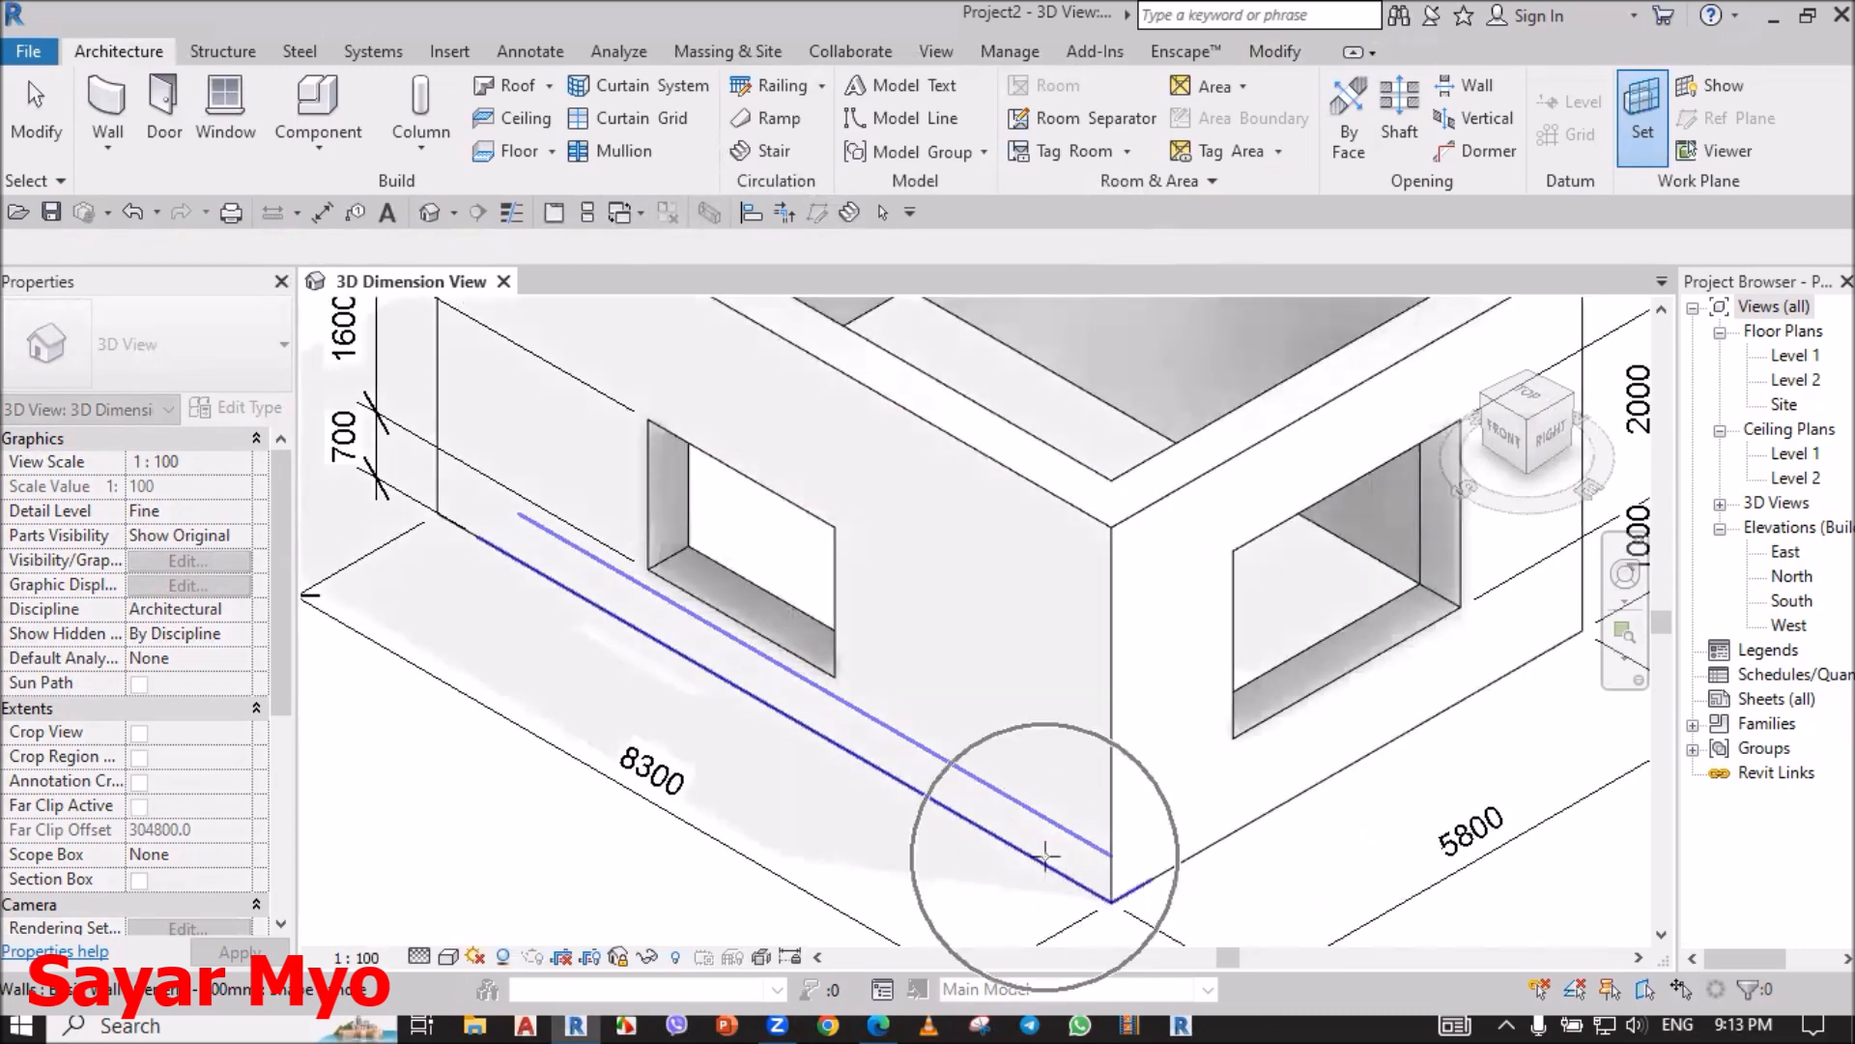
{"action": "left_click", "coordinate": [1048, 869]}
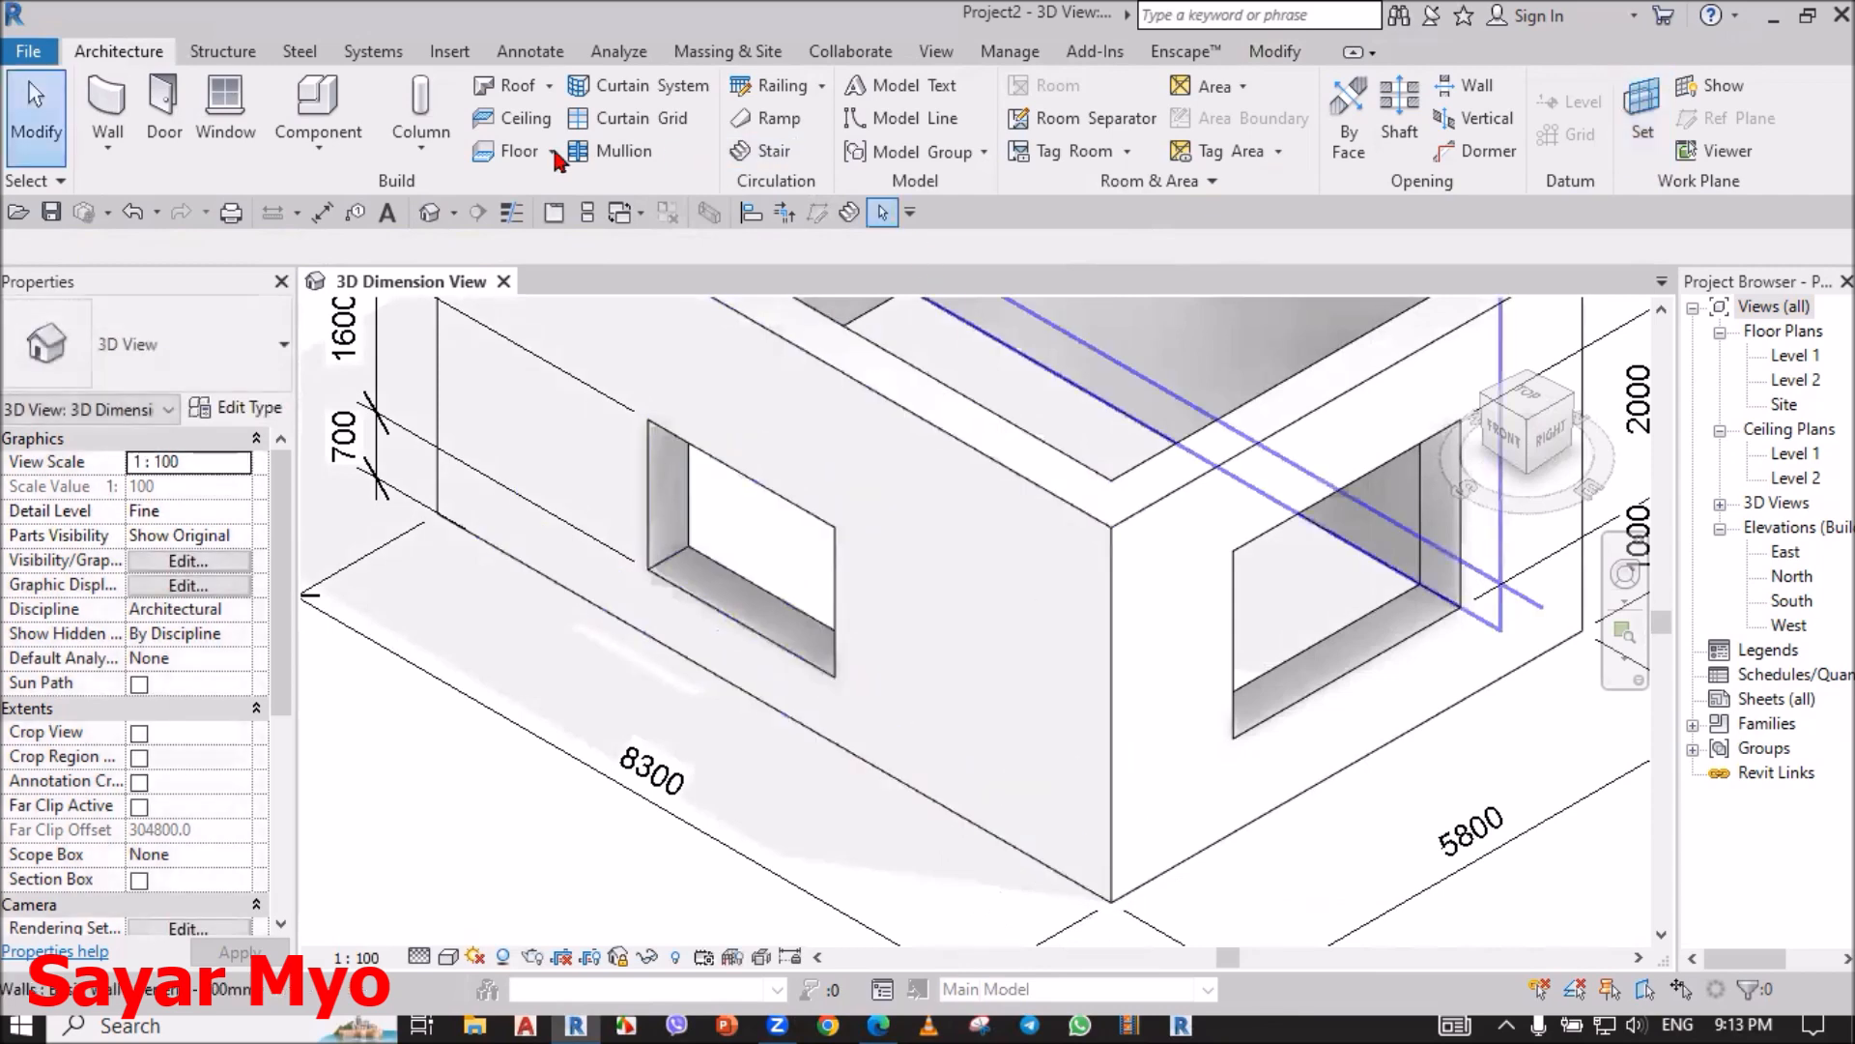
Step: Place an aligned dimension string along the front long wall's base, covering the opening's width and the wall segments on both sides of it
{"action": "left_click", "coordinate": [324, 212]}
{"action": "scroll", "coordinate": [994, 739], "scroll_direction": "down", "scroll_amount": 4}
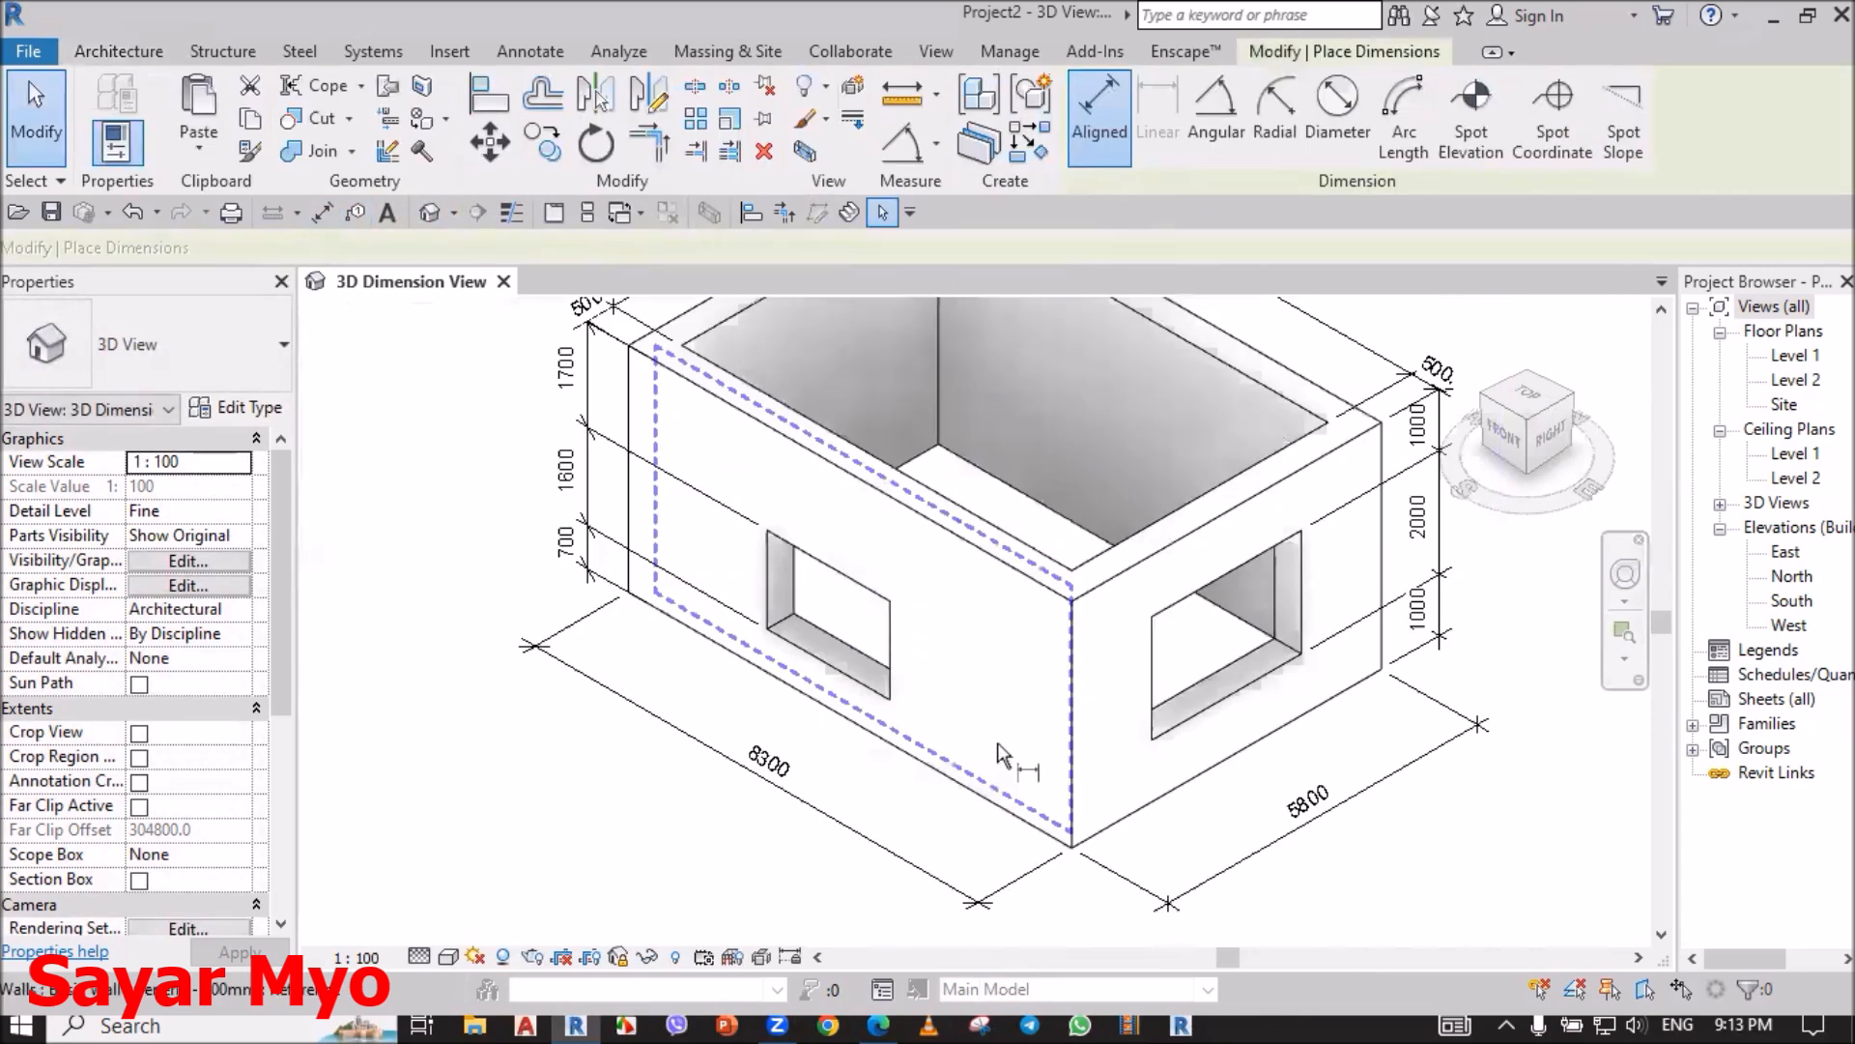
{"action": "left_click", "coordinate": [1080, 826]}
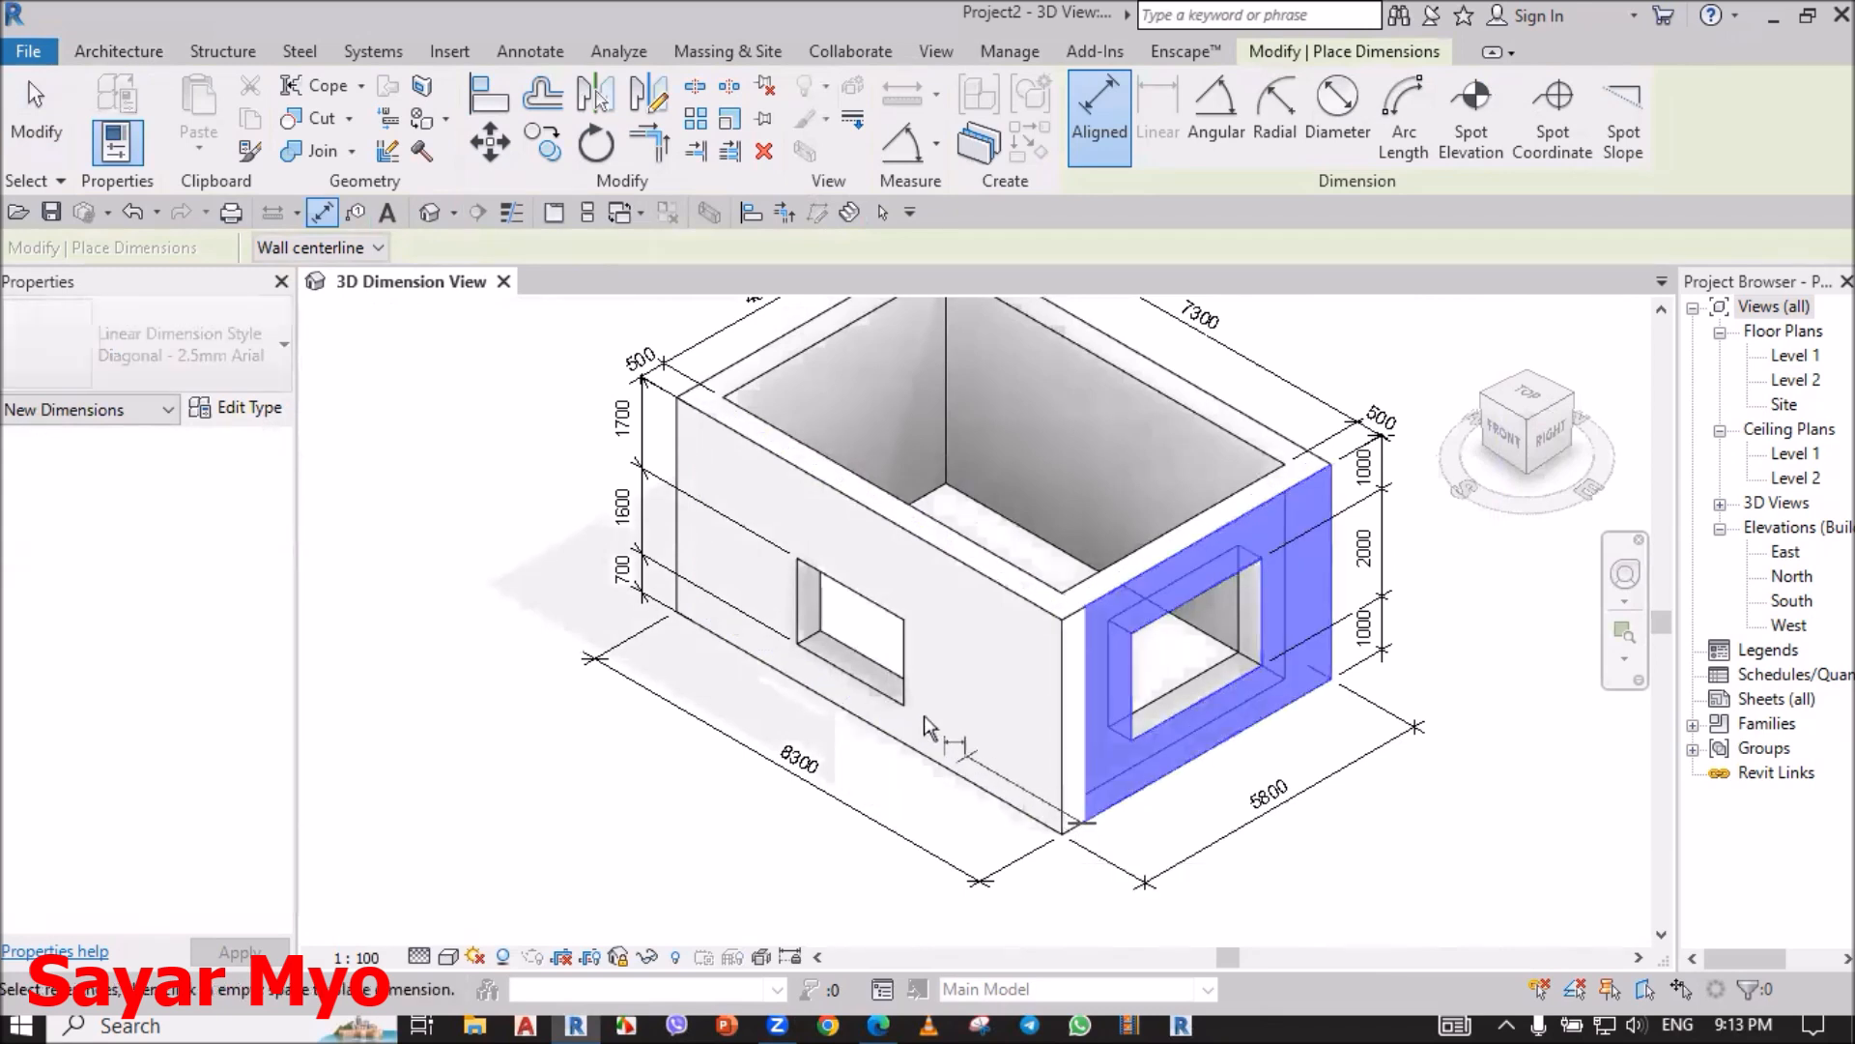
{"action": "left_click", "coordinate": [821, 629]}
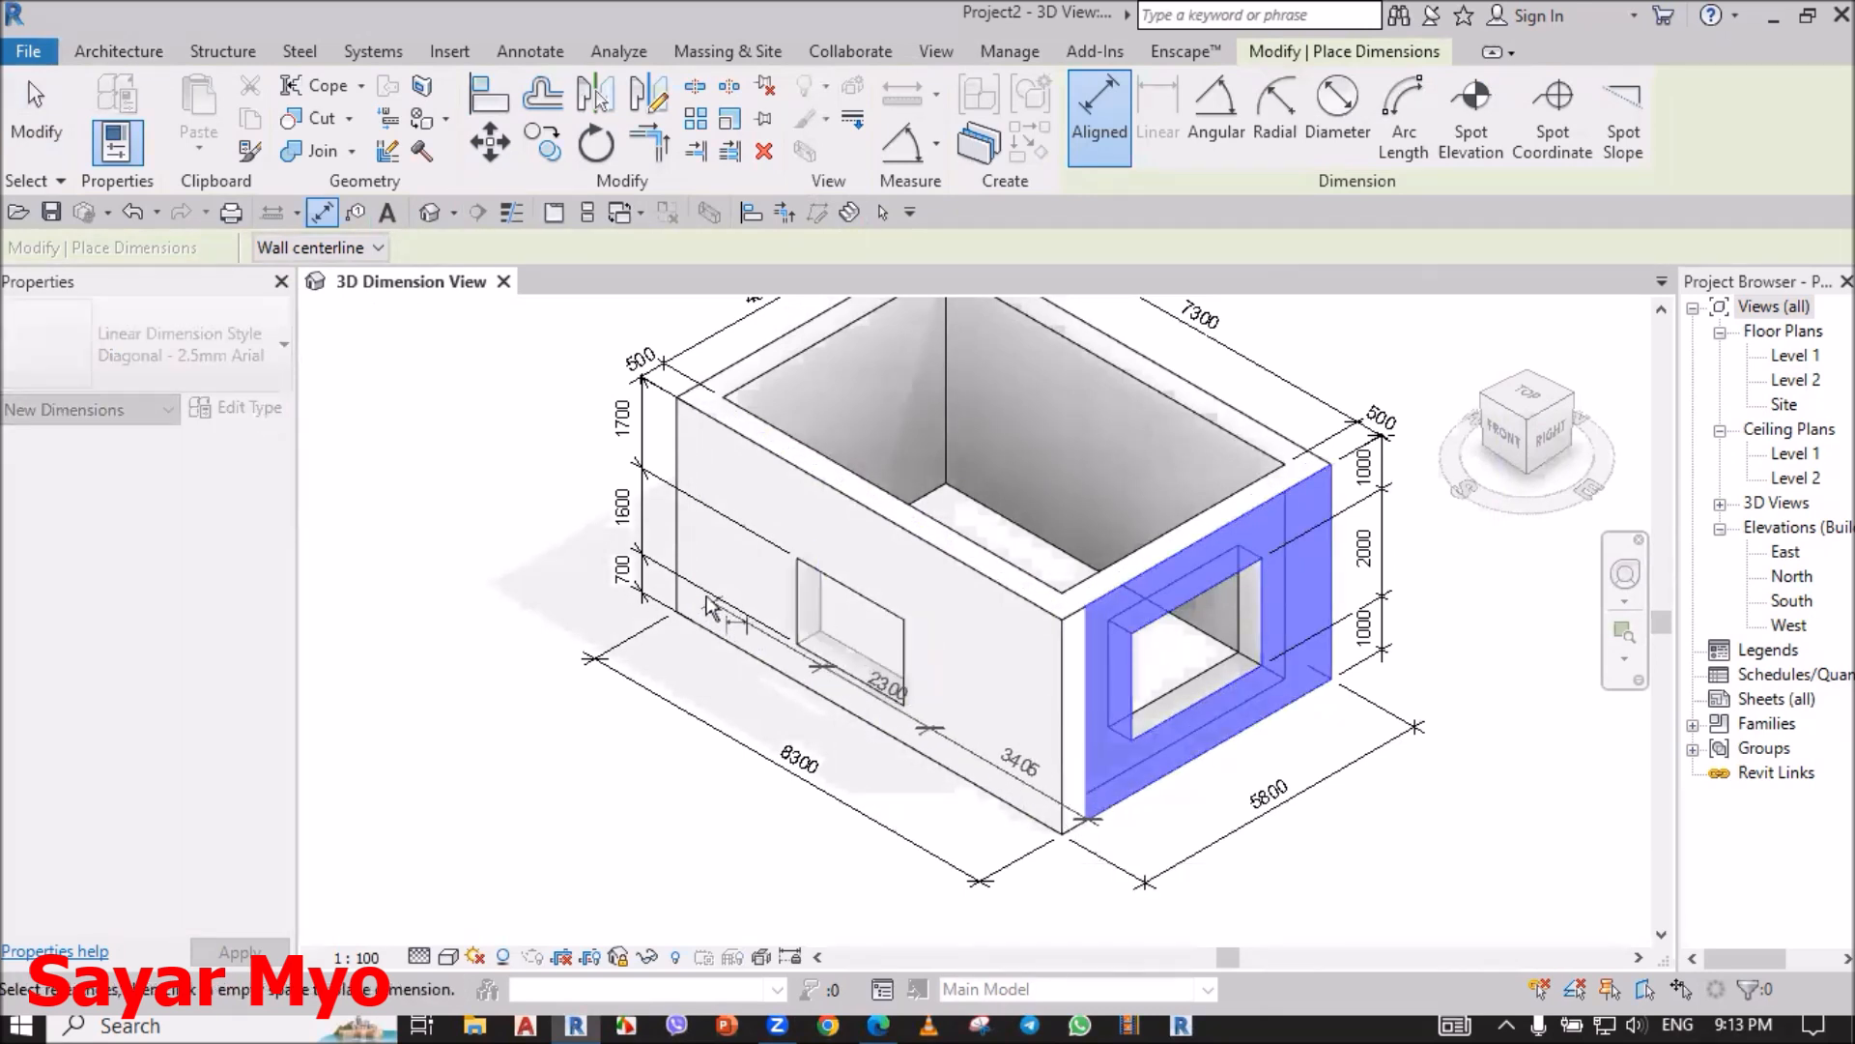
{"action": "left_click", "coordinate": [683, 557]}
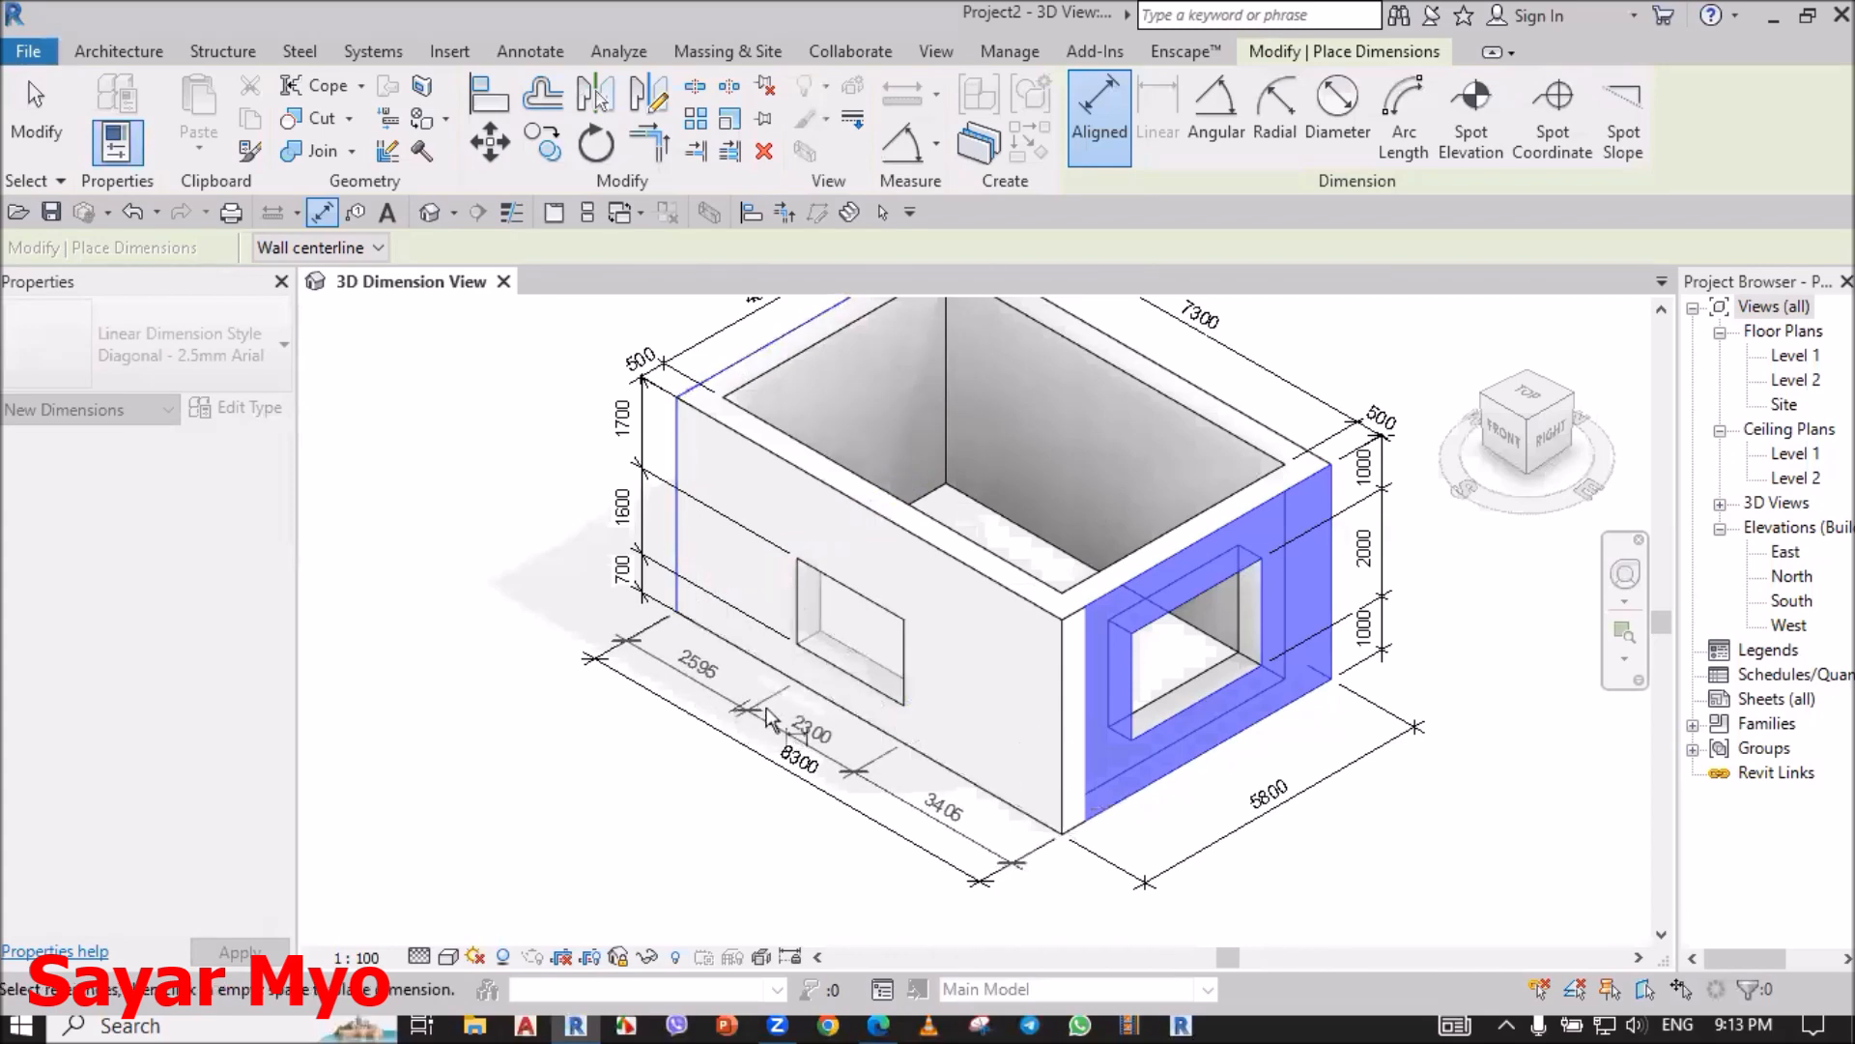
{"action": "scroll", "coordinate": [793, 727], "scroll_direction": "up", "scroll_amount": 3}
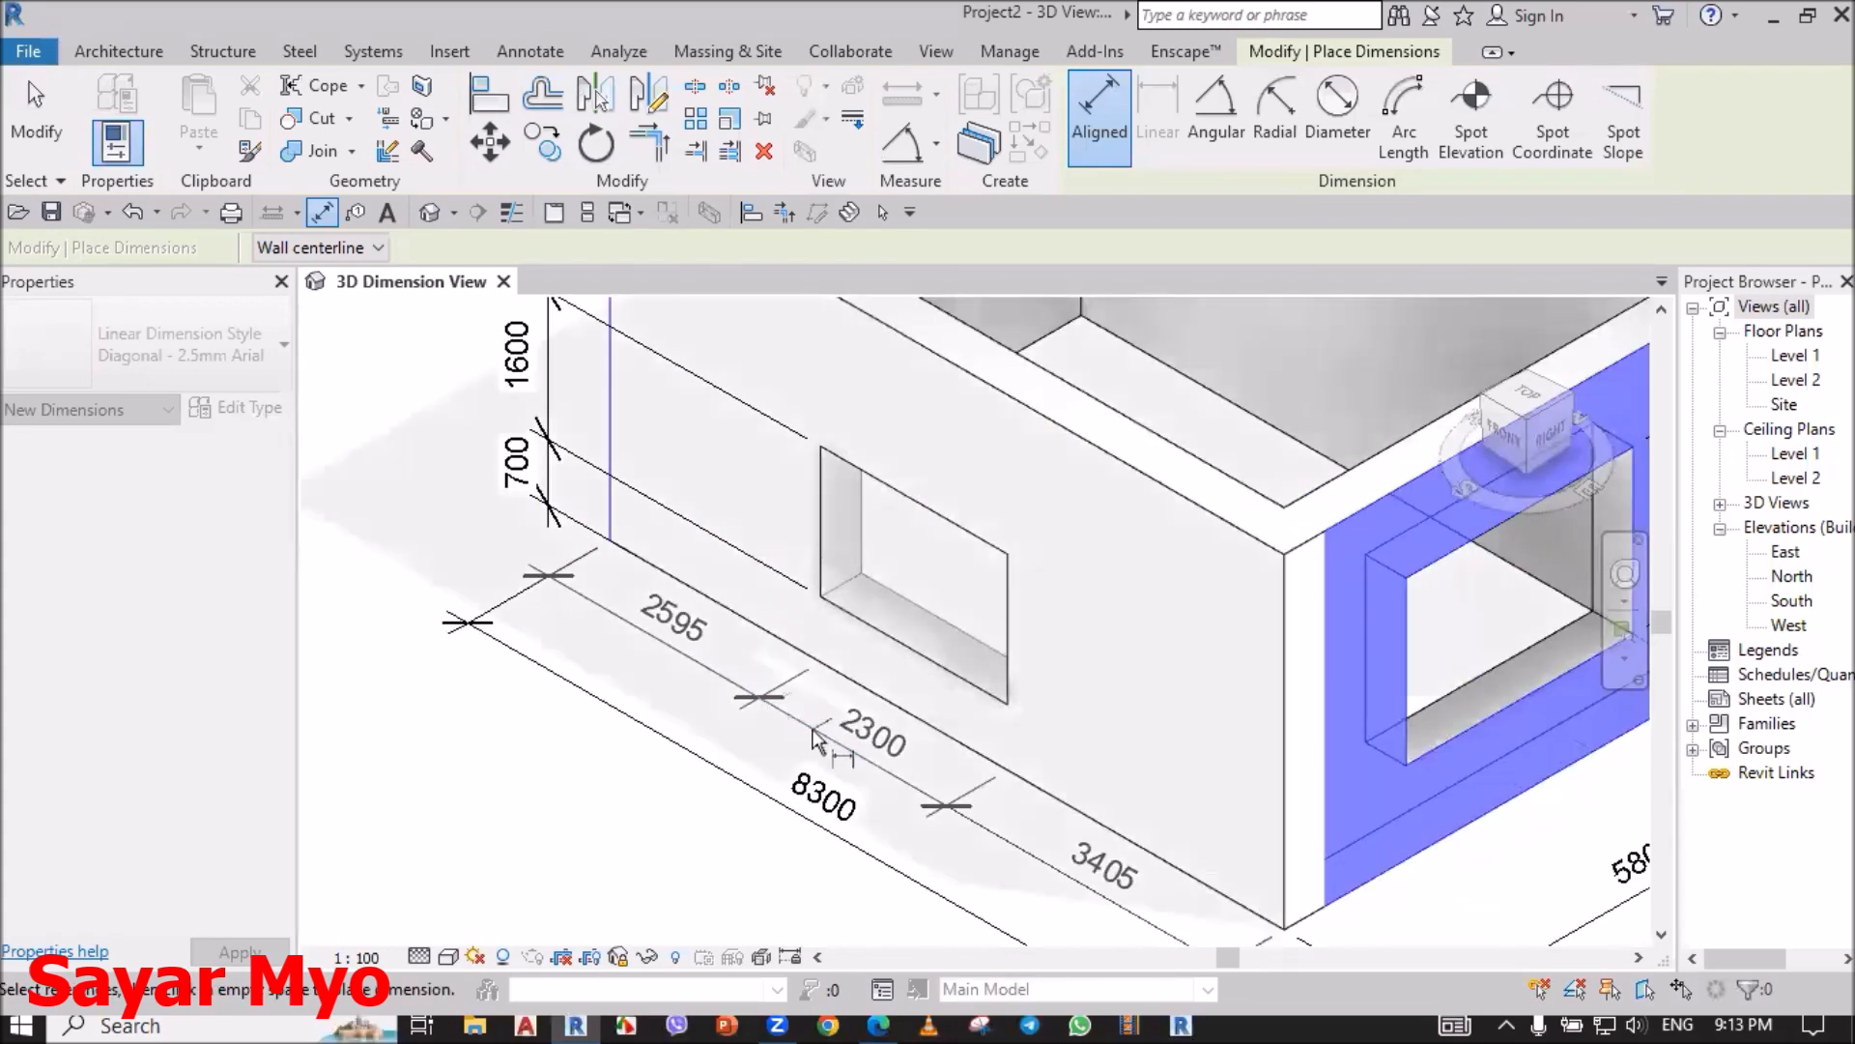
{"action": "left_click", "coordinate": [812, 739]}
Step: Place an aligned dimension string along the near short wall's base, inside the overall dimension, covering the opening's width and the wall segments beside it
{"action": "scroll", "coordinate": [883, 675], "scroll_direction": "down", "scroll_amount": 4}
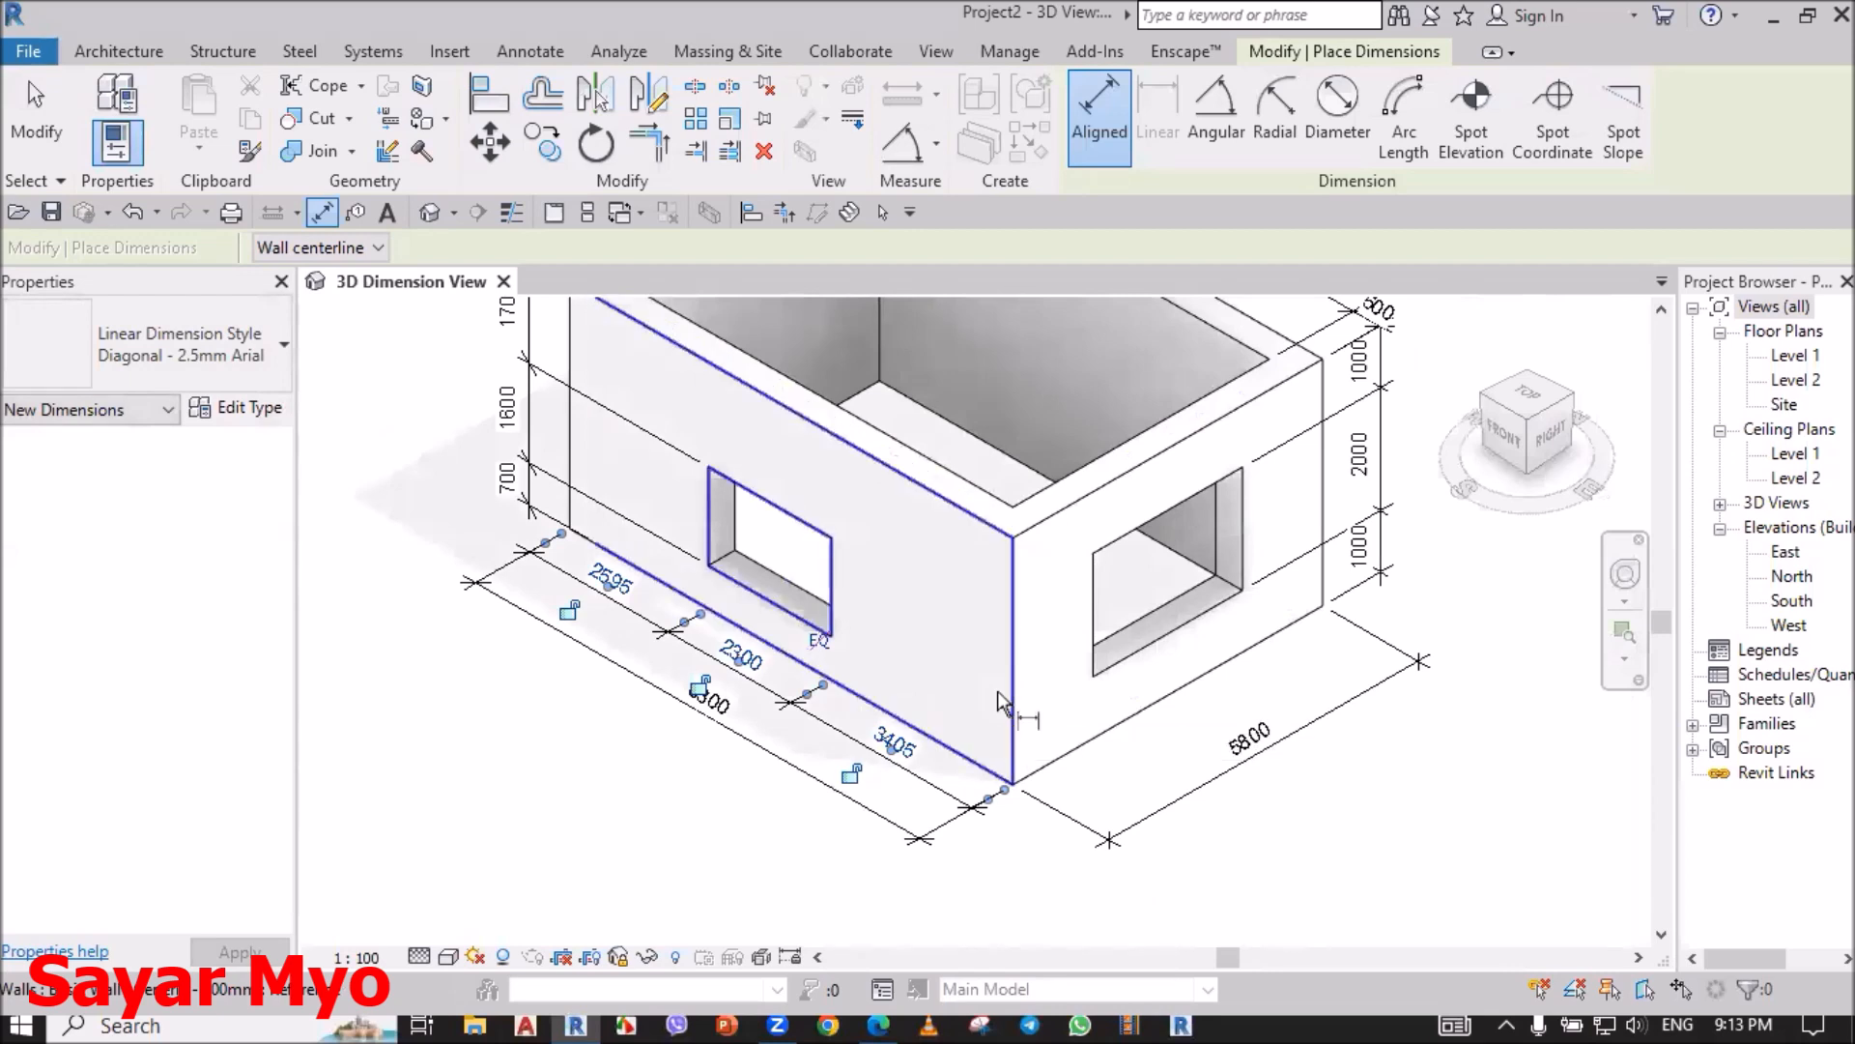
{"action": "left_click", "coordinate": [1003, 703]}
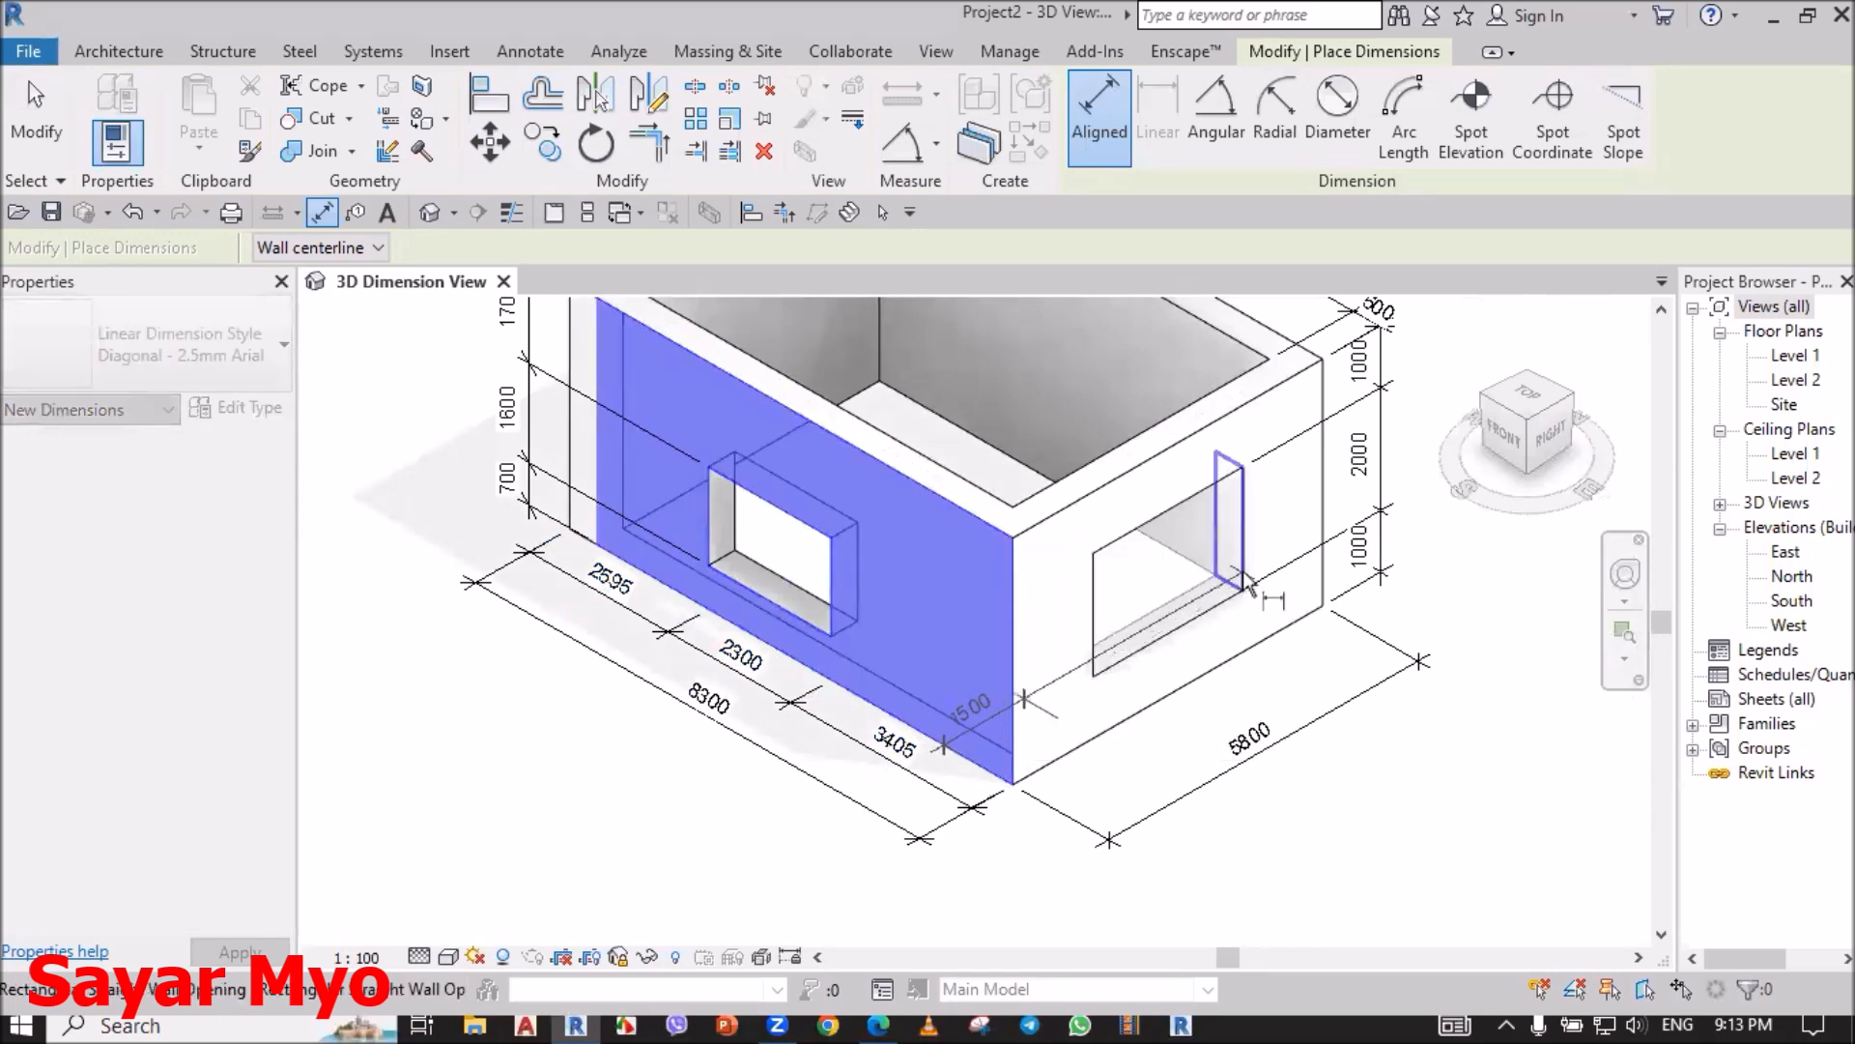
{"action": "left_click", "coordinate": [1332, 525]}
{"action": "left_click", "coordinate": [1319, 672]}
{"action": "scroll", "coordinate": [1309, 668], "scroll_direction": "up", "scroll_amount": 3}
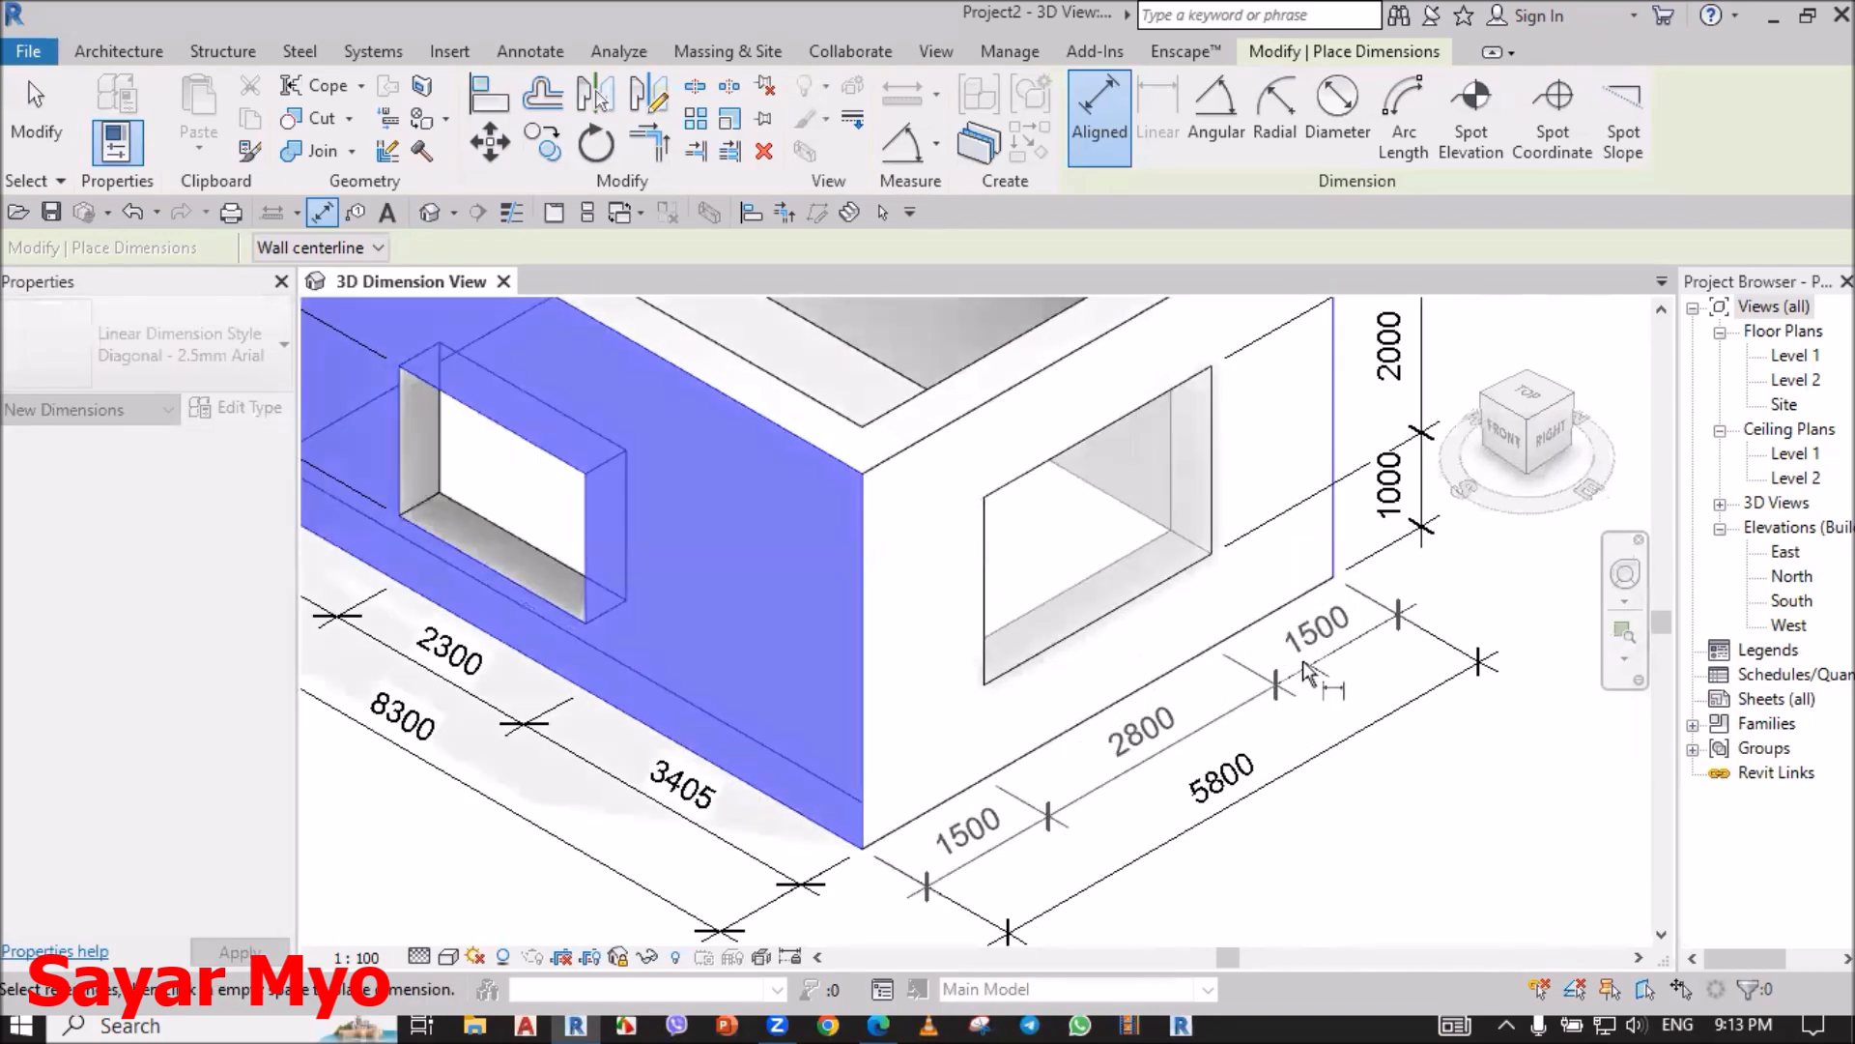
{"action": "left_click", "coordinate": [1307, 672]}
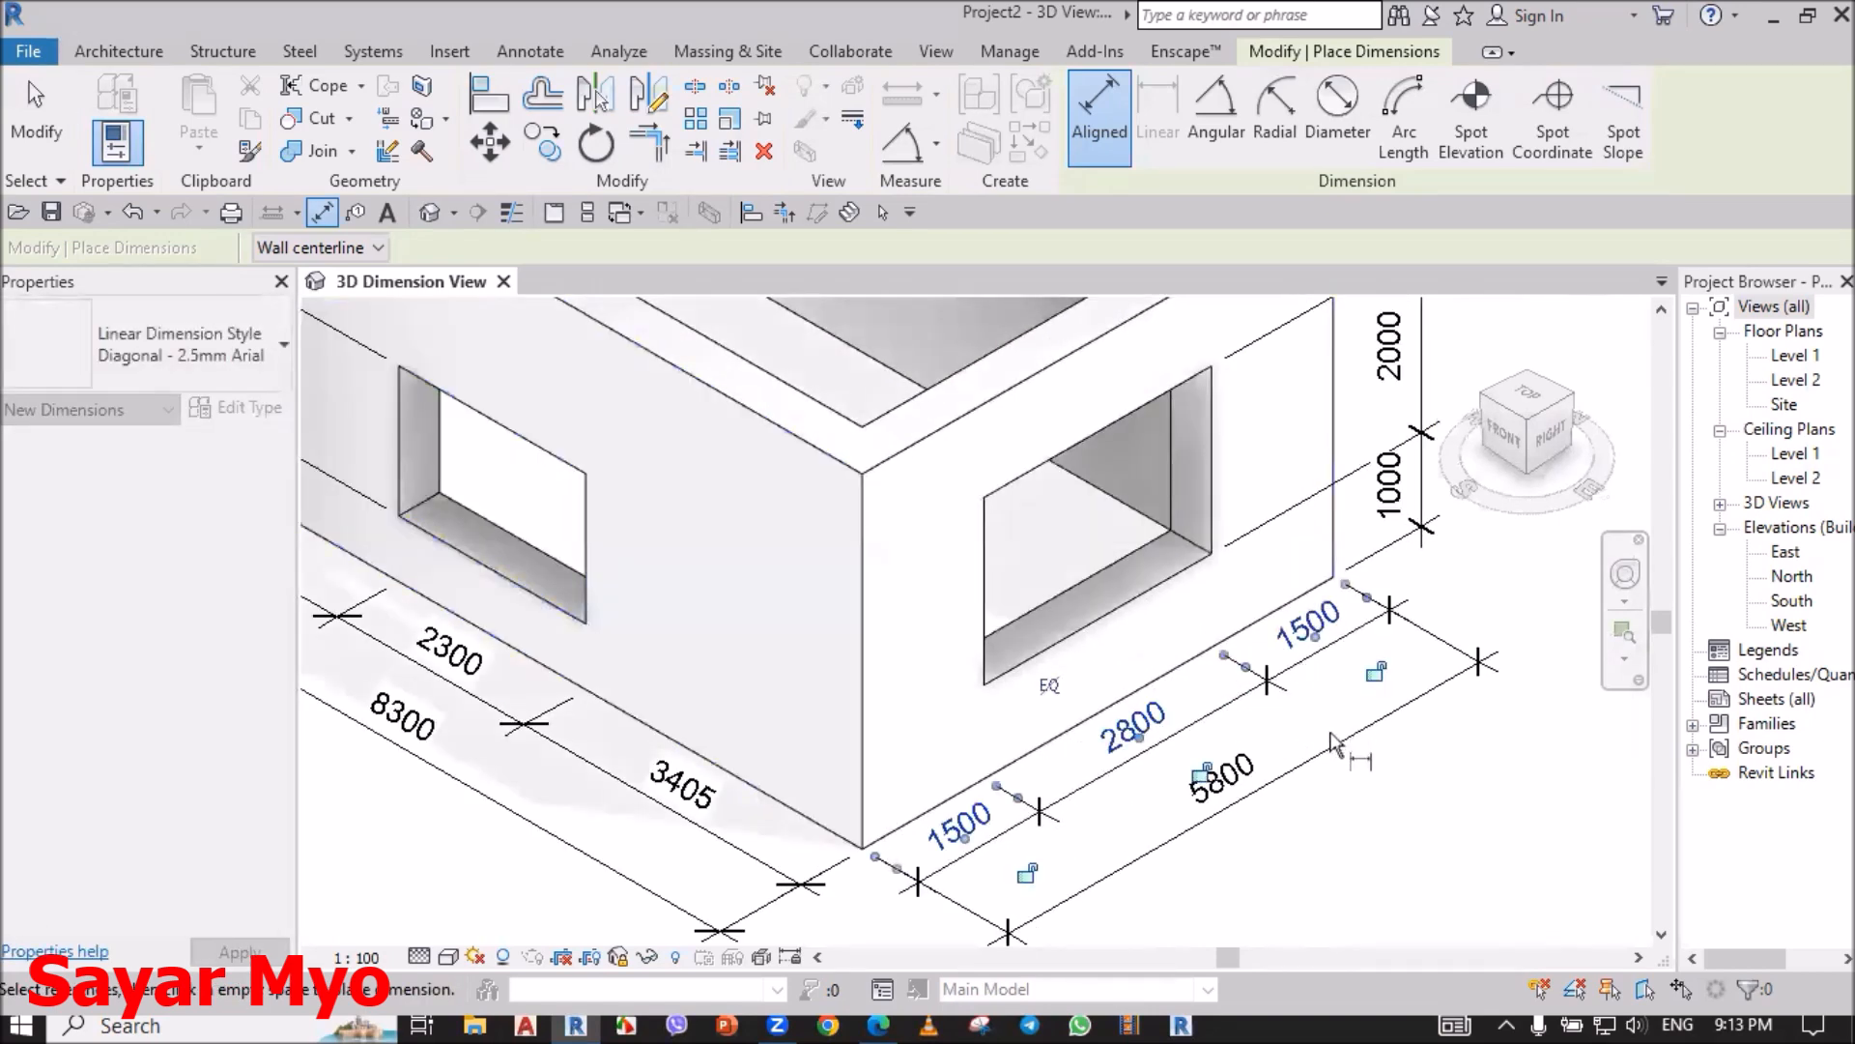
{"action": "scroll", "coordinate": [1334, 739], "scroll_direction": "down", "scroll_amount": 3}
{"action": "middle_click_drag", "start_coordinate": [1401, 861], "coordinate": [1417, 899]}
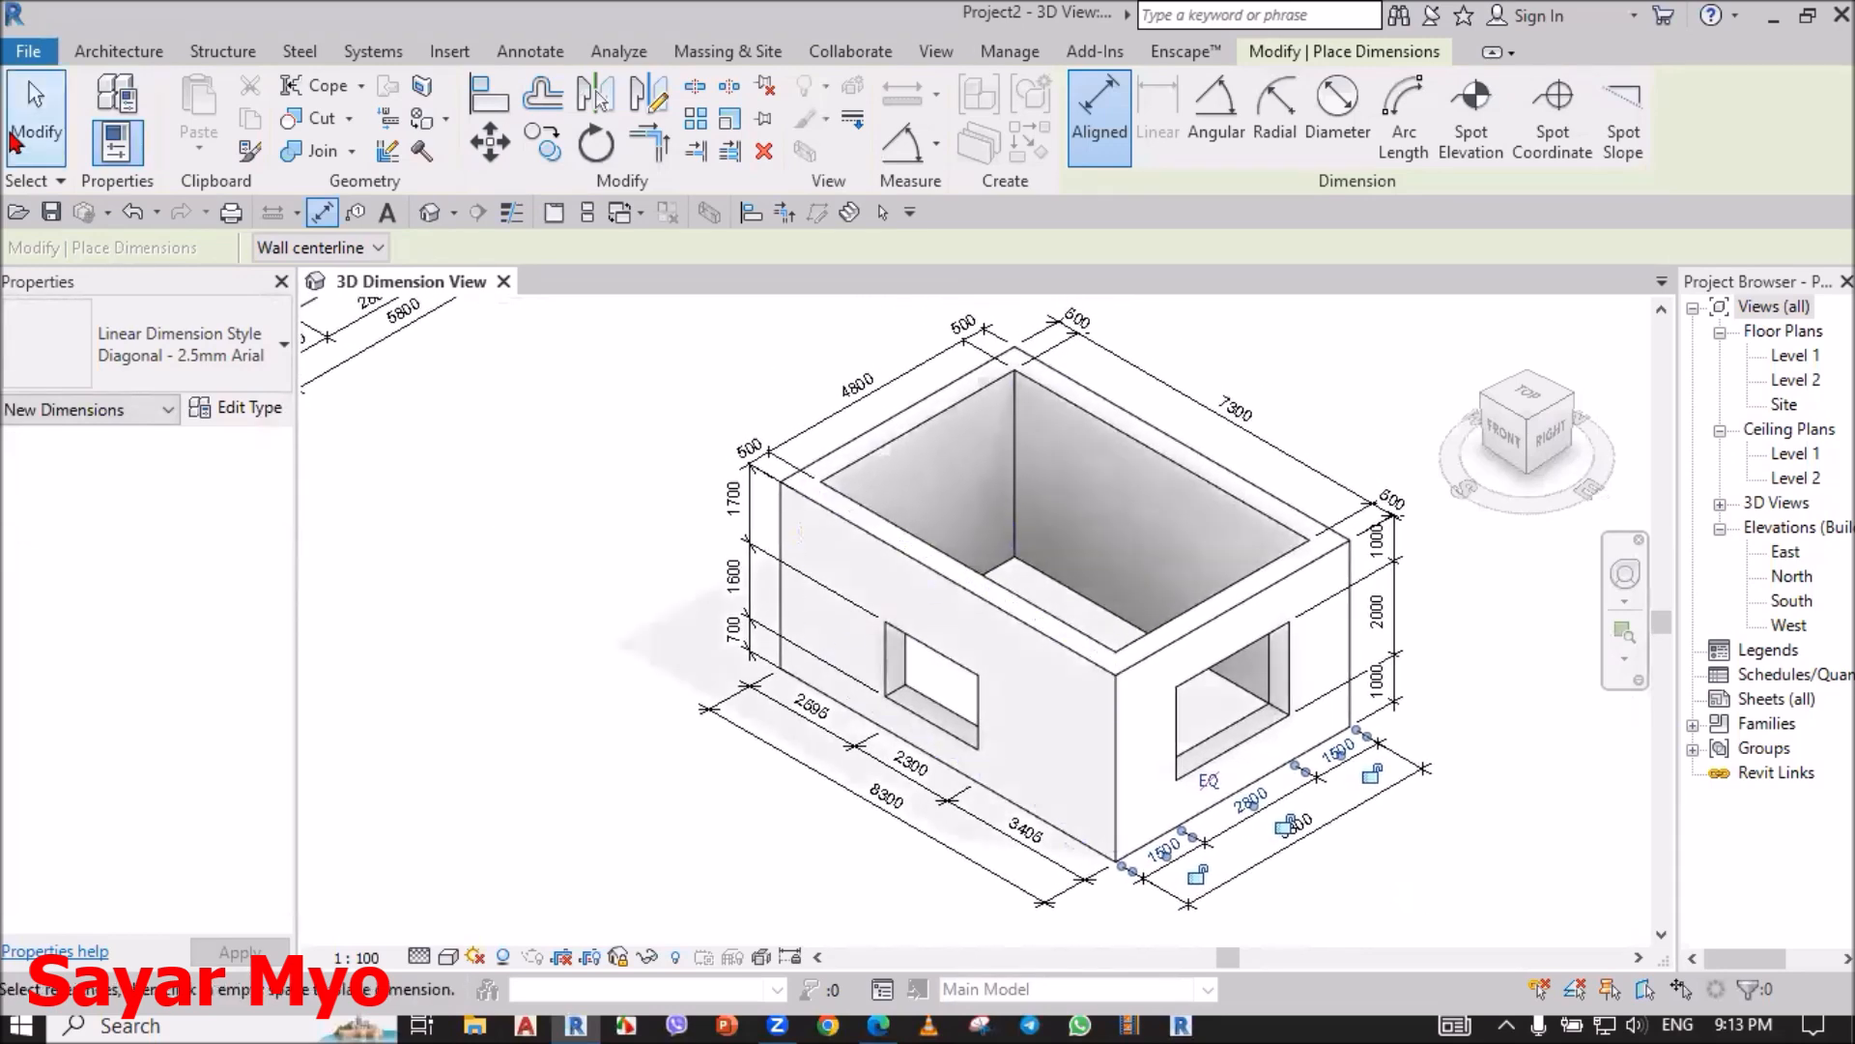
{"action": "left_click", "coordinate": [29, 127]}
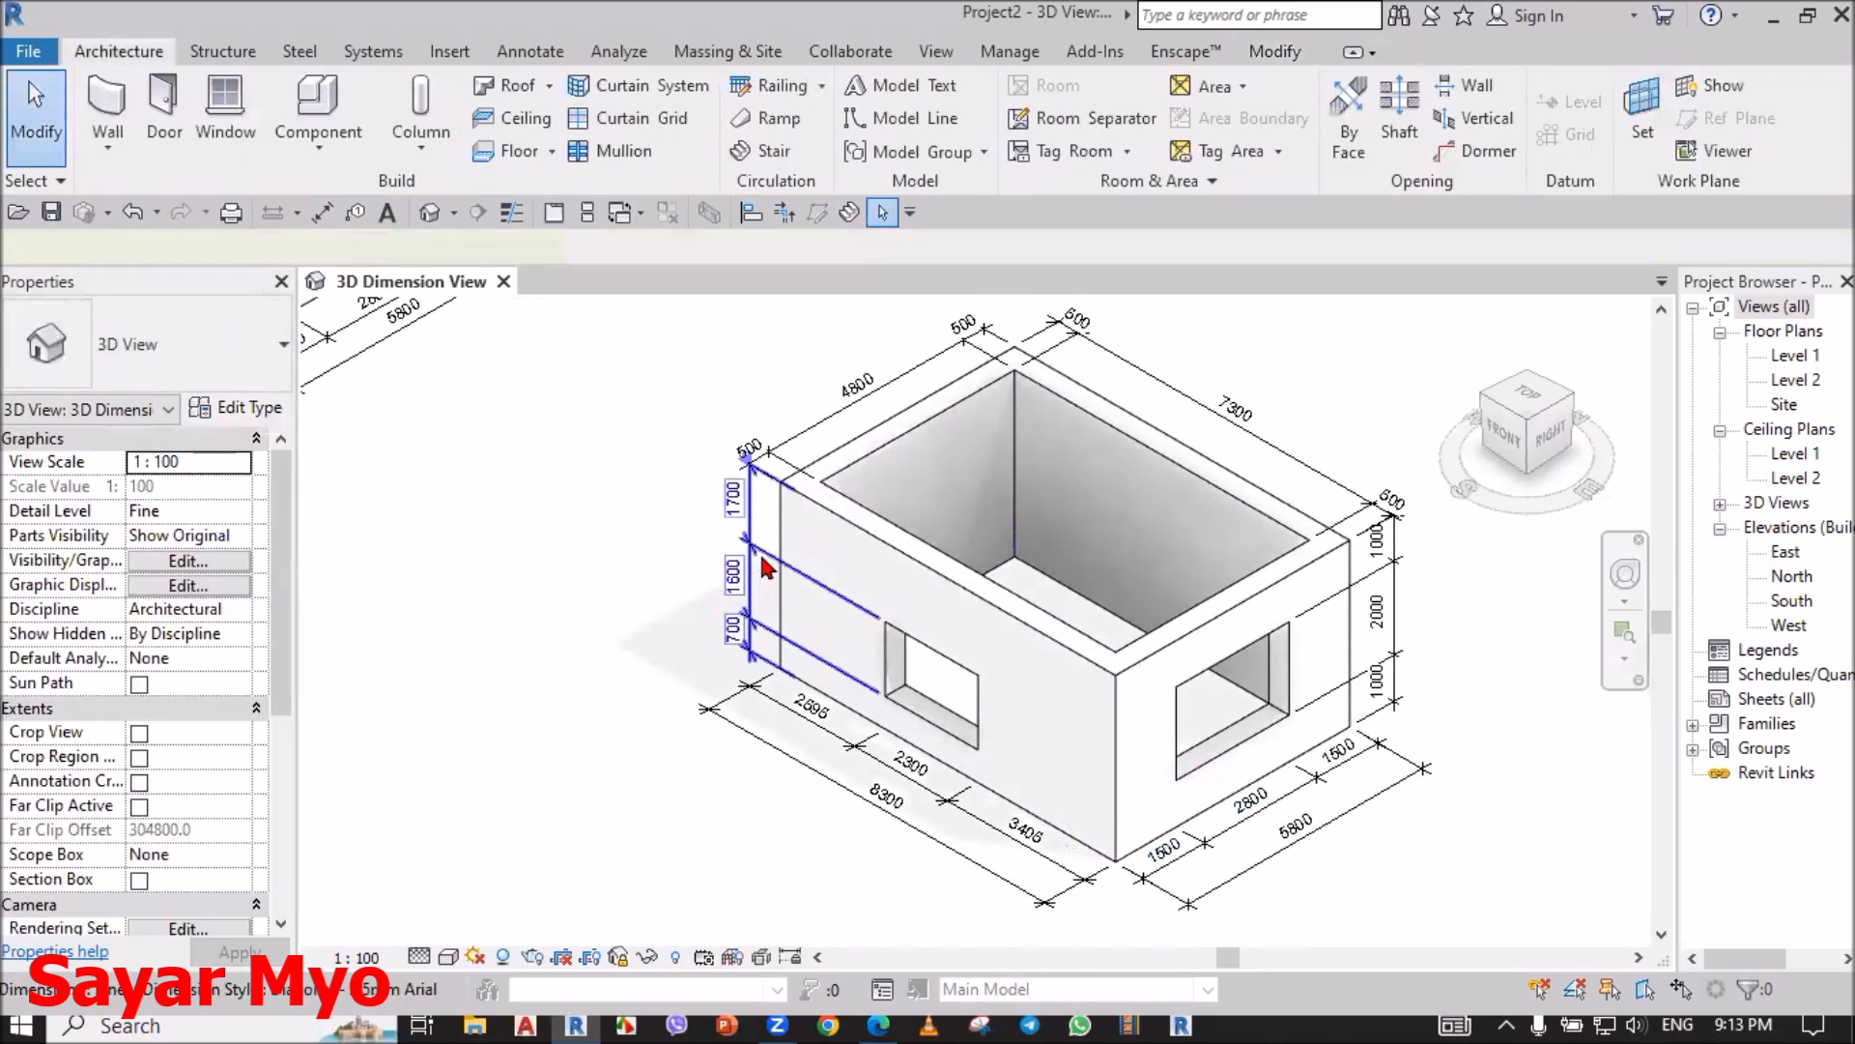
Step: Shorten the two witness lines of the front wall's vertical dimension string that reach the opening, ending them near the wall corner
{"action": "left_click", "coordinate": [768, 568]}
{"action": "scroll", "coordinate": [955, 676], "scroll_direction": "up", "scroll_amount": 2}
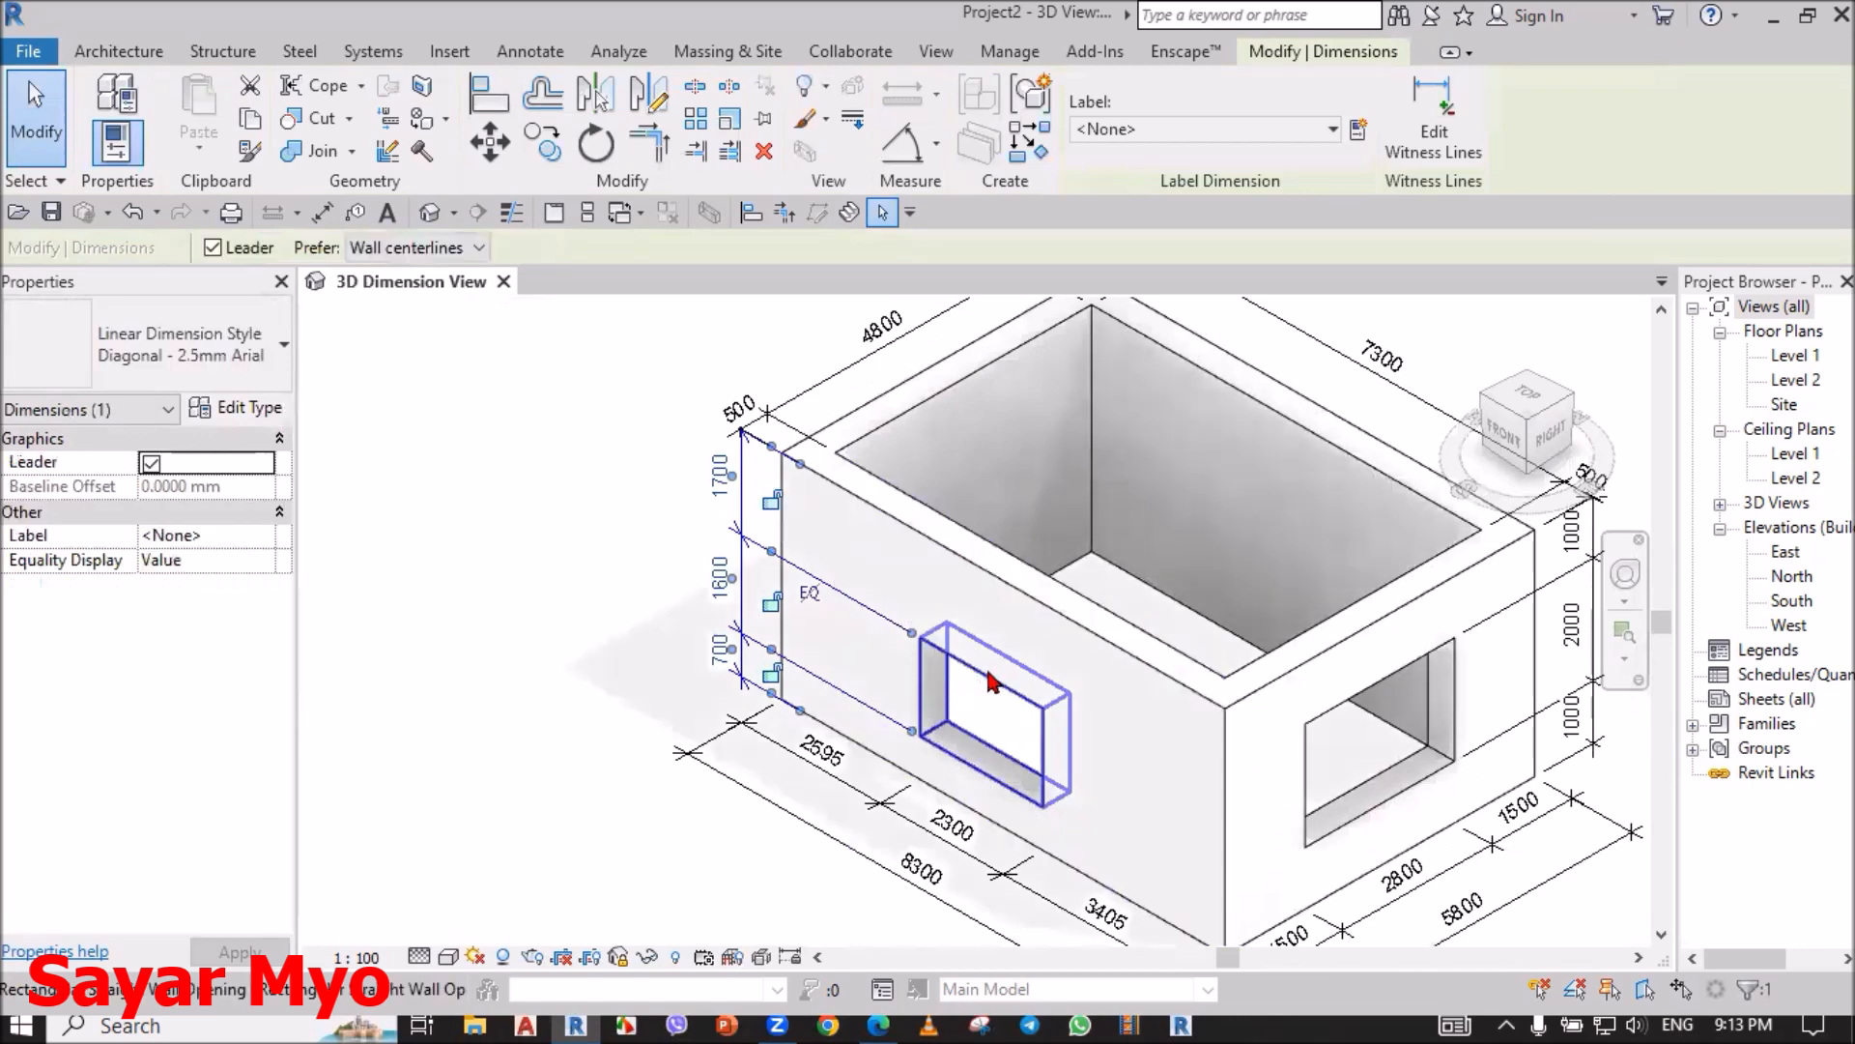
{"action": "left_click", "coordinate": [625, 555]}
{"action": "left_click", "coordinate": [857, 608]}
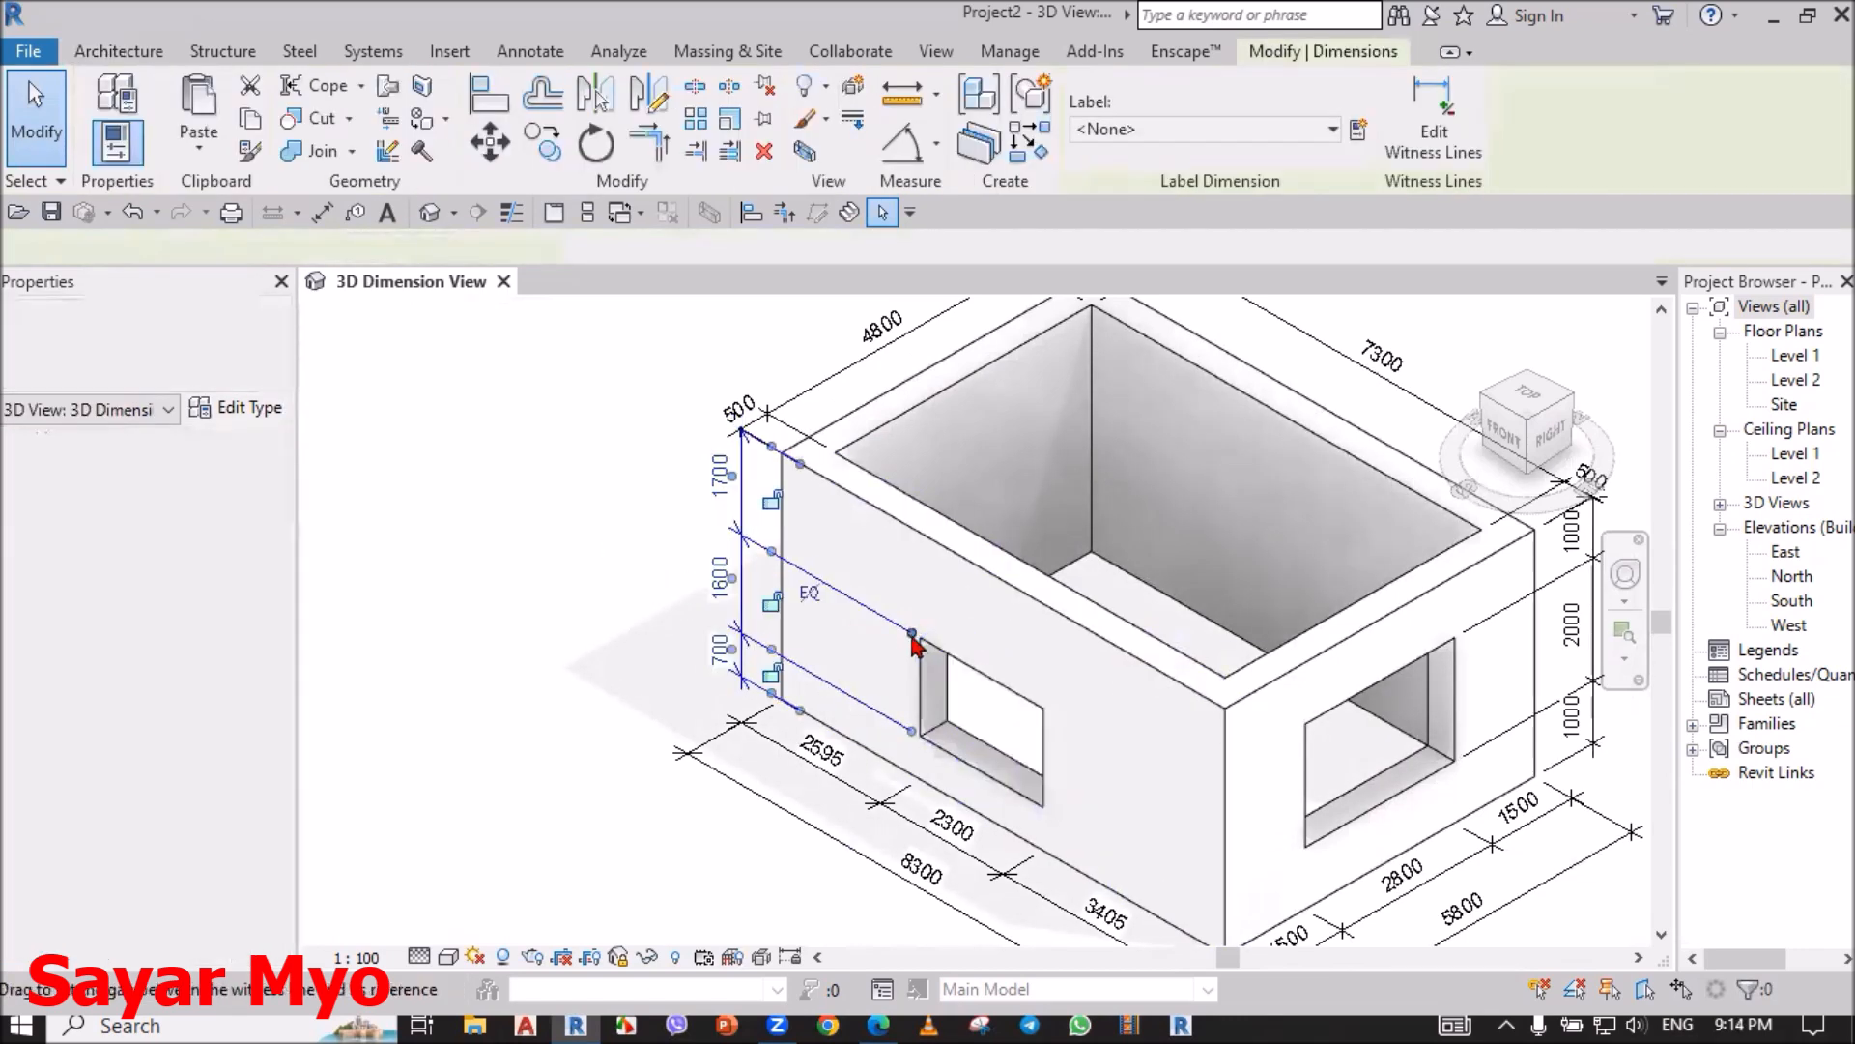
{"action": "left_click_drag", "start_coordinate": [803, 569], "coordinate": [804, 570]}
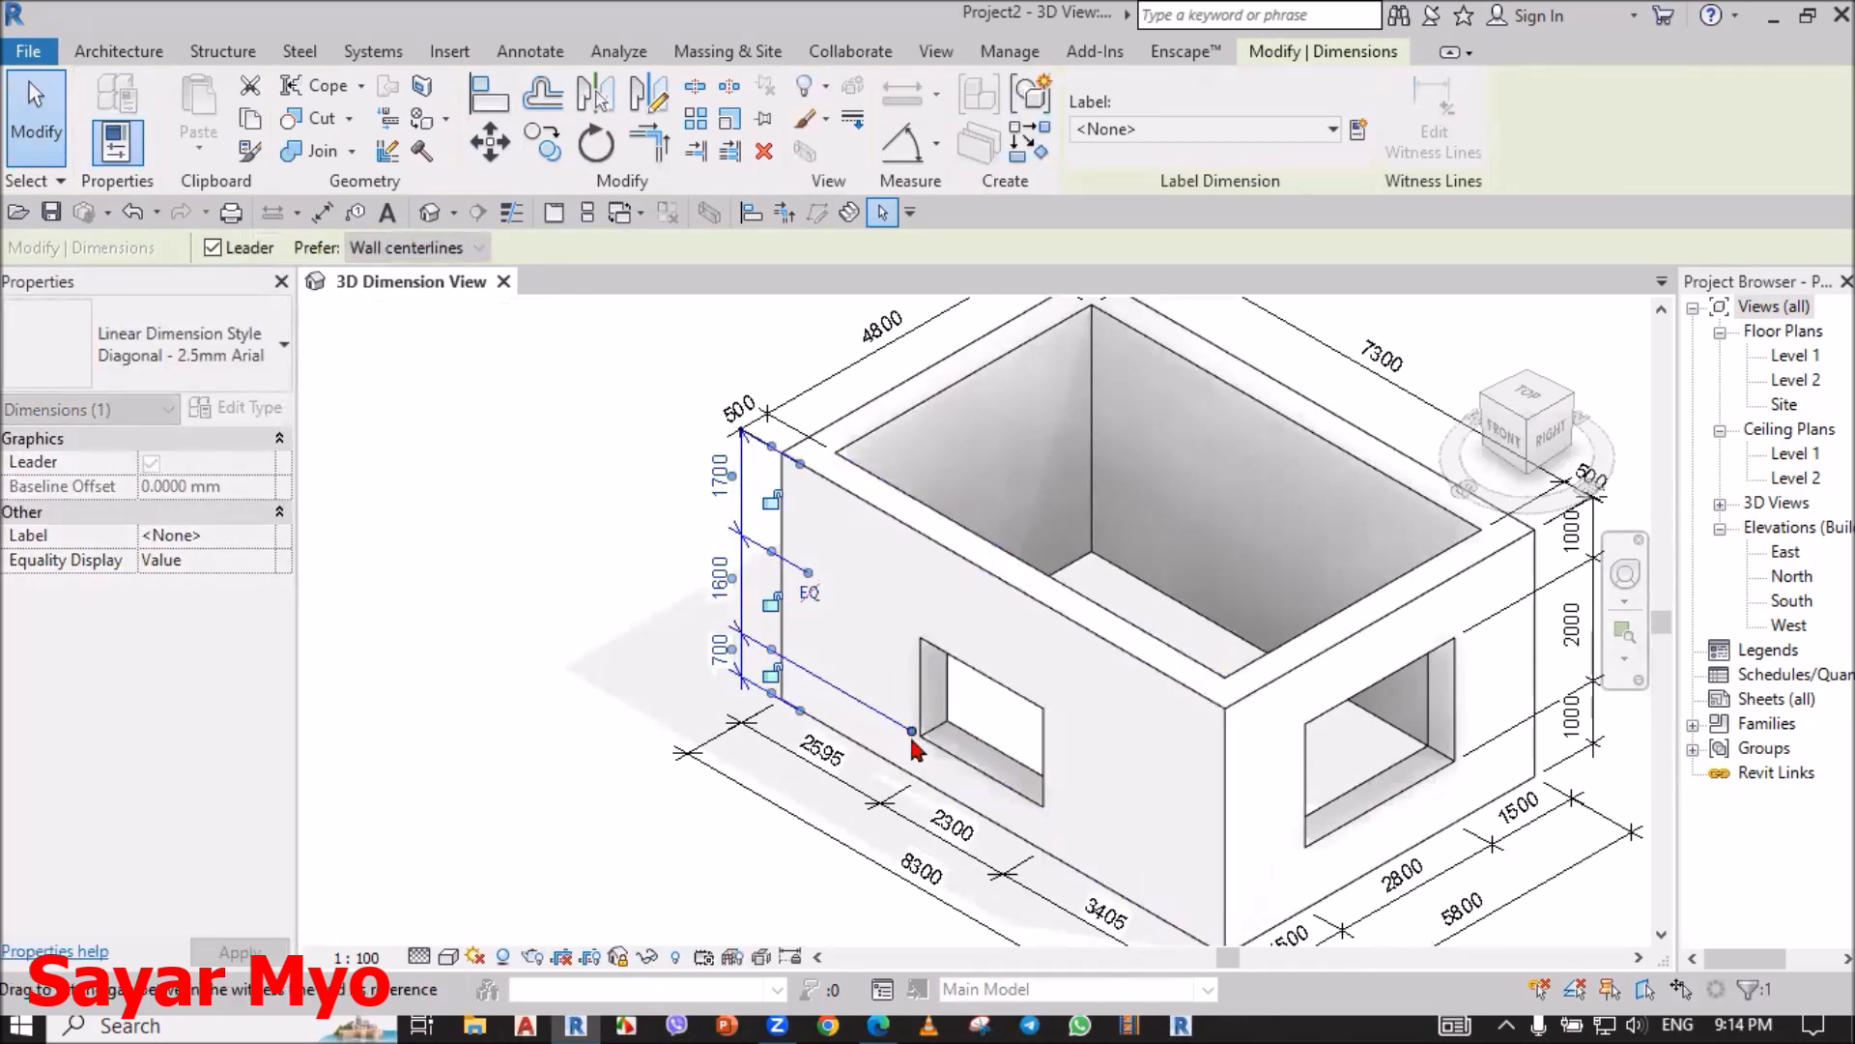
{"action": "left_click_drag", "start_coordinate": [910, 733], "coordinate": [805, 669]}
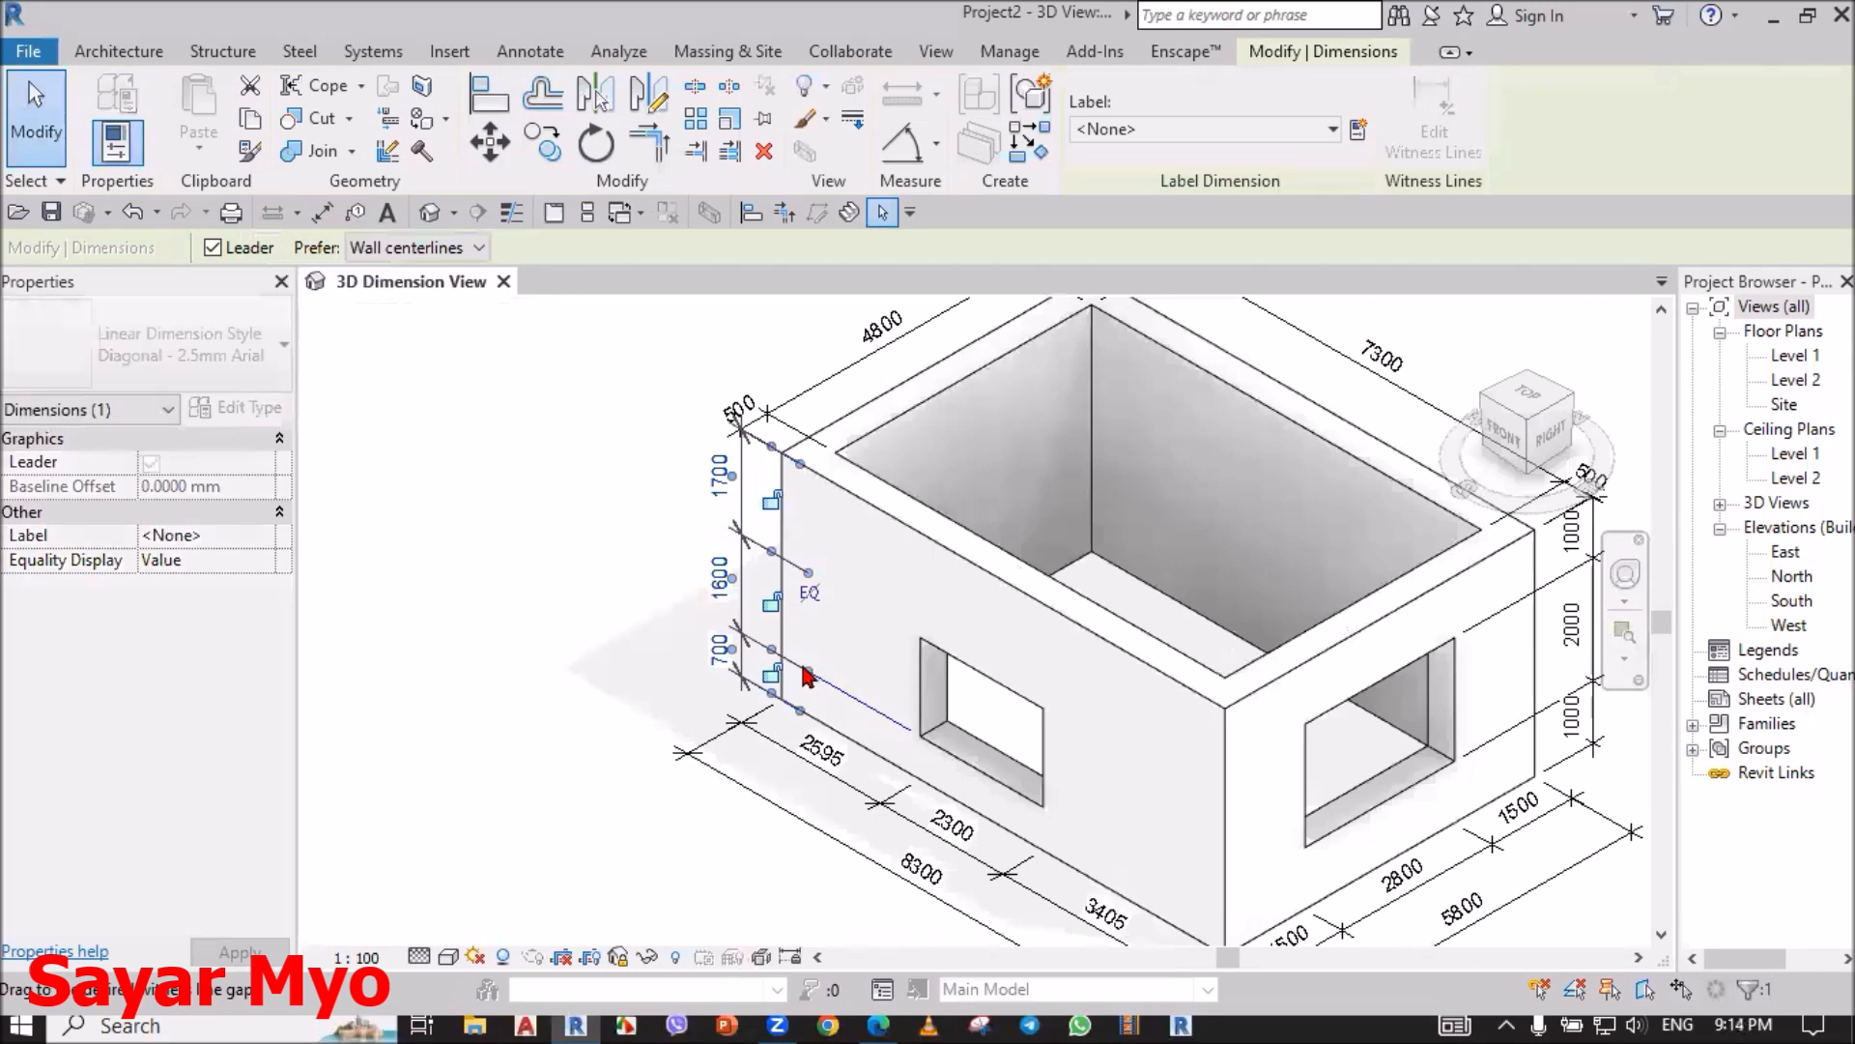
{"action": "left_click", "coordinate": [587, 595]}
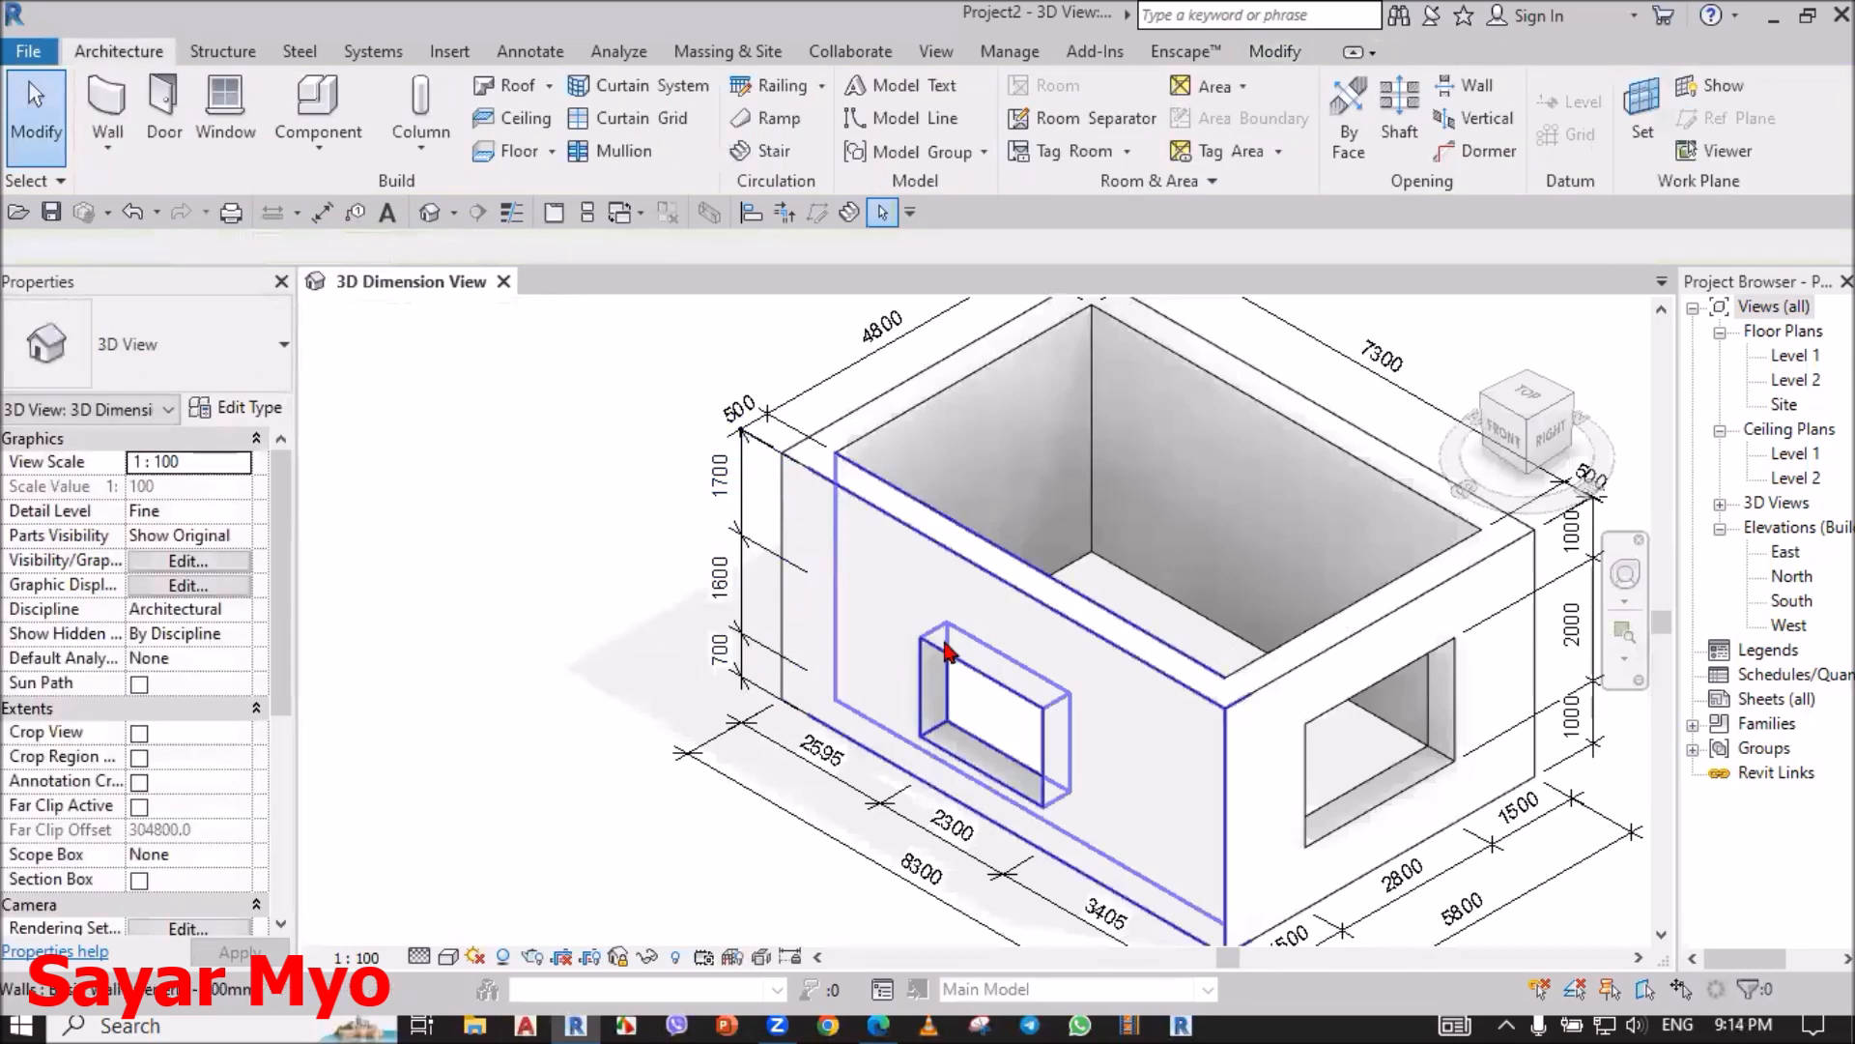
Step: Unlock the 3D dimension view so that its orientation can be changed
{"action": "scroll", "coordinate": [918, 657], "scroll_direction": "down", "scroll_amount": 2}
{"action": "middle_click", "coordinate": [742, 667]}
{"action": "middle_click", "coordinate": [743, 667]}
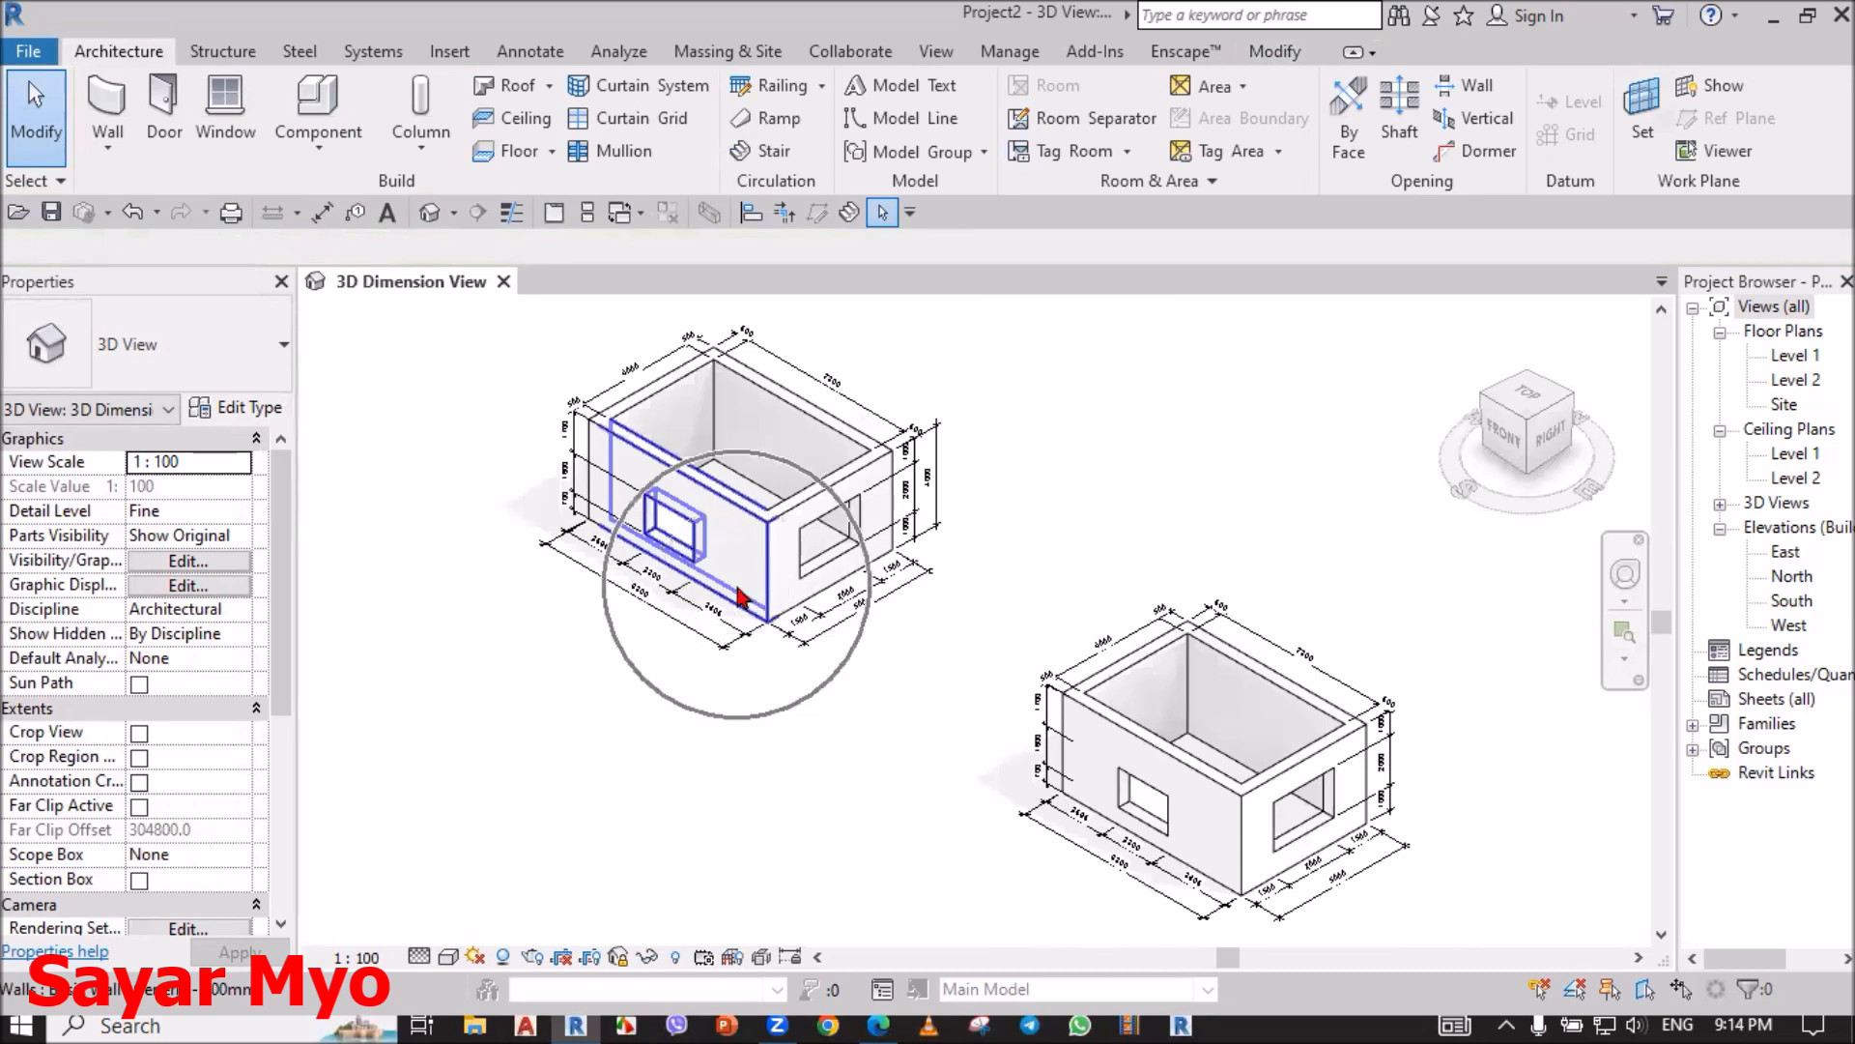
{"action": "key", "text": "ctrl"}
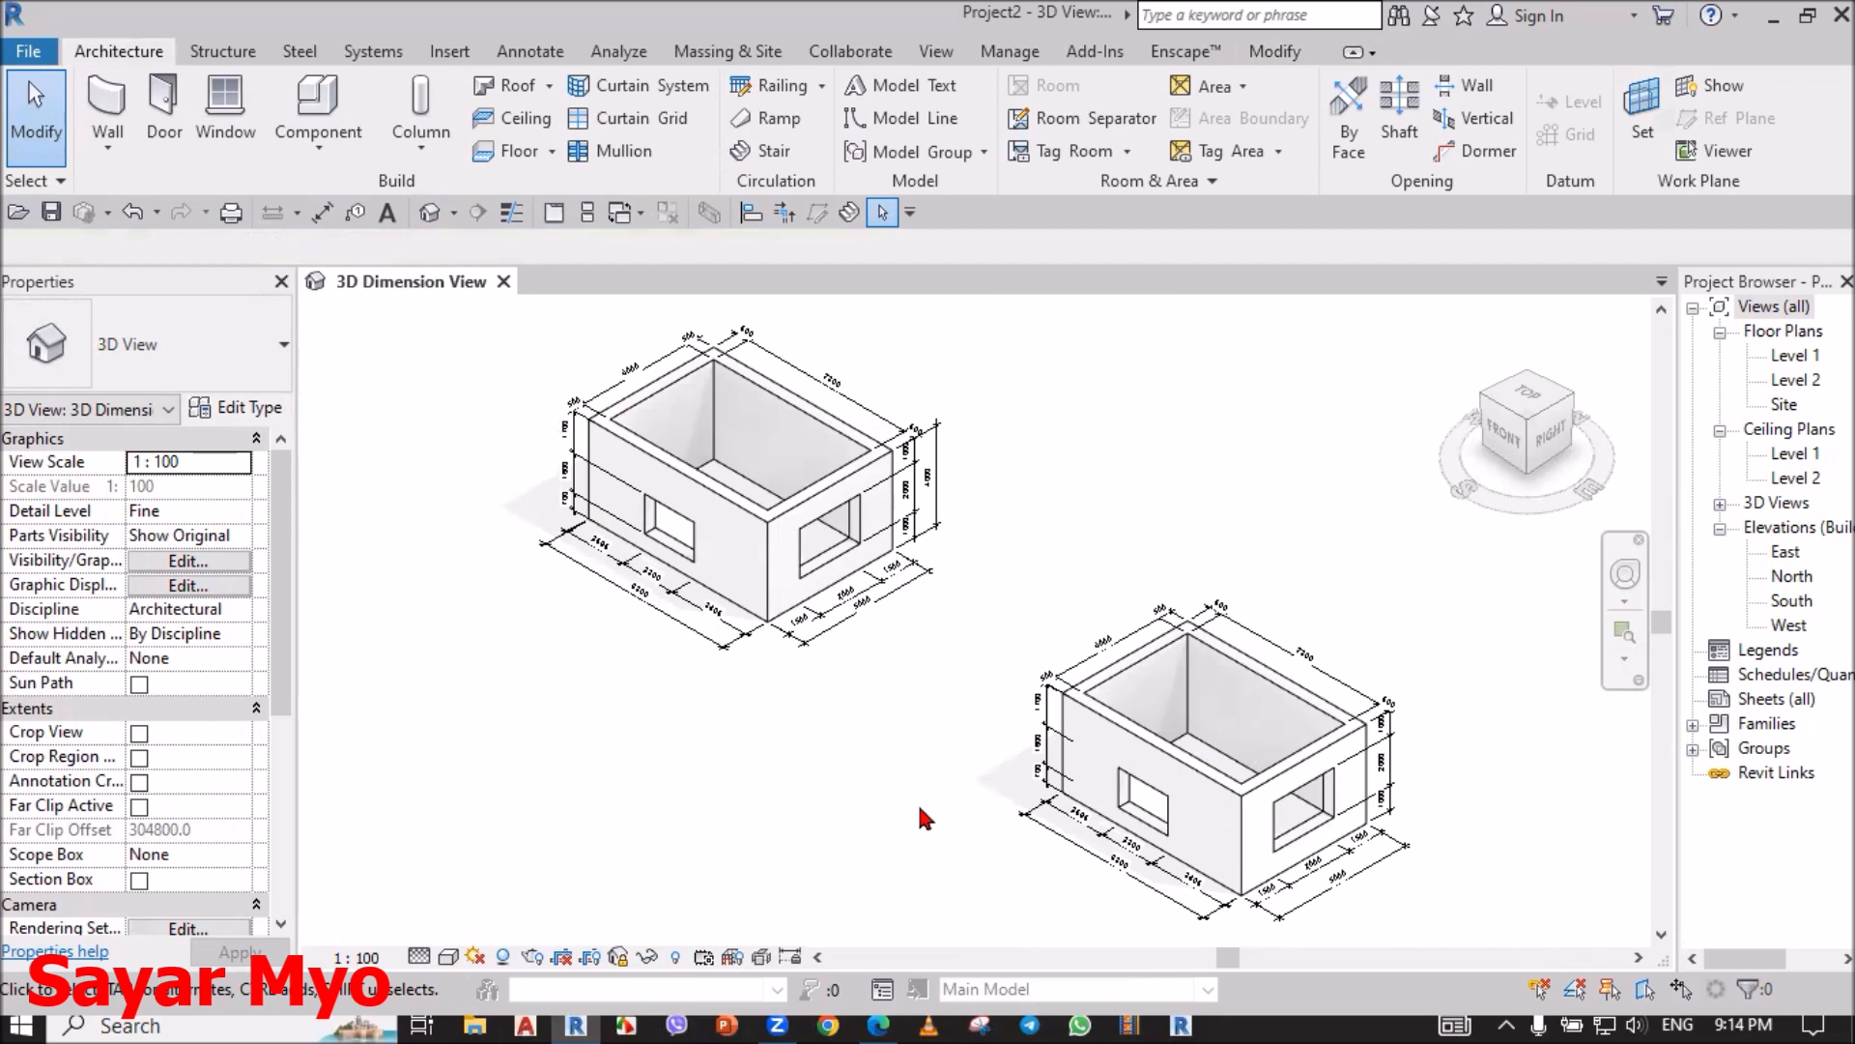
{"action": "left_click", "coordinate": [620, 956]}
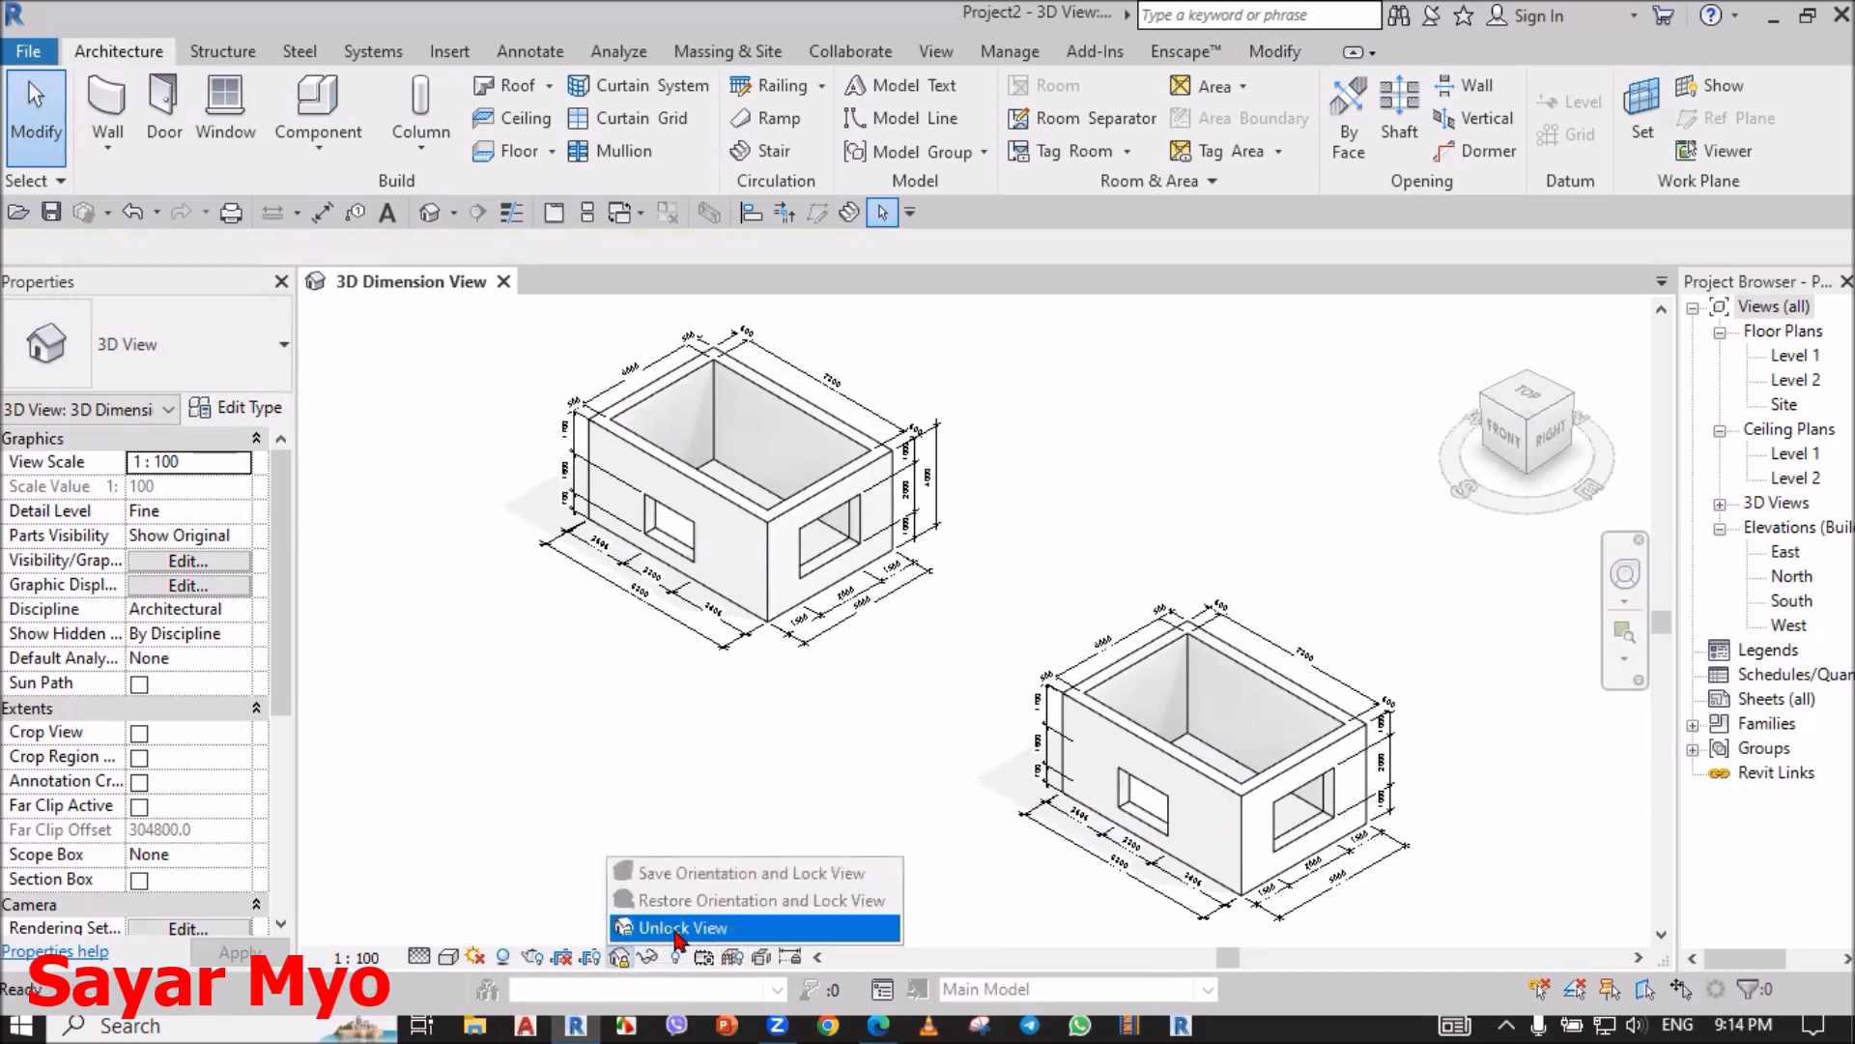
{"action": "left_click", "coordinate": [666, 927]}
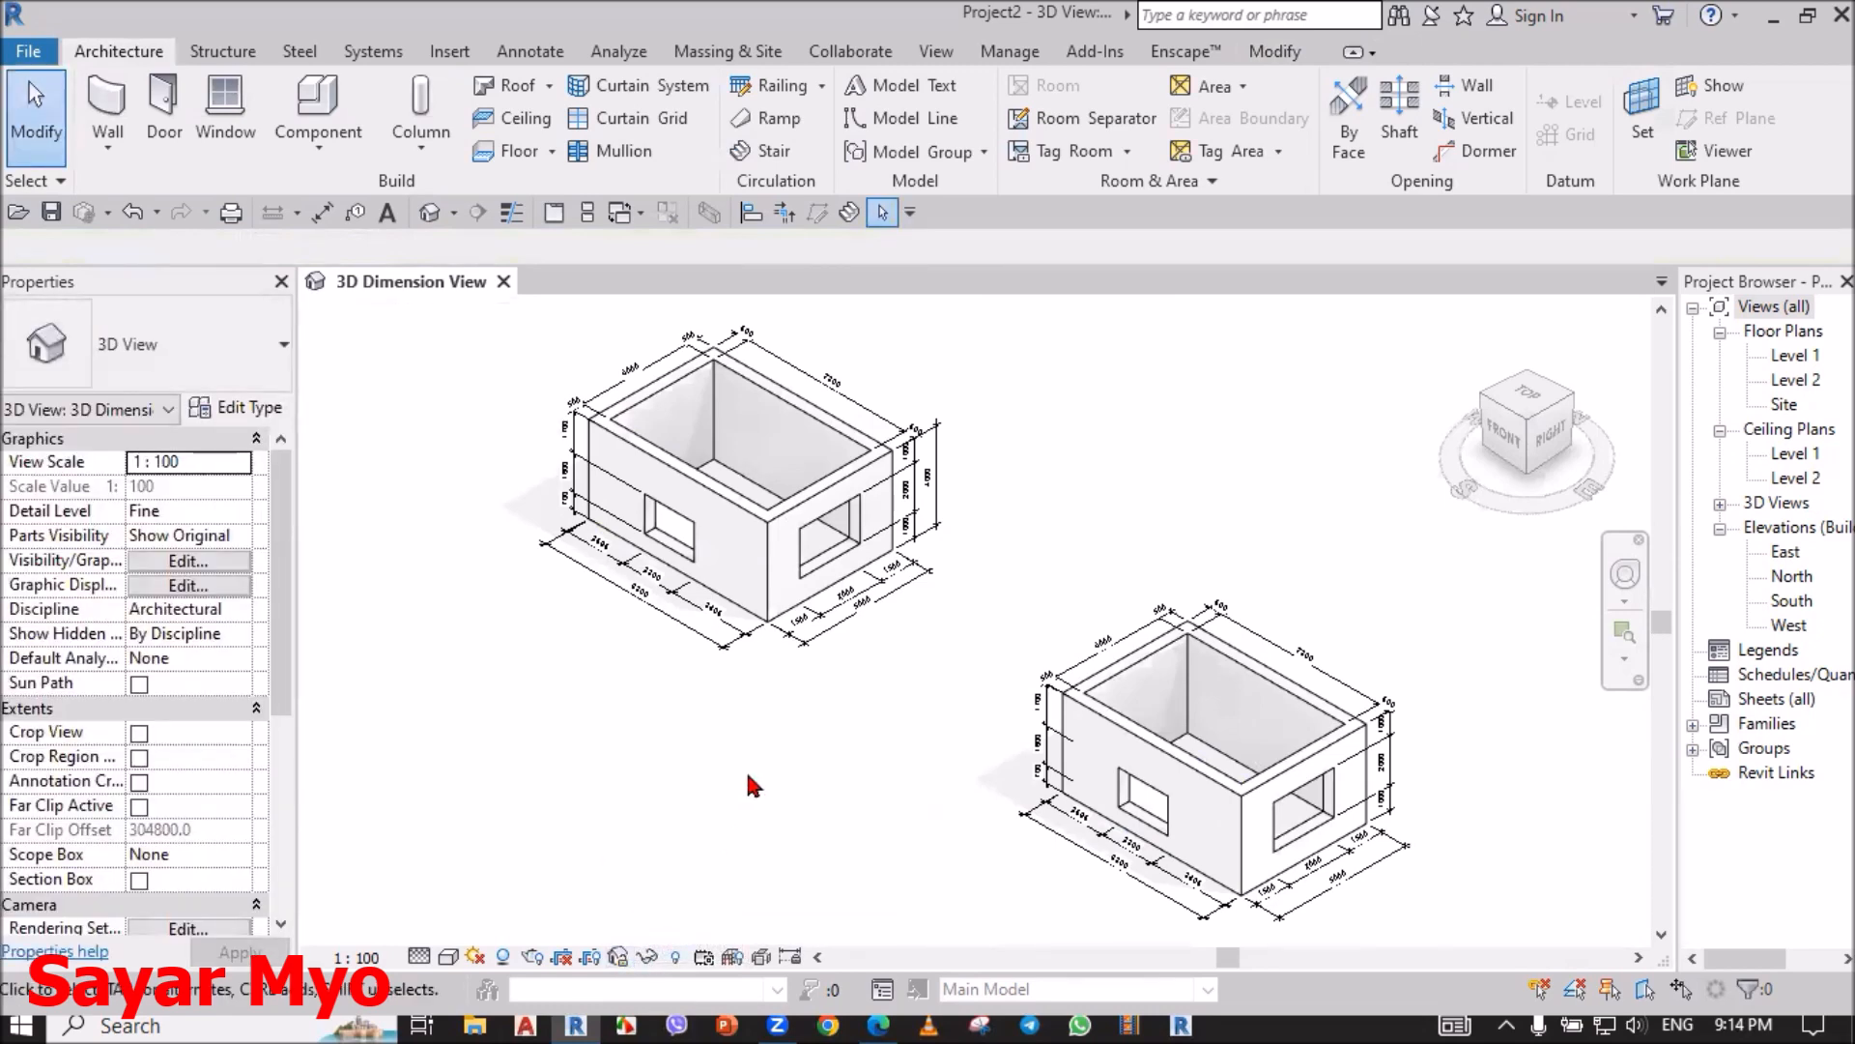
Step: Examine the dimensioned buildings from different angles, including the right side, the back corner and the top
{"action": "left_click", "coordinate": [1466, 317]}
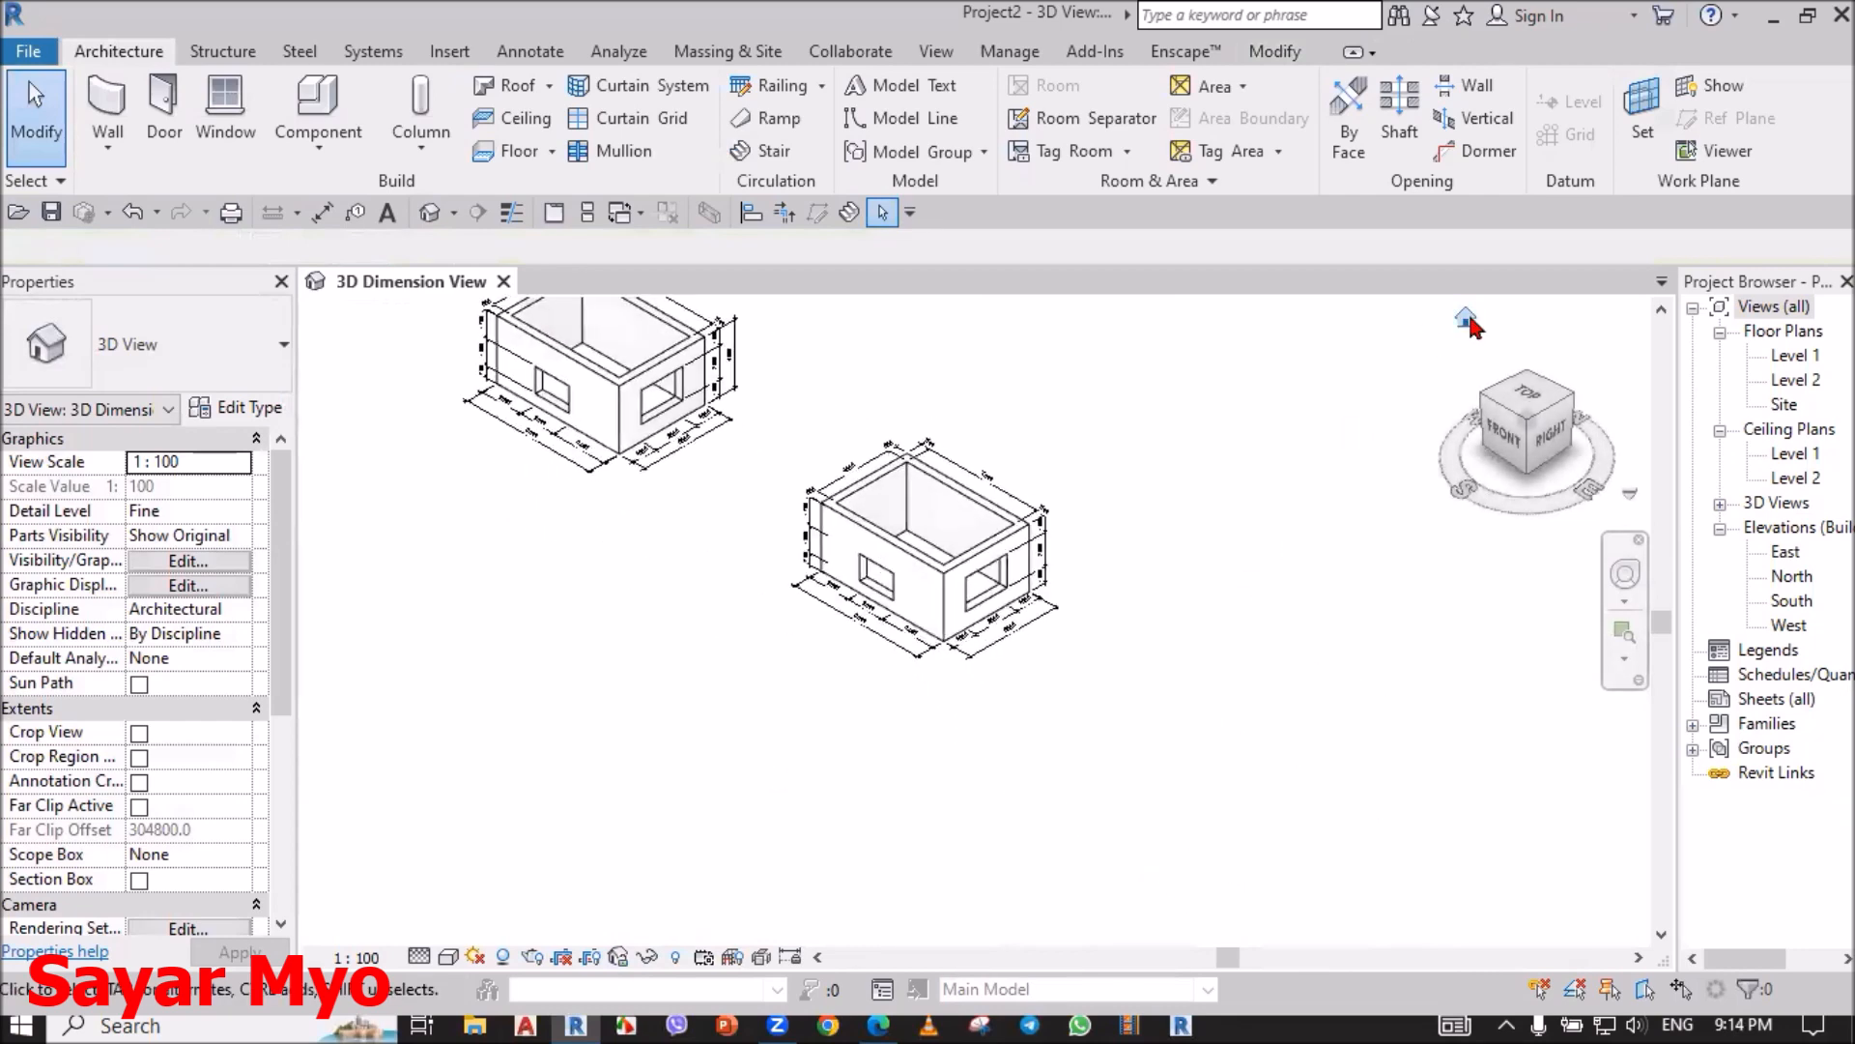
{"action": "left_click_drag", "start_coordinate": [1525, 414], "coordinate": [1536, 389]}
{"action": "scroll", "coordinate": [1256, 734], "scroll_direction": "up", "scroll_amount": 5}
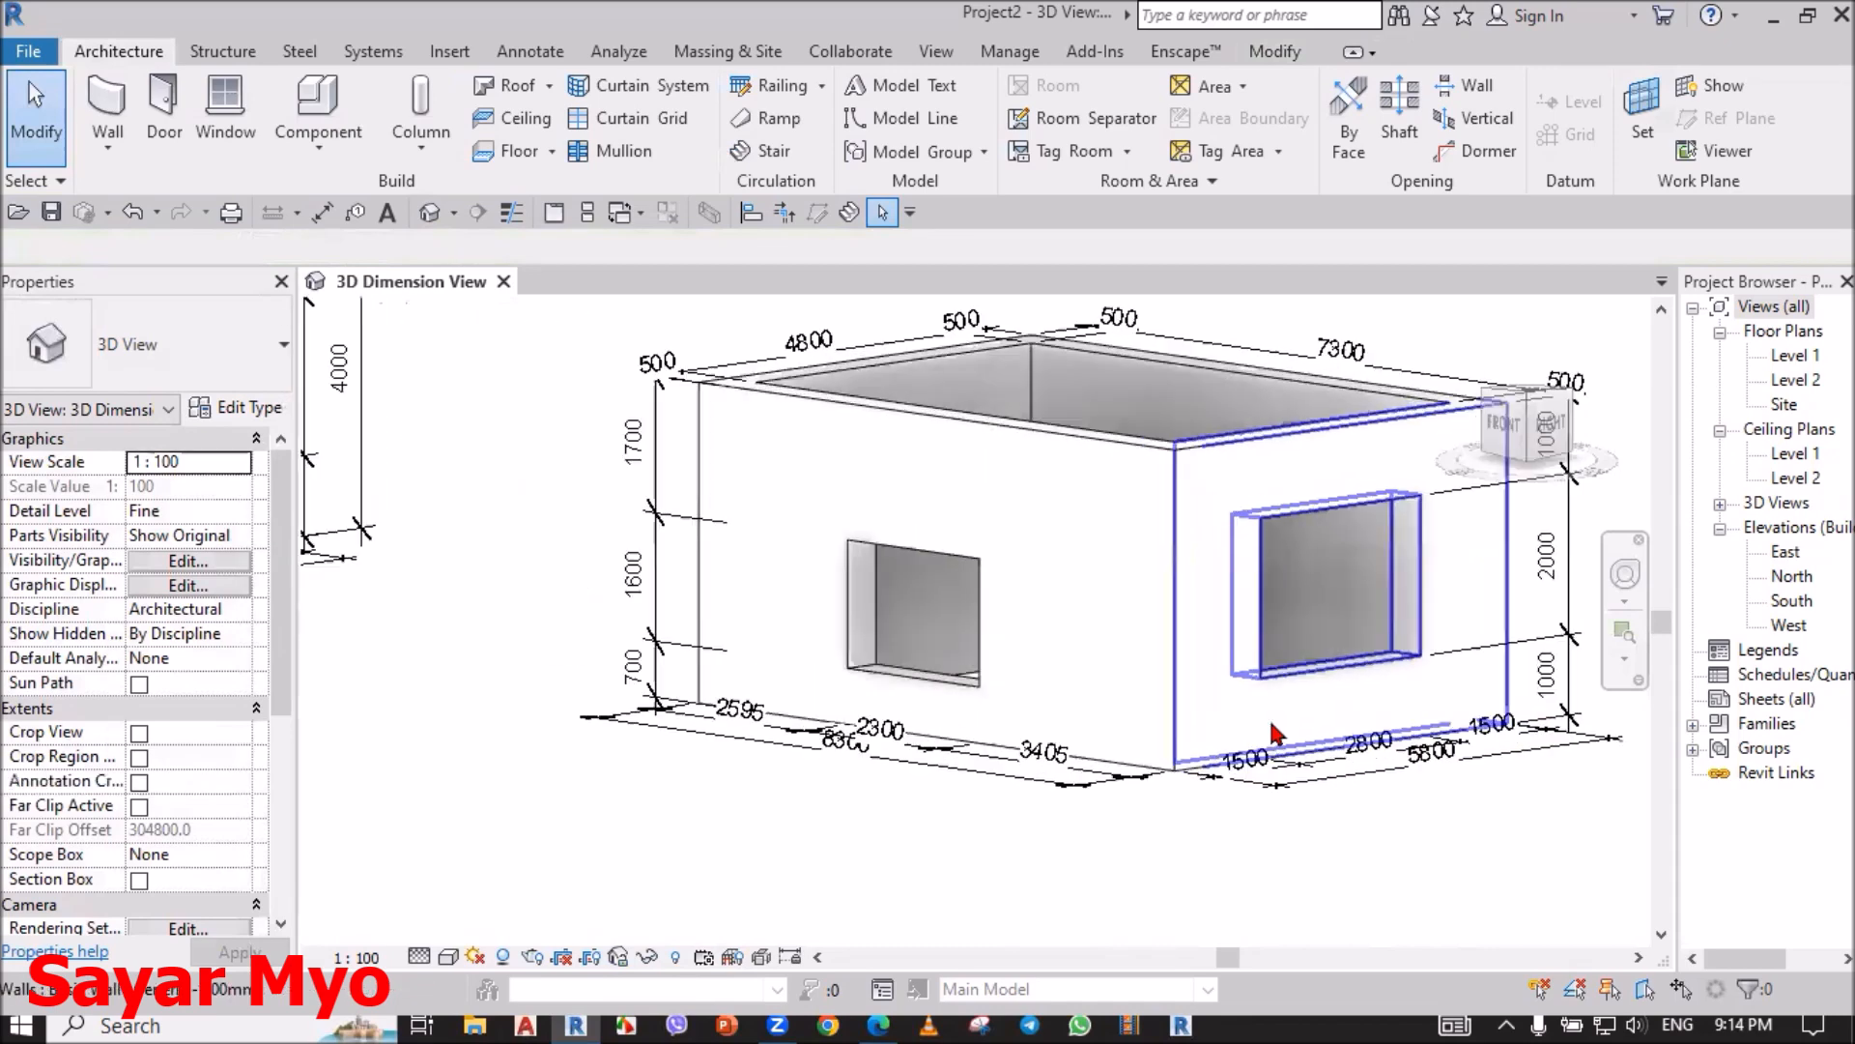
{"action": "left_click", "coordinate": [1553, 437]}
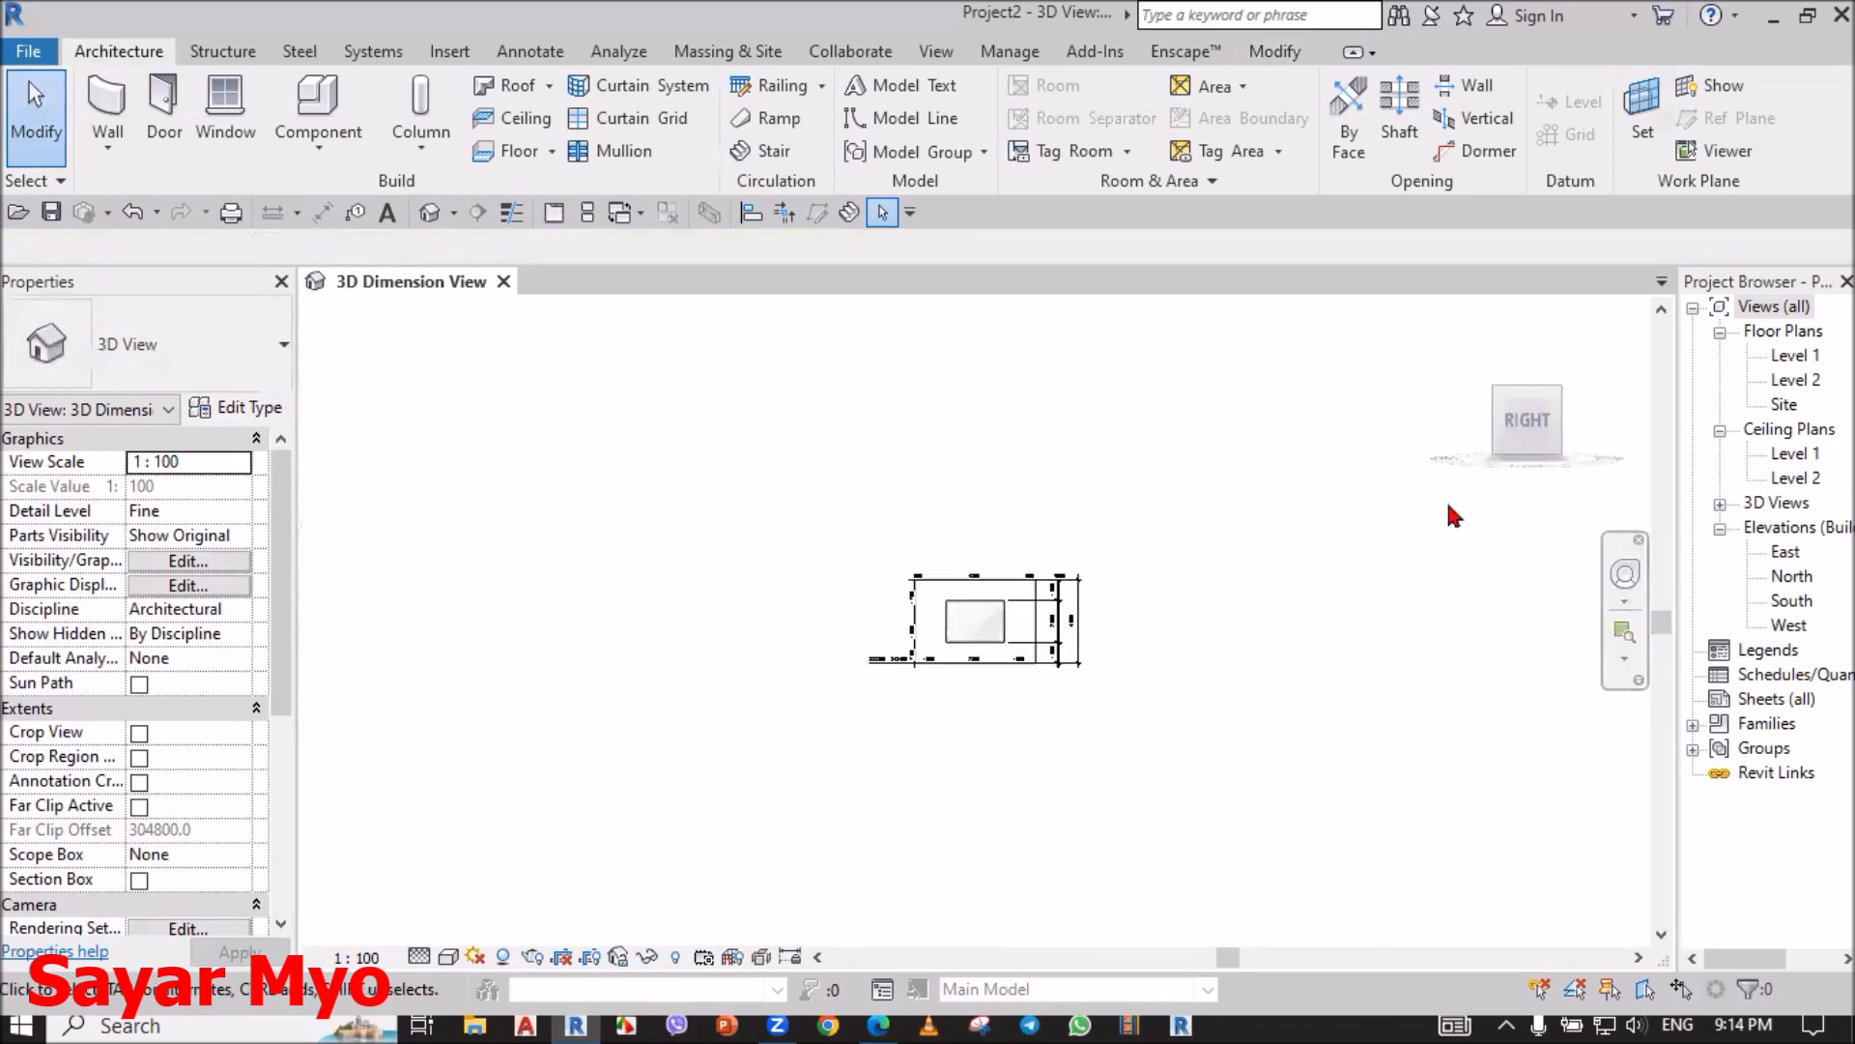
{"action": "left_click", "coordinate": [1474, 454]}
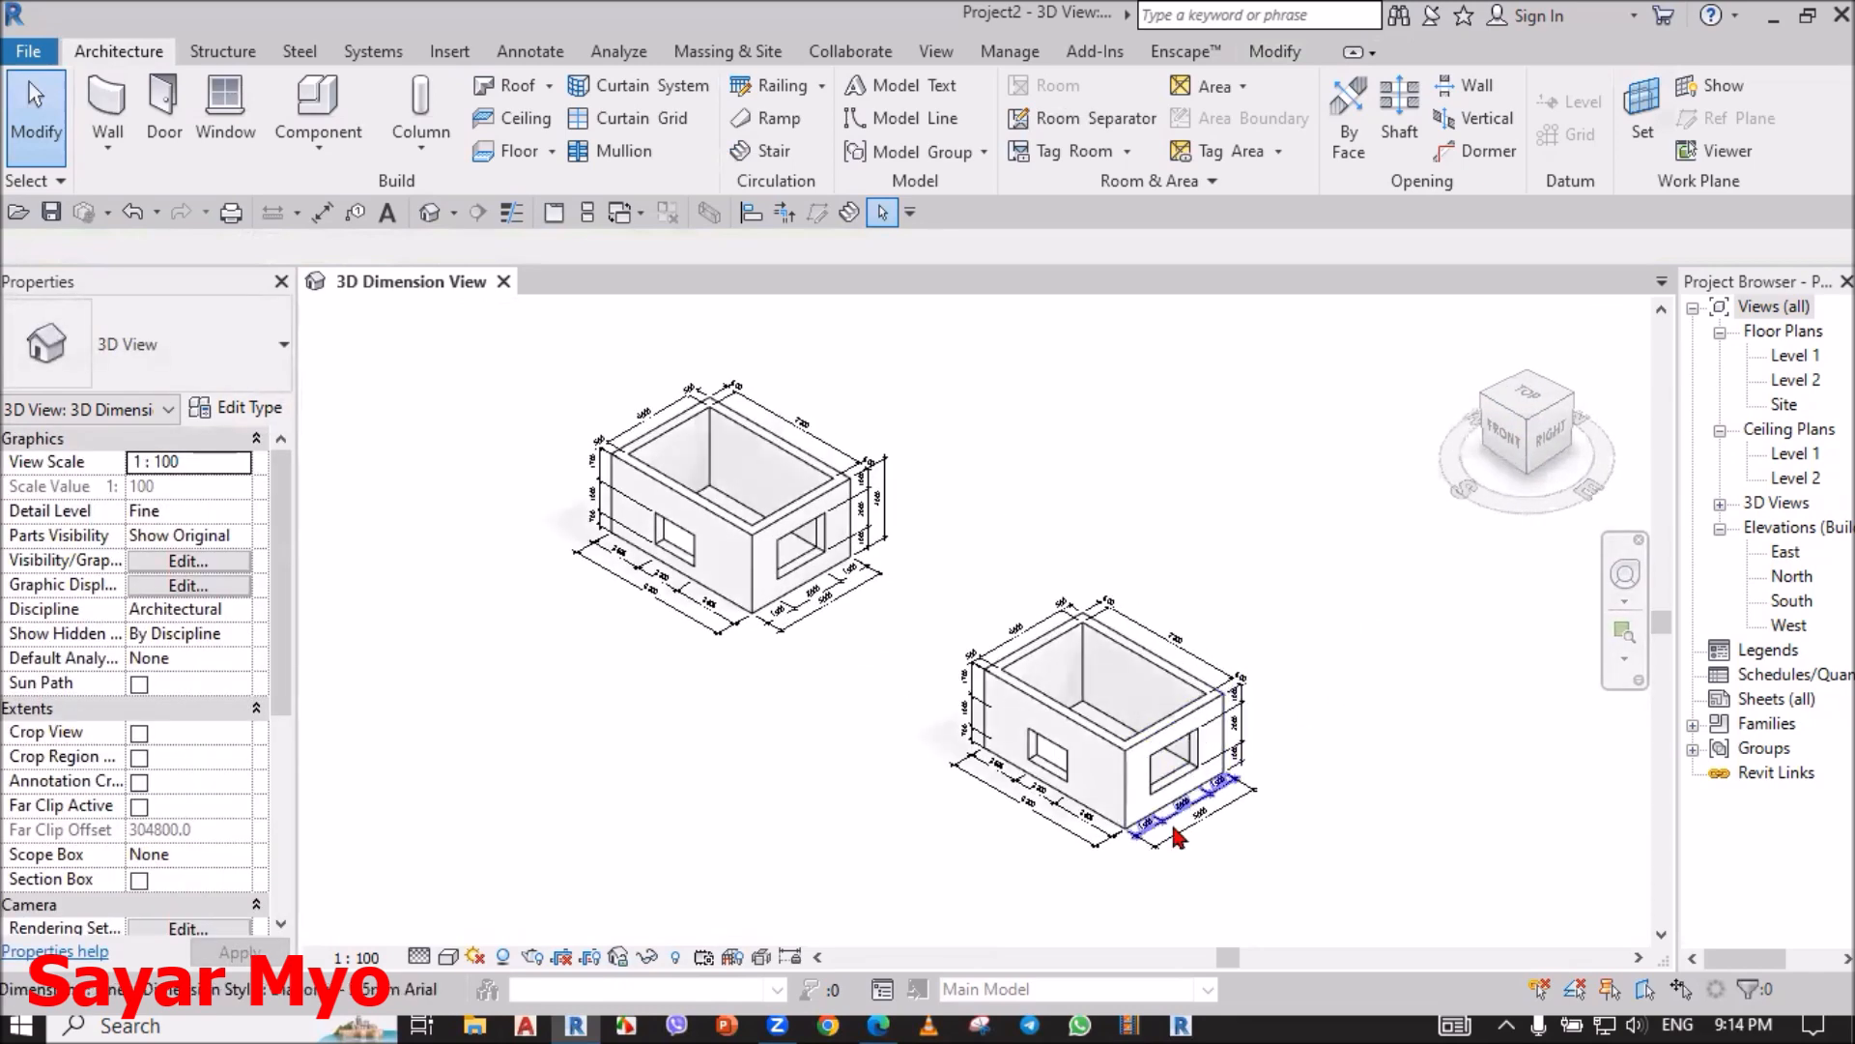
{"action": "scroll", "coordinate": [1179, 822], "scroll_direction": "up", "scroll_amount": 5}
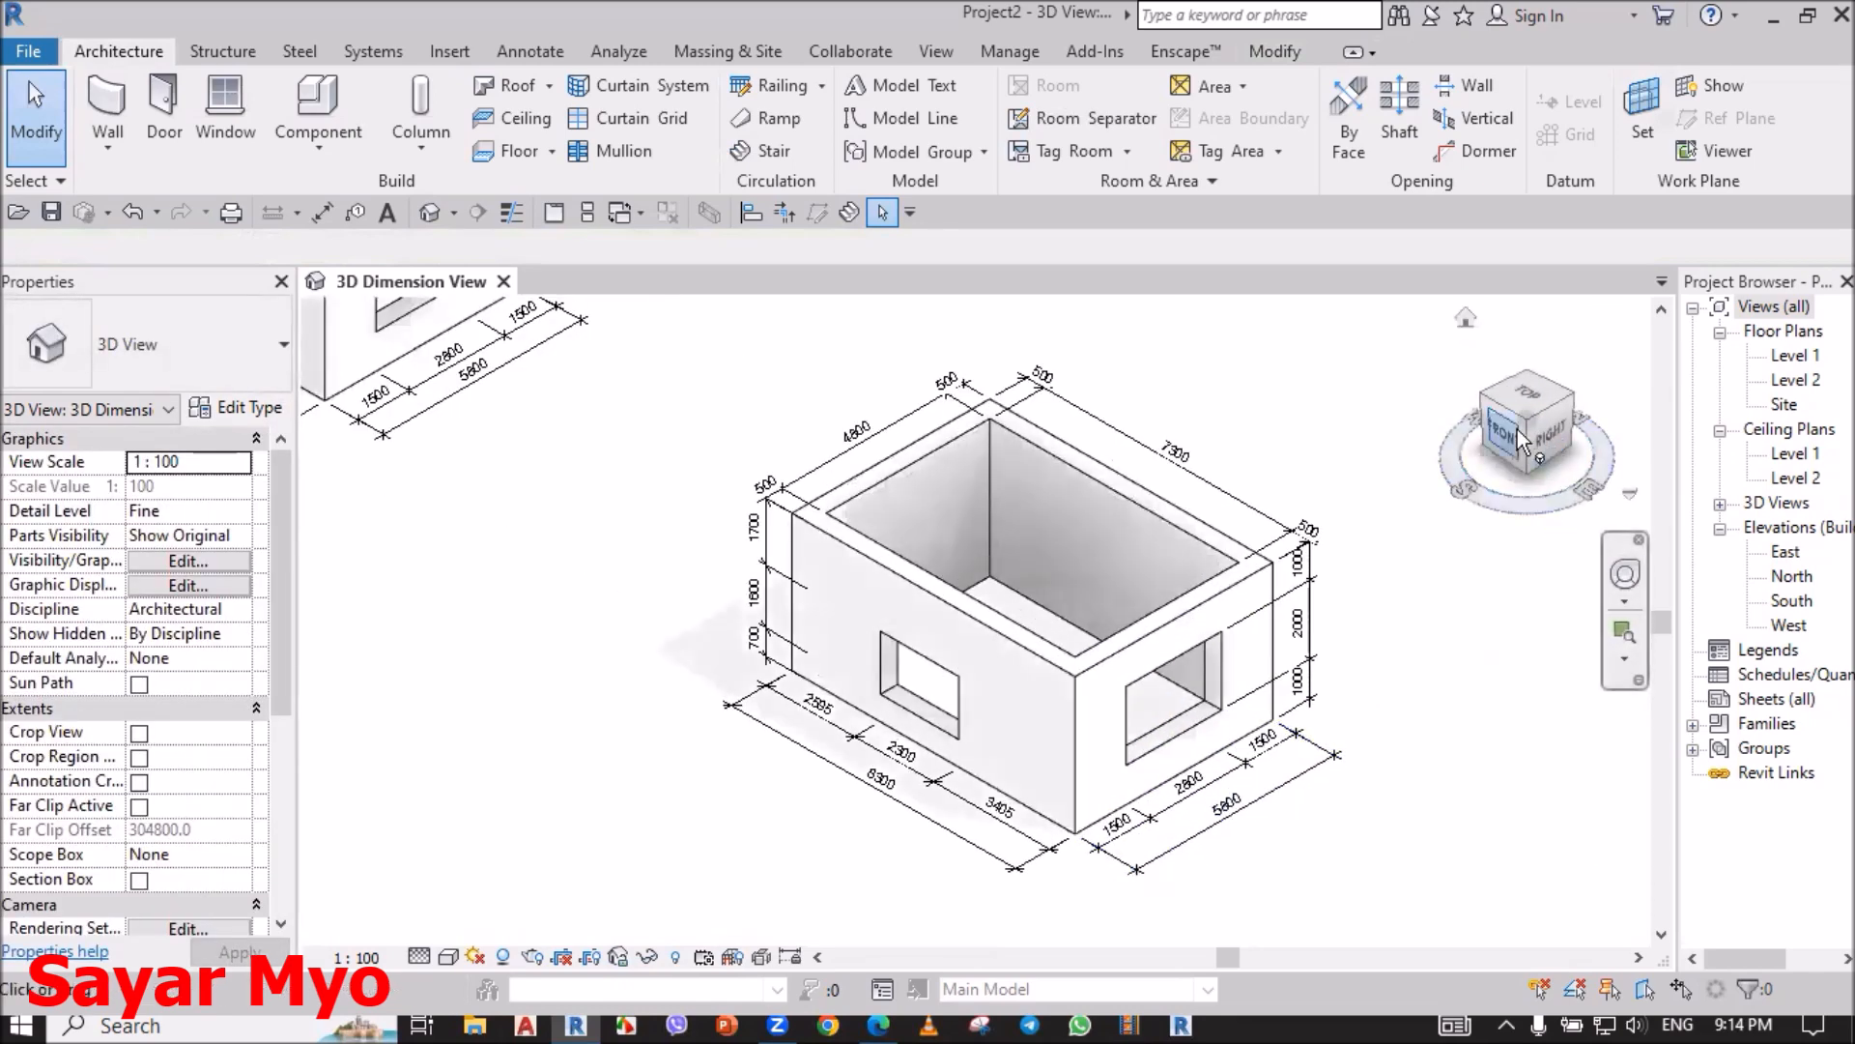
{"action": "mouse_move", "coordinate": [1489, 502]}
{"action": "left_mouse_down"}
{"action": "mouse_move", "coordinate": [1445, 476]}
{"action": "mouse_move", "coordinate": [1491, 500]}
{"action": "left_mouse_up"}
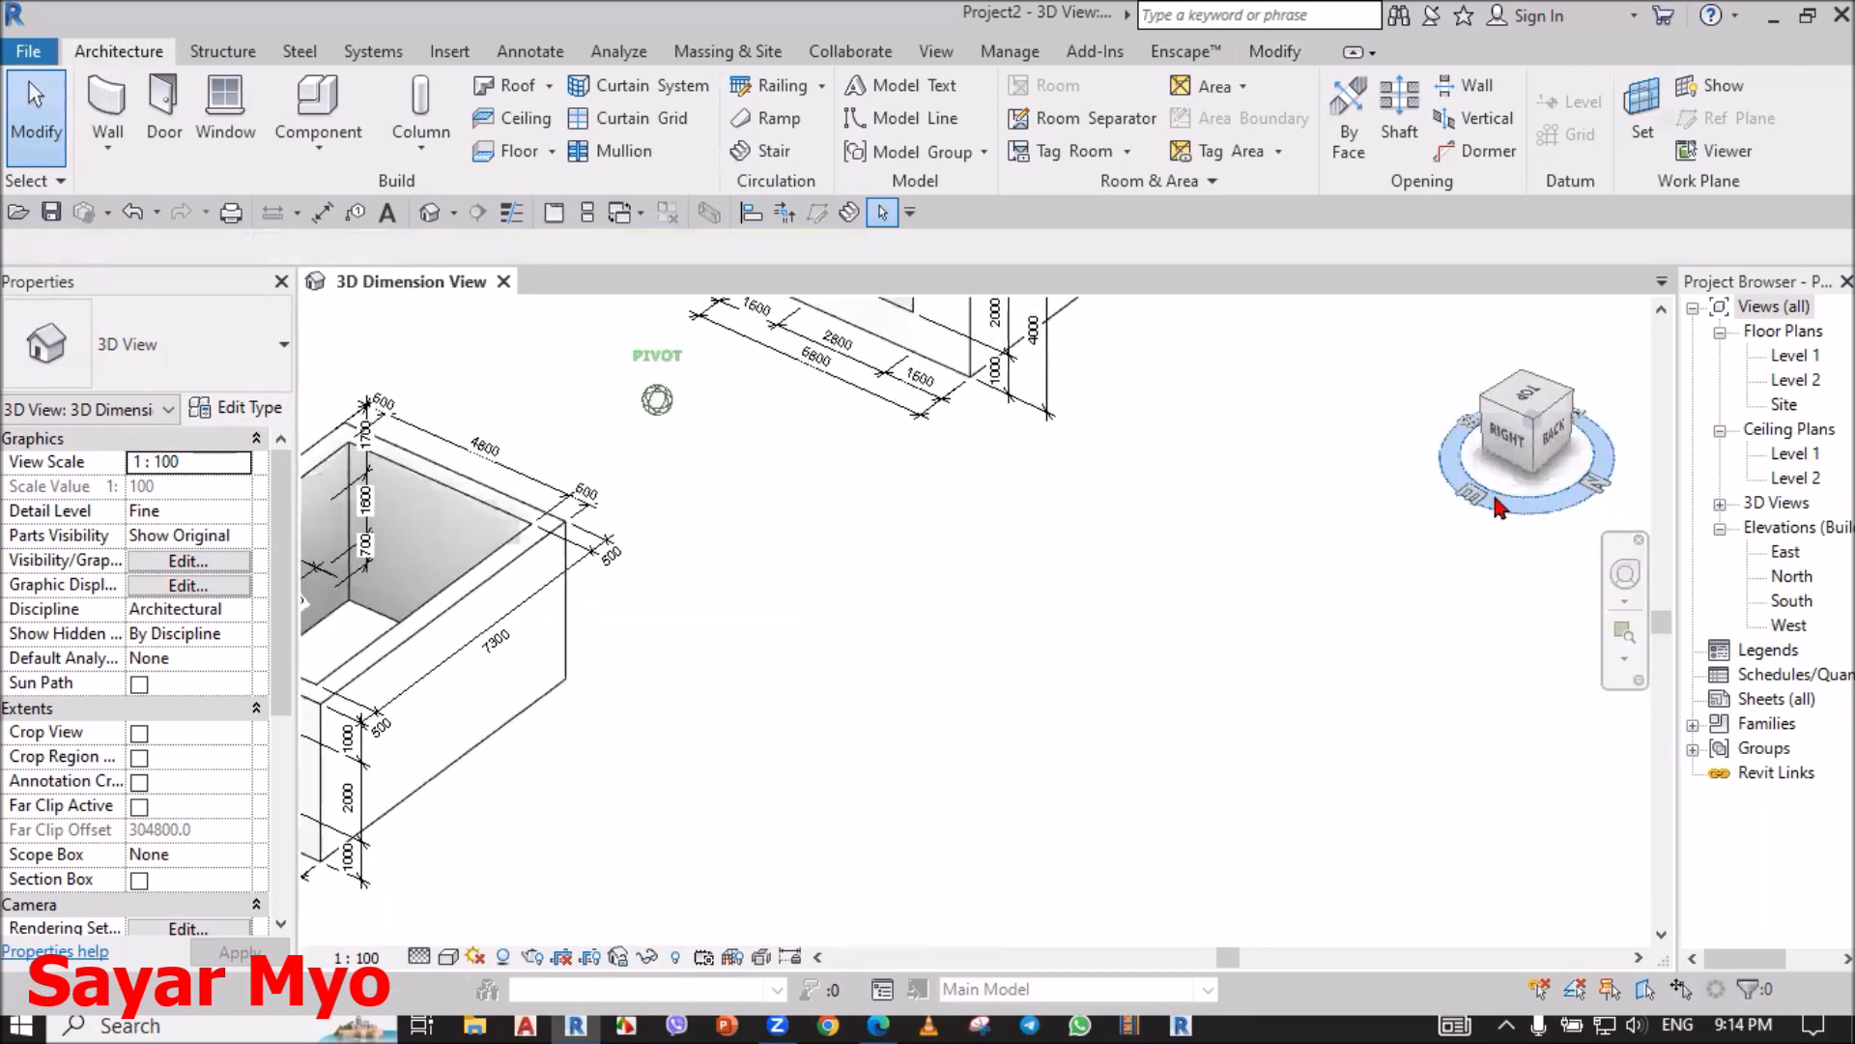
{"action": "scroll", "coordinate": [1424, 596], "scroll_direction": "down", "scroll_amount": 2}
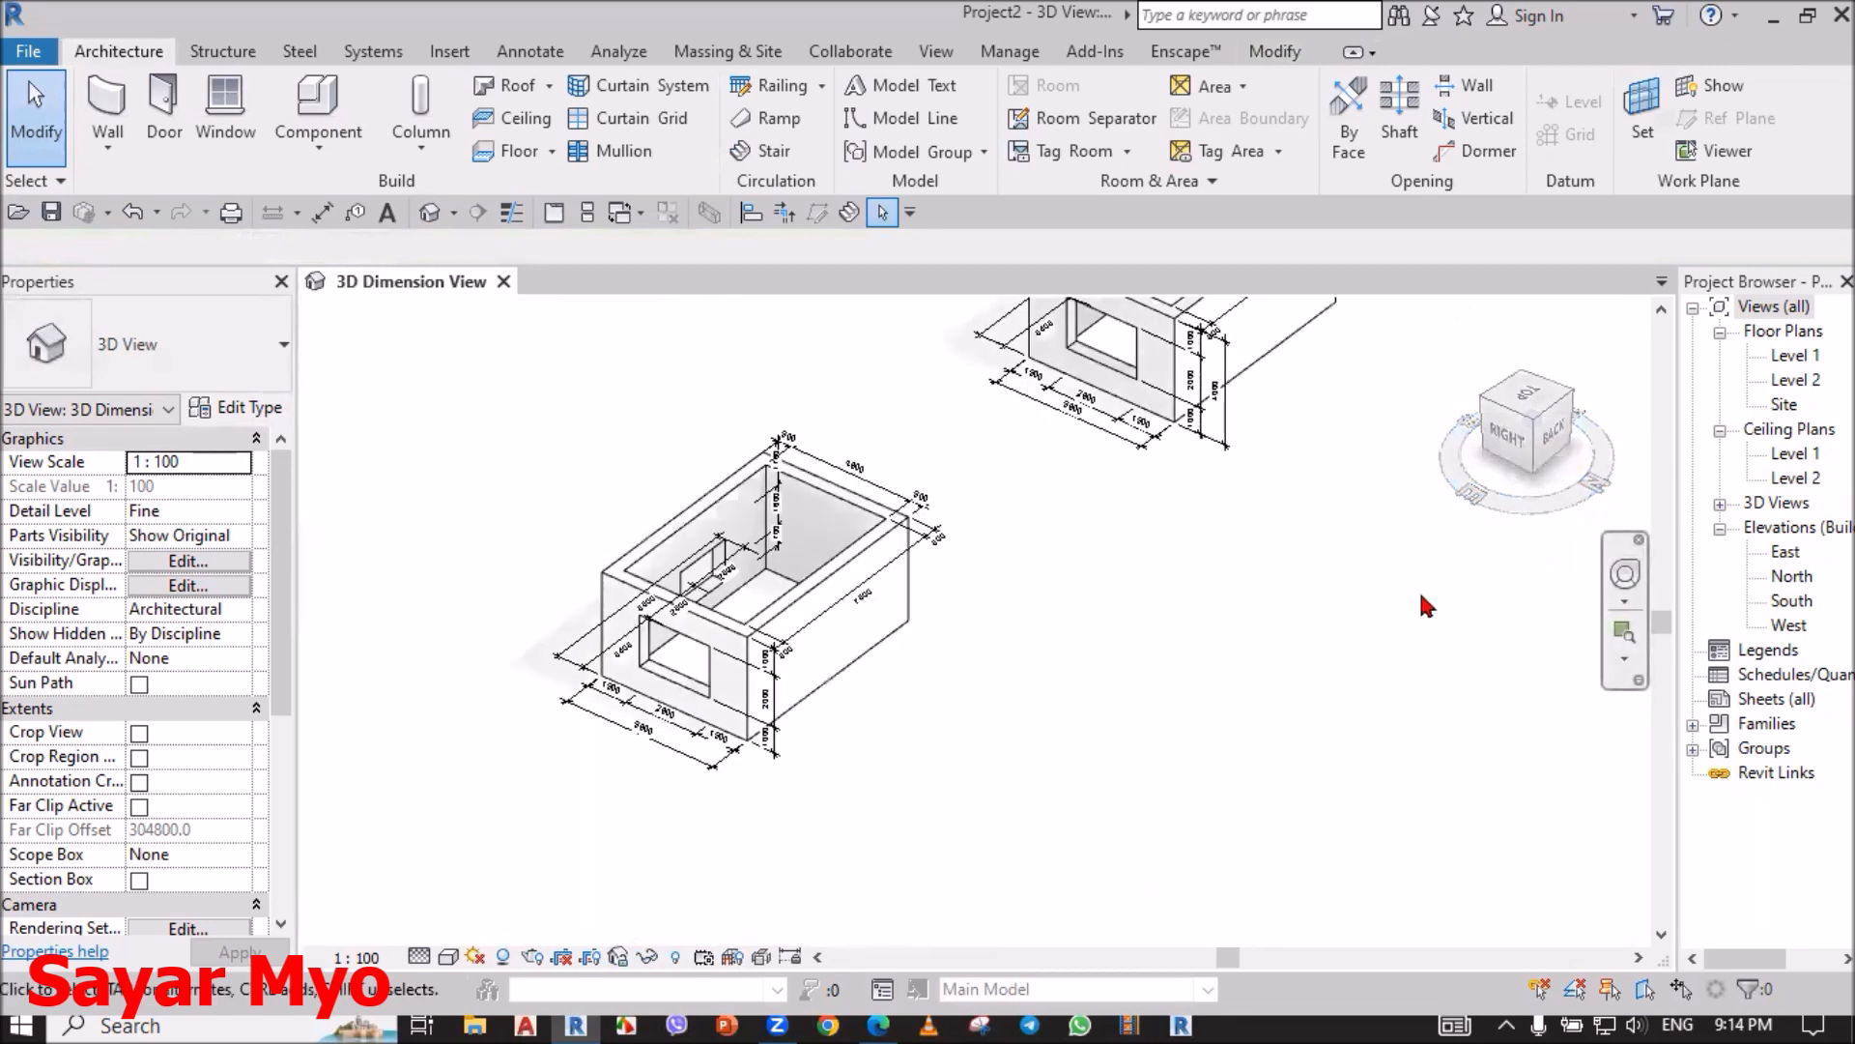
{"action": "left_click", "coordinate": [1530, 408]}
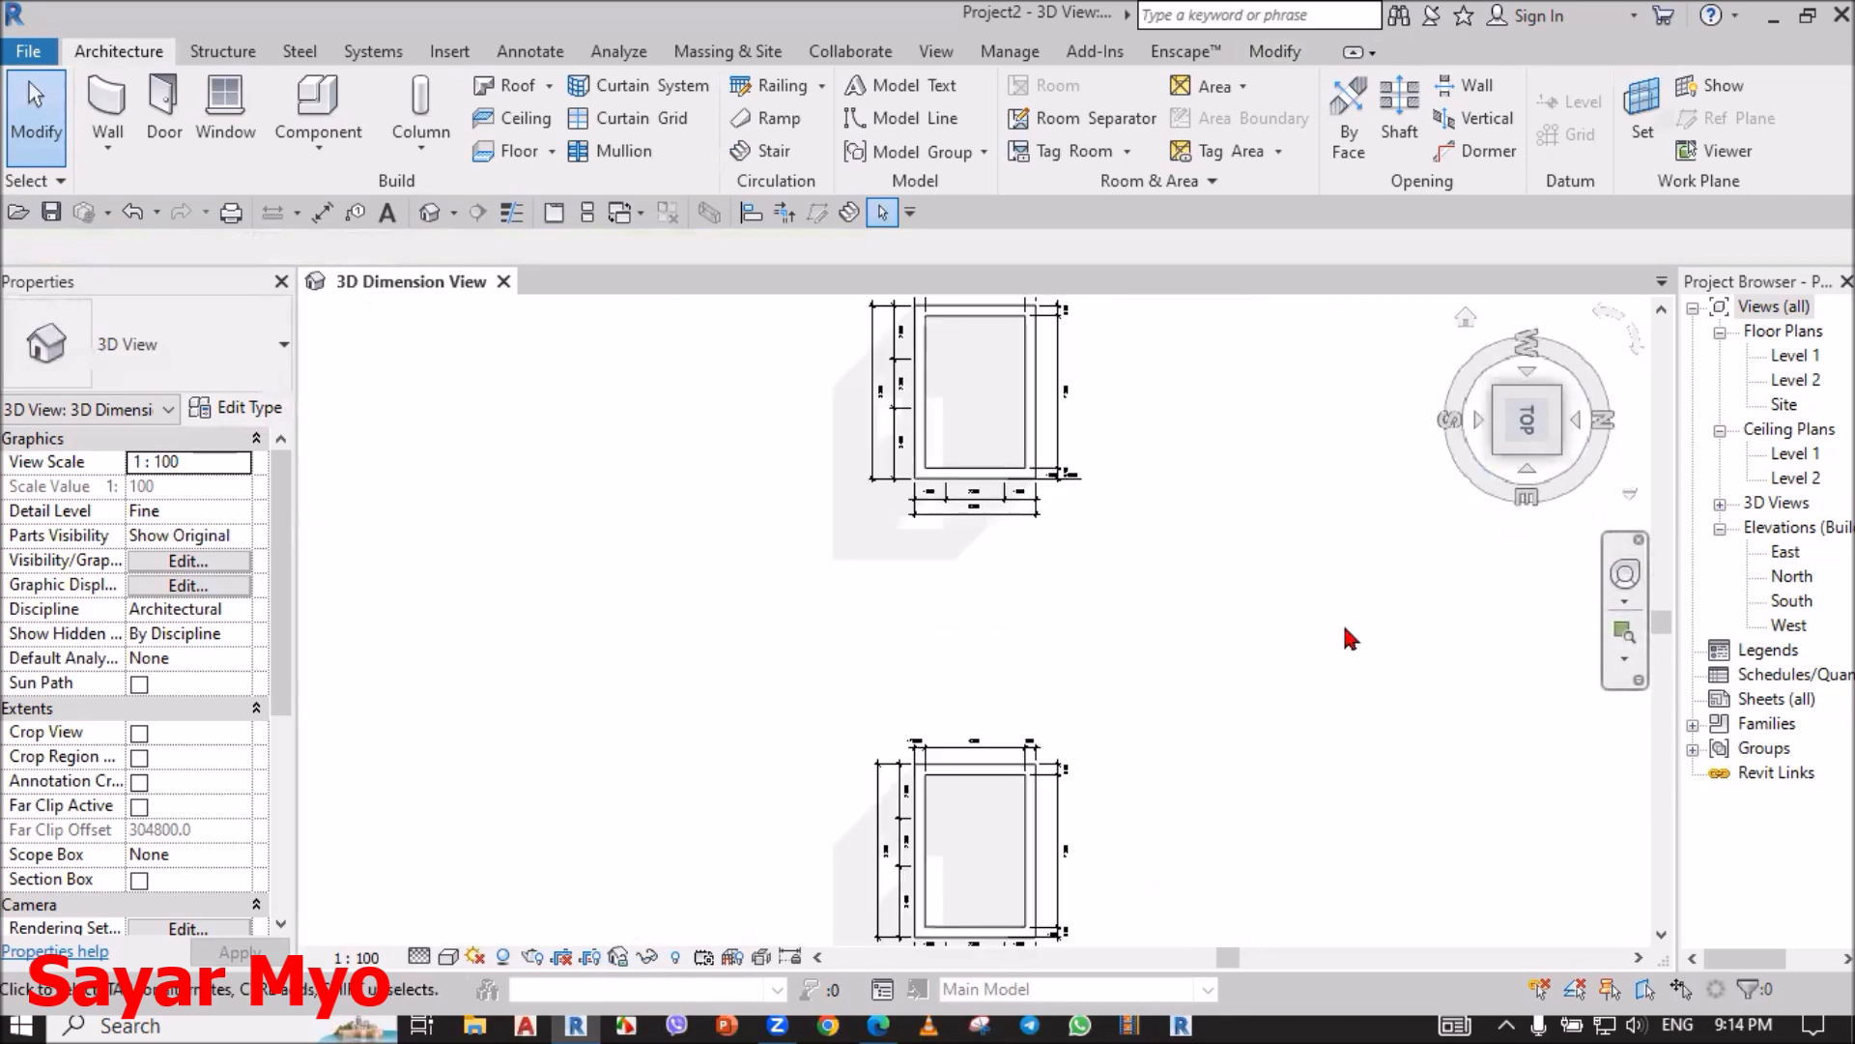
Step: Return the 3D view to its home orientation and show the crop region around both buildings
{"action": "left_click", "coordinate": [1463, 316]}
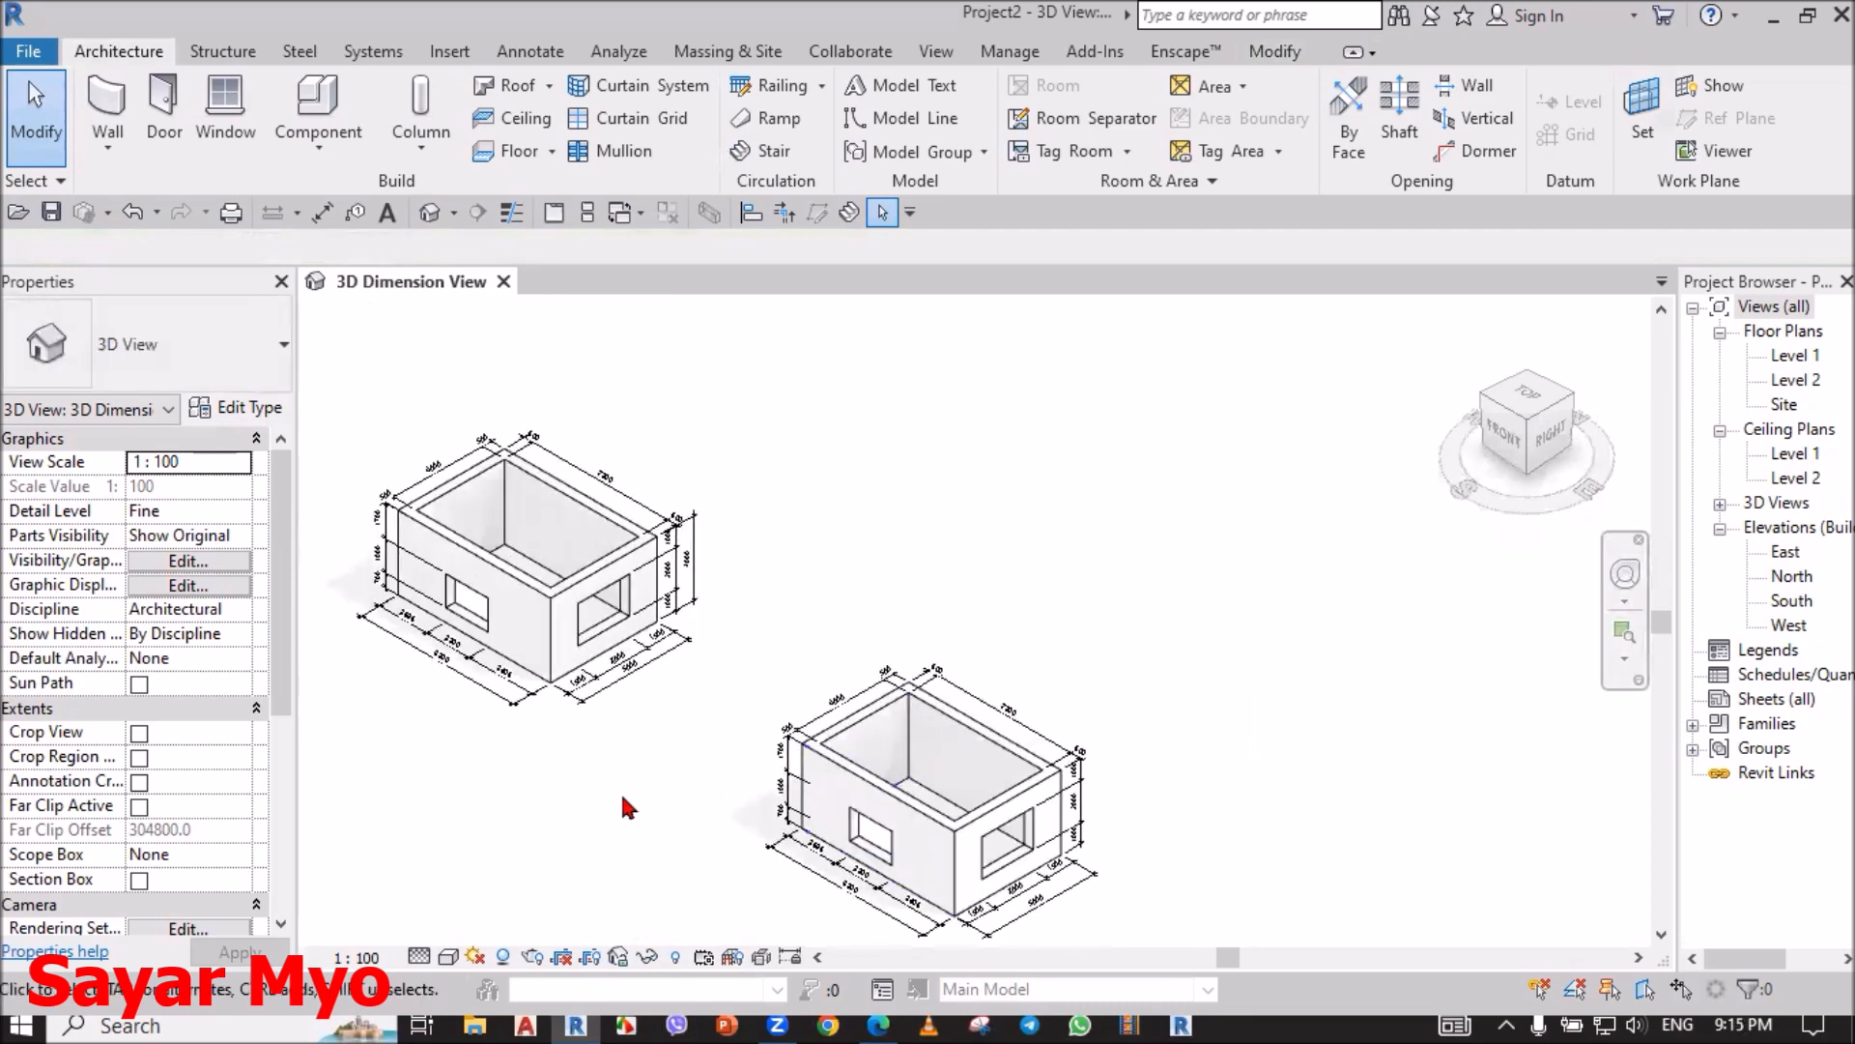
{"action": "left_click", "coordinate": [589, 957]}
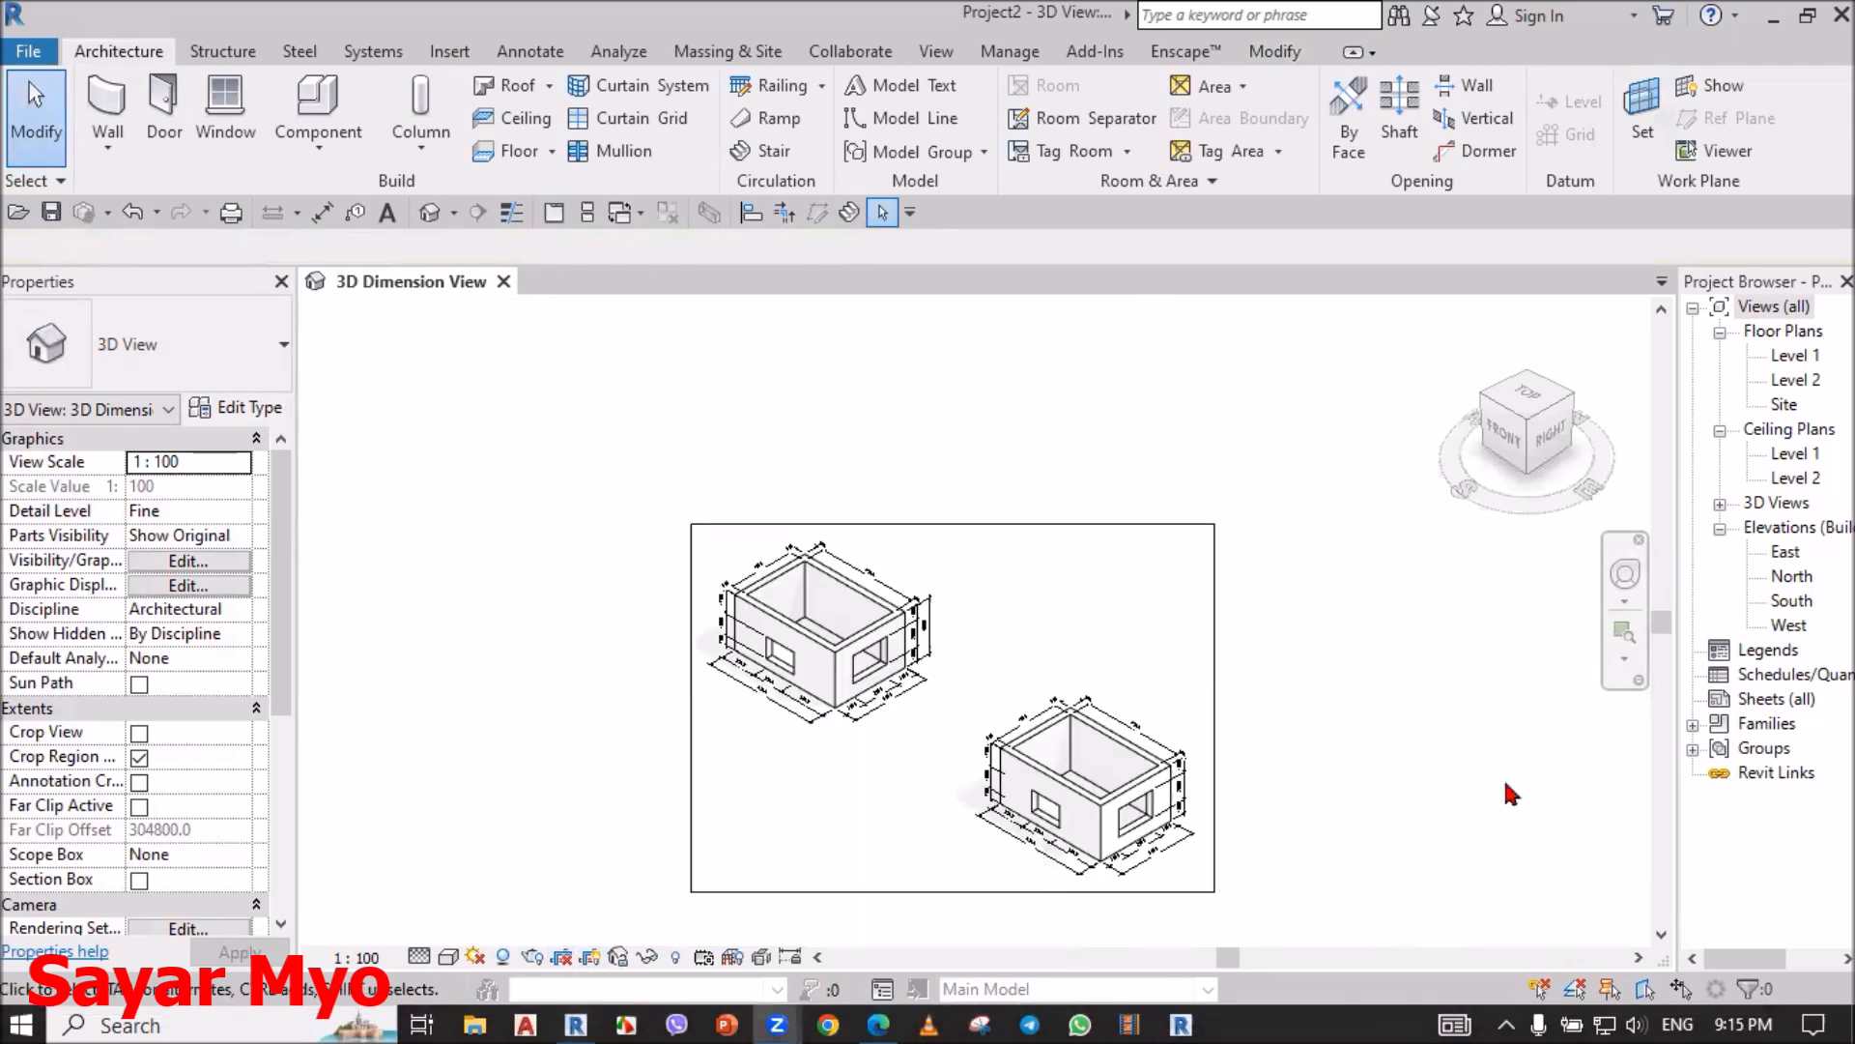
Step: Turn on cropping for the 3D view and hide the crop region boundary around both buildings
{"action": "scroll", "coordinate": [1324, 763], "scroll_direction": "up", "scroll_amount": 2}
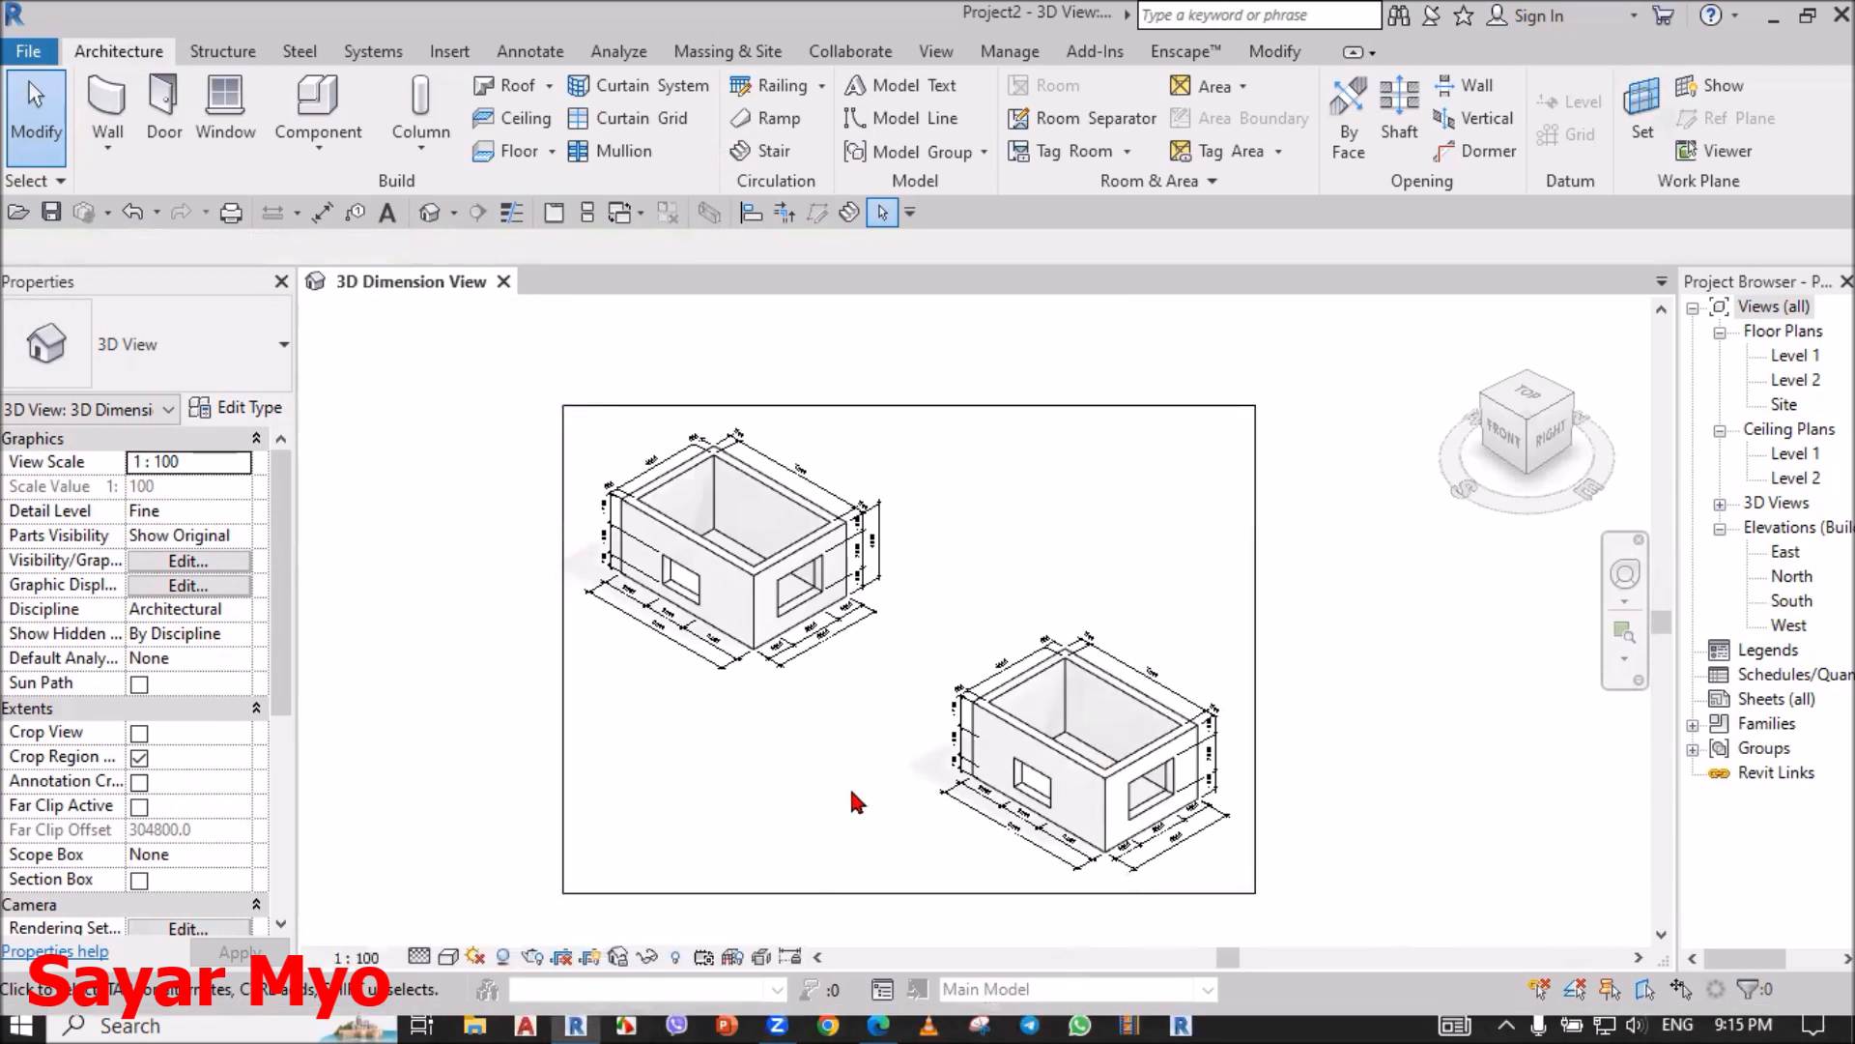
{"action": "scroll", "coordinate": [853, 802], "scroll_direction": "up", "scroll_amount": 2}
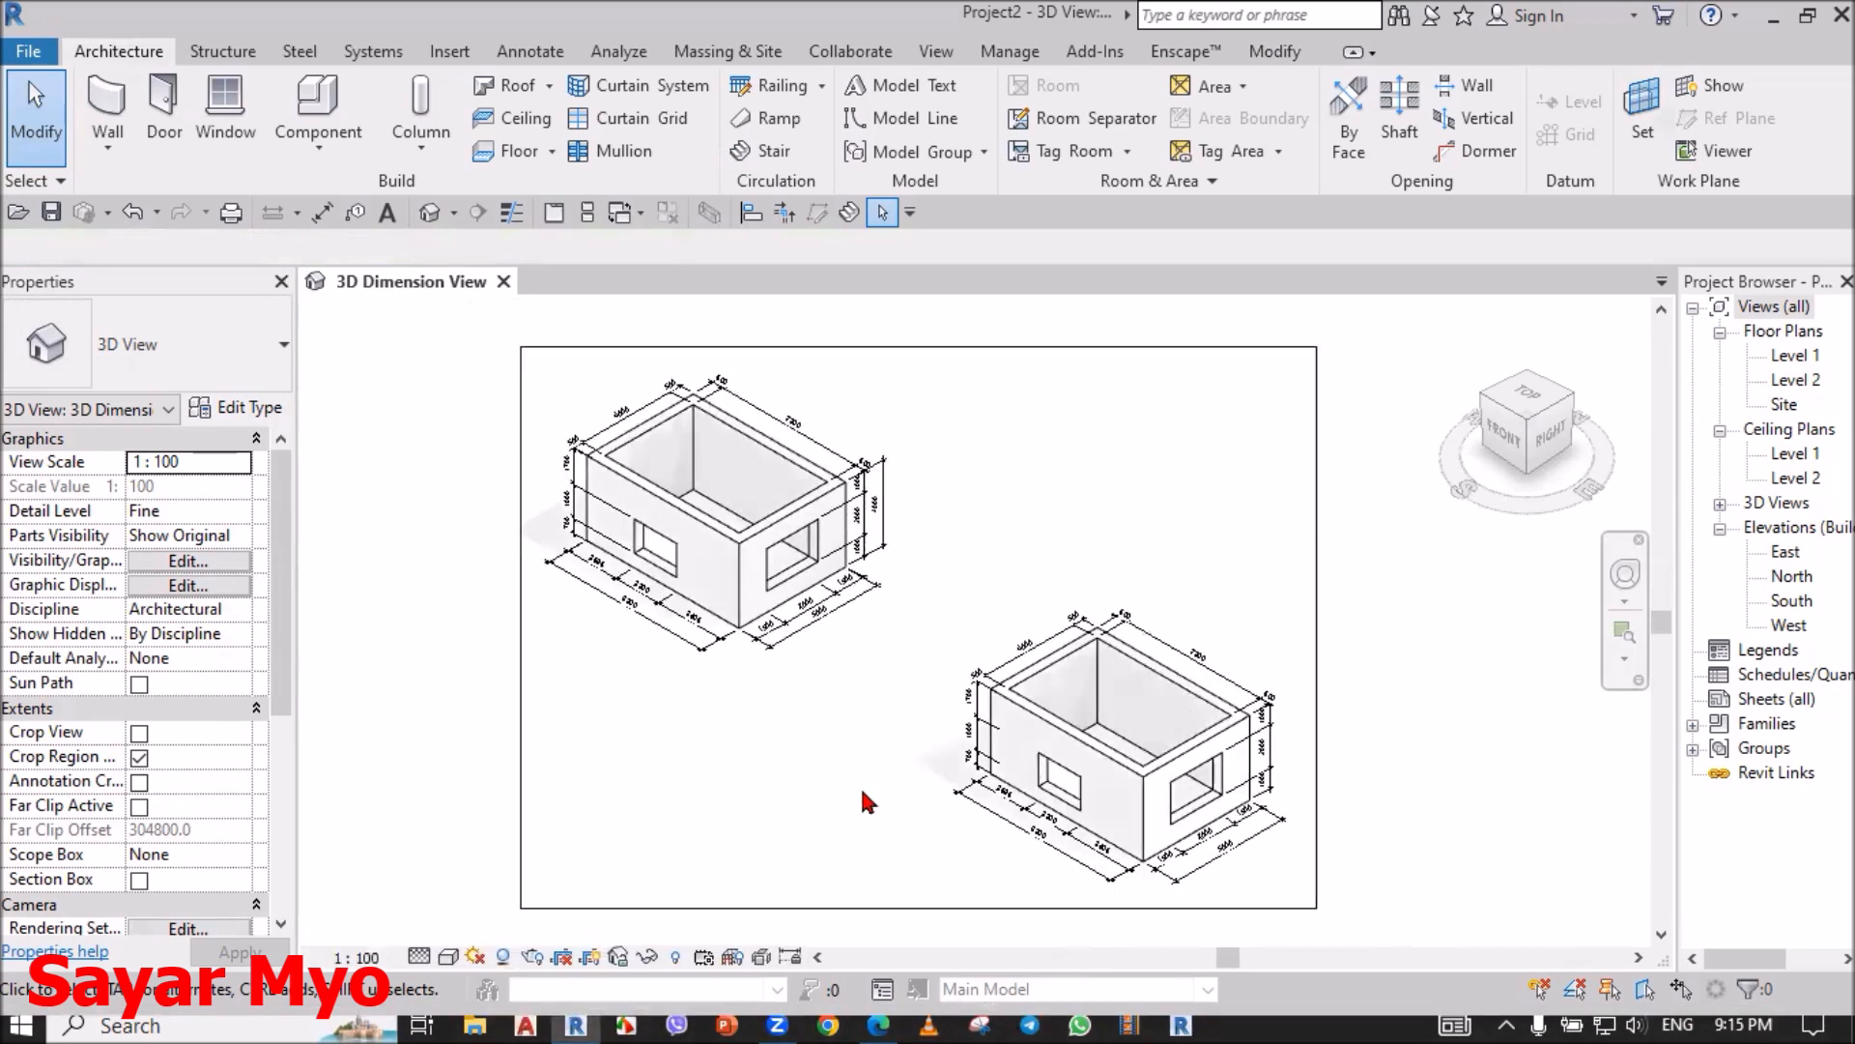
{"action": "left_click", "coordinate": [563, 960]}
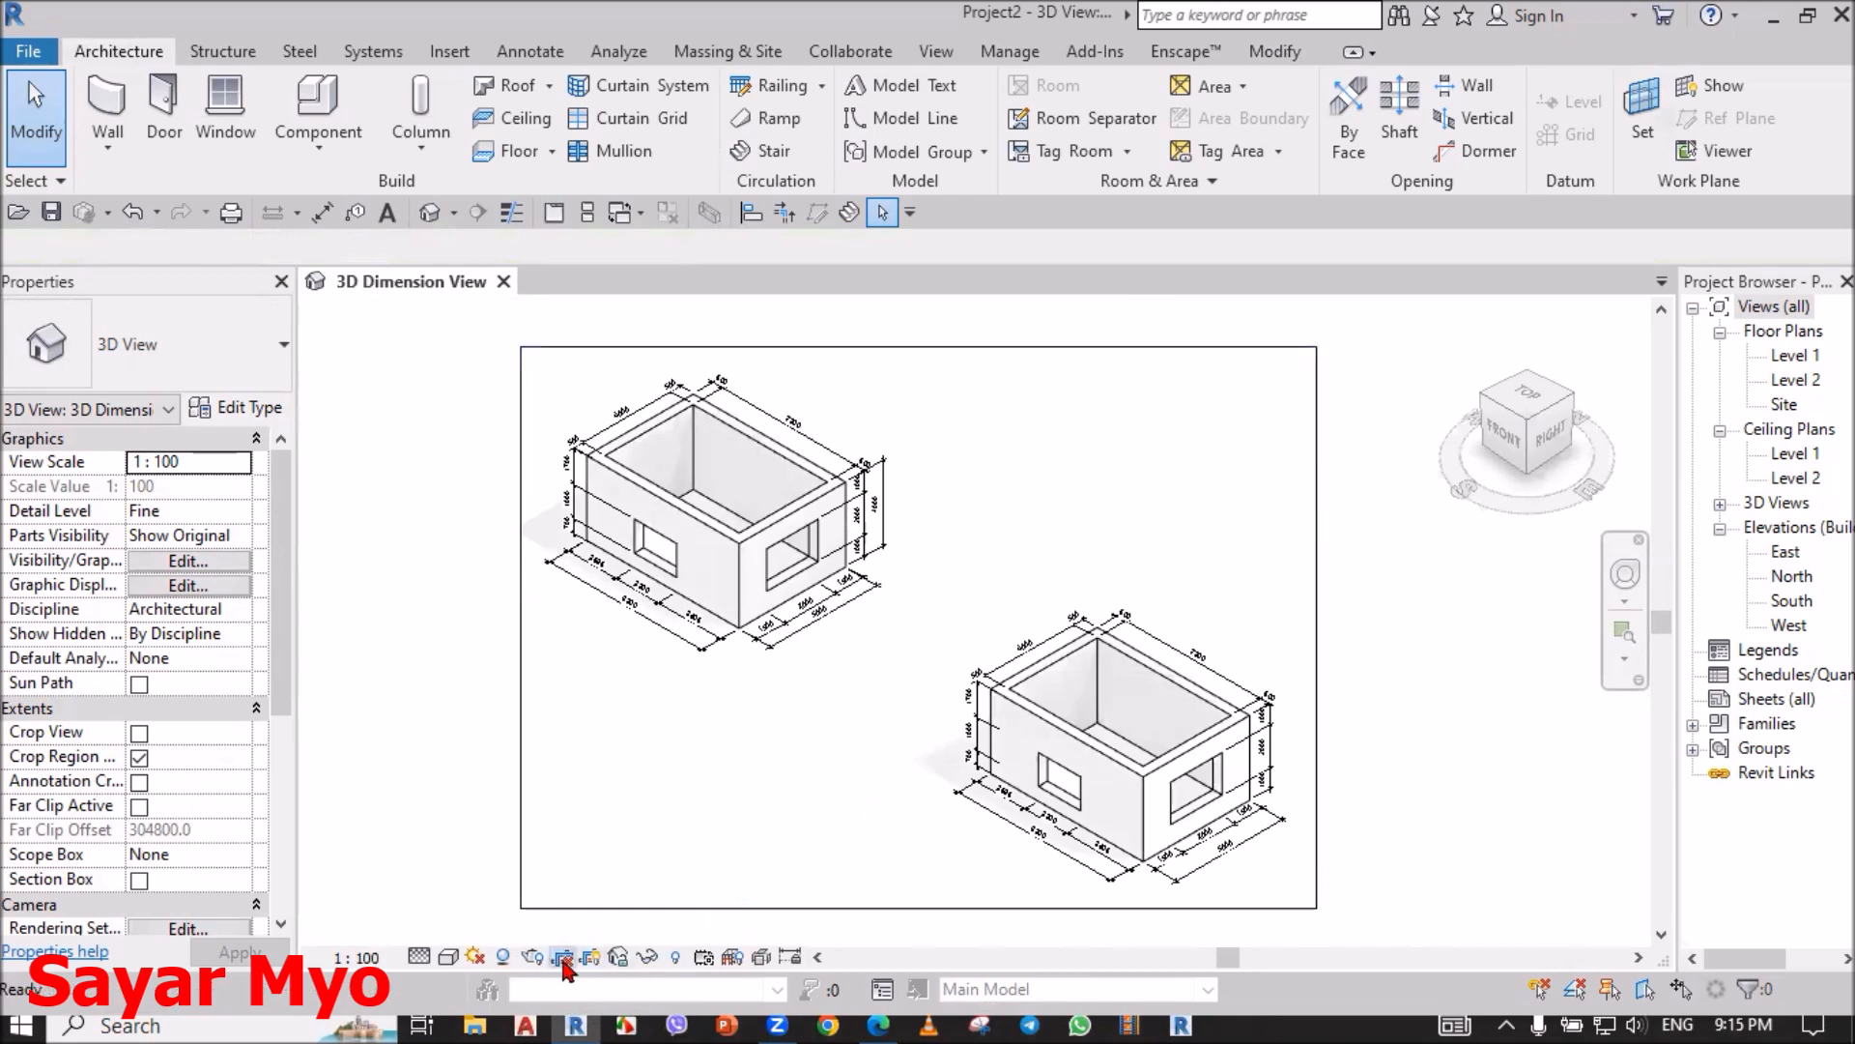
{"action": "left_click", "coordinate": [591, 960]}
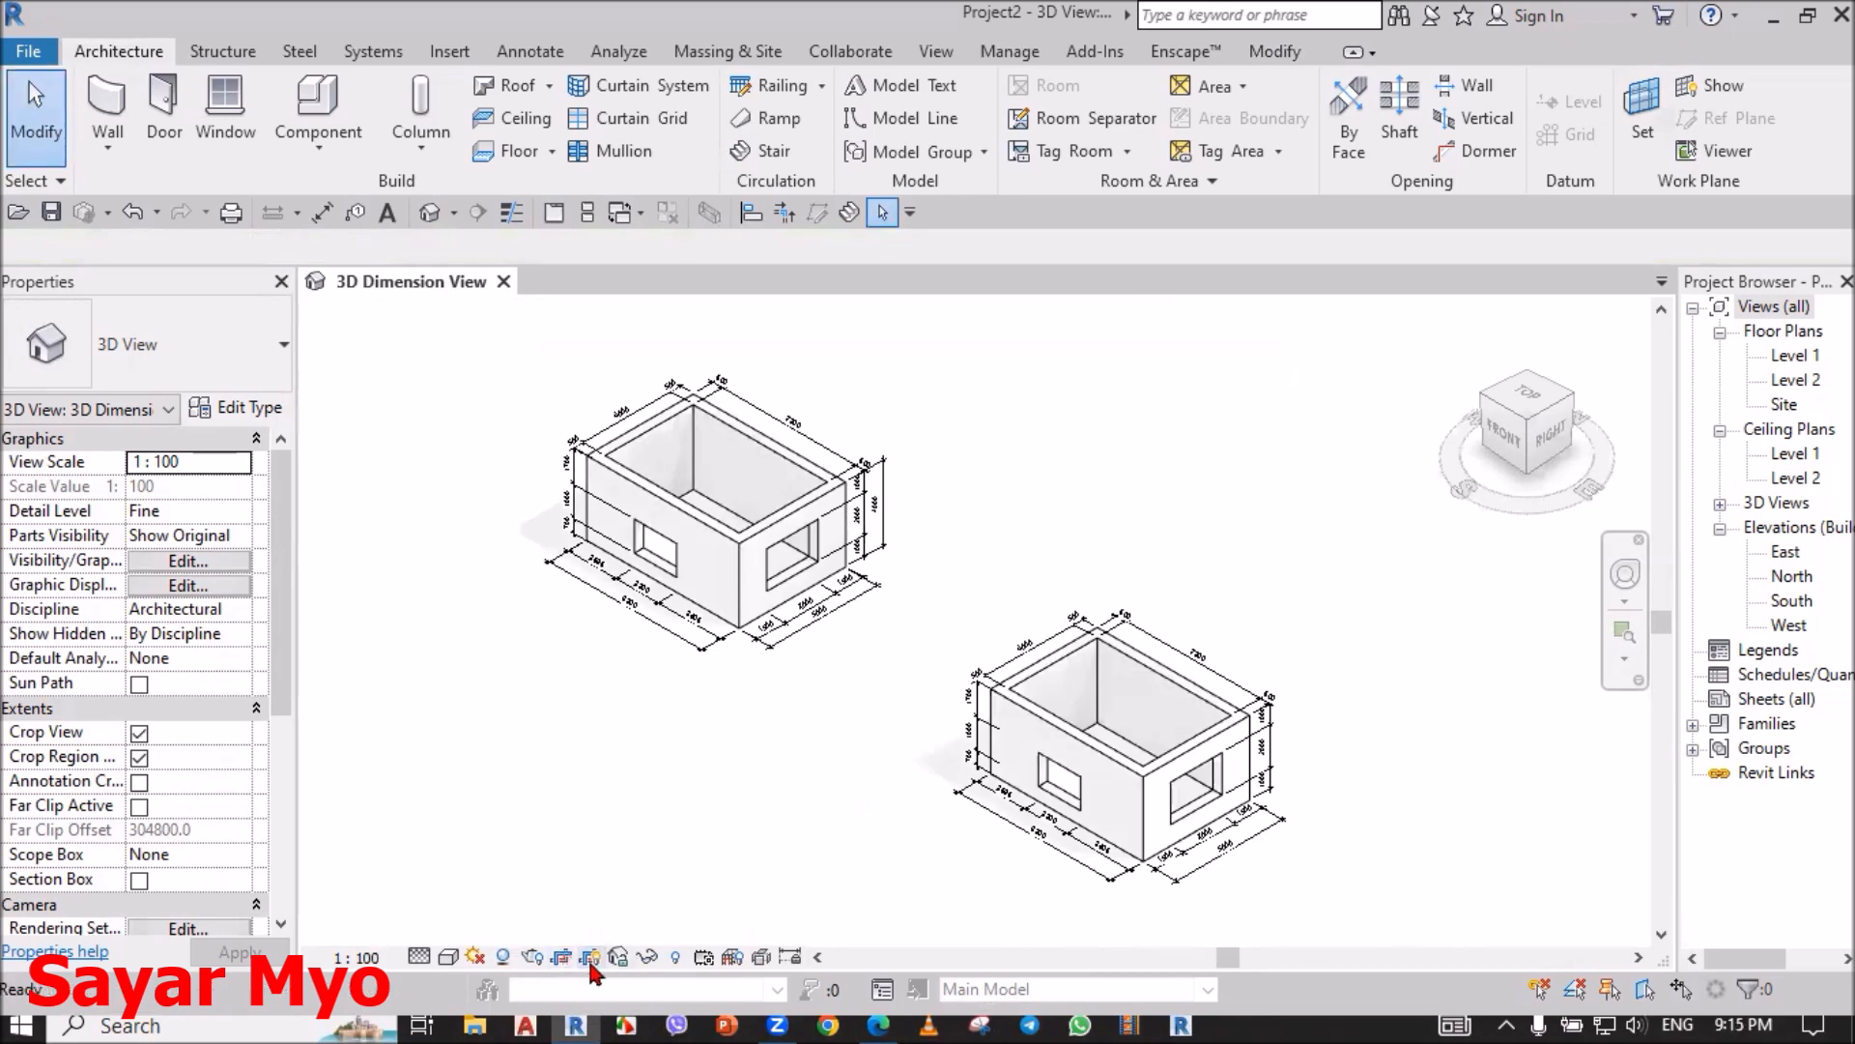
Step: Lock the 3D view in its current orientation
{"action": "scroll", "coordinate": [571, 424], "scroll_direction": "up", "scroll_amount": 3}
{"action": "scroll", "coordinate": [541, 445], "scroll_direction": "down", "scroll_amount": 2}
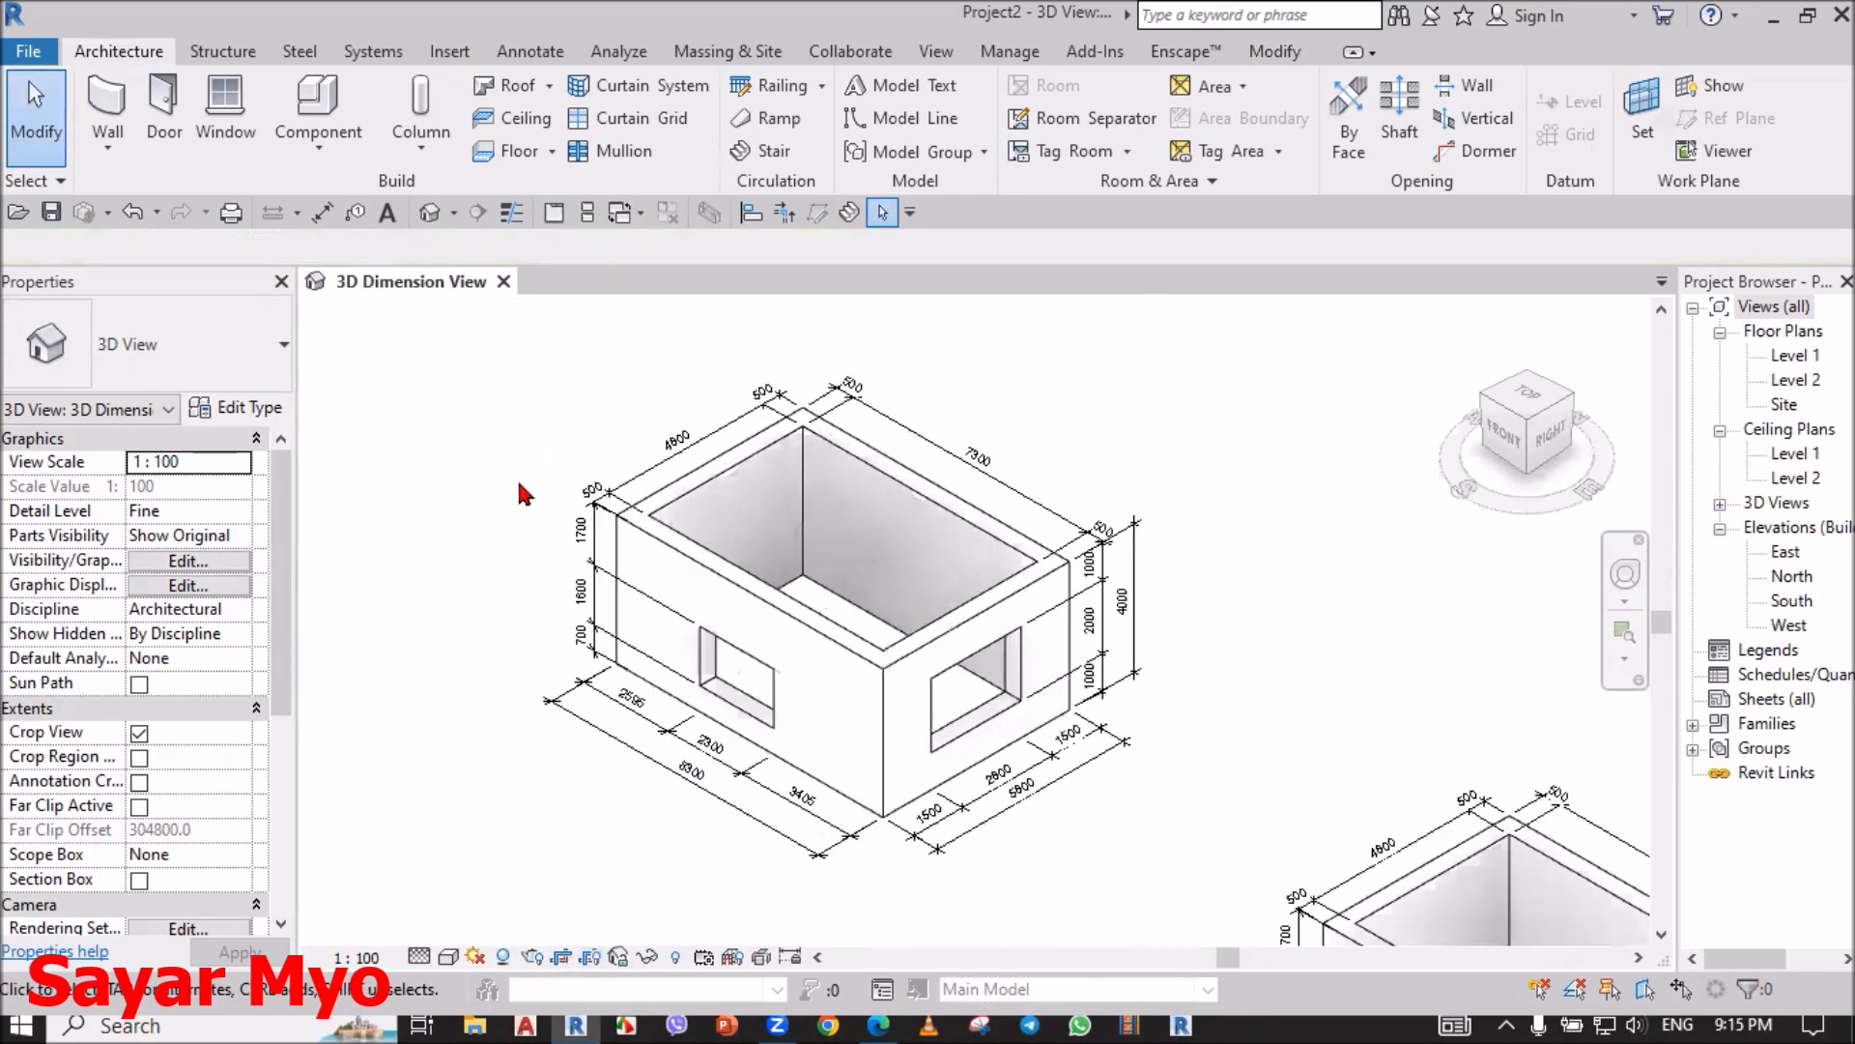
{"action": "scroll", "coordinate": [559, 500], "scroll_direction": "up", "scroll_amount": 1}
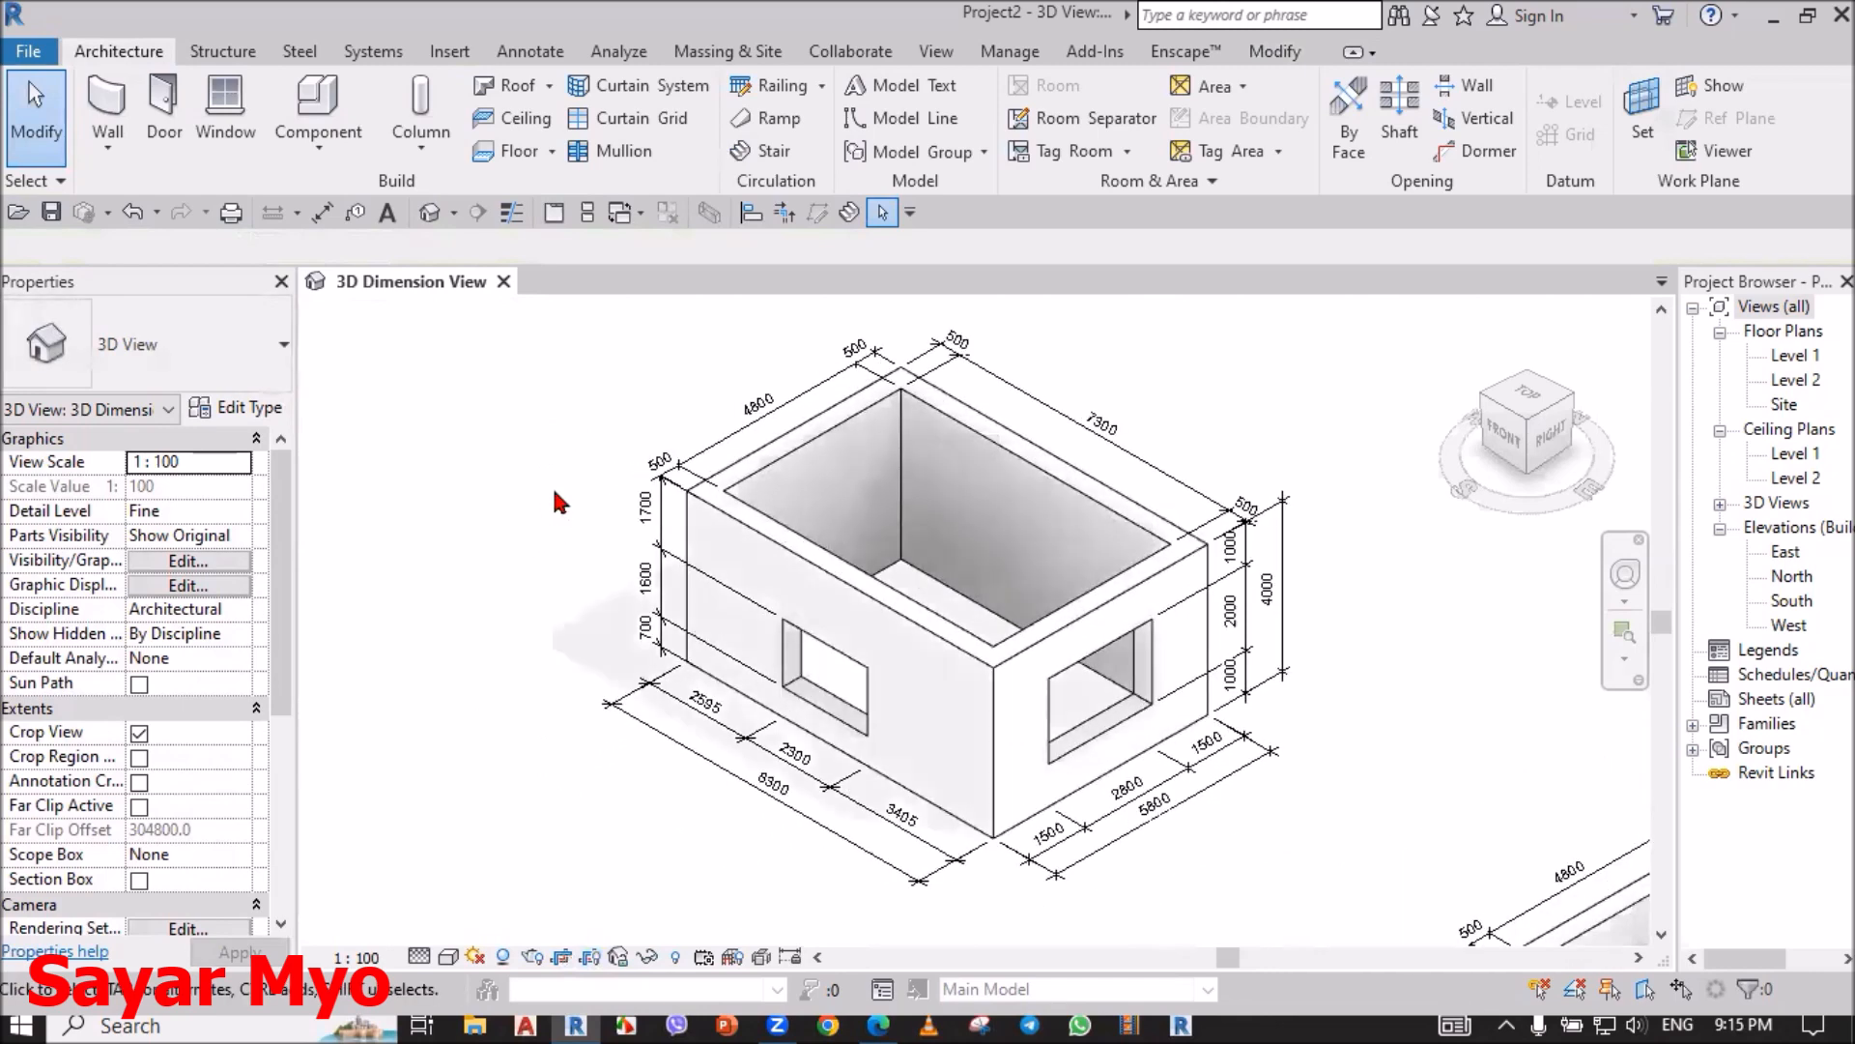
{"action": "middle_click_drag", "start_coordinate": [552, 498], "coordinate": [544, 513]}
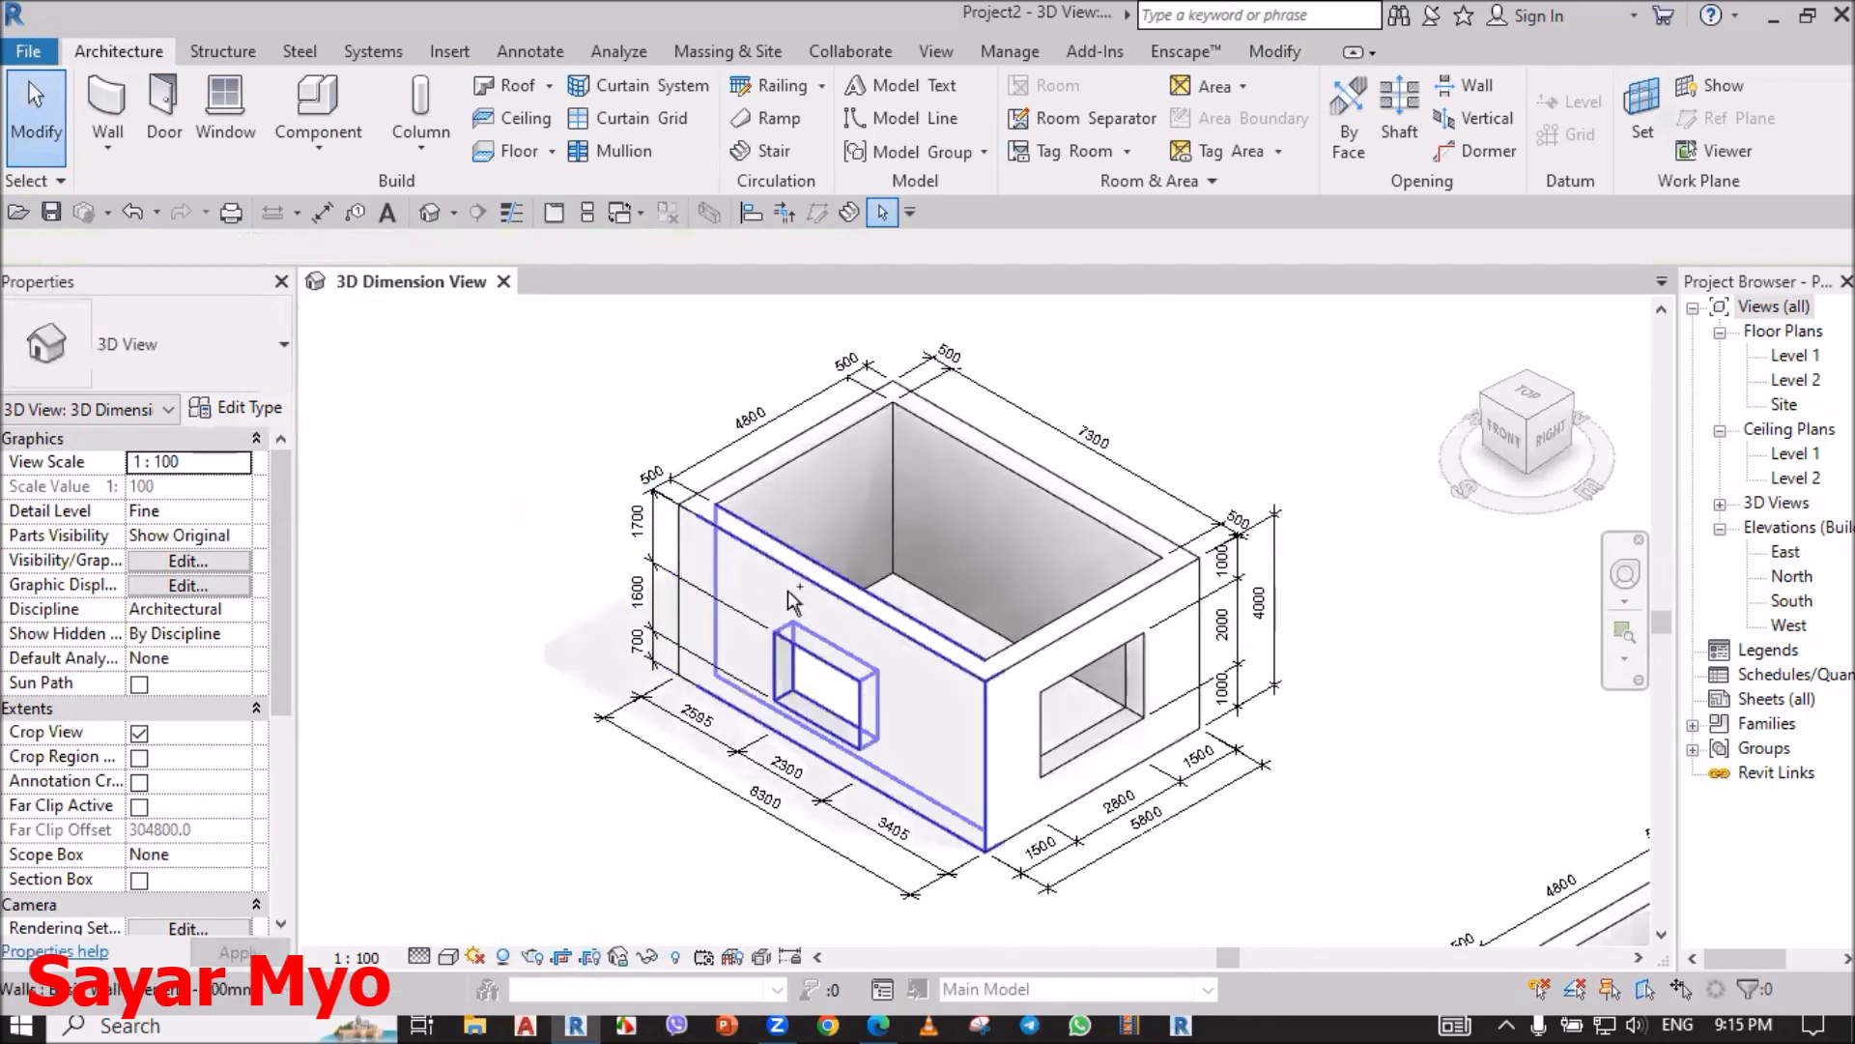
{"action": "left_click", "coordinate": [619, 956]}
{"action": "left_click", "coordinate": [667, 875]}
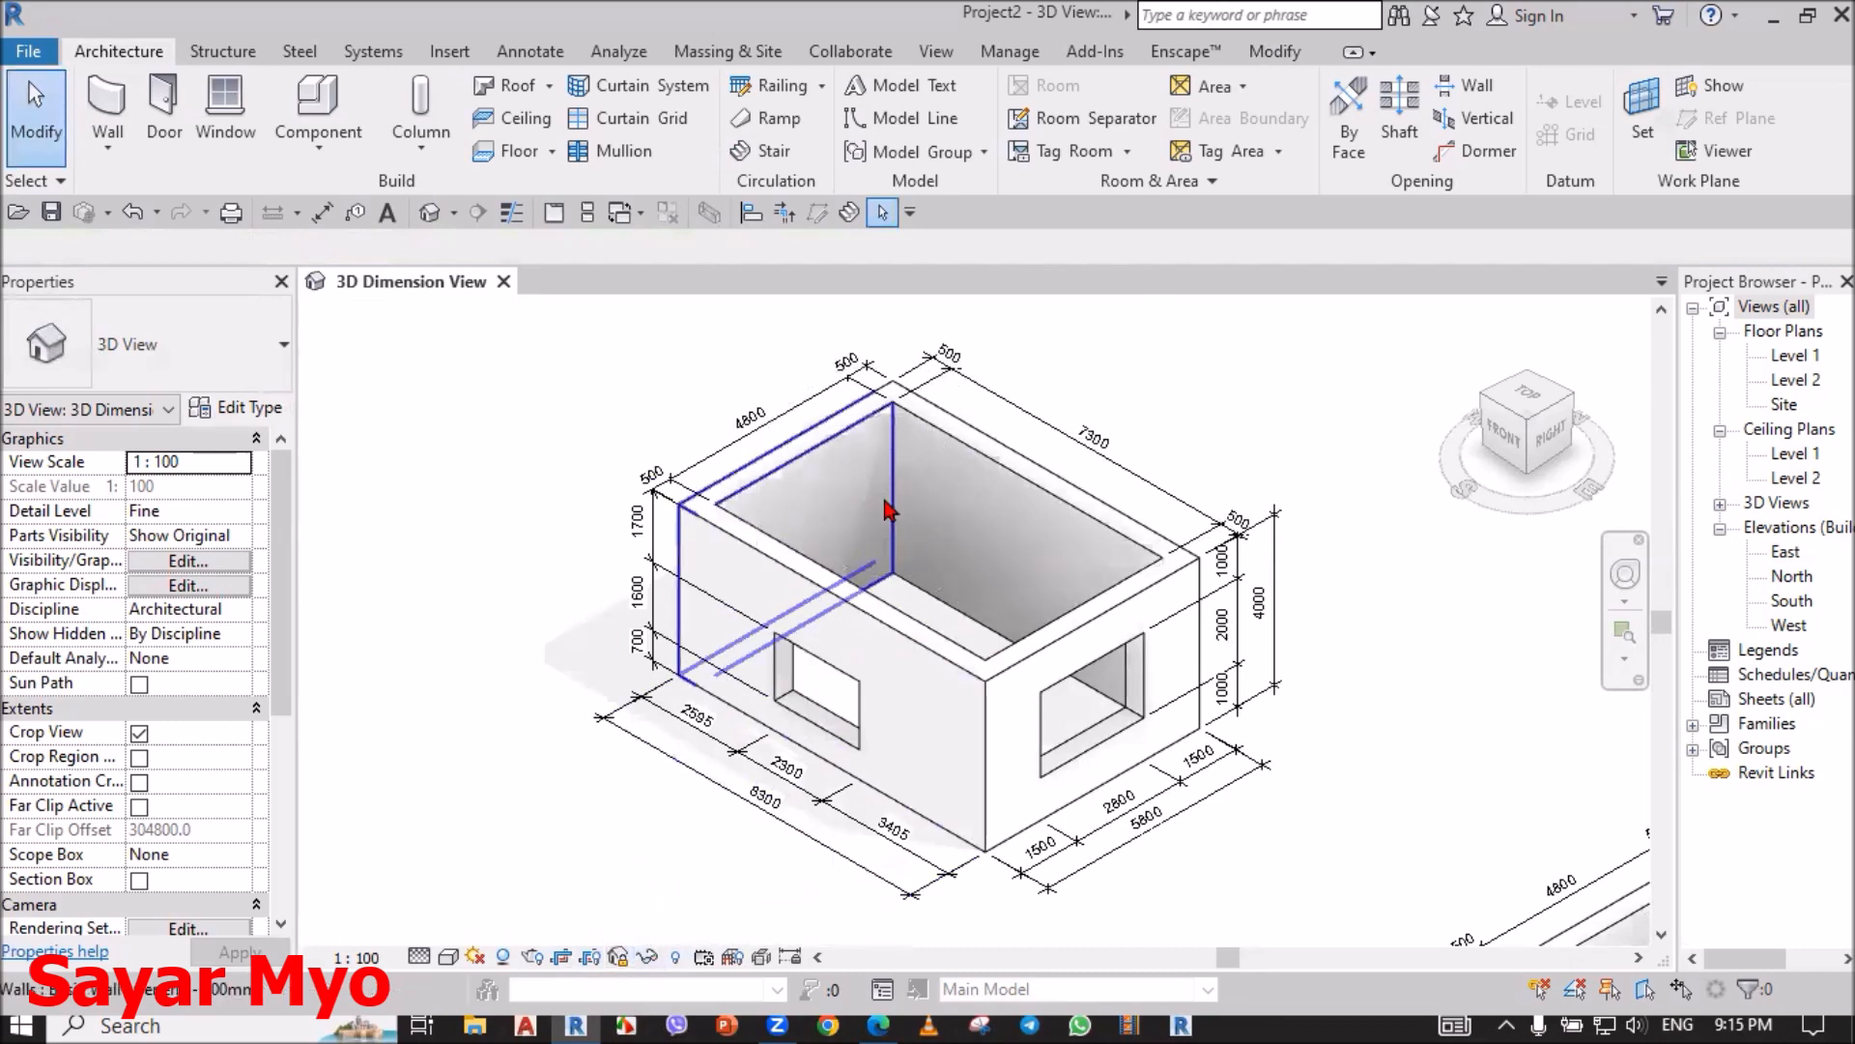
Step: Examine the dimensions of both buildings up close in the cropped view
{"action": "key", "text": "z"}
{"action": "key", "text": "f"}
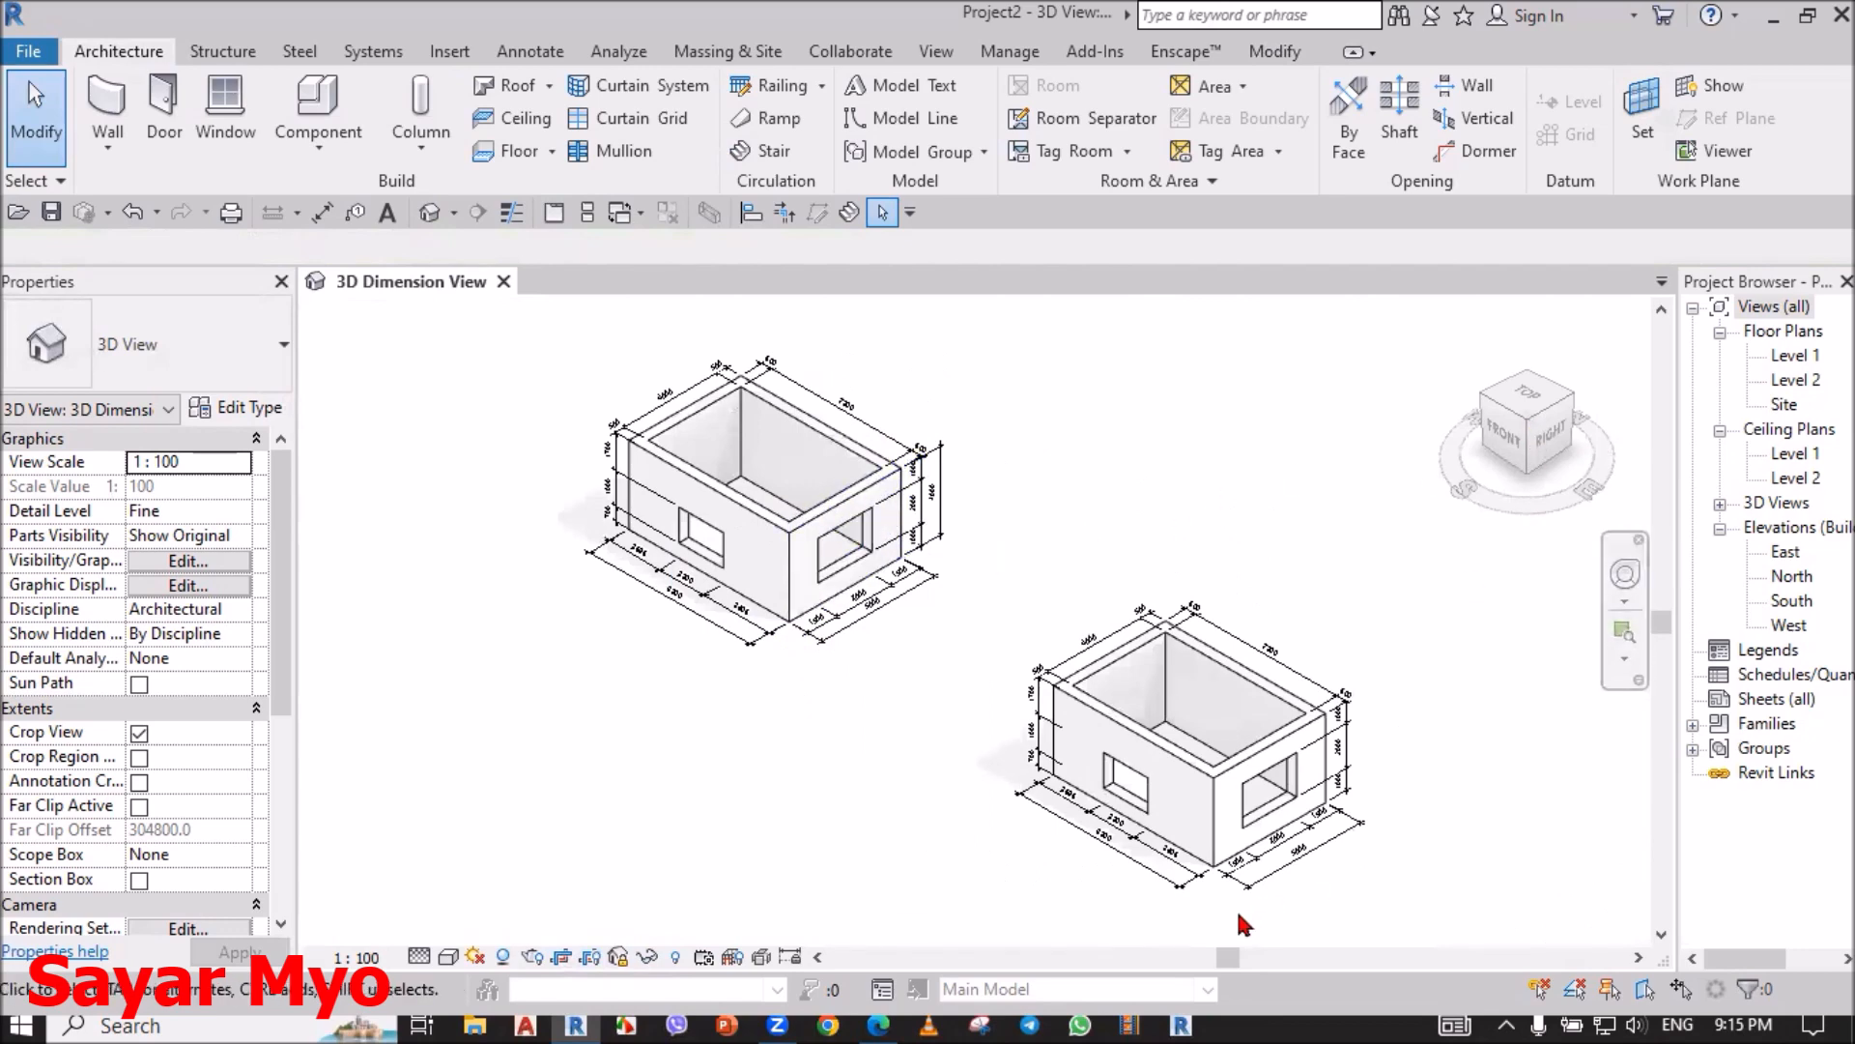
{"action": "scroll", "coordinate": [1305, 870], "scroll_direction": "up", "scroll_amount": 4}
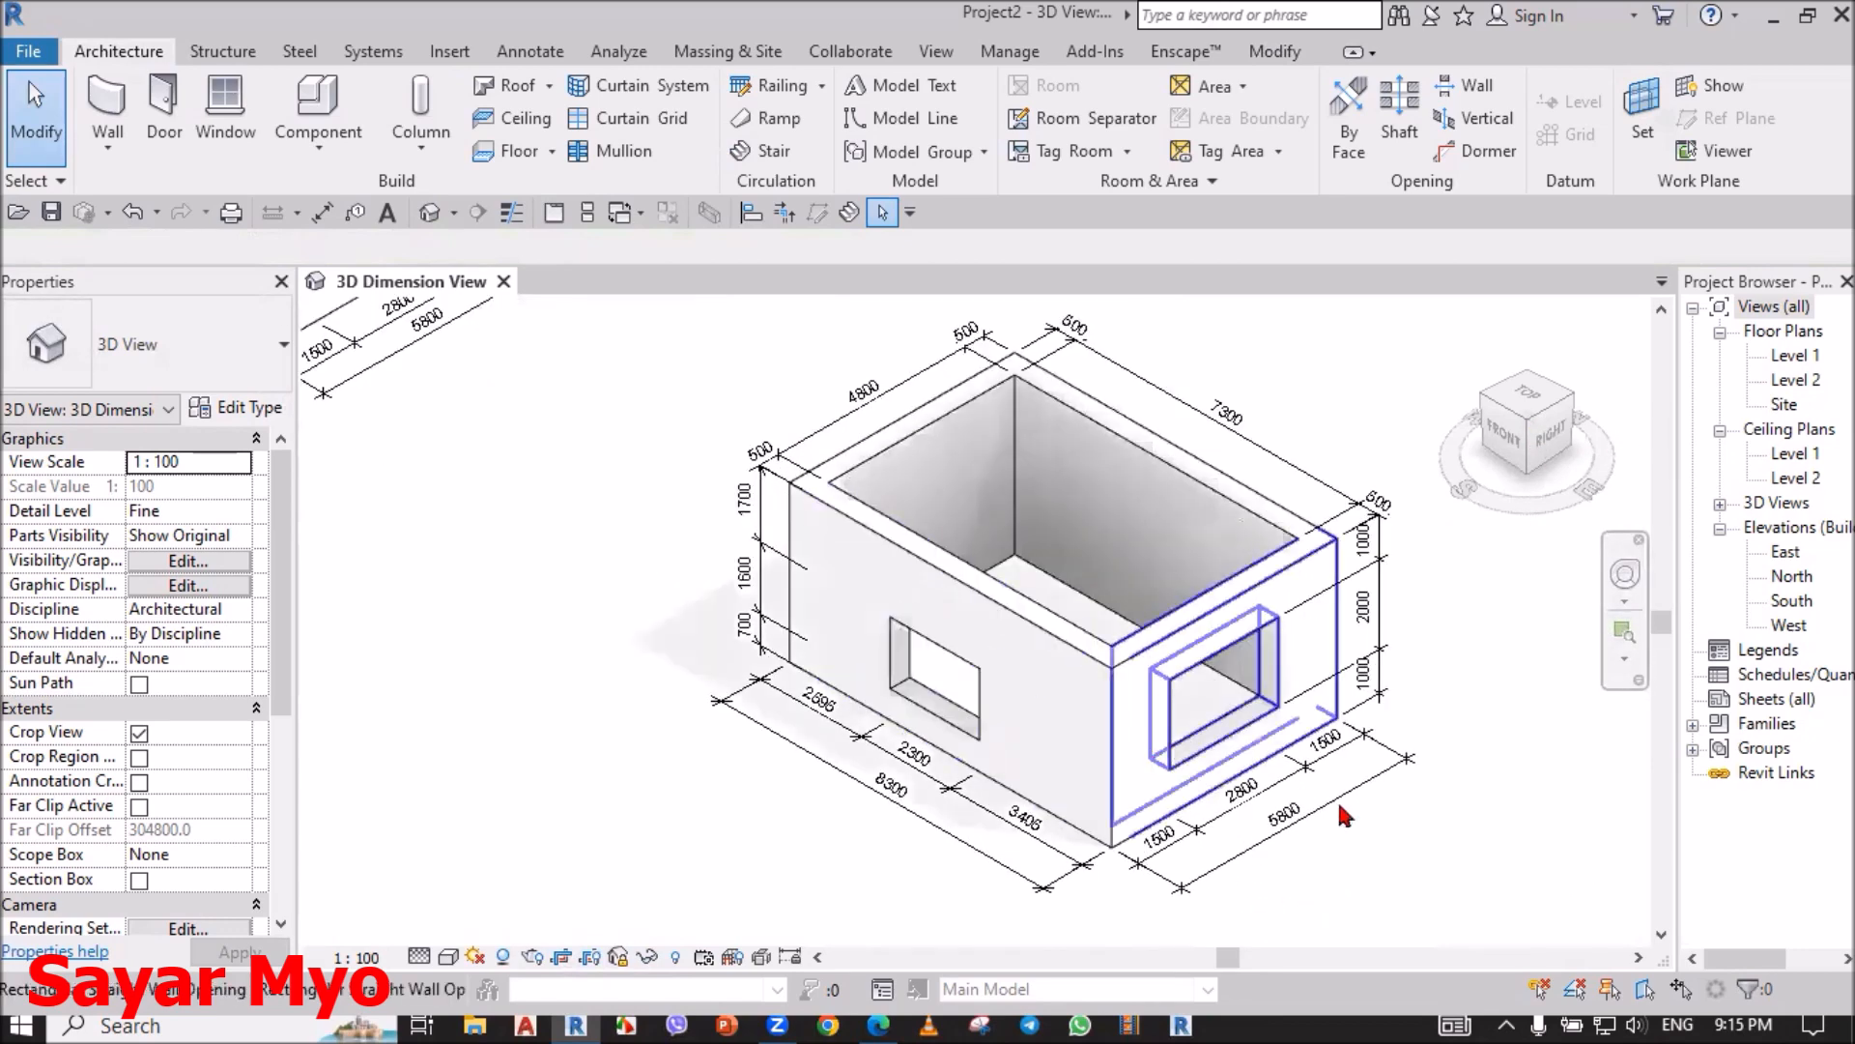
{"action": "scroll", "coordinate": [1341, 817], "scroll_direction": "down", "scroll_amount": 2}
{"action": "scroll", "coordinate": [1236, 810], "scroll_direction": "down", "scroll_amount": 1}
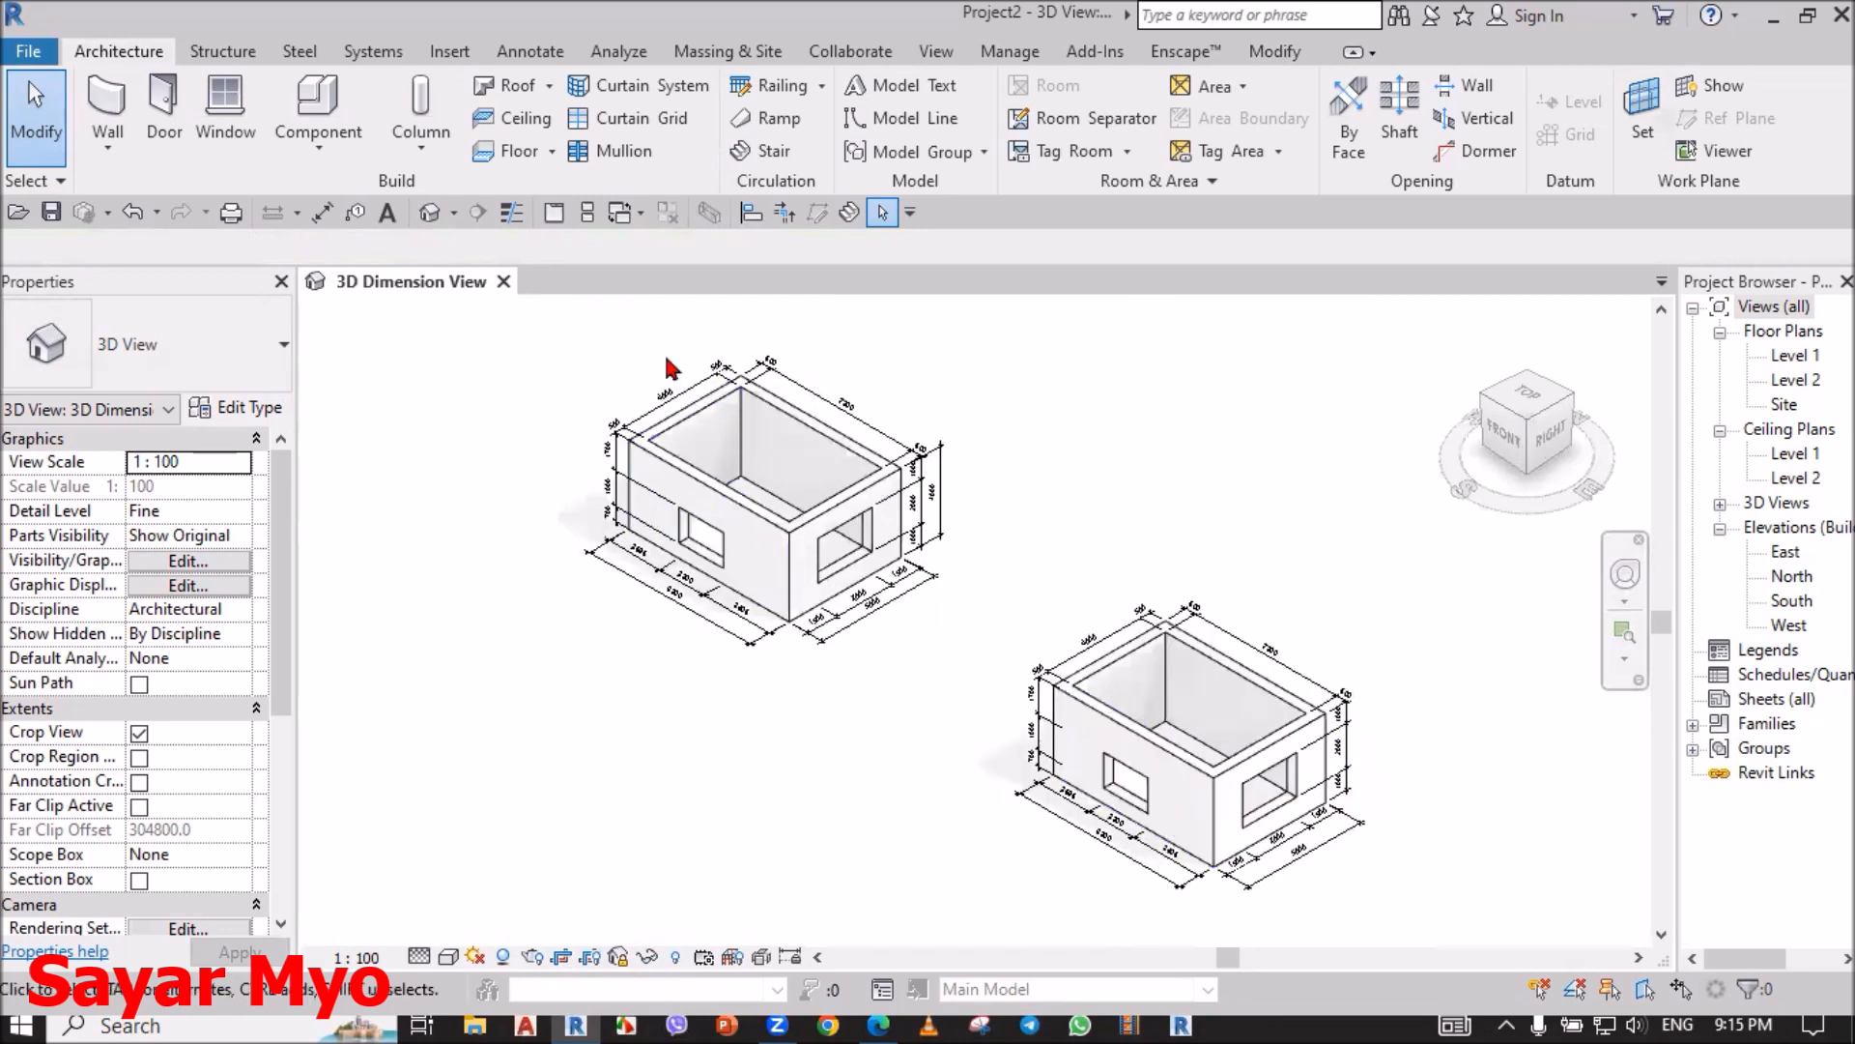
{"action": "scroll", "coordinate": [667, 362], "scroll_direction": "up", "scroll_amount": 5}
{"action": "scroll", "coordinate": [837, 665], "scroll_direction": "down", "scroll_amount": 2}
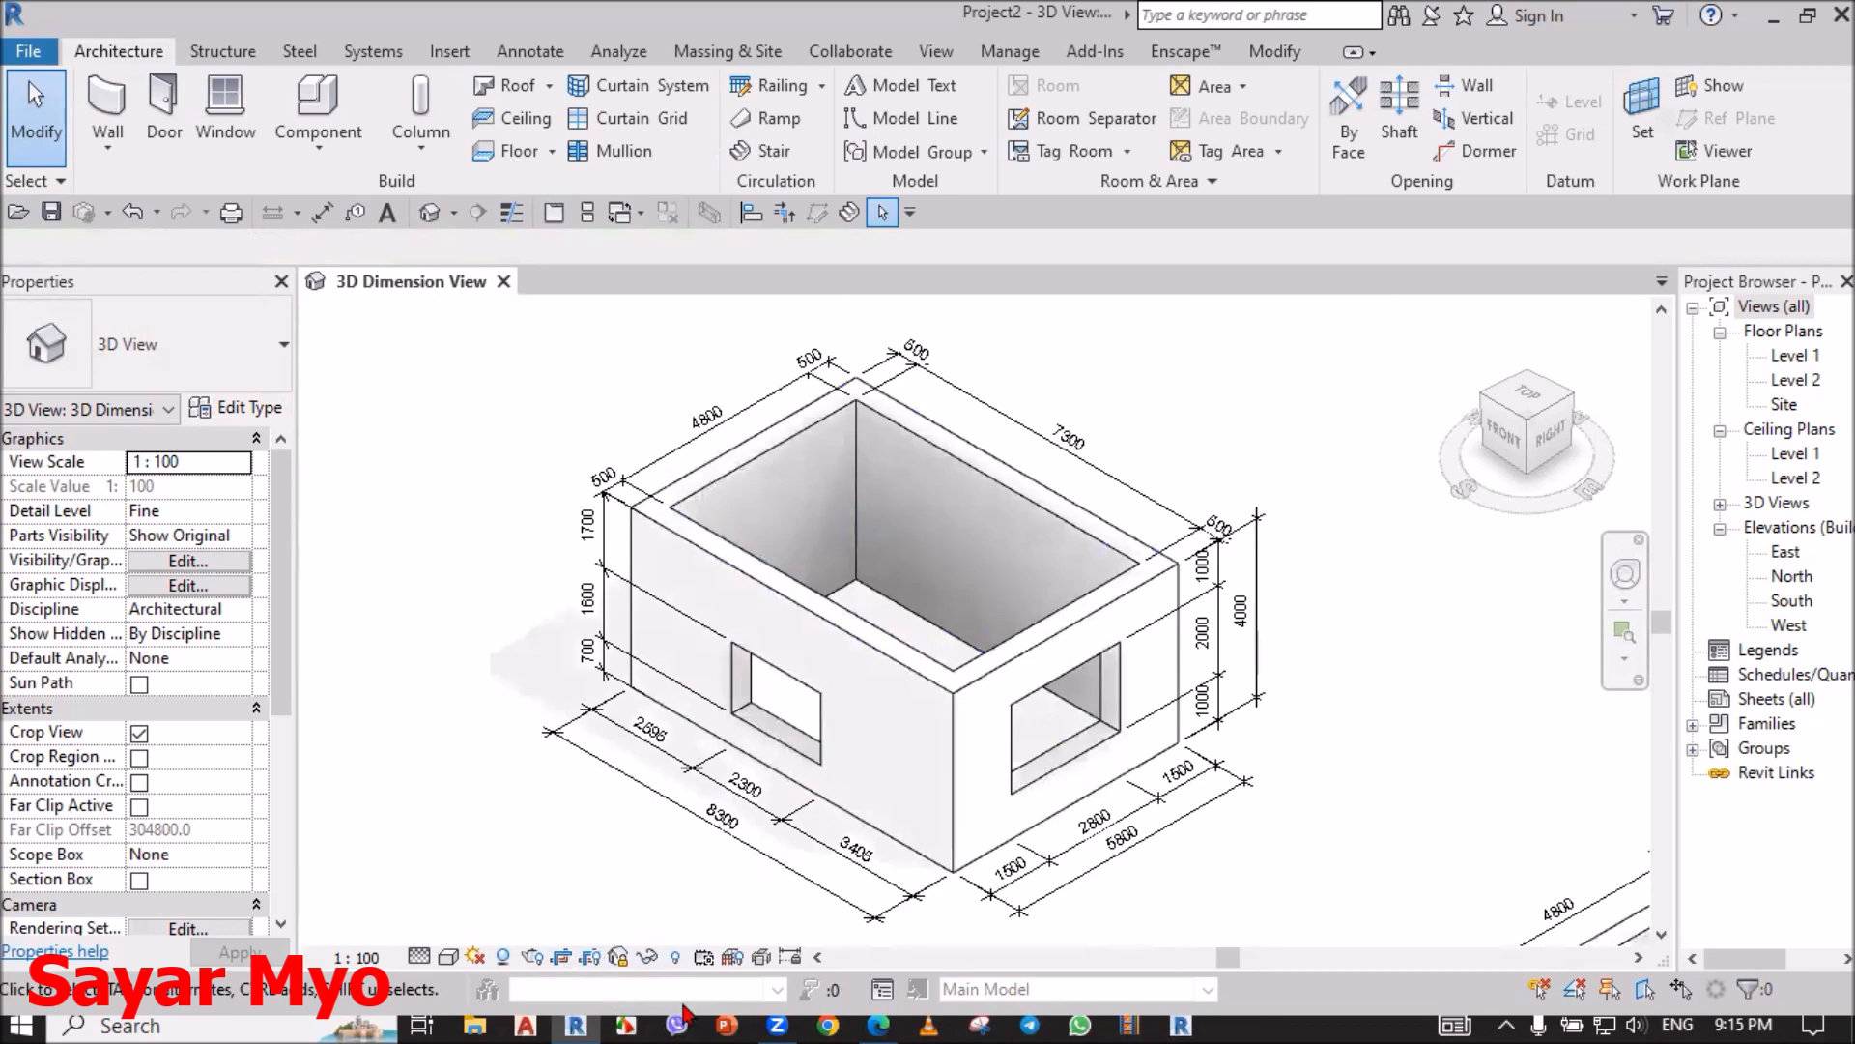
{"action": "scroll", "coordinate": [1063, 543], "scroll_direction": "down", "scroll_amount": 4}
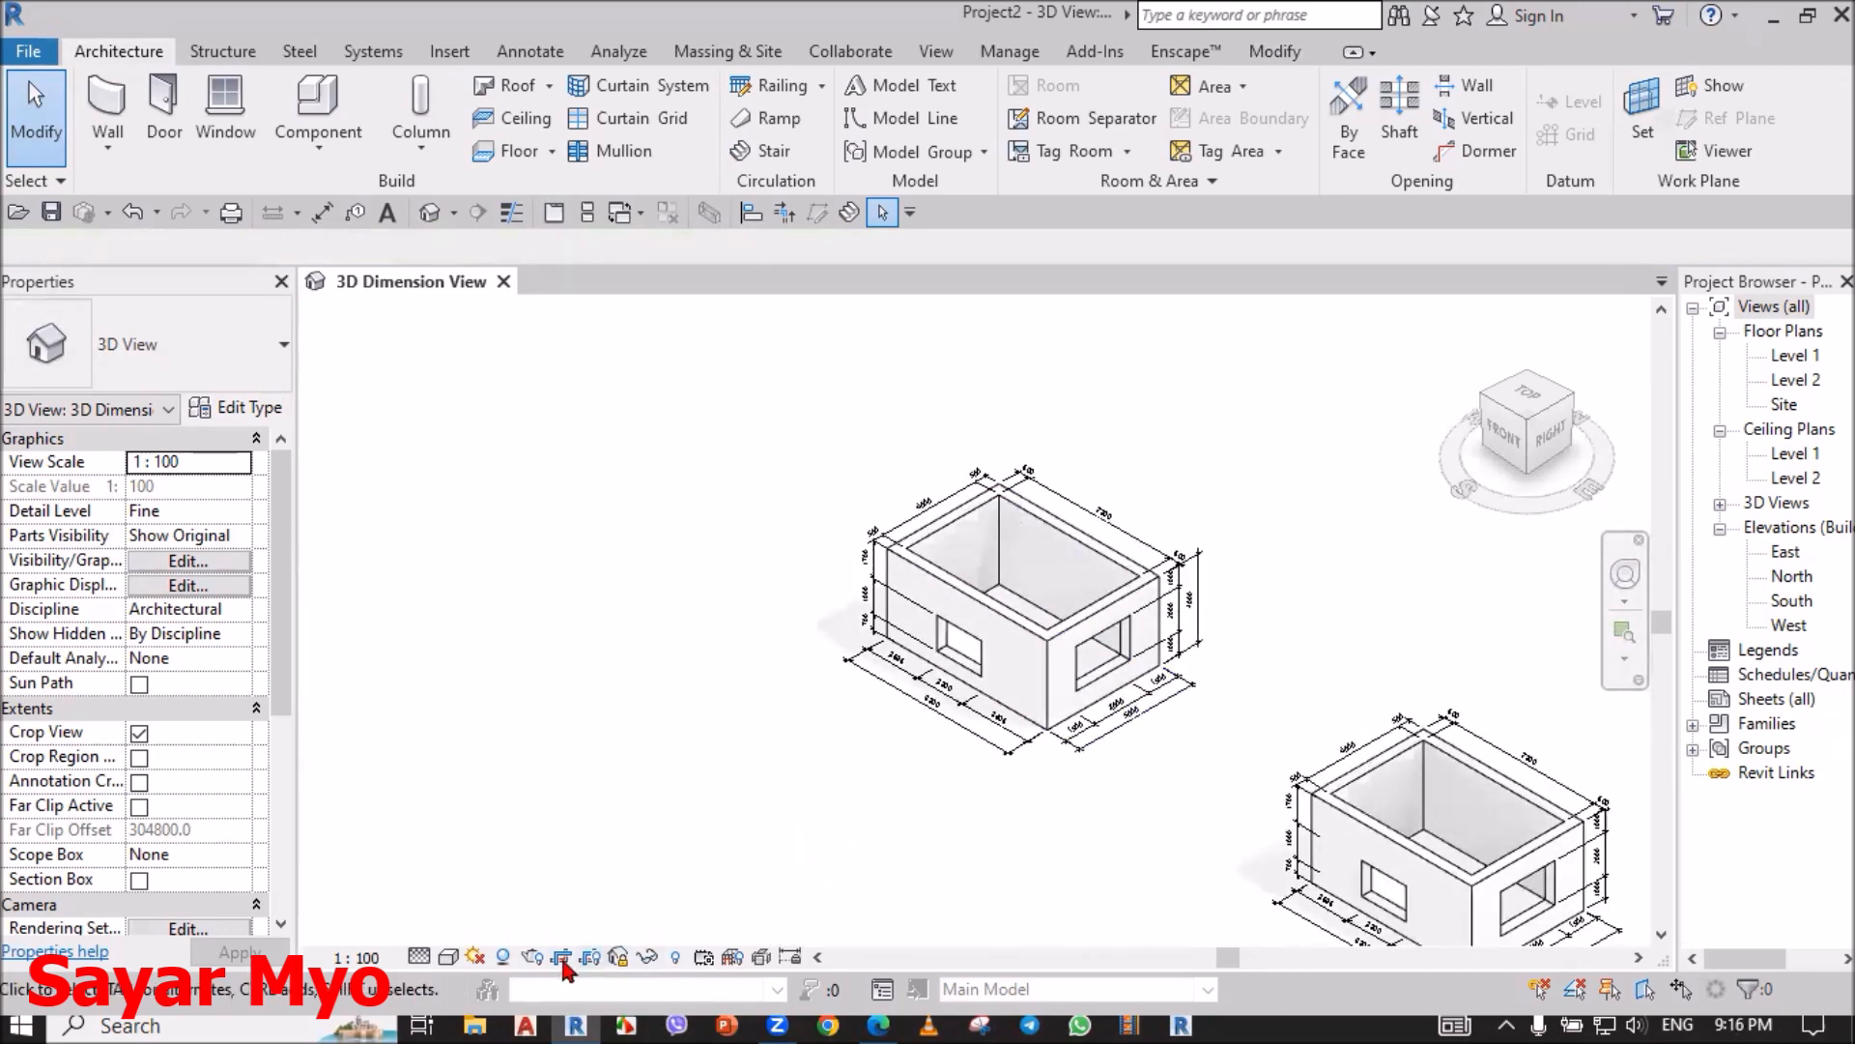
Step: Show the crop region and shrink its side and lower edges so it encloses only the fully dimensioned building at the back
{"action": "left_click", "coordinate": [590, 957]}
{"action": "scroll", "coordinate": [760, 393], "scroll_direction": "down", "scroll_amount": 3}
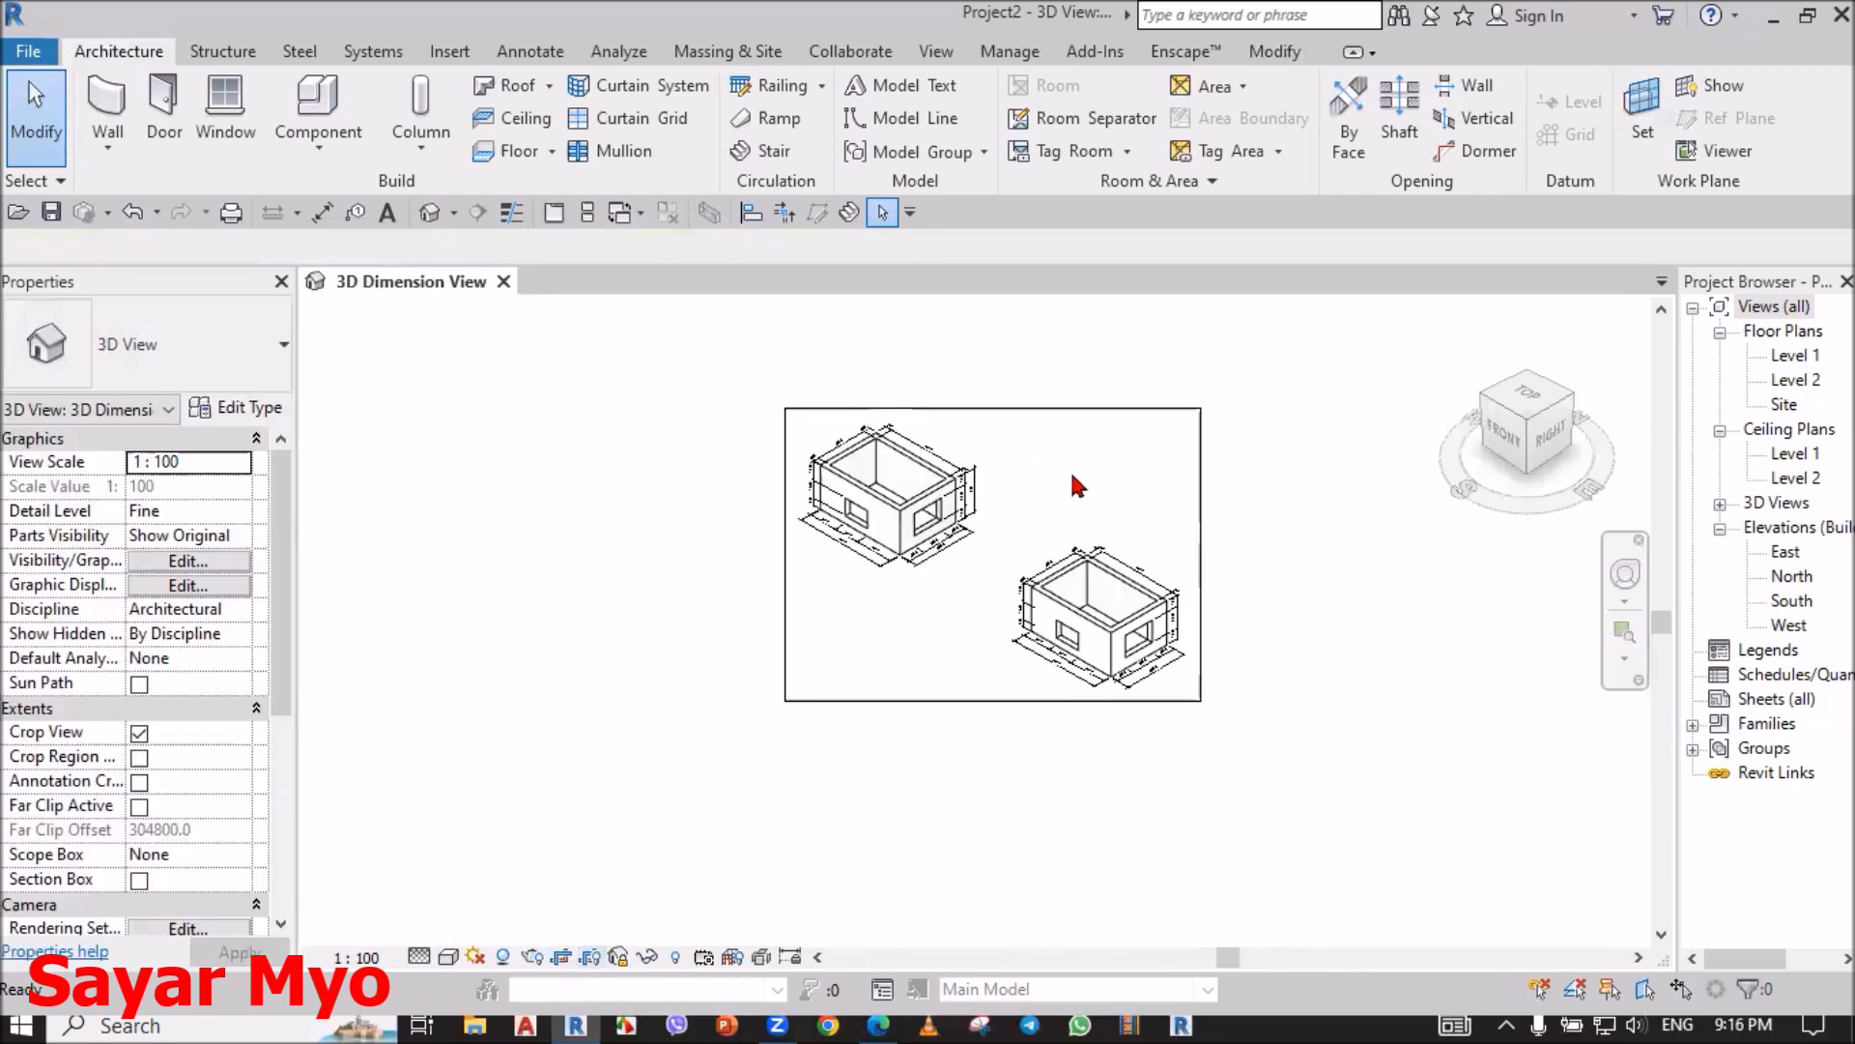
{"action": "left_click", "coordinate": [1202, 534]}
{"action": "left_click_drag", "start_coordinate": [1202, 554], "coordinate": [981, 527]}
{"action": "left_click_drag", "start_coordinate": [883, 701], "coordinate": [884, 577]}
{"action": "left_click", "coordinate": [1135, 459]}
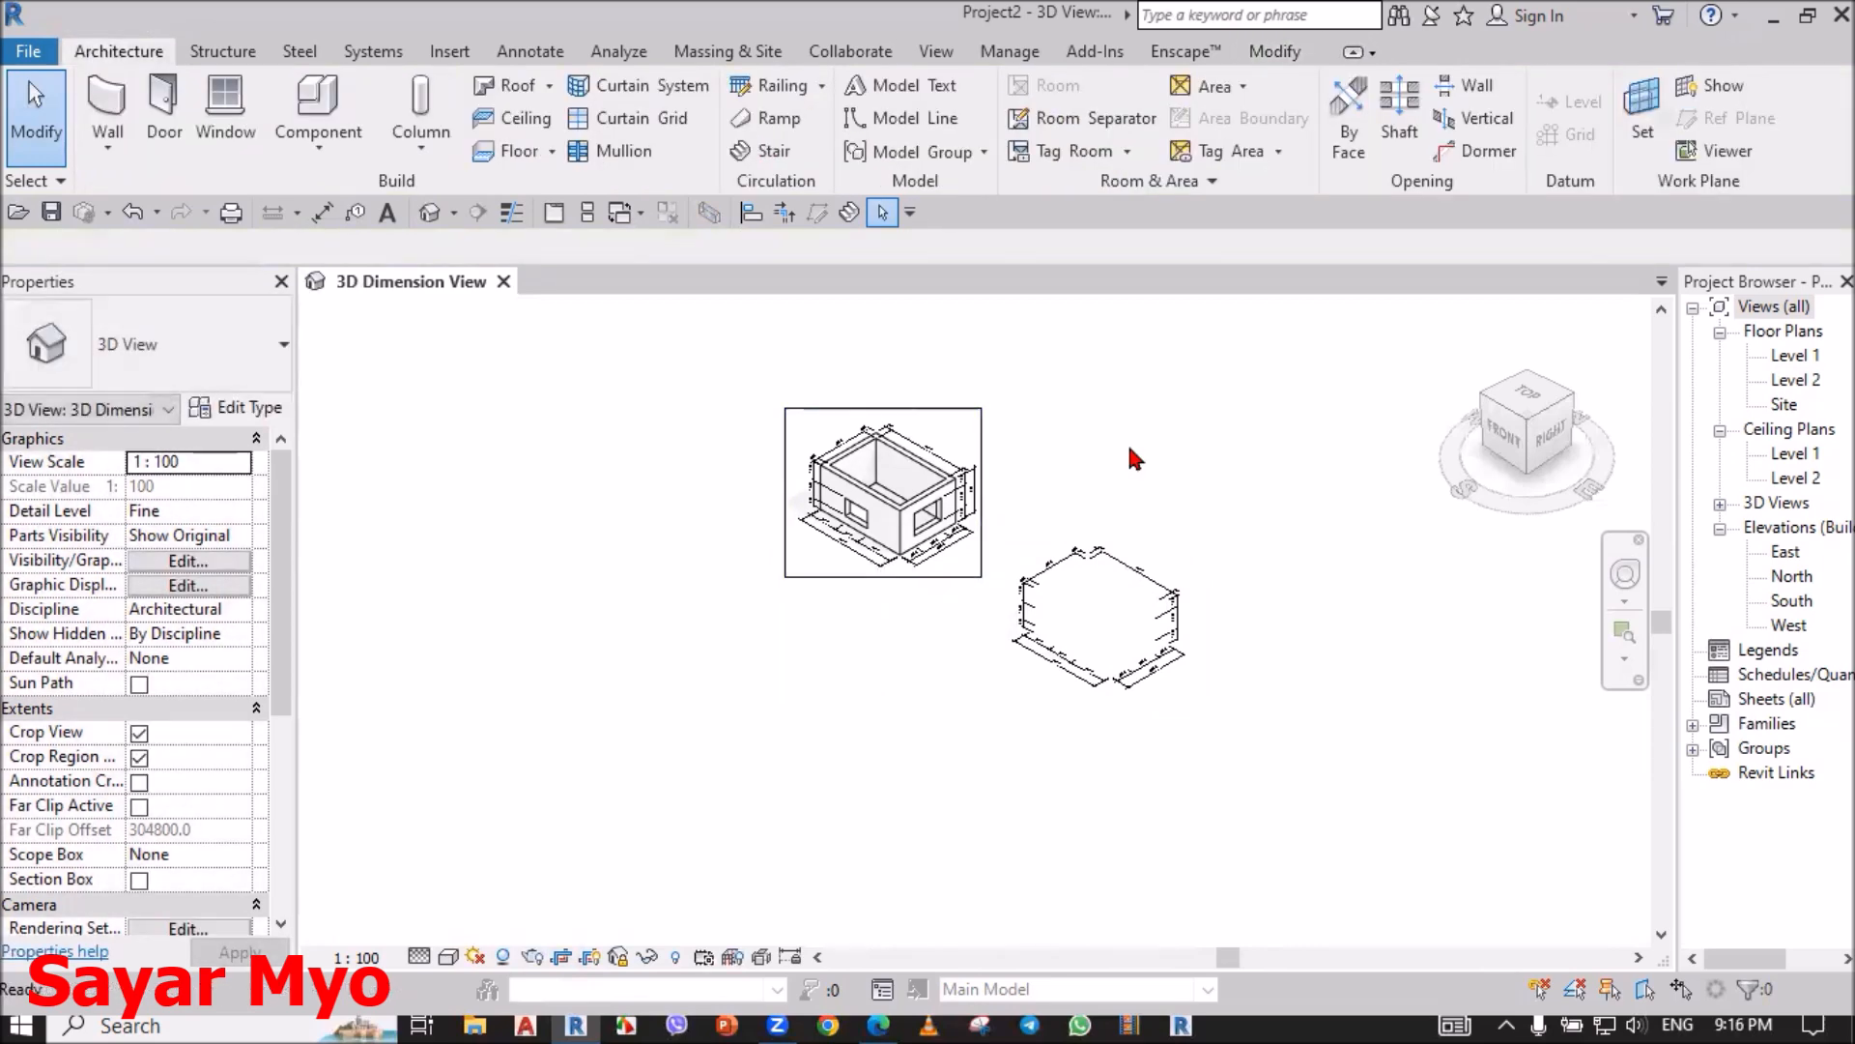
Step: Hide the crop region to check the building and the dimensions outside the reduced crop
{"action": "scroll", "coordinate": [1135, 459], "scroll_direction": "up", "scroll_amount": 4}
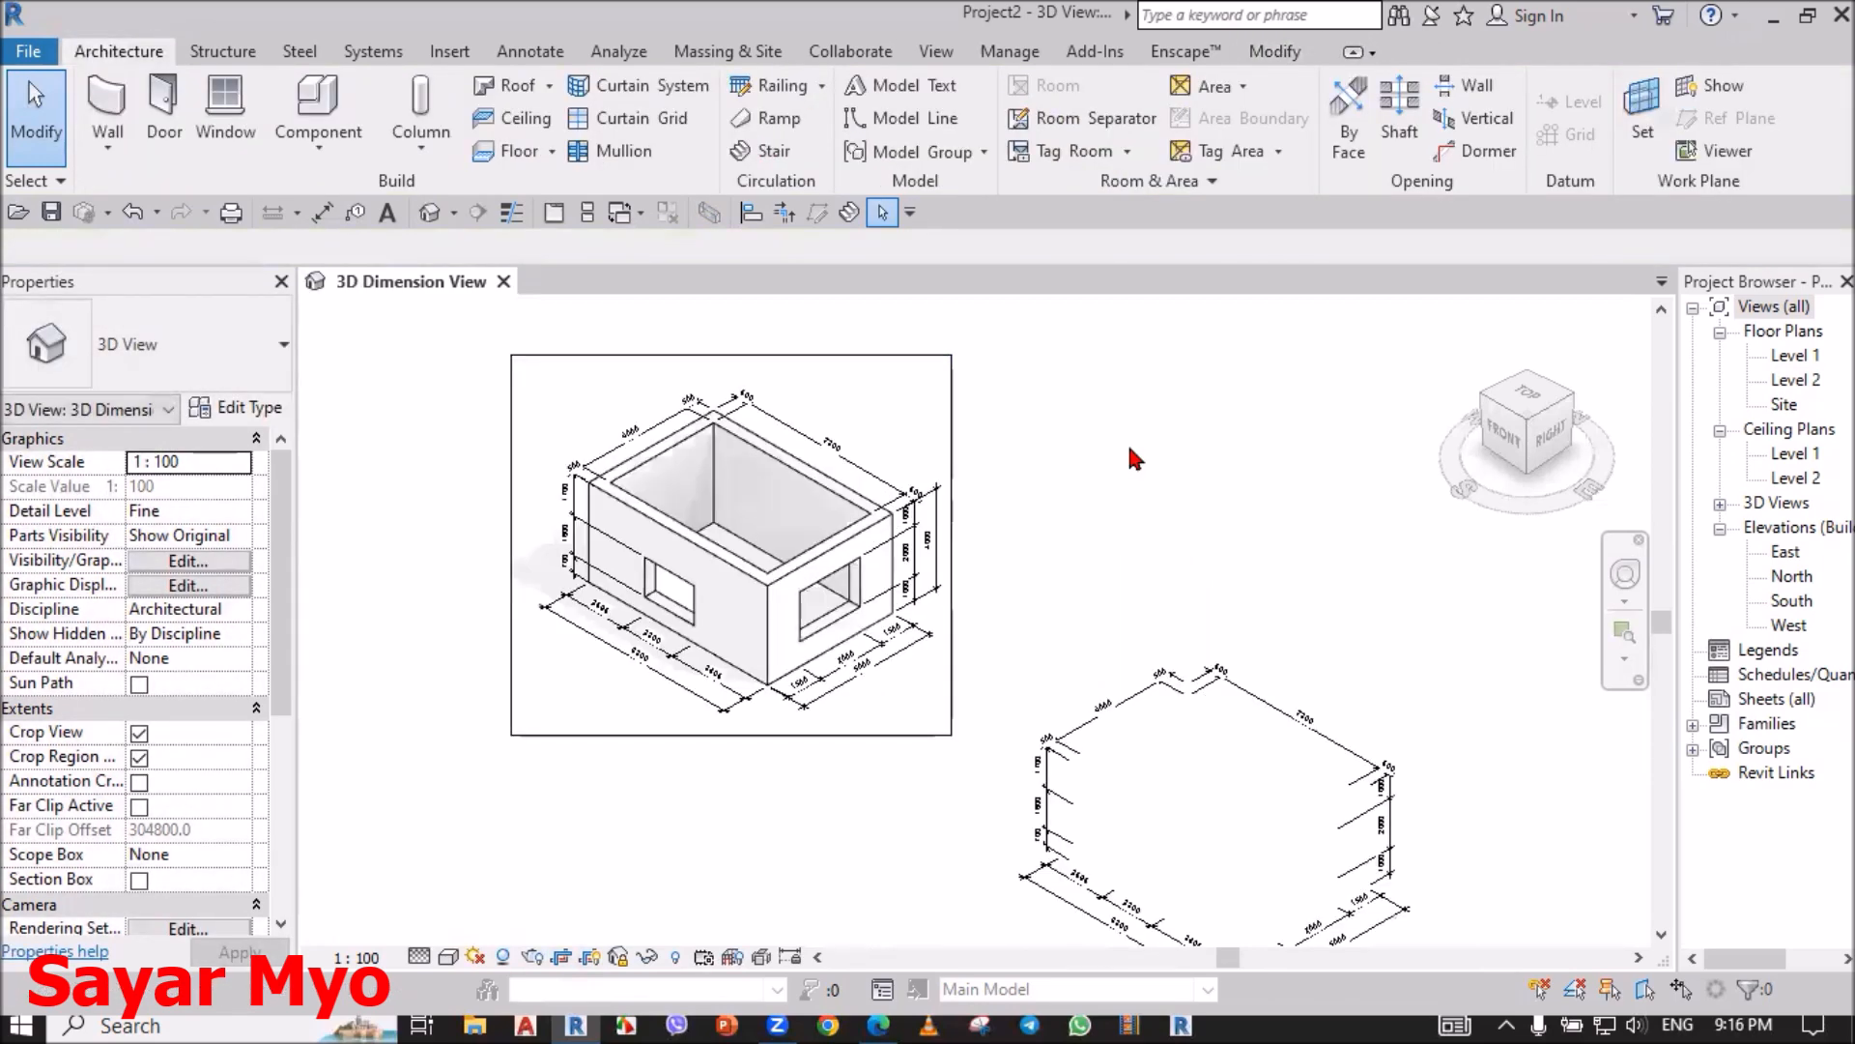
{"action": "left_click", "coordinate": [591, 957]}
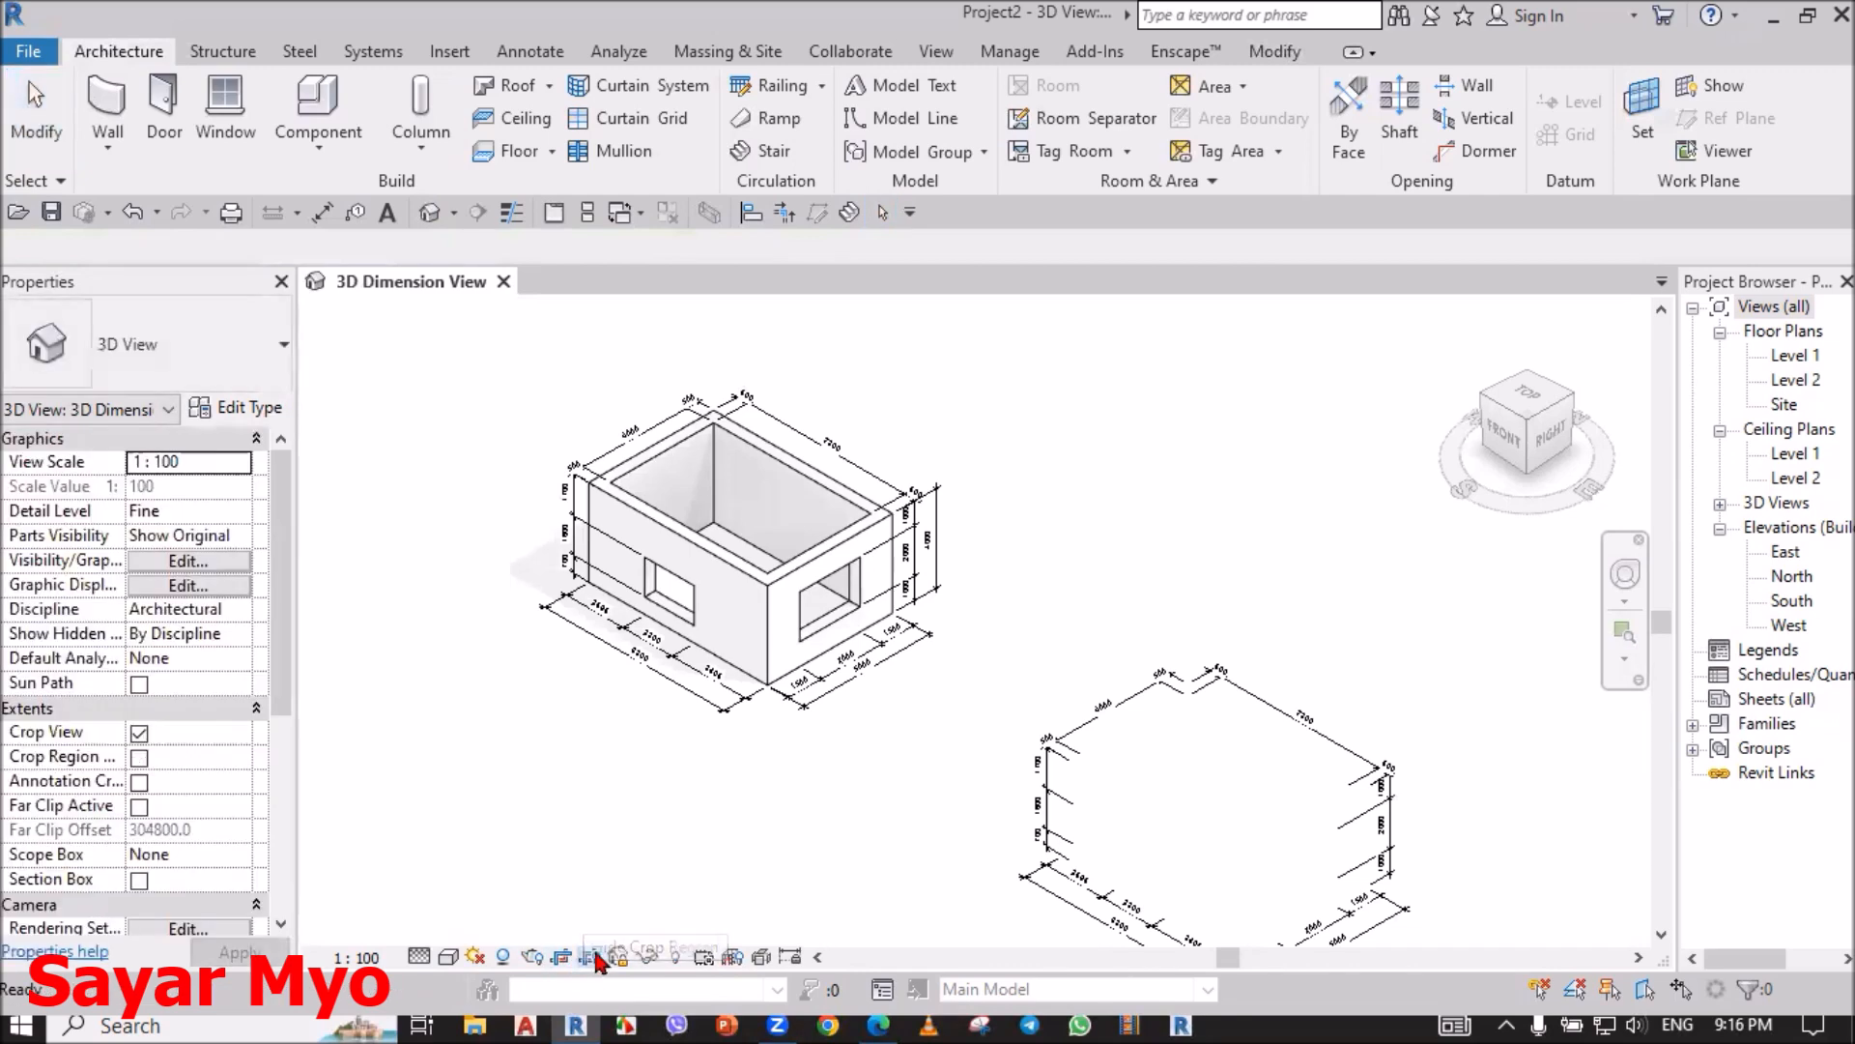
{"action": "scroll", "coordinate": [454, 447], "scroll_direction": "up", "scroll_amount": 4}
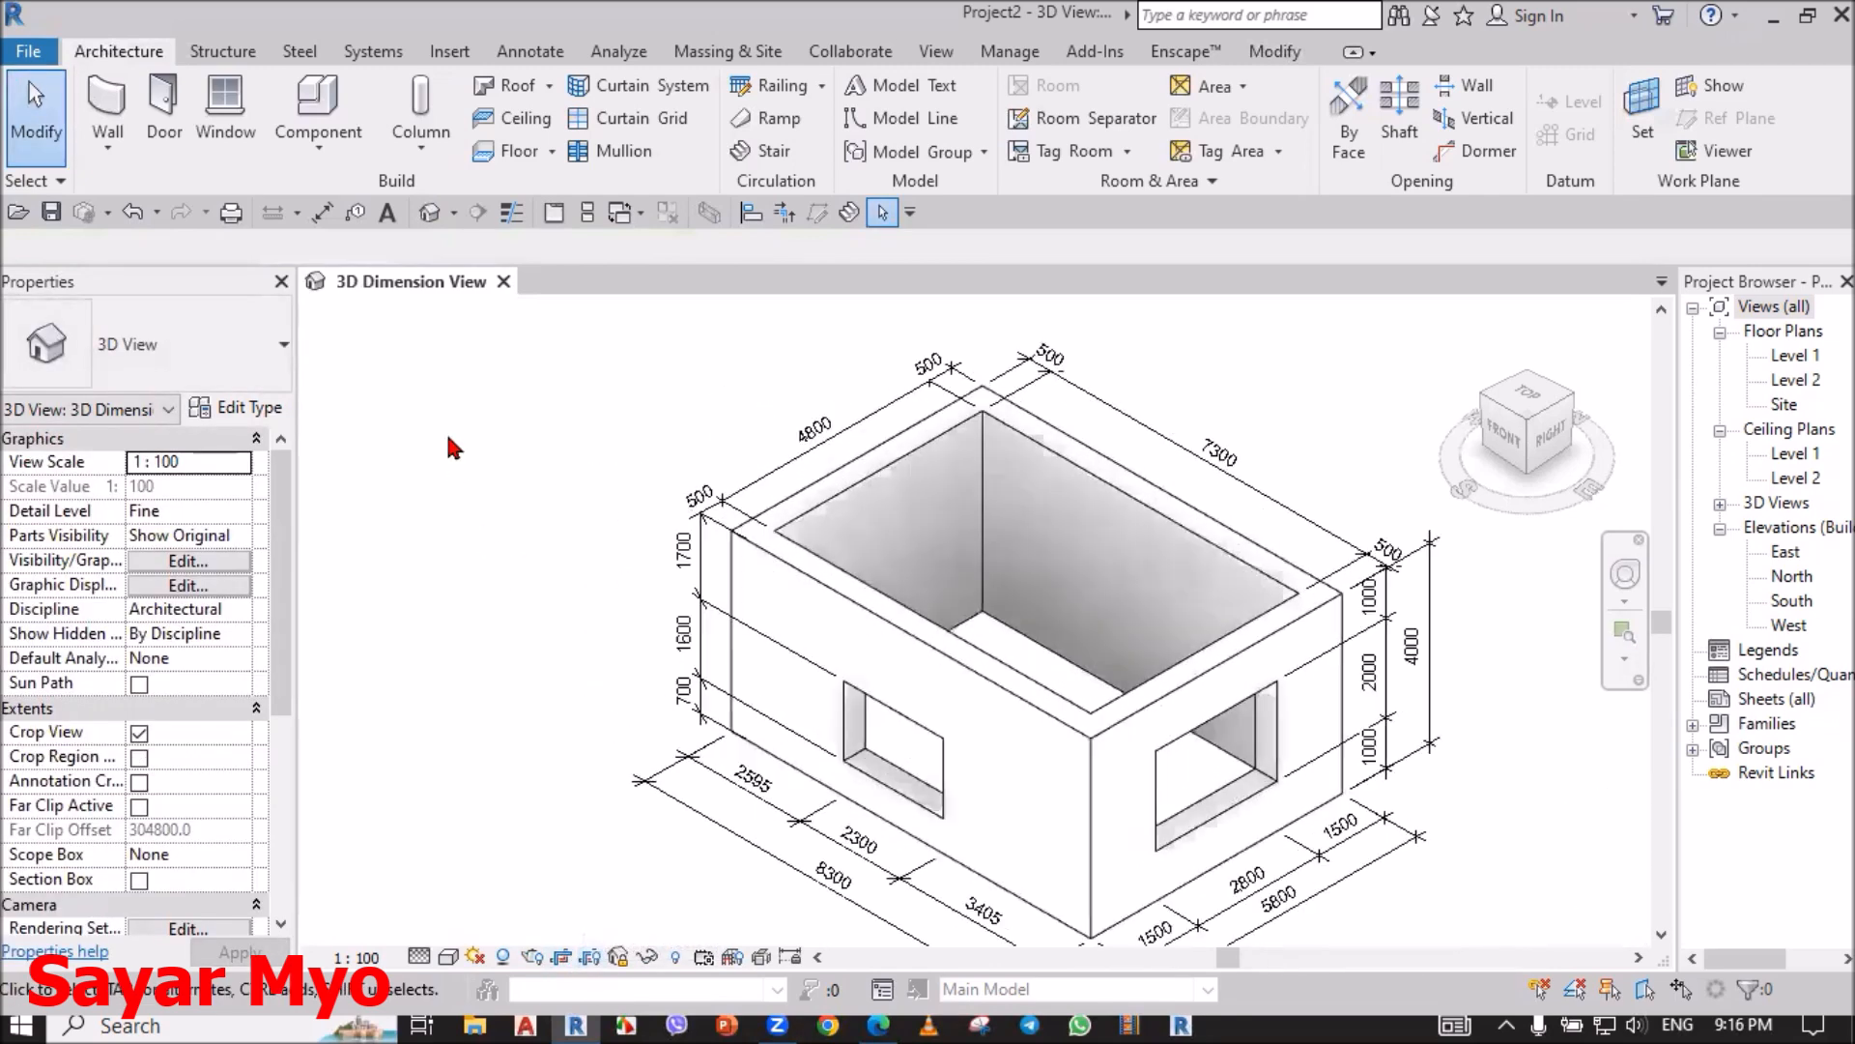
Step: Show and select the crop region, and enable Annotation Crop for the 3D view
{"action": "left_click", "coordinate": [593, 958]}
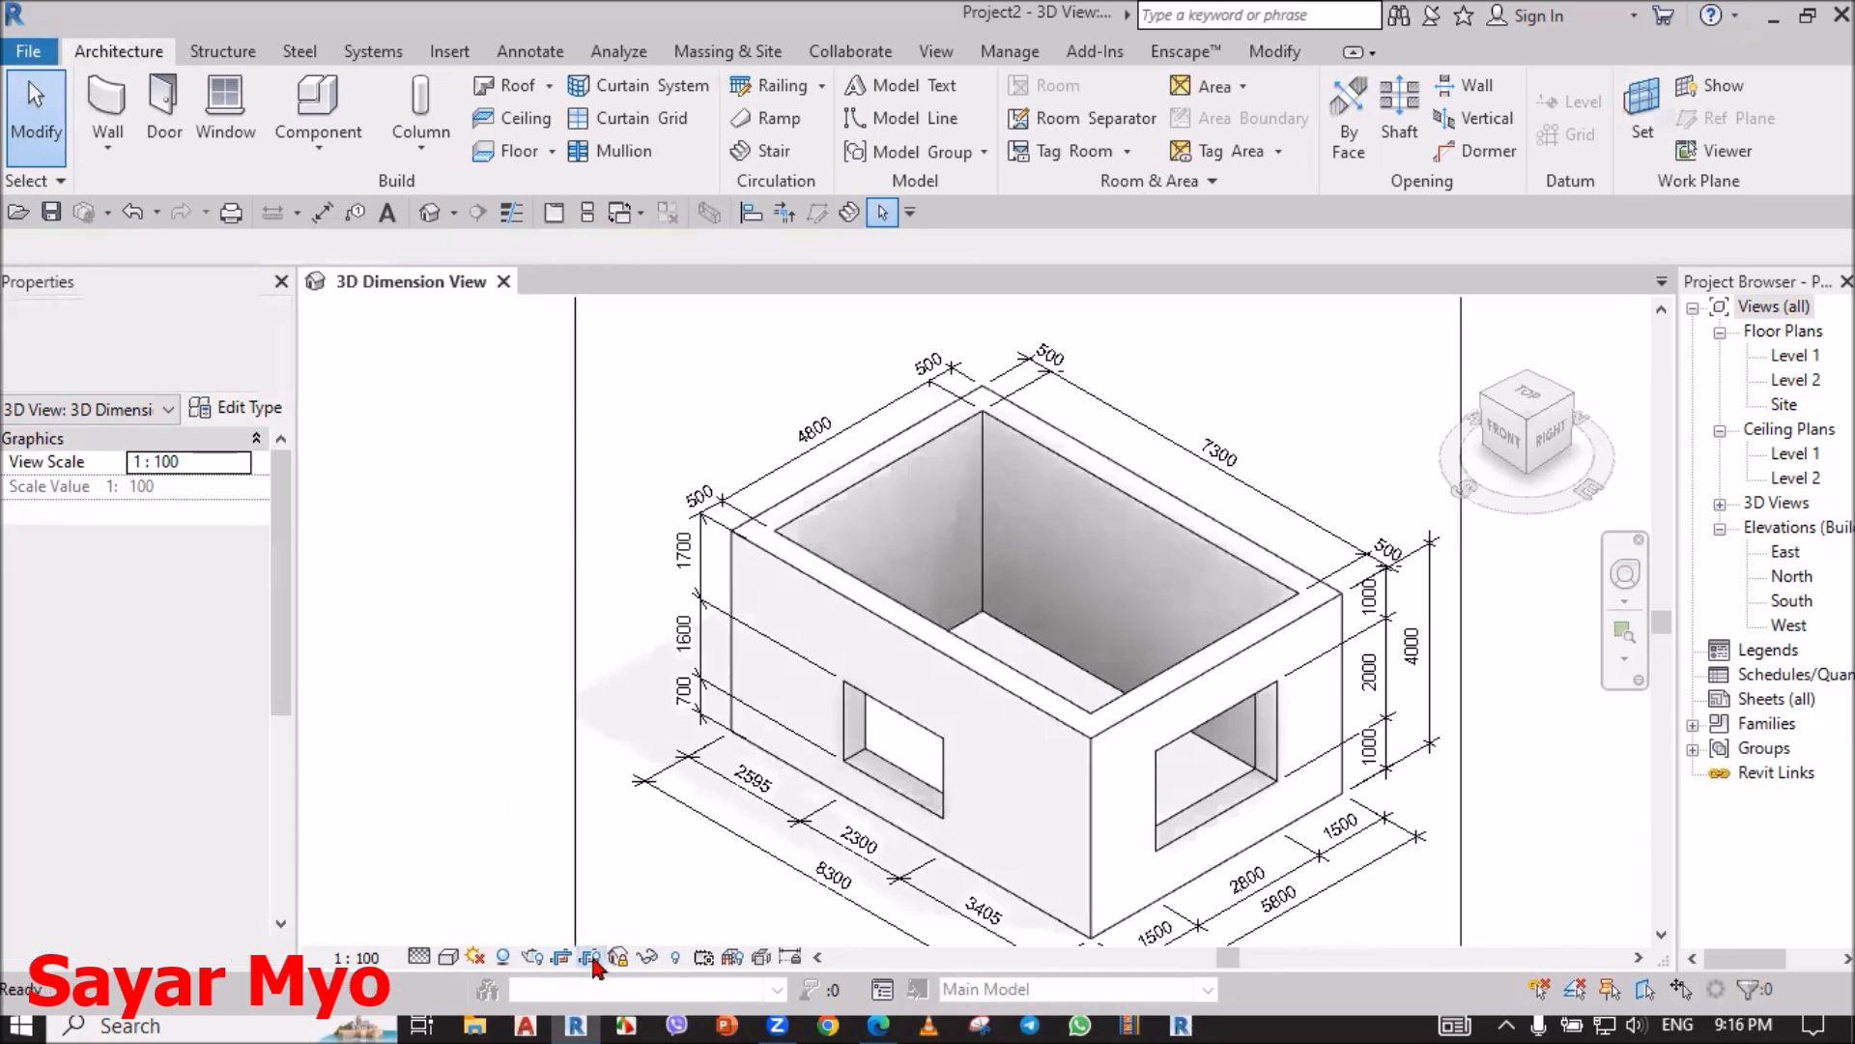
{"action": "left_click", "coordinate": [576, 856]}
{"action": "scroll", "coordinate": [193, 773], "scroll_direction": "down", "scroll_amount": 2}
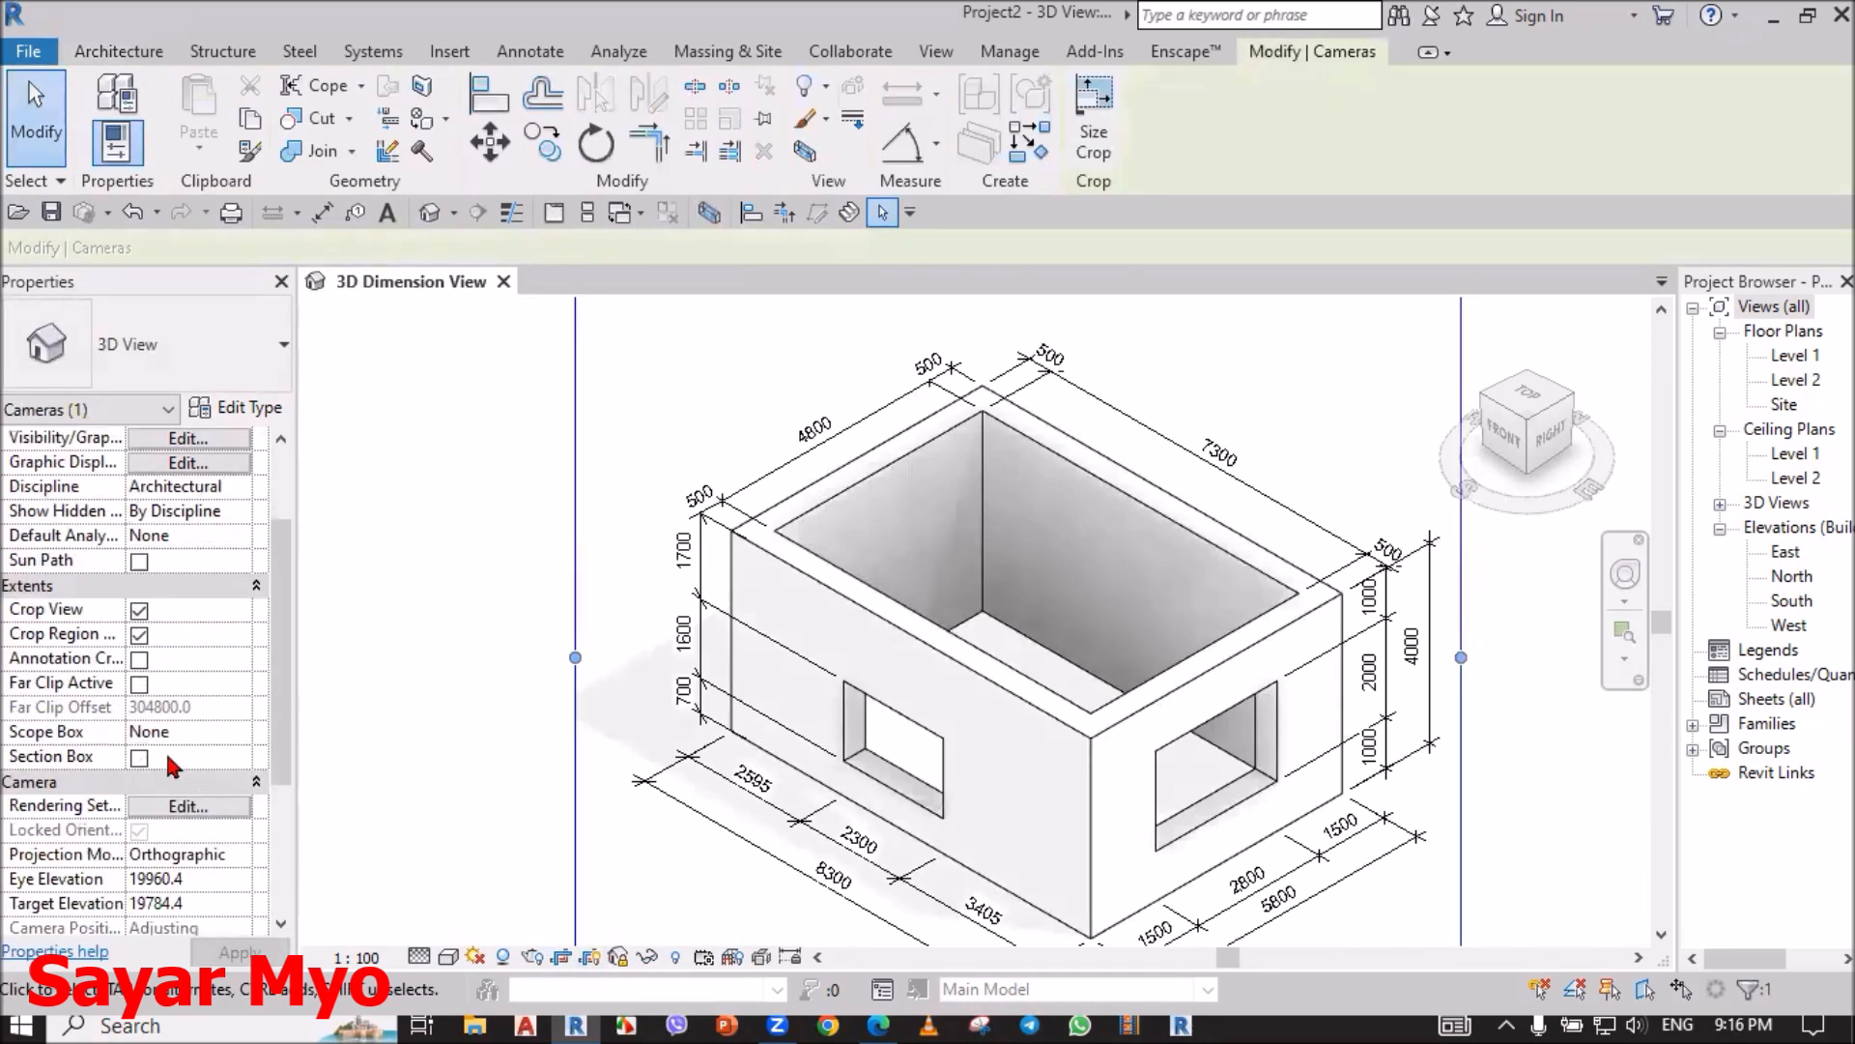
{"action": "left_click", "coordinate": [139, 660]}
{"action": "scroll", "coordinate": [431, 642], "scroll_direction": "down", "scroll_amount": 2}
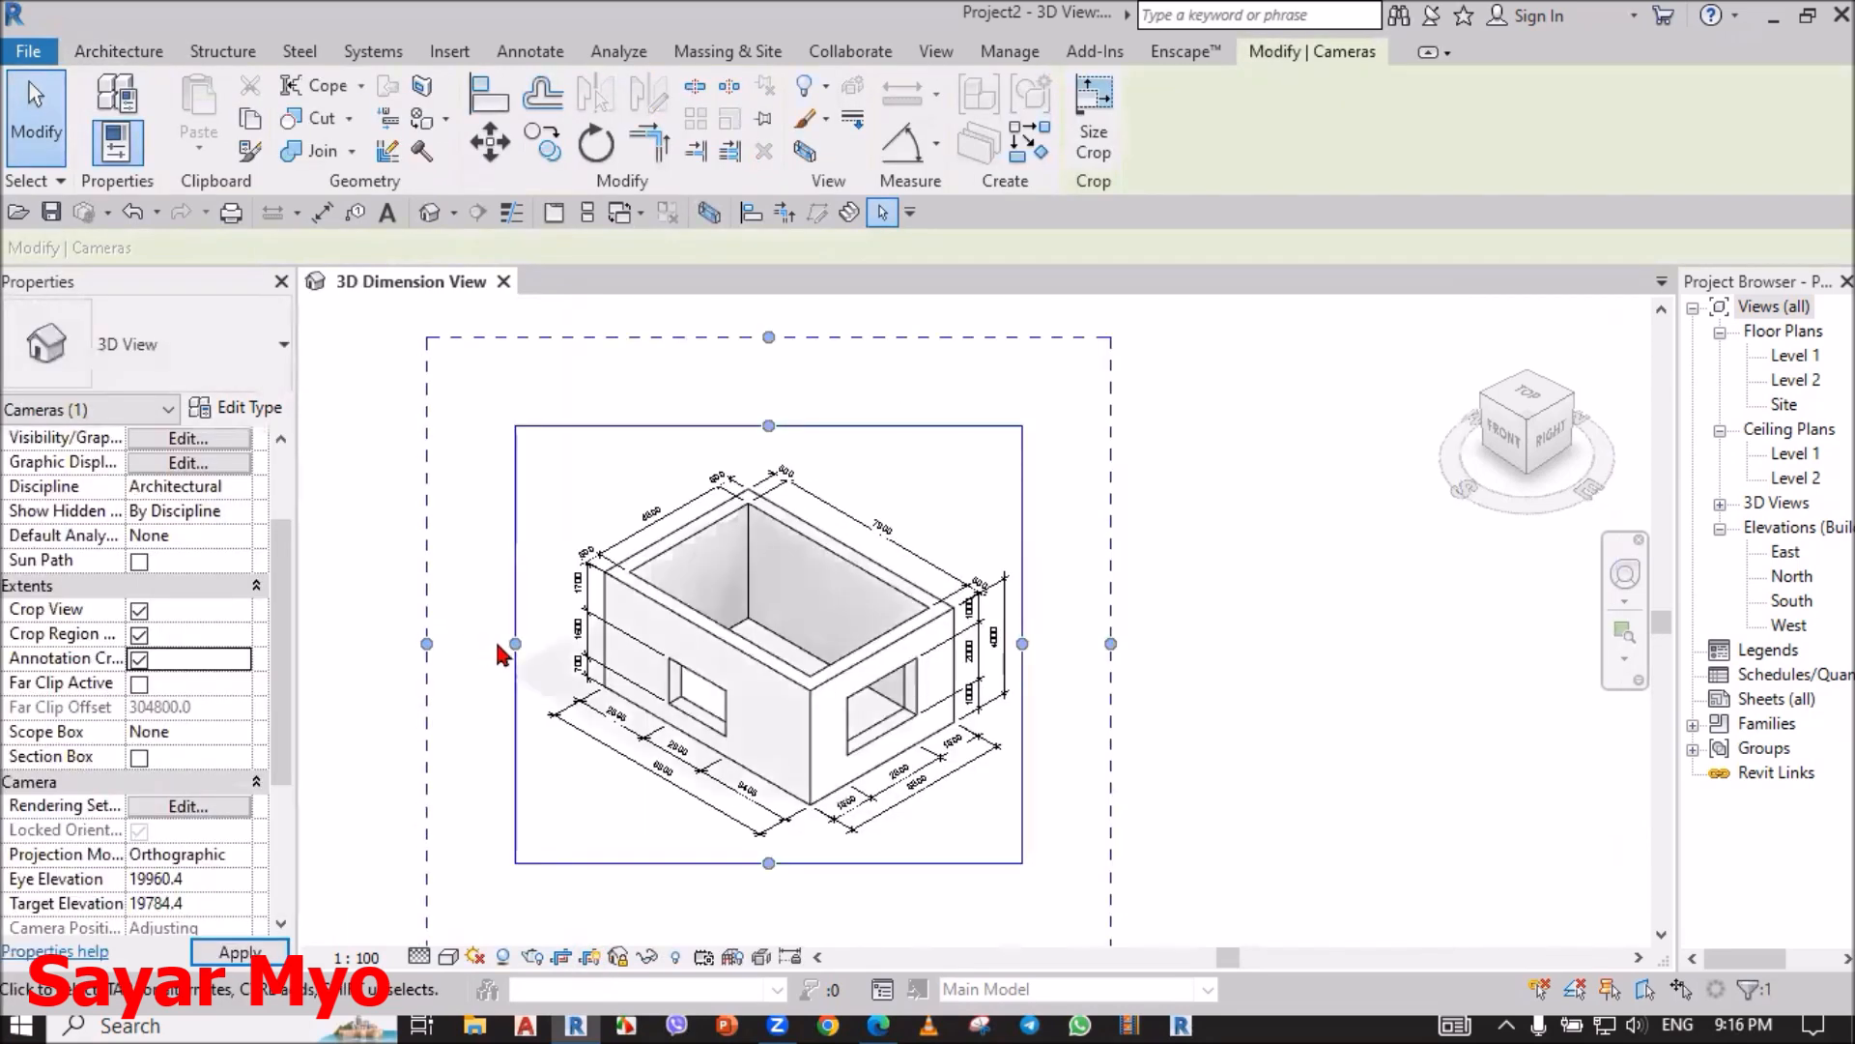
Step: Pull both side edges and the upper edge of the annotation crop in close to the crop region around the building
{"action": "scroll", "coordinate": [500, 654], "scroll_direction": "down", "scroll_amount": 2}
{"action": "left_click_drag", "start_coordinate": [852, 644], "coordinate": [807, 646]}
{"action": "left_click_drag", "start_coordinate": [459, 644], "coordinate": [560, 741]}
{"action": "mouse_move", "coordinate": [655, 470]}
{"action": "left_mouse_down"}
{"action": "mouse_move", "coordinate": [663, 513]}
{"action": "mouse_move", "coordinate": [733, 522]}
{"action": "left_mouse_up"}
{"action": "left_click", "coordinate": [496, 891]}
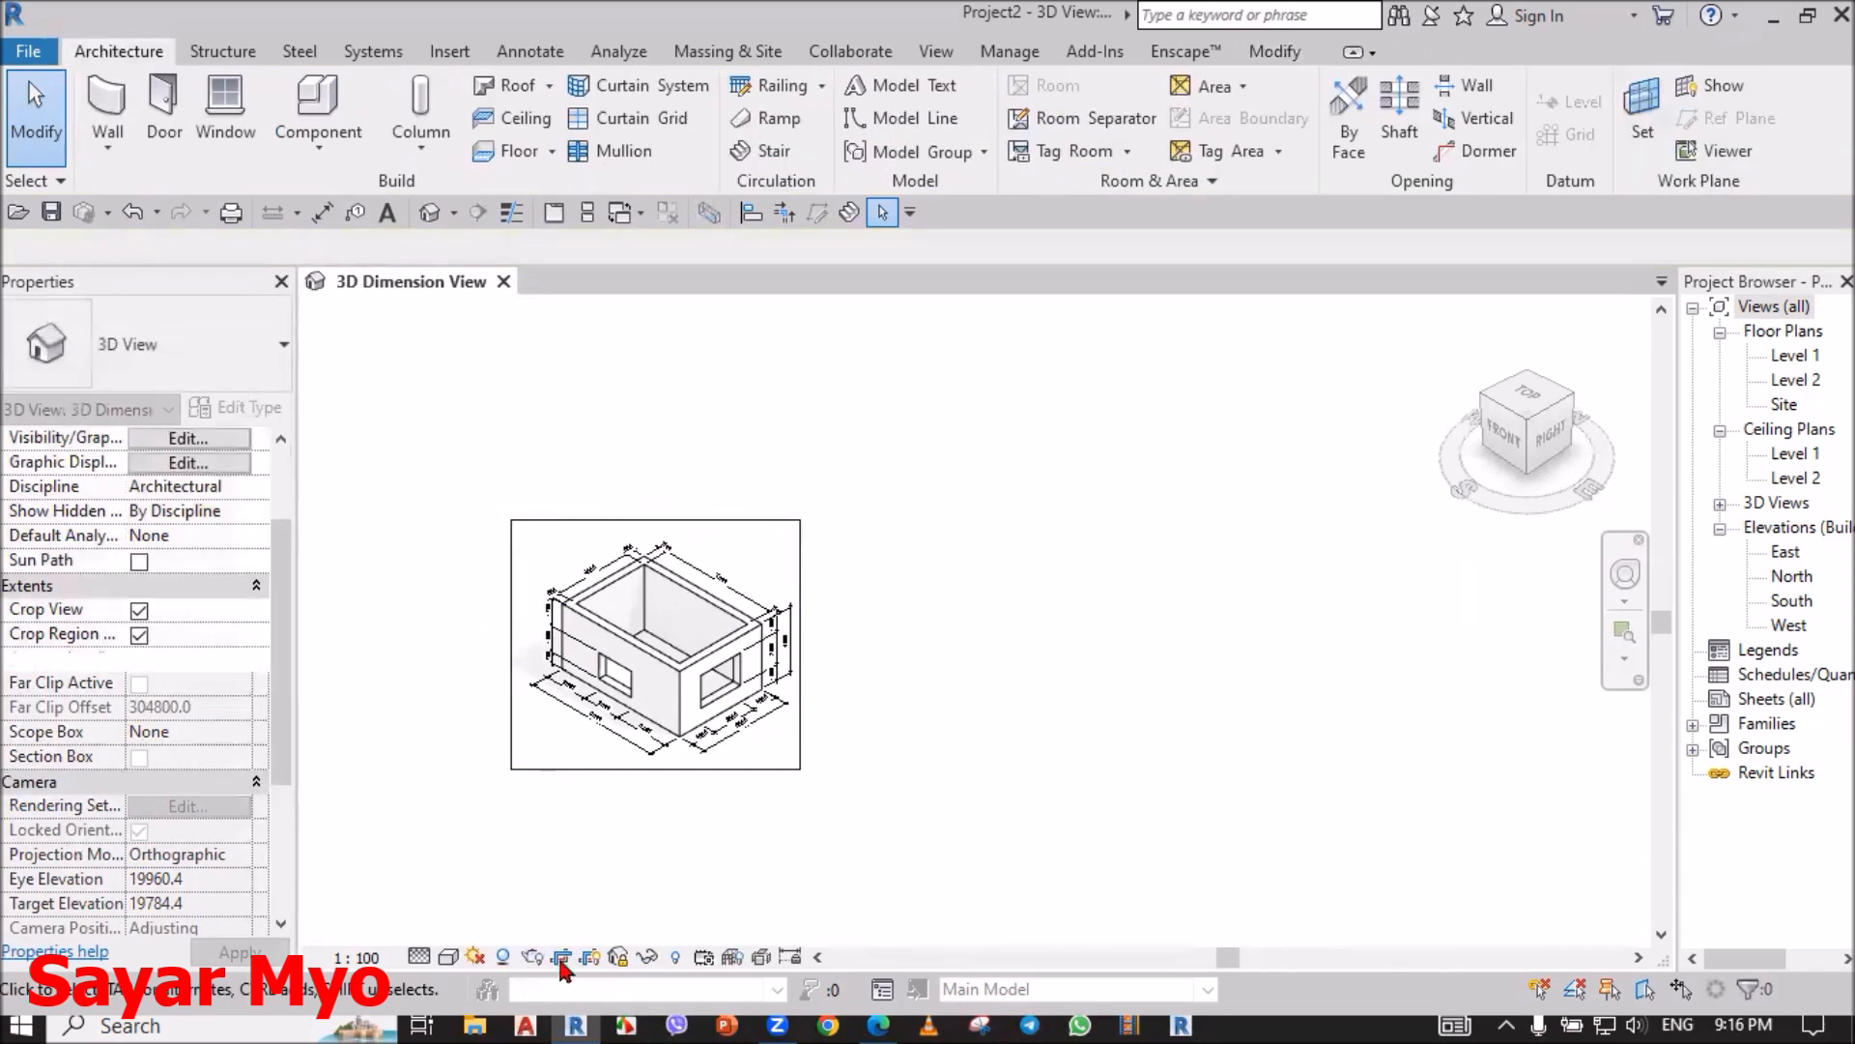
Step: Hide the crop region boundary and fit the dimensioned building in the view
{"action": "left_click", "coordinate": [562, 958]}
{"action": "key", "text": "z"}
{"action": "key", "text": "f"}
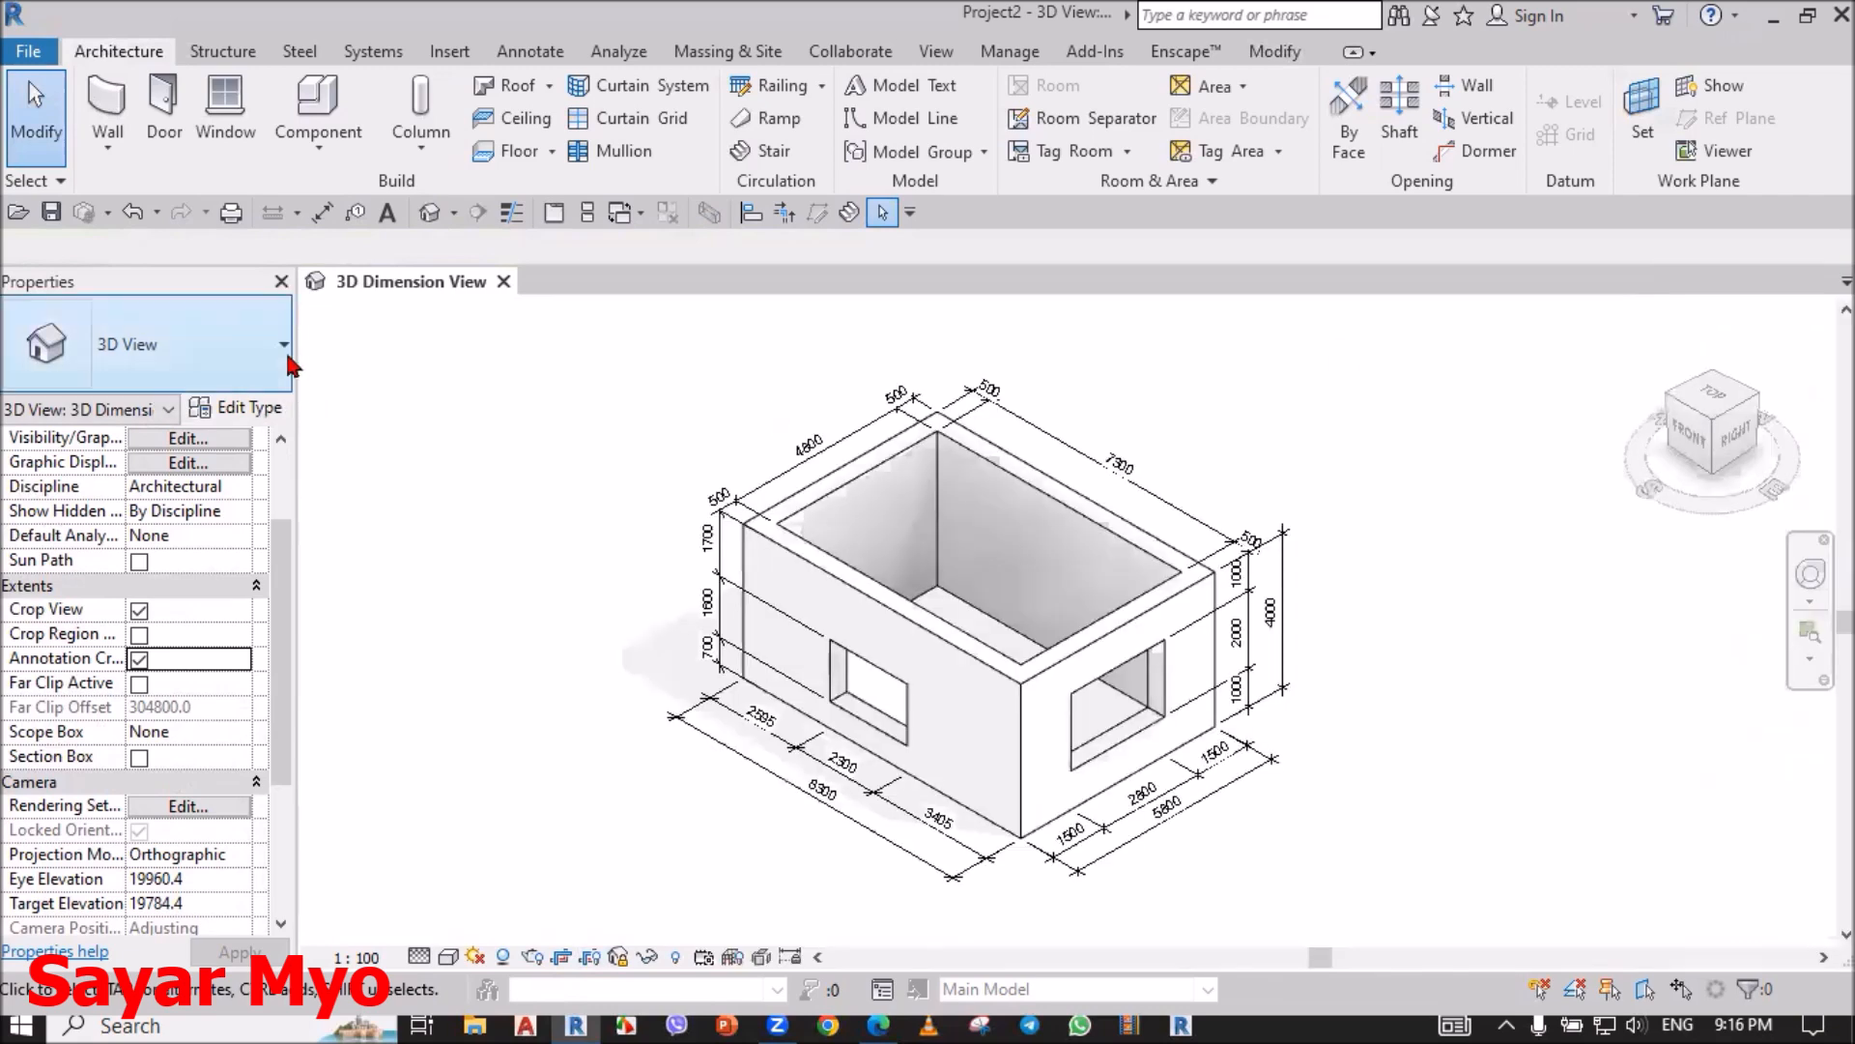
Step: Close the Properties palette and minimize the ribbon, fitting the building in the enlarged drawing area
{"action": "left_click", "coordinate": [281, 281]}
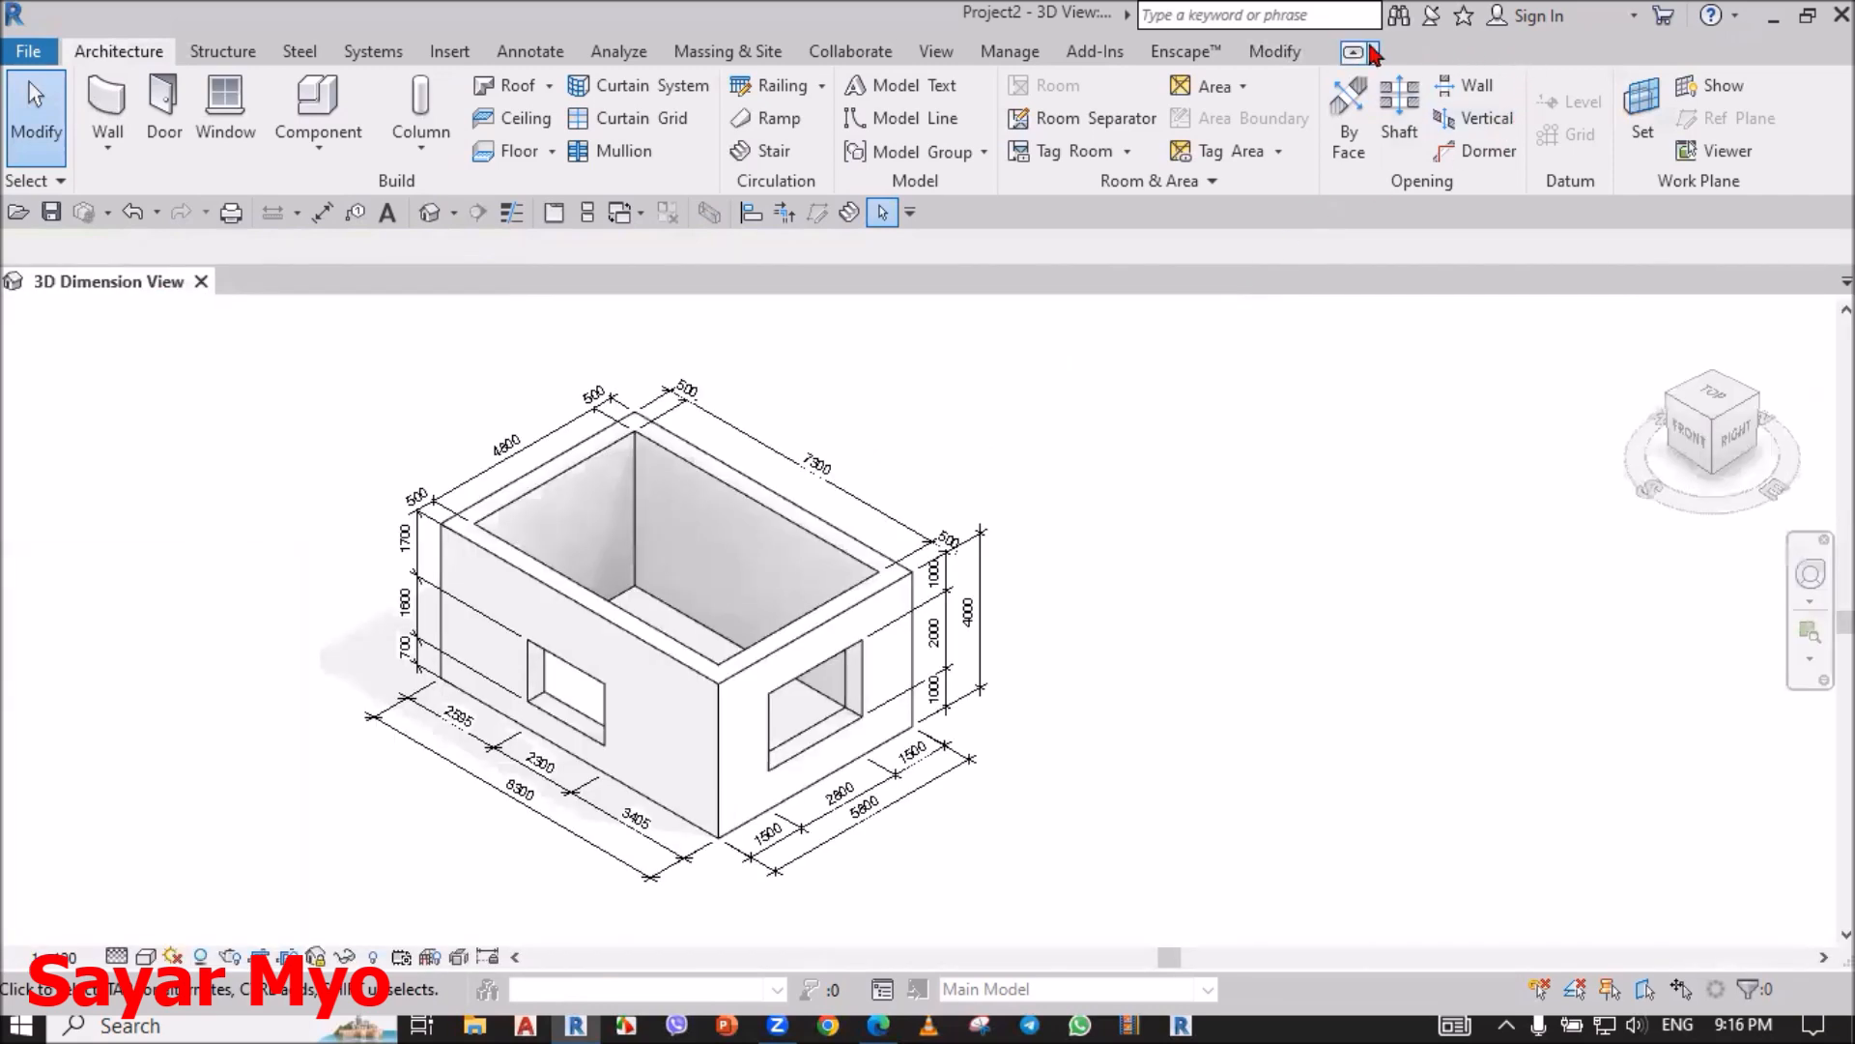
{"action": "left_click", "coordinate": [1355, 53]}
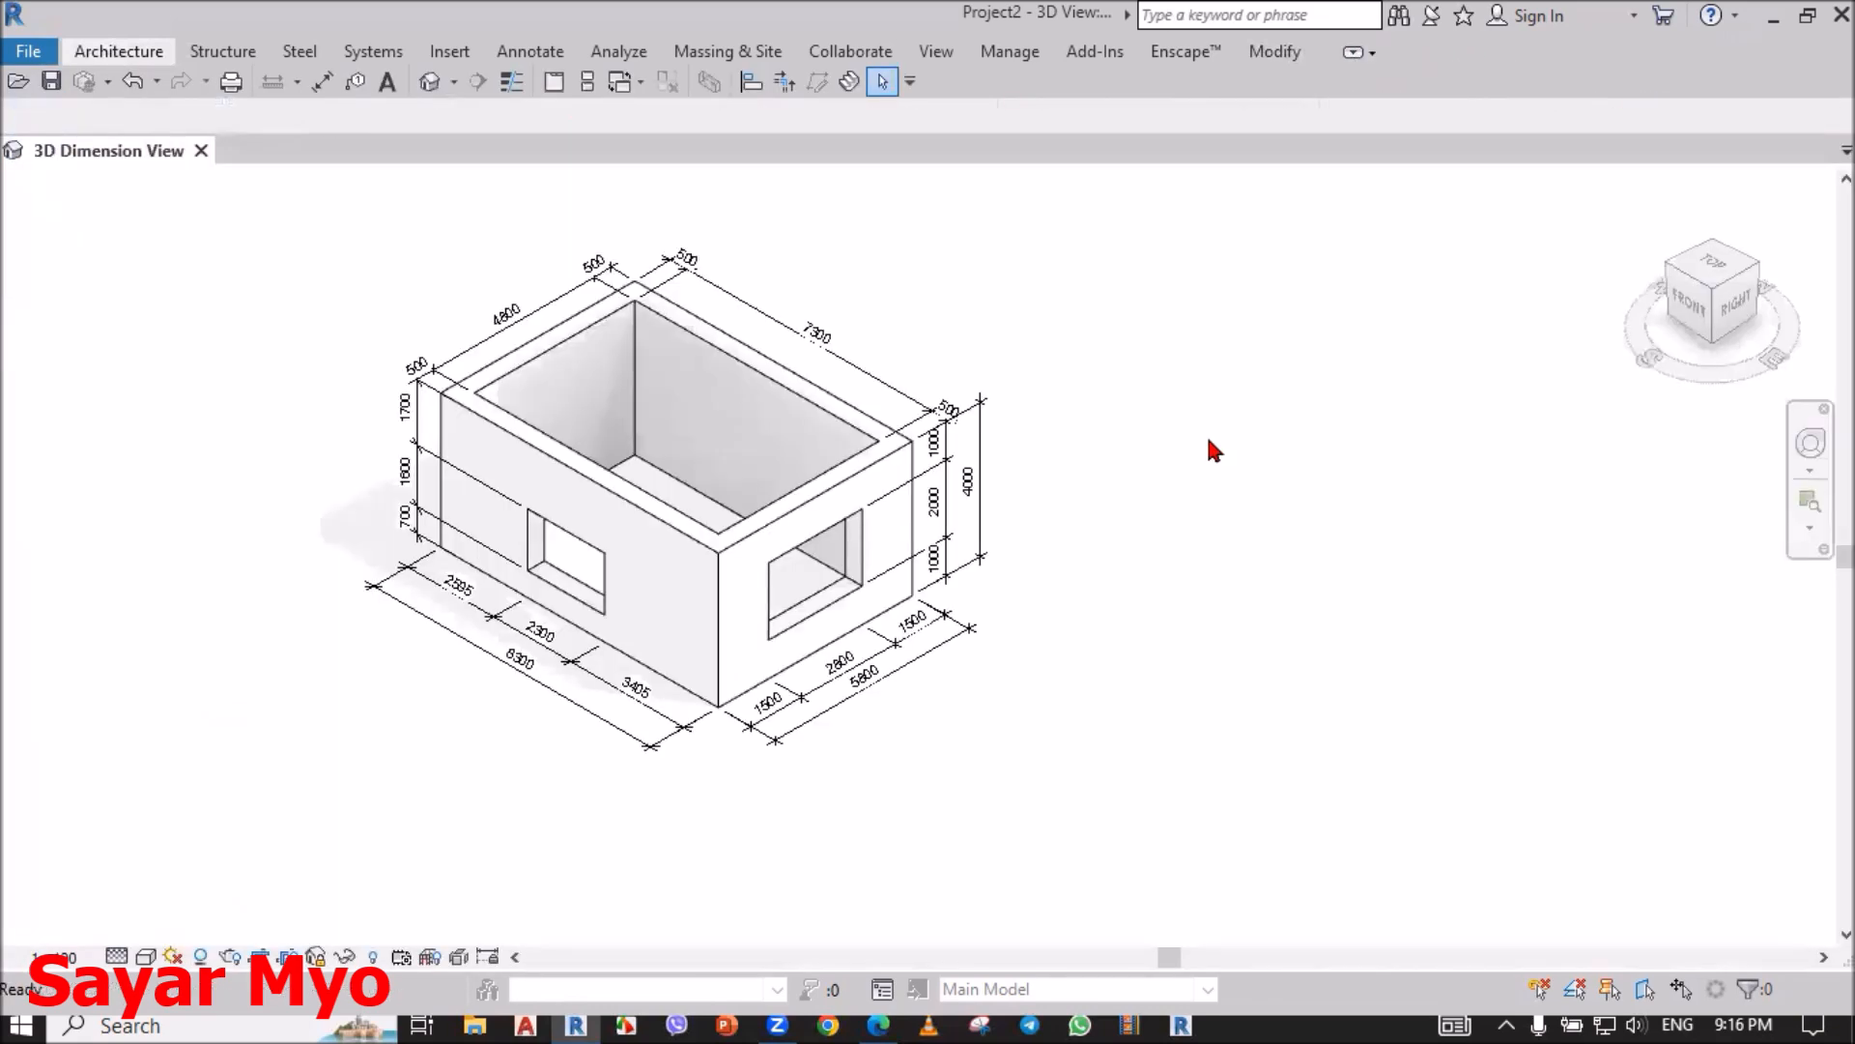
{"action": "key", "text": "z"}
{"action": "key", "text": "f"}
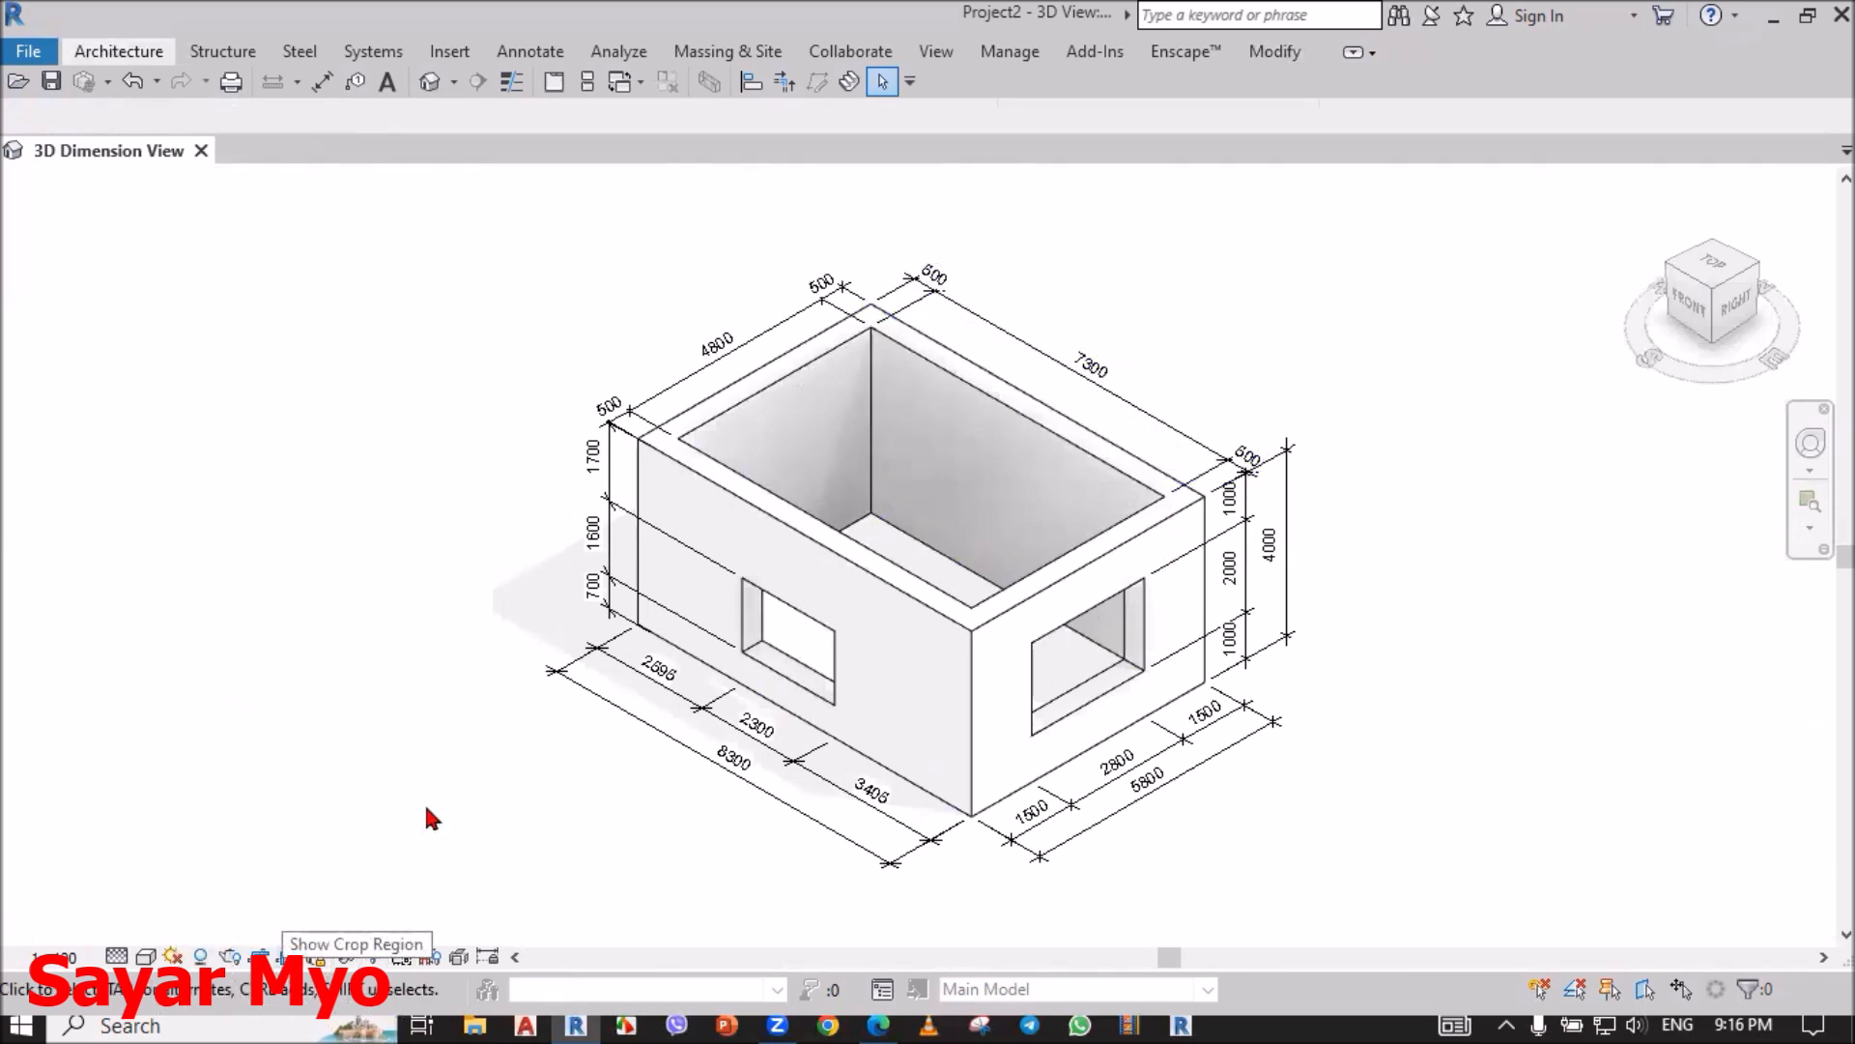
Step: Set the 3D view's visual style to Shaded
{"action": "left_click", "coordinate": [145, 957]}
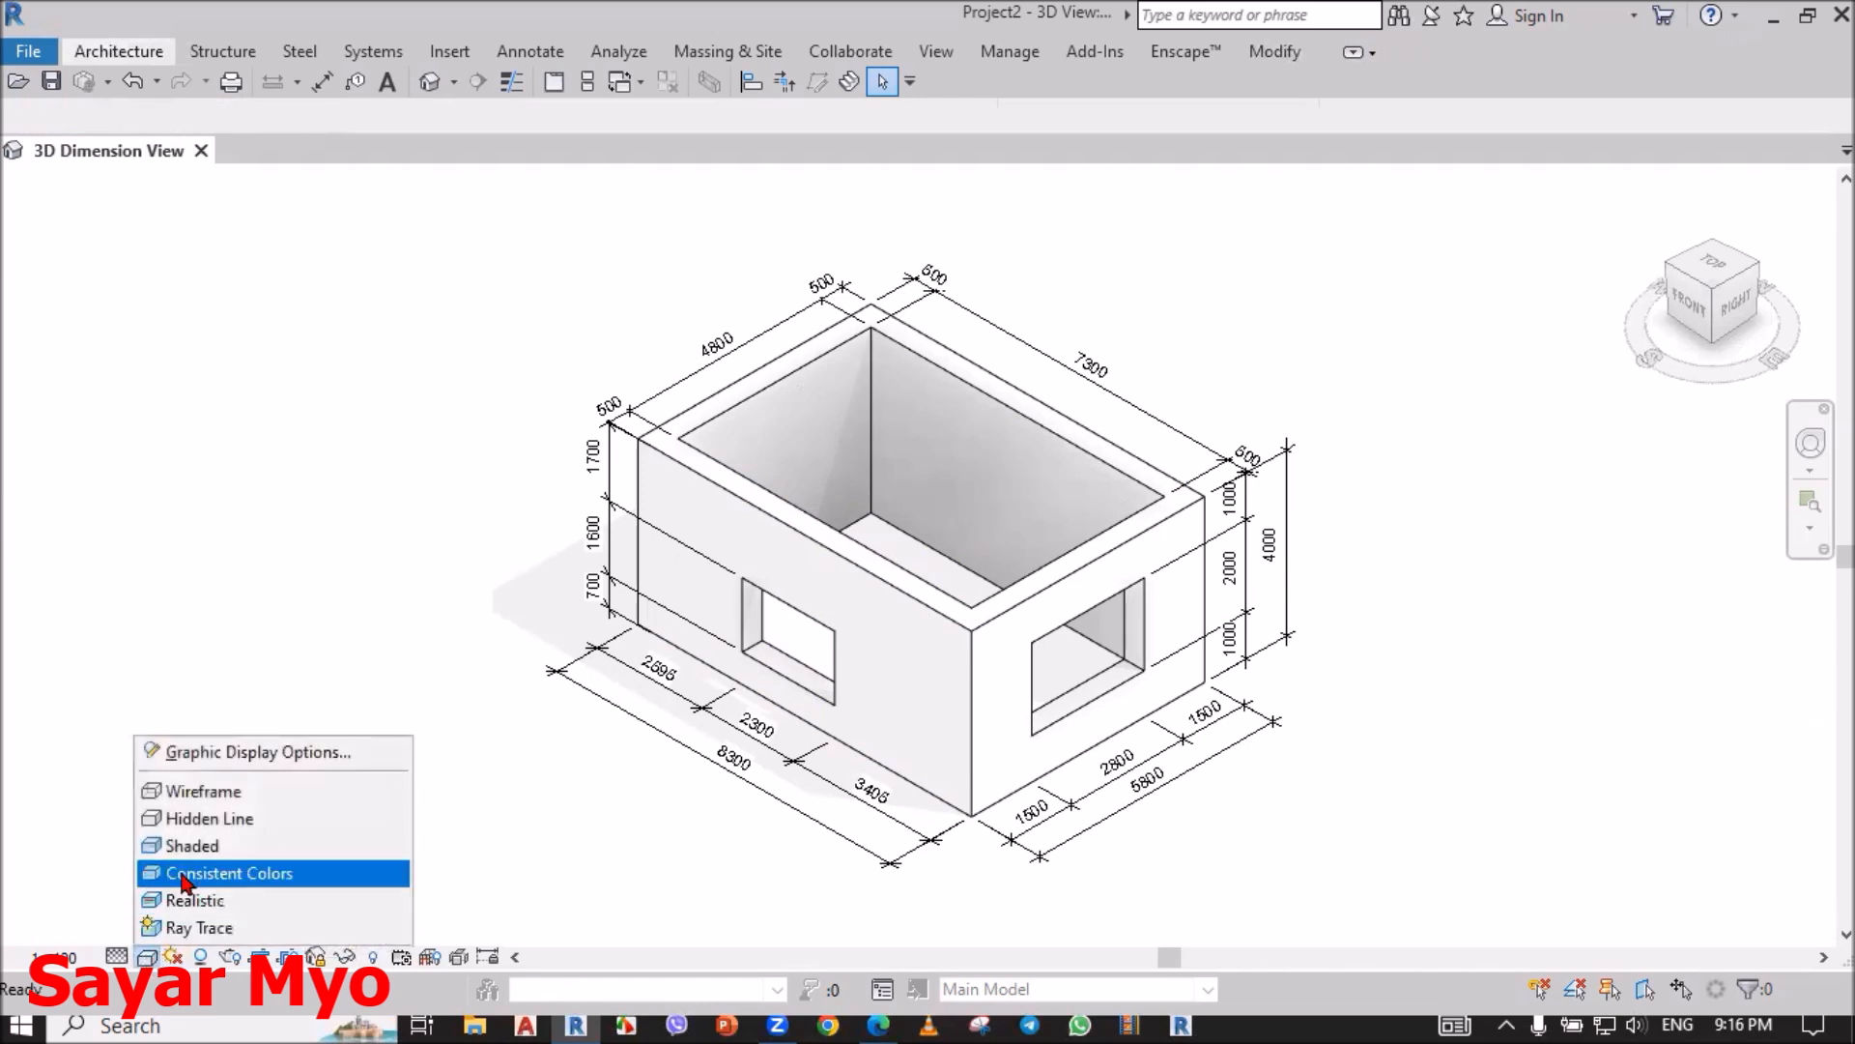
{"action": "left_click", "coordinate": [194, 847]}
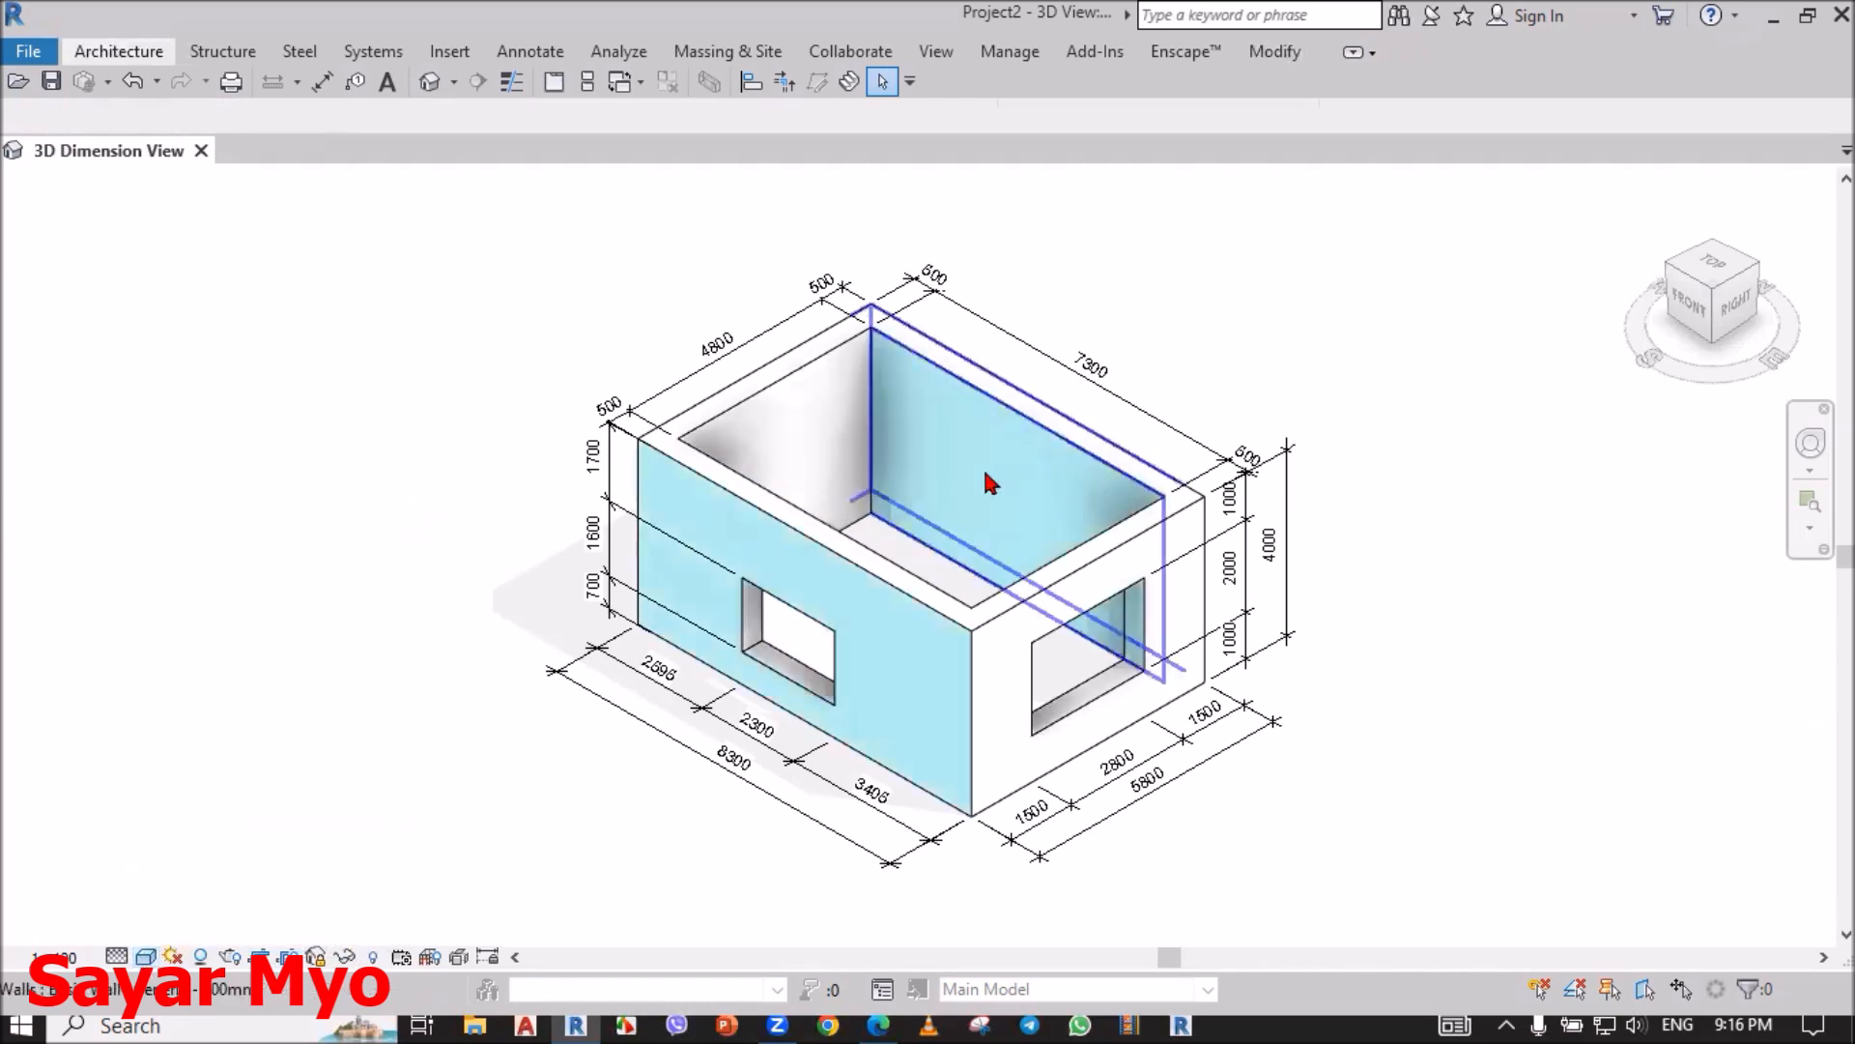
{"action": "scroll", "coordinate": [925, 479], "scroll_direction": "up", "scroll_amount": 1}
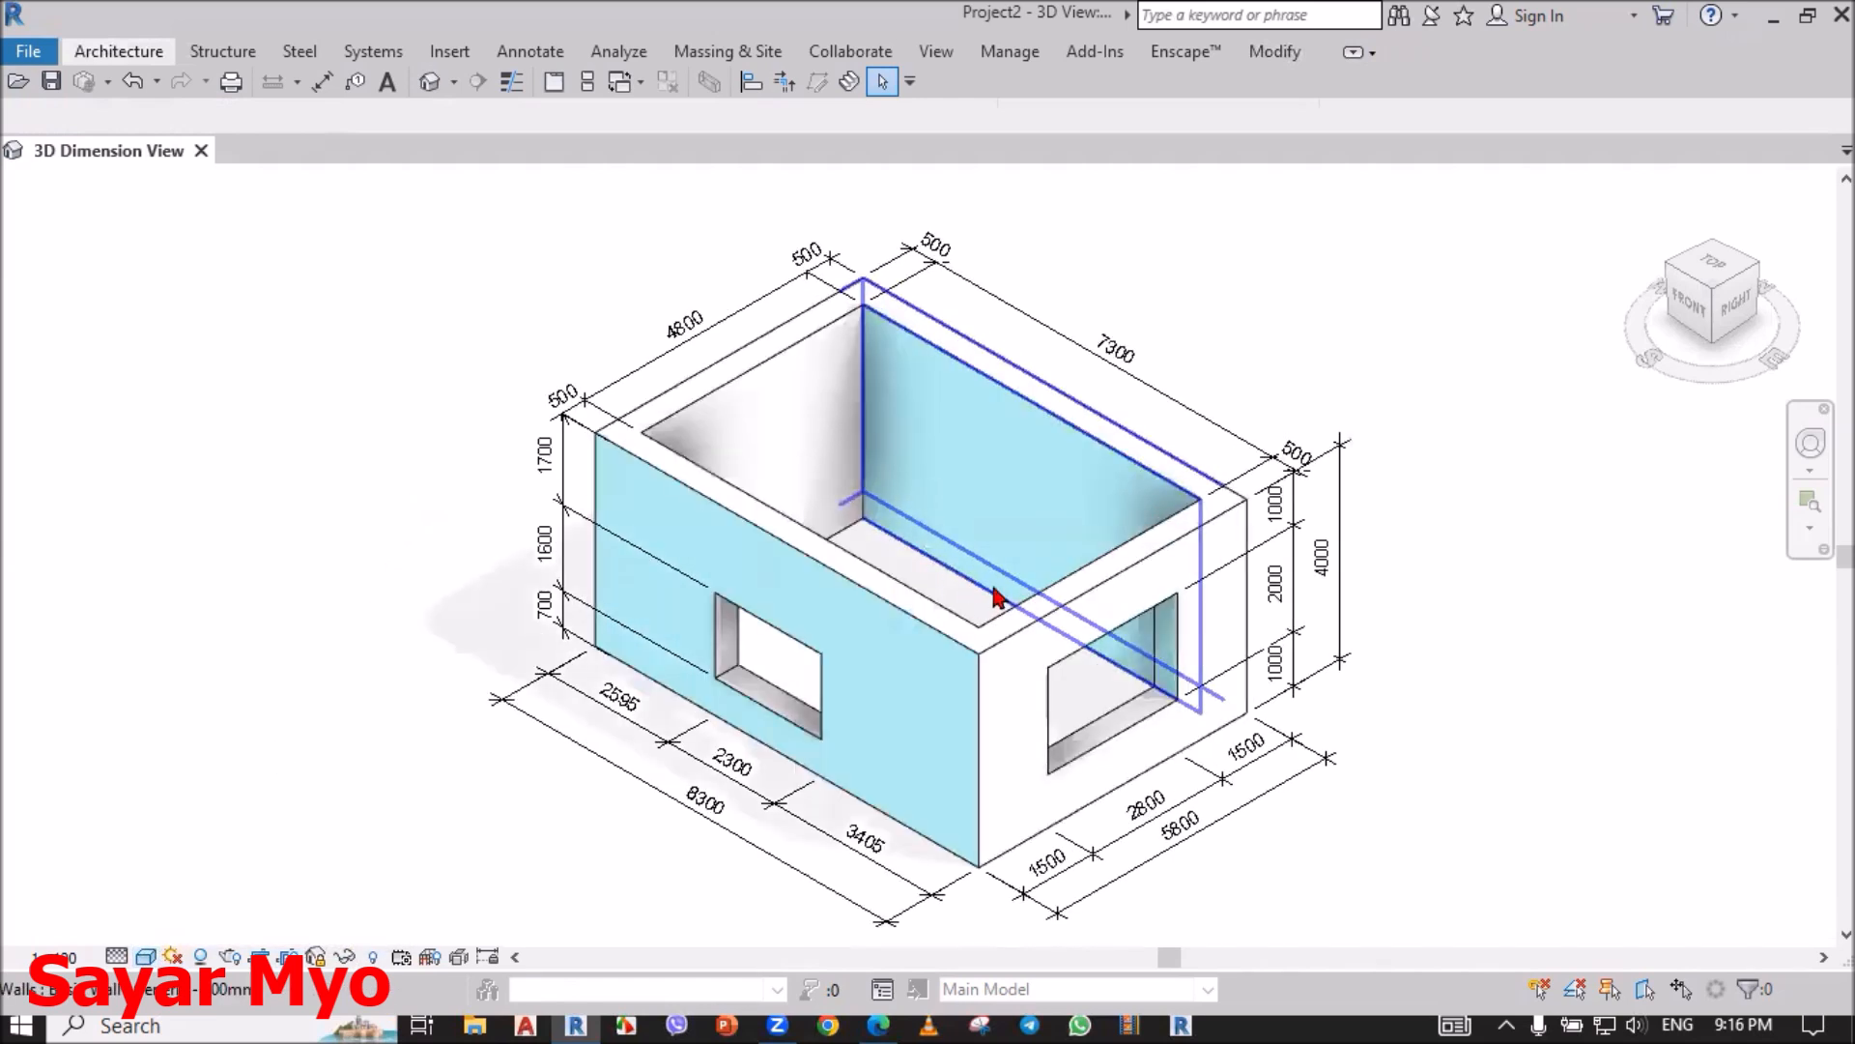